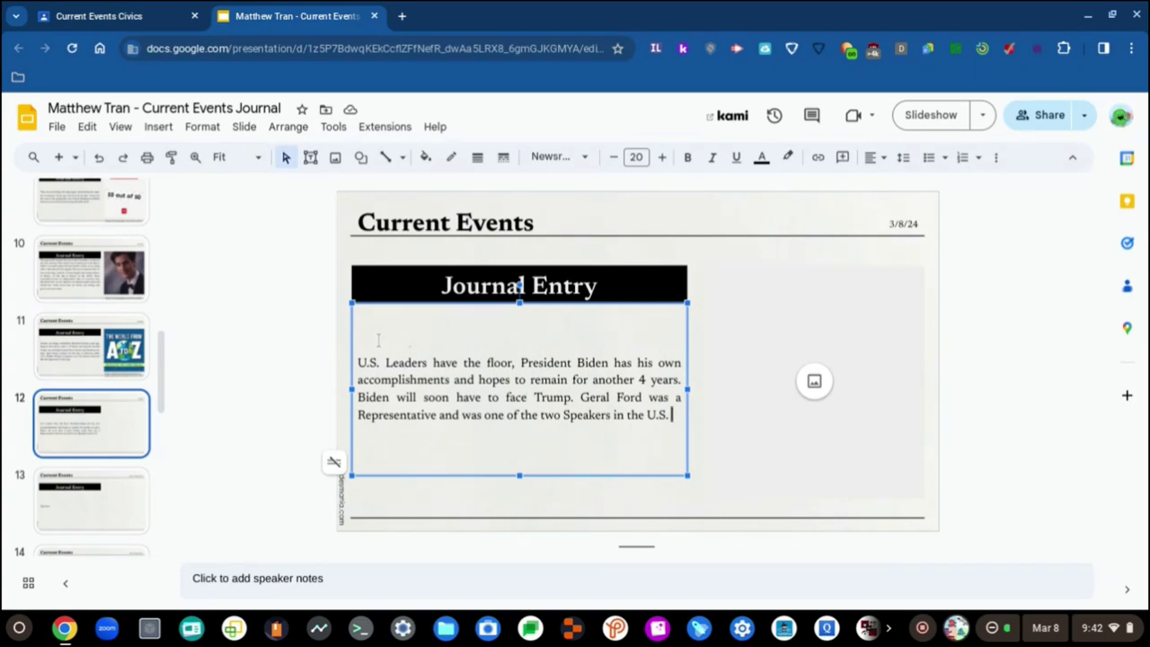
- Add the sentence "Biden suspended deportation minutes after taking office." to the end of the 3/8/24 journal entry
type("Biden")
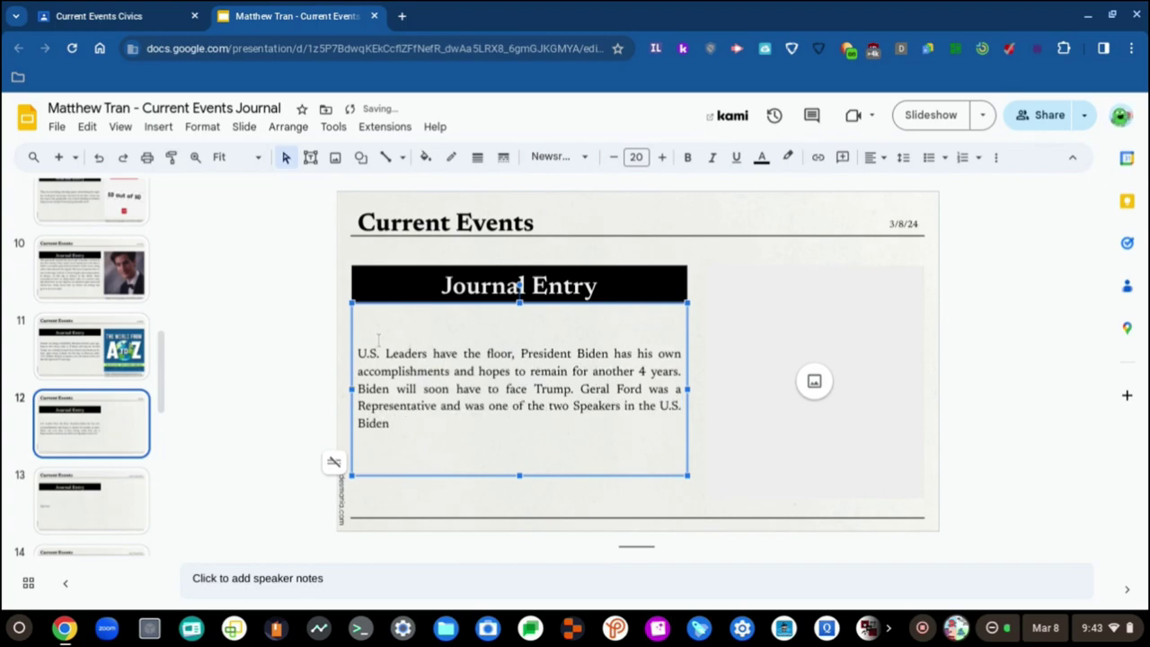
type(" s")
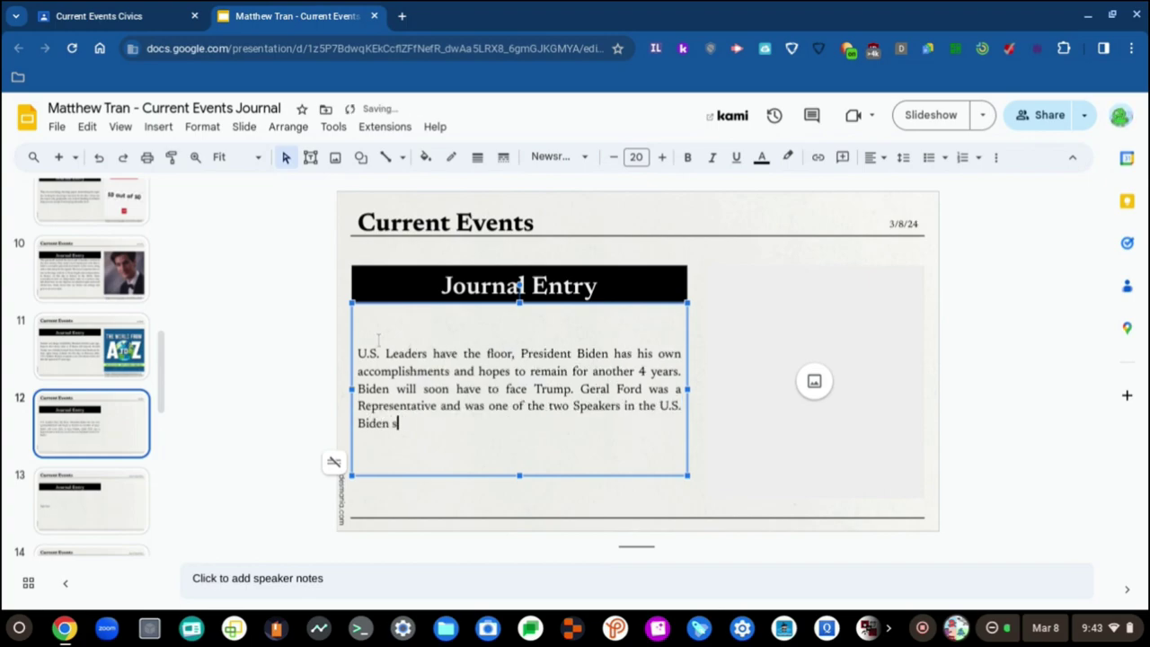
type("uspended dep")
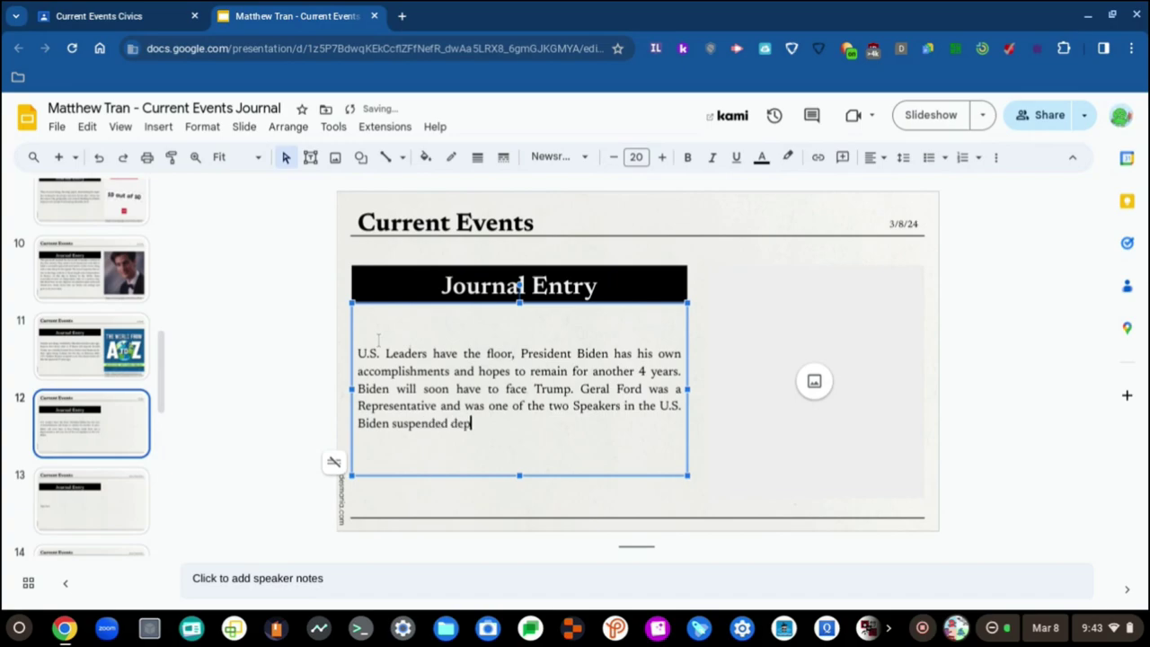
type("ortation minutes after tak")
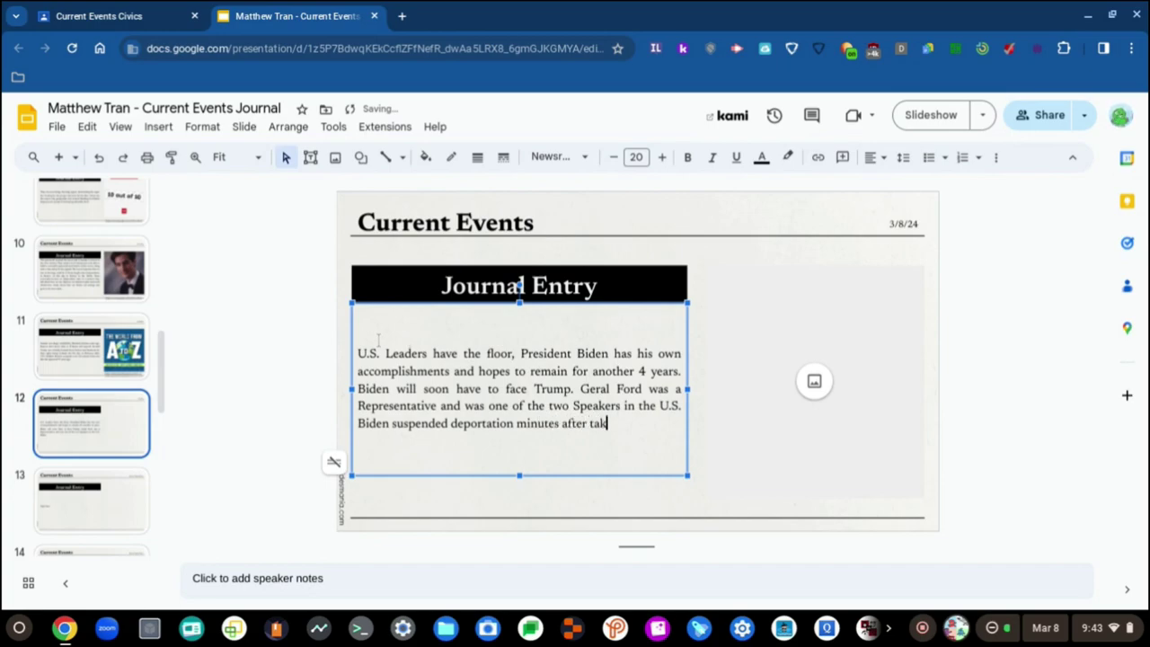
type("ing office")
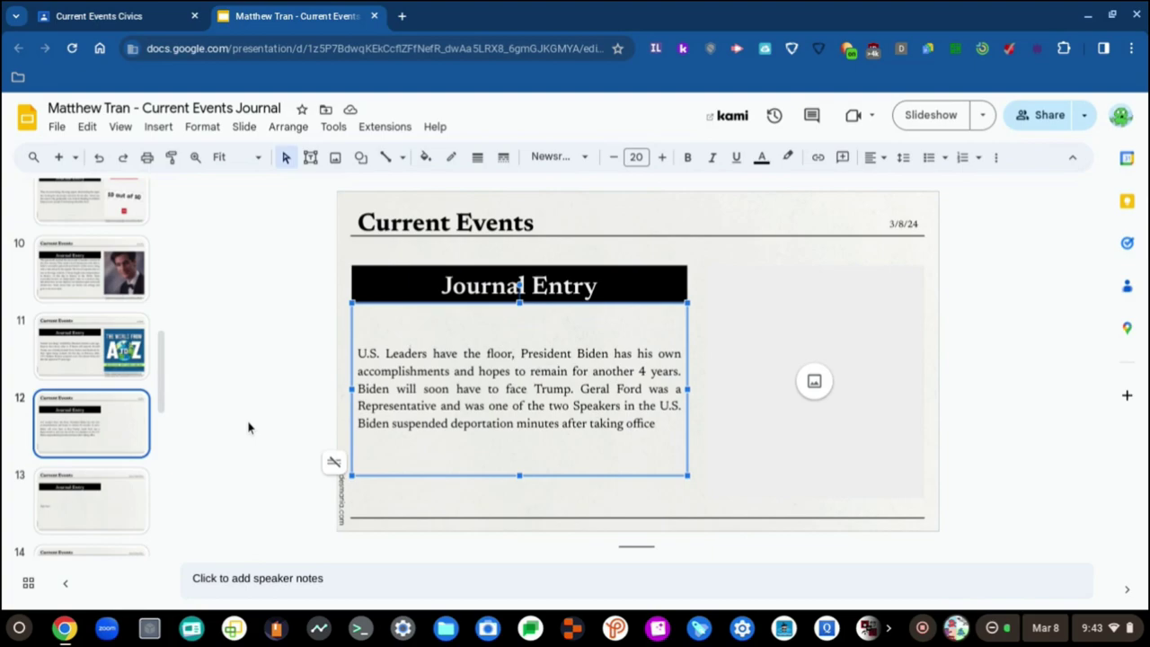
type(".")
- Finish the journal entry with "I just think that Biden has changed the way that Americans would see the country as."
type("I just think")
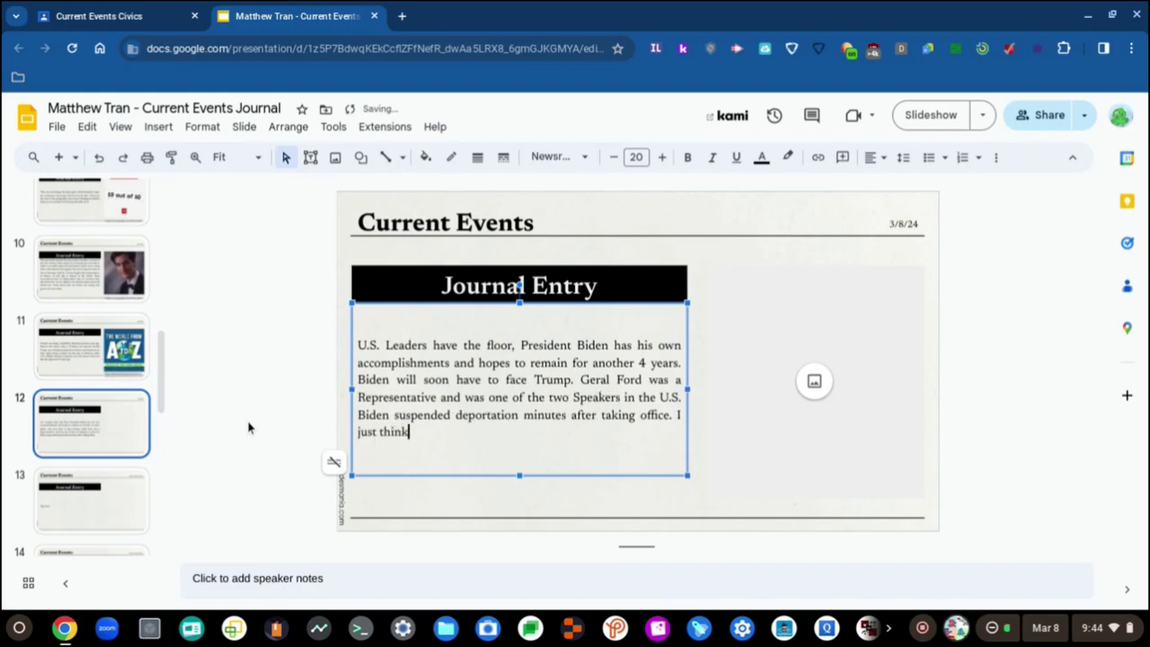
type(" that Biden has changed")
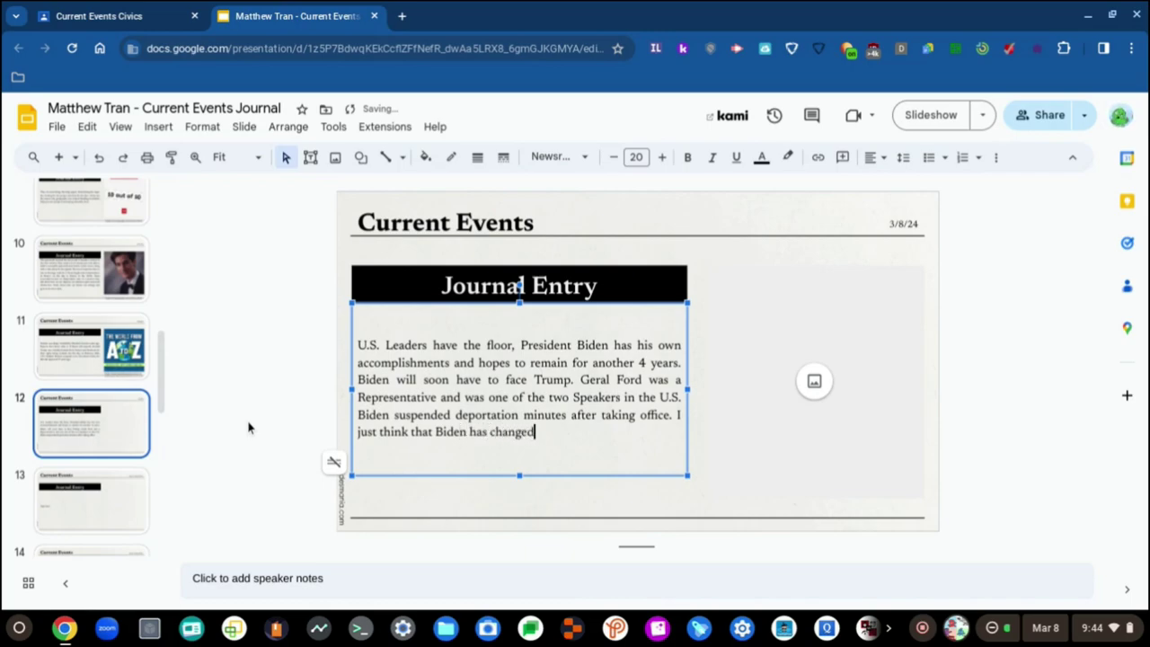
type(" the way th")
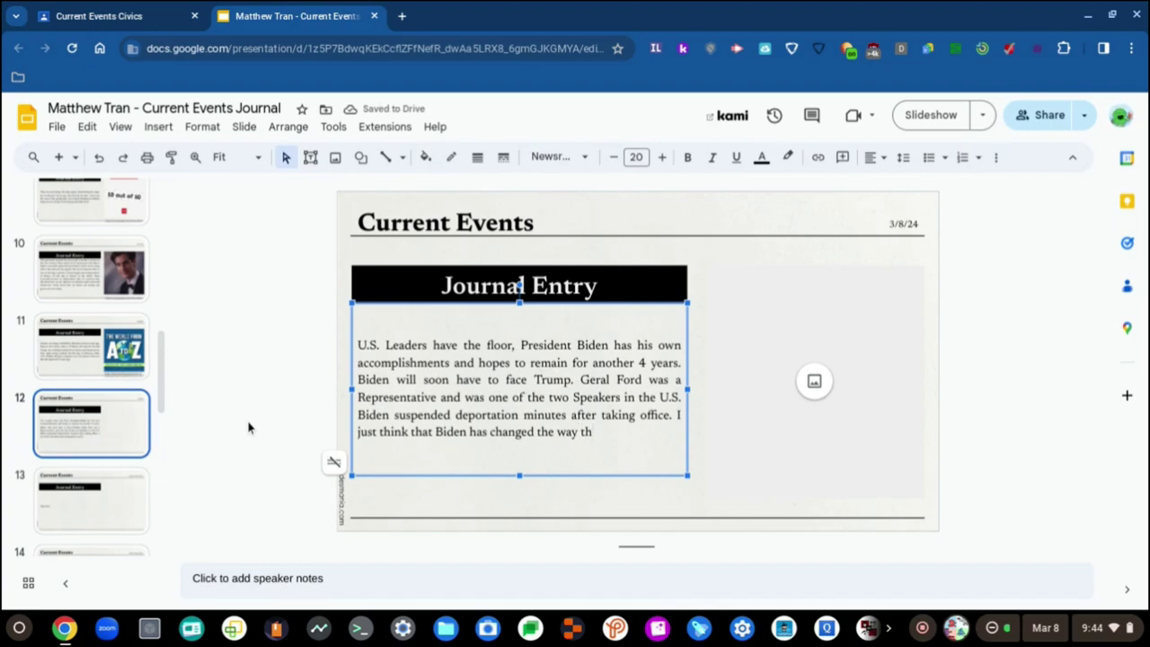
key("BackSpace")
key("BackSpace")
type("Americ")
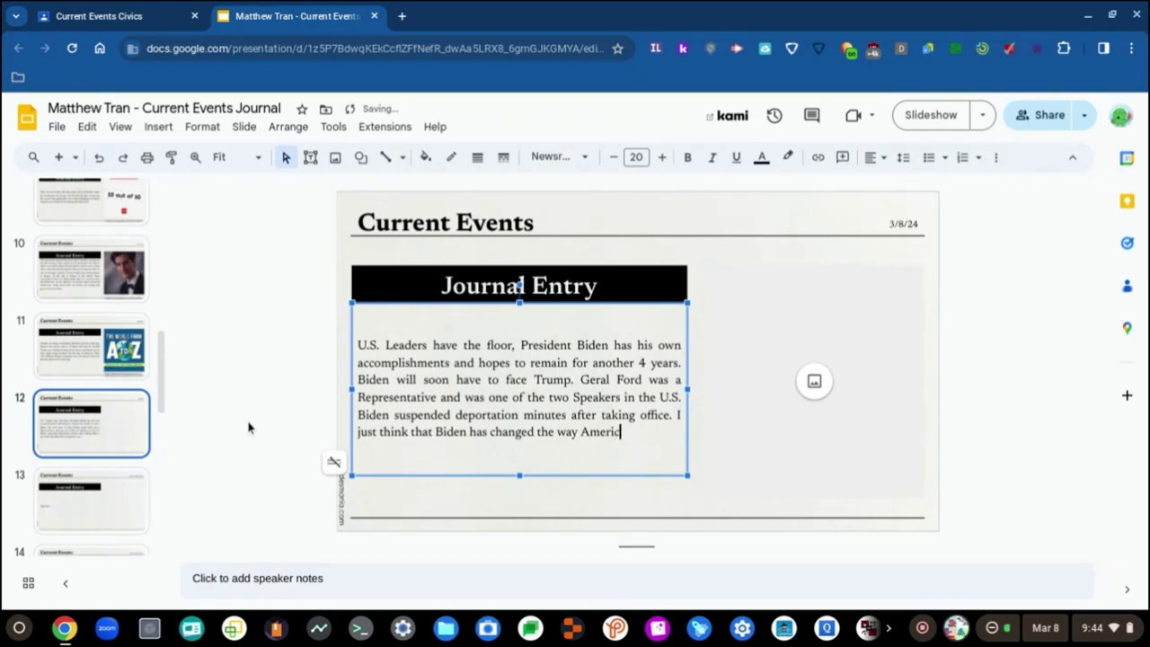
key("BackSpace")
key("BackSpace")
key("BackSpace")
key("BackSpace")
key("BackSpace")
key("BackSpace")
type("that ")
type("Americans wol")
key("BackSpace")
type("uld ")
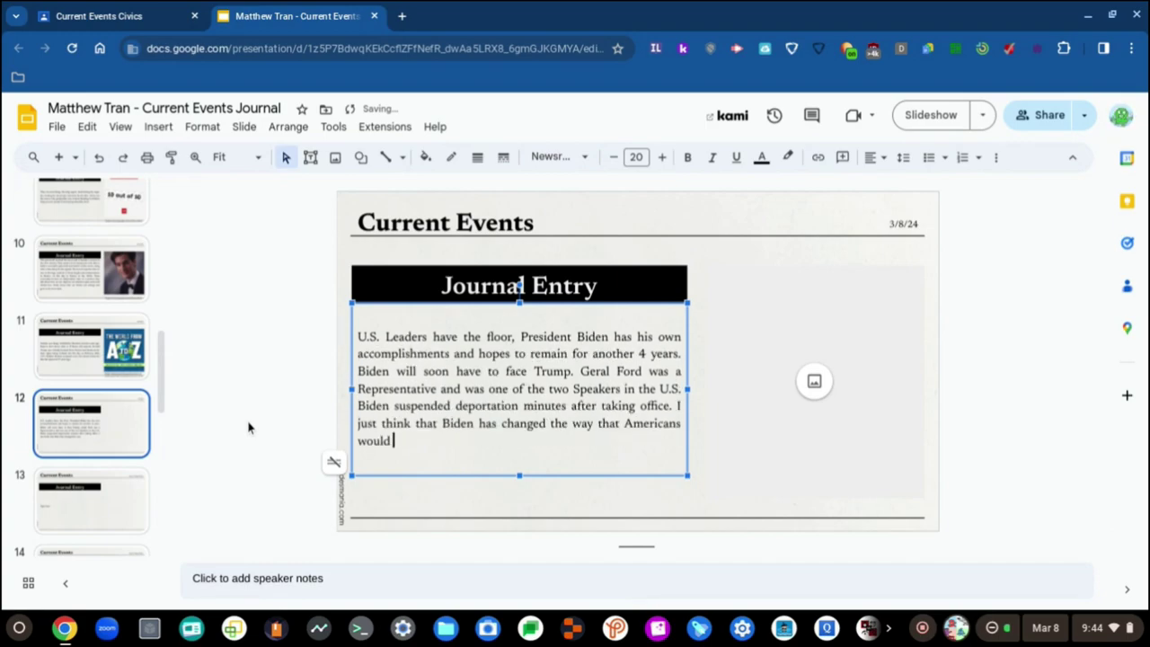
type("see the country as.")
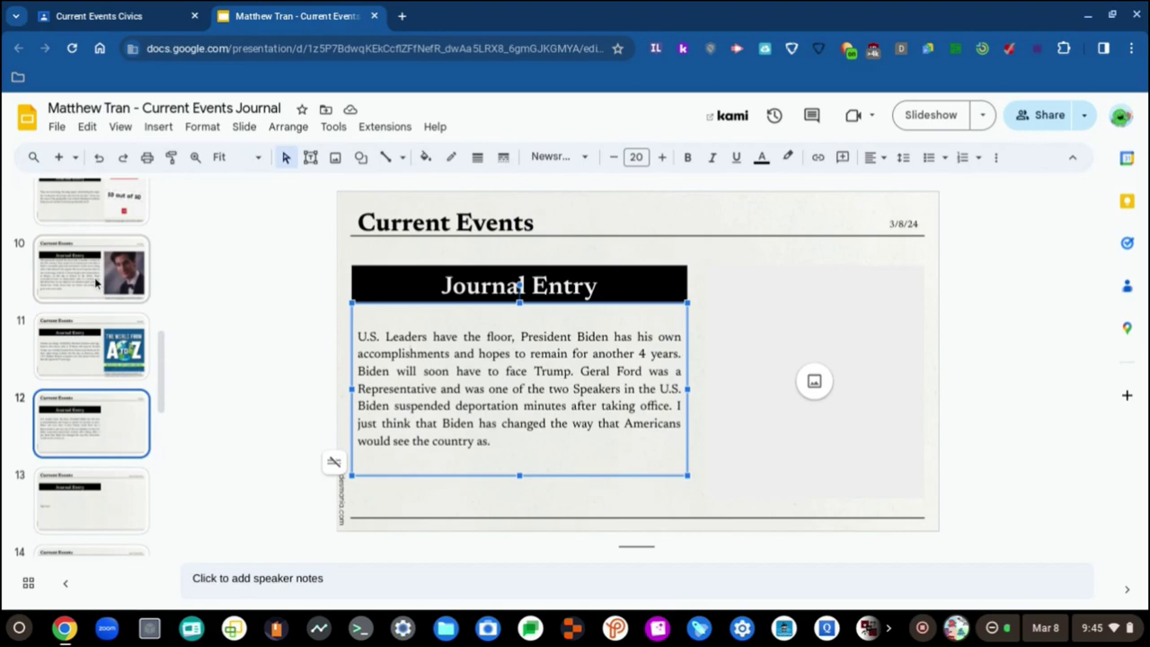
left_click(222, 440)
scroll(108, 377, "down", 5)
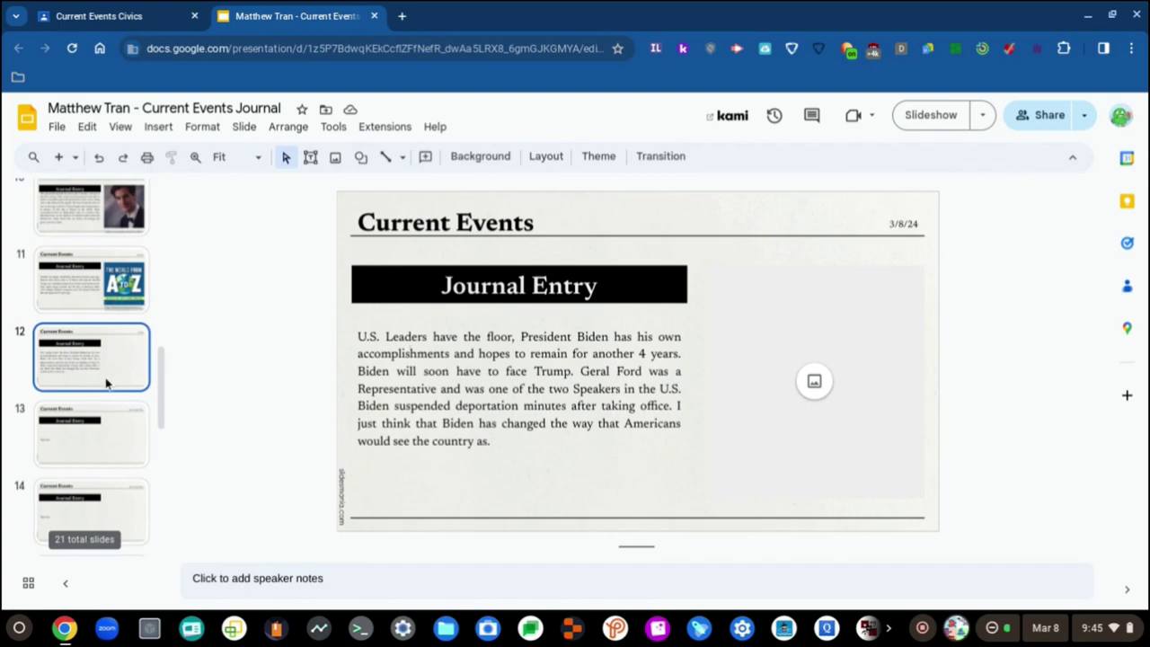
scroll(108, 377, "up", 12)
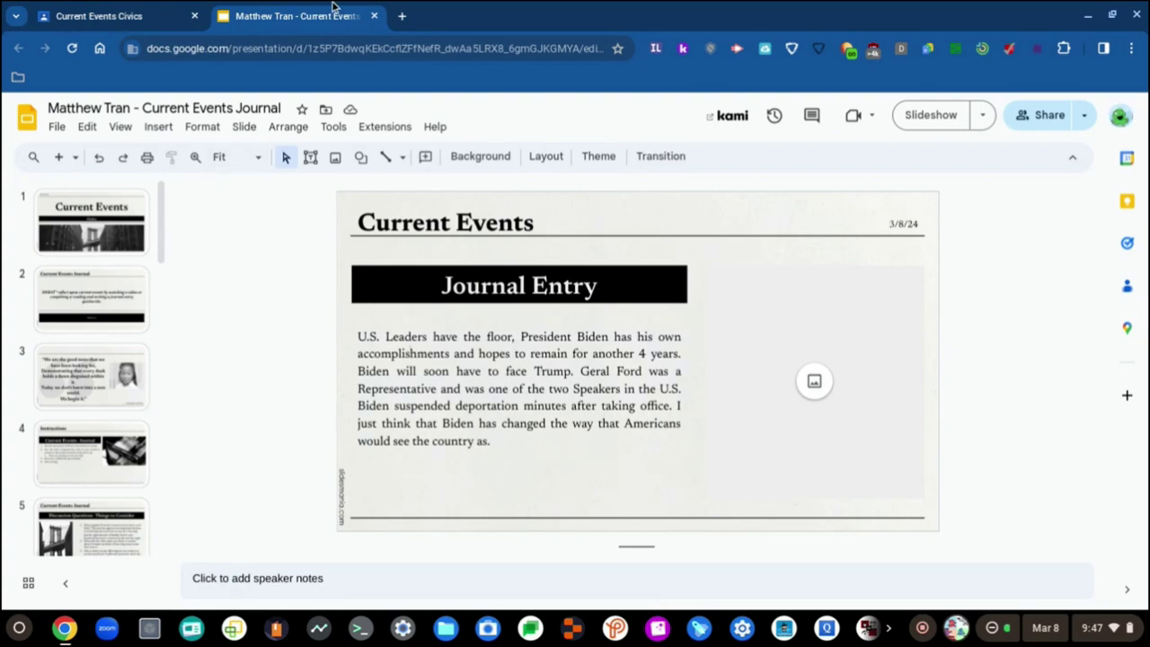
left_click(376, 18)
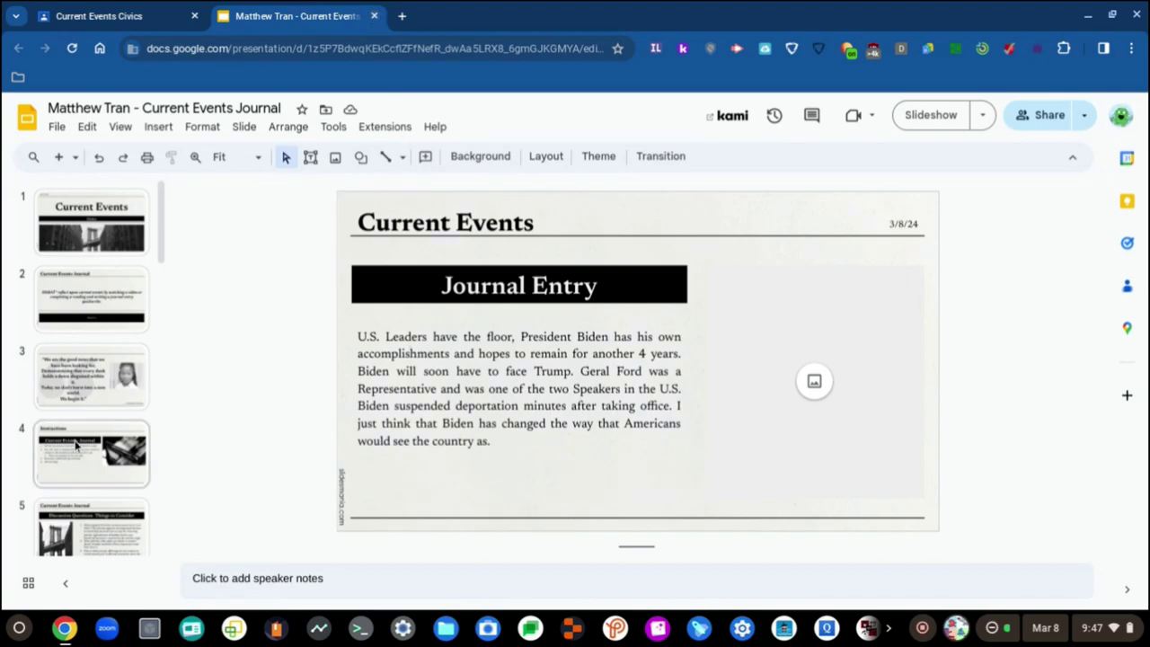
scroll(75, 443, "down", 10)
scroll(76, 444, "up", 4)
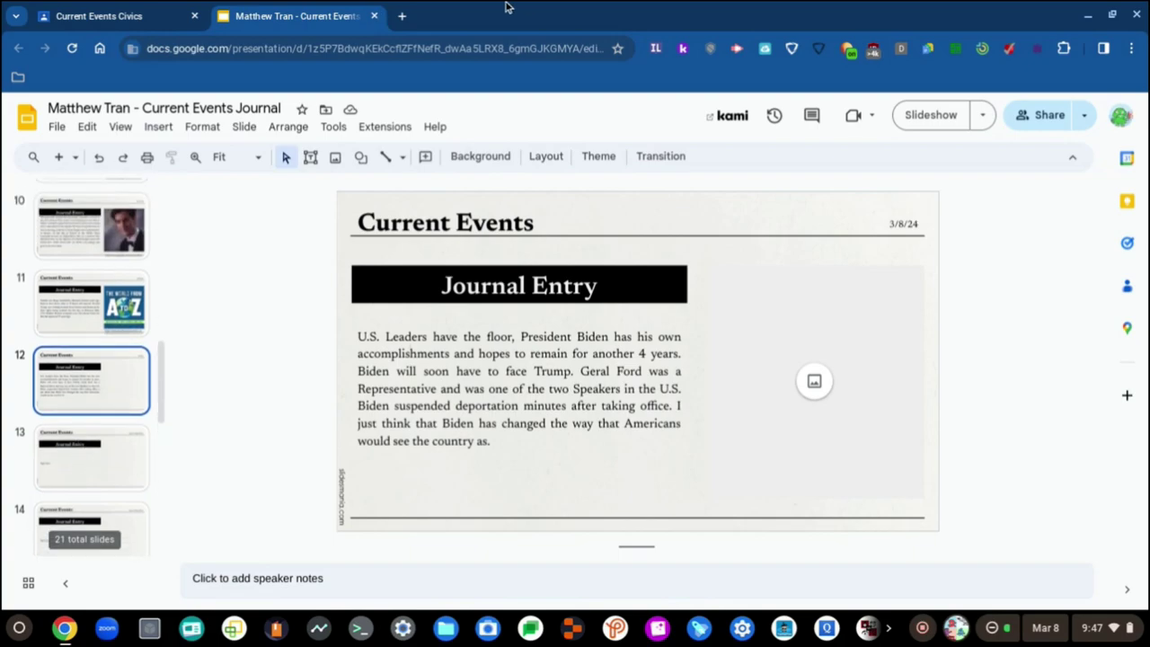
- Search the web for "Women's national history day" in a new browser tab
left_click(401, 15)
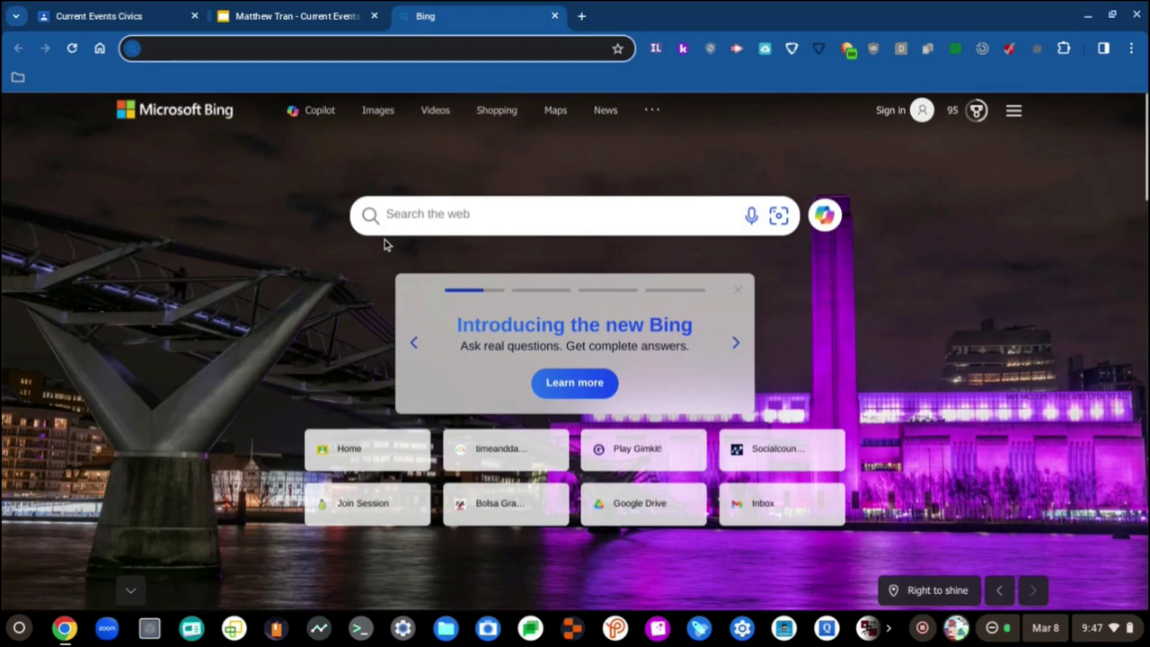
type("Wome")
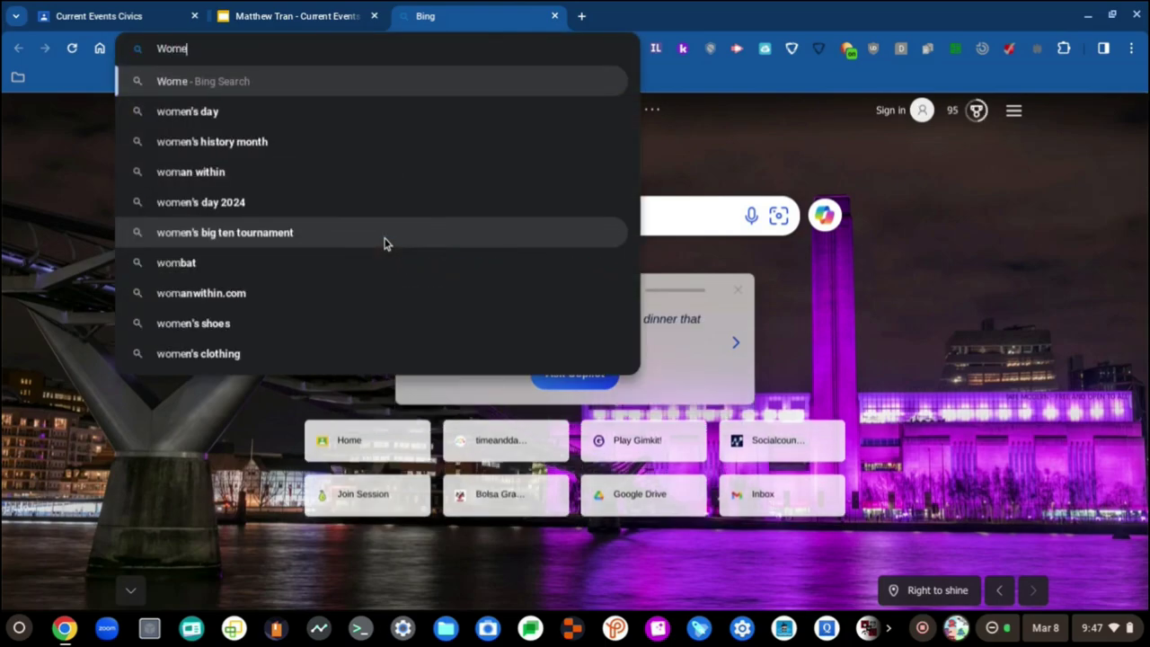
type("n's in")
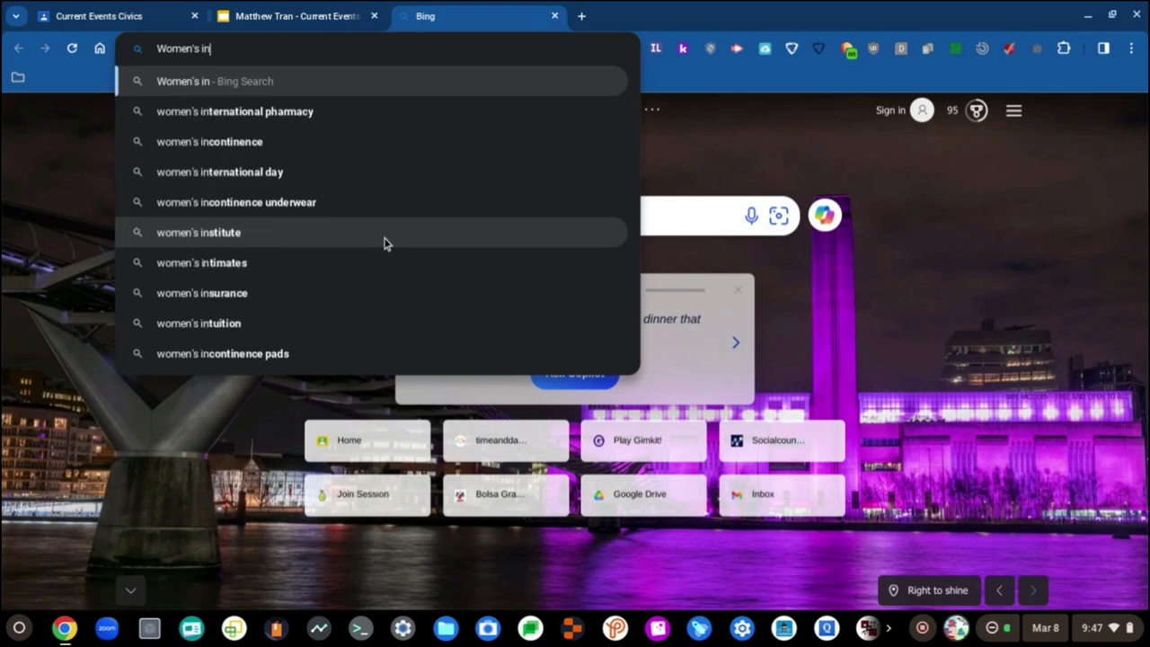
key("BackSpace")
key("BackSpace")
type("nationa")
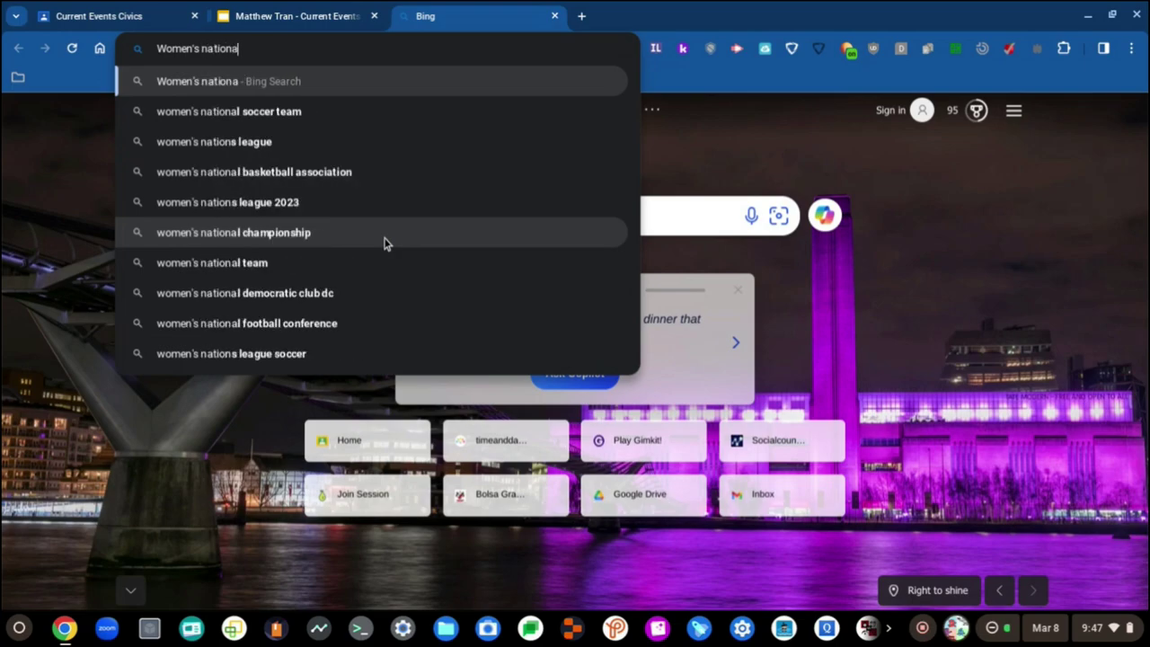
type("l history")
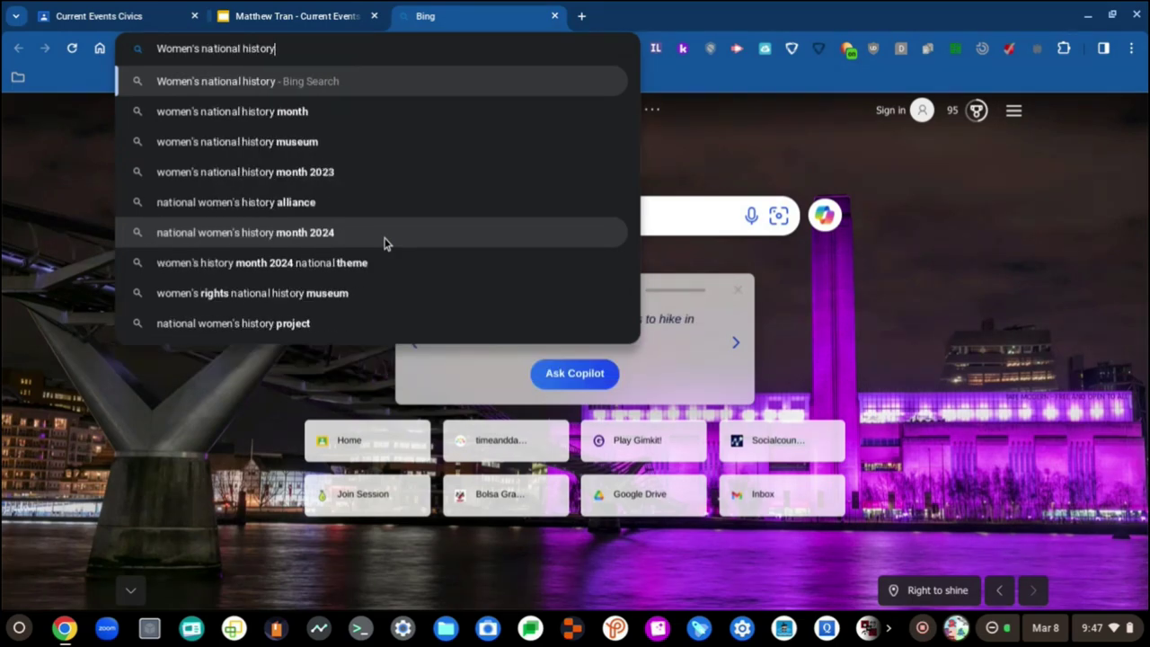
type(" day")
key("Return")
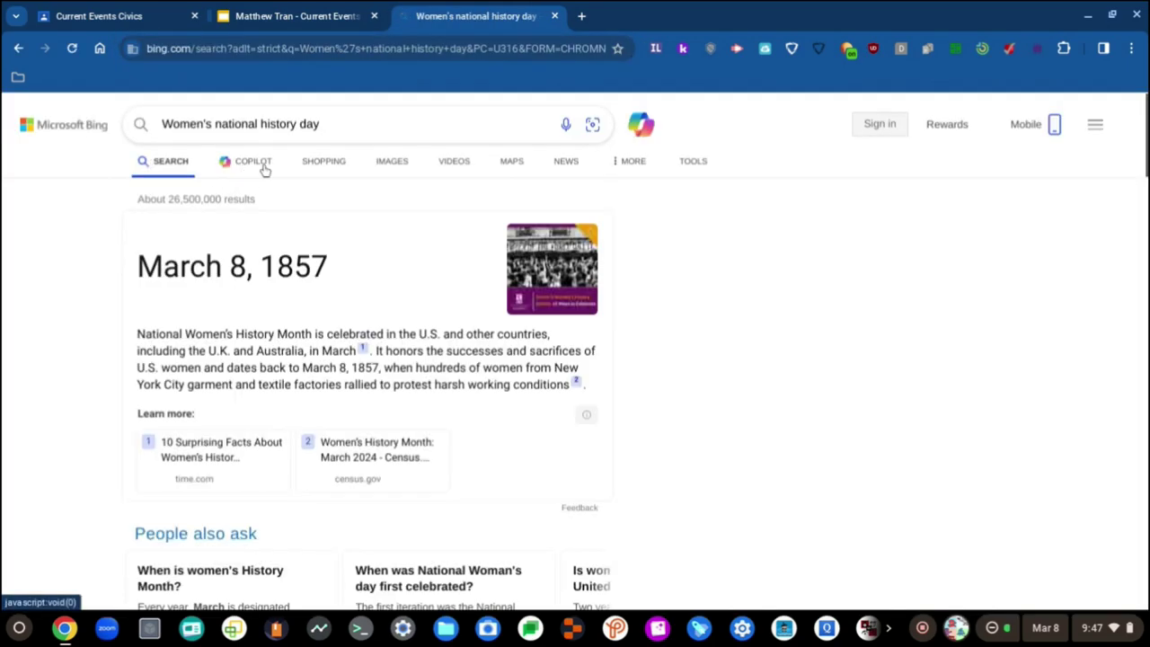
- Copy the Women's History Month image beside the search answer and open the by-URL image prompt for slide 12's empty image placeholder
right_click(537, 254)
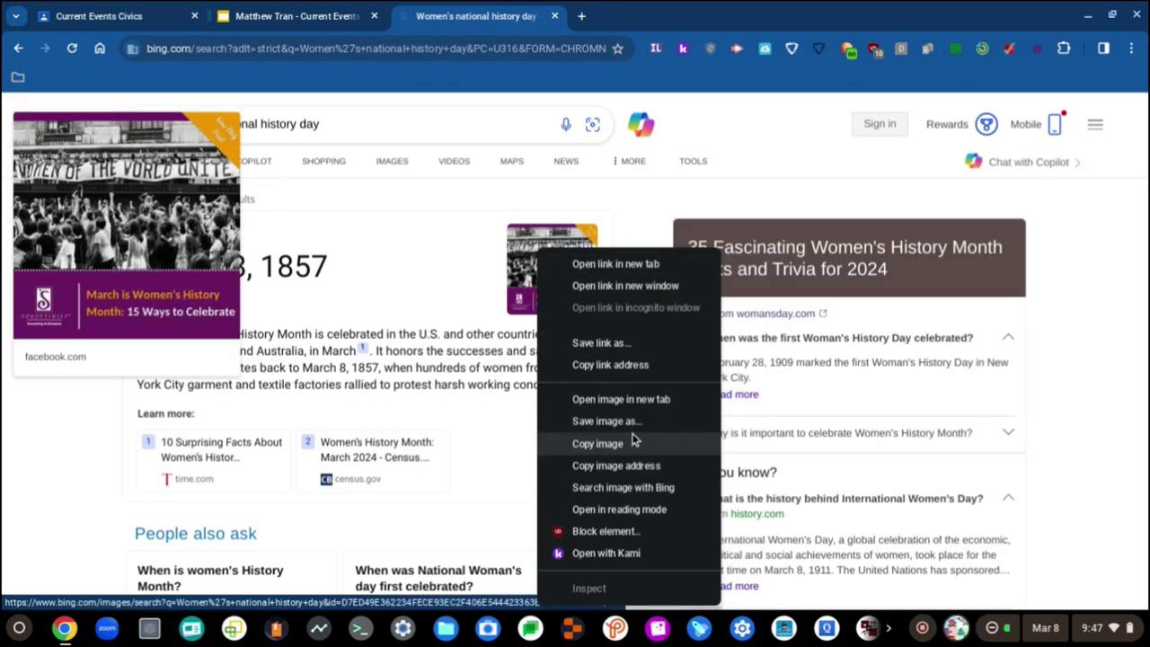
left_click(634, 441)
left_click(287, 10)
left_click(813, 381)
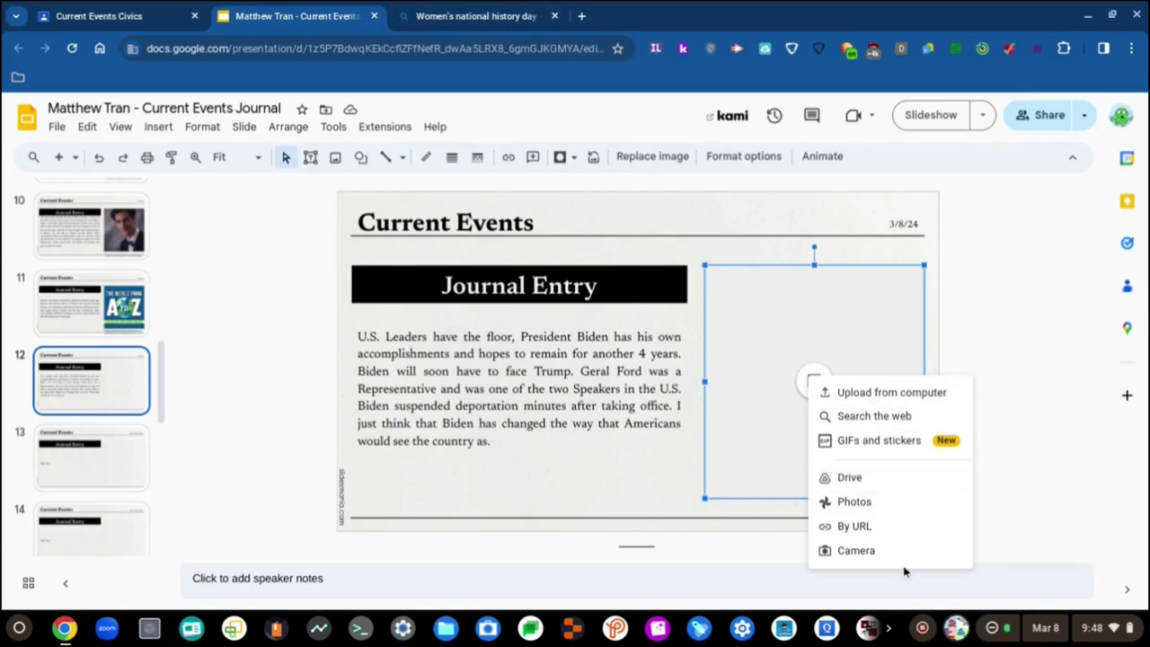
left_click(873, 530)
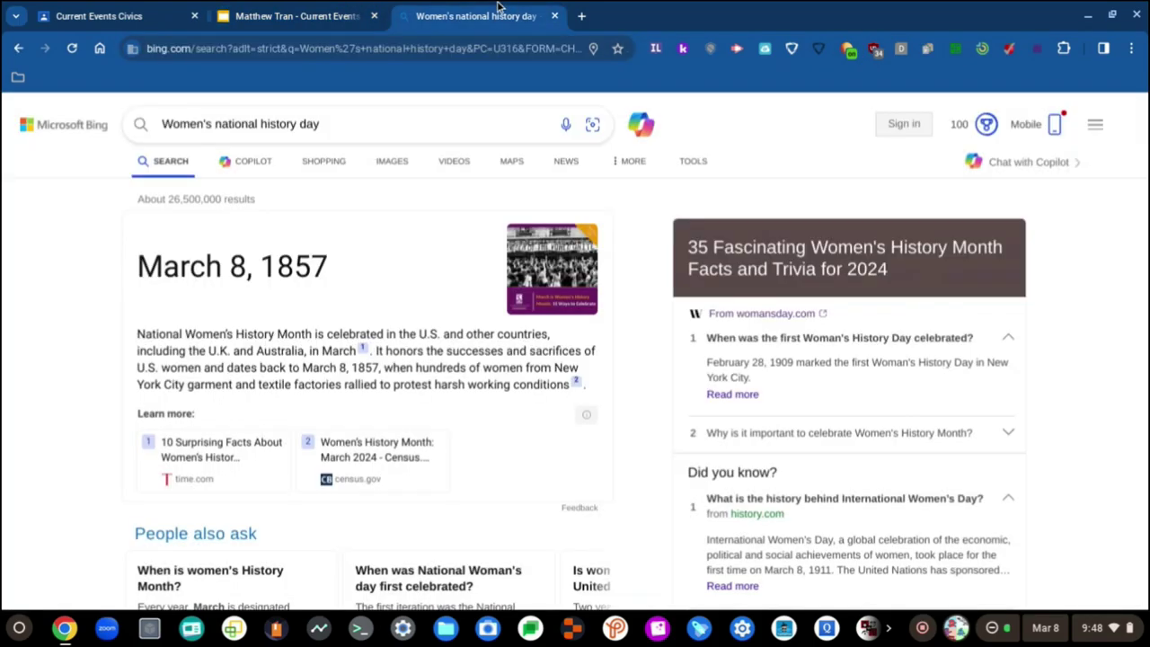
- Copy the image address of the Women's History Month picture in the search results
left_click(502, 11)
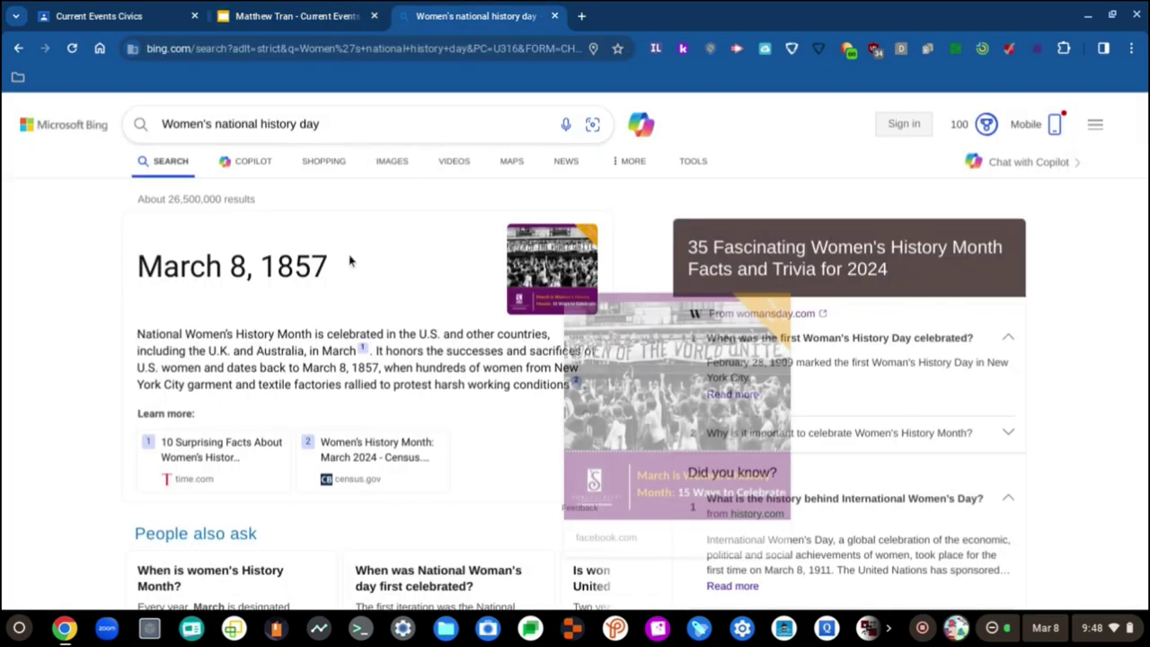
right_click(542, 261)
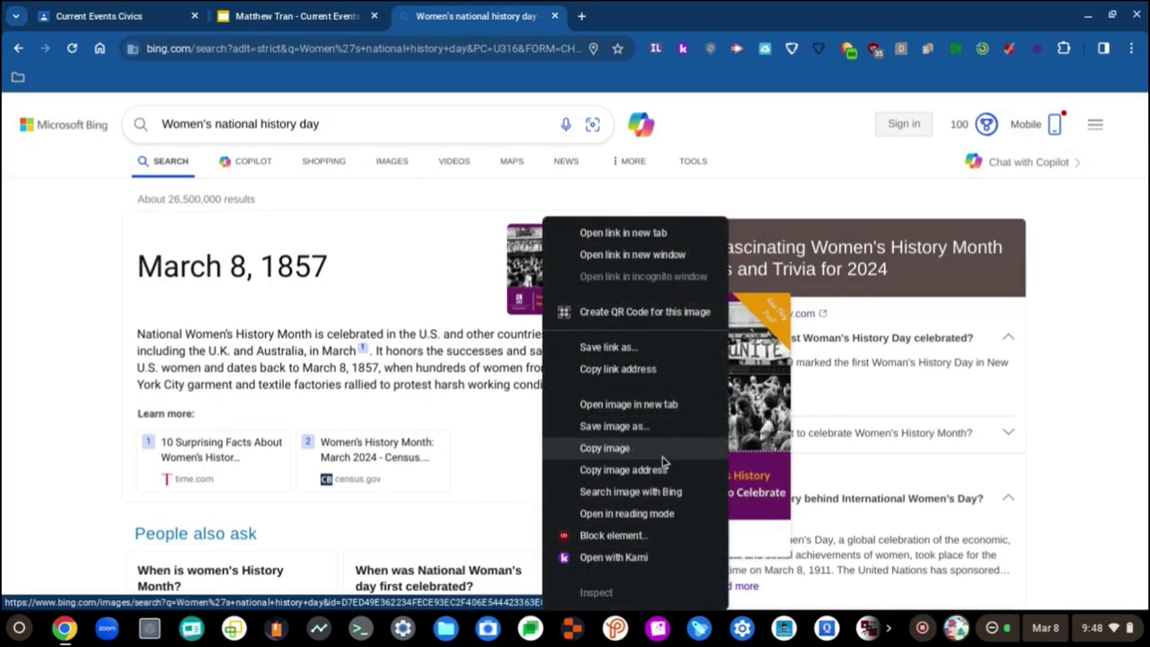
left_click(629, 469)
- Fill slide 12's image placeholder with the Women's History Month picture using the copied image address
left_click(251, 18)
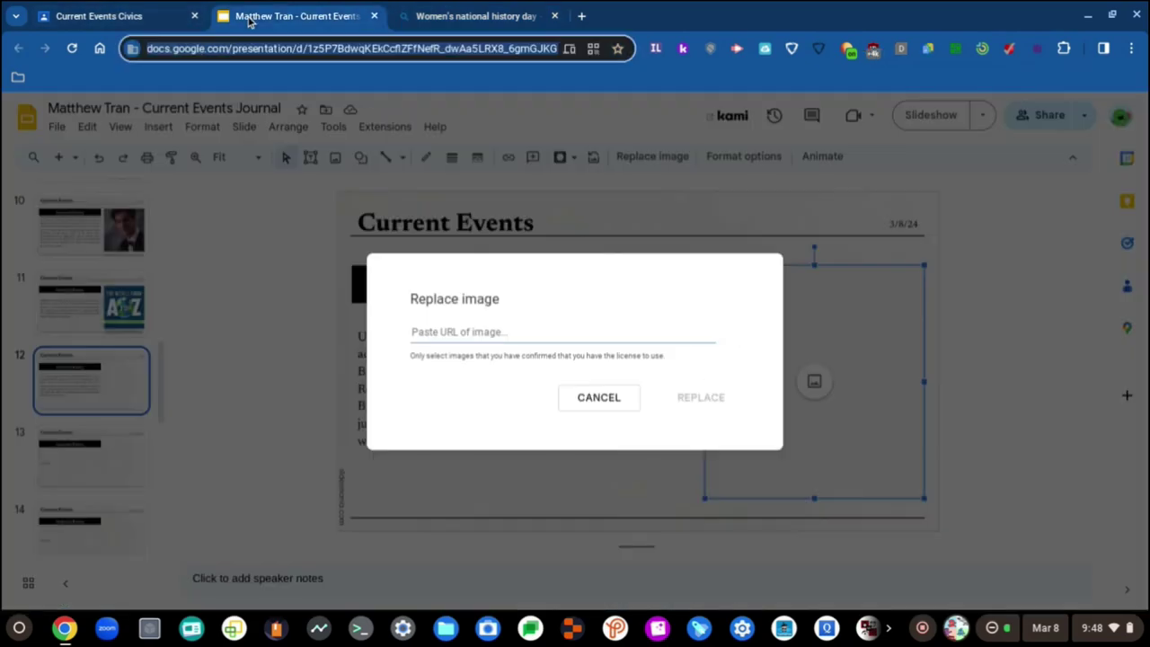
left_click(597, 337)
key("ctrl+v")
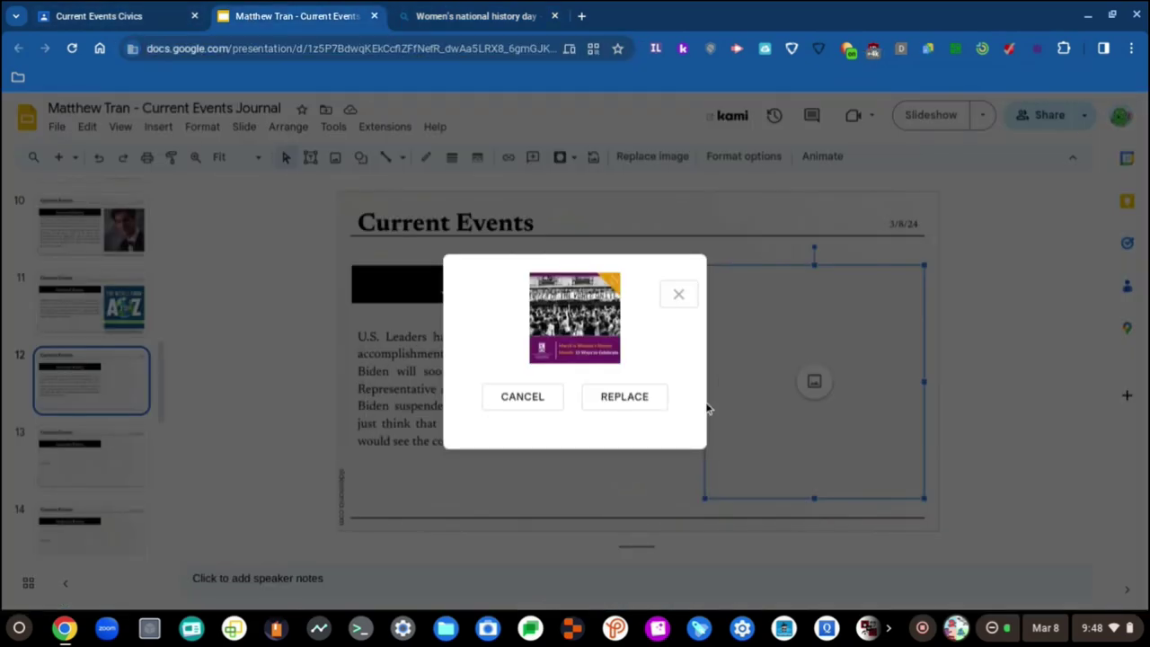
left_click(620, 401)
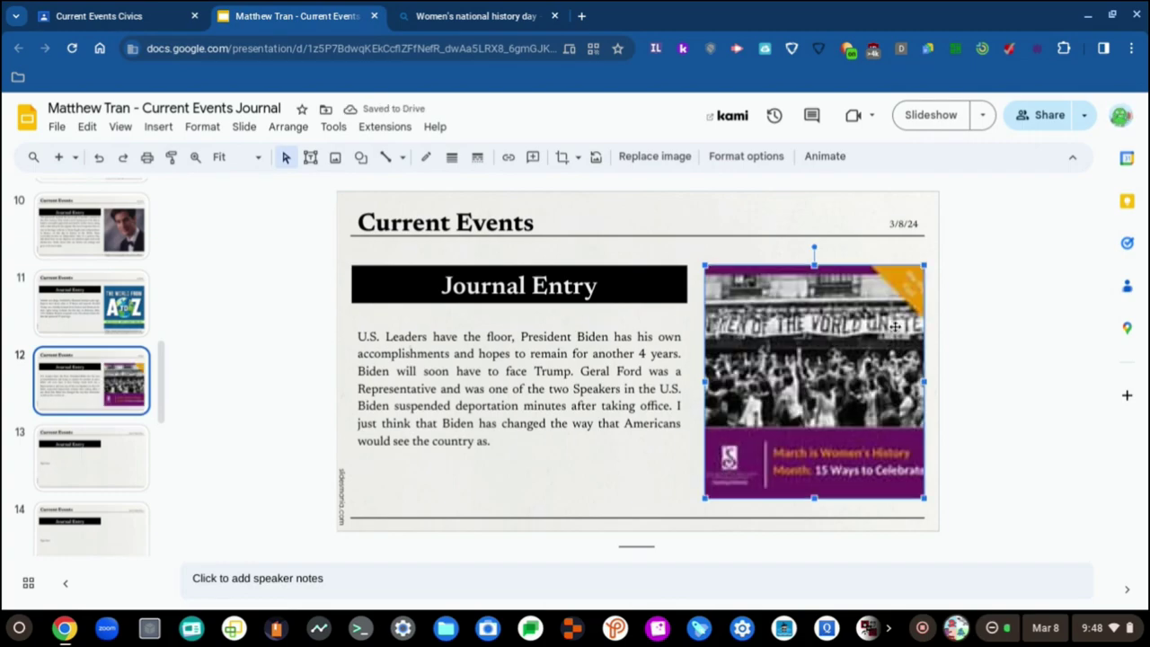
left_click(997, 376)
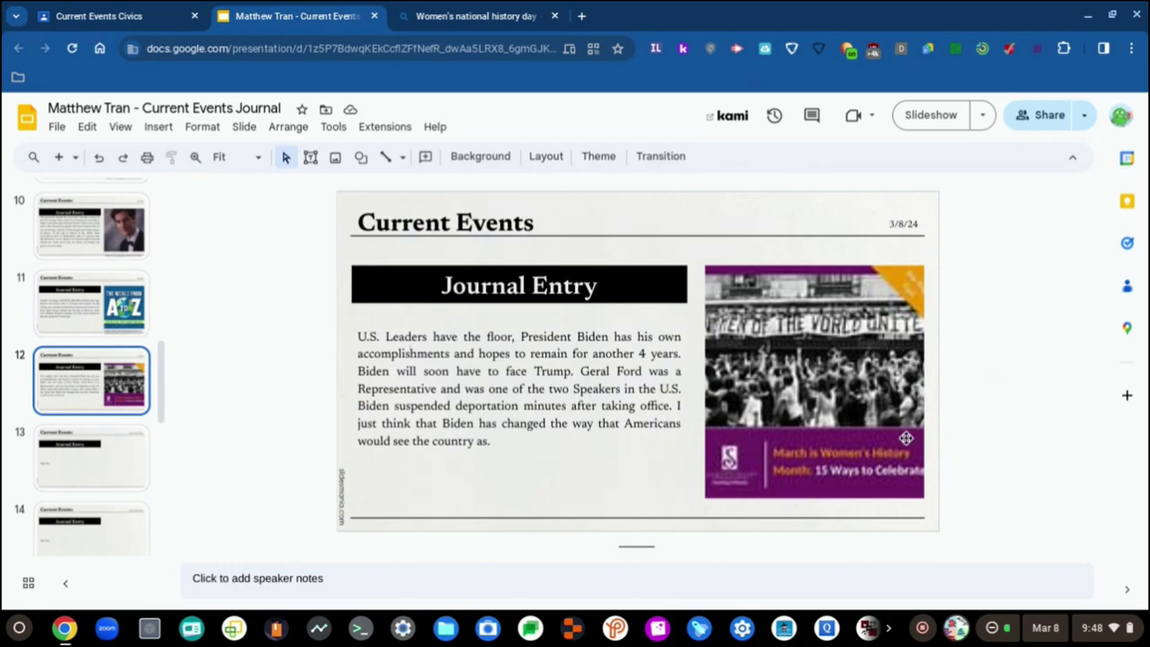
- Close the "Women's national history day" search tab and return to the Current Events Journal presentation
left_click(805, 423)
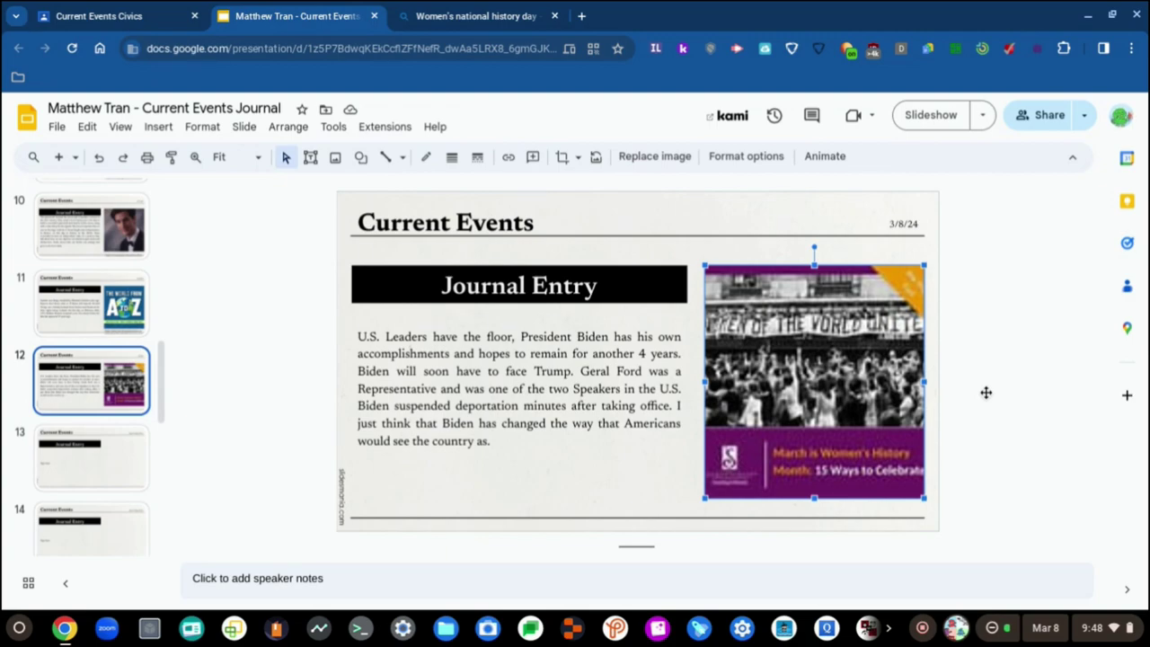
left_click(985, 393)
left_click(517, 16)
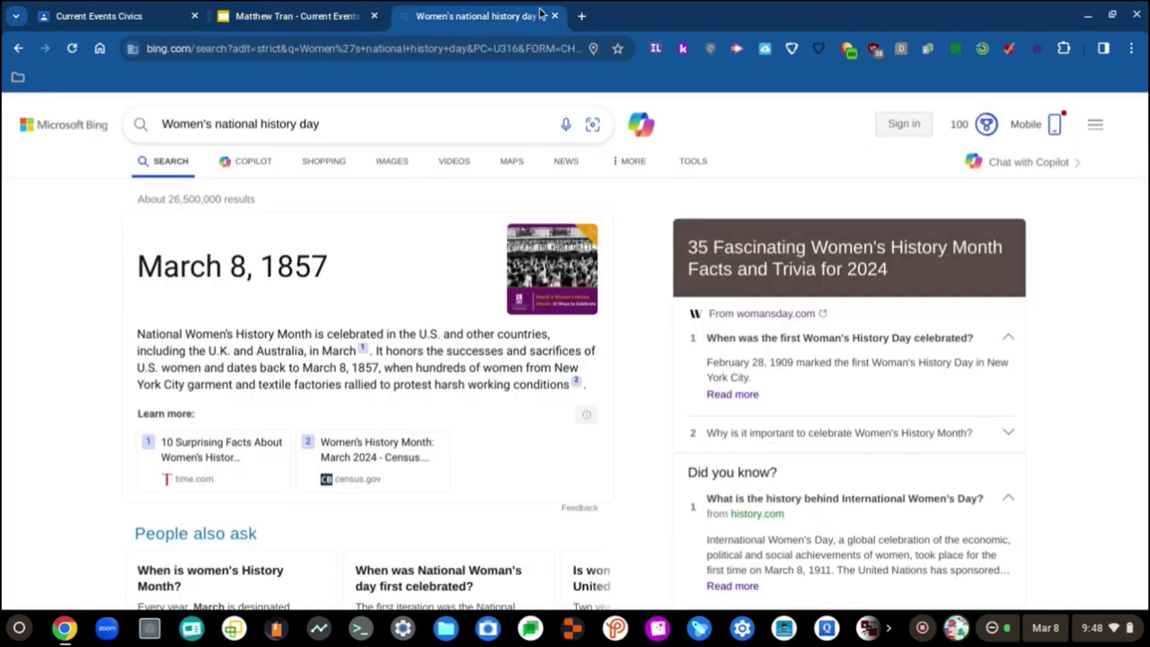
left_click(555, 17)
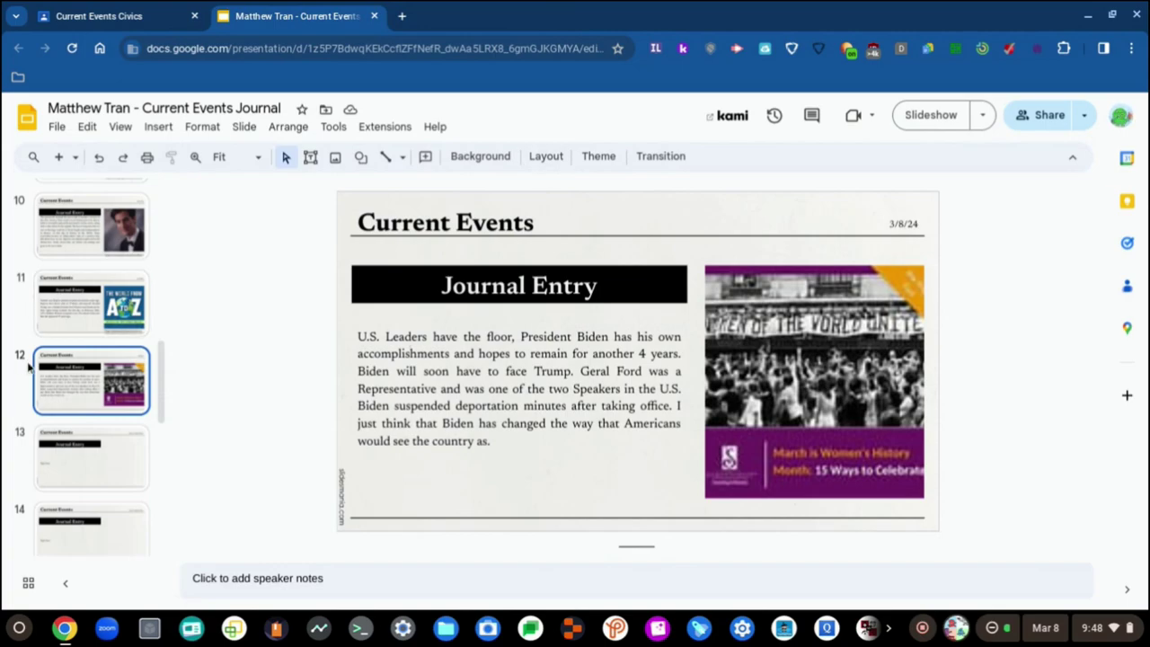
scroll(40, 360, "up", 1)
scroll(41, 360, "up", 8)
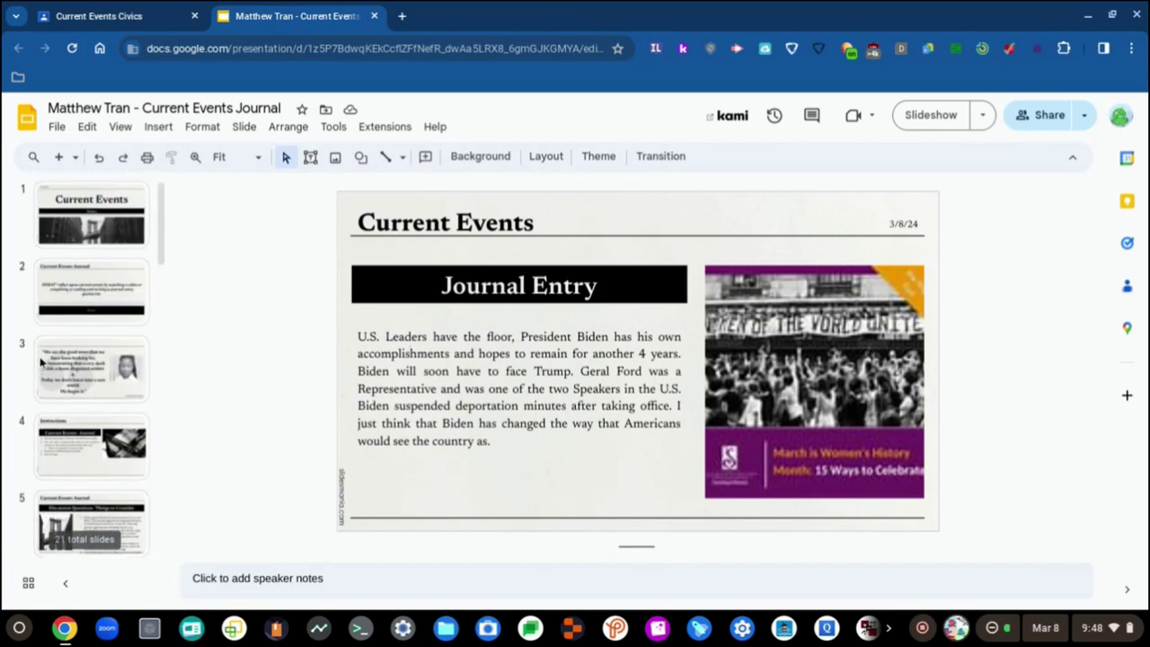
scroll(40, 359, "down", 13)
scroll(40, 360, "down", 4)
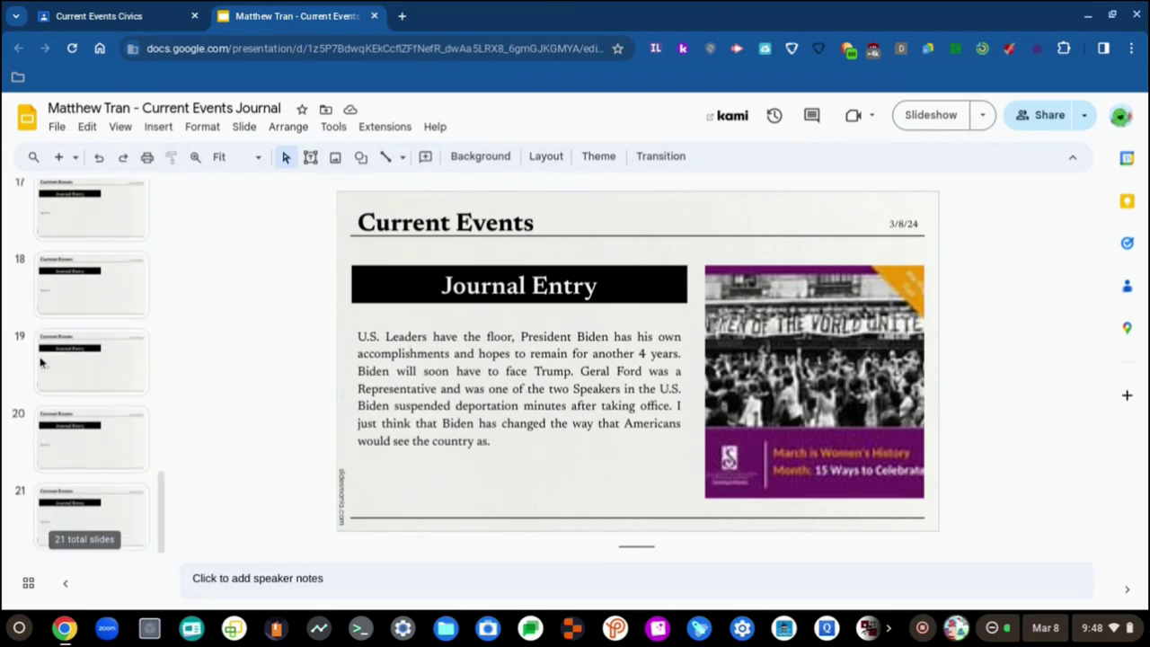
- Look through the slide thumbnails of the Current Events Journal, including the empty journal entries near the end
scroll(40, 360, "up", 6)
scroll(41, 362, "up", 1)
scroll(41, 362, "down", 6)
scroll(40, 362, "up", 3)
scroll(41, 362, "up", 6)
scroll(41, 362, "down", 1)
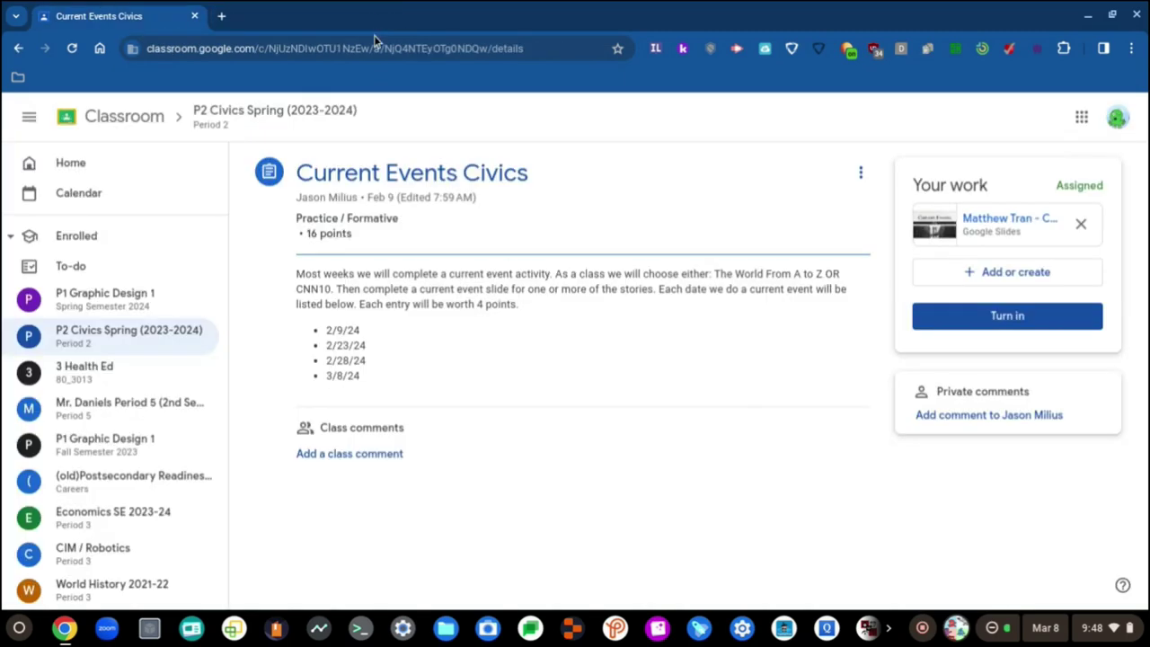
- Close the journal presentation and expand the Civic Action Project assignment on the P2 Civics Spring classwork page
left_click(374, 15)
left_click(238, 129)
left_click(378, 159)
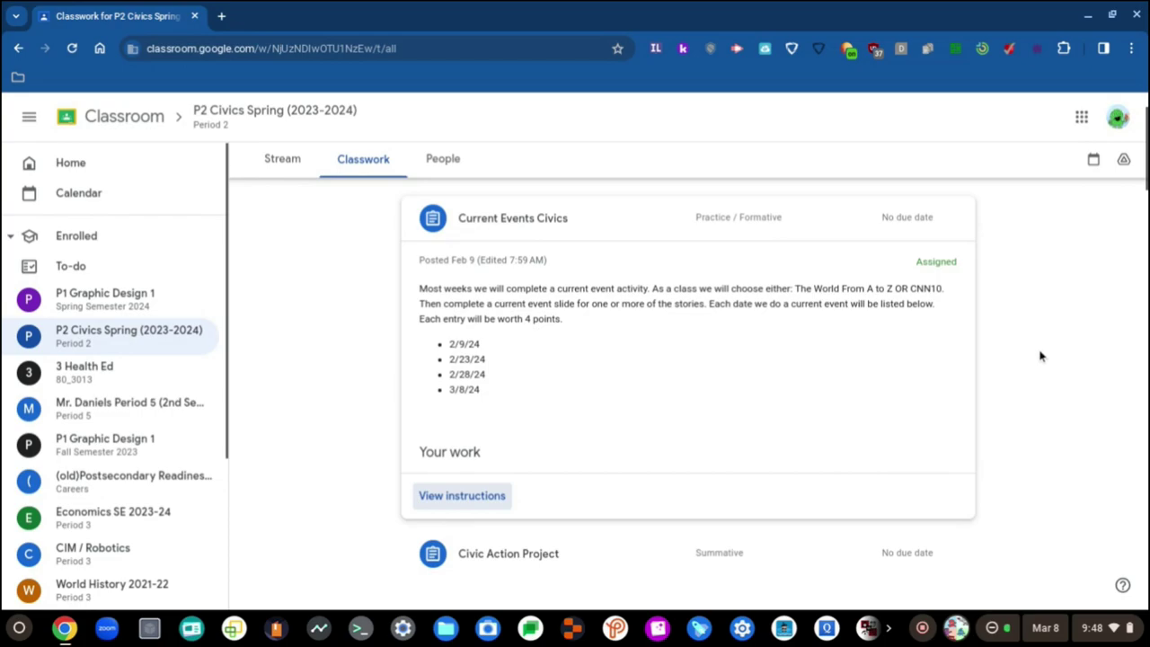
scroll(1033, 342, "down", 3)
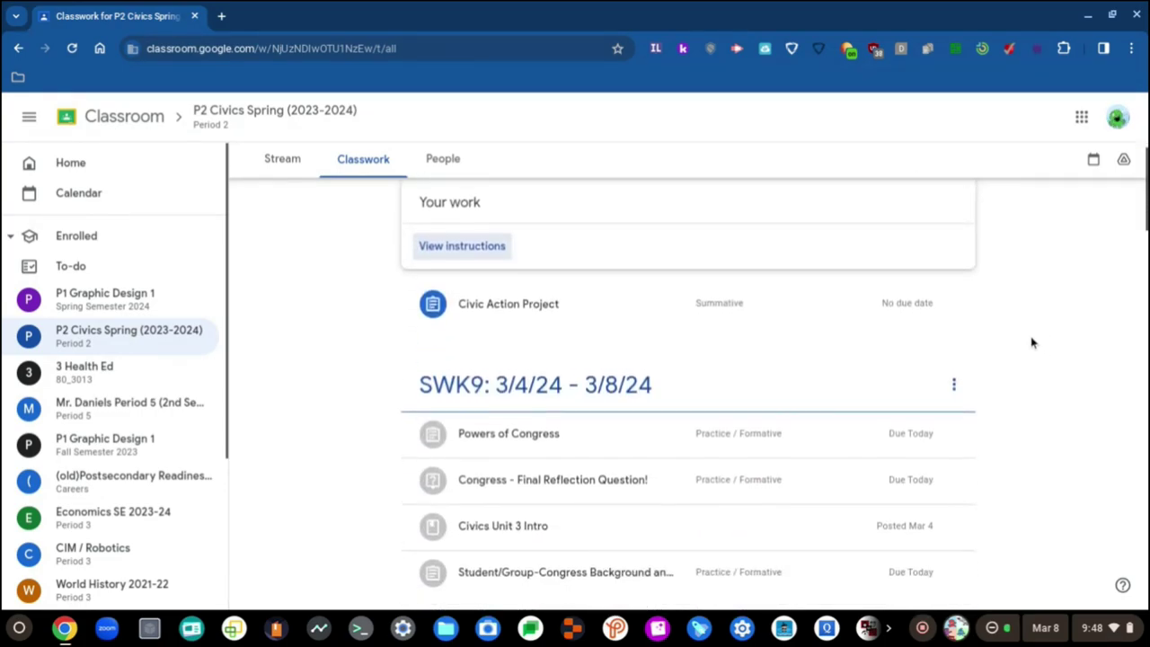
left_click(913, 325)
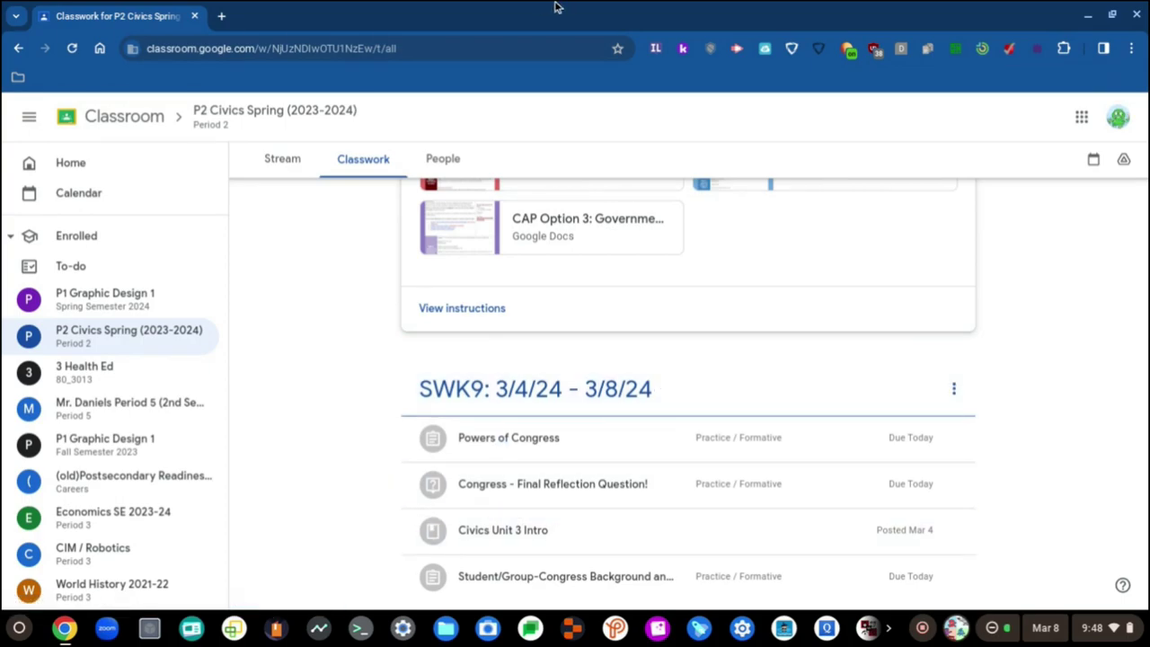
- Open socialcounts.org in a new browser tab and bring up MrBeast's YouTube live subscriber count
left_click(221, 16)
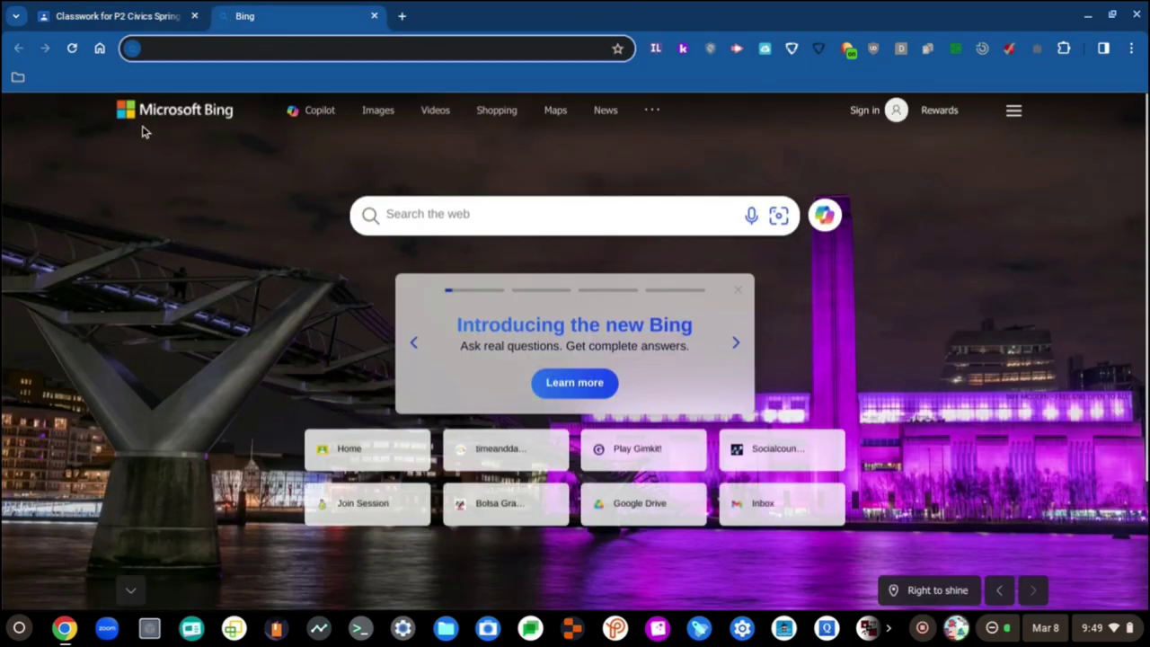
type("so")
key("Return")
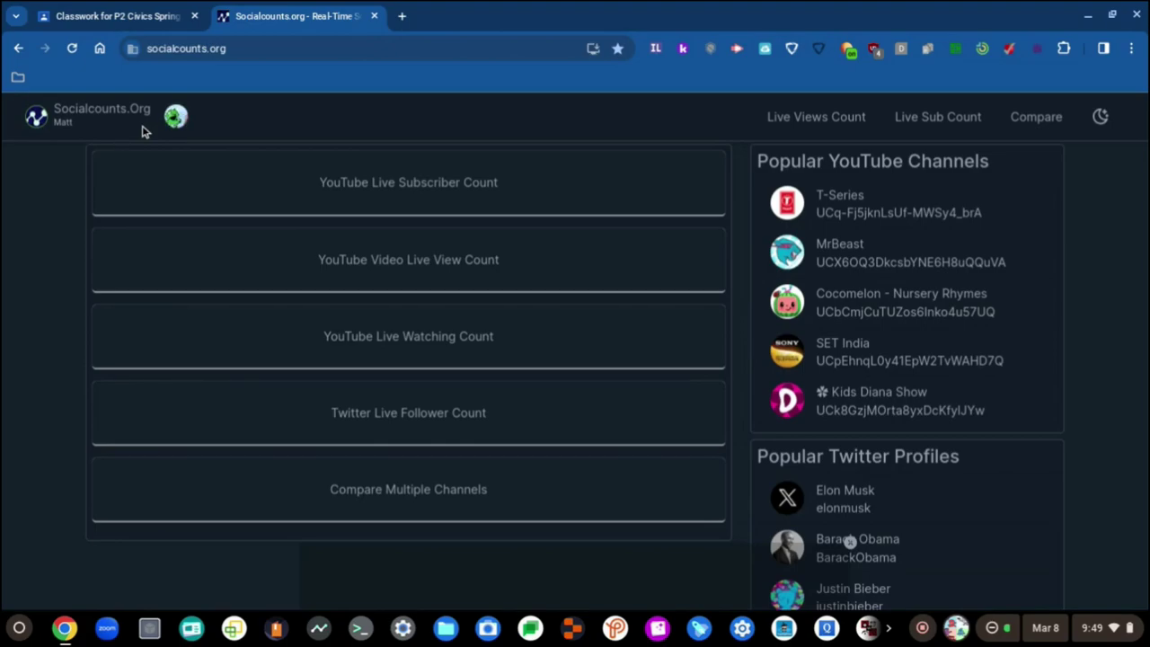
left_click(321, 192)
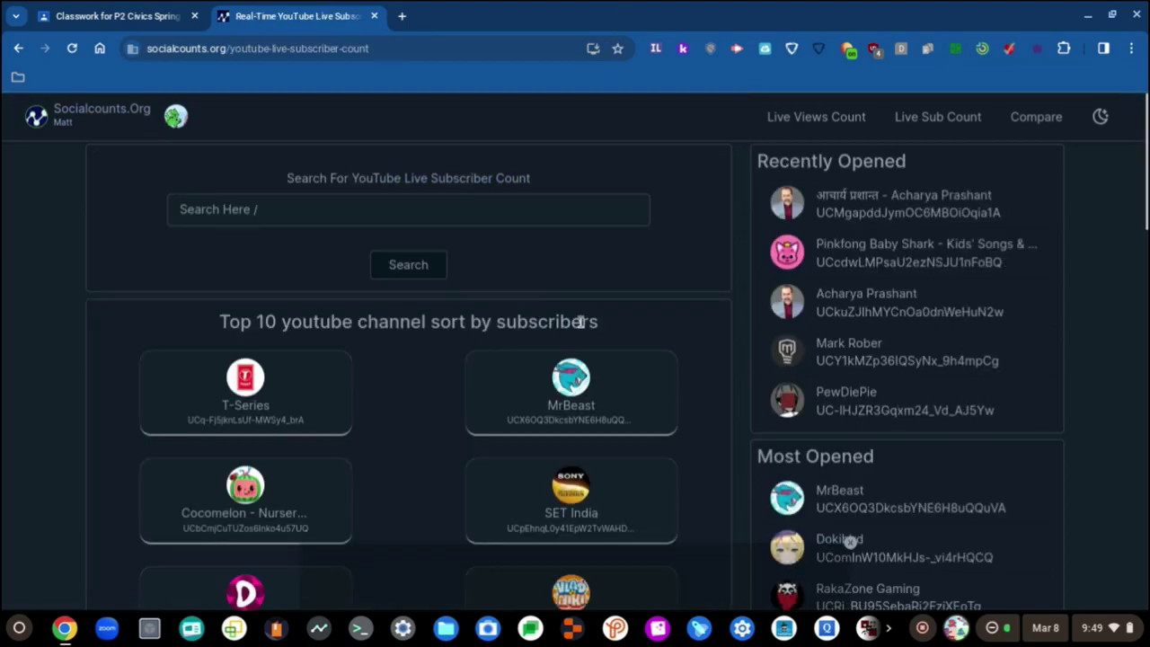
scroll(579, 324, "down", 1)
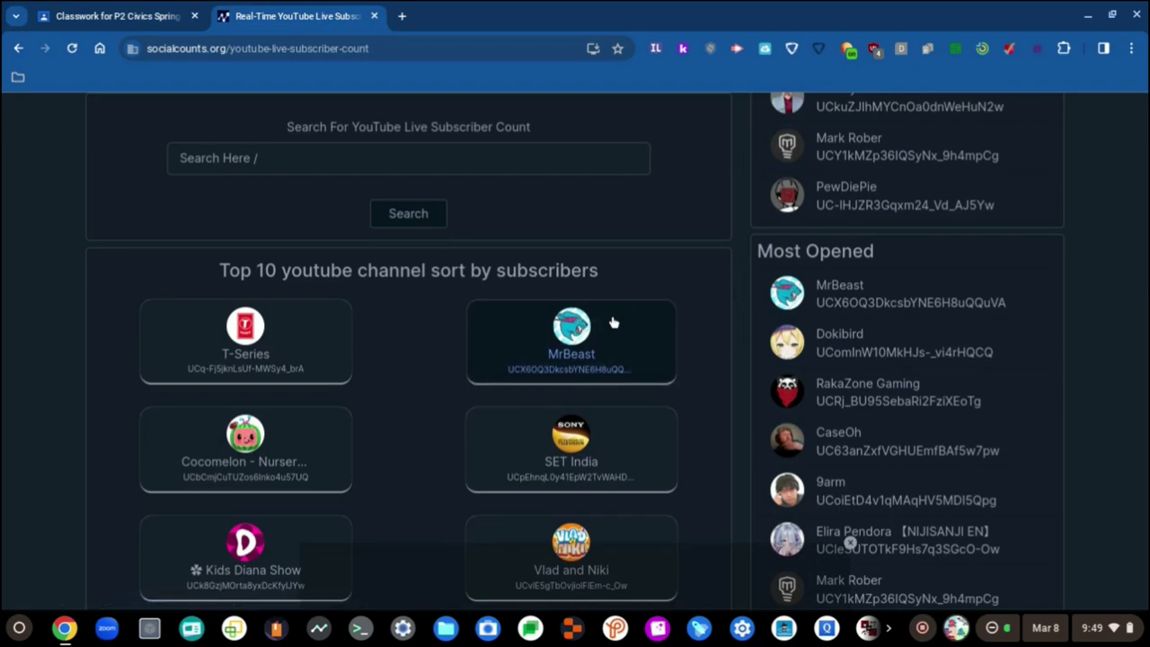
left_click(582, 337)
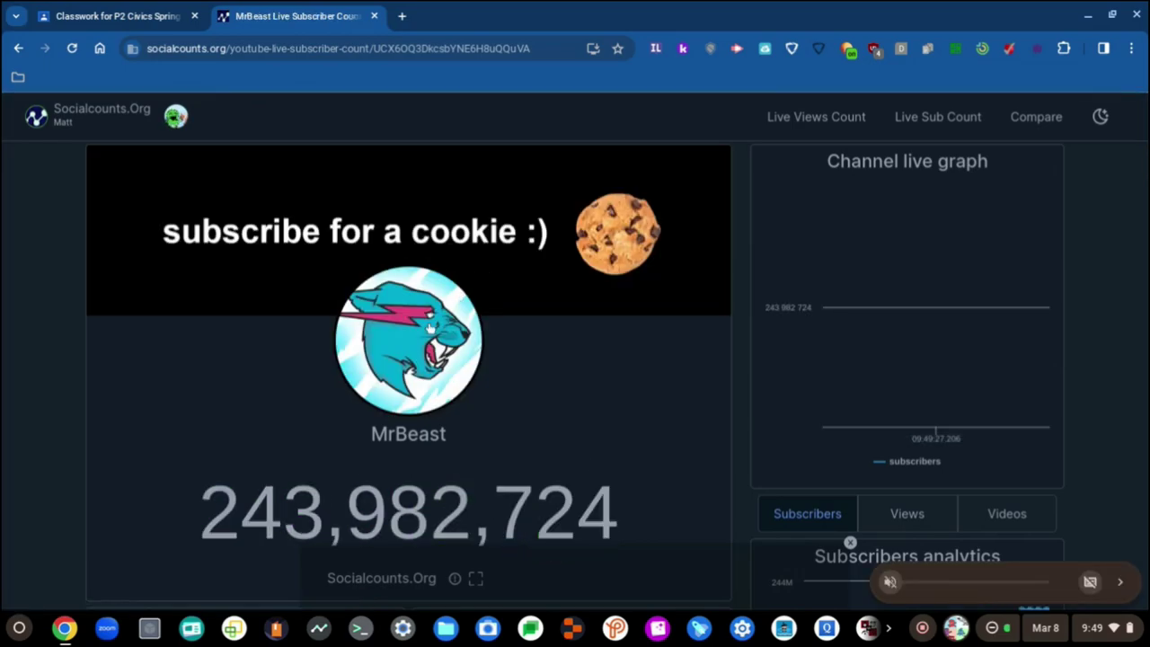
- Look over MrBeast's daily subscriber history and read the 4 replies to the comment asking who the most subscribed YouTuber is
scroll(431, 326, "down", 10)
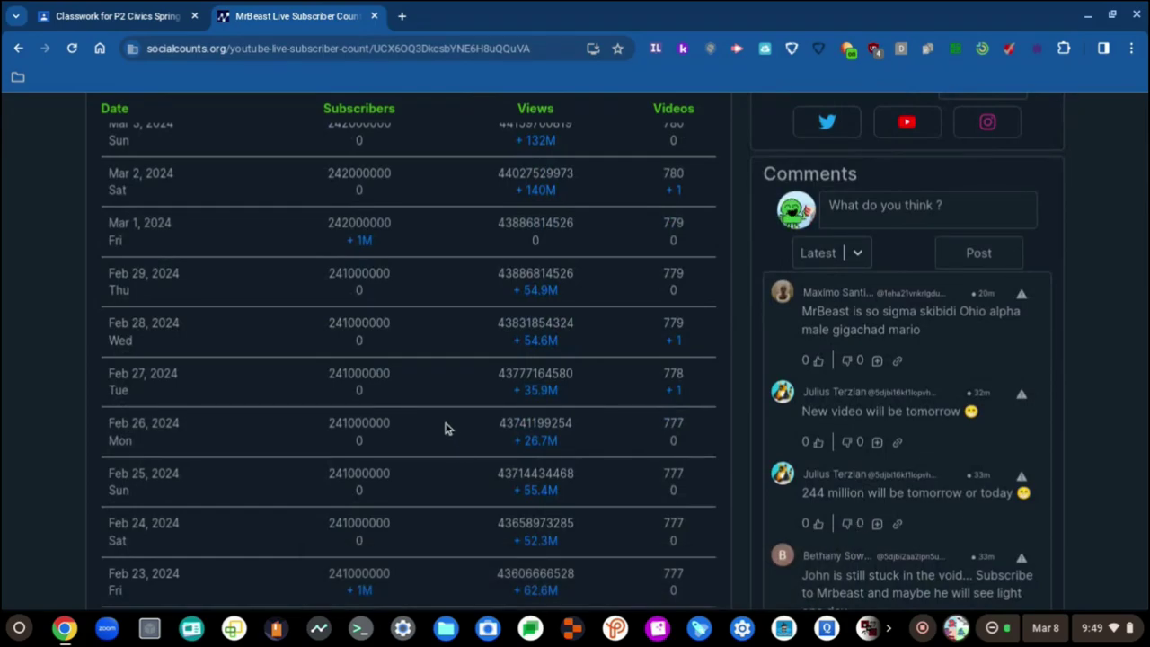
scroll(431, 270, "down", 3)
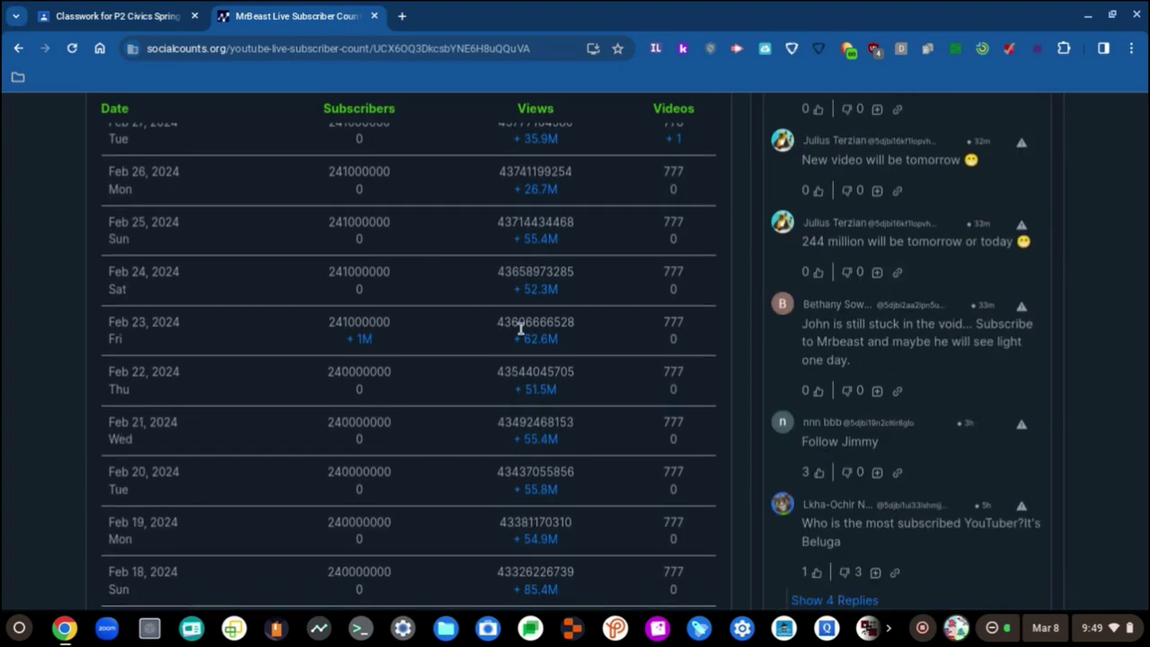
scroll(520, 329, "up", 1)
scroll(520, 328, "down", 1)
scroll(520, 329, "down", 1)
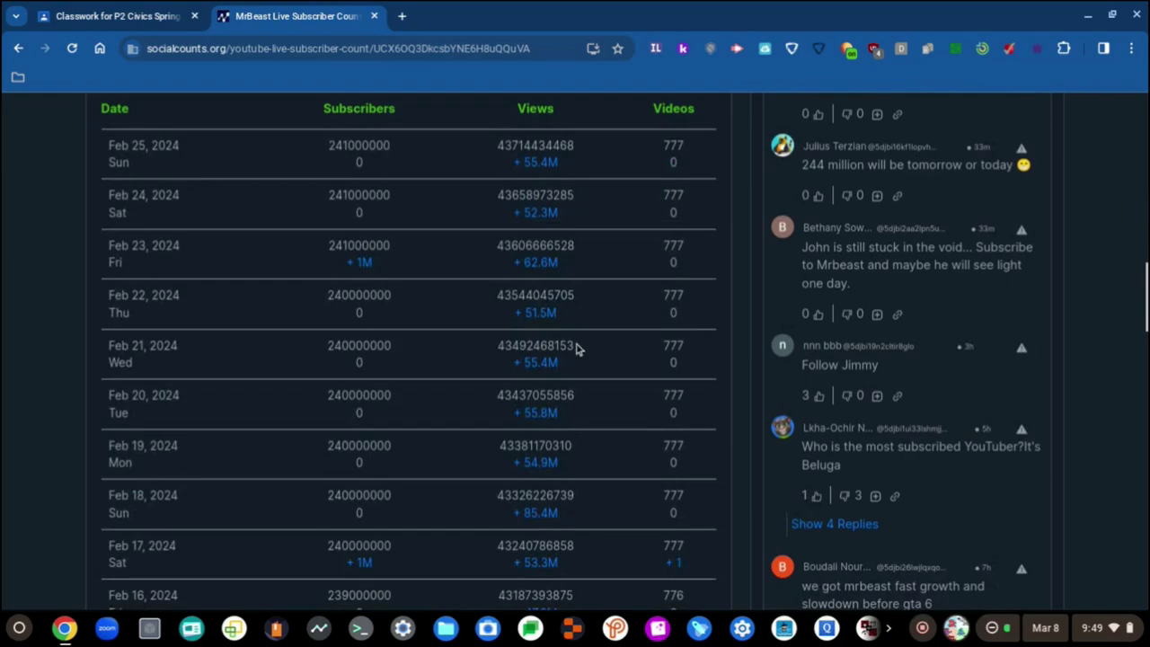
left_click(831, 526)
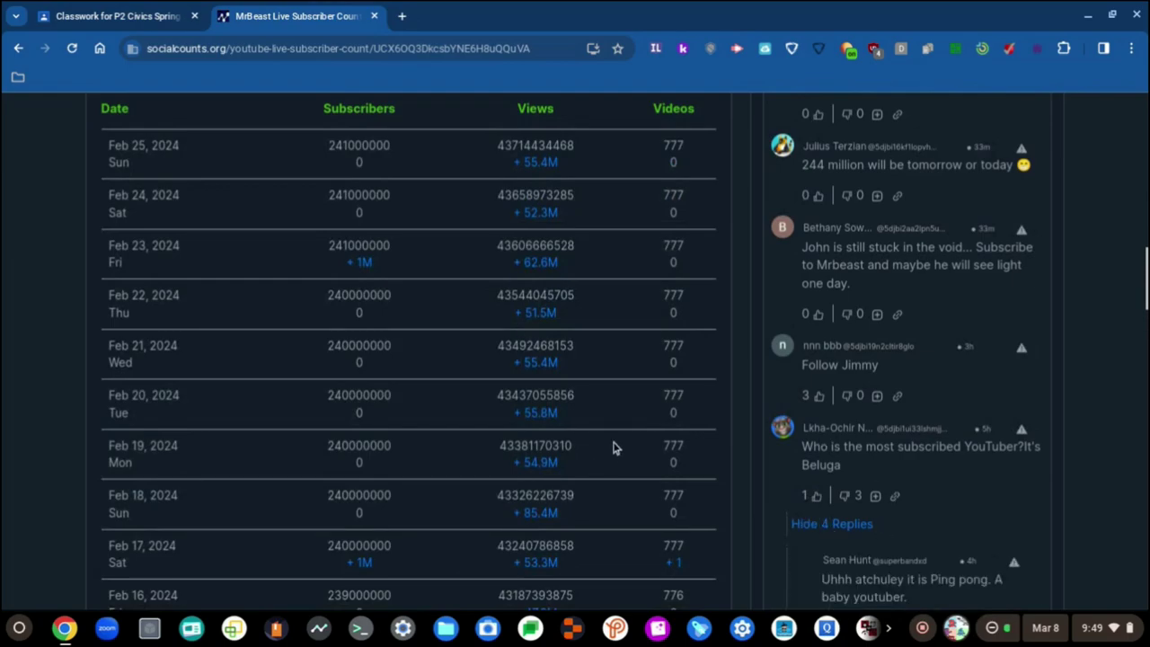
scroll(613, 444, "down", 1)
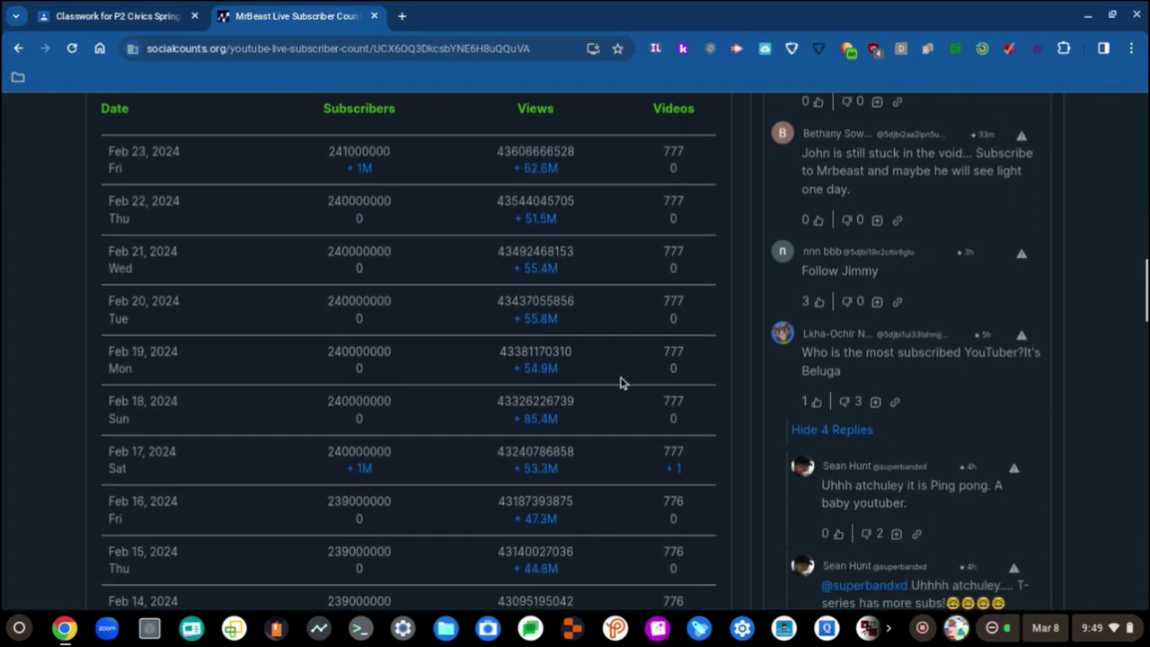
scroll(641, 334, "down", 1)
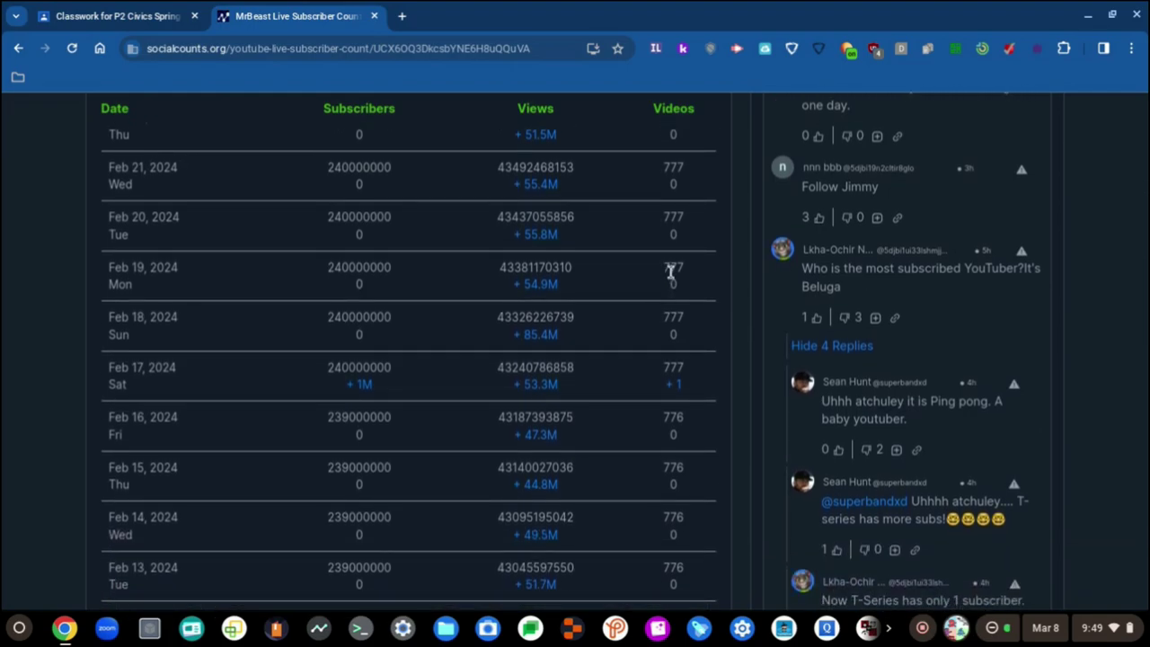
scroll(670, 287, "down", 1)
scroll(669, 288, "down", 1)
scroll(683, 280, "down", 1)
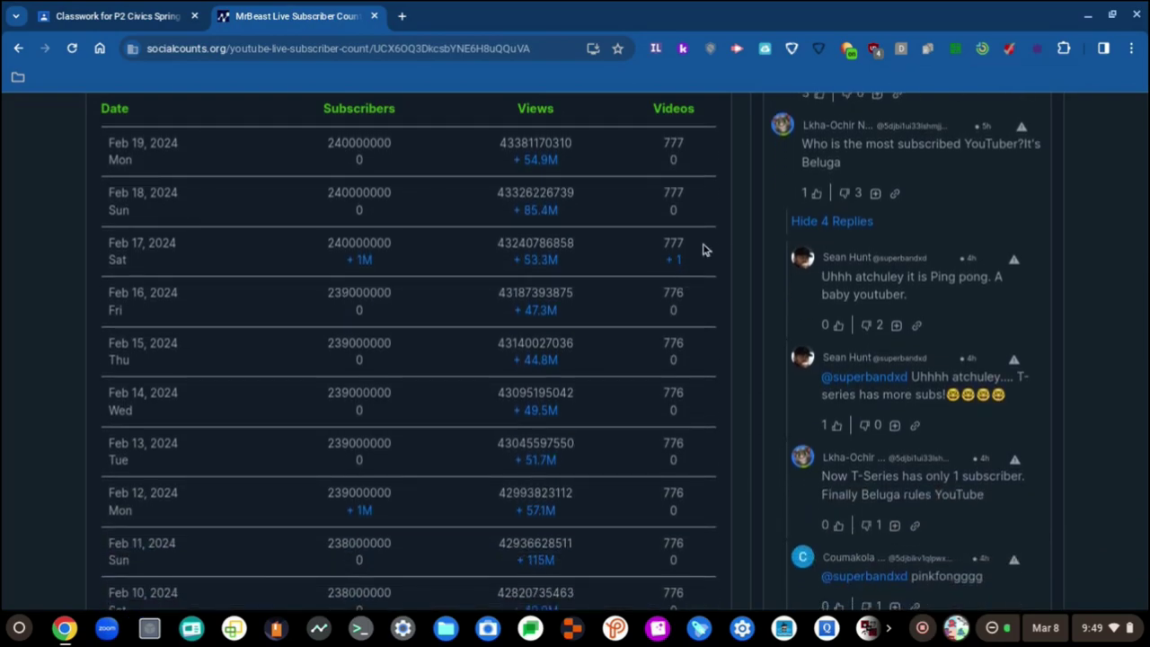
scroll(704, 250, "down", 1)
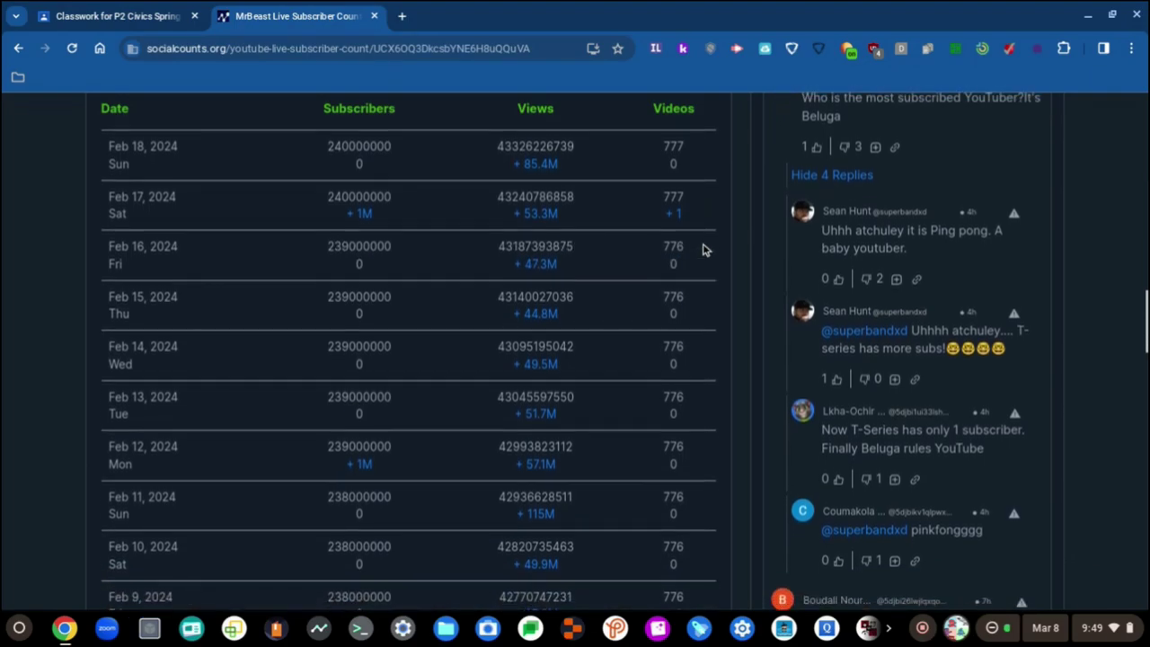
scroll(703, 251, "down", 1)
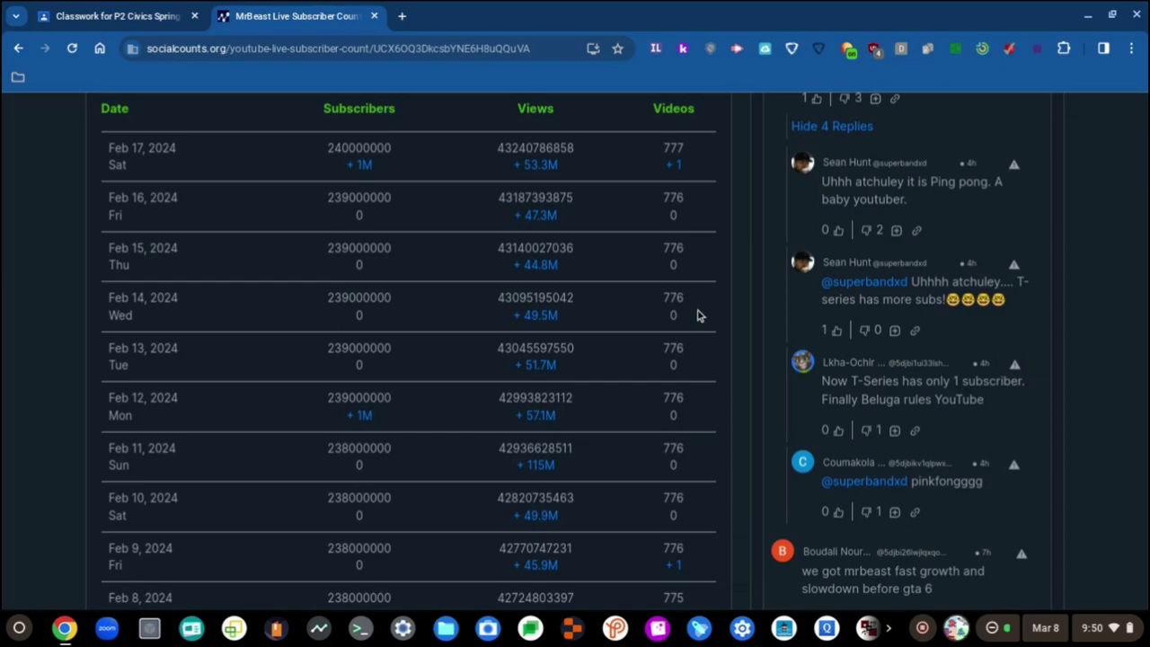
- Like the comment asking whether T-Series or MrBeast will be first to 1B subs
scroll(699, 314, "down", 3)
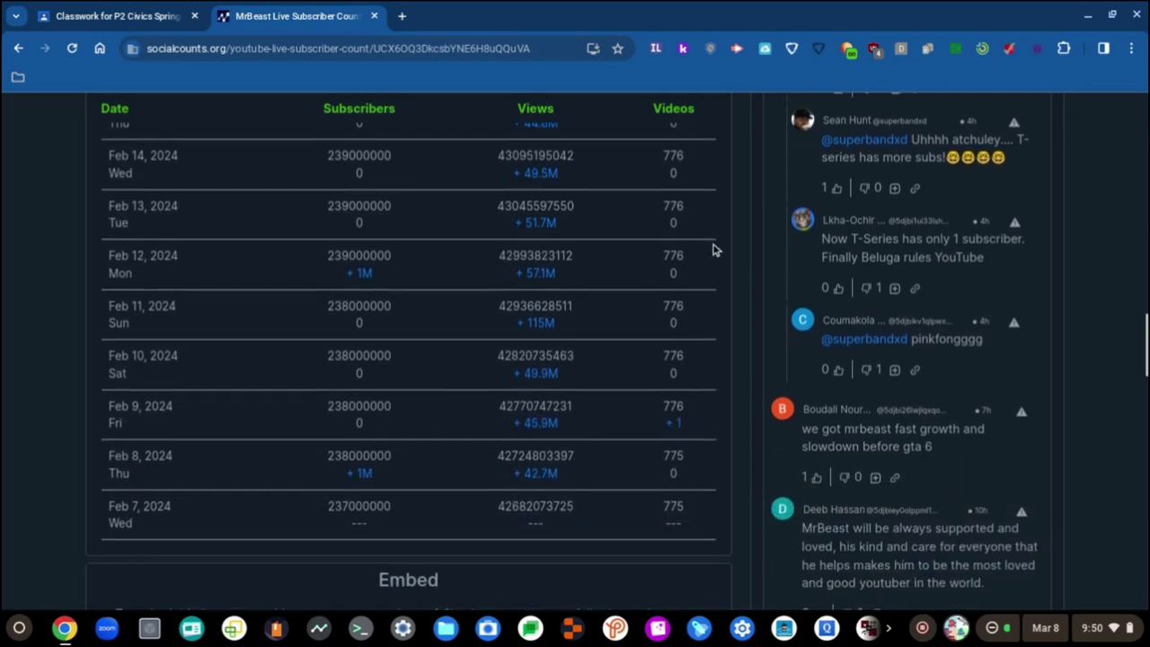
scroll(712, 254, "down", 2)
scroll(712, 250, "down", 3)
scroll(713, 250, "down", 1)
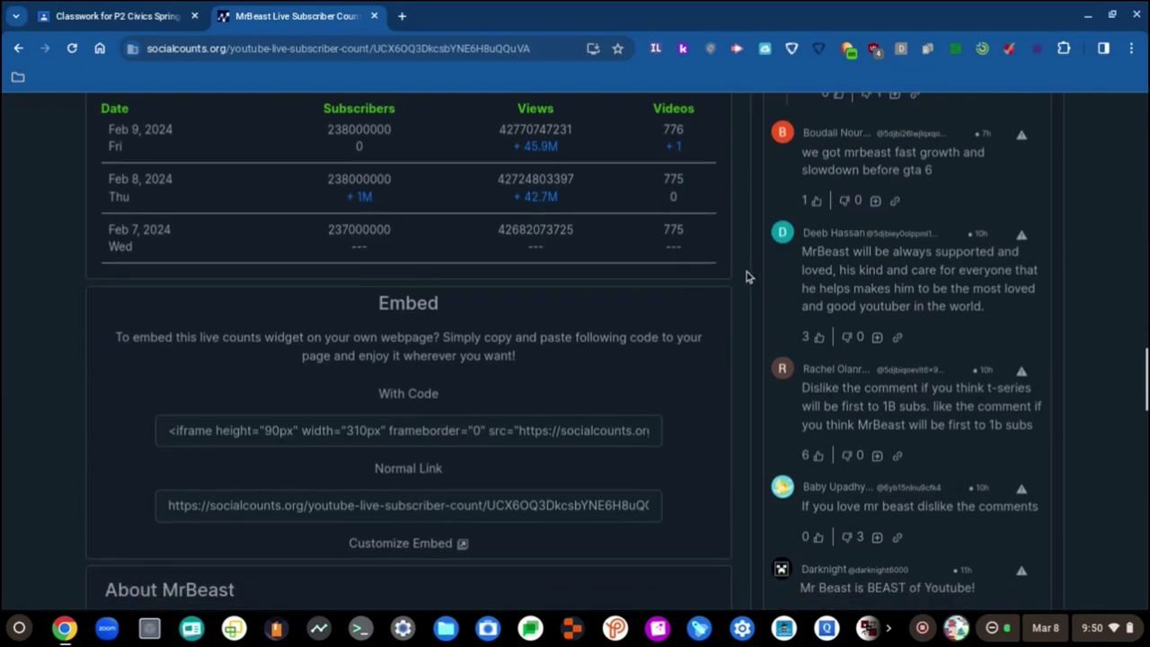
scroll(724, 279, "down", 1)
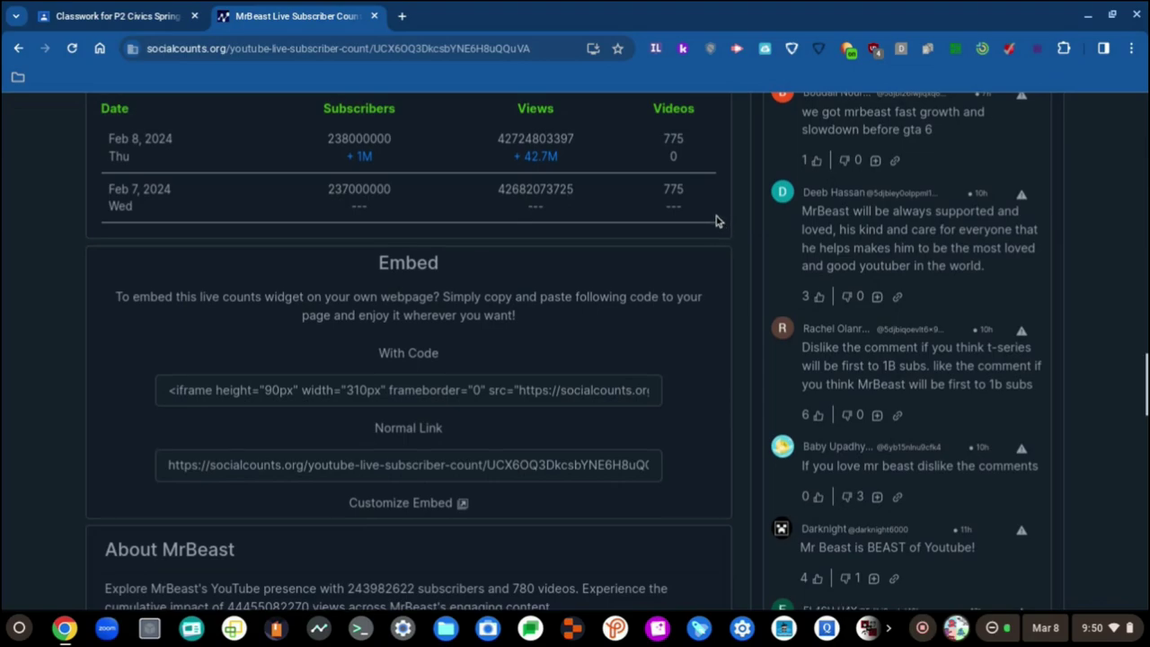
scroll(717, 222, "down", 1)
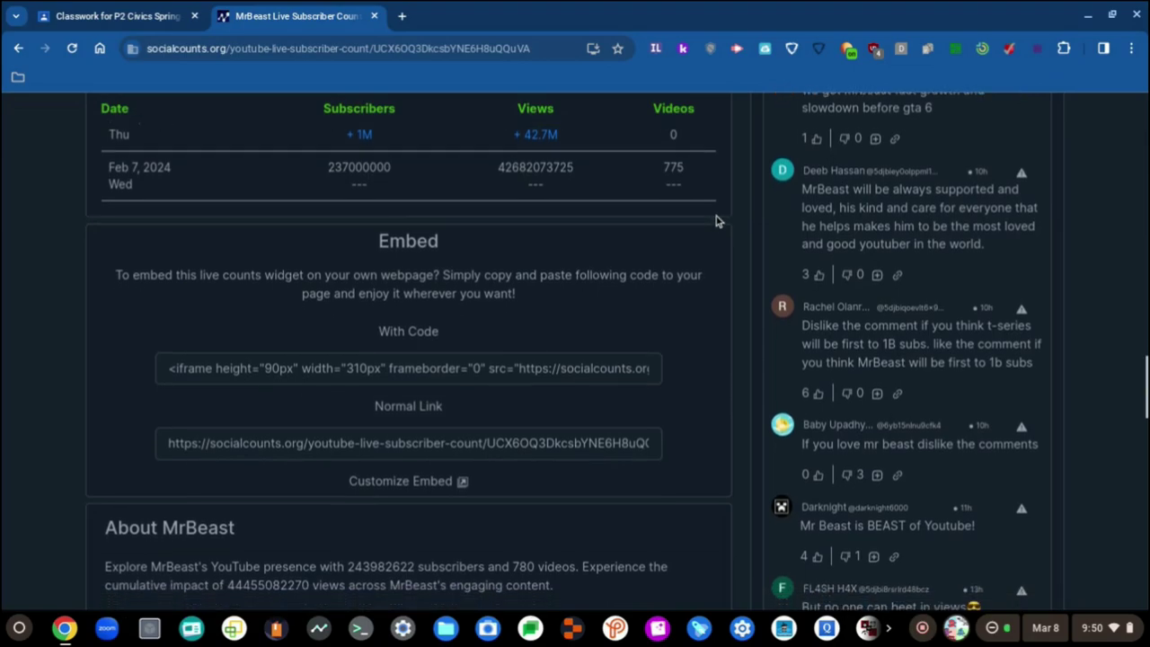
left_click(818, 393)
- Read the MrBeast channel description and the rest of the listed comments, and load more comments
scroll(636, 268, "down", 2)
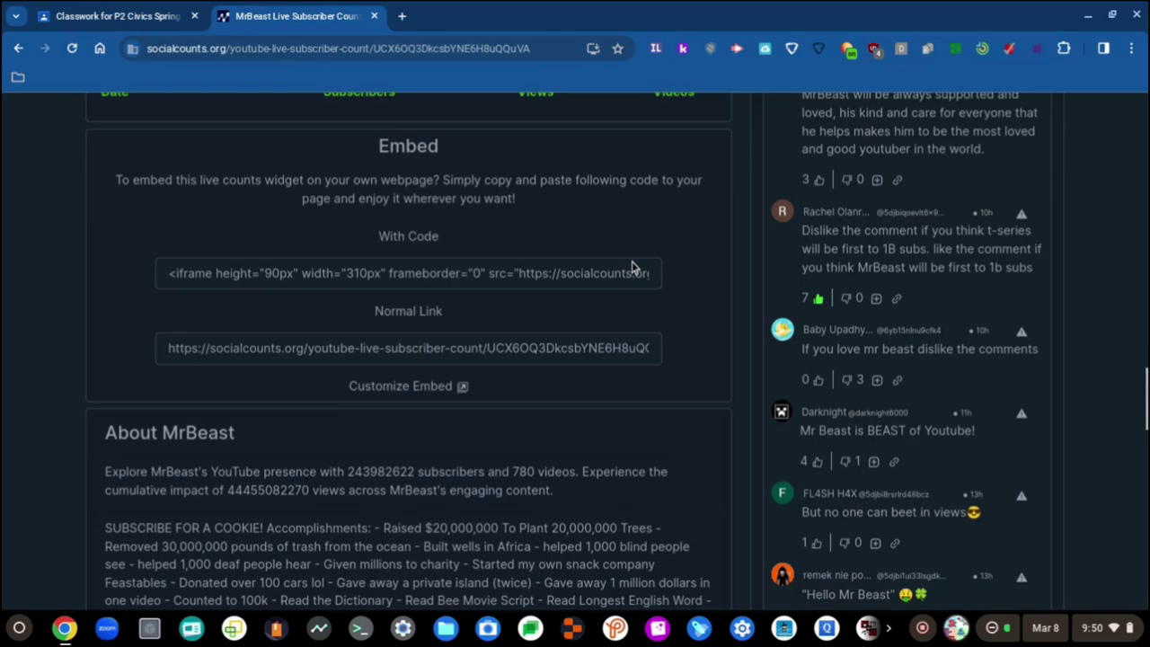
scroll(631, 267, "down", 1)
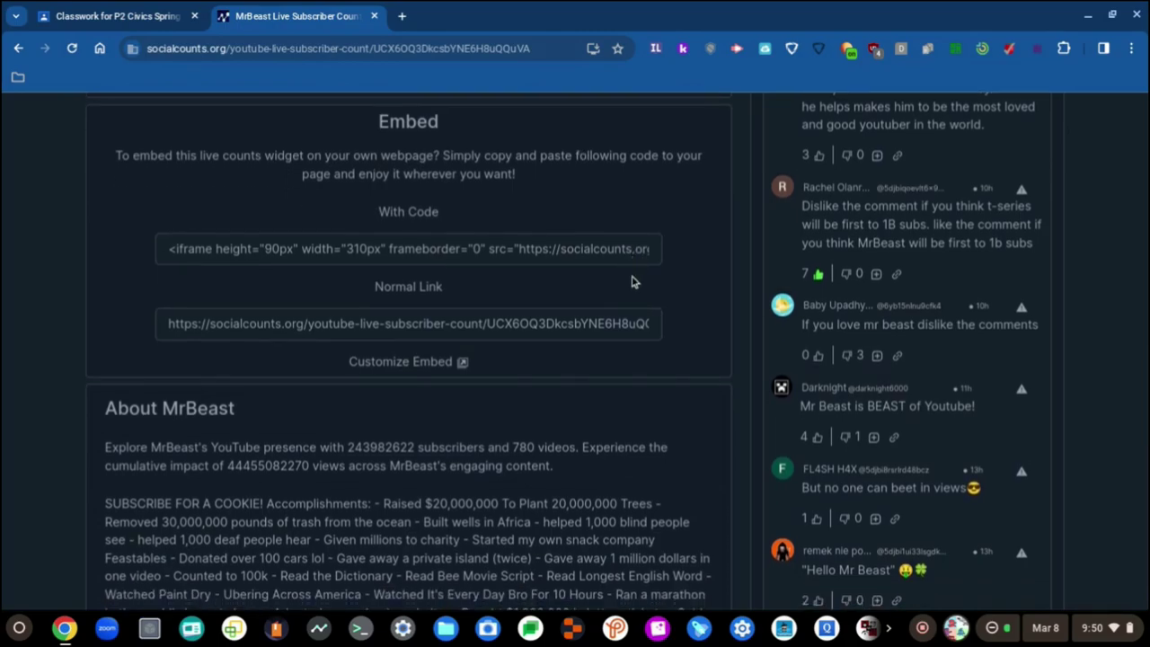
scroll(632, 275, "down", 2)
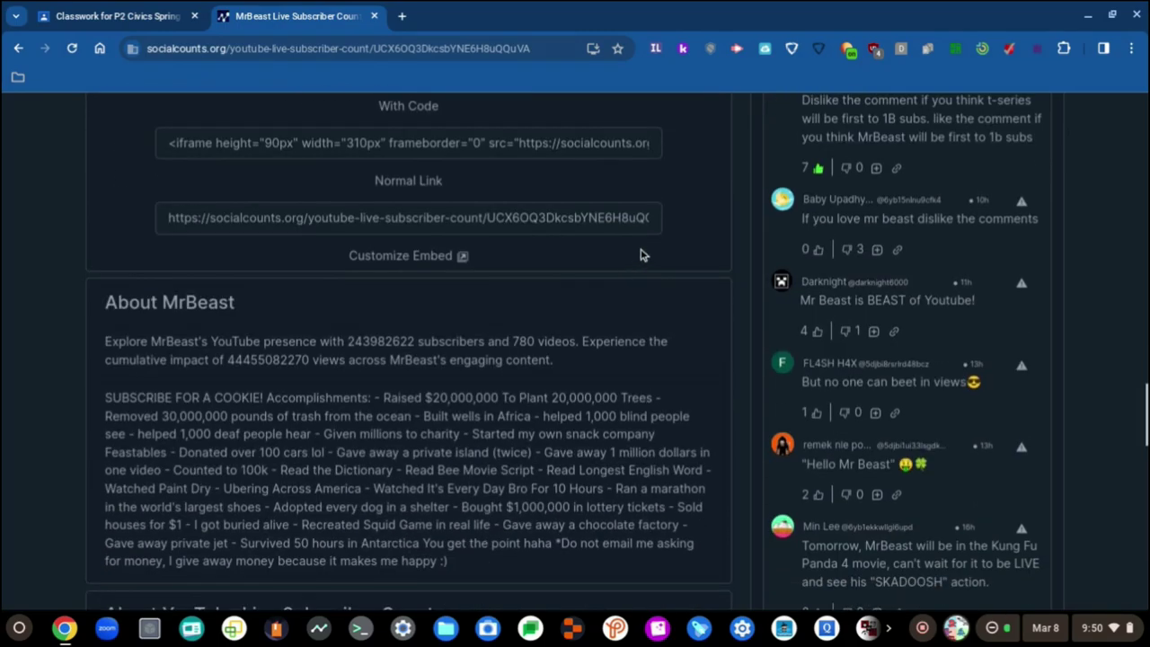
scroll(640, 256, "down", 2)
scroll(641, 256, "down", 2)
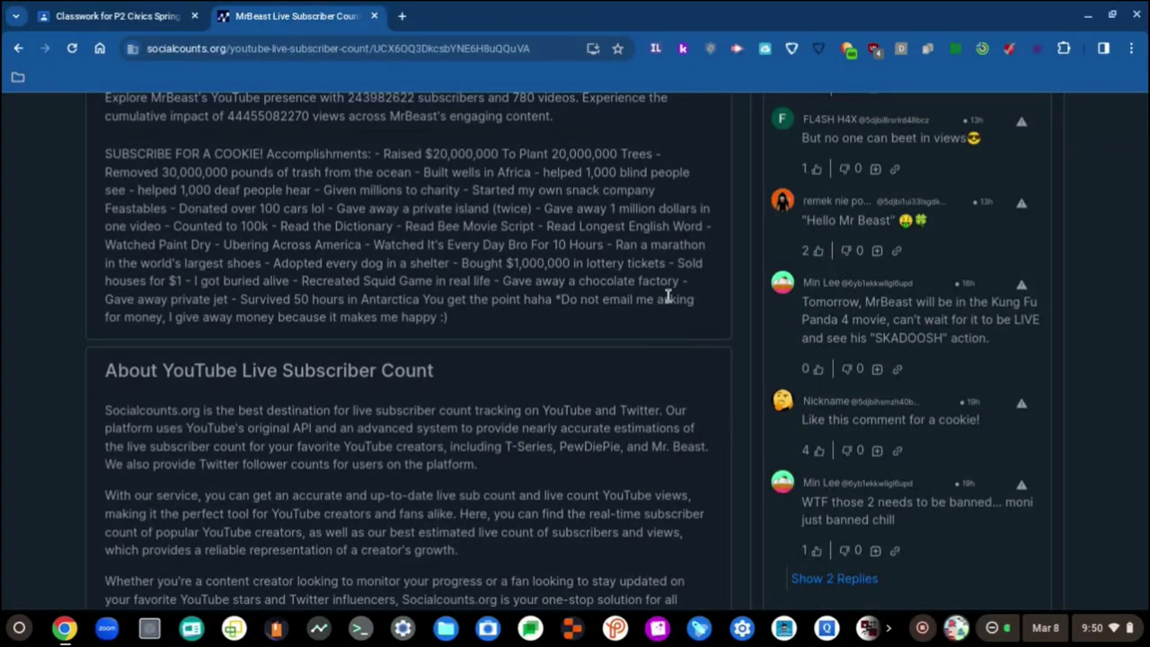
scroll(664, 297, "down", 3)
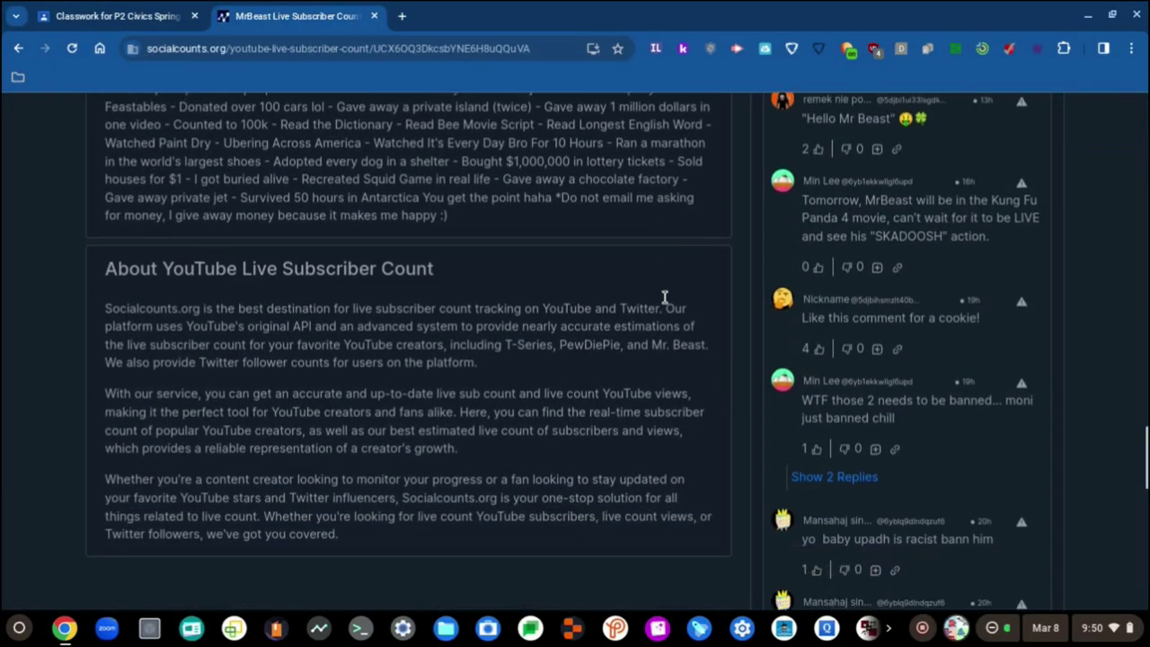
scroll(665, 296, "down", 1)
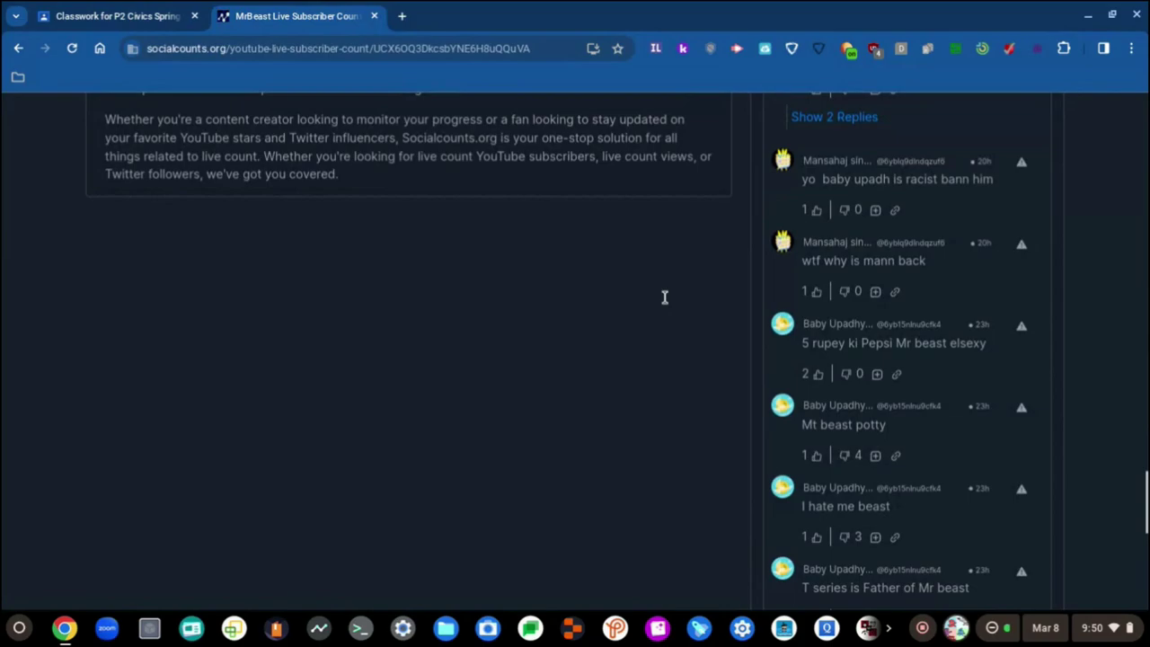
scroll(665, 297, "down", 2)
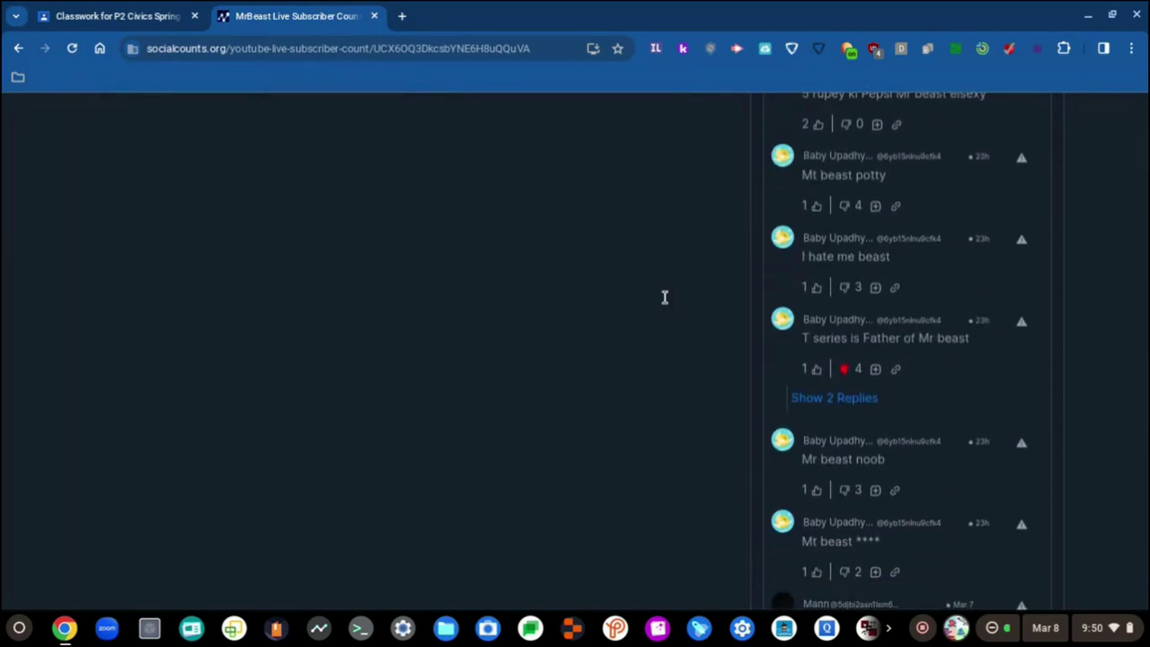
scroll(665, 297, "down", 3)
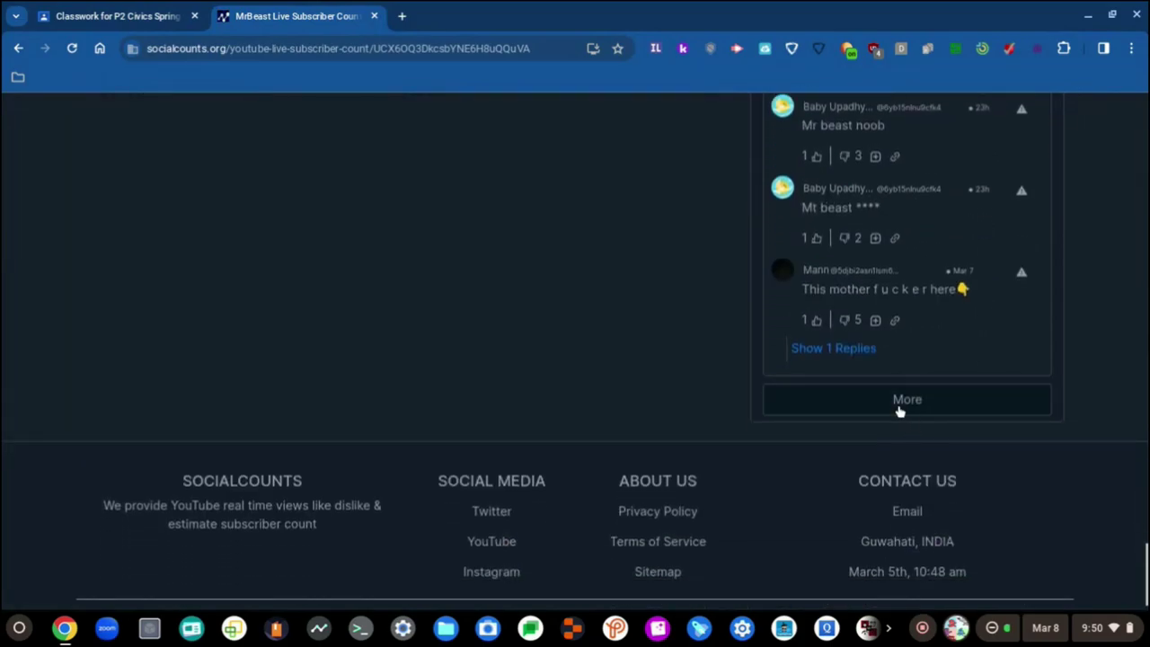
left_click(900, 402)
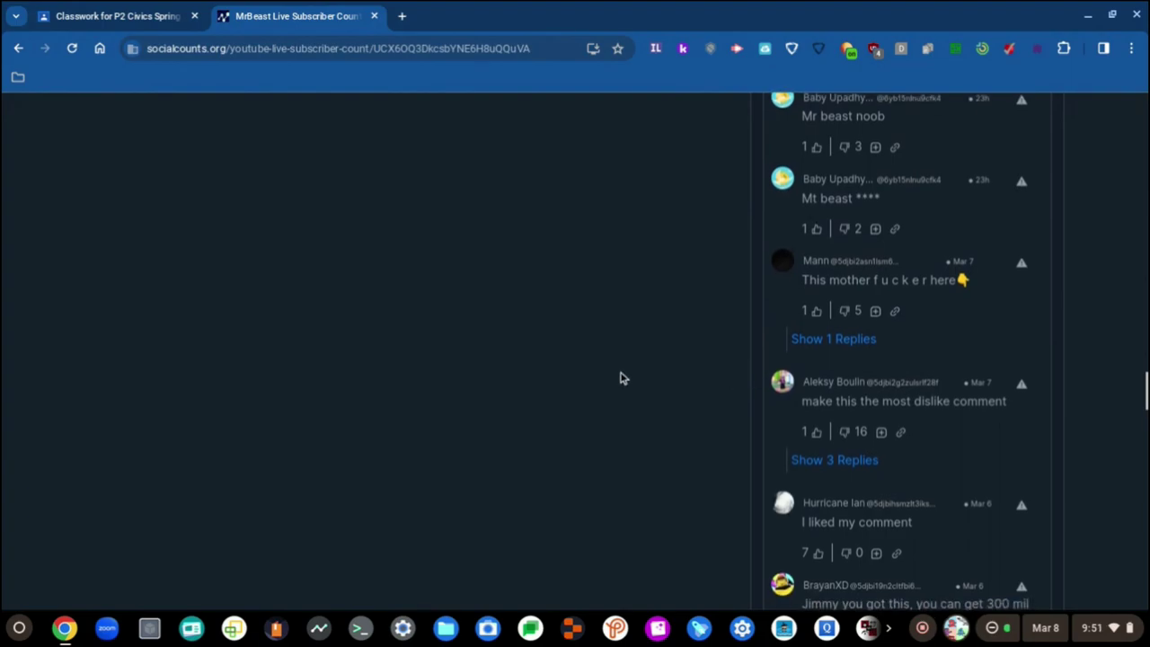
- Expand and read the 3 replies to the comment "make this the most dislike comment"
scroll(620, 379, "down", 1)
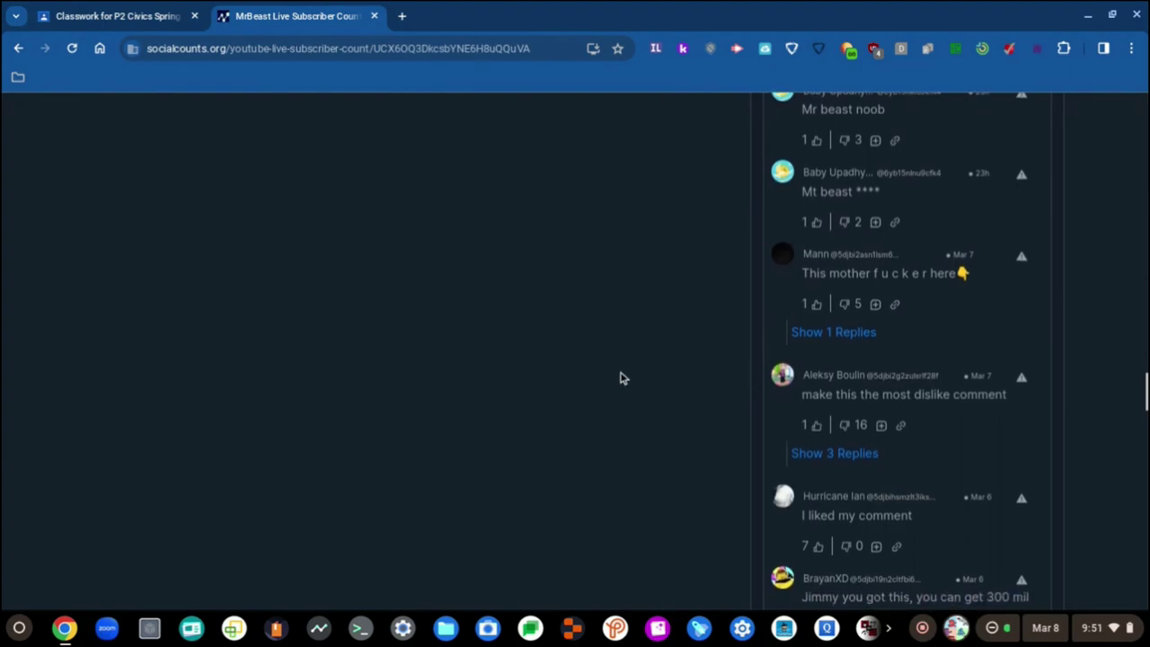
scroll(620, 378, "down", 3)
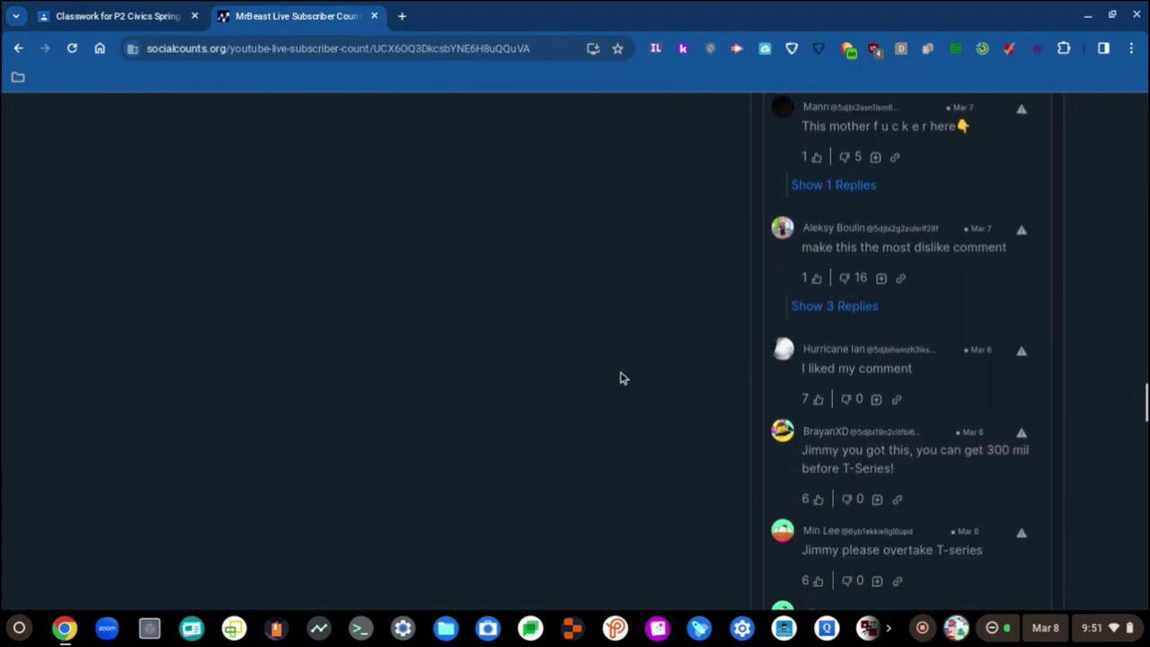
left_click(834, 308)
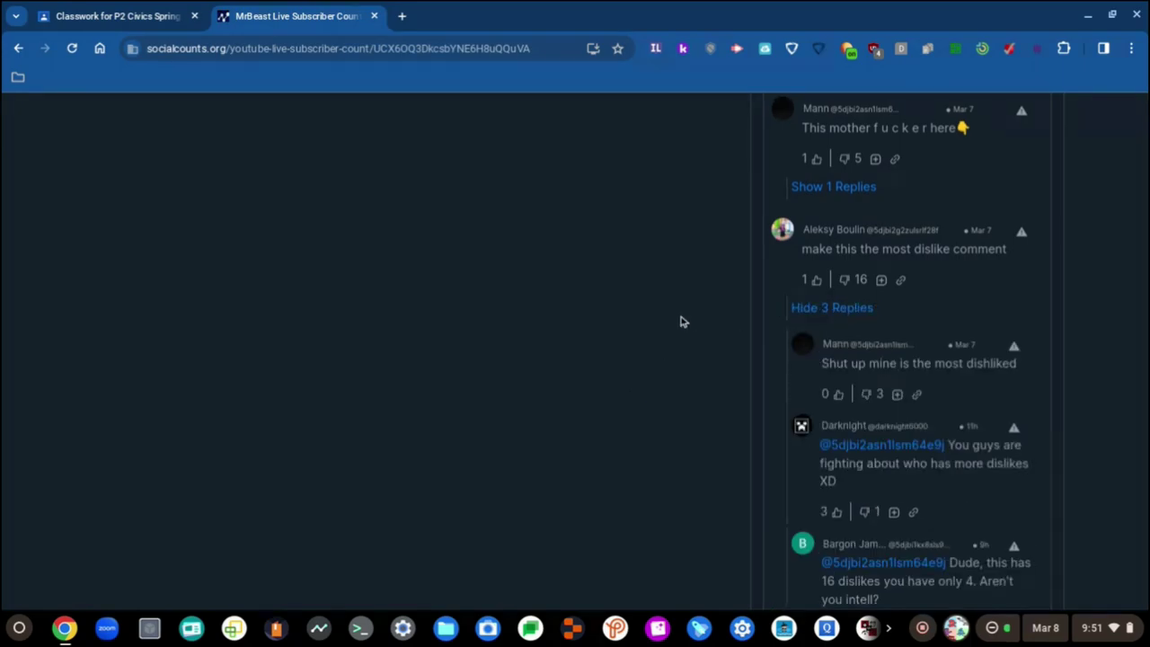
scroll(680, 322, "down", 5)
scroll(680, 321, "up", 3)
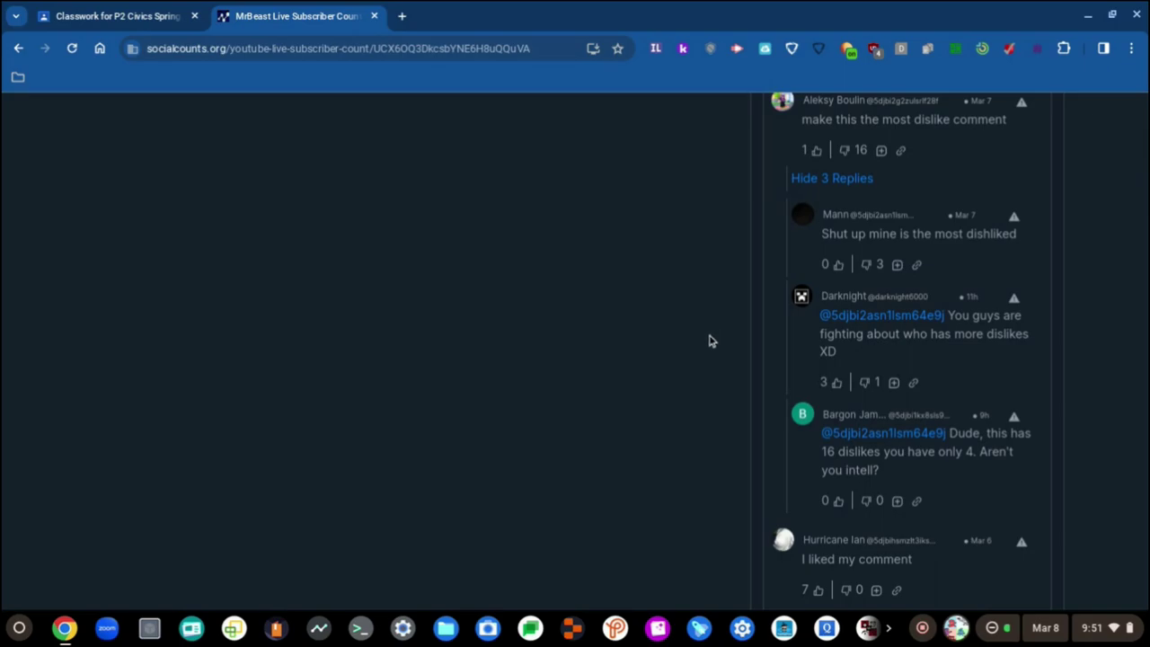
- Go back through the comments to MrBeast's live subscriber count and live graph, check them, and close the page
scroll(683, 378, "up", 1)
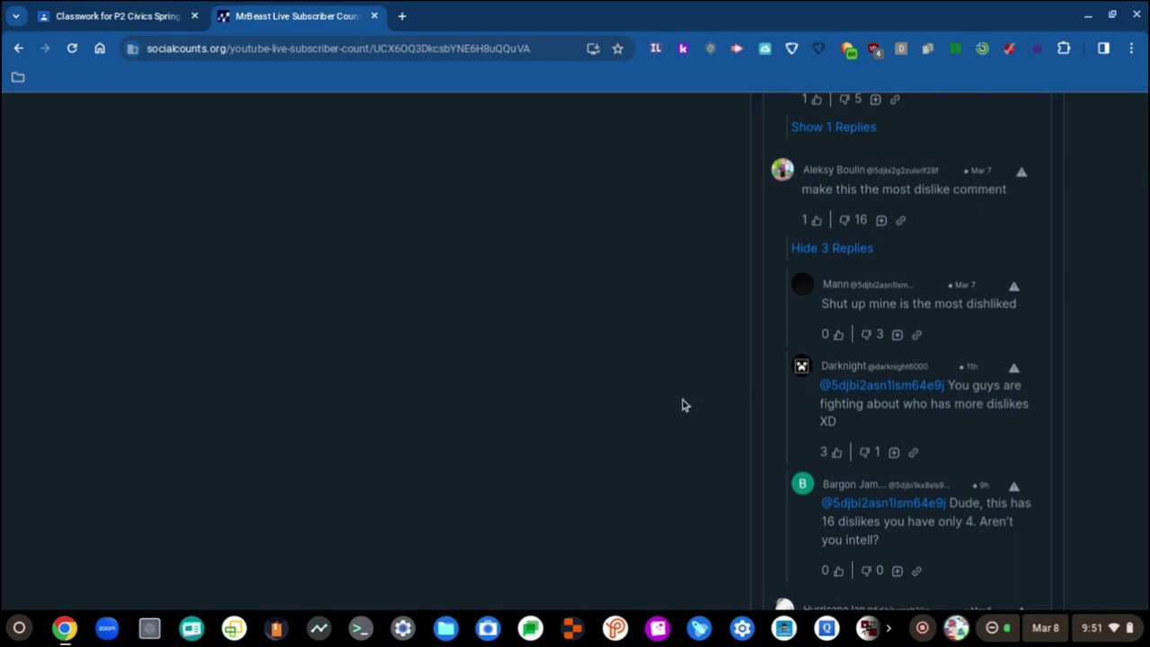
scroll(682, 404, "up", 4)
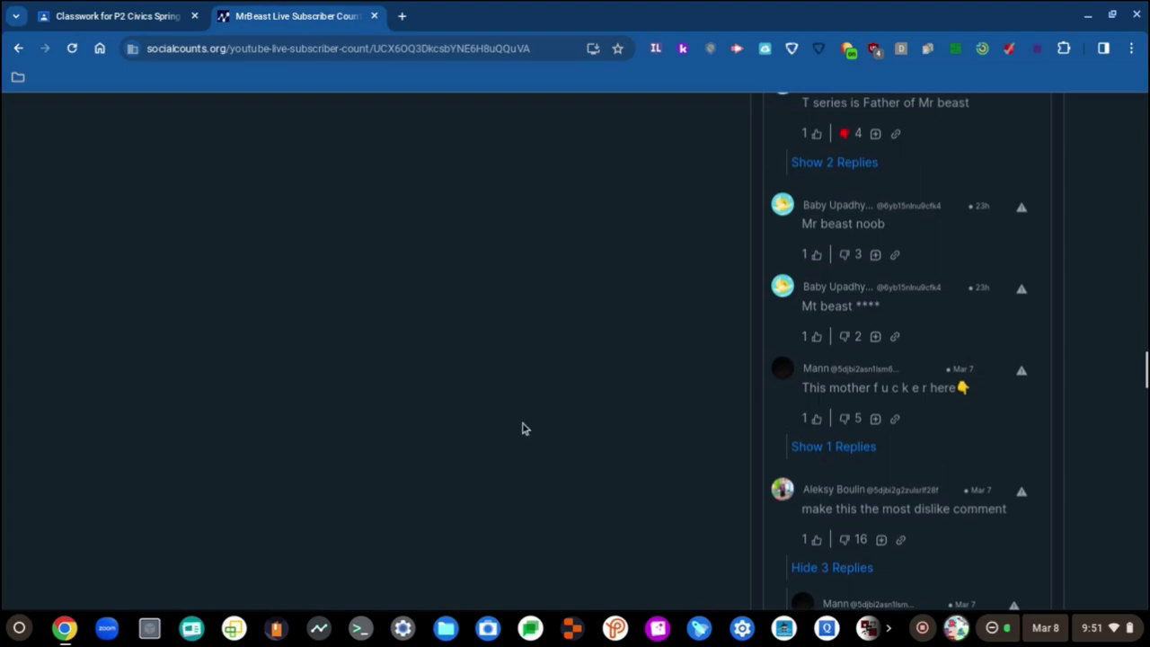
scroll(521, 429, "up", 6)
scroll(522, 428, "up", 10)
scroll(521, 409, "up", 3)
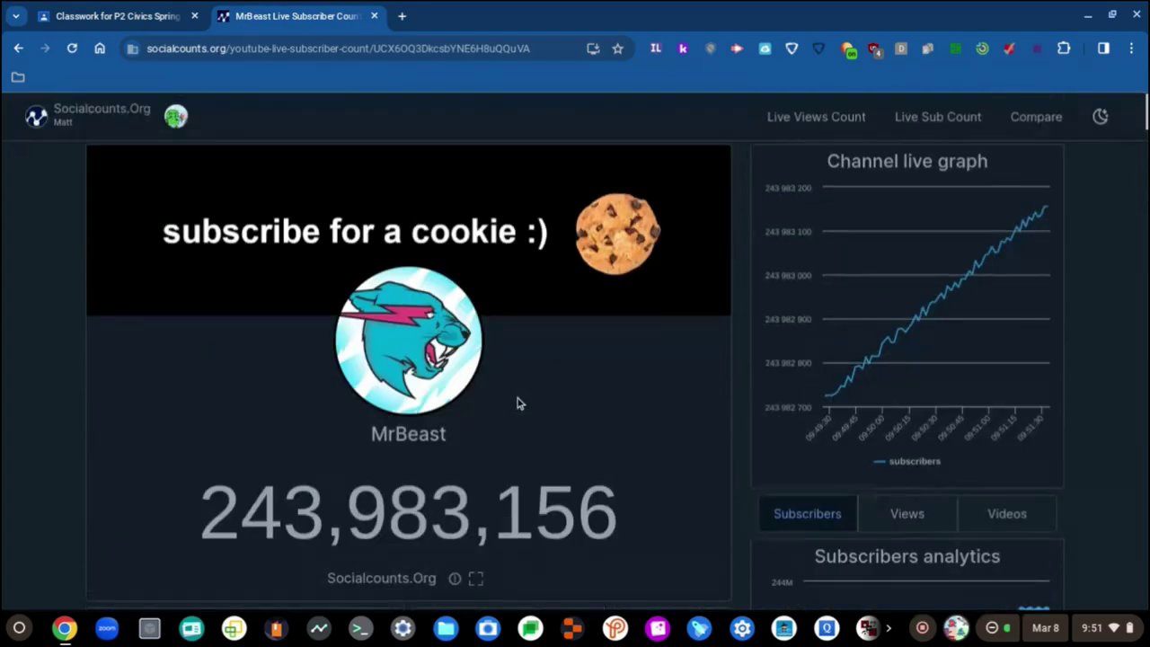
scroll(519, 403, "down", 1)
scroll(519, 404, "up", 1)
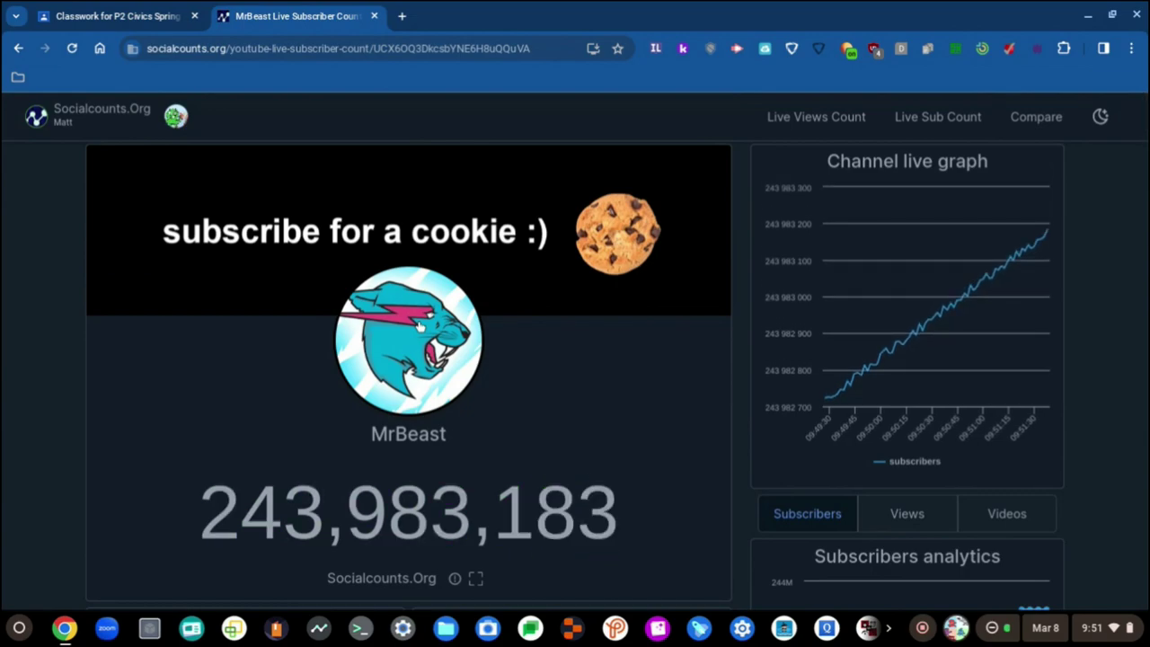
scroll(420, 327, "down", 3)
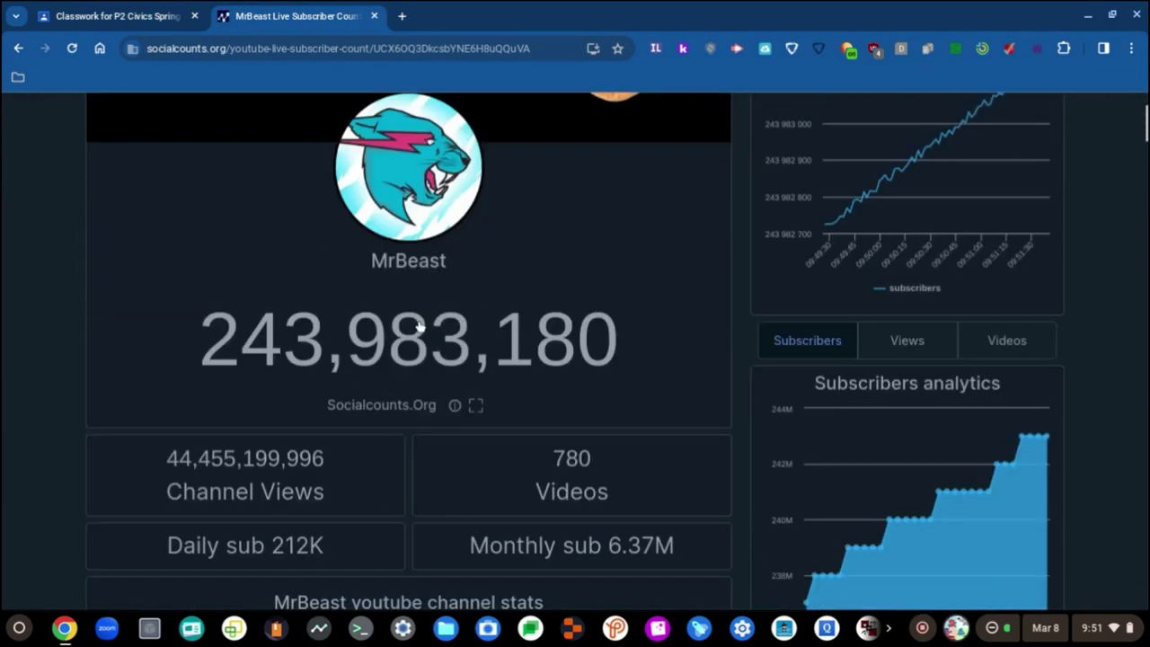
scroll(420, 327, "up", 3)
left_click(374, 15)
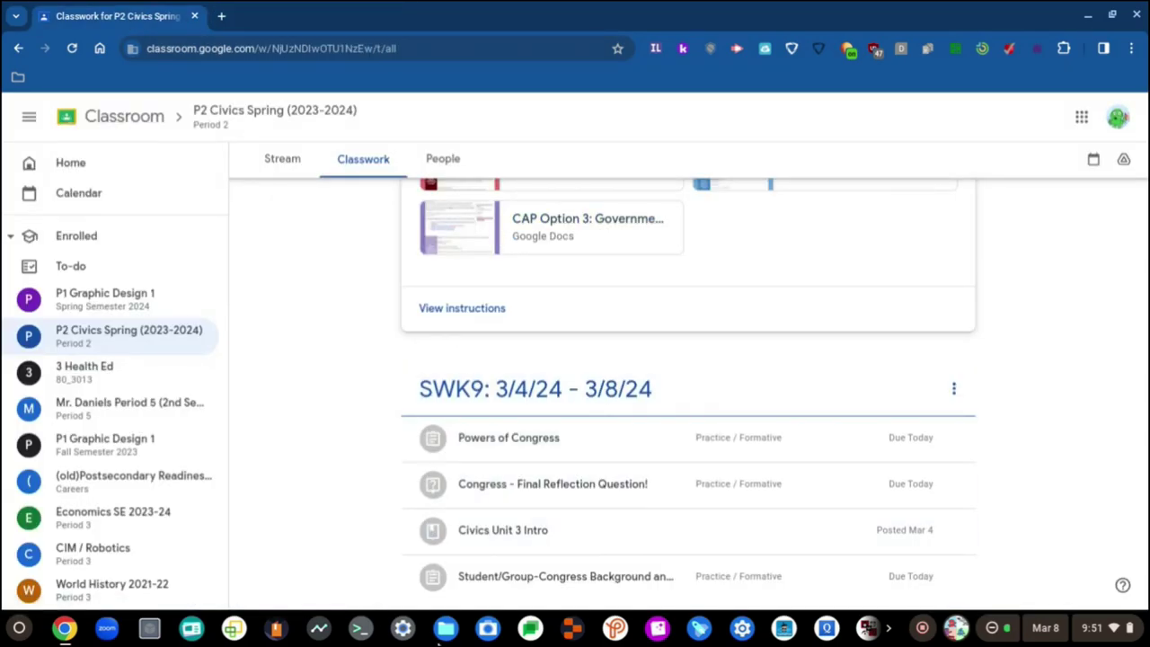
left_click(446, 624)
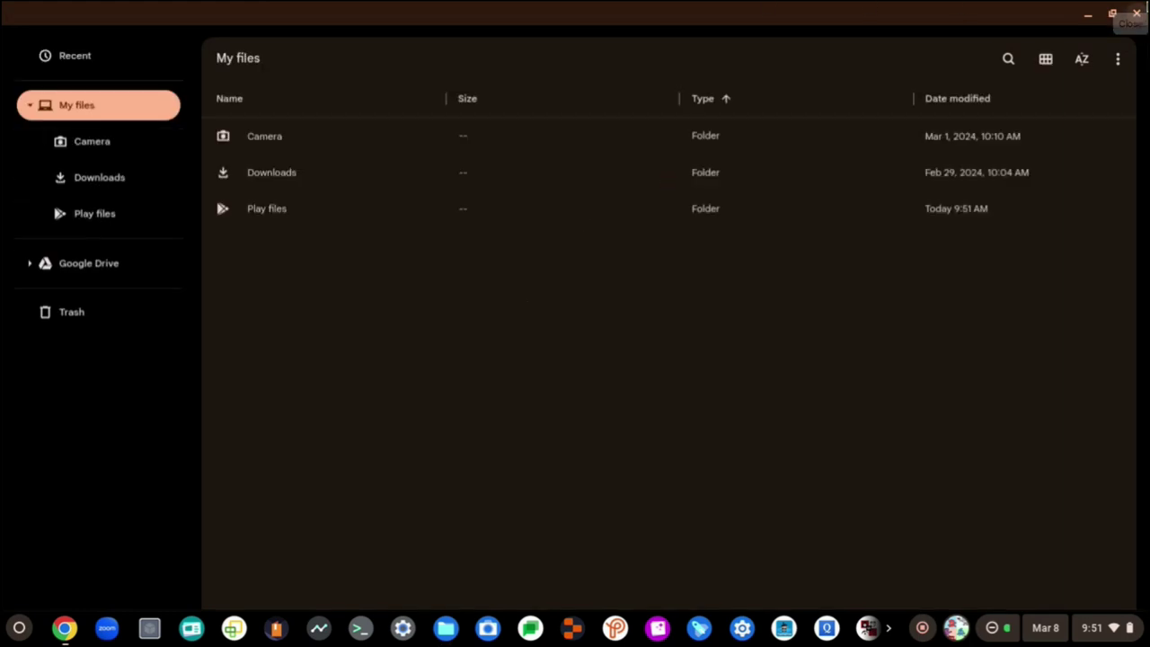
left_click(1135, 11)
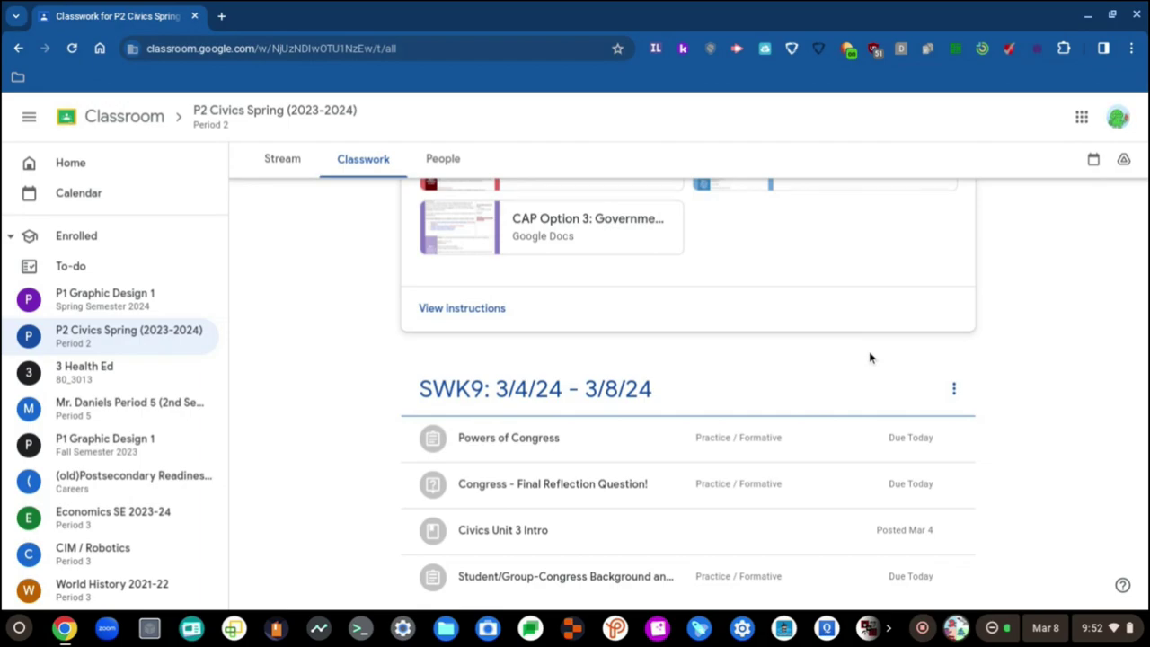
- Open the Civic Action Project instructions in the Civics classwork and open the attached CAP Option 1: Taking Action document
scroll(870, 358, "up", 4)
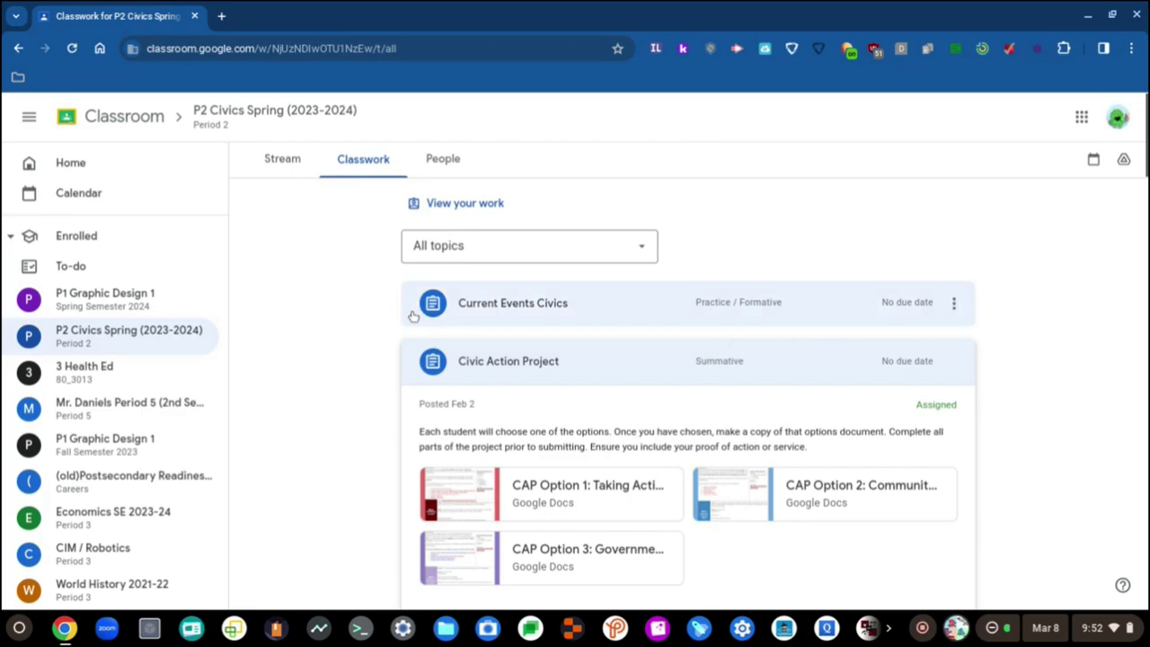
scroll(413, 316, "down", 3)
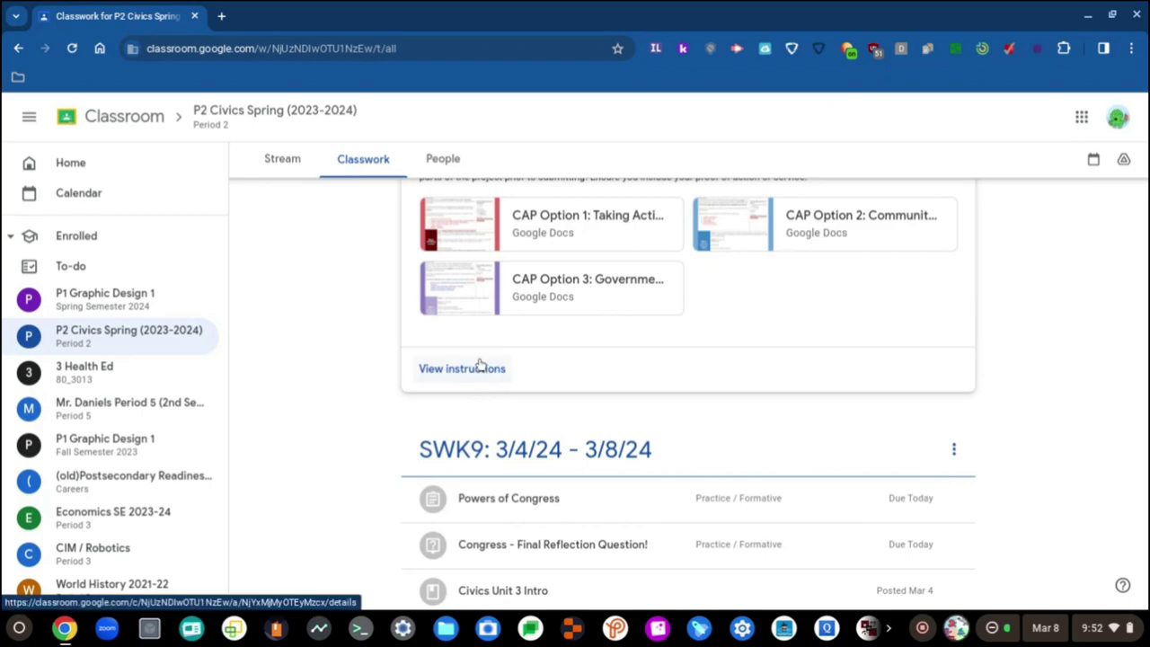
left_click(479, 367)
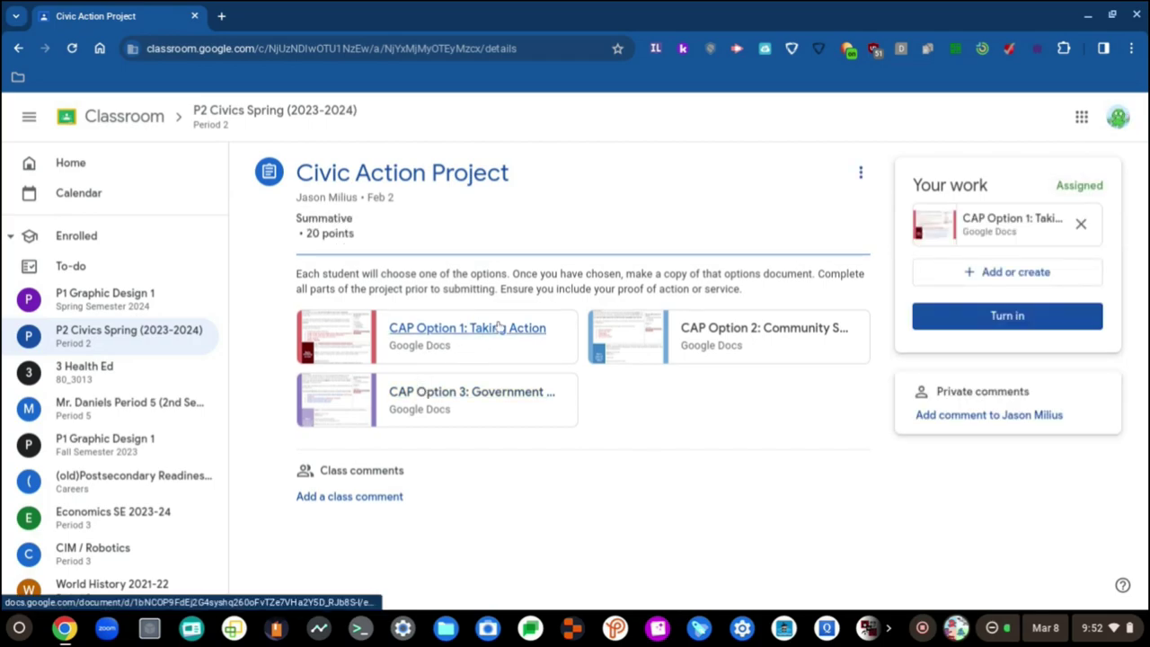
left_click(1003, 219)
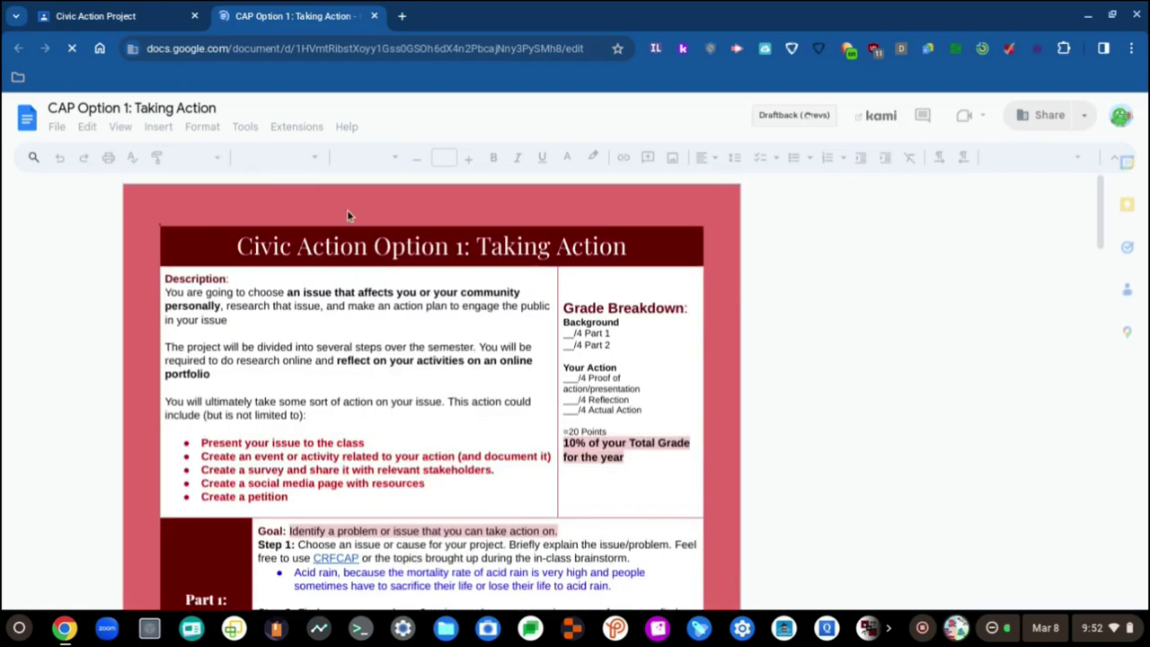
- Review the project description, grade breakdown and the answers in Part 1 and Part 2 to find the next unanswered step
scroll(348, 214, "down", 2)
scroll(348, 214, "down", 2)
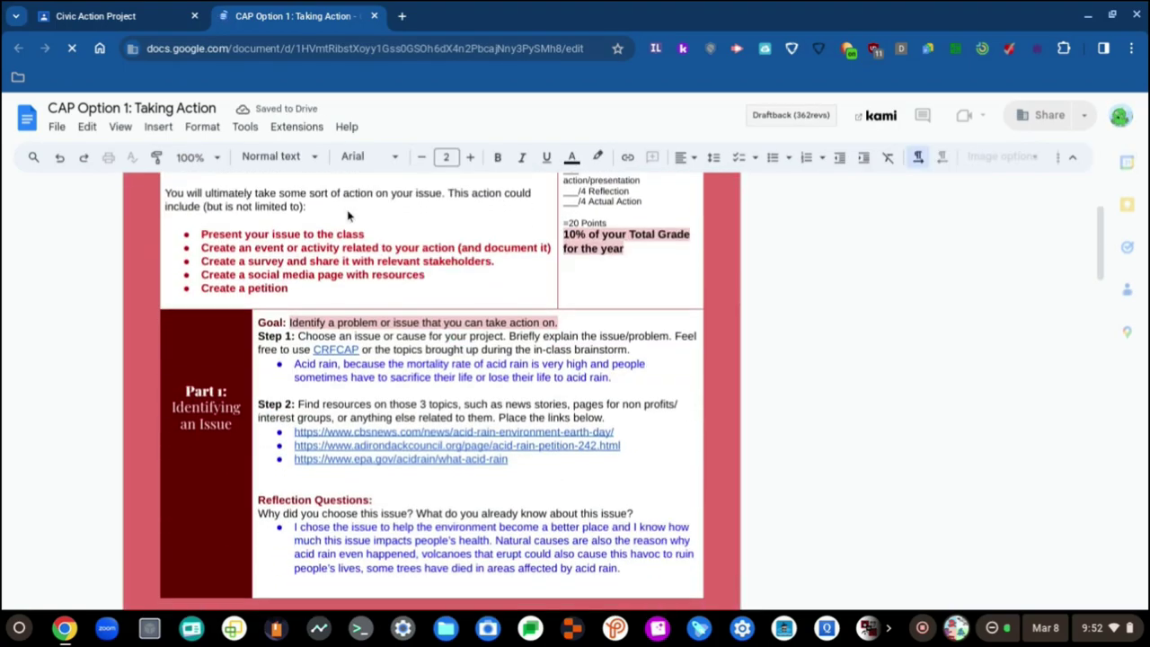
scroll(349, 214, "down", 1)
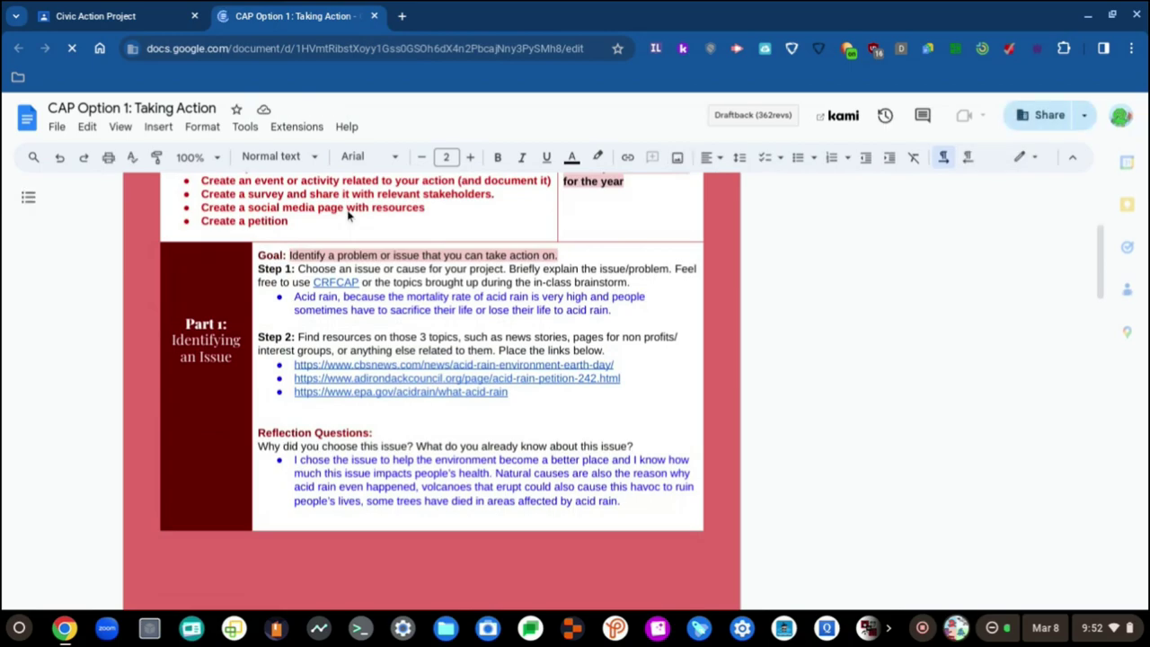
scroll(349, 216, "down", 2)
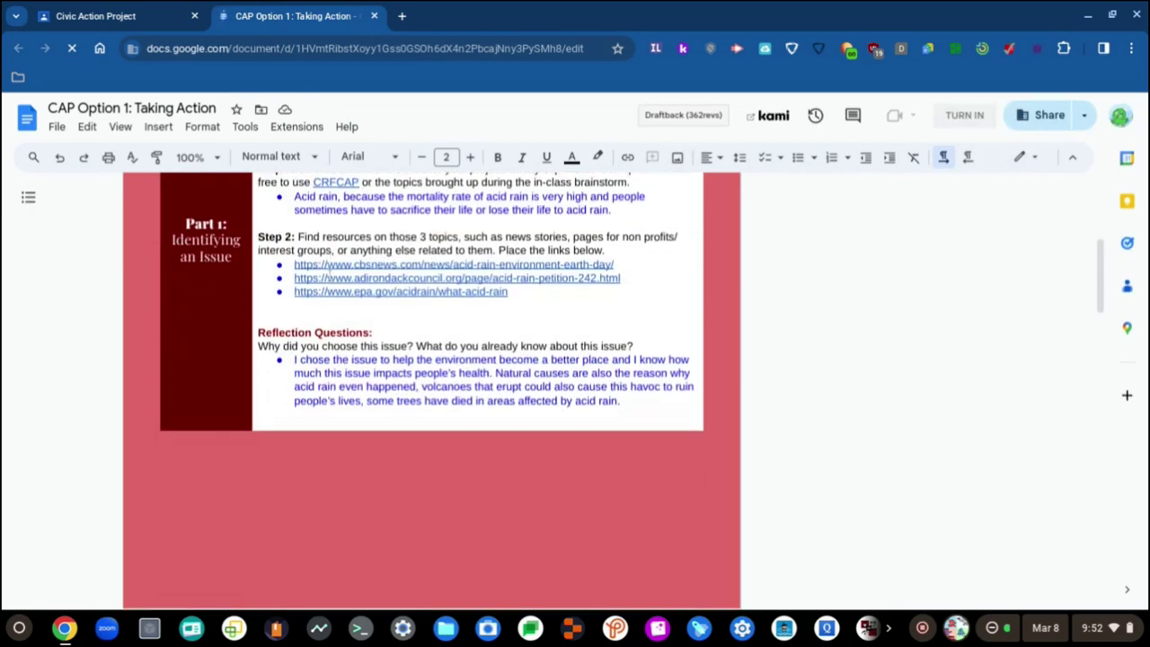
scroll(329, 275, "up", 4)
scroll(329, 275, "down", 10)
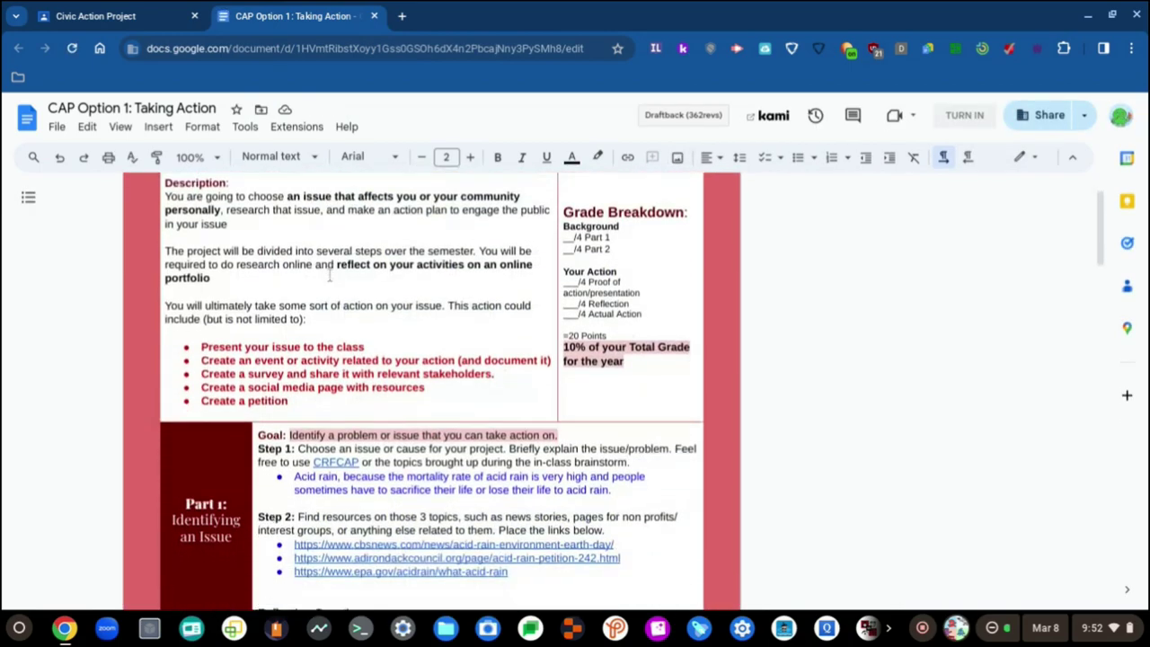
scroll(328, 275, "down", 6)
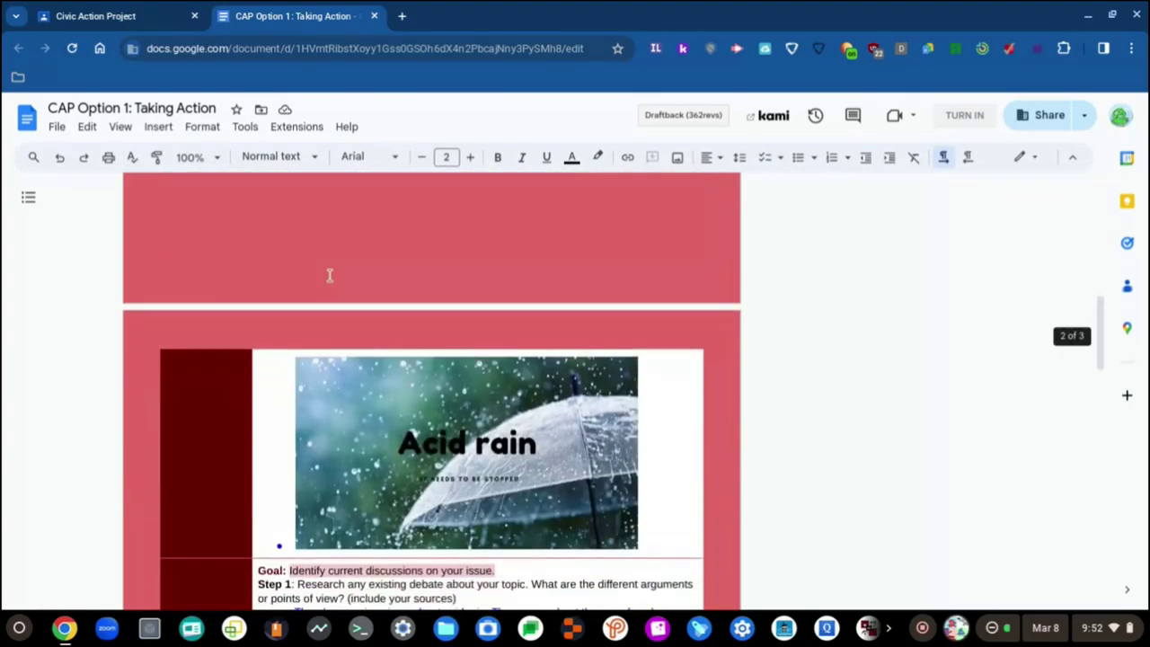
scroll(331, 275, "down", 2)
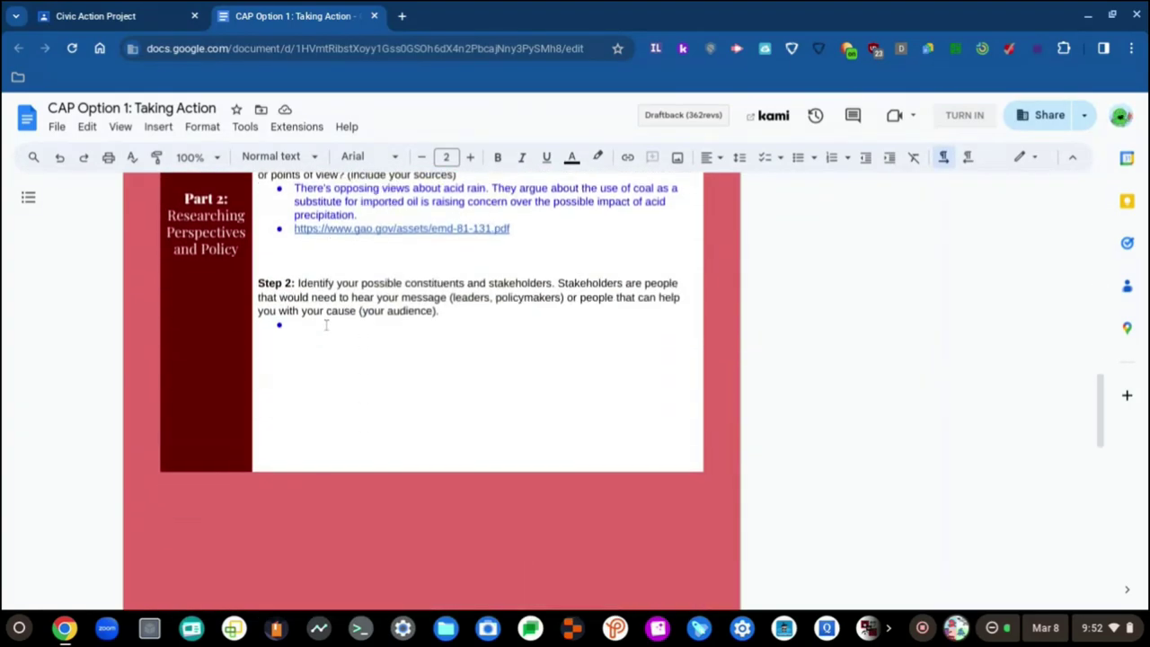
- Place the cursor in the empty bullet under Part 2 Step 2 and look over the Final: Taking Action and Reflect section
left_click(326, 341)
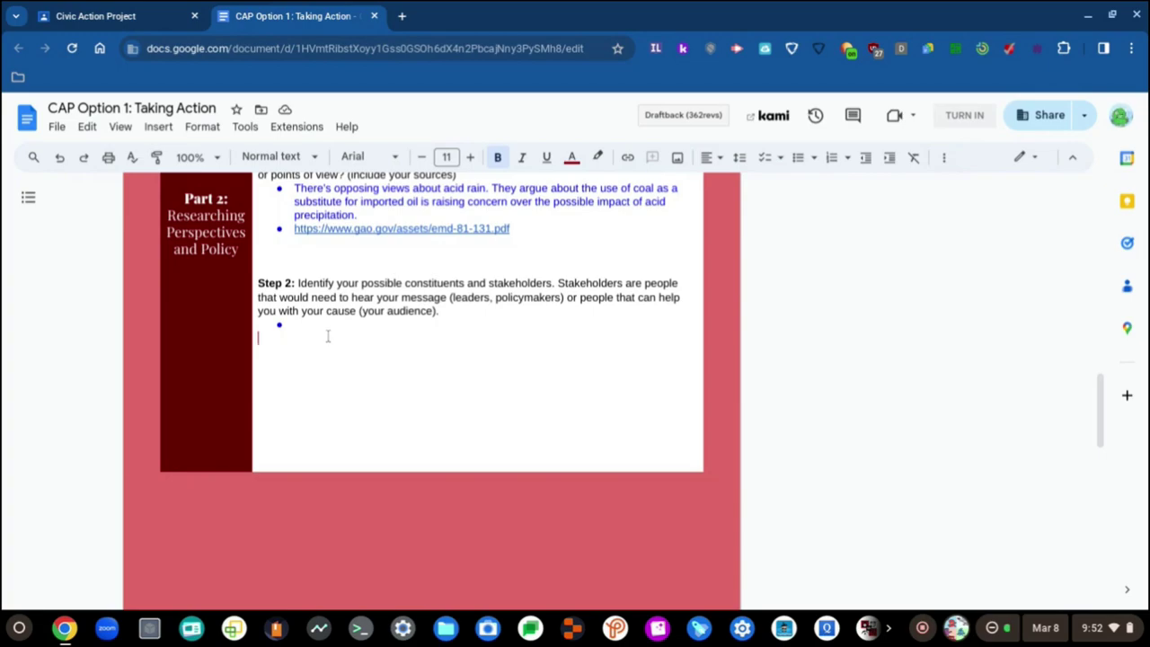
scroll(328, 336, "down", 5)
scroll(328, 336, "up", 4)
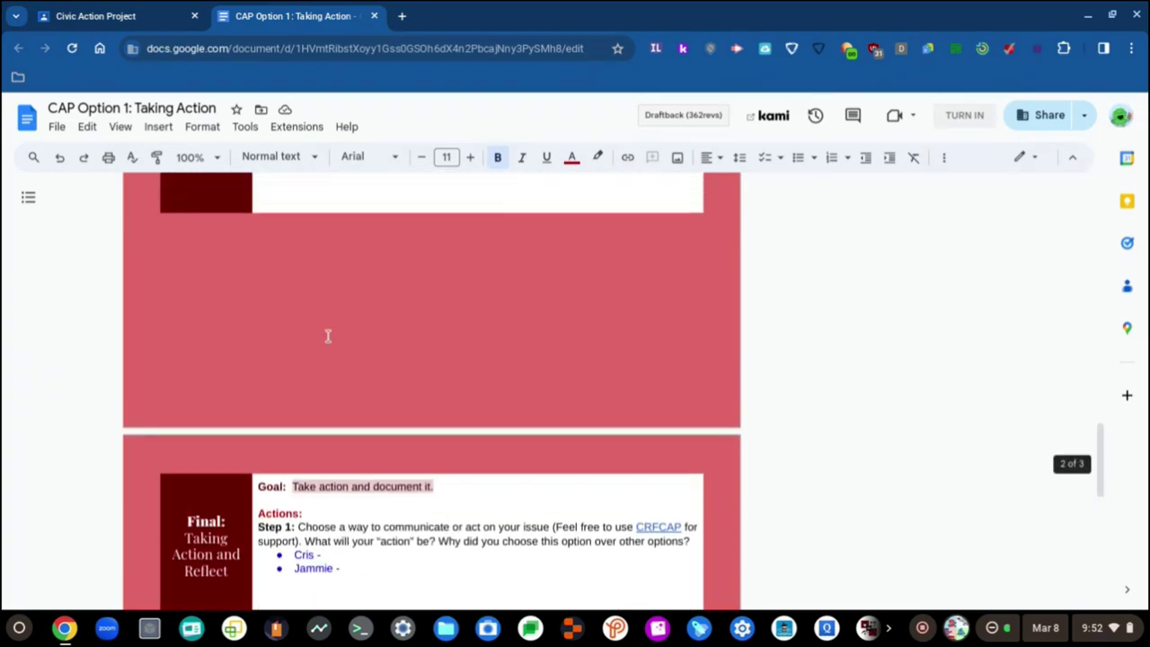
left_click(325, 235)
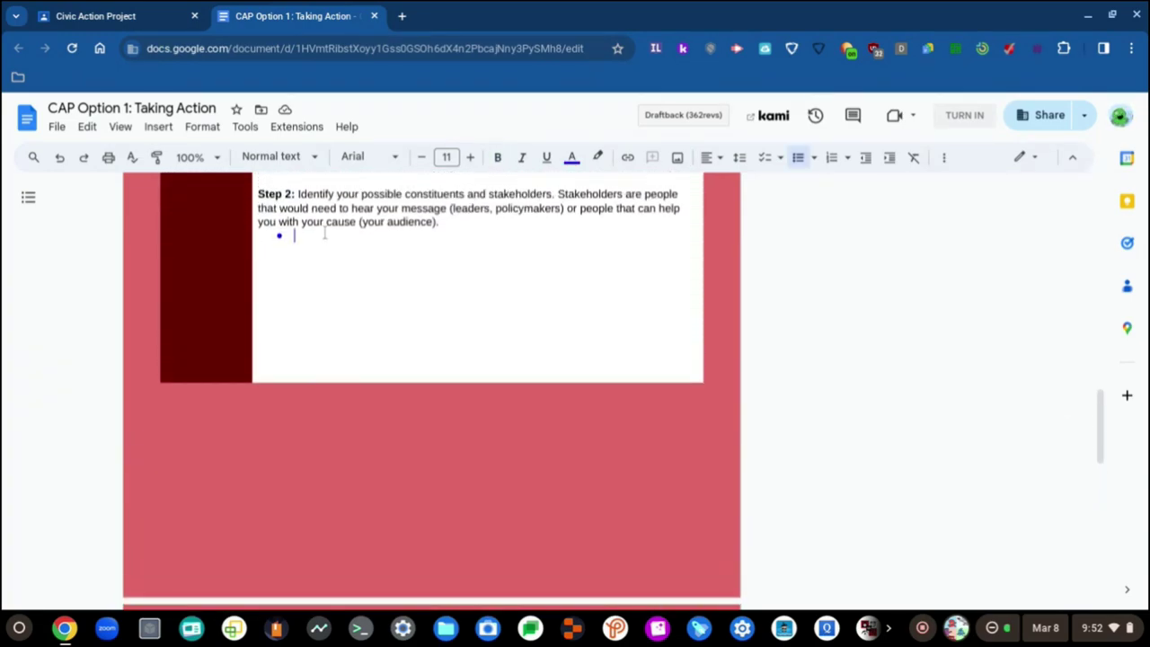
scroll(321, 240, "down", 5)
scroll(321, 240, "up", 3)
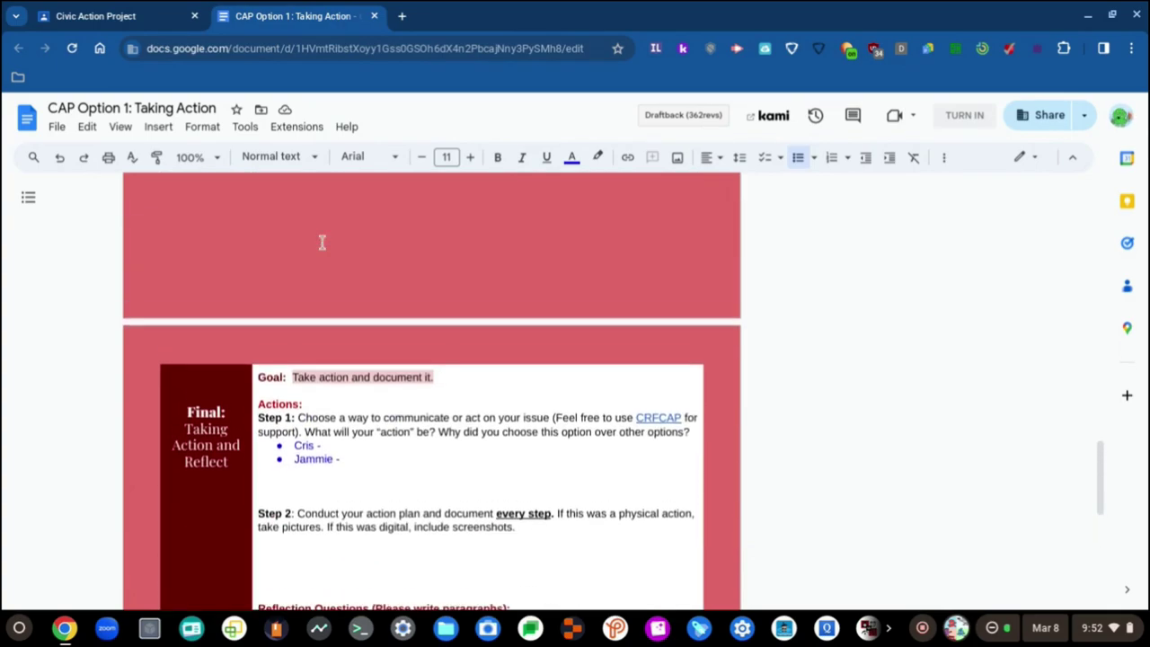
scroll(353, 364, "up", 5)
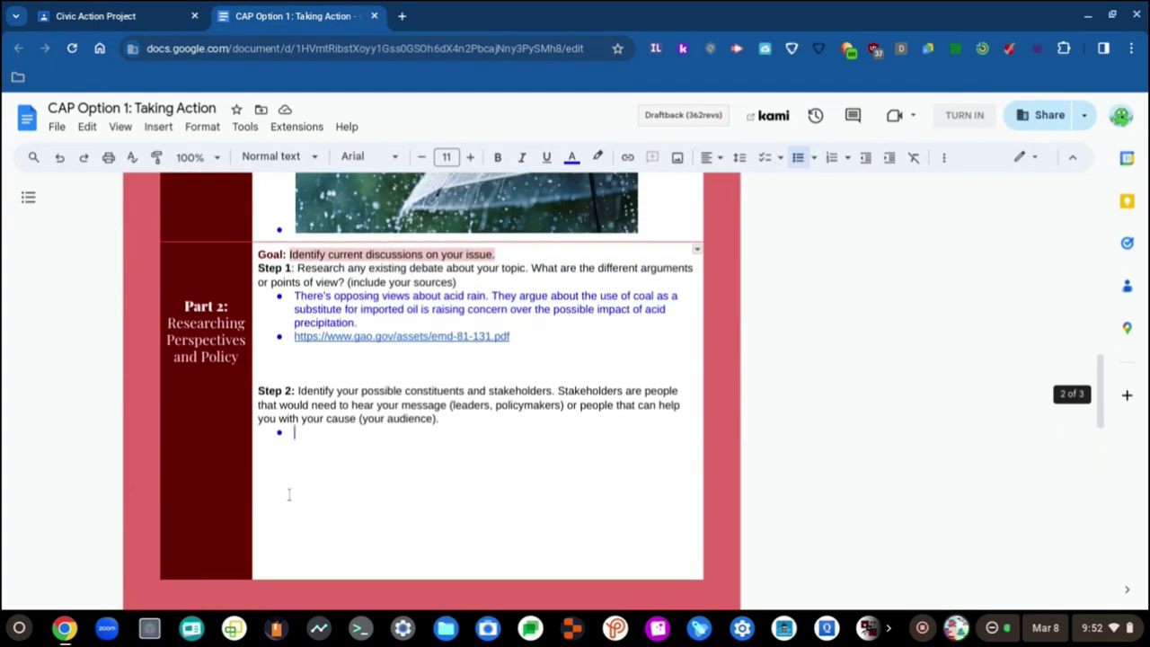
- Hide the document's menus and begin the Part 2 Step 2 answer with "The stakeholders will be"
key("ctrl+shift+f")
left_click(359, 496)
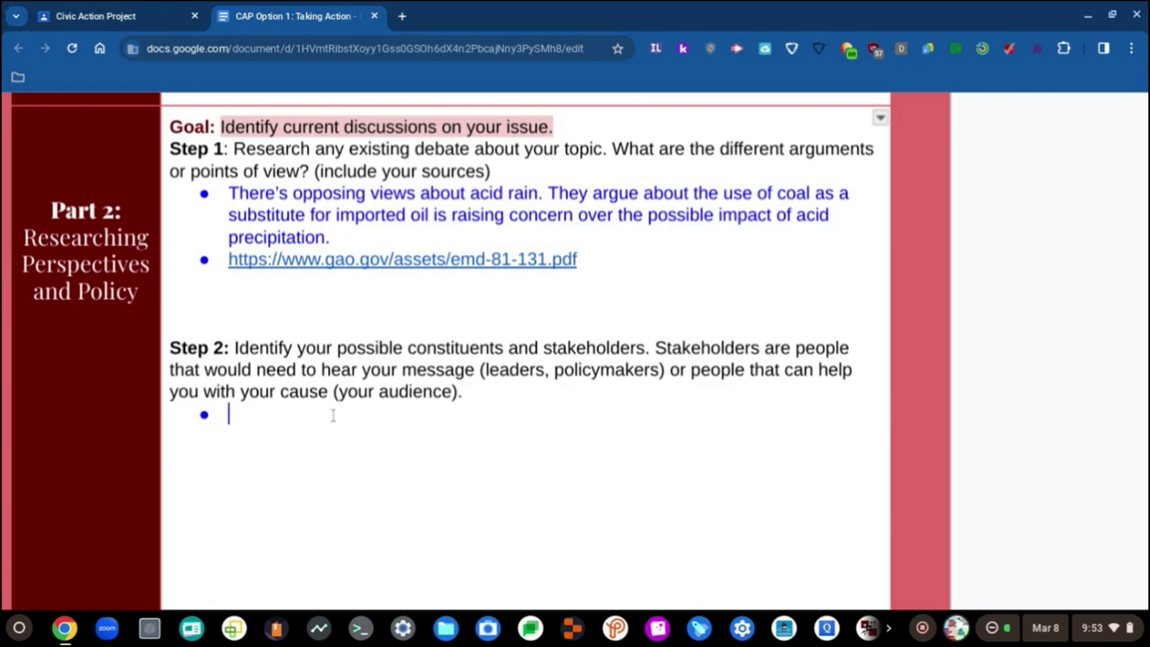
type("The stakeh")
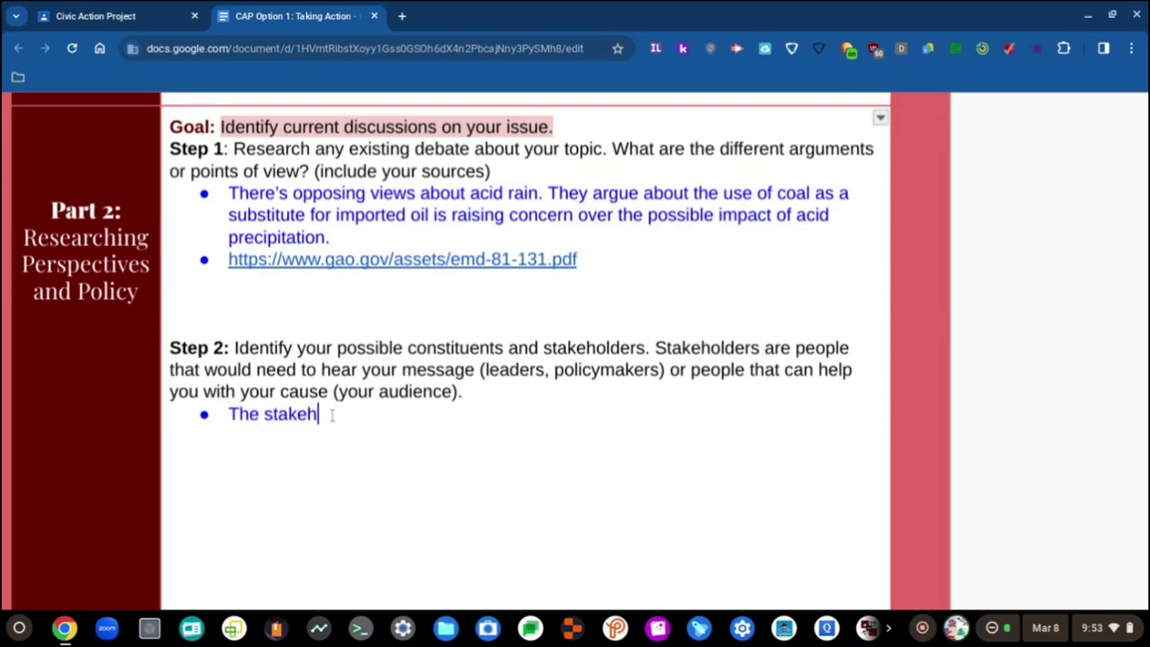
type("olders will be")
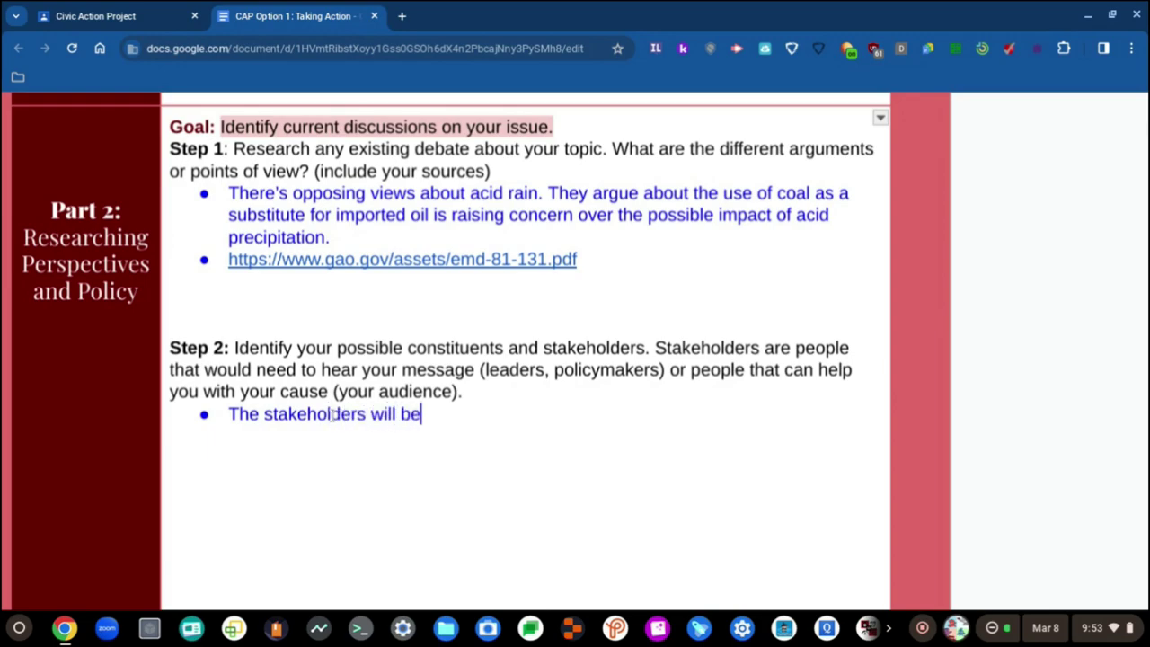
- Copy the word "constituents" from the Part 2 Step 2 prompt and search the web for "define constituents" in a new tab
scroll(333, 413, "down", 10)
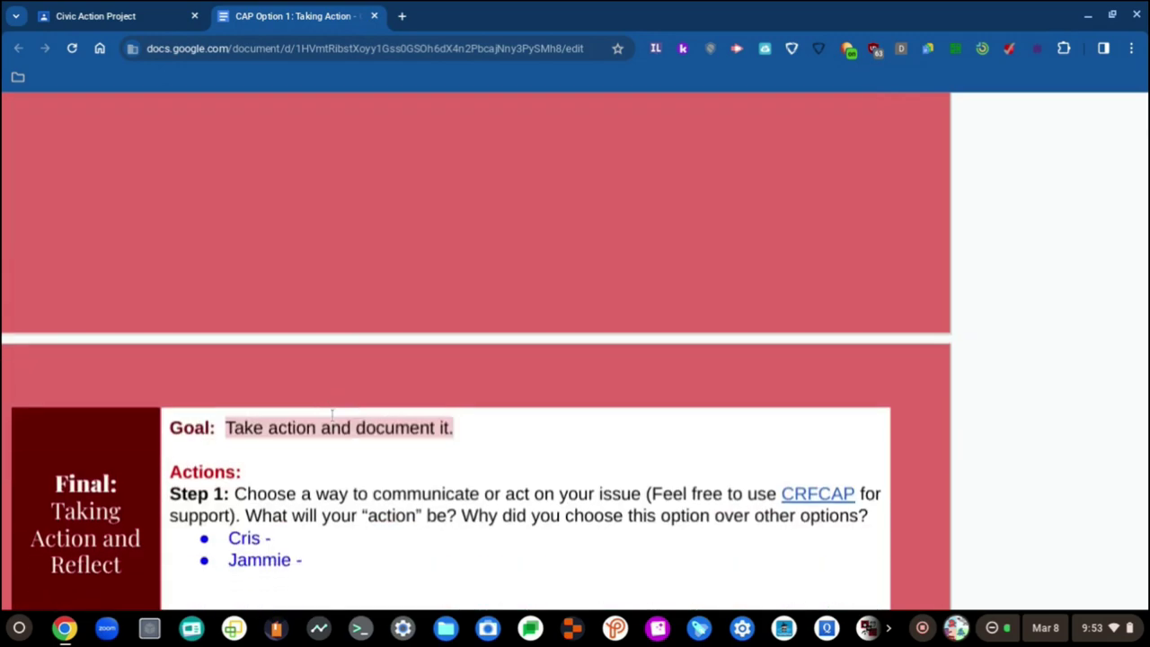
scroll(333, 413, "up", 10)
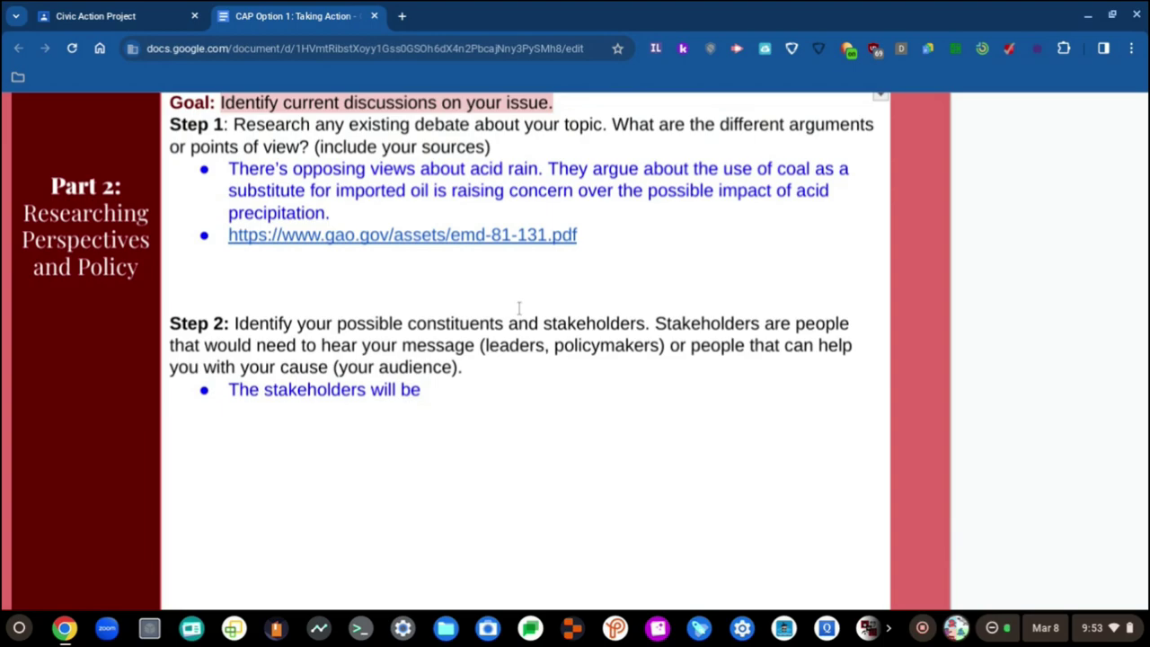
double_click(449, 324)
key("ctrl+c")
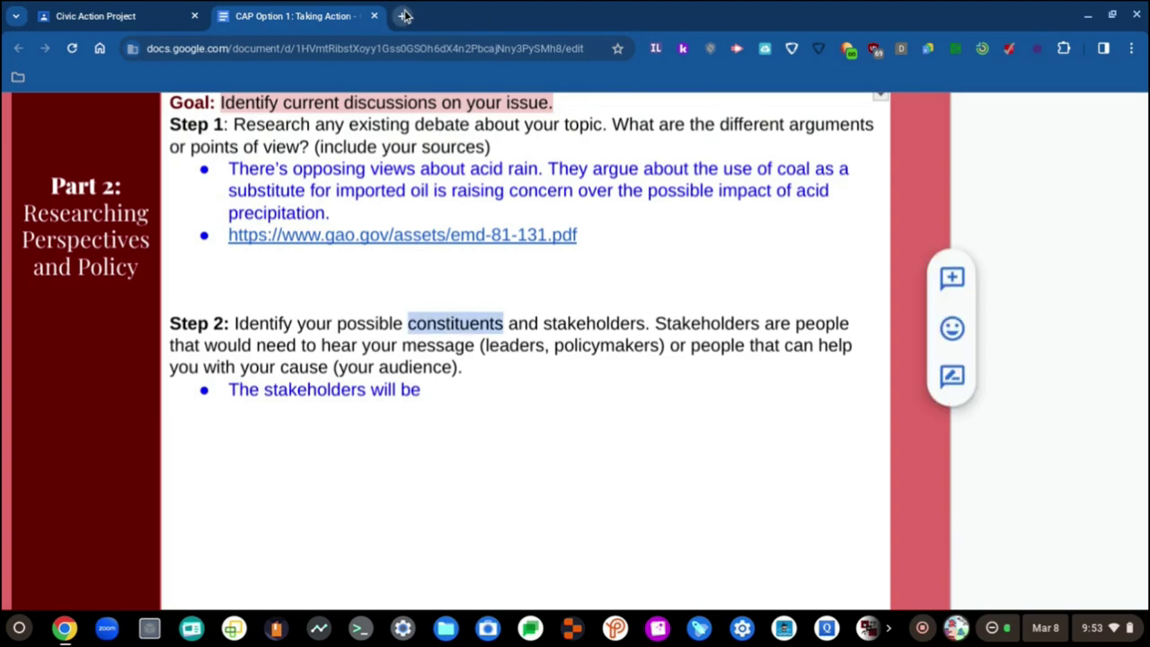
left_click(401, 15)
type("define")
key("ctrl+v")
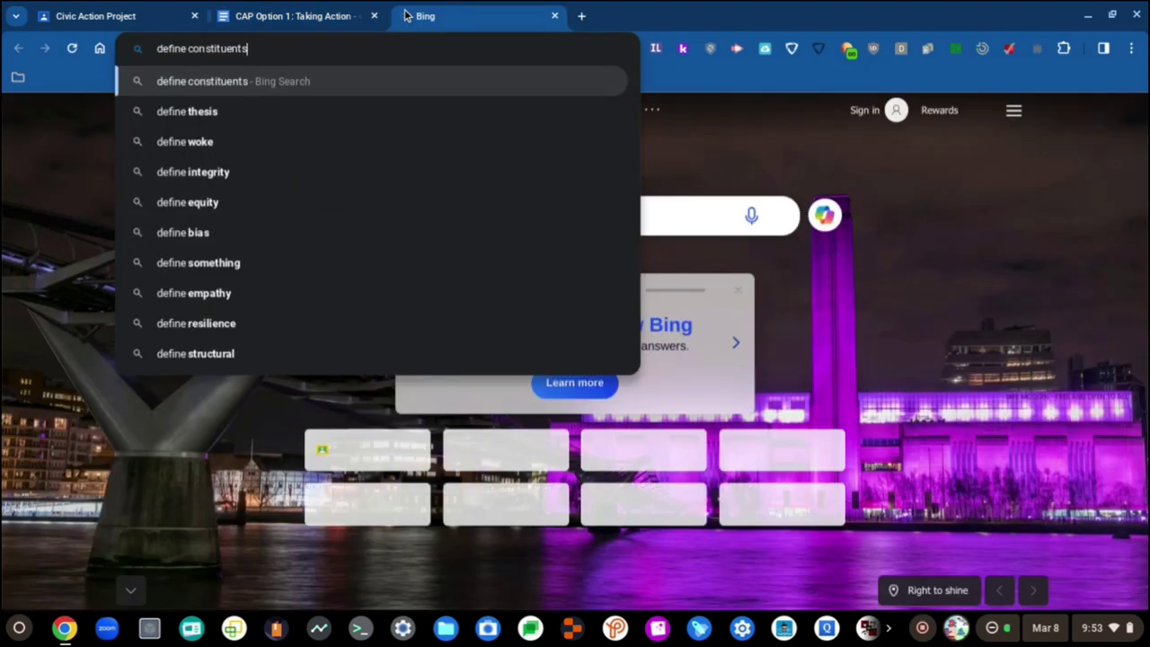
key("Return")
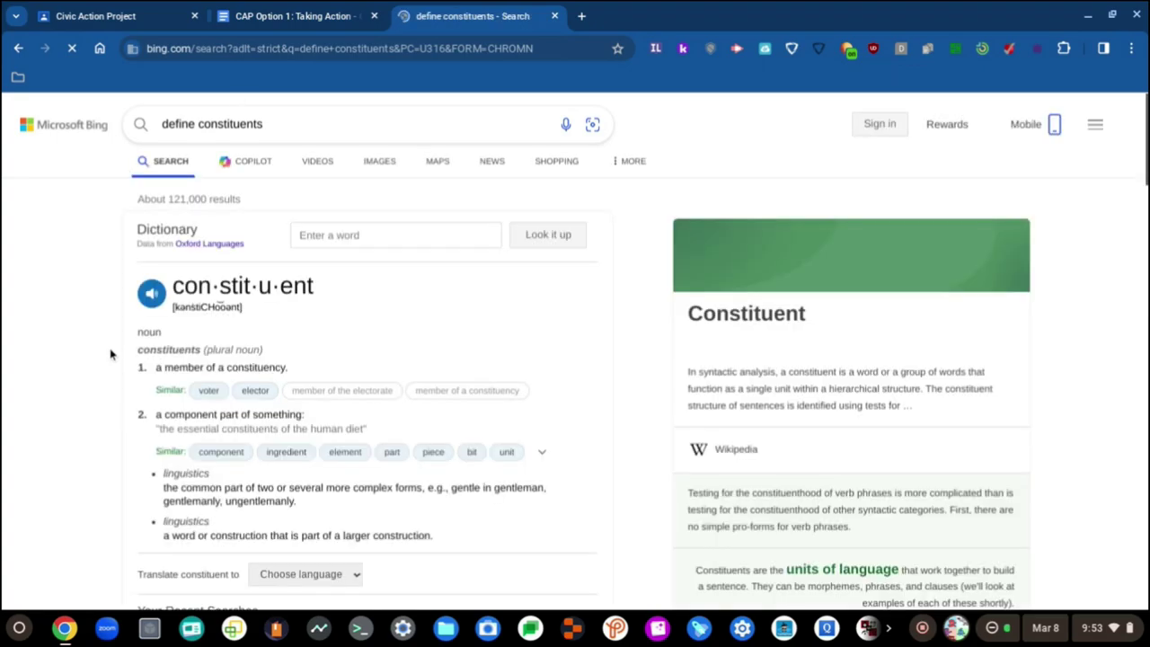
- Read the dictionary definition of "constituent" at an enlarged size and return to the CAP Option 1 document
scroll(108, 378, "down", 2)
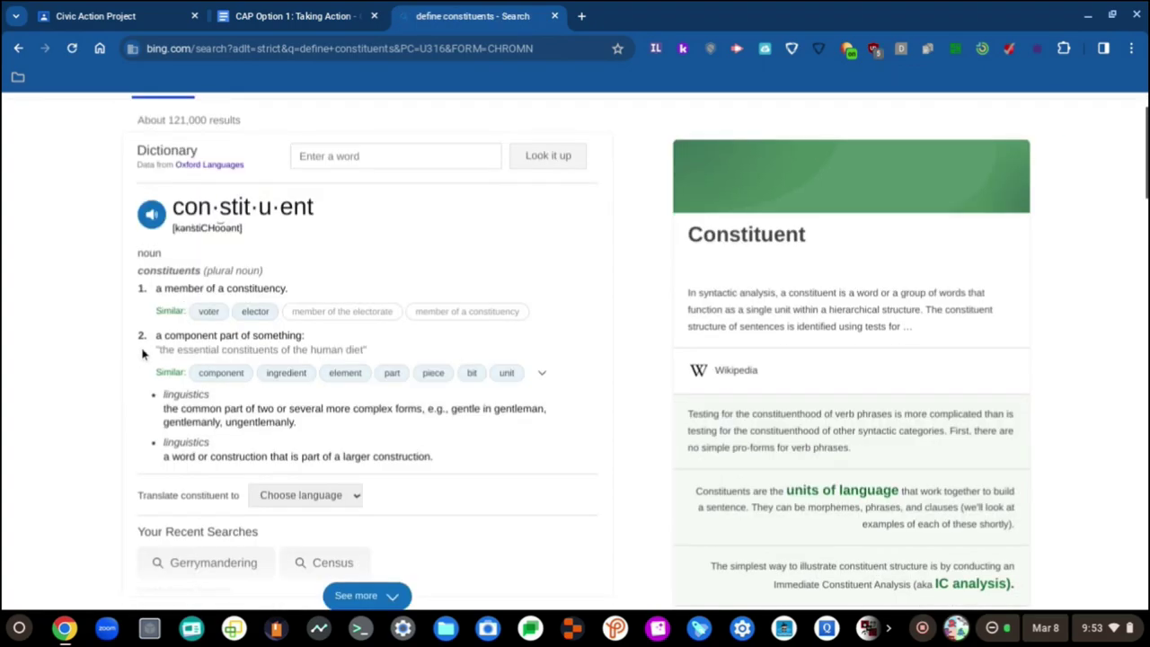
key("ctrl+plus")
key("ctrl+plus")
key("ctrl+plus")
key("ctrl+plus")
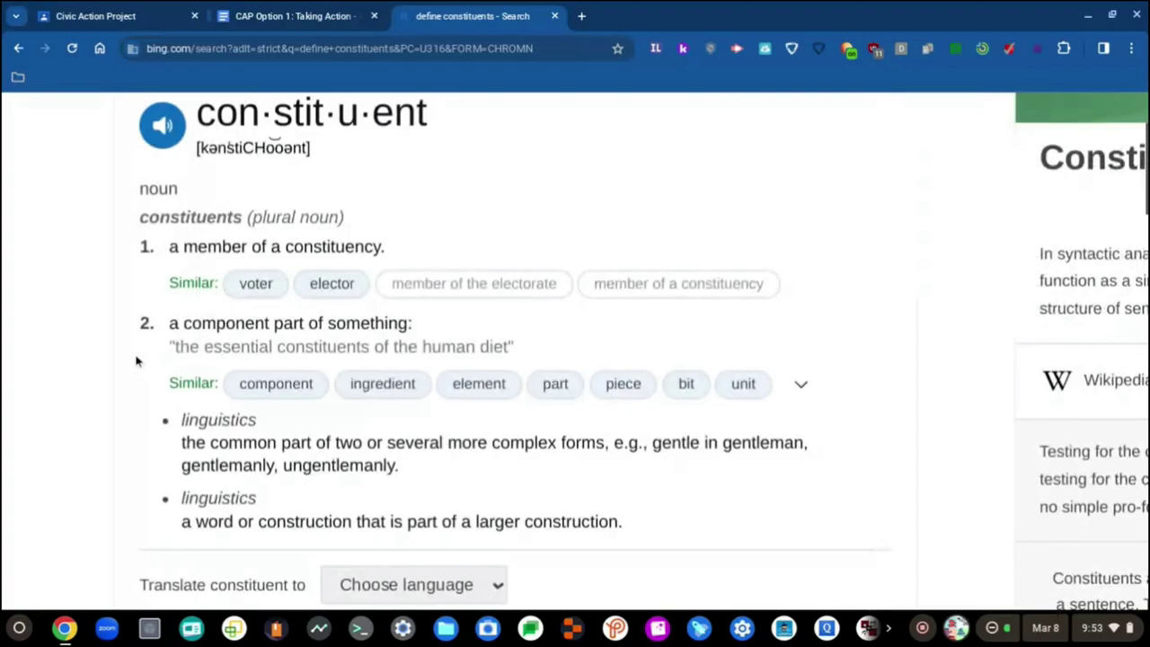
key("ctrl+0")
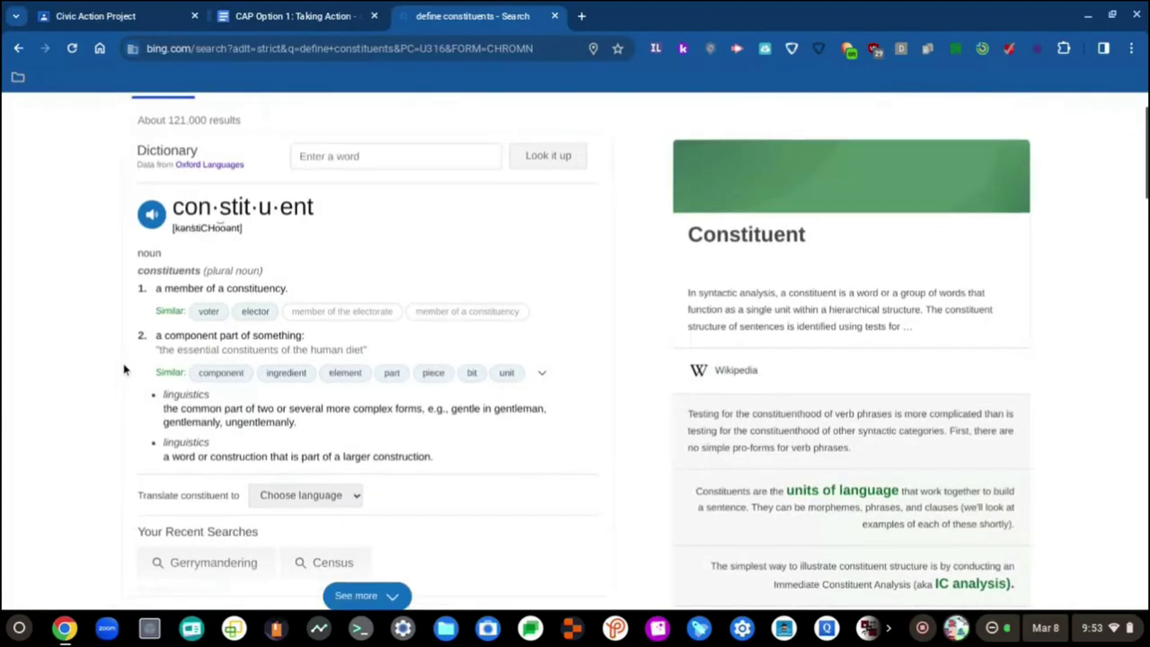
key("ctrl+w")
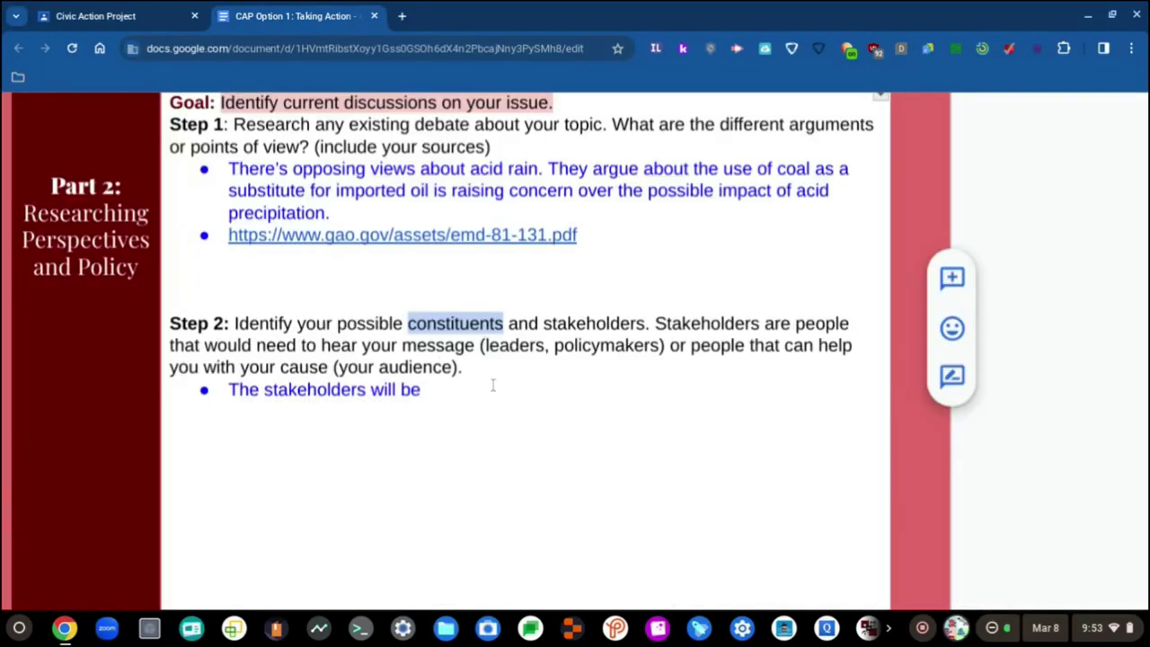
- Continue the Part 2 Step 2 bullet after "The stakeholders will be" with "talking about the good and the bad about Acid Rain"
left_click(456, 393)
type("ta")
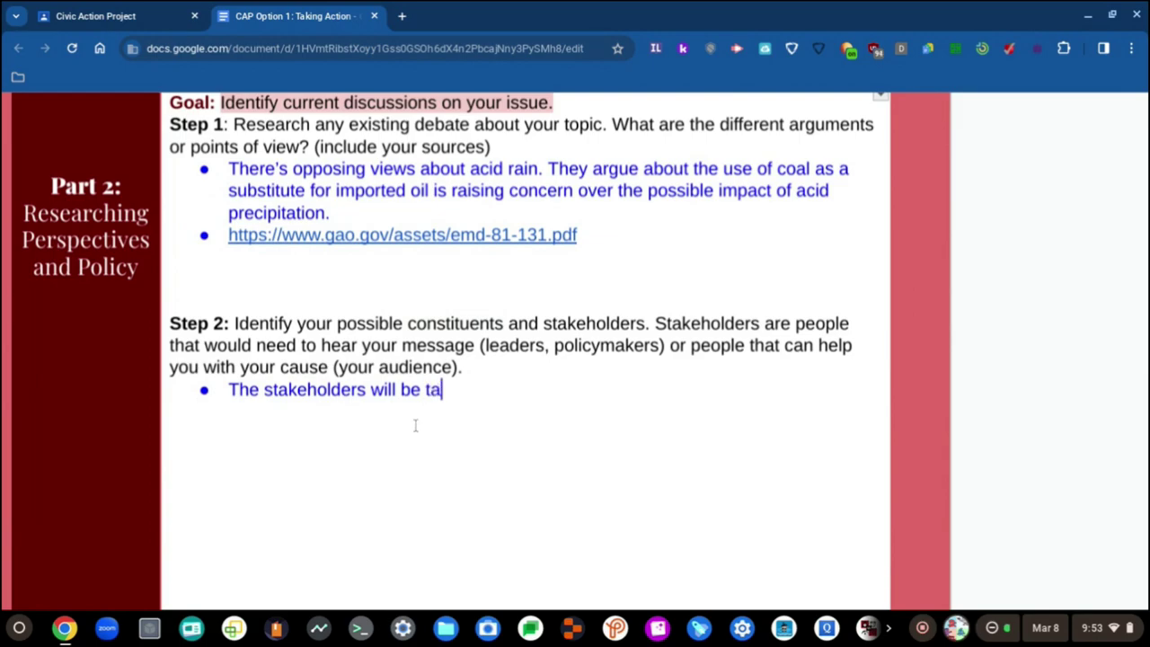
type("lking about ")
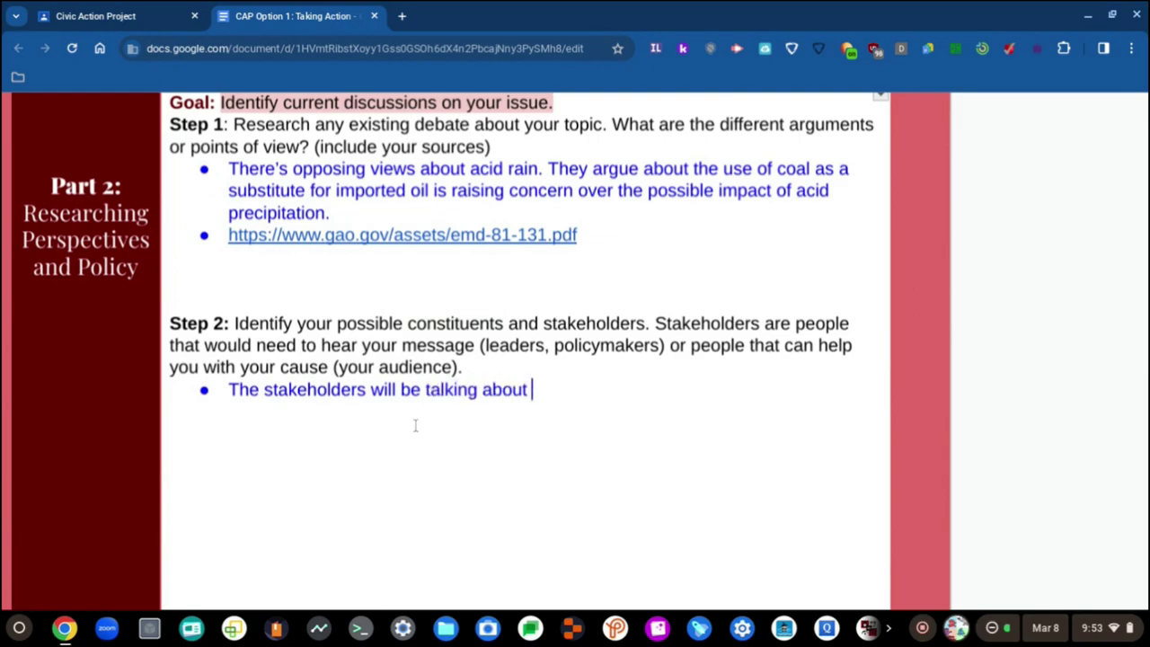
type("the good ")
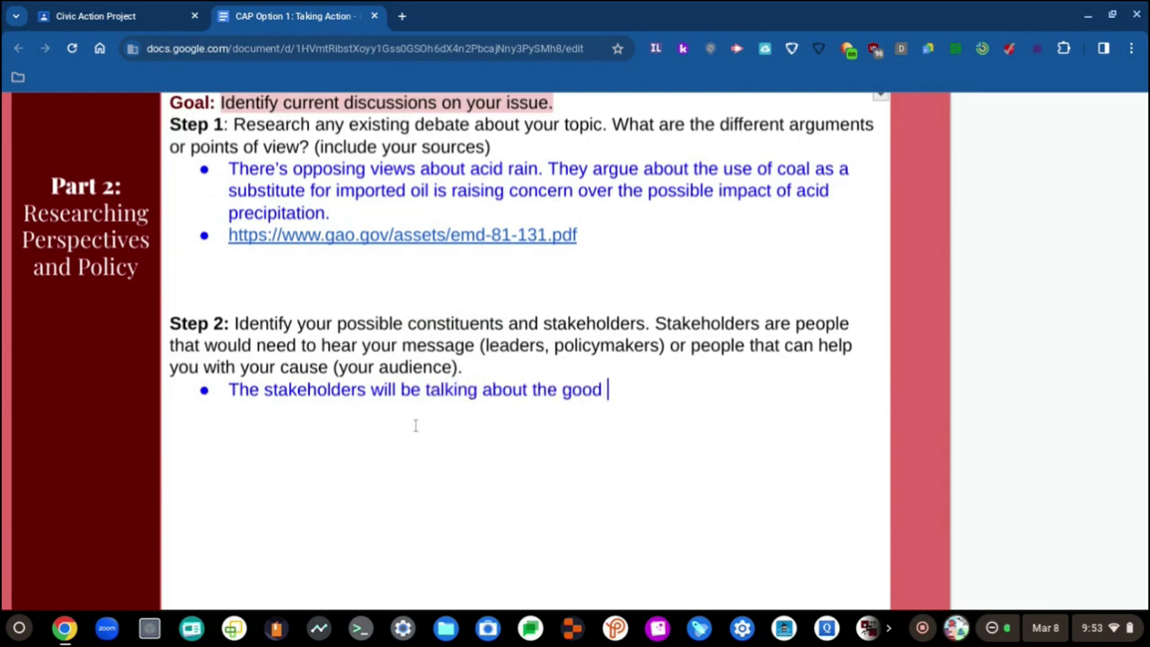
type("and the bad abo")
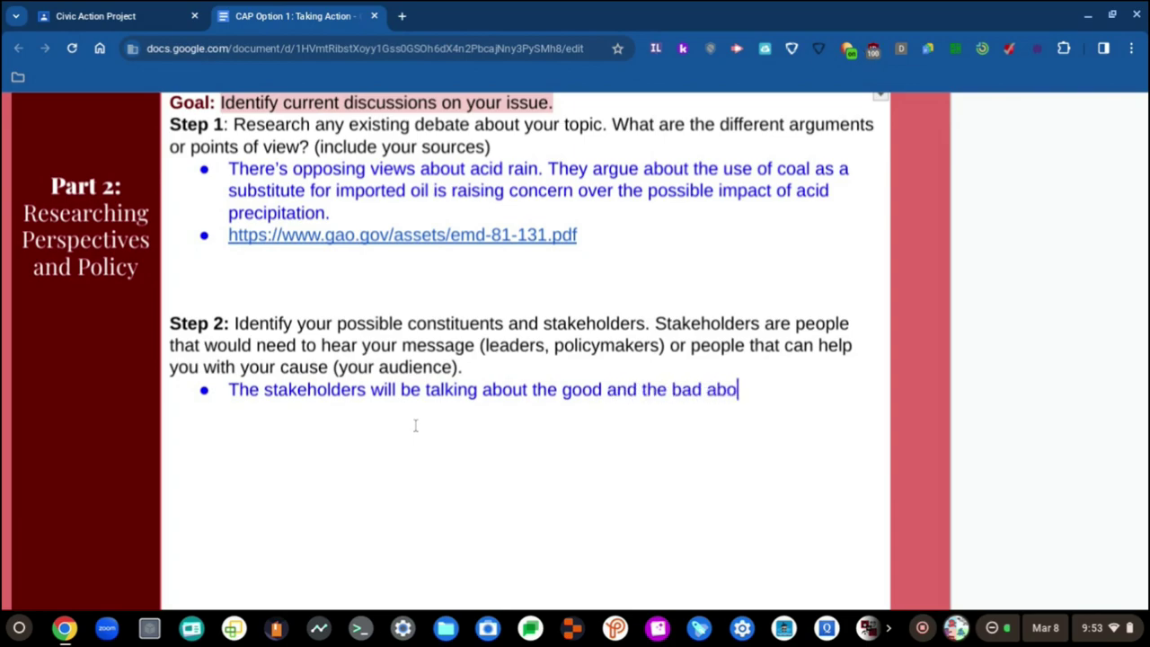
type("ut Acid Rain")
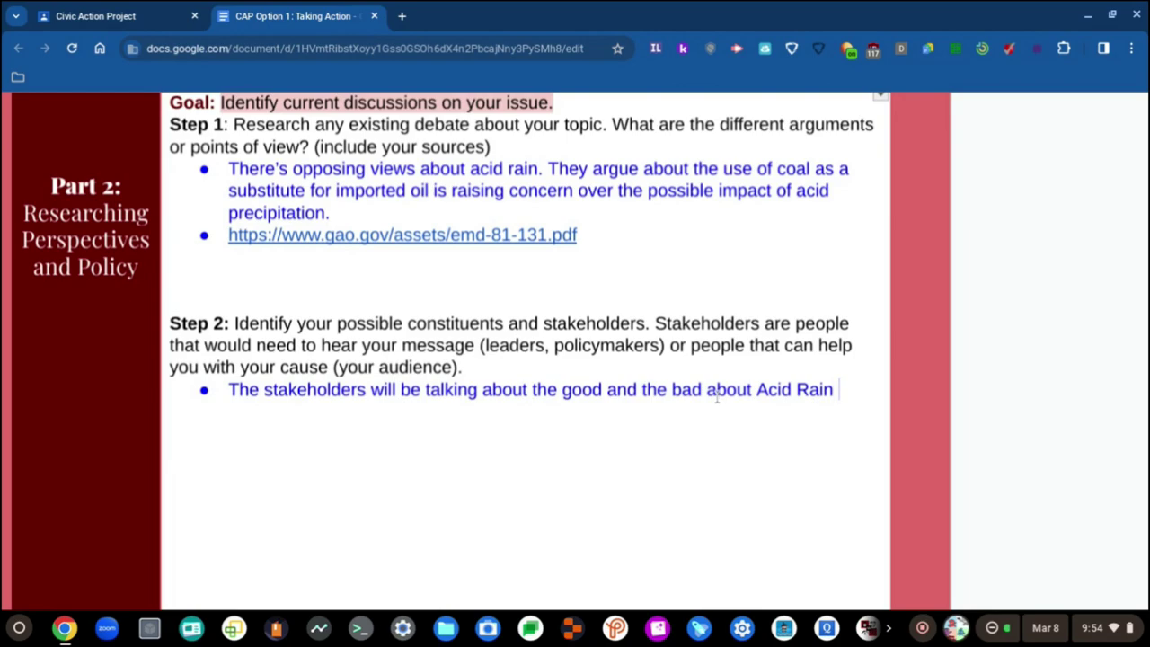
- Finish the Part 2 Step 2 stakeholders sentence with "and they can also spread awareness about it too."
type("and they can also spr")
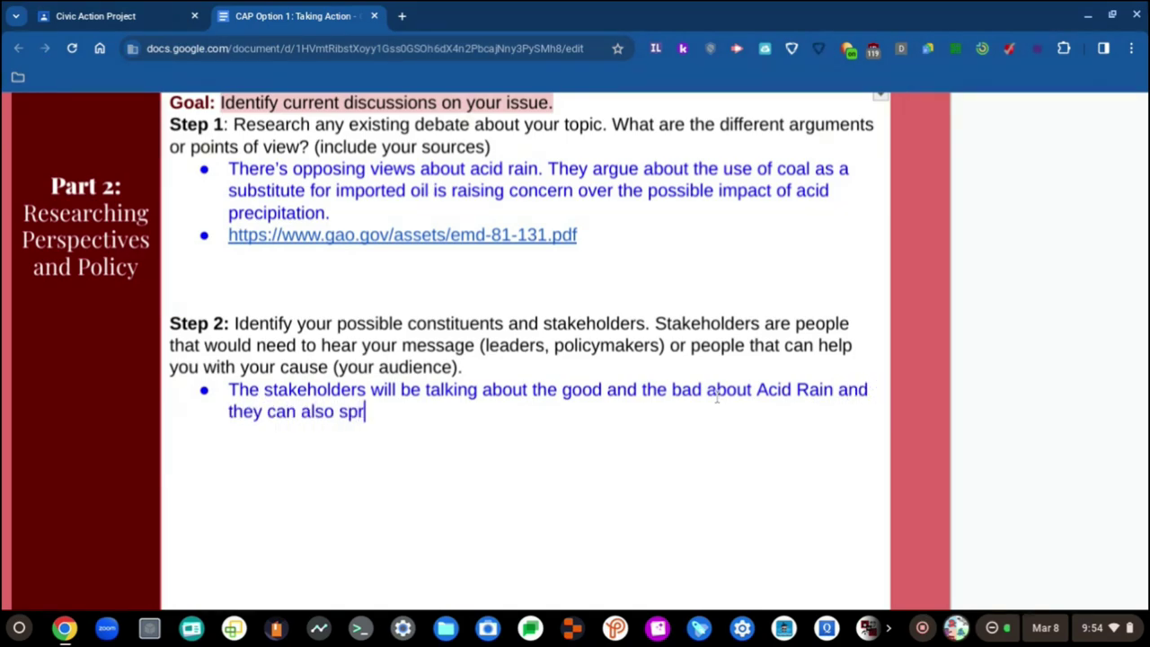
type("ead awarene")
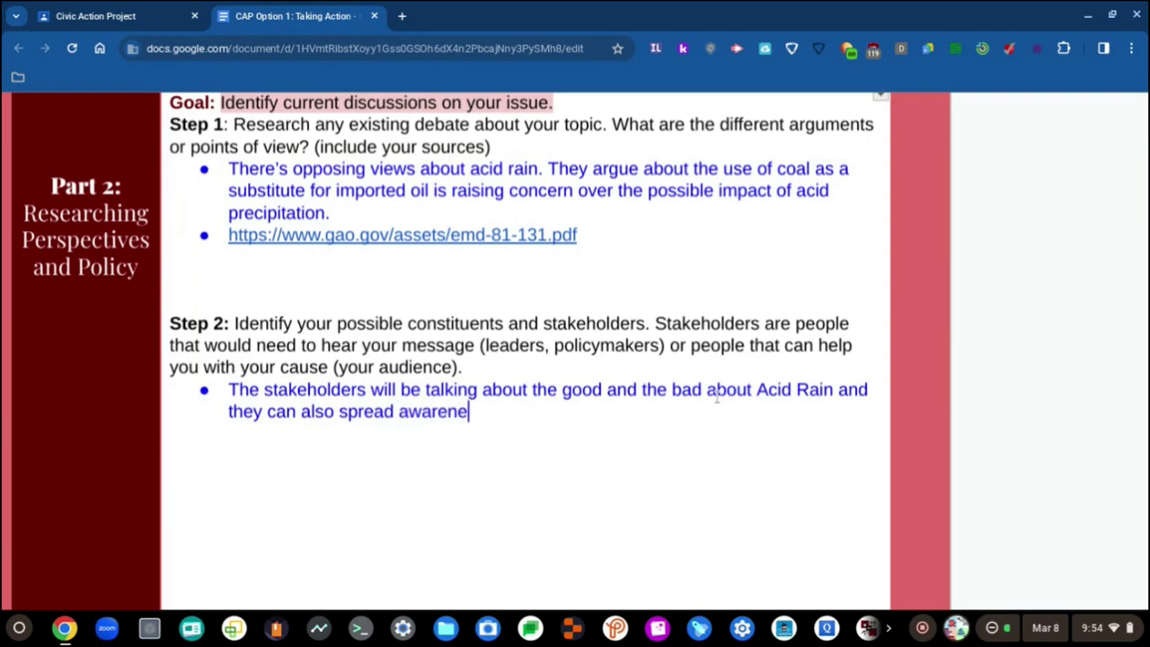
type("ss about it too")
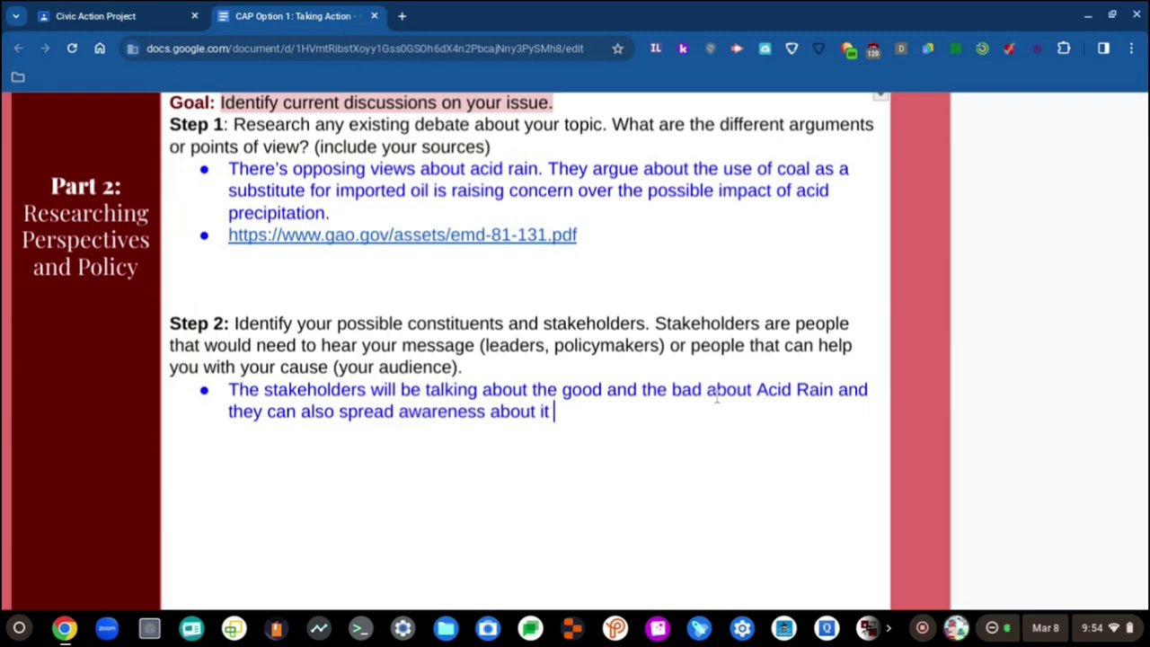
type(".")
- Open the CRFCAP link from Step 1 of the Final section, look over the student toolkit page and close it
scroll(681, 313, "down", 10)
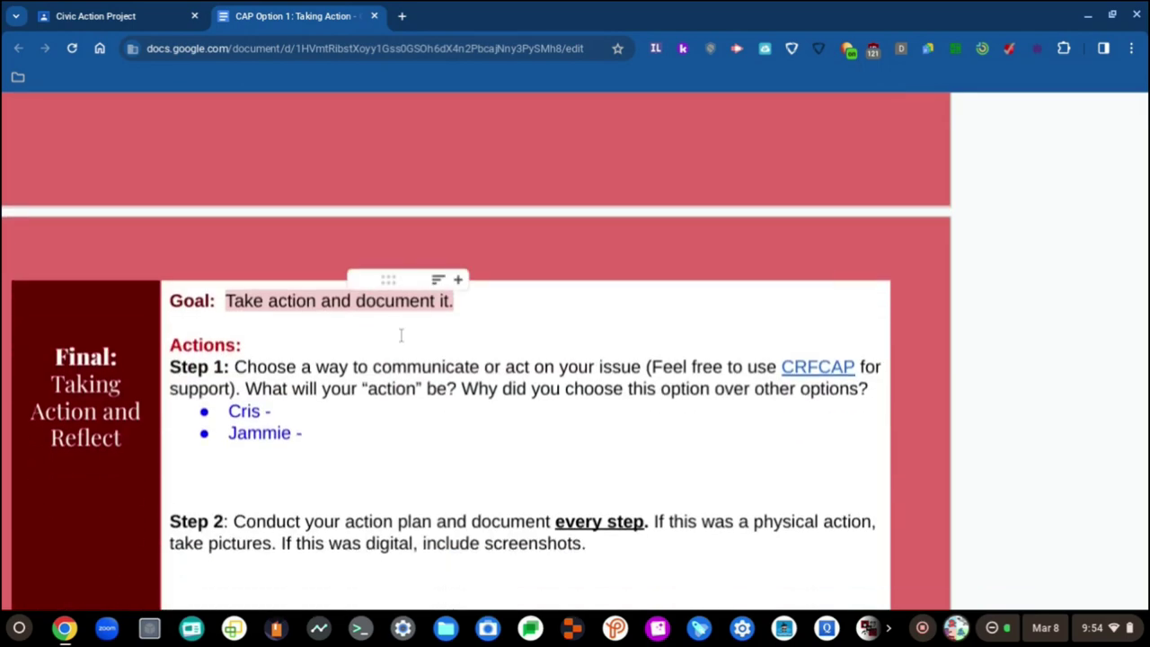
scroll(398, 337, "down", 1)
left_click(366, 341)
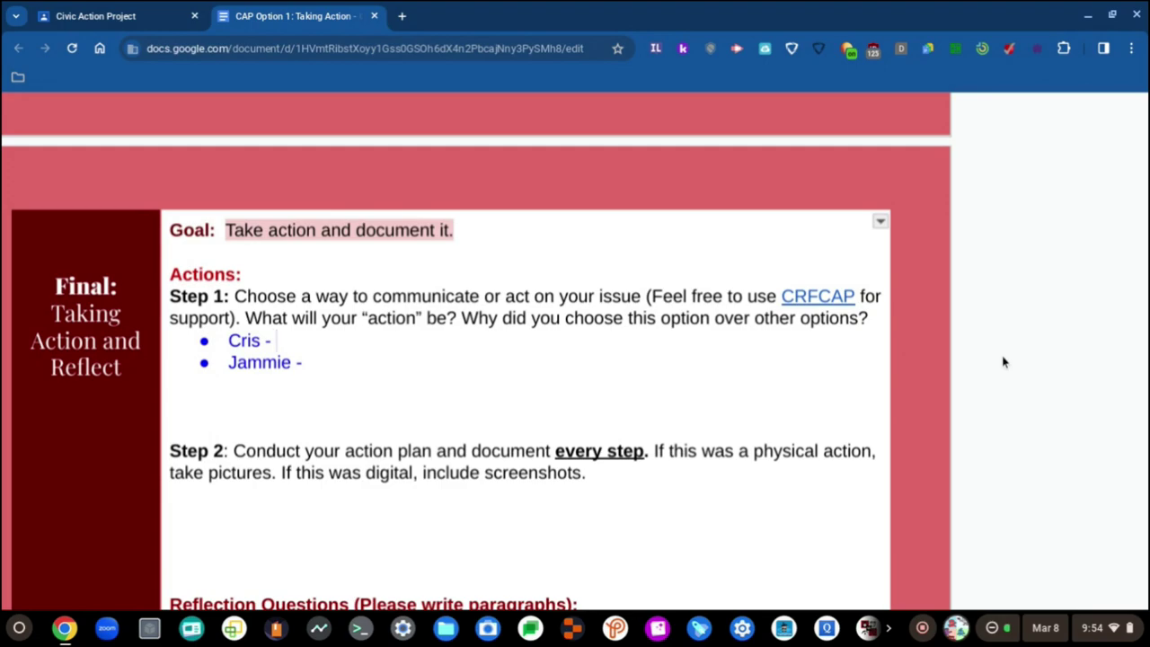
mouse_move(783, 306)
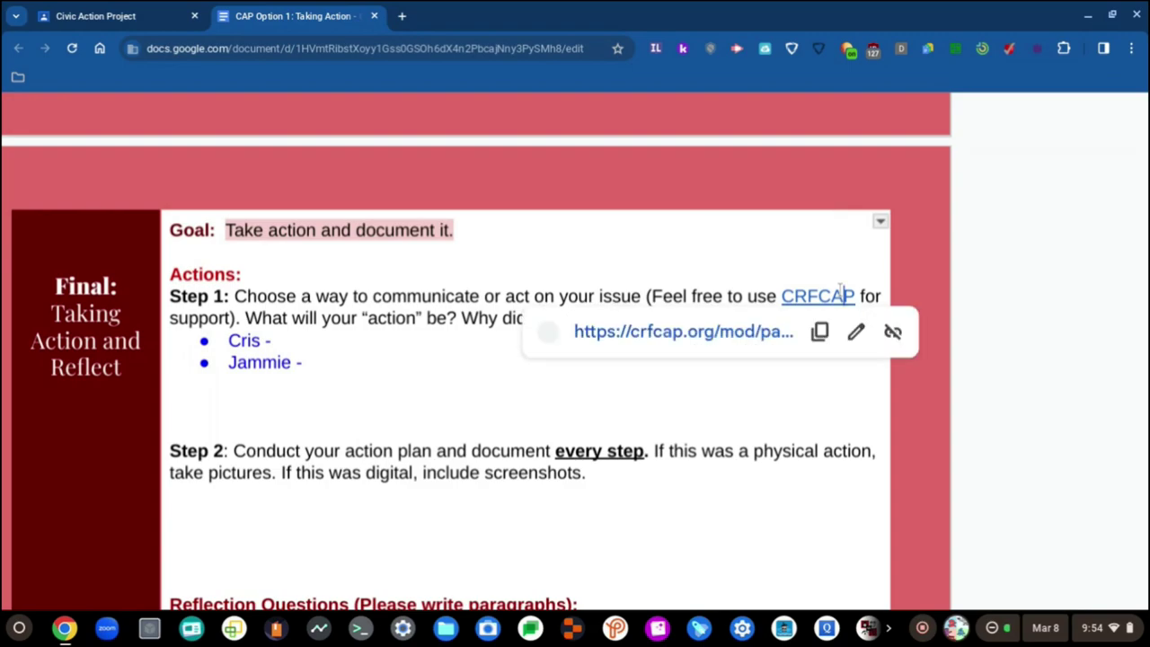
left_click(762, 334)
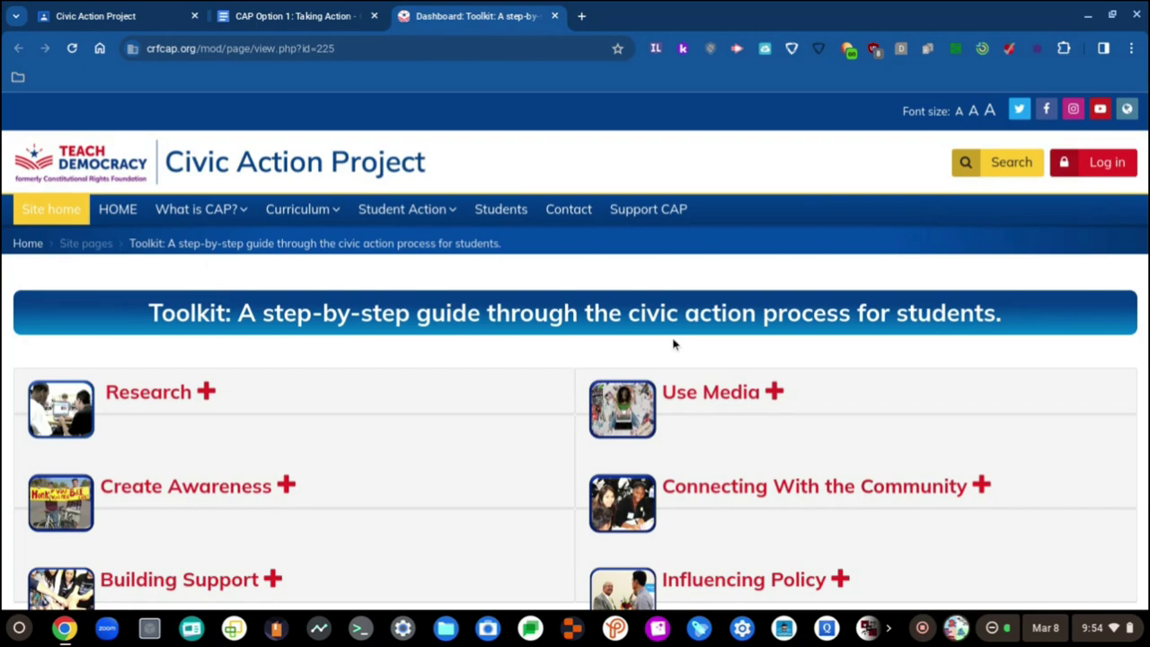
scroll(634, 346, "down", 4)
scroll(527, 359, "up", 2)
scroll(526, 361, "down", 4)
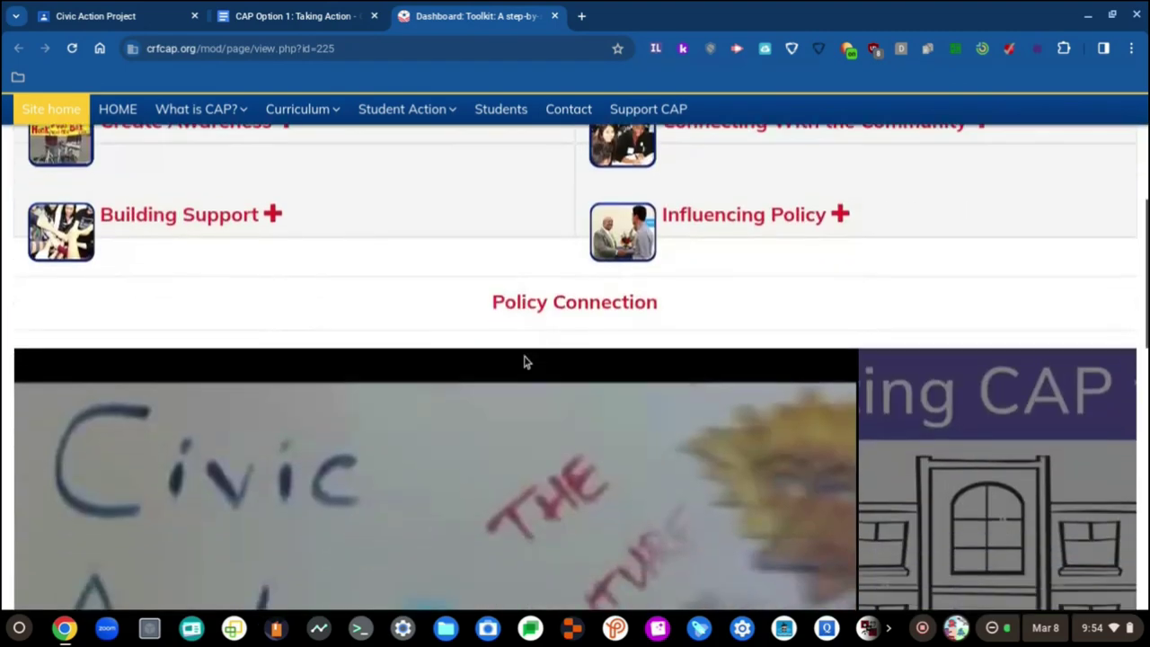
scroll(524, 356, "down", 3)
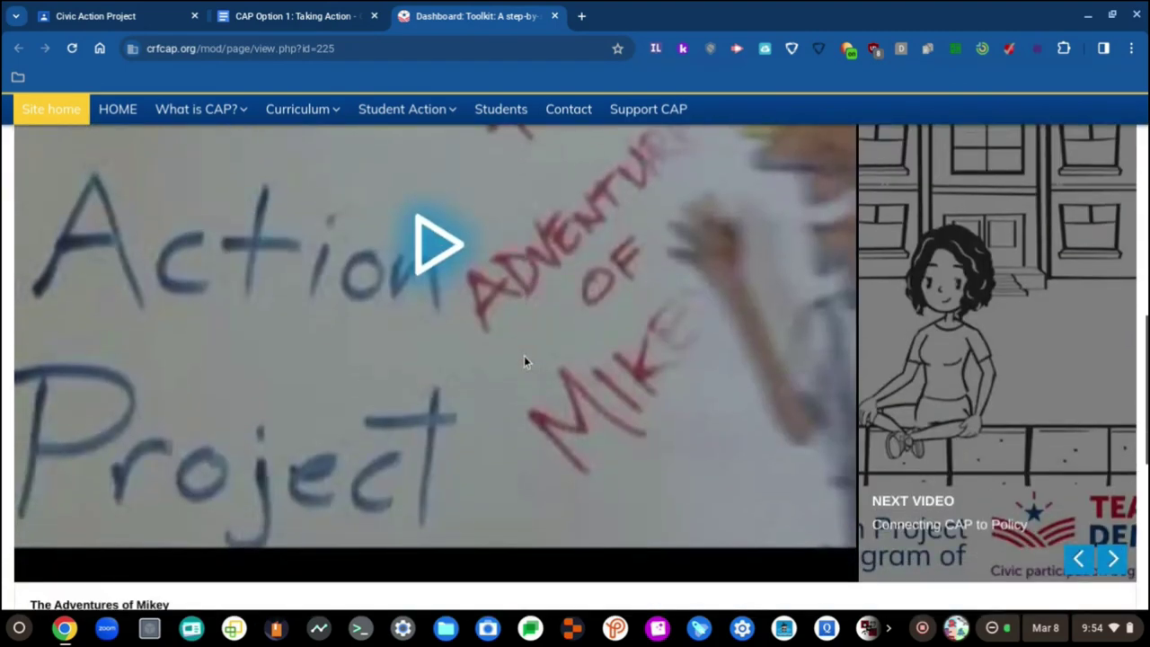
left_click(554, 15)
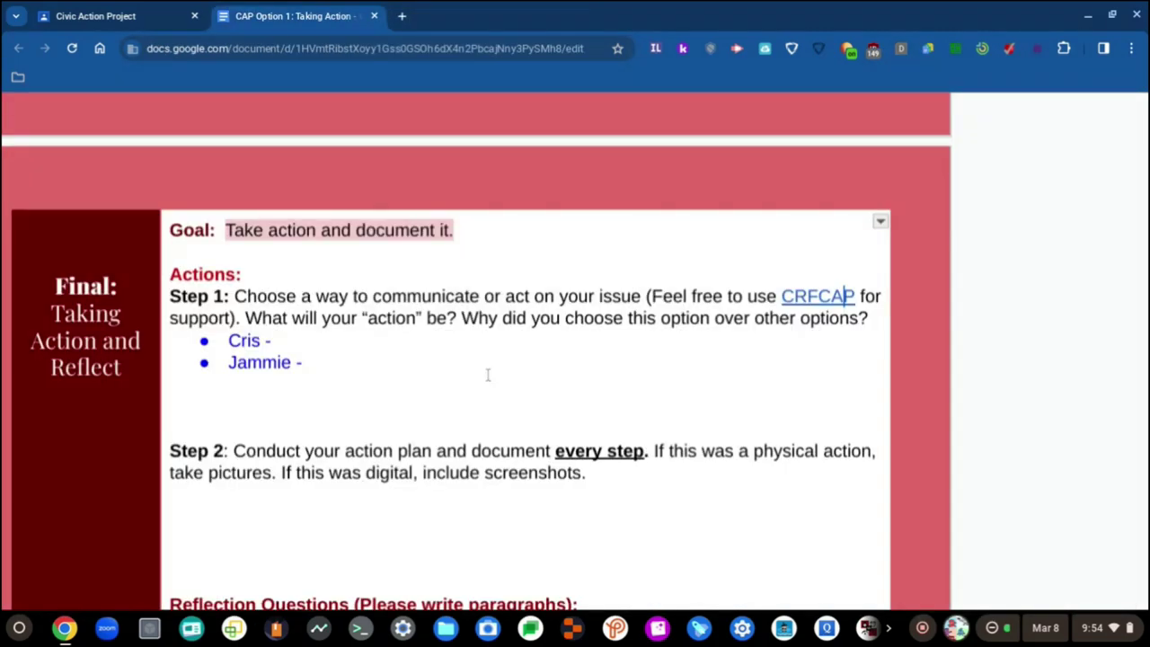
- Reopen the CRFCAP toolkit from the Final section's Step 1 and open the Brainstorm an Issue resource under Research
left_click(389, 343)
mouse_move(782, 296)
left_click(766, 332)
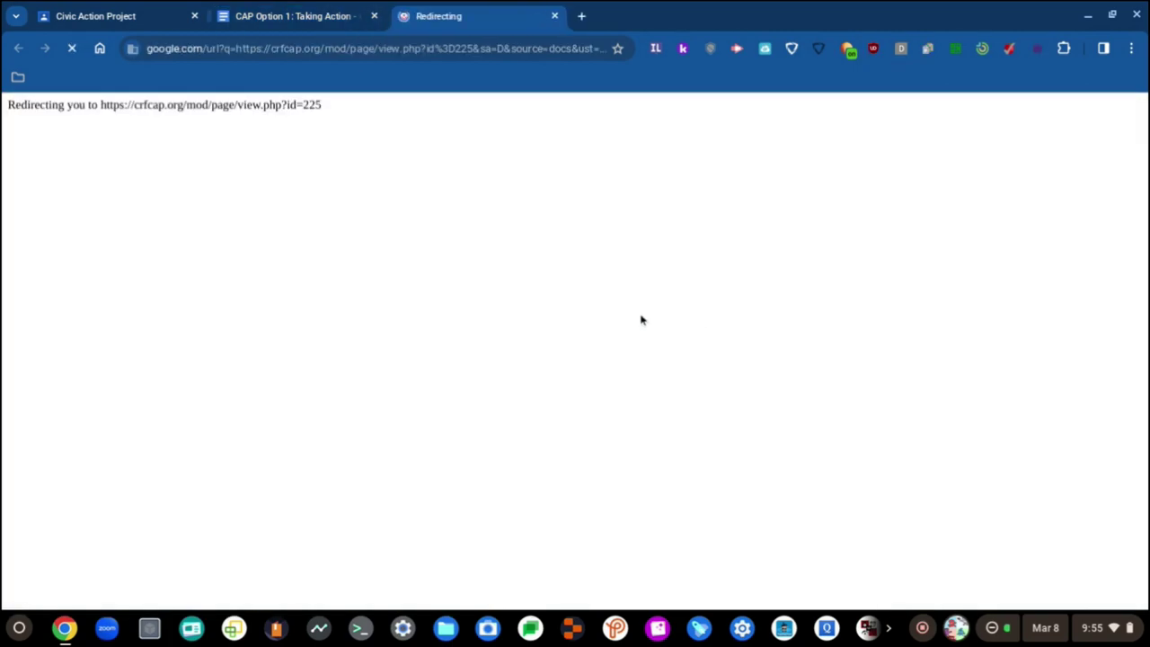
scroll(427, 260, "down", 1)
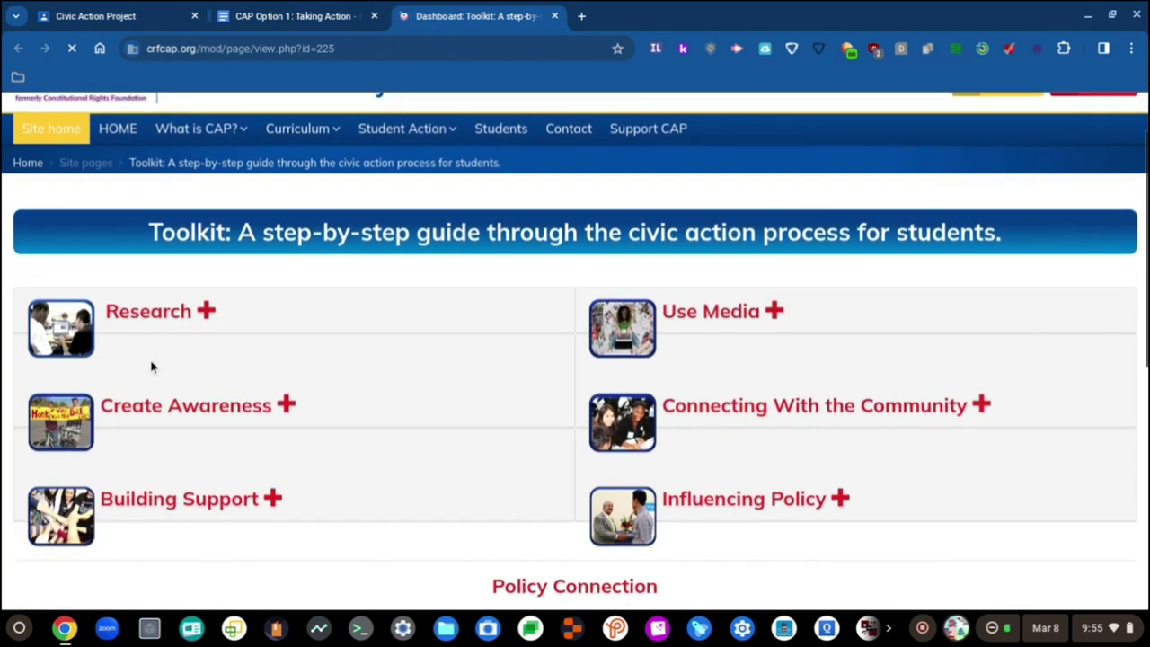
left_click(205, 314)
scroll(205, 318, "down", 3)
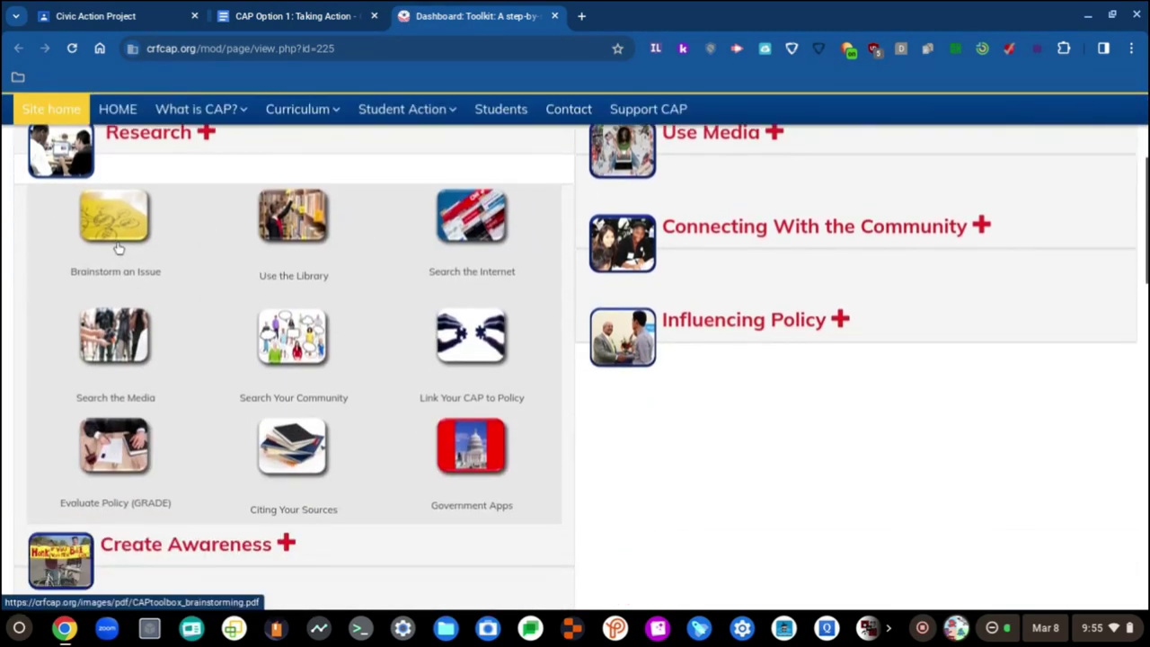
left_click(117, 247)
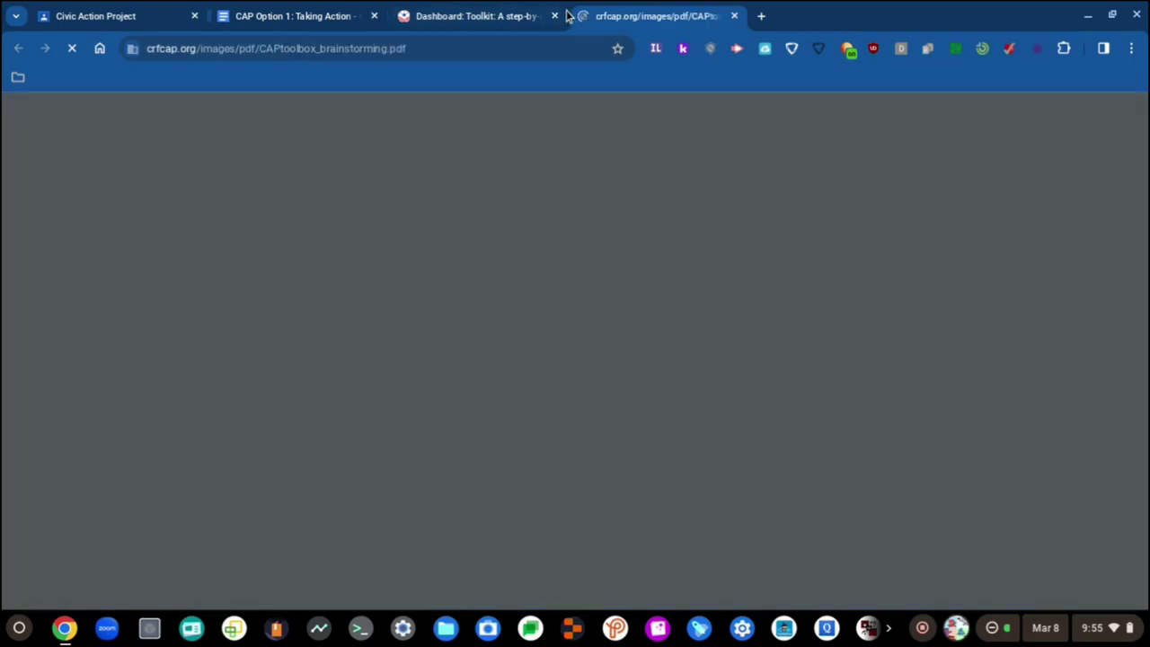
- Read the Brainstorming PDF's rules through to its end, close it and return to the CAP Option 1 document
scroll(442, 303, "down", 2)
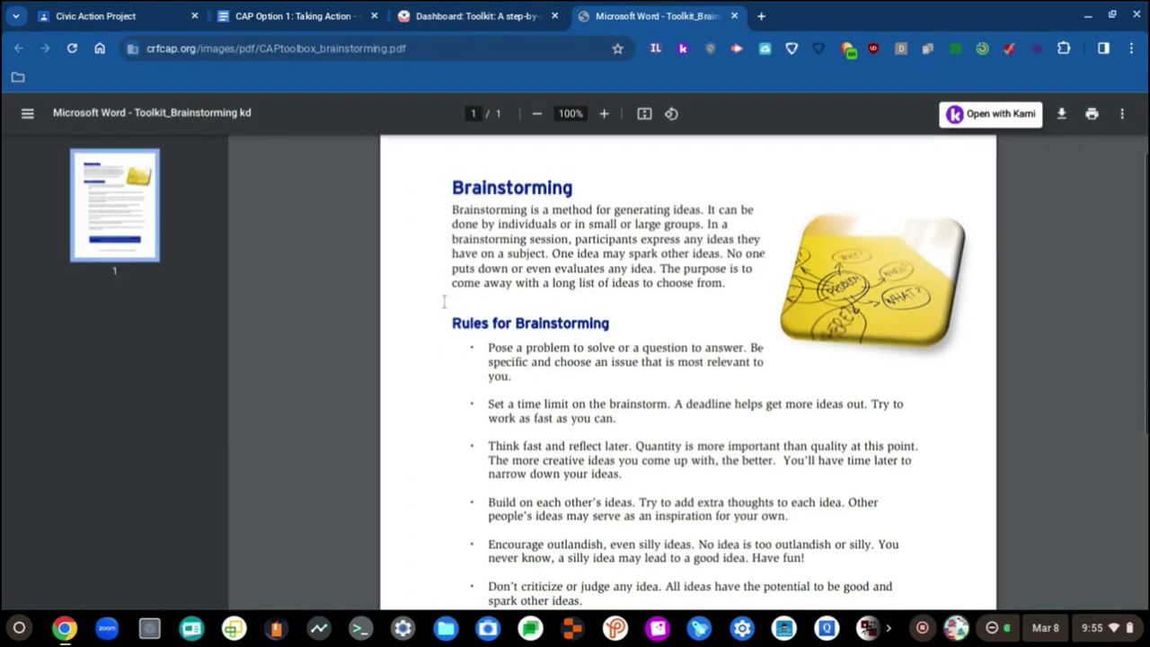
scroll(443, 304, "down", 1)
scroll(431, 309, "up", 5, "ctrl")
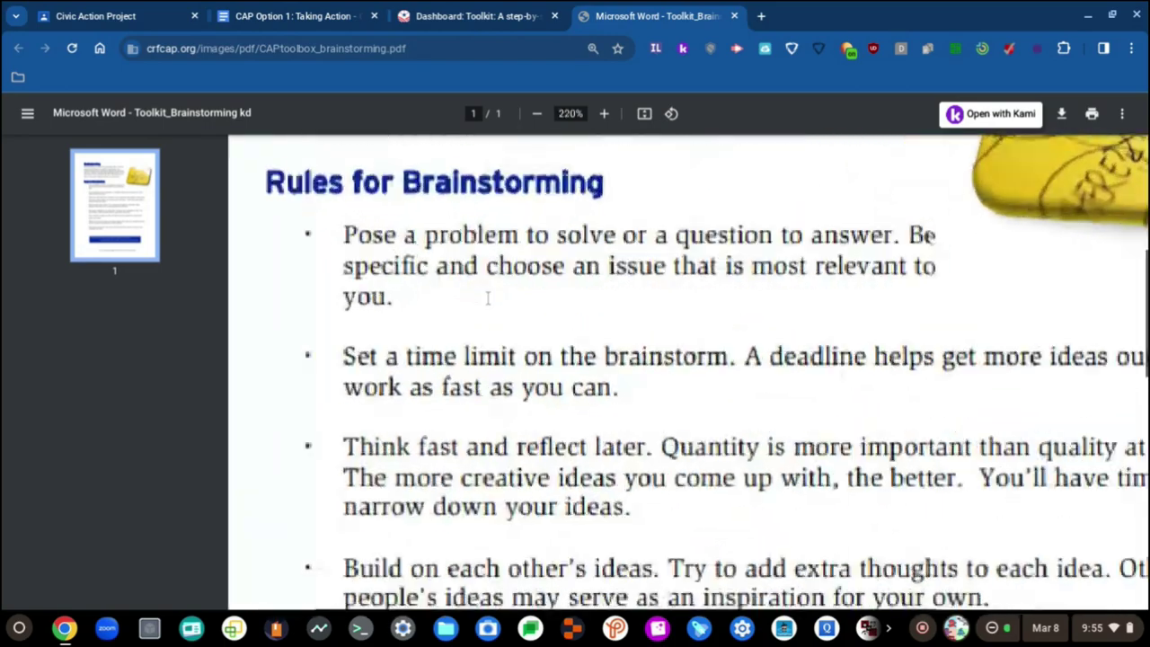
scroll(428, 311, "down", 2)
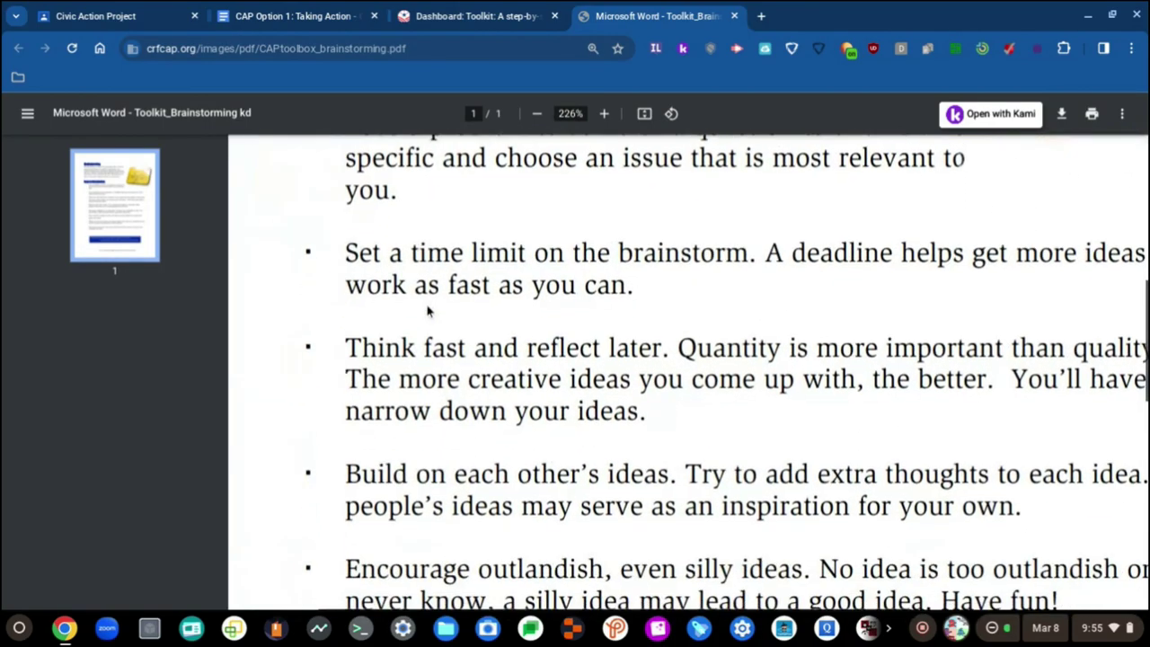
scroll(428, 311, "down", 4, "ctrl")
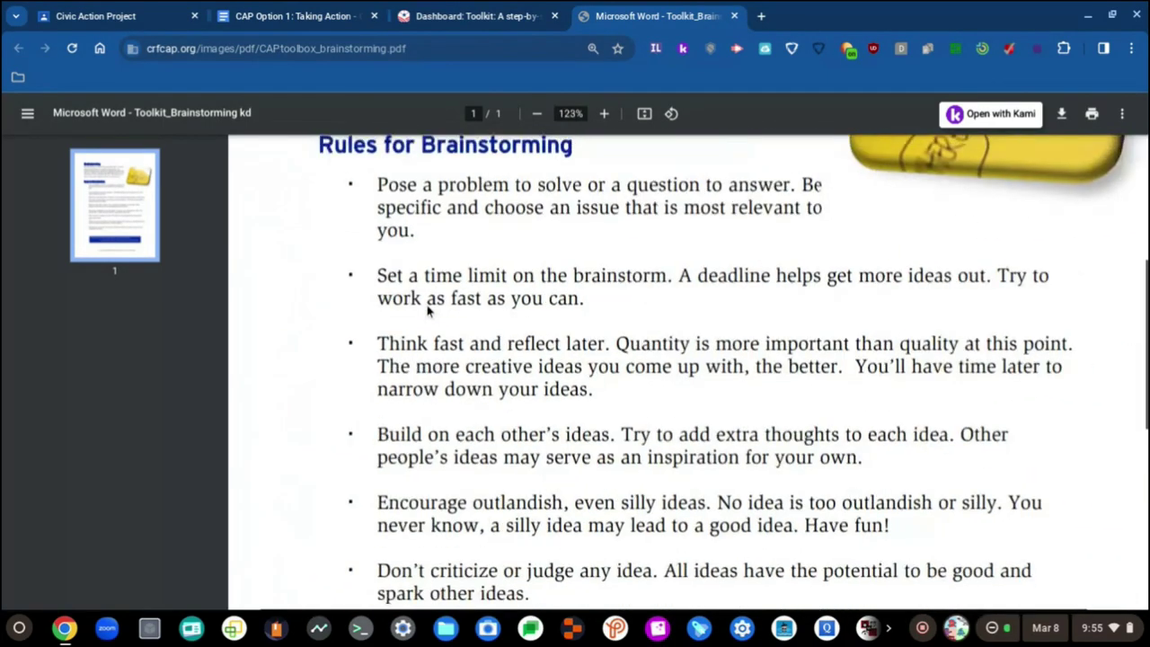
scroll(427, 311, "down", 5)
scroll(428, 311, "down", 5, "ctrl")
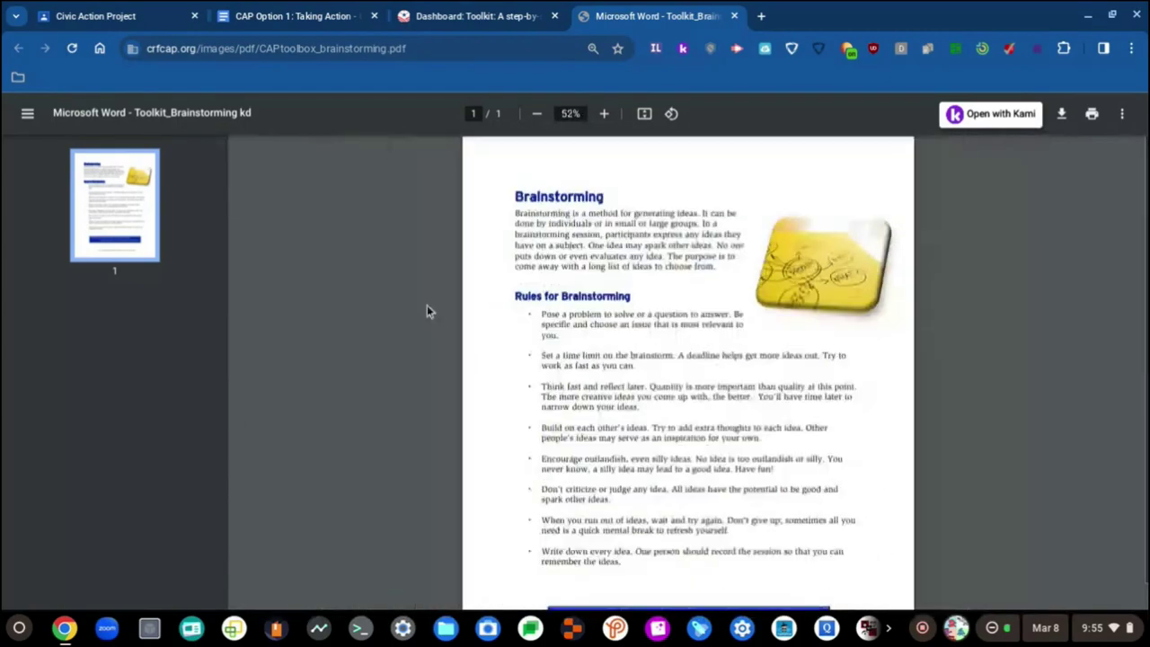
scroll(428, 311, "up", 5, "ctrl")
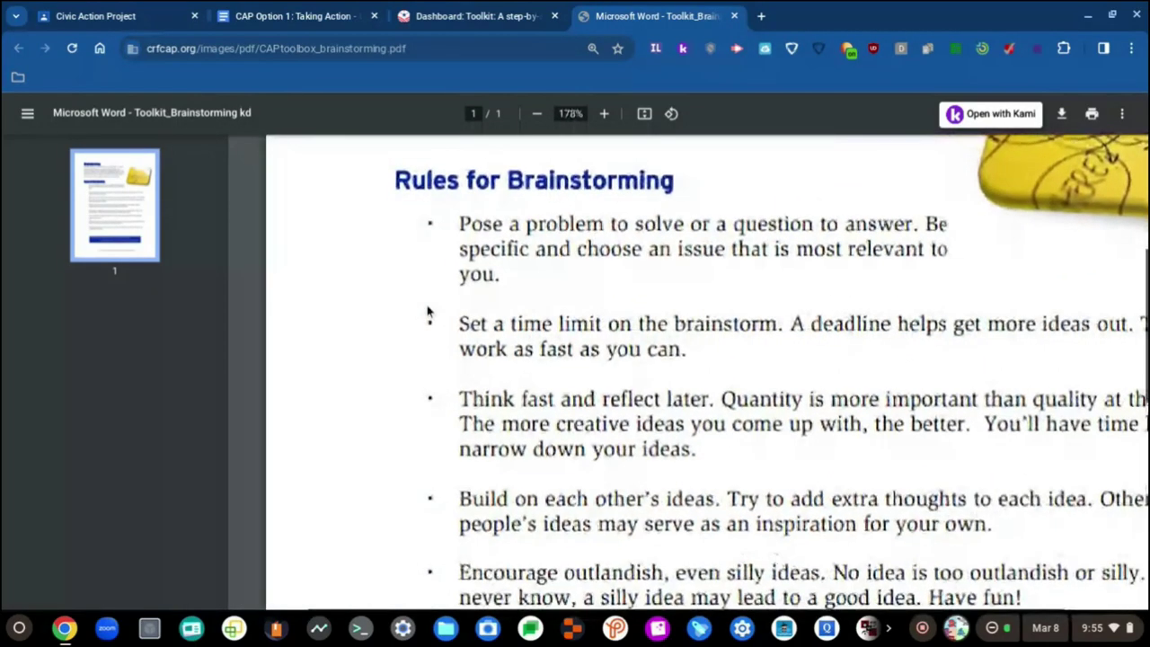
scroll(444, 287, "down", 4)
scroll(446, 285, "down", 2)
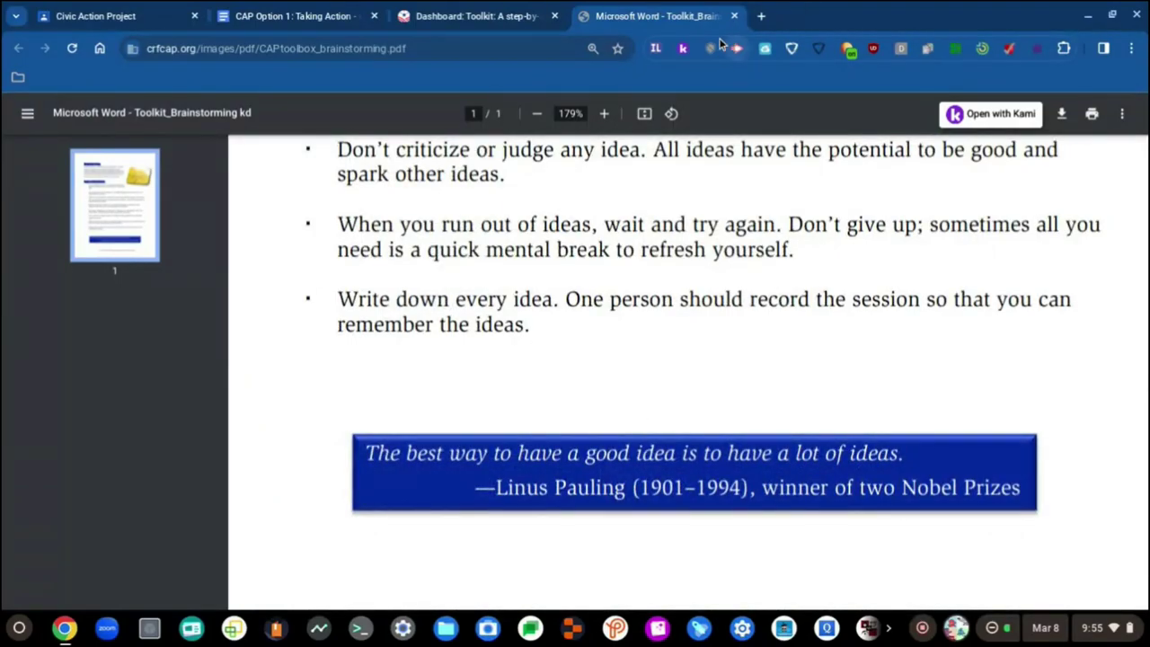
left_click(734, 15)
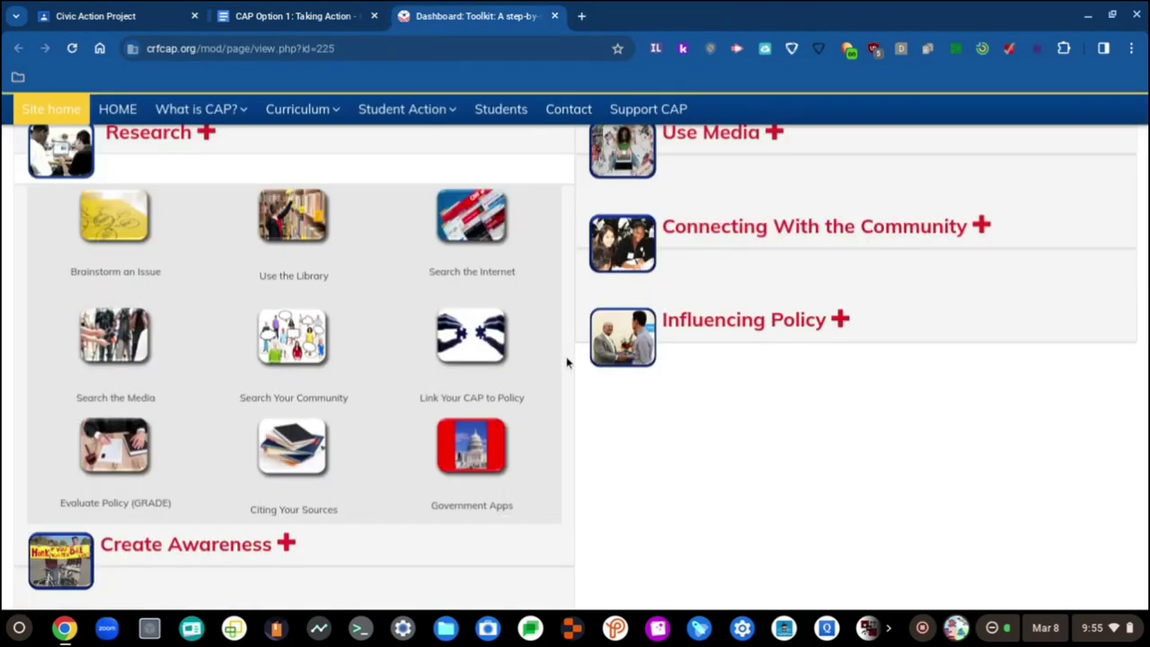
left_click(343, 16)
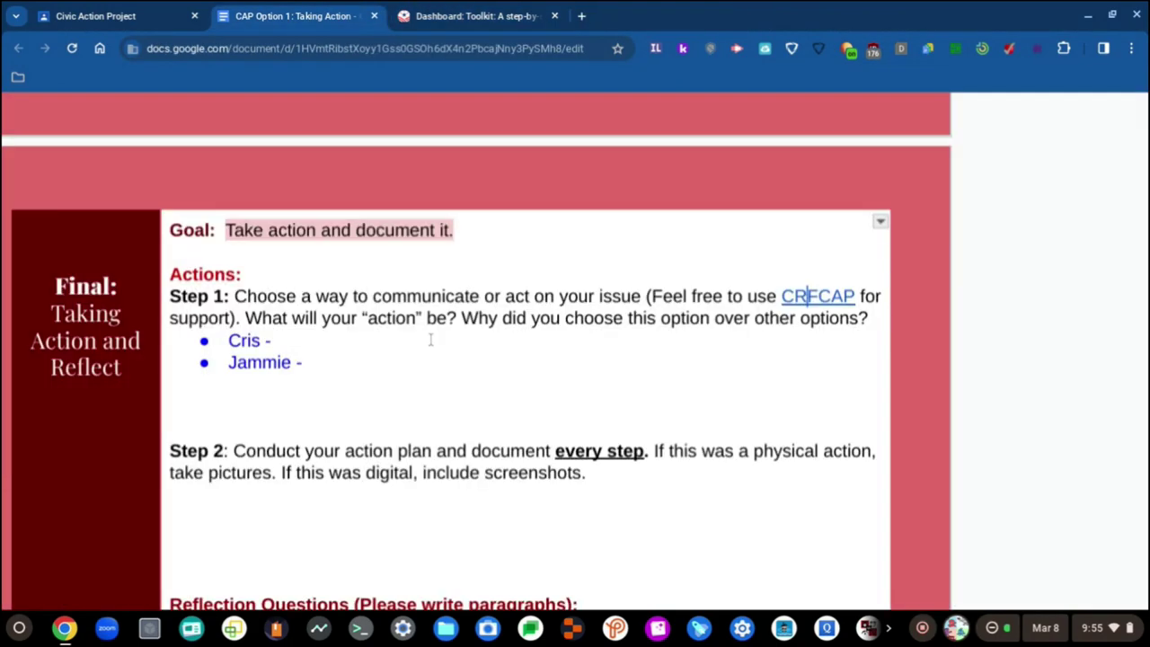
- Fill in the first student's bullet under the Final section's Step 1 with "I heard about how severe this disaster is."
left_click(385, 337)
type("I heard about how")
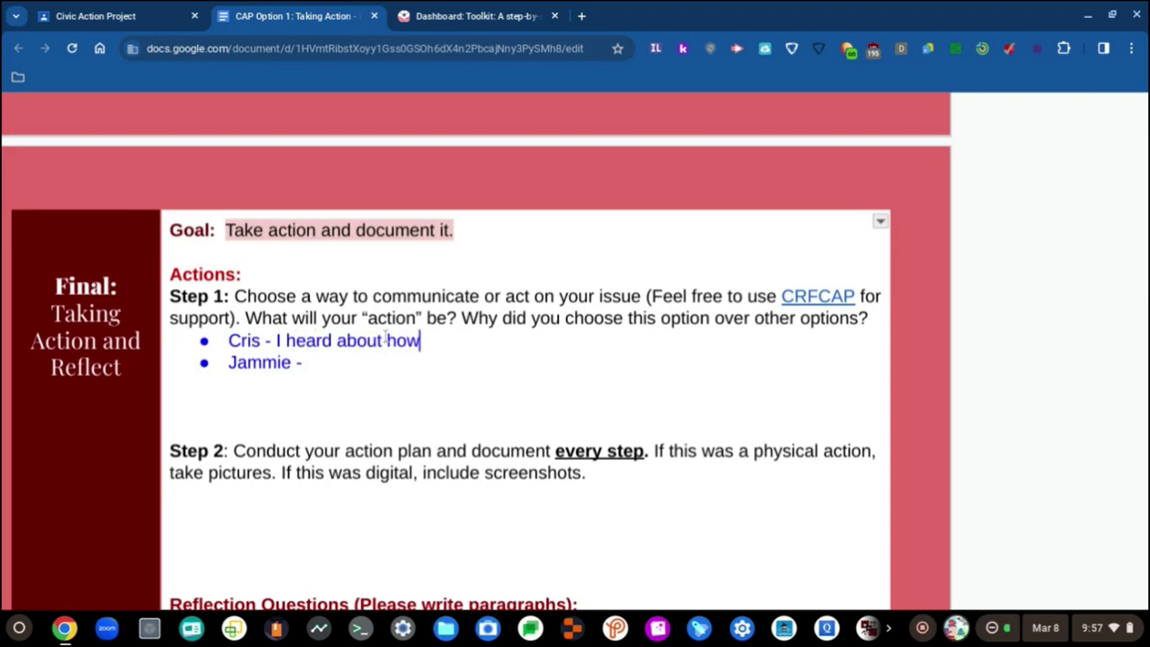
type(" severe ")
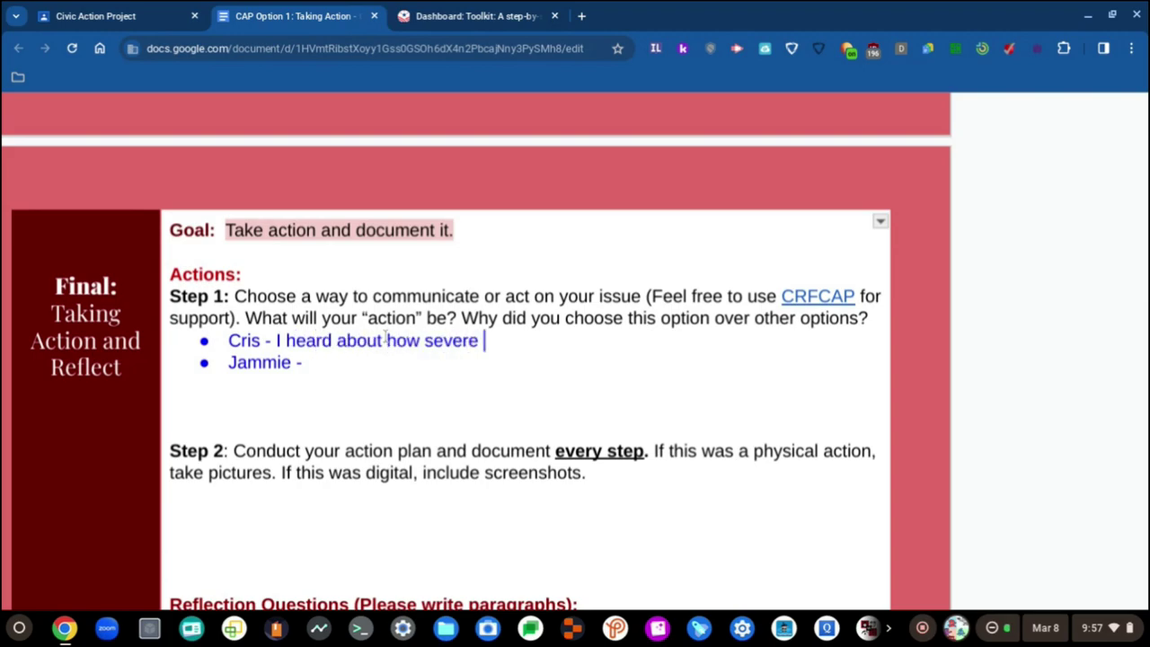
type("this")
type("disaster is")
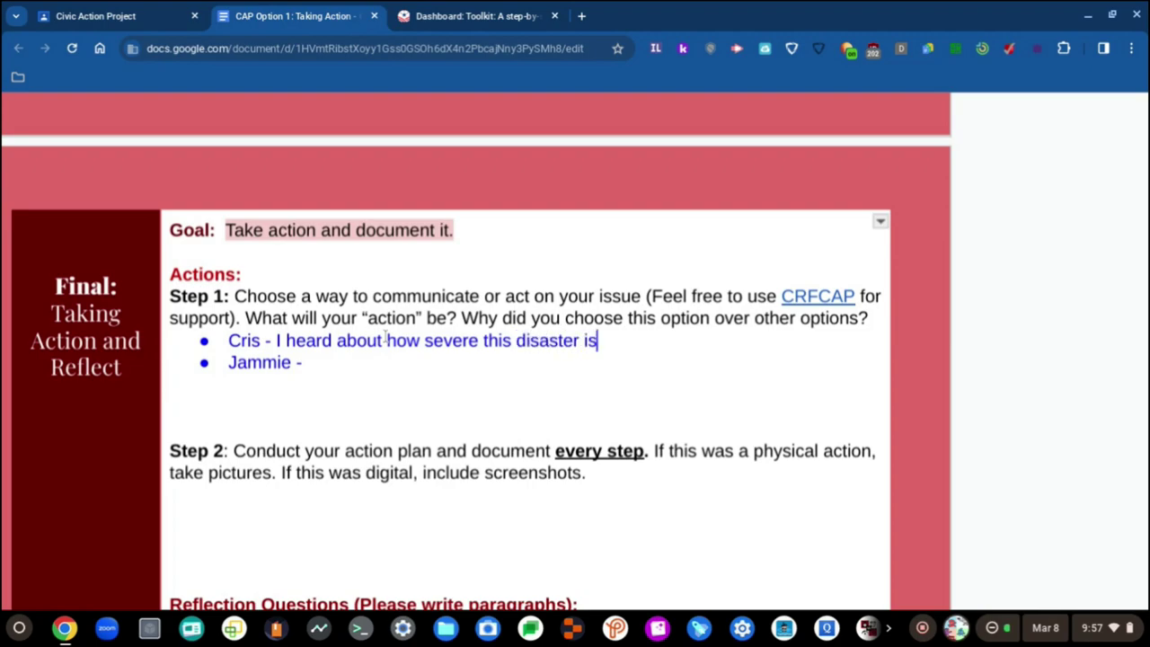
type(".")
- Fill in the second student's bullet under the Final section's Step 1 with "Oh wow, that is really painful to hear!"
left_click(493, 366)
type("Oh wow, ")
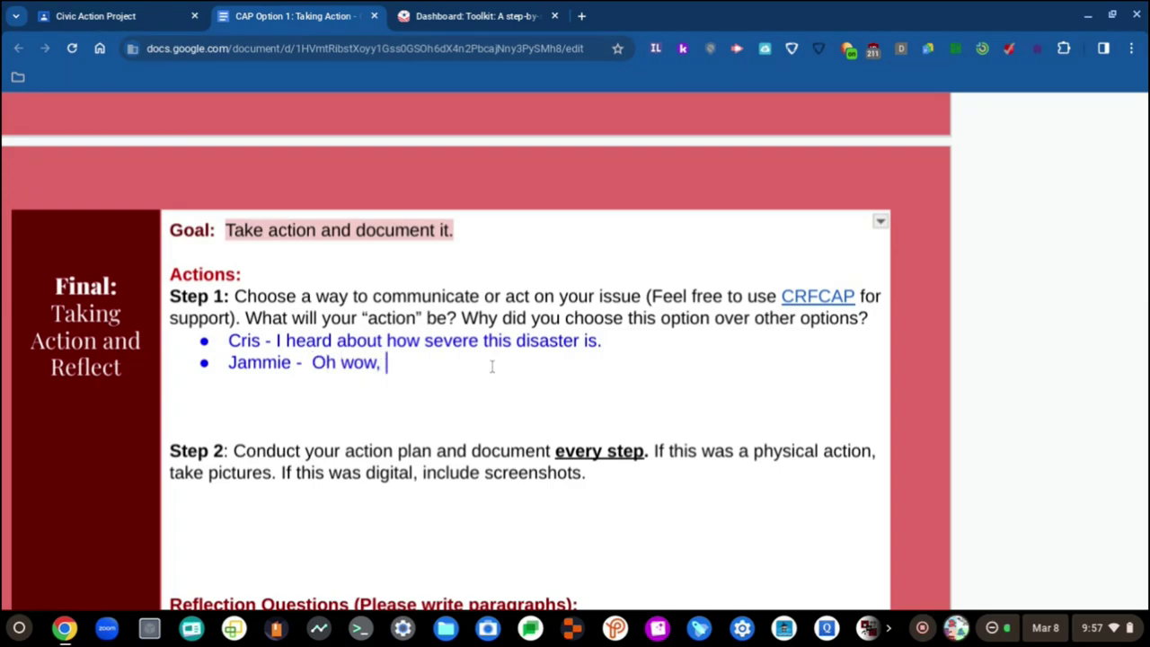
type("that is re")
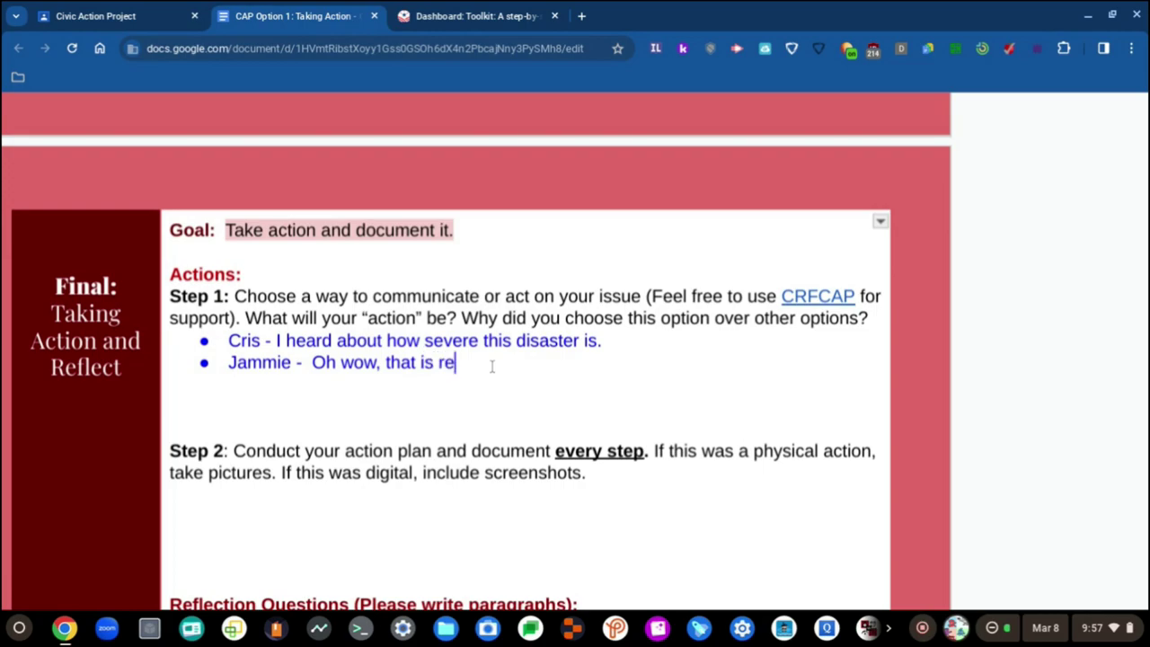
type("ally painfu")
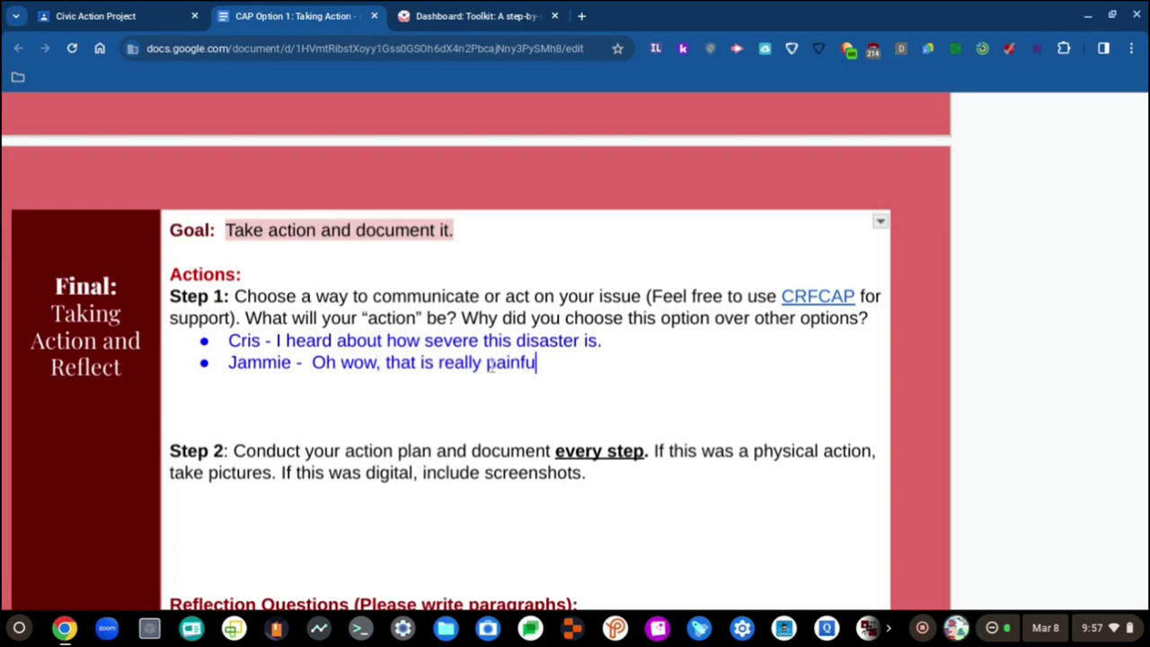
type("l to hear.")
key("BackSpace")
type("!")
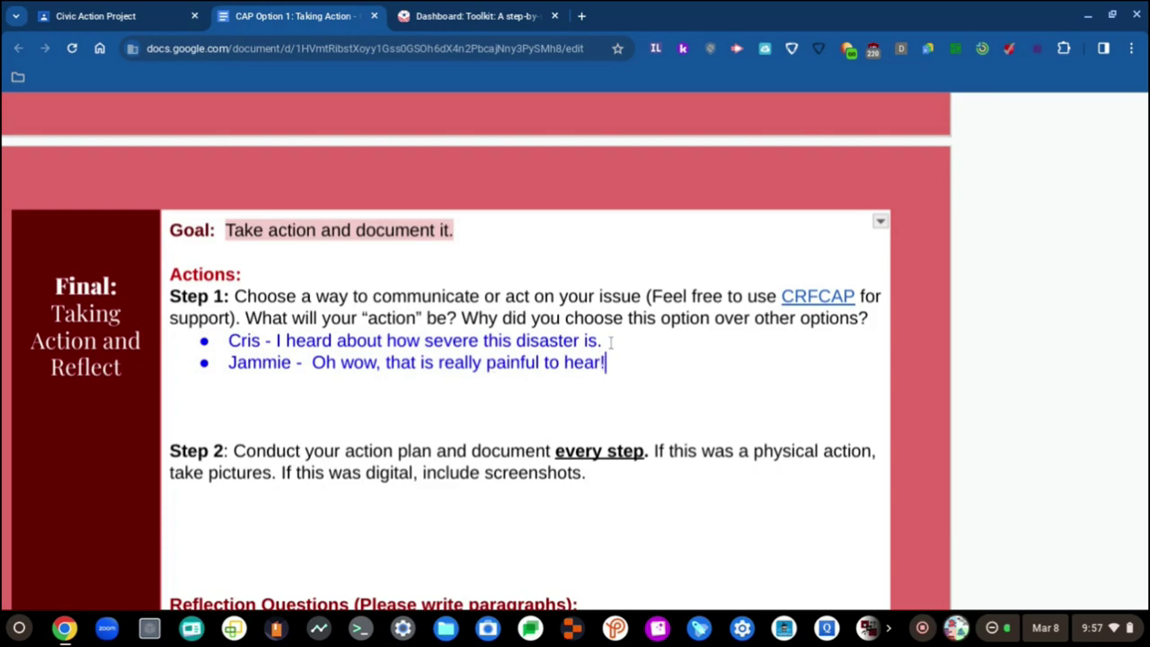
- Add a third bullet under the Final section's Step 1: "My Action will be about talking about the Acid Rain issue and then trying to solve it."
scroll(696, 344, "down", 1)
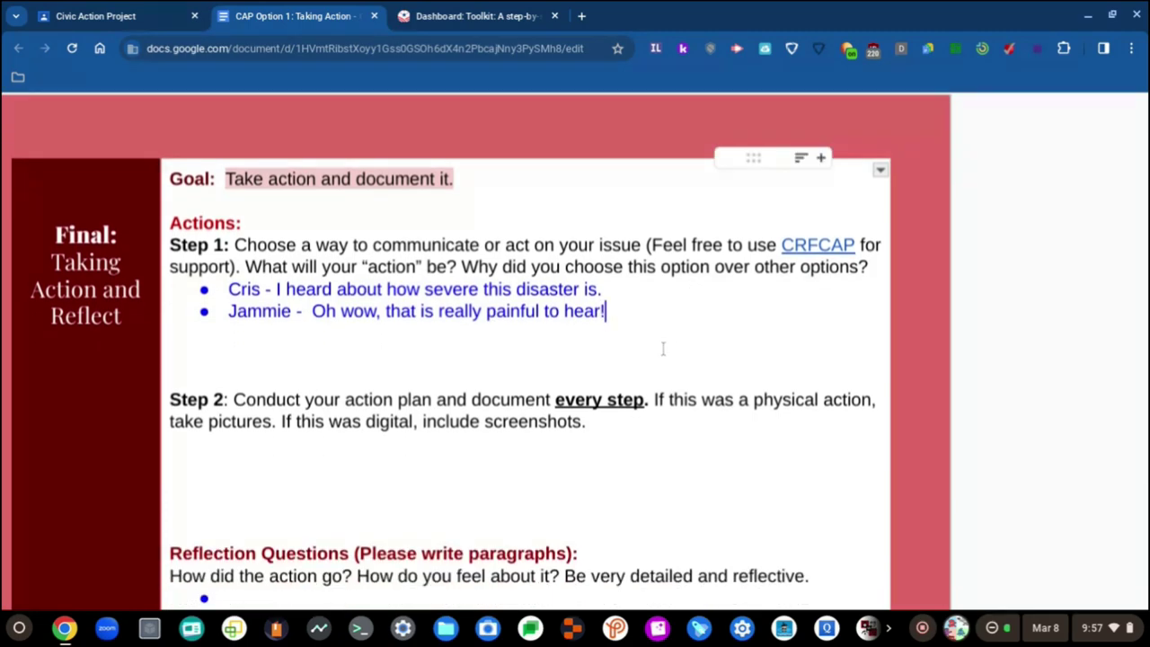
key("Return")
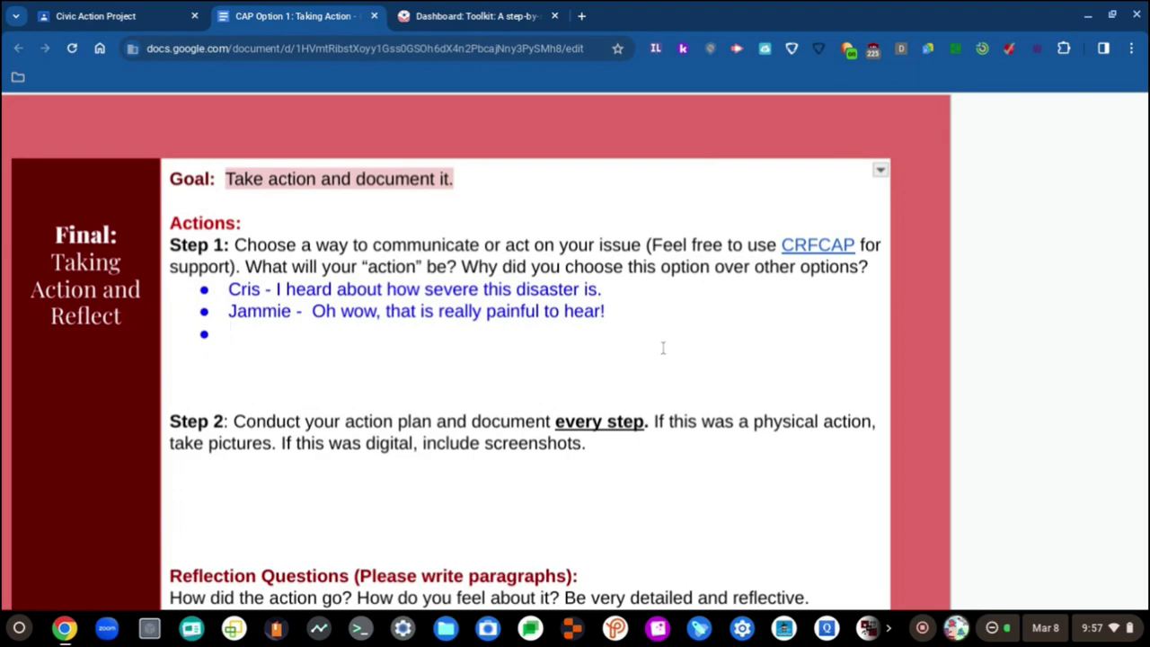
left_click(134, 16)
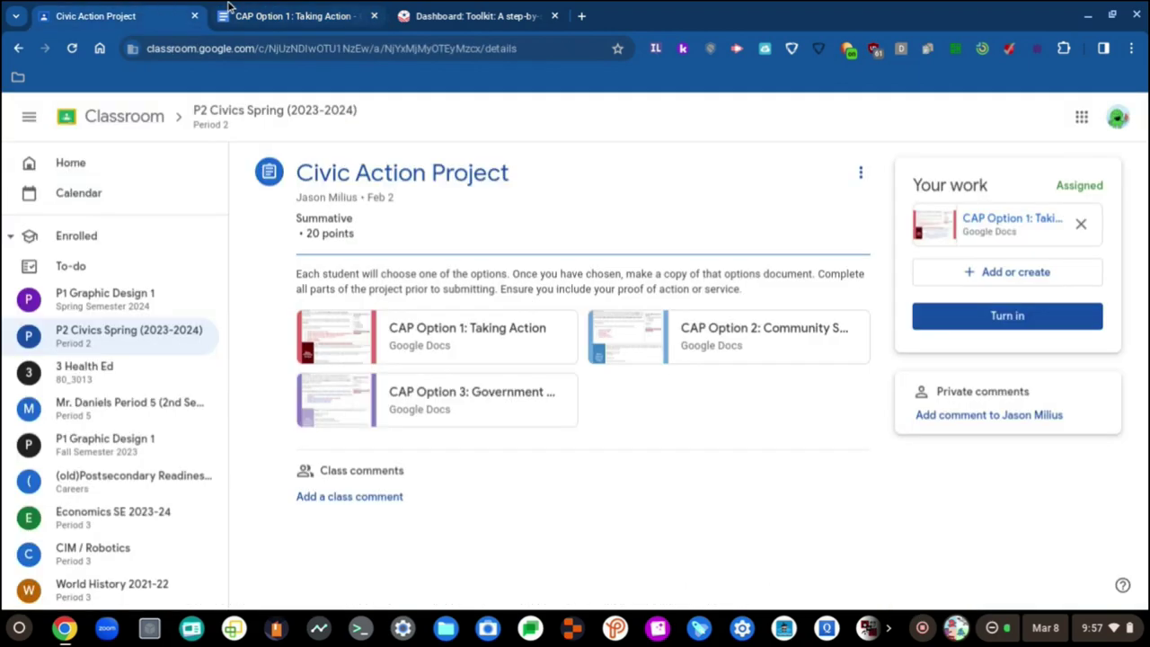
left_click(232, 12)
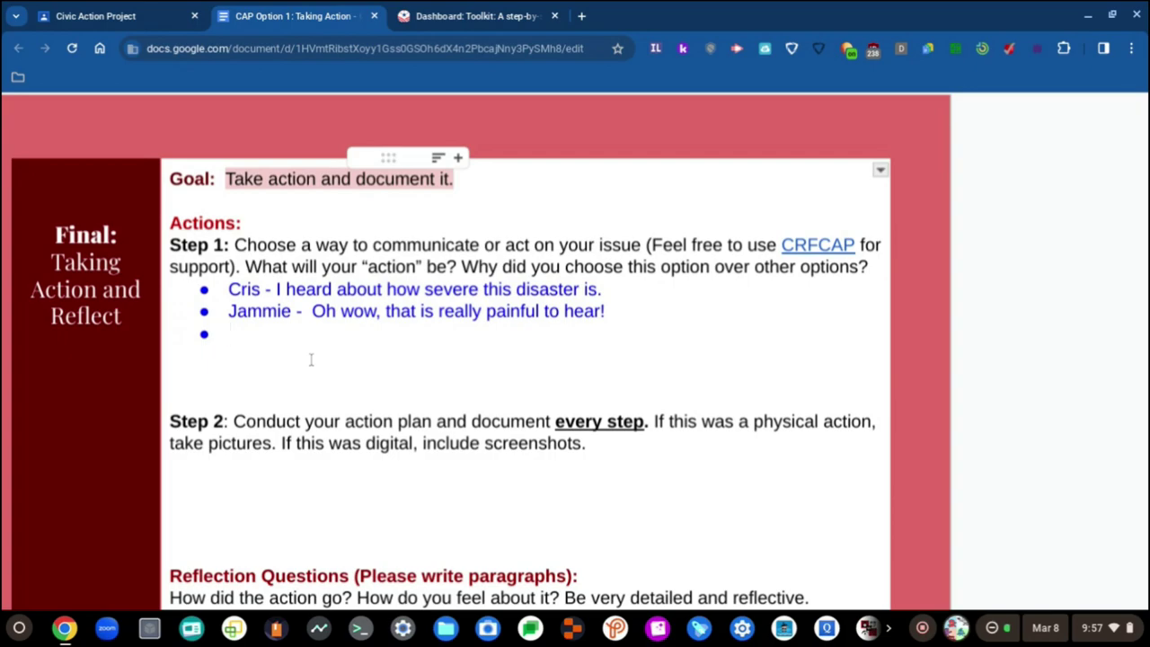
type("My a")
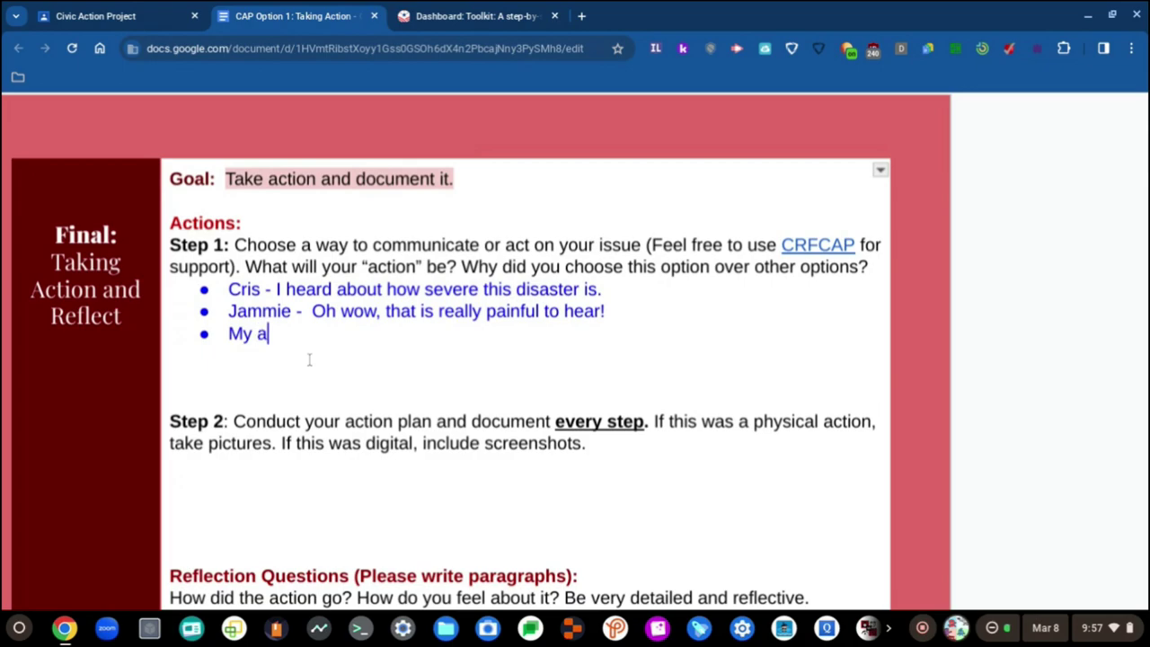
key("BackSpace")
type("Action wi")
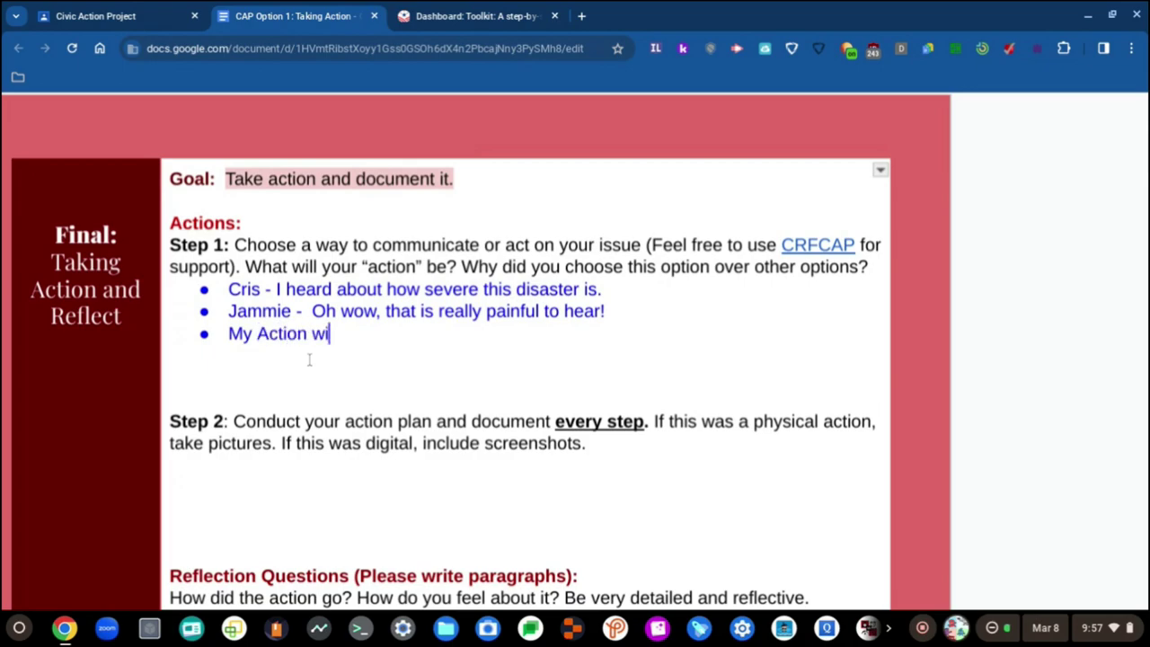
type("ll be about ")
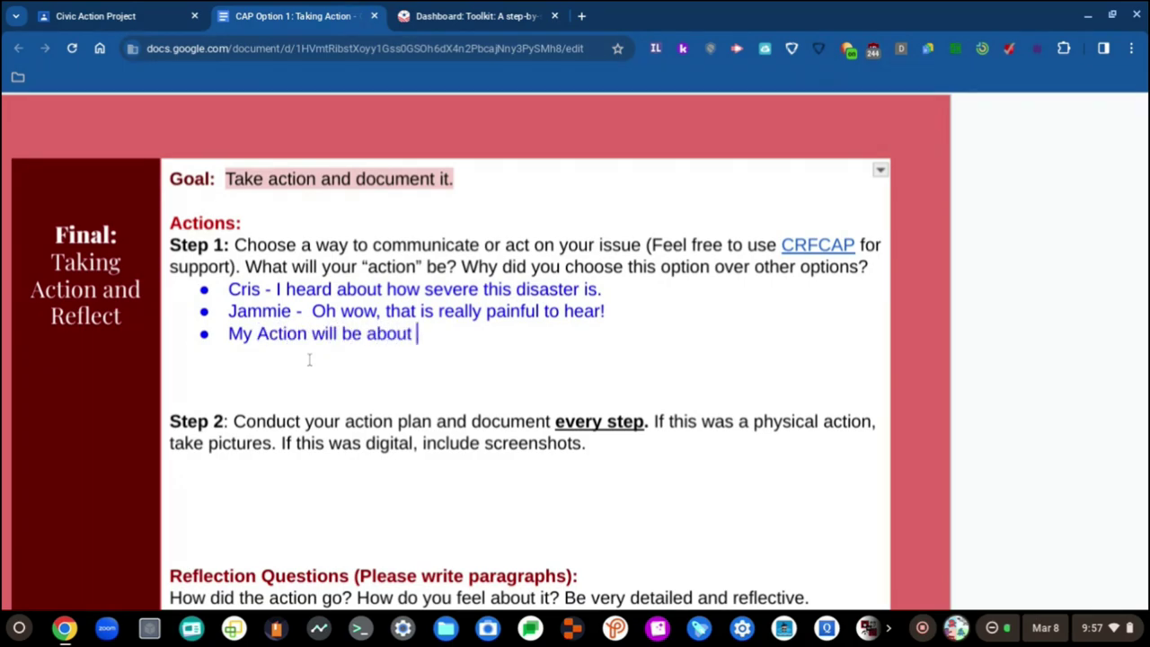
type("talking about the ")
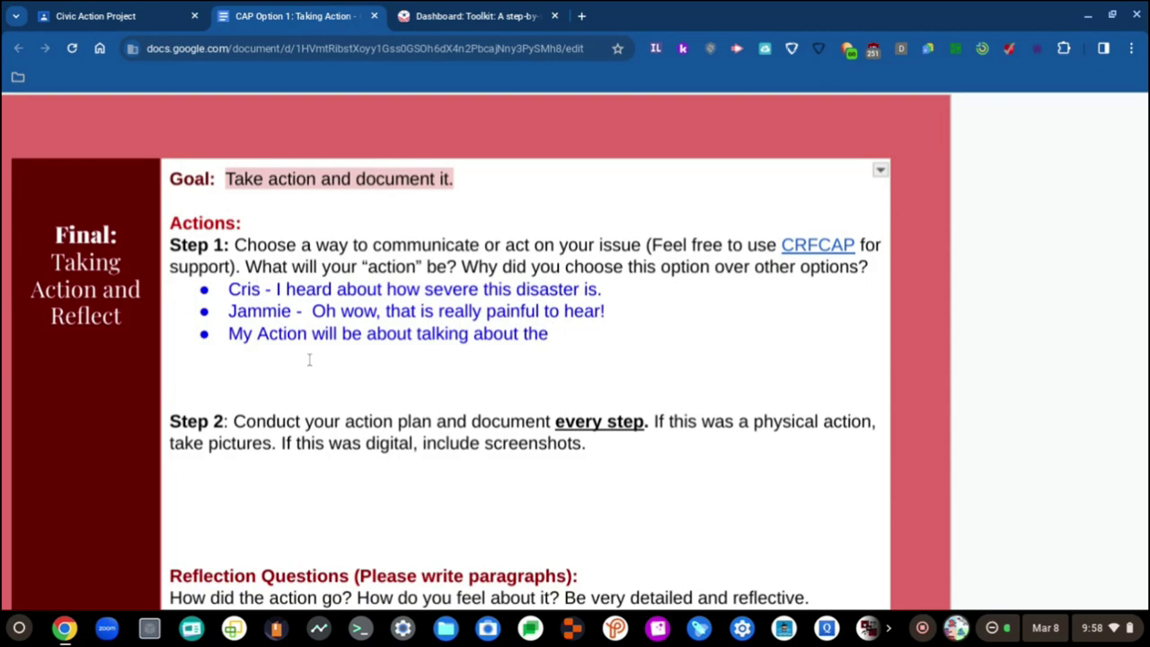
type("Acid Rain issu")
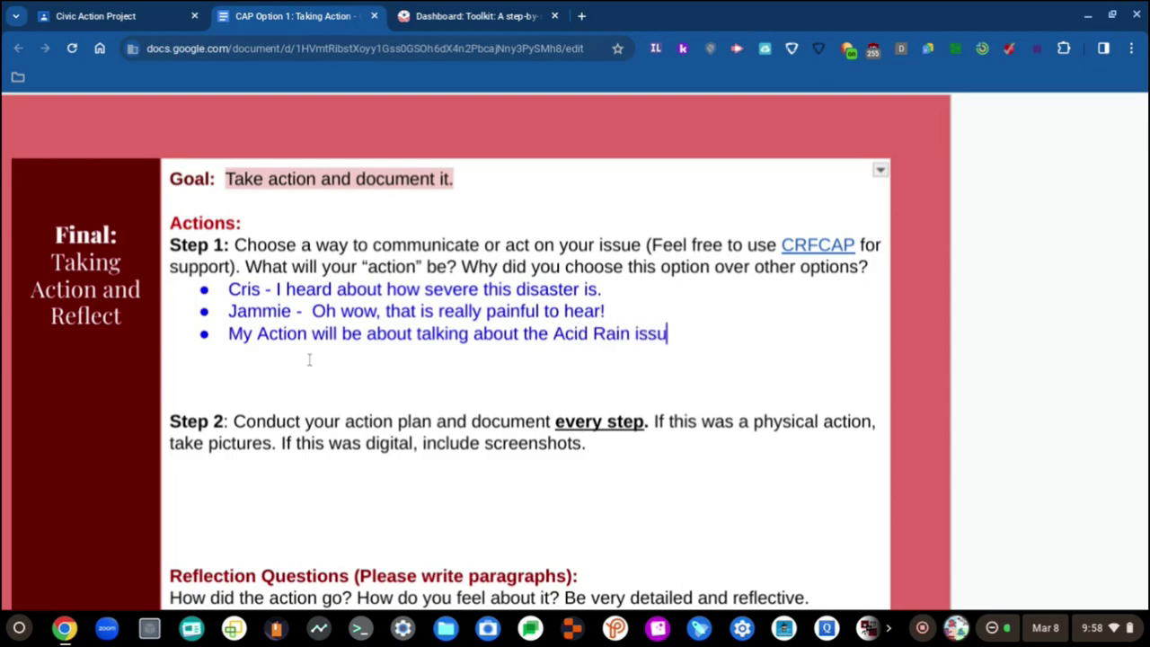
type("e and then try")
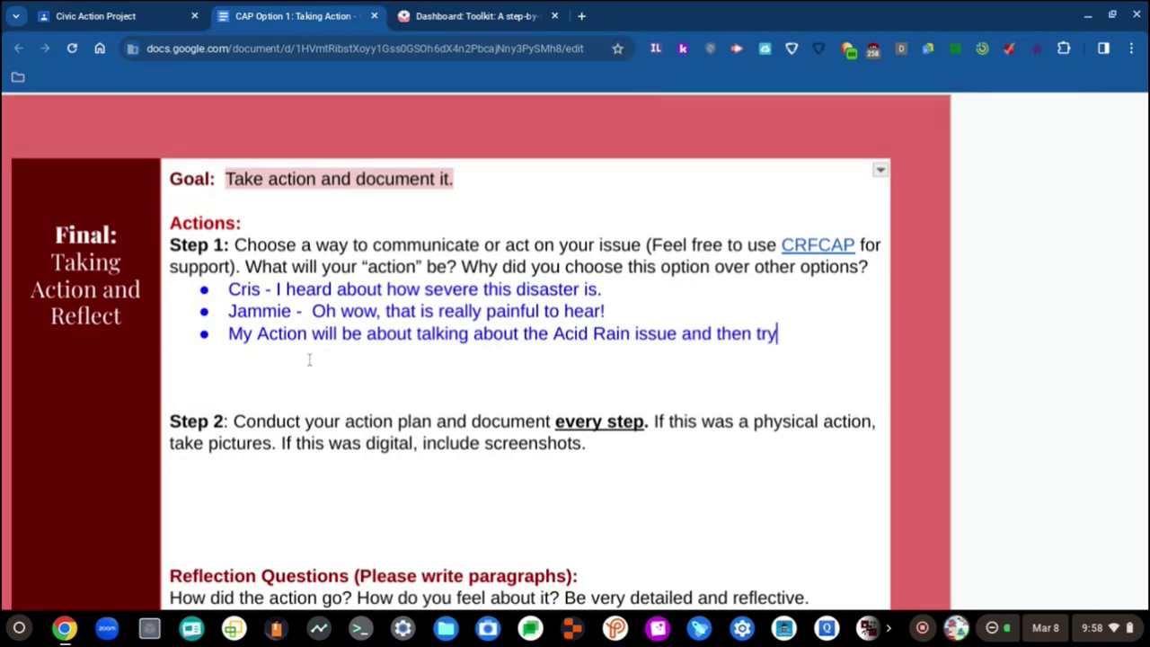
type("ing to solvve")
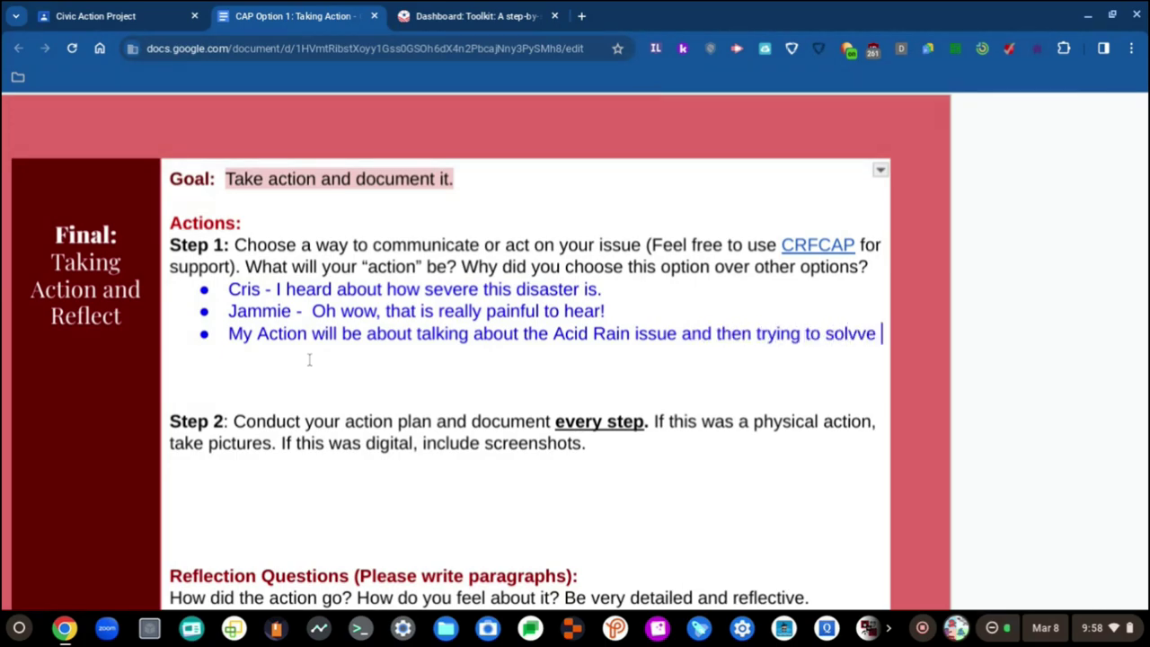
key("BackSpace")
key("BackSpace")
type("e it.")
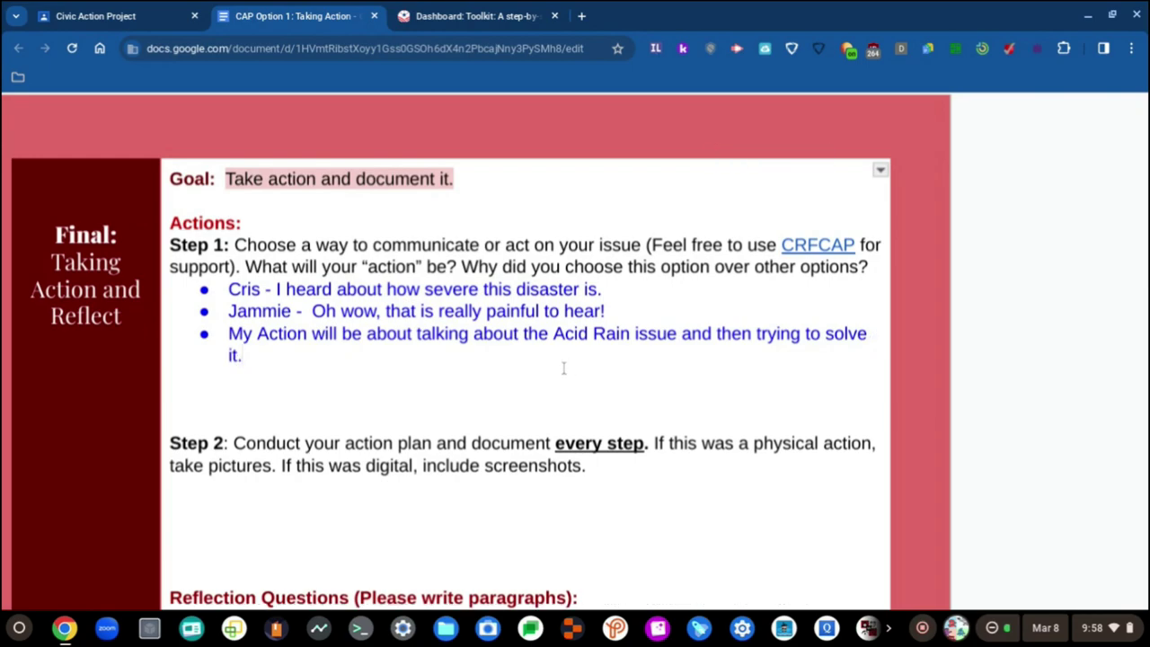
- Read the Final section's Step 2 instructions and the reflection questions, placing the cursor on the blank line below Step 2
scroll(564, 368, "down", 3)
scroll(564, 368, "up", 1)
left_click(308, 293)
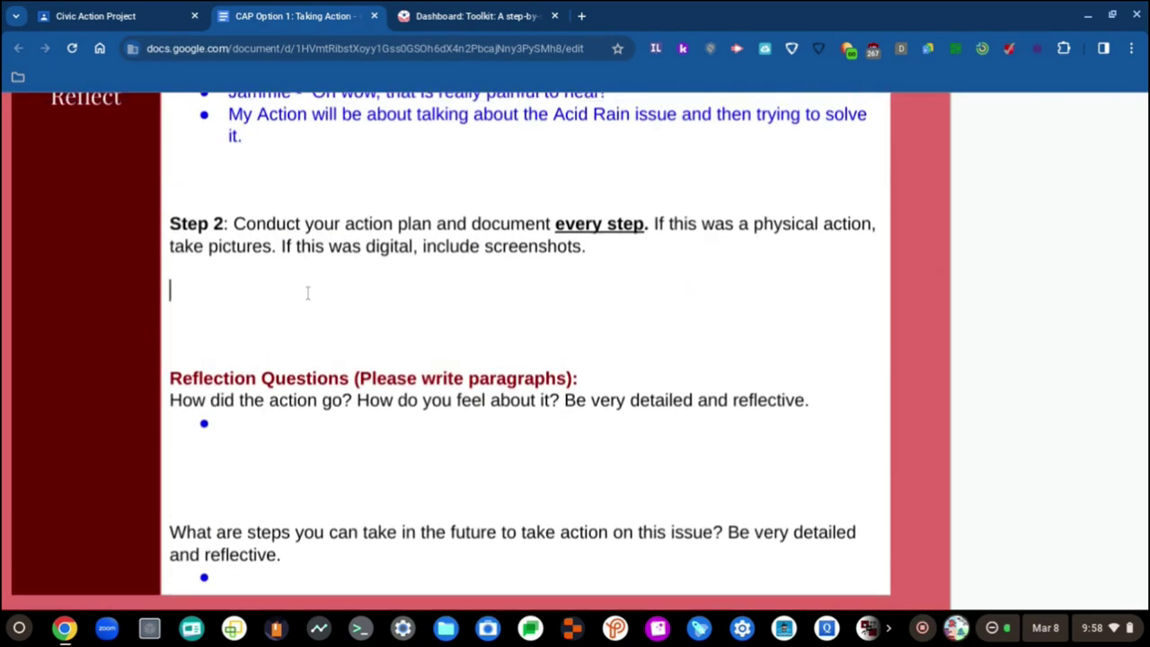
scroll(459, 282, "down", 10)
key("Escape")
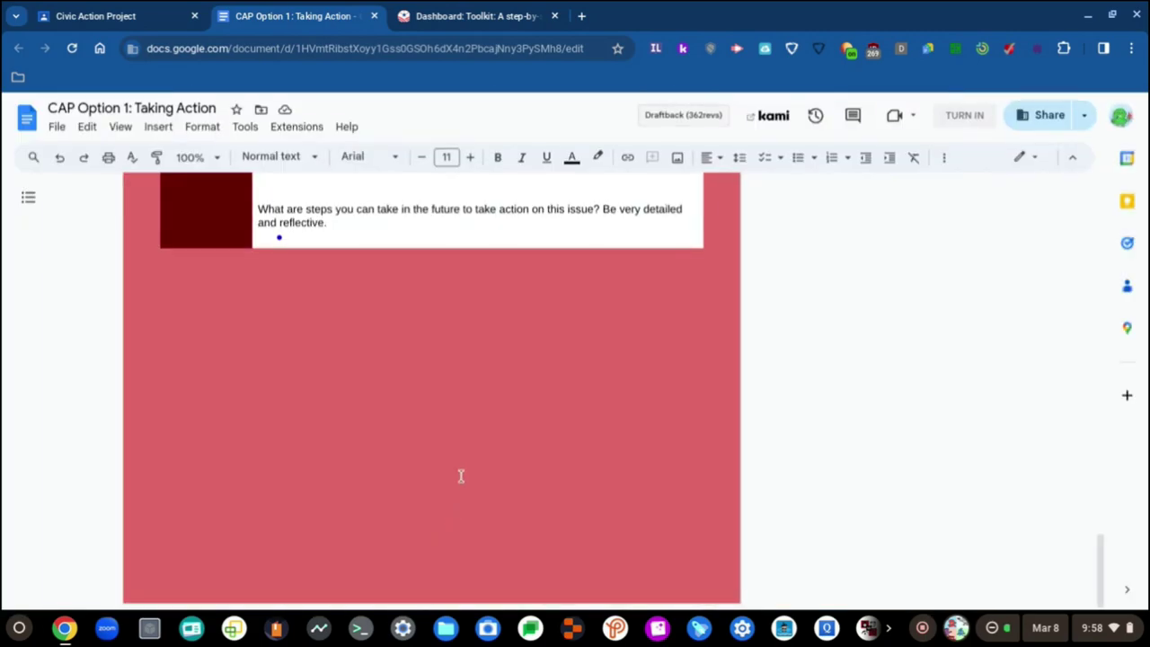
scroll(462, 483, "up", 4)
scroll(459, 476, "down", 2)
scroll(459, 475, "up", 2)
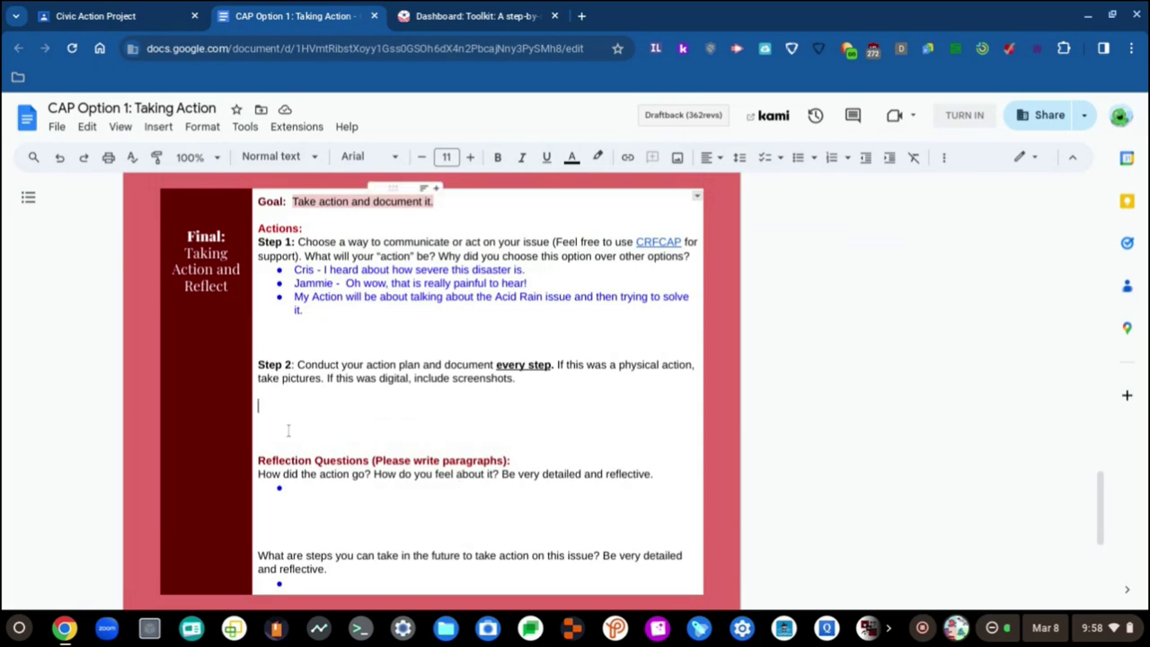
key("ctrl+shift+f")
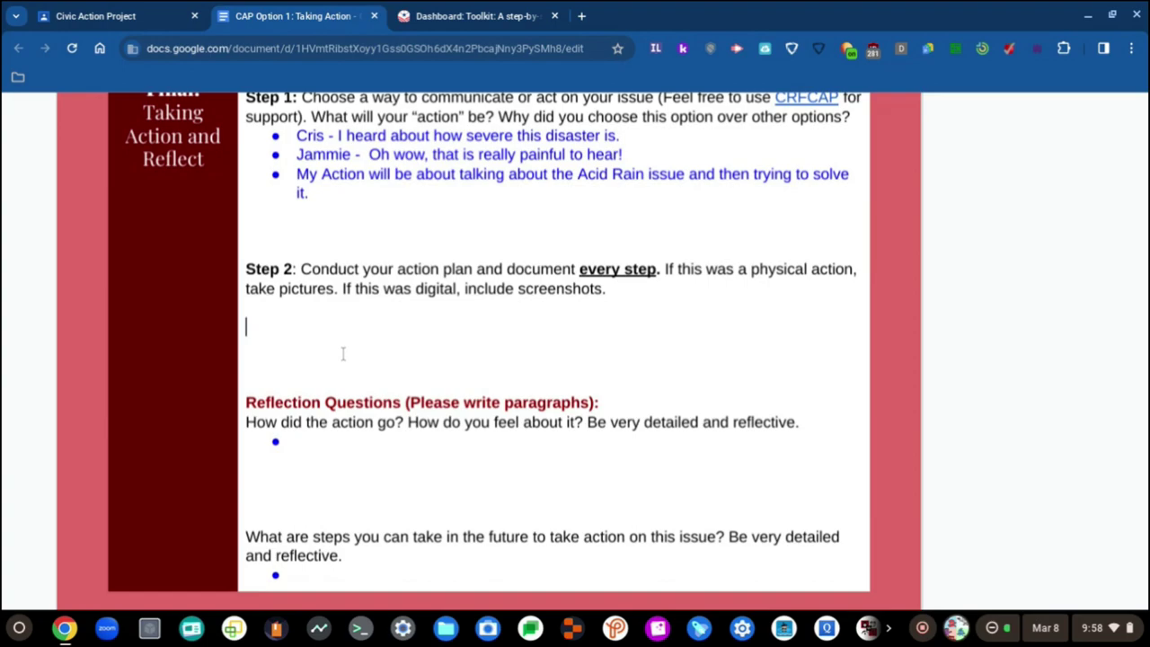
scroll(342, 353, "up", 2)
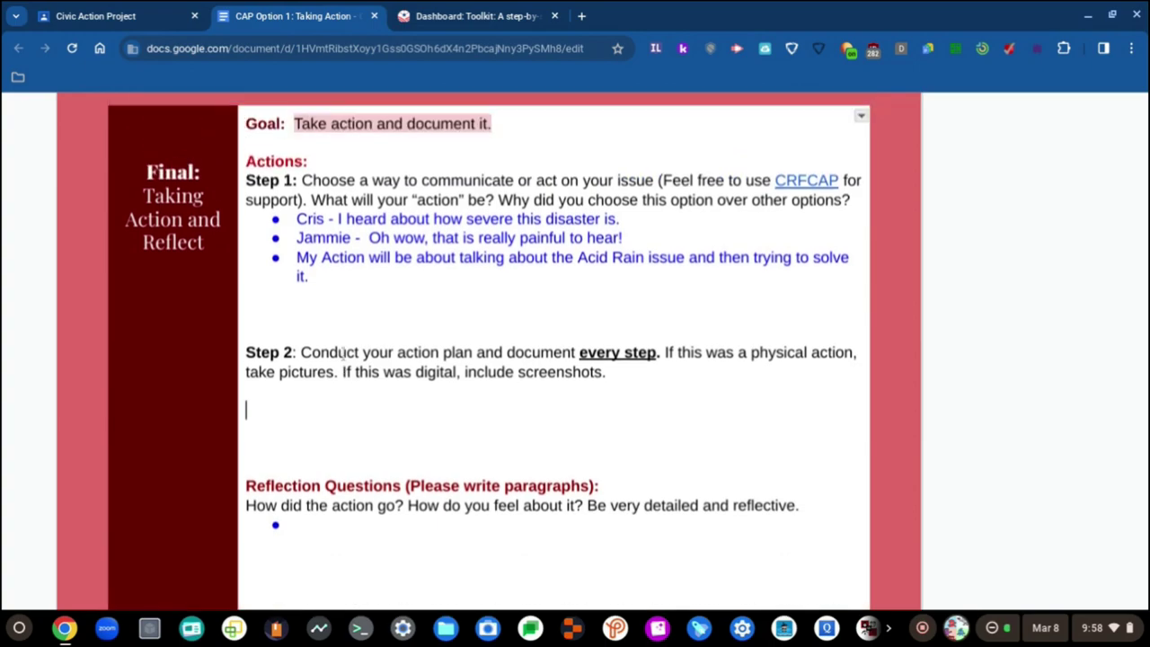
- Check the CRFCAP toolkit page from its beginning and close it
left_click(515, 10)
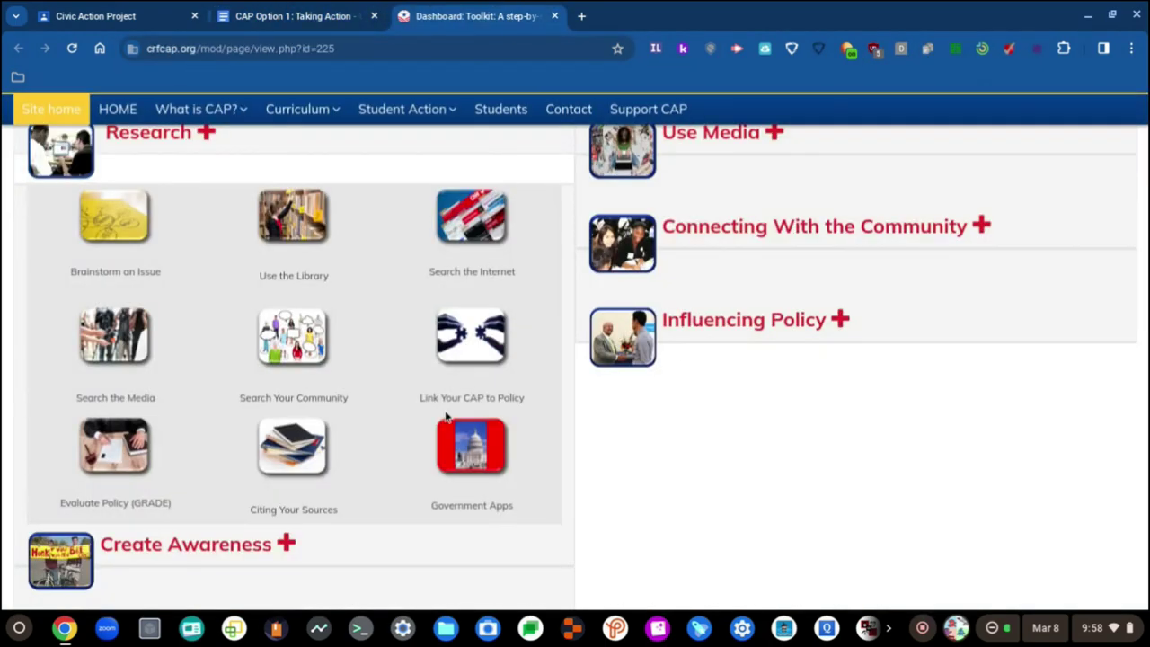
scroll(447, 416, "up", 3)
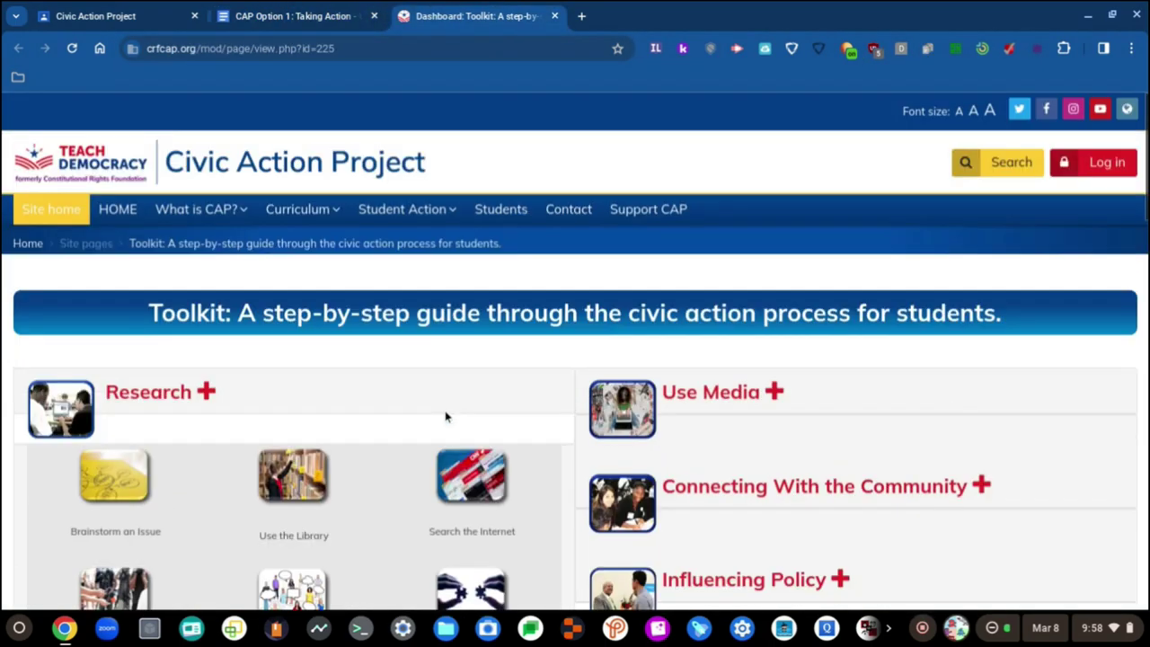
left_click(555, 15)
- Open the Classwork page of the P2 Civics Spring (2023-2024) class in Google Classroom
left_click(121, 14)
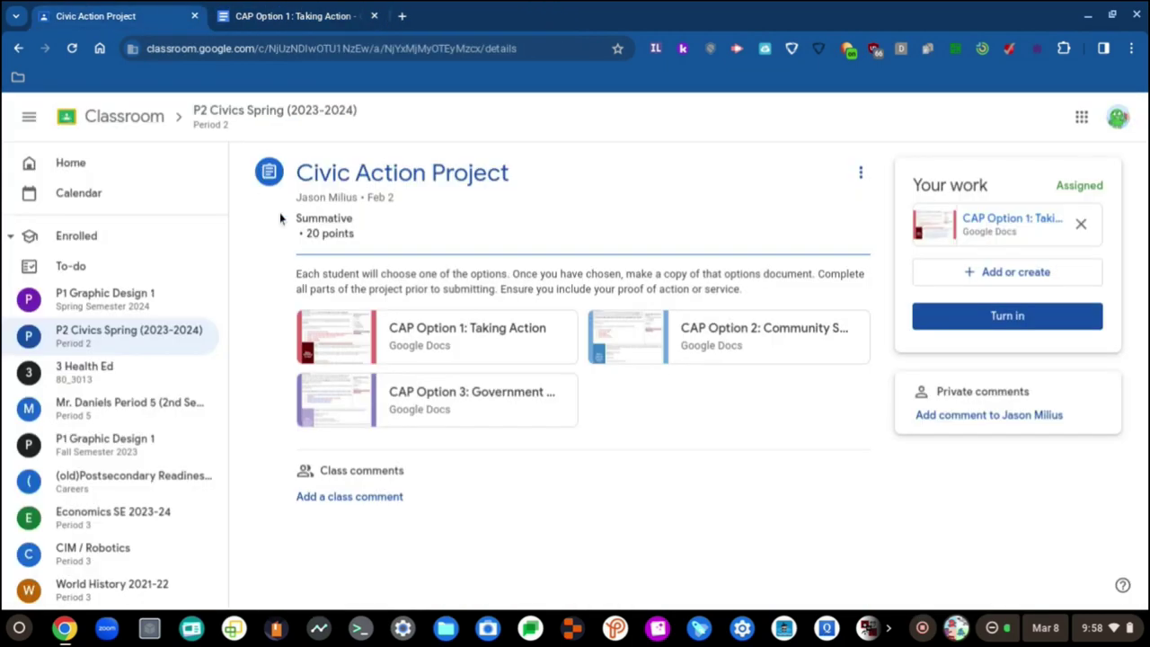
left_click(294, 124)
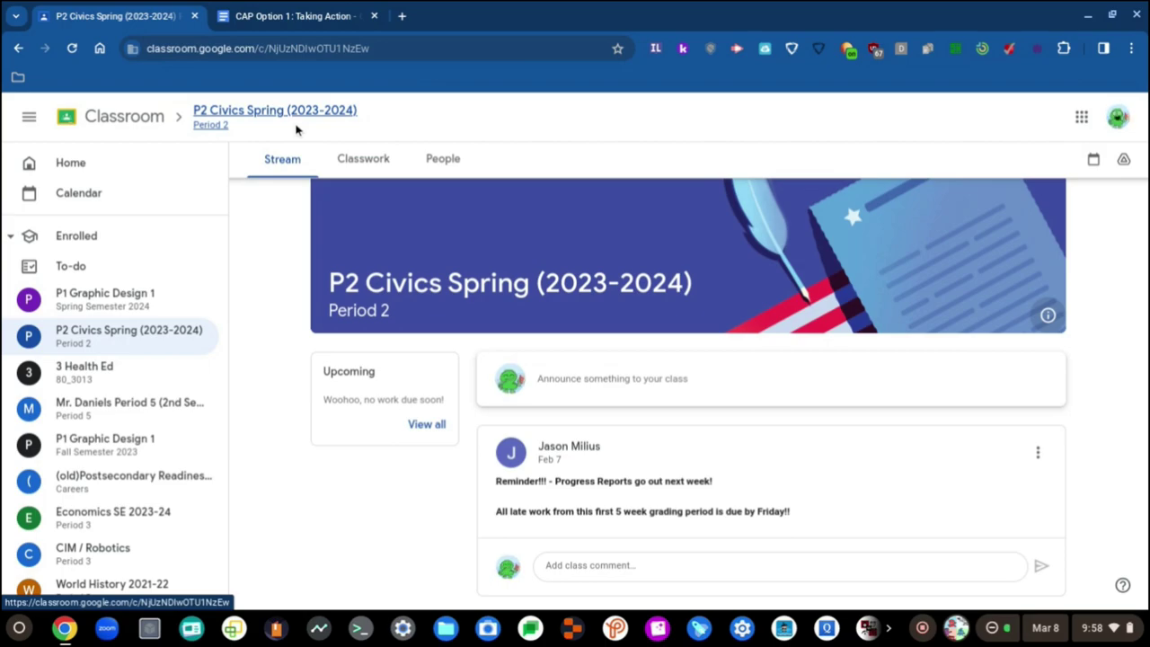
left_click(358, 167)
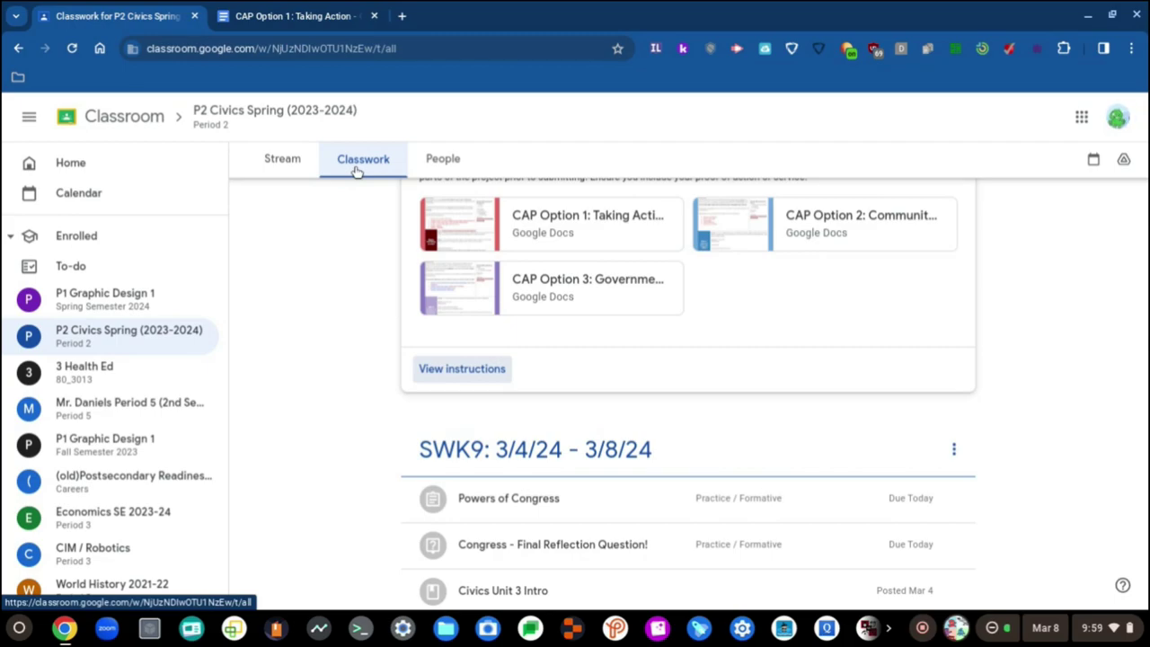
- Create a new blank Google Slides presentation in its own browser tab through slides.google.com/create
left_click(402, 15)
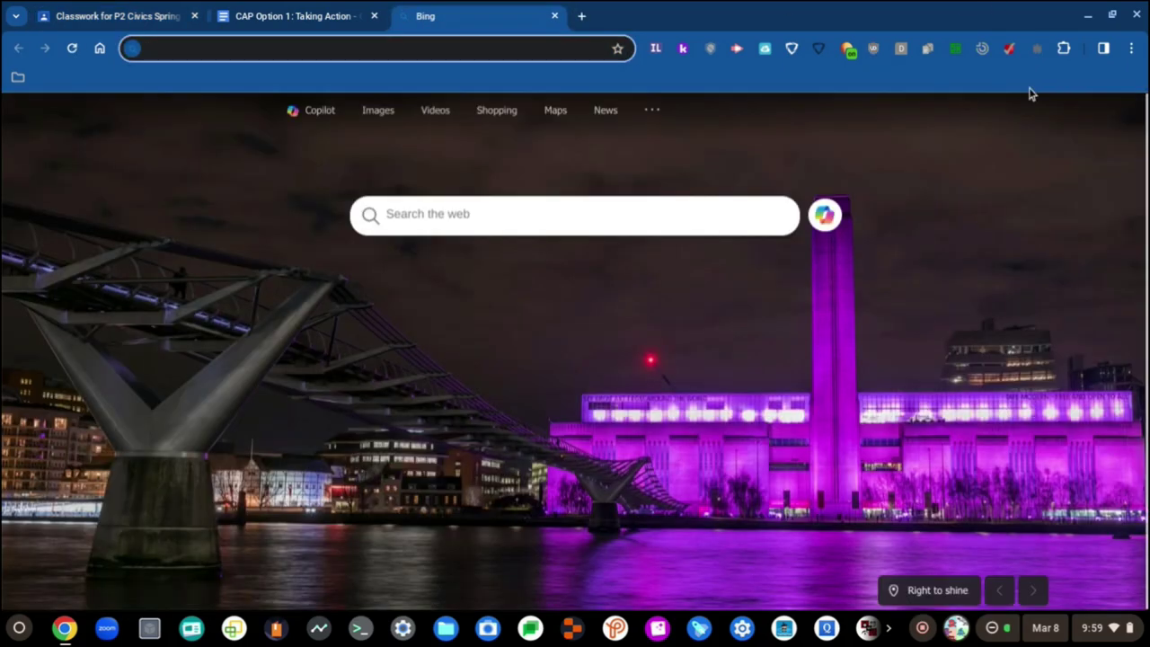
left_click(305, 16)
left_click(467, 16)
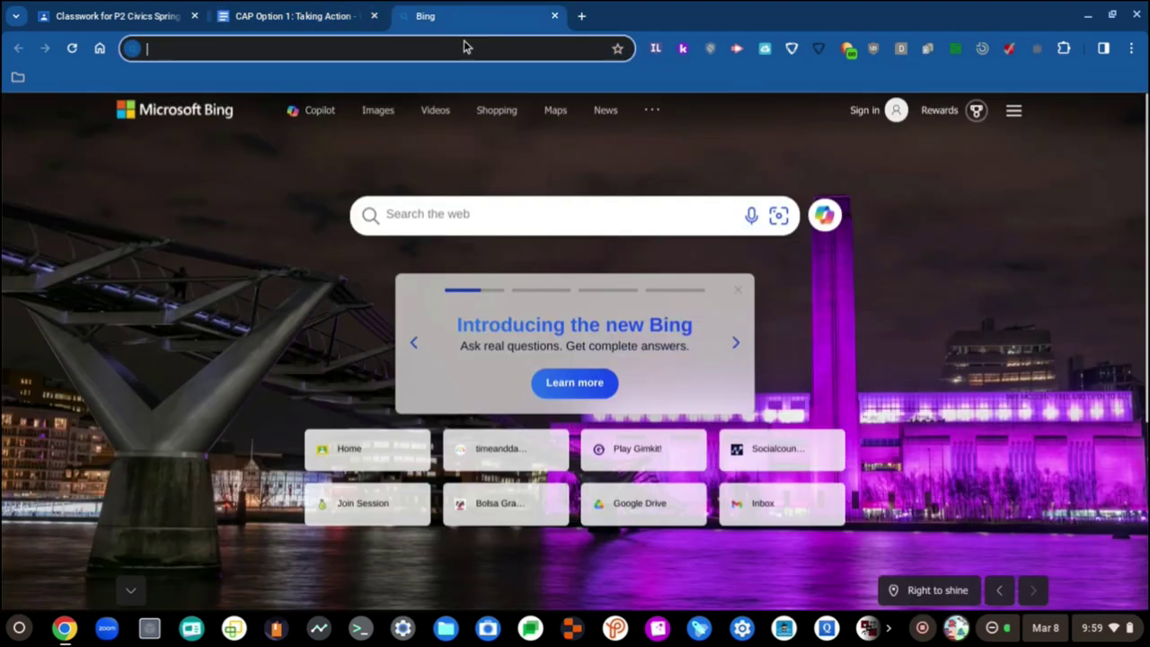
type("slides")
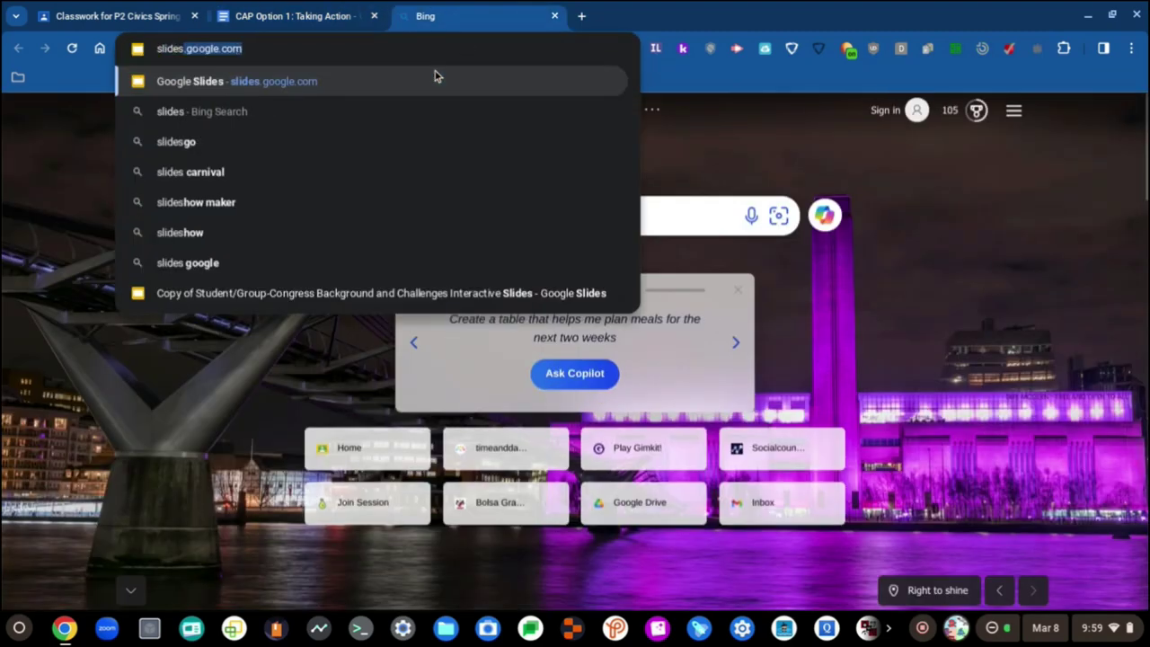
key("Right")
type("/create")
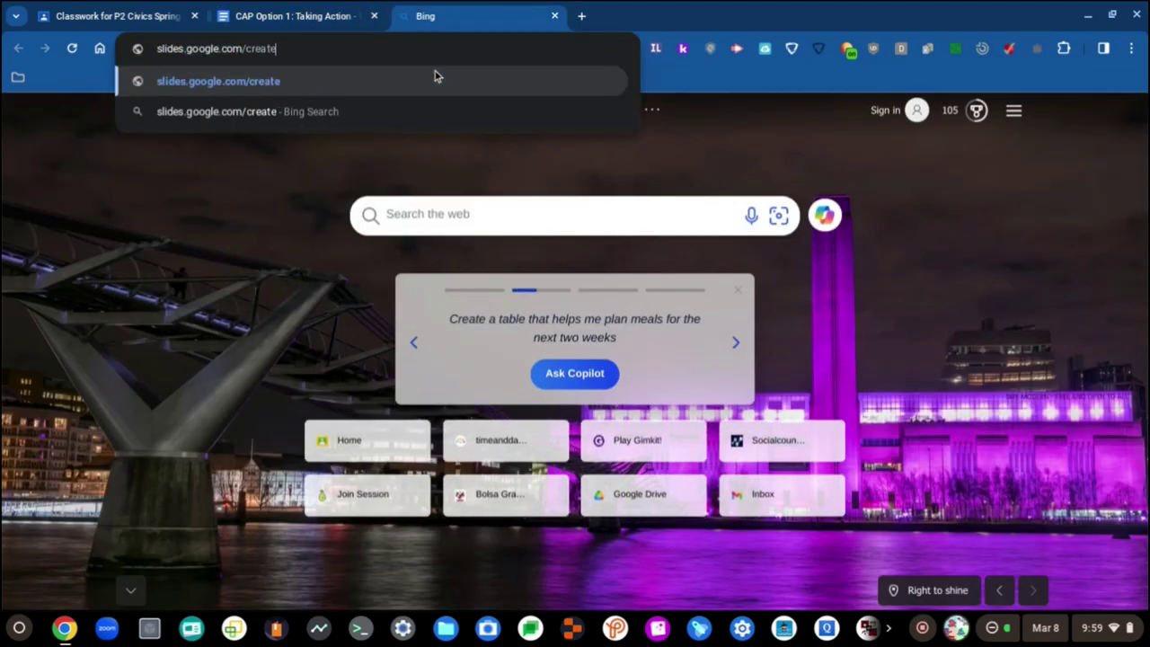
key("Return")
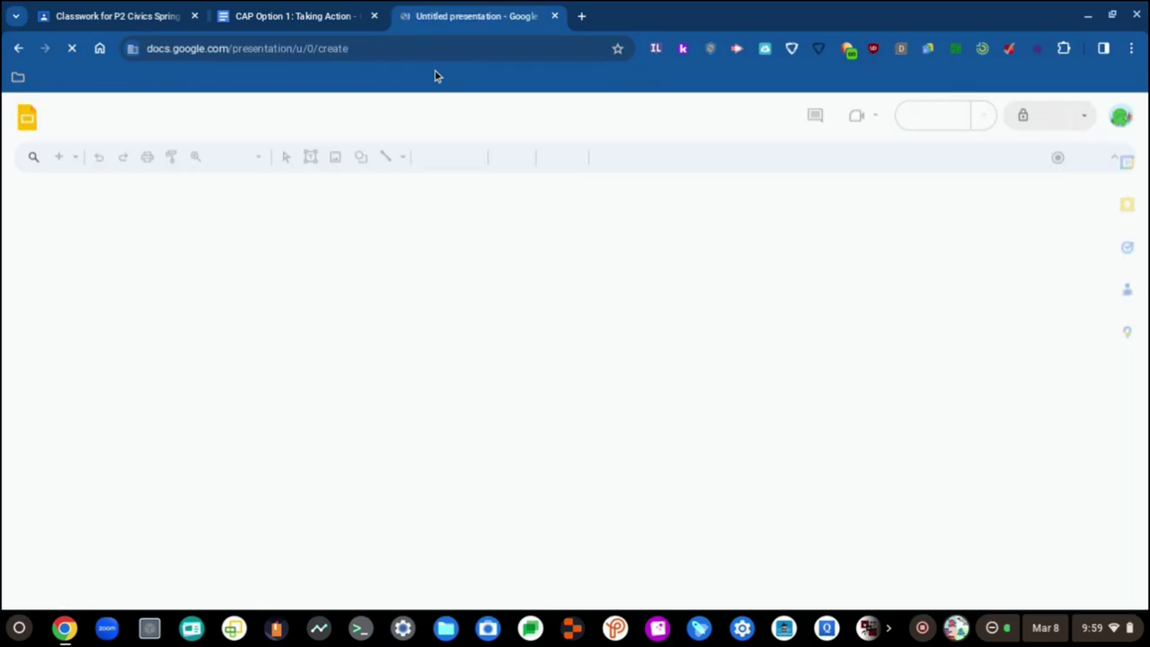
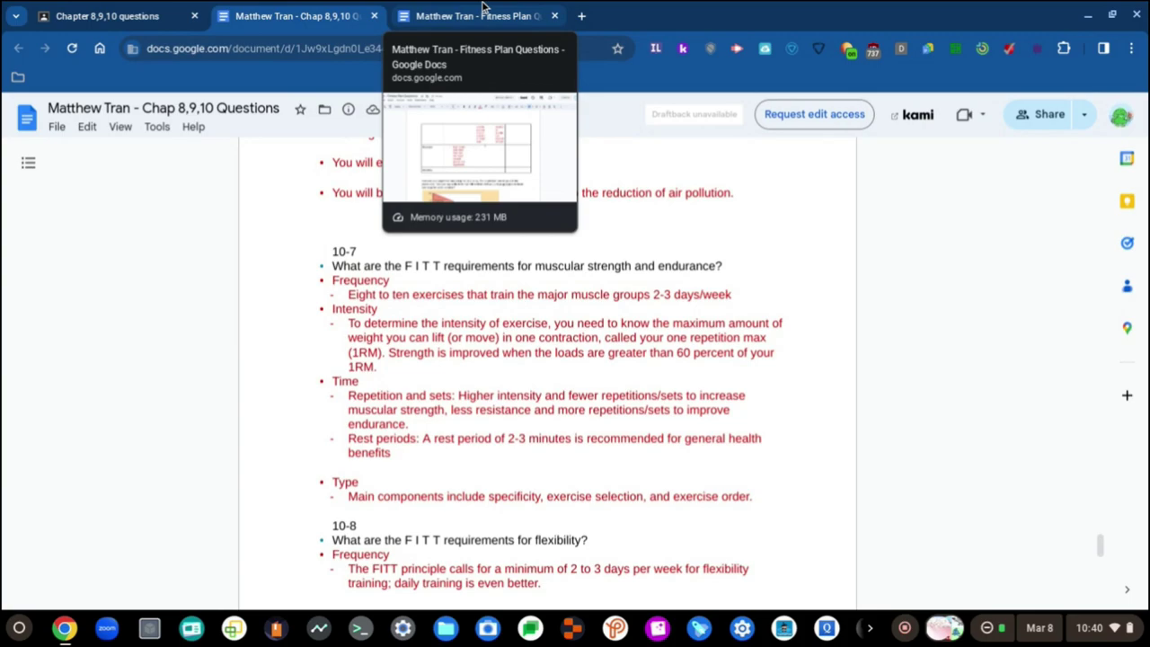
- In the Fitness Plan Questions table, begin the Muscular row's intensity answer with "To determine the intensity of exercise," copied from answer 10-7
left_click(482, 13)
type("To deter")
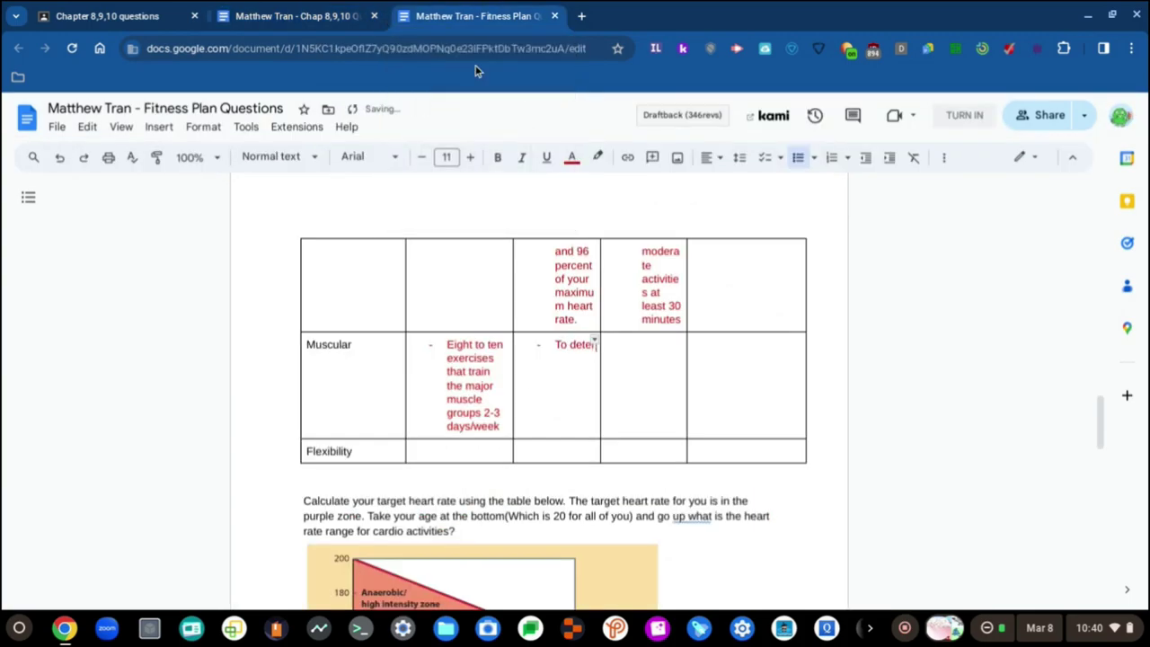
type("ermine")
key("ctrl+shift+Tab")
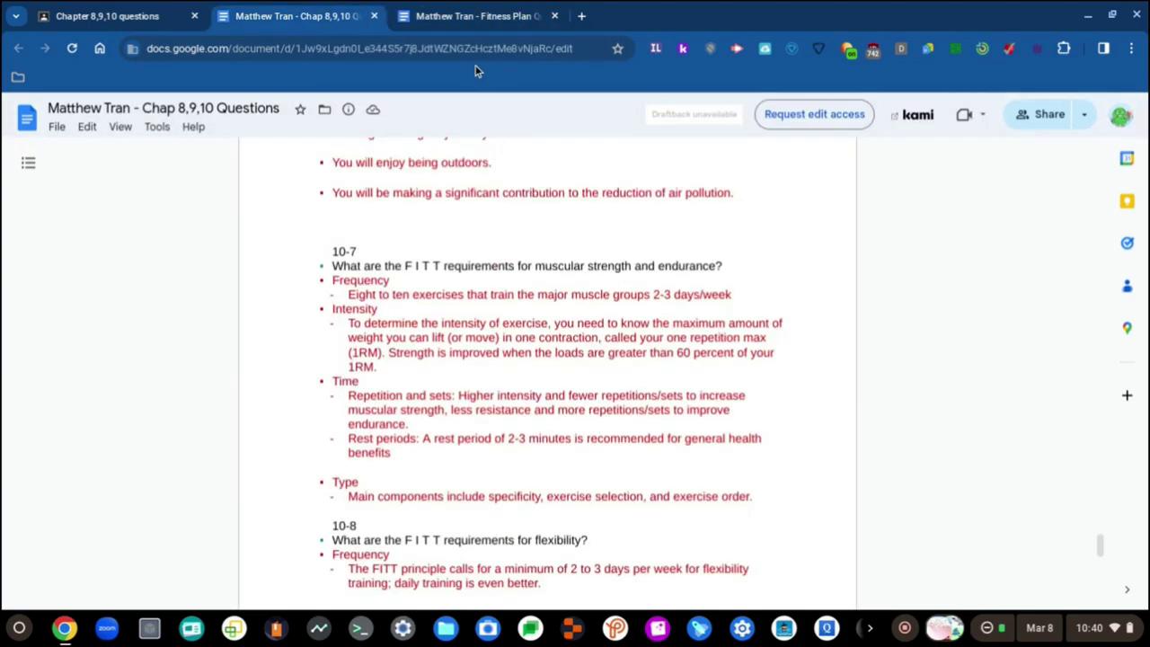
key("ctrl+Tab")
type("the in")
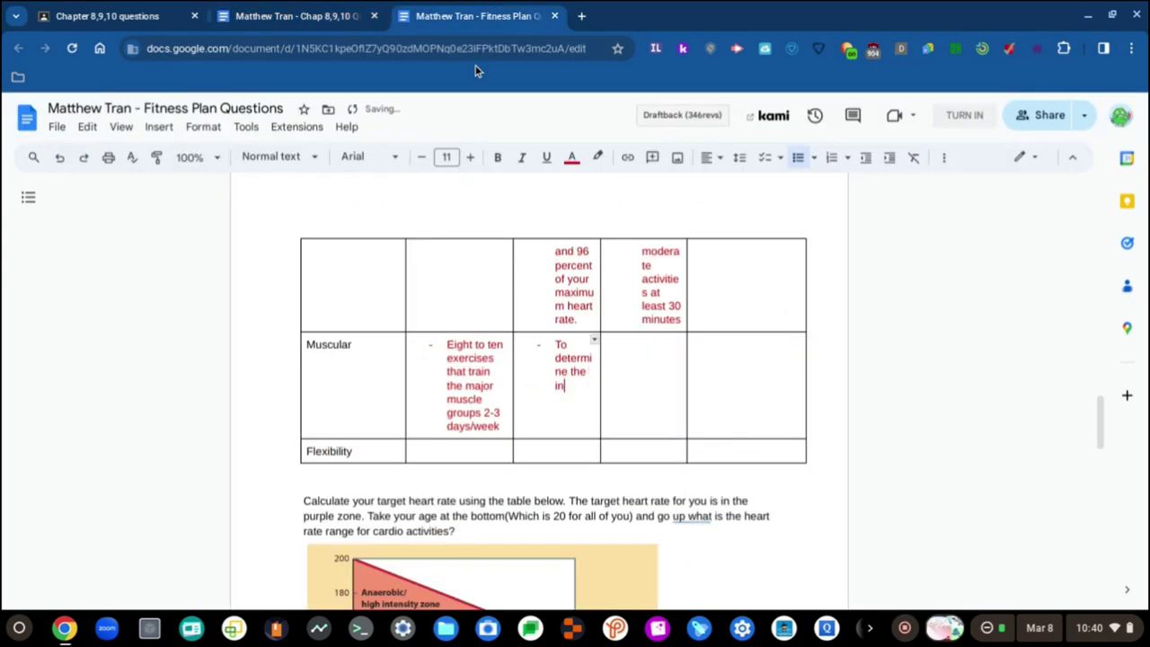
type("tensity")
key("ctrl+shift+Tab")
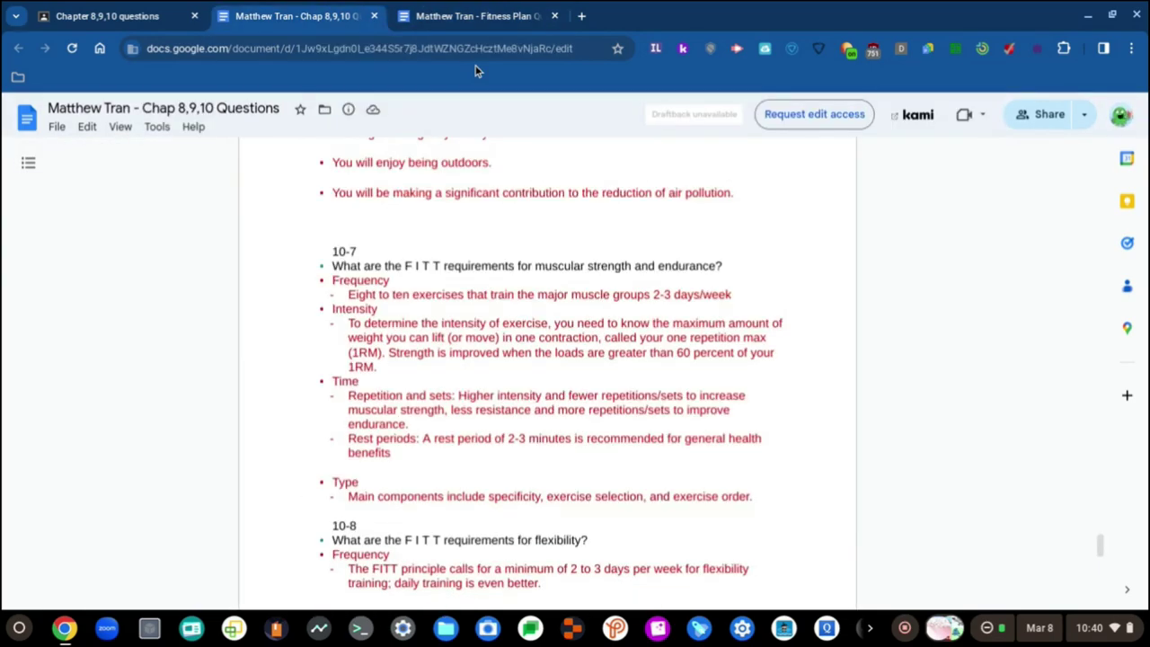
key("ctrl+Tab")
type("of ex")
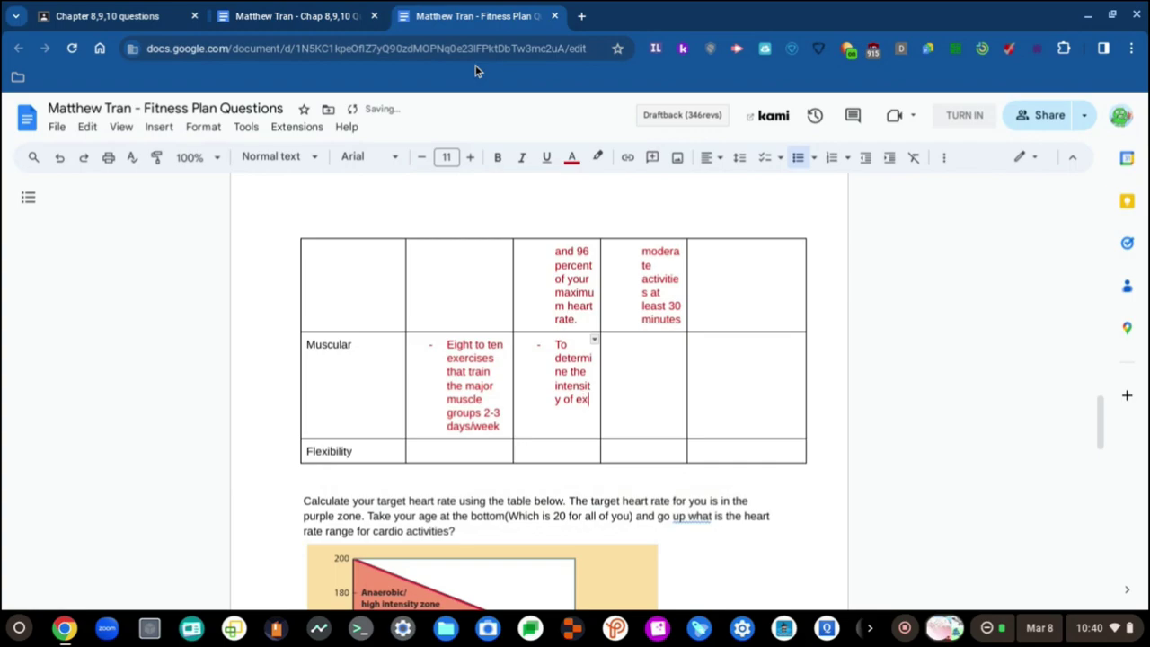
type("ercise,")
- Check the 10-7 intensity answer and continue the Muscular intensity cell with "you need to know the maximum"
key("ctrl+shift+Tab")
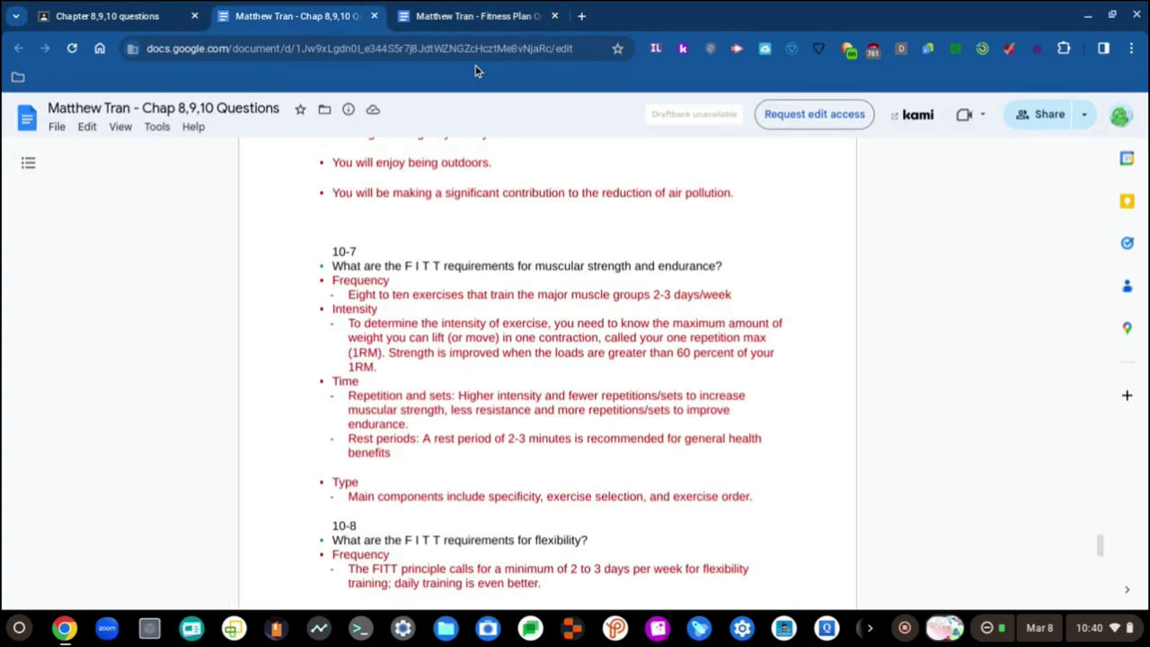
key("ctrl+Tab")
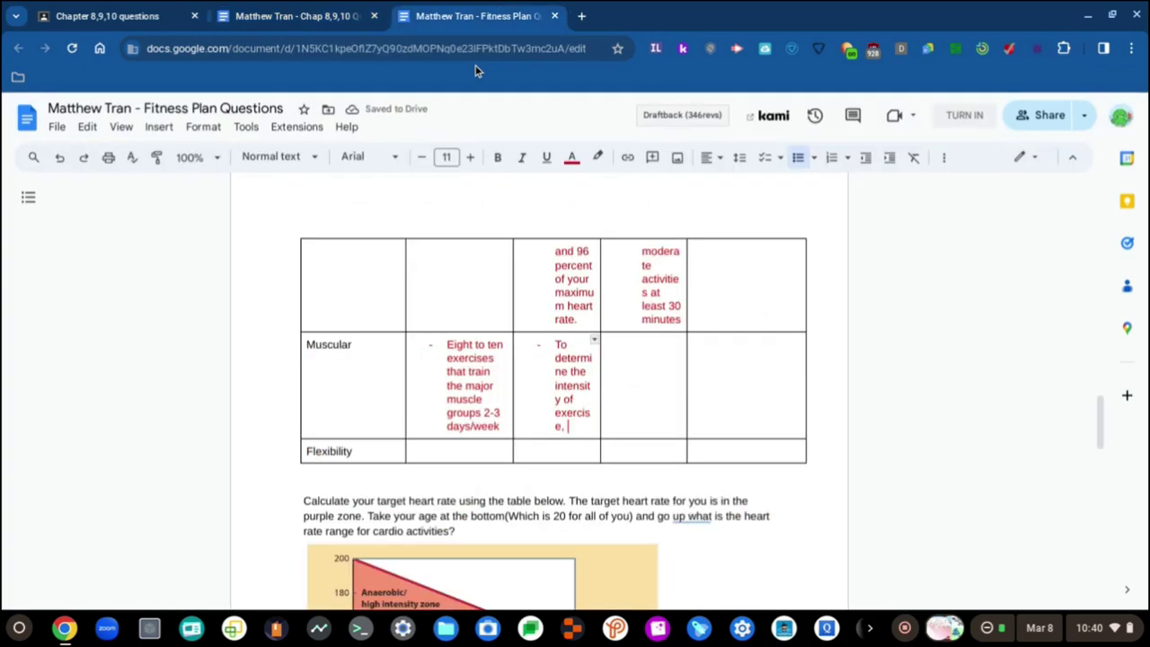
type("you need to know")
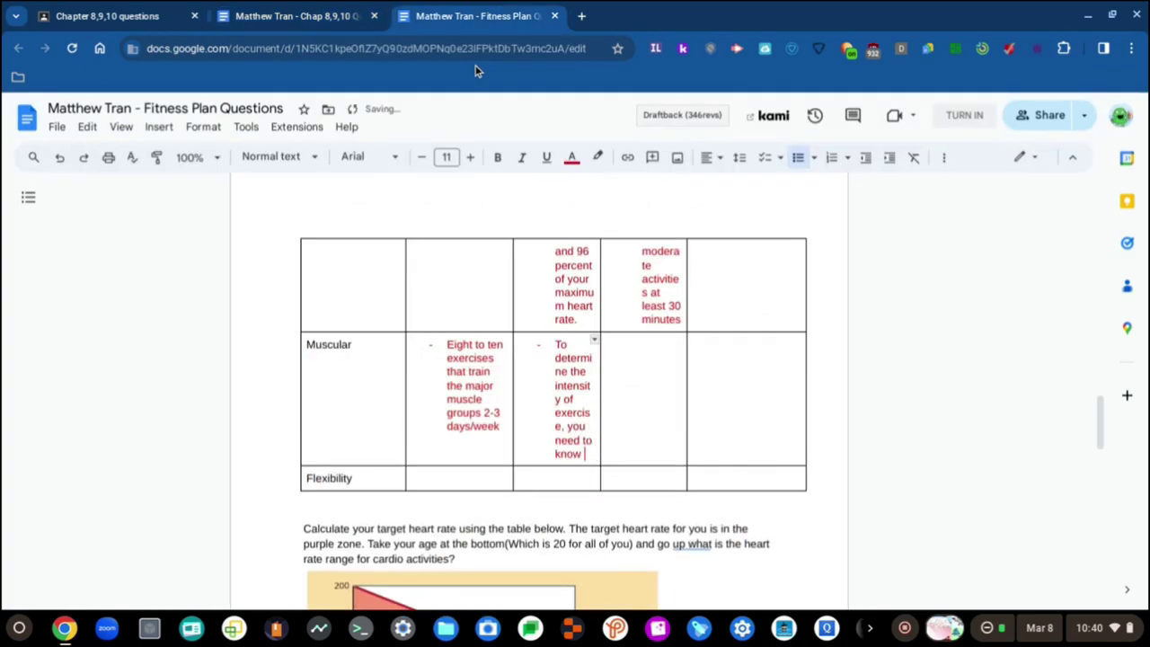
key("ctrl+shift+Tab")
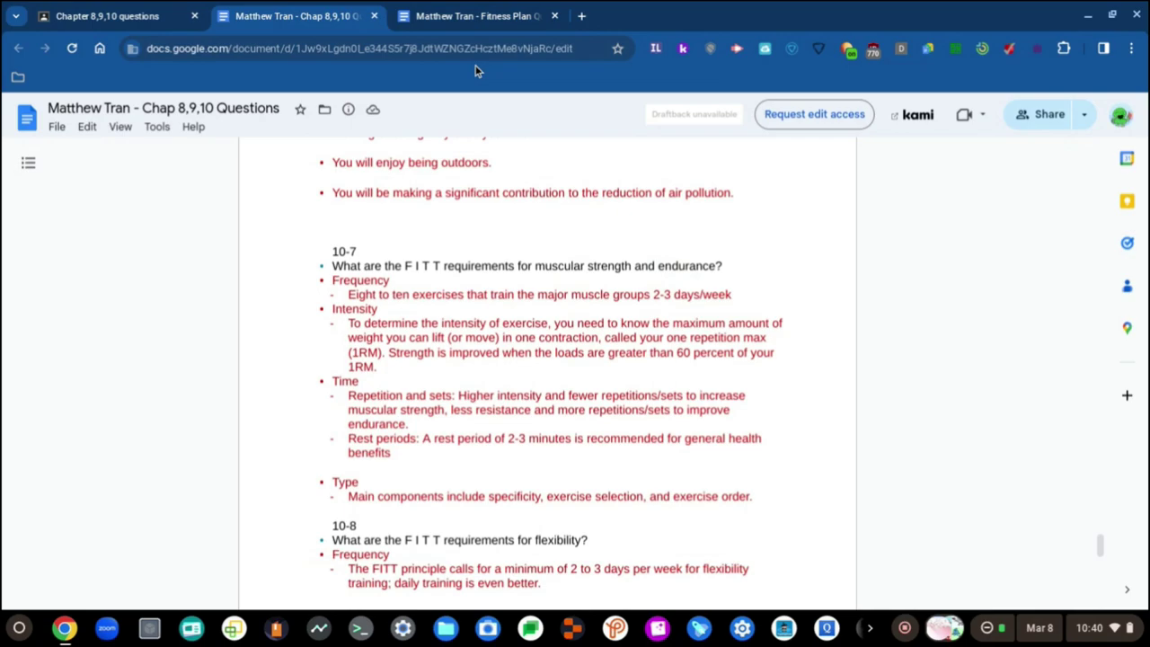
key("ctrl+Tab")
type("the maximum")
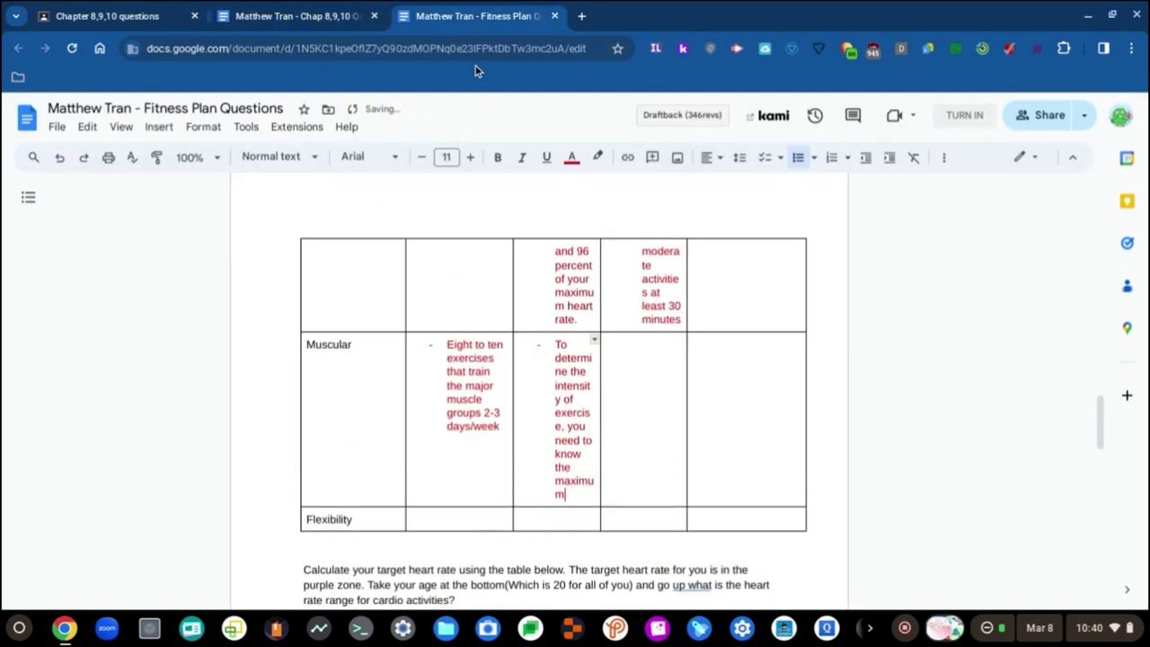
- Extend the Muscular intensity answer with "amount of weight you can lift", following the 10-7 source text
key("ctrl+shift+Tab")
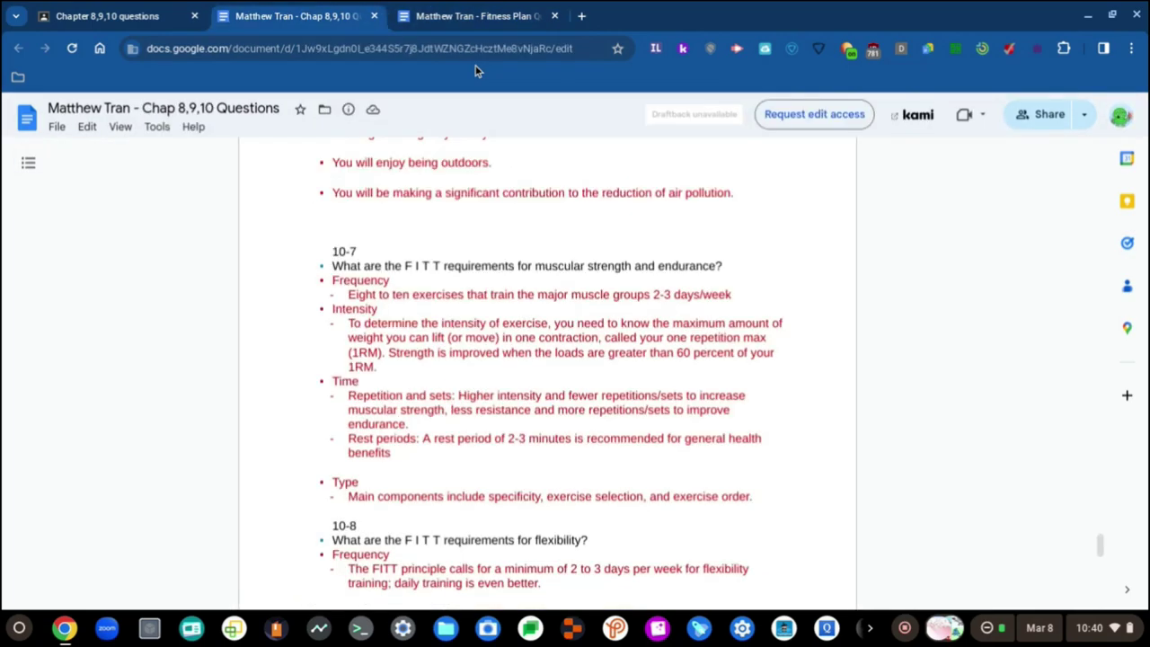
key("ctrl+Tab")
type("amount of")
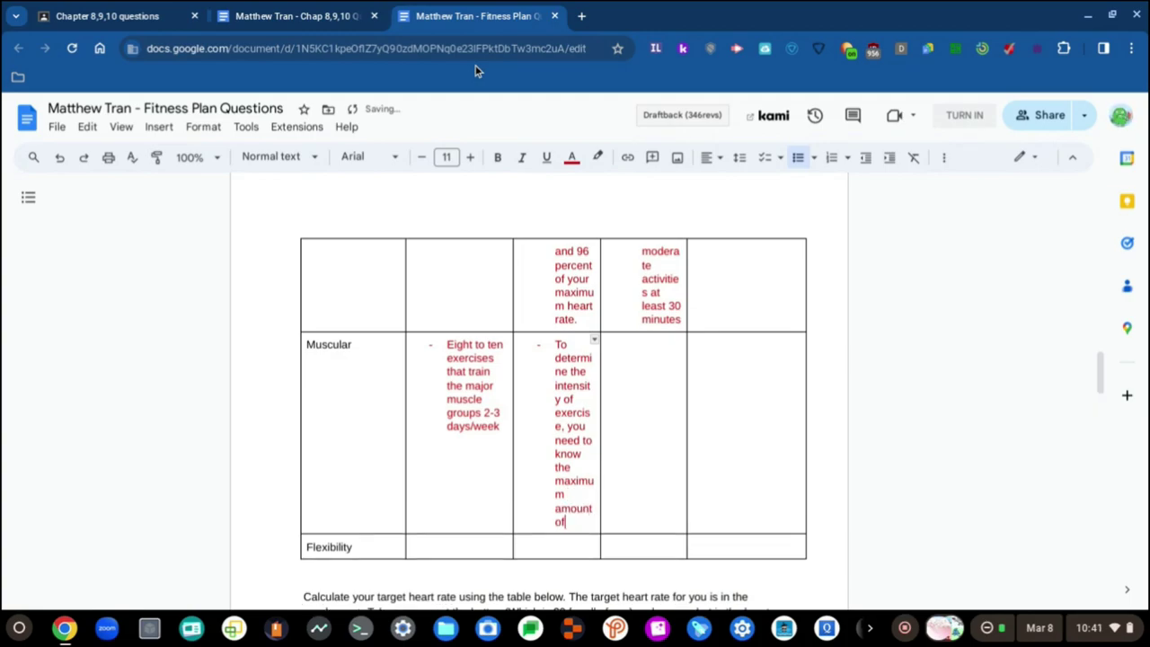
key("ctrl+shift+Tab")
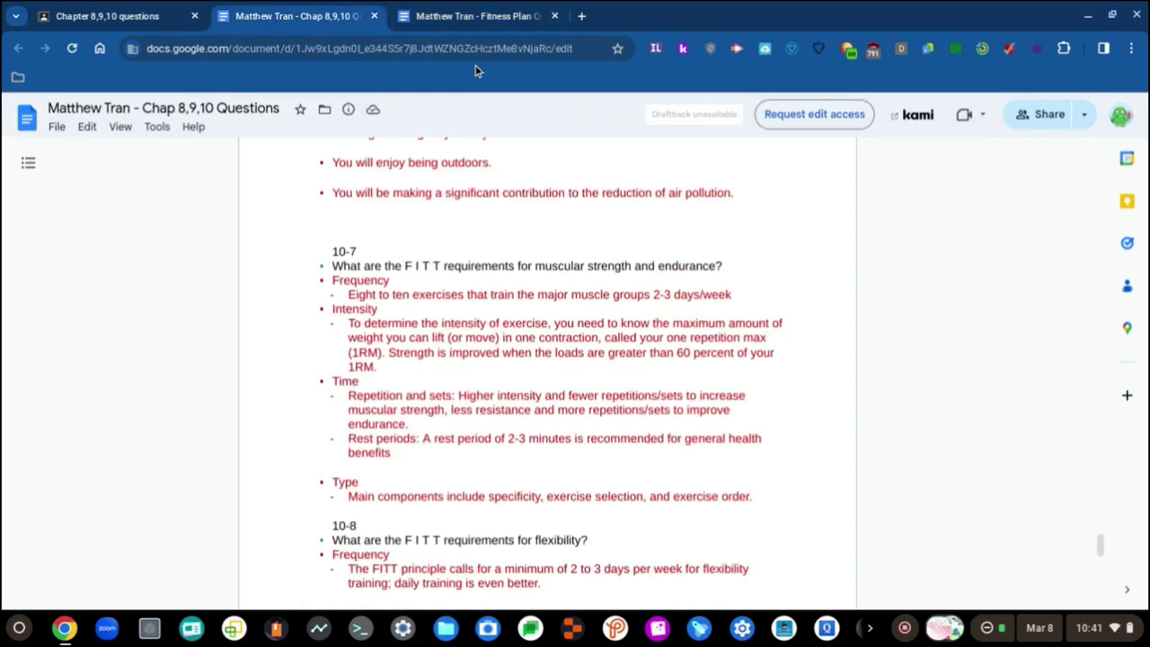
key("ctrl+Tab")
type("weight")
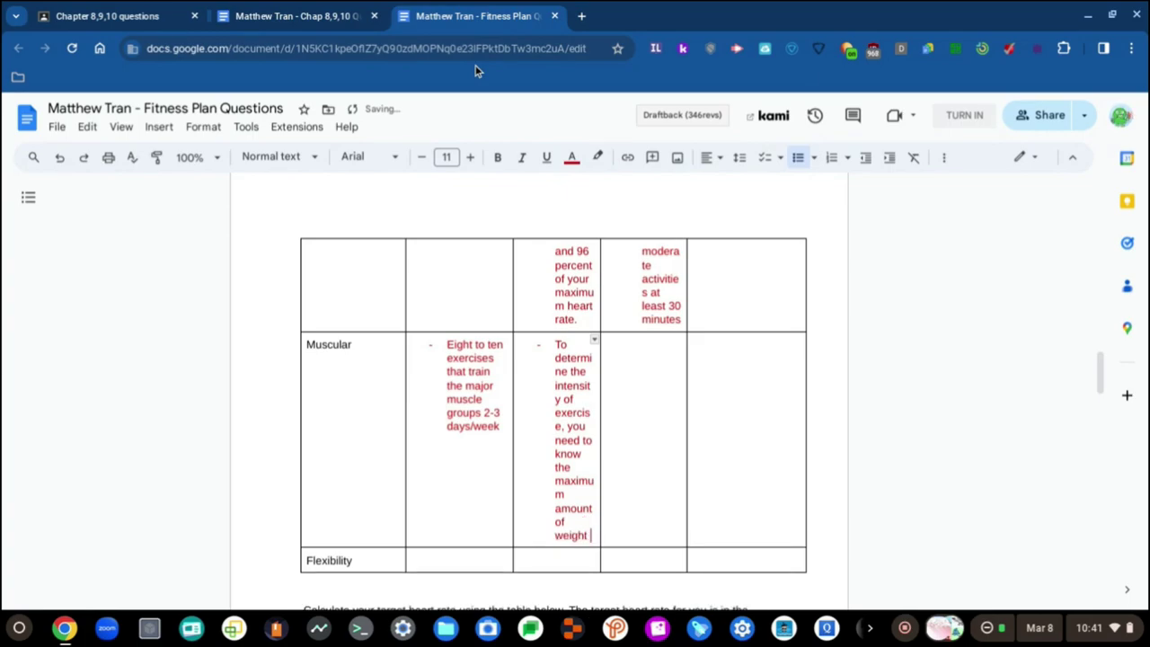
key("ctrl+shift+Tab")
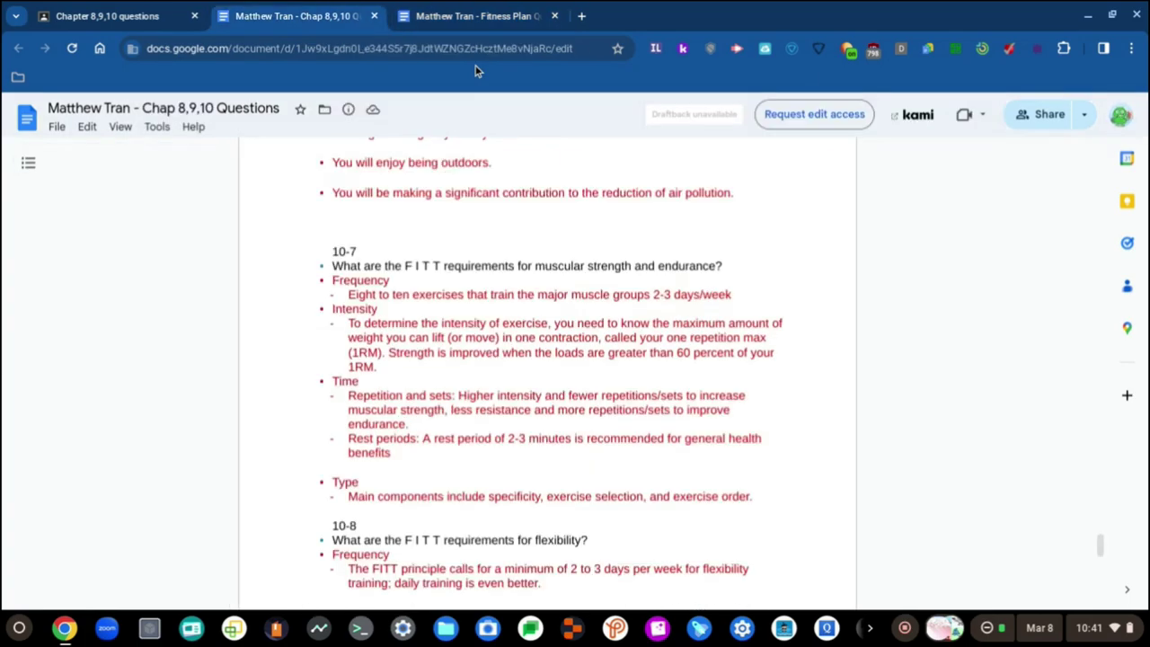
key("ctrl+Tab")
type("yo")
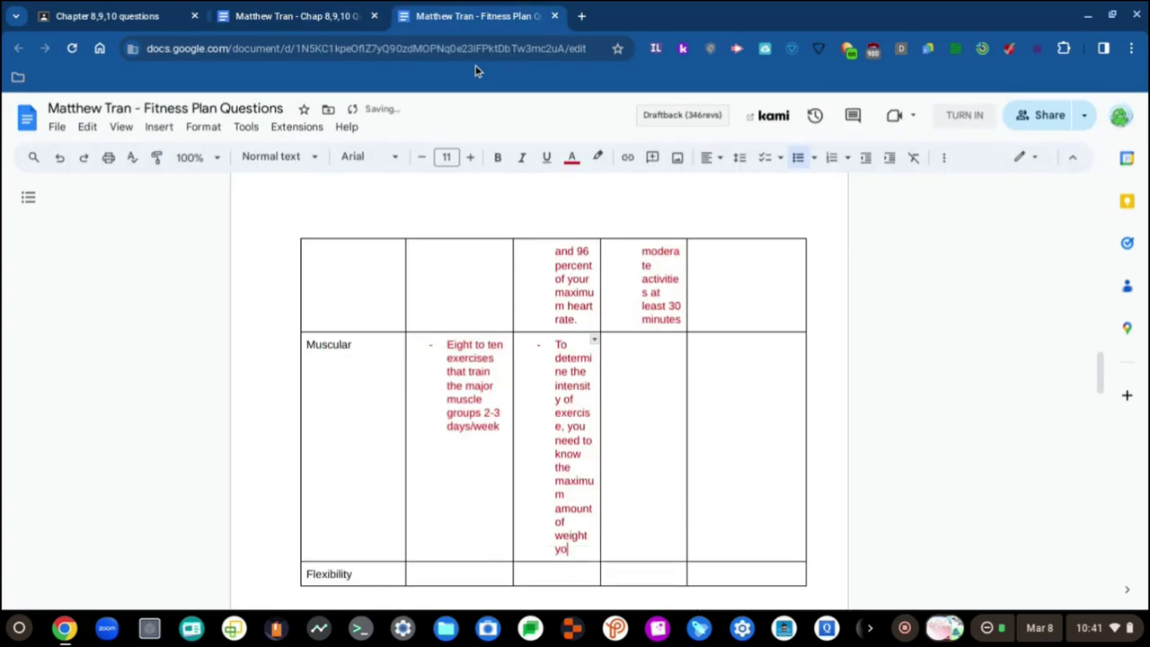
type("u can lift")
- Recheck the source wording in answer 10-7 and add "(or move)" to the Muscular intensity answer
key("ctrl+shift+Tab")
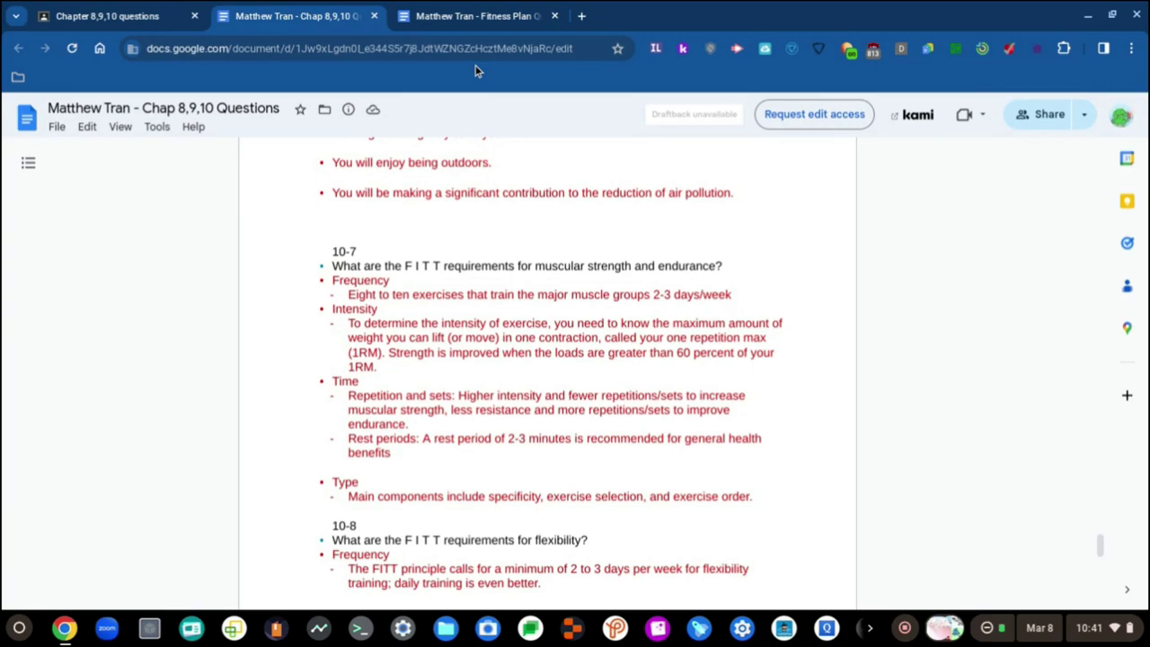
key("ctrl+Tab")
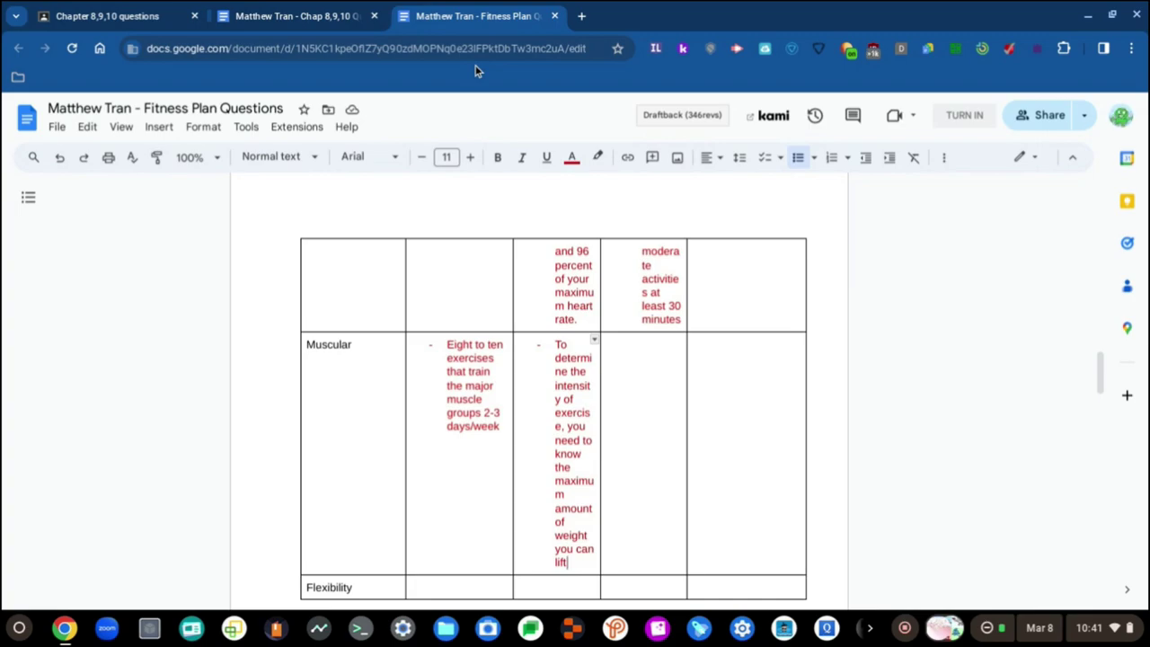
key("ctrl+shift+Tab")
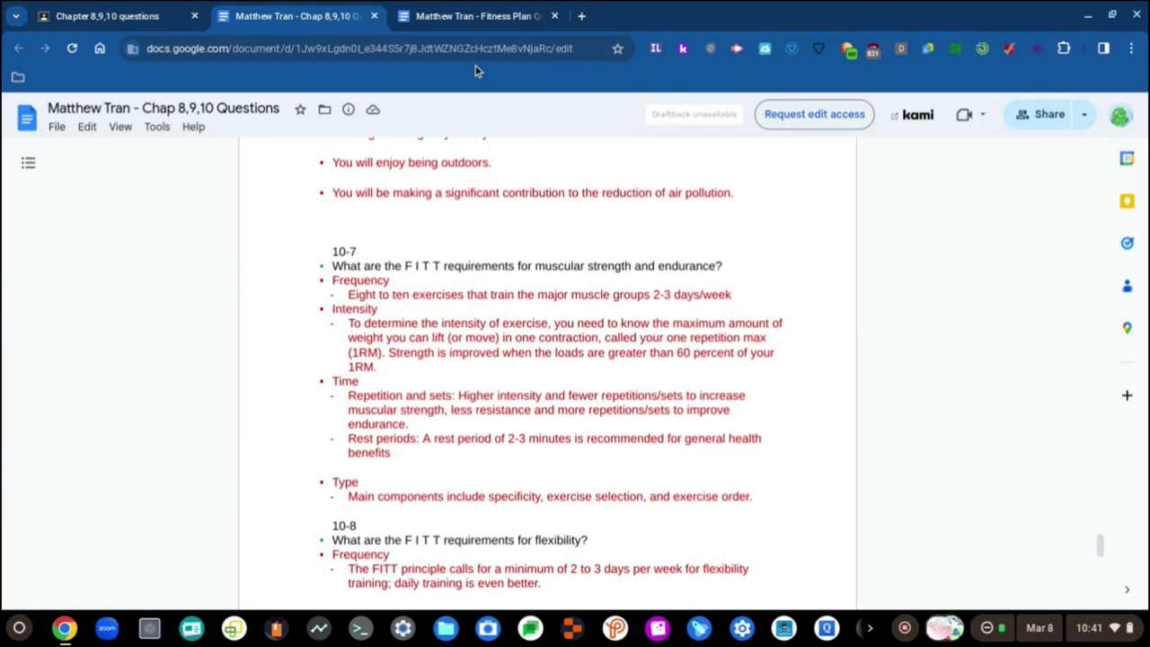
key("ctrl+Tab")
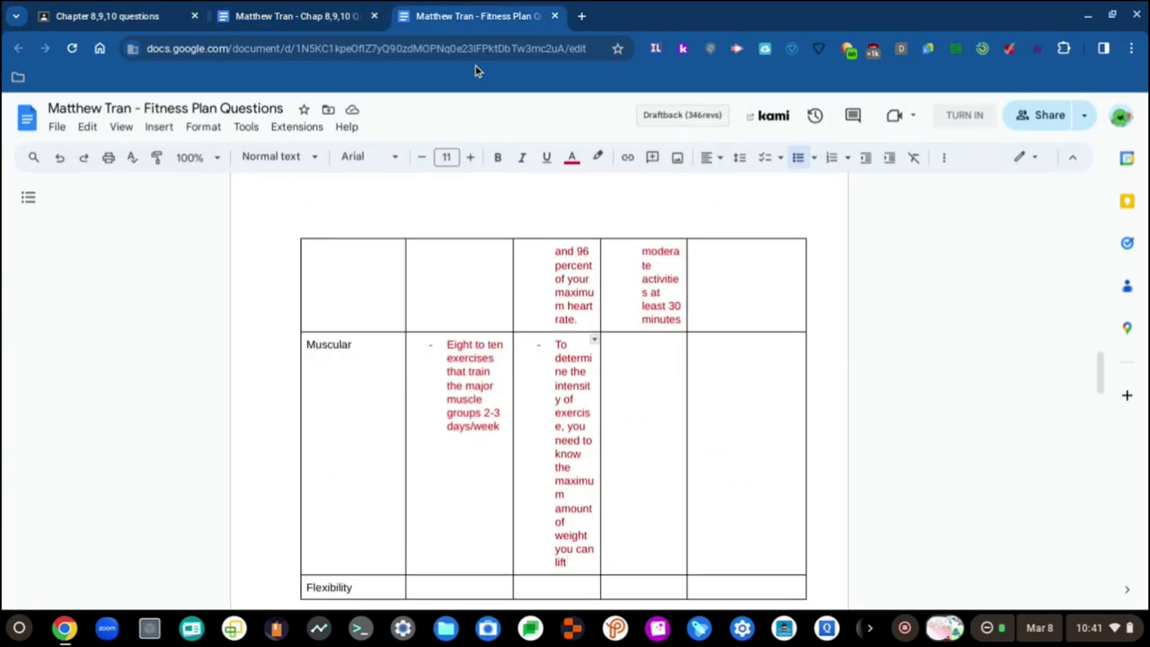
type("(")
key("ctrl+shift+Tab")
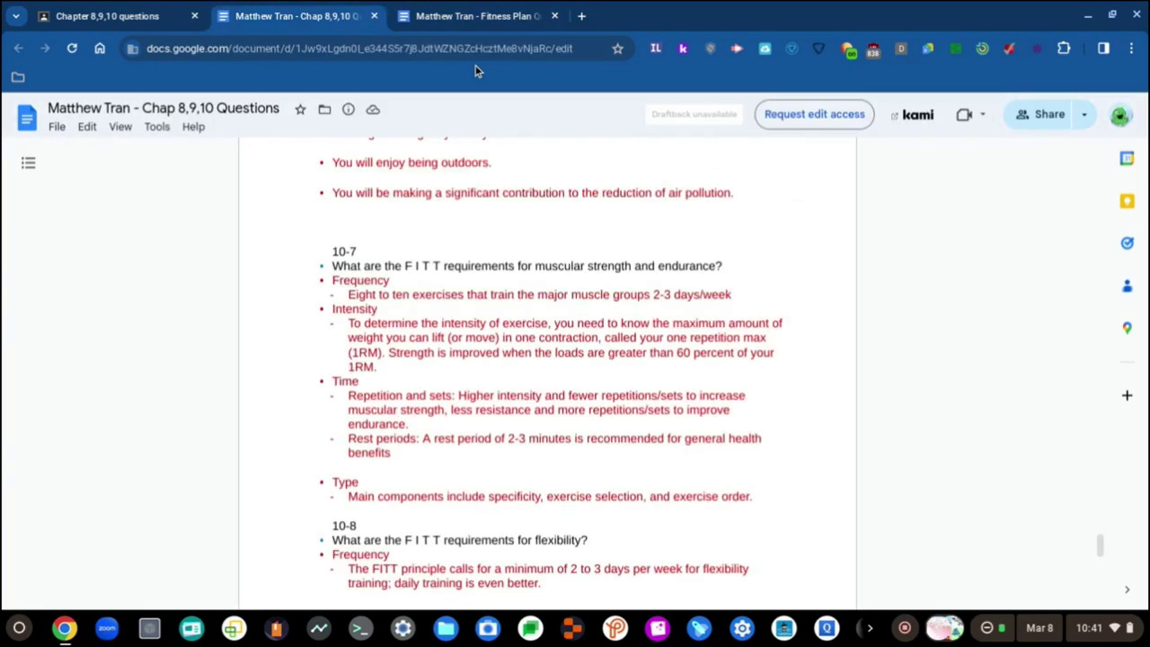
key("ctrl+Tab")
type("or mov")
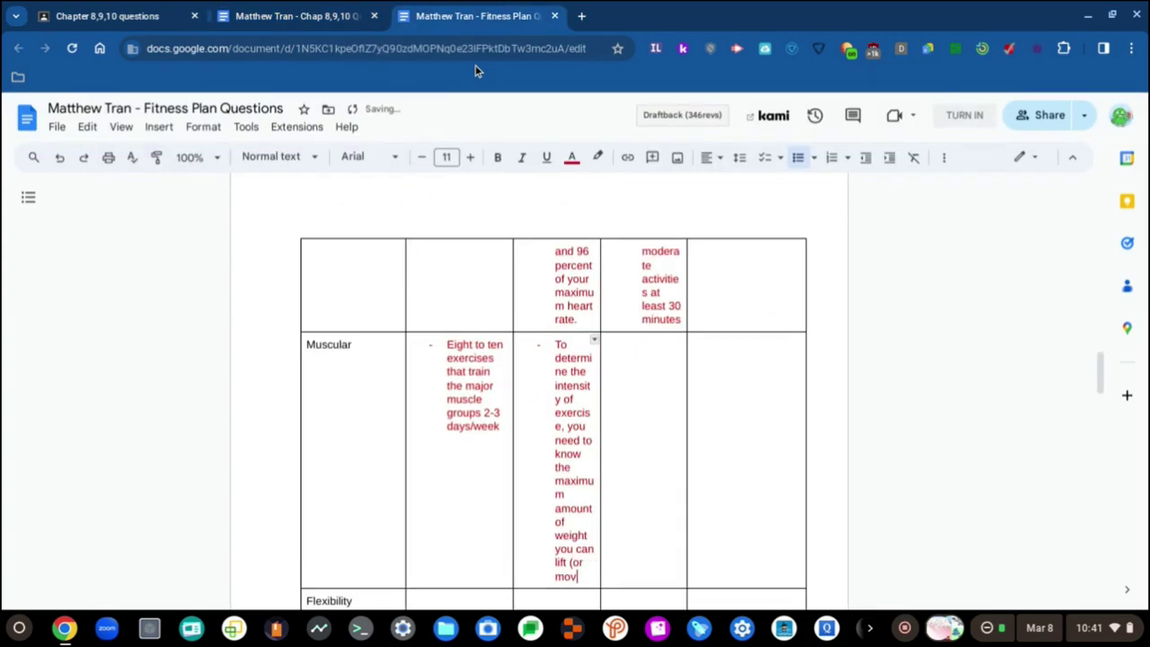
type("e)")
- Continue the Muscular intensity answer with "in one contraction" from the Chapter 8, 9, 10 answers
key("ctrl+shift+Tab")
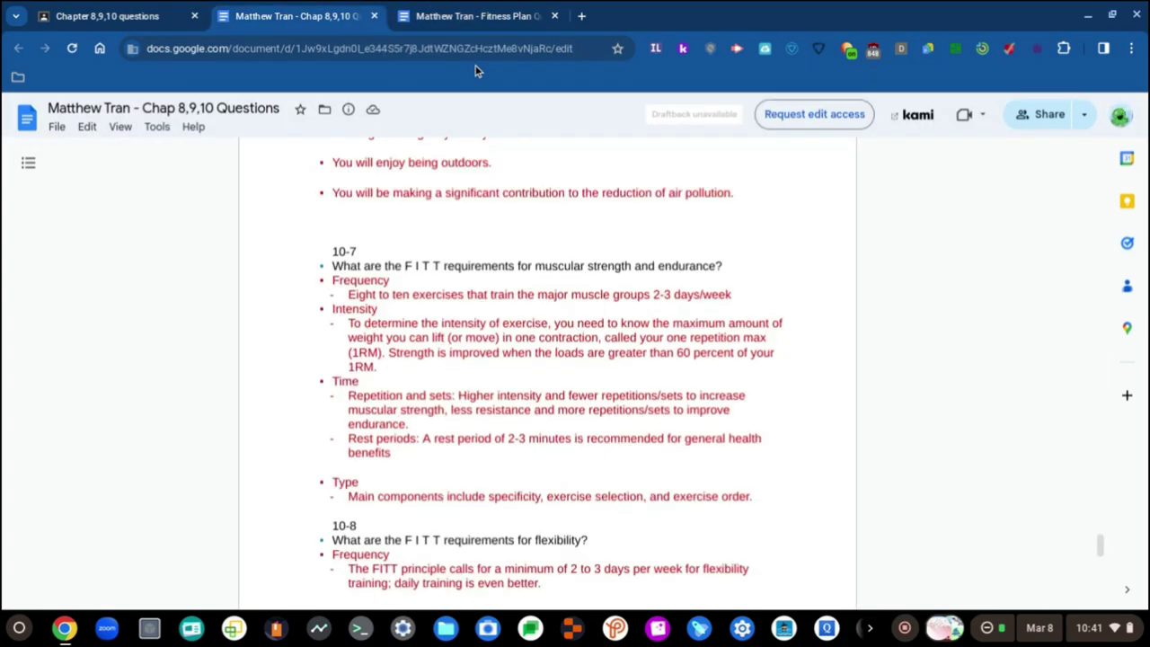
key("ctrl+Tab")
key("ctrl+shift+Tab")
key("ctrl+Tab")
type("in one")
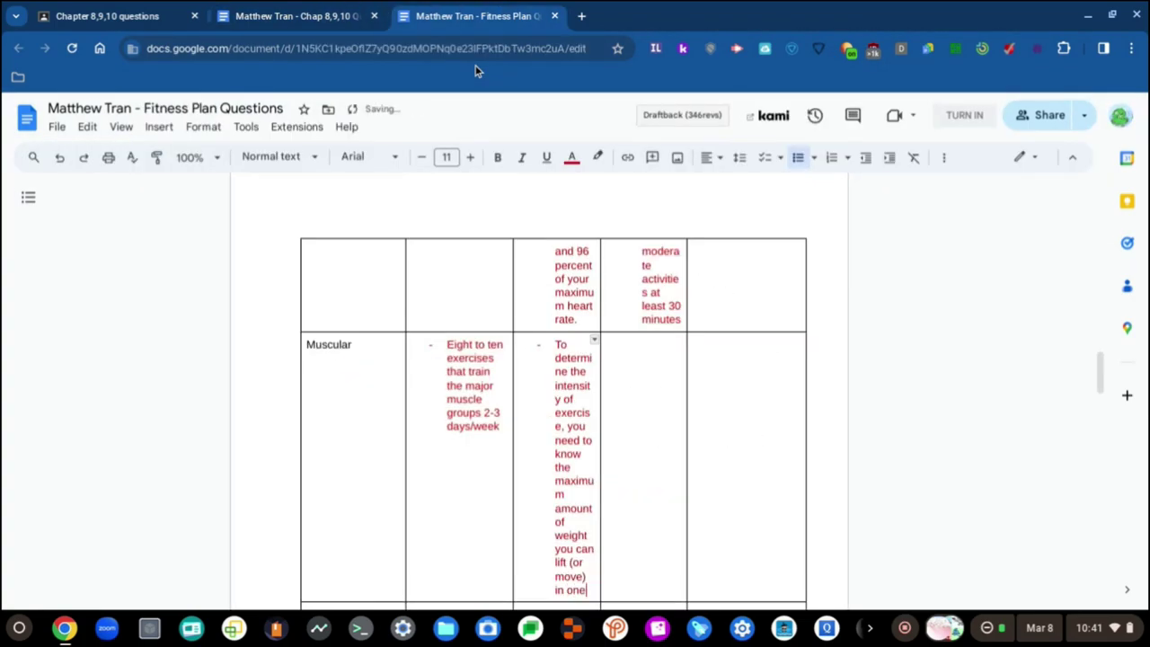
key("ctrl+shift+Tab")
key("ctrl+Tab")
type("con")
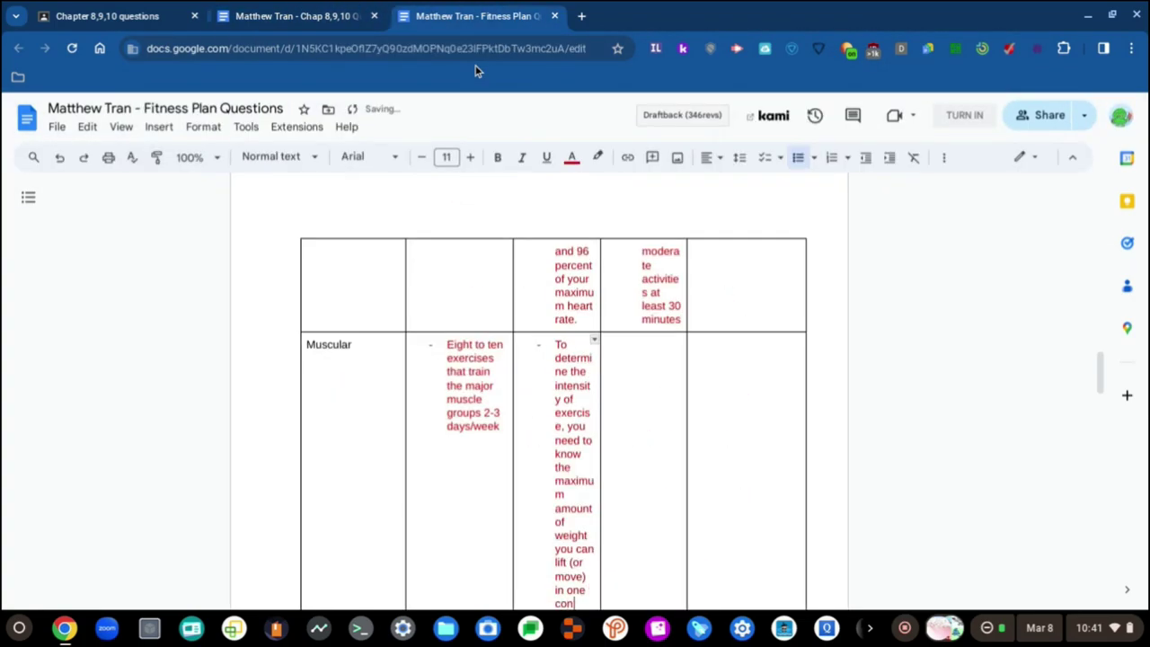
type("traction")
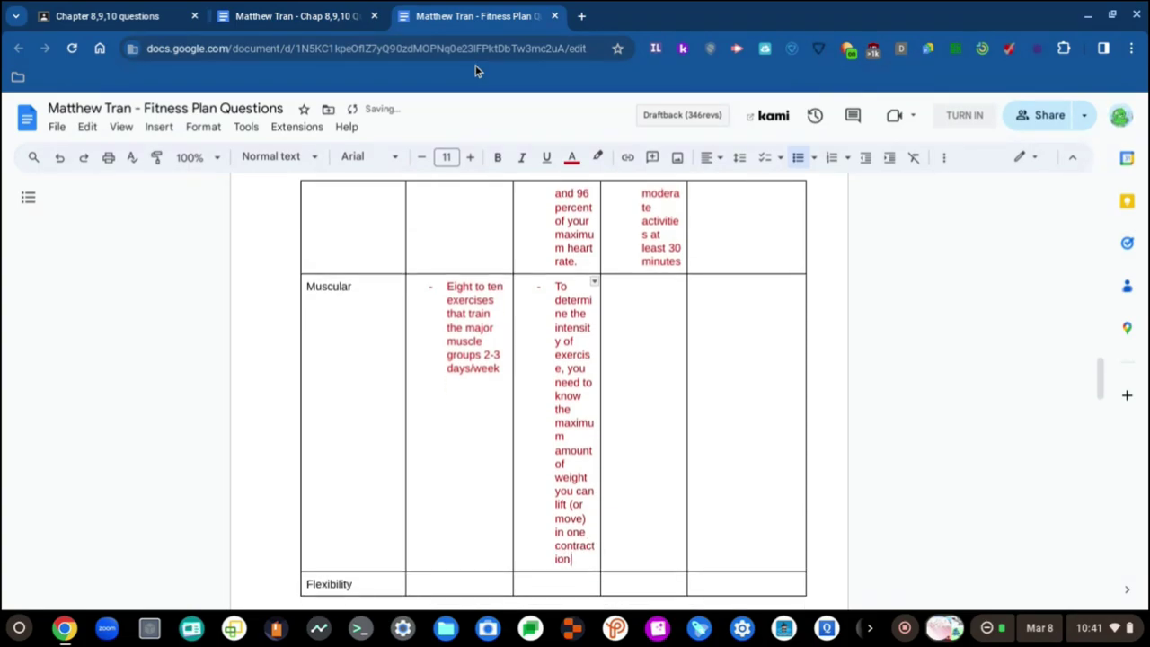
- Append ", called your one" to the Muscular intensity answer, matching the 10-7 text
scroll(557, 184, "down", 1)
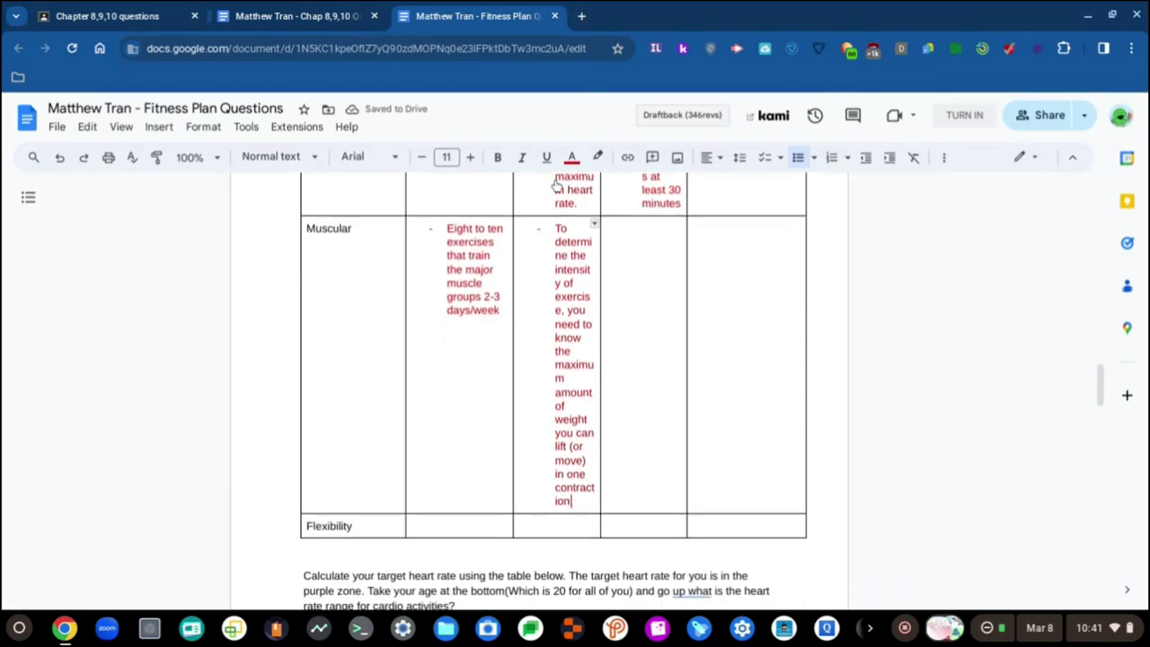
key("ctrl+shift+Tab")
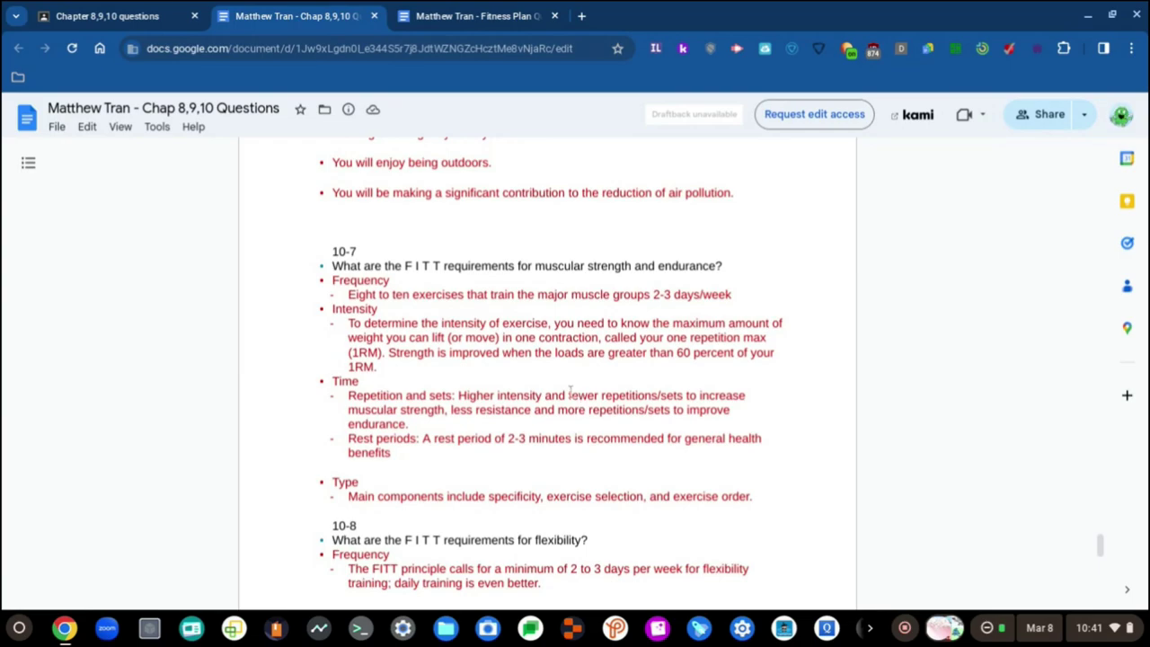
key("ctrl+Tab")
type(", called")
key("ctrl+shift+Tab")
key("ctrl+Tab")
type("your one")
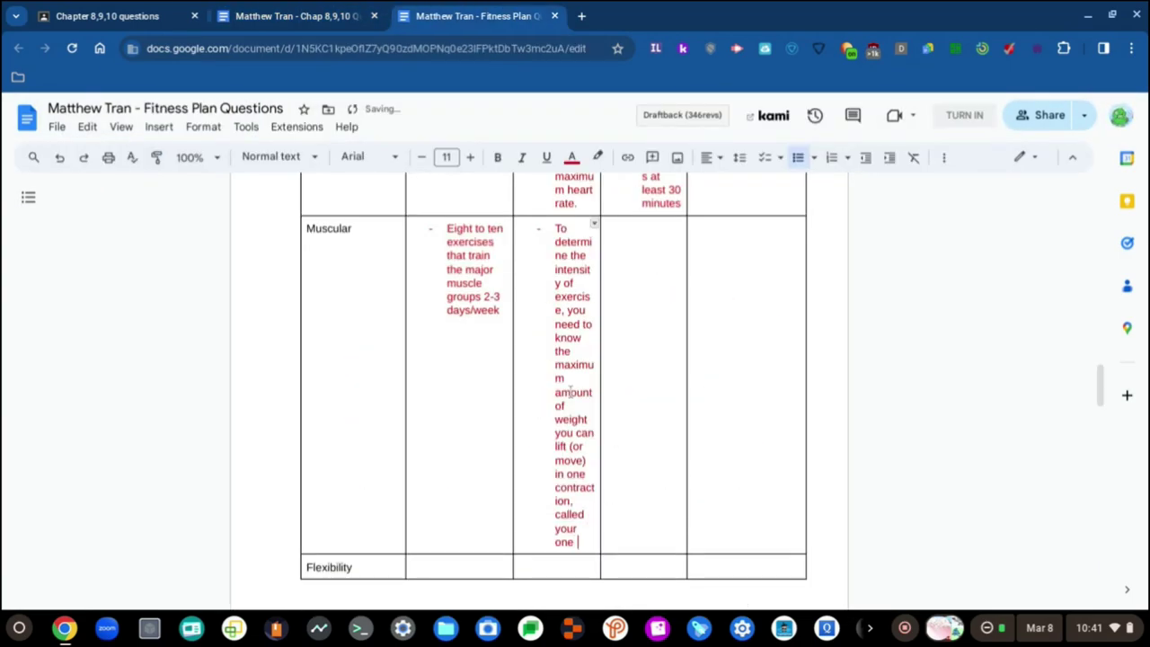
- Complete the term in the Muscular intensity answer with "repetition max (1RM)", as worded in answer 10-7
key("ctrl+shift+Tab")
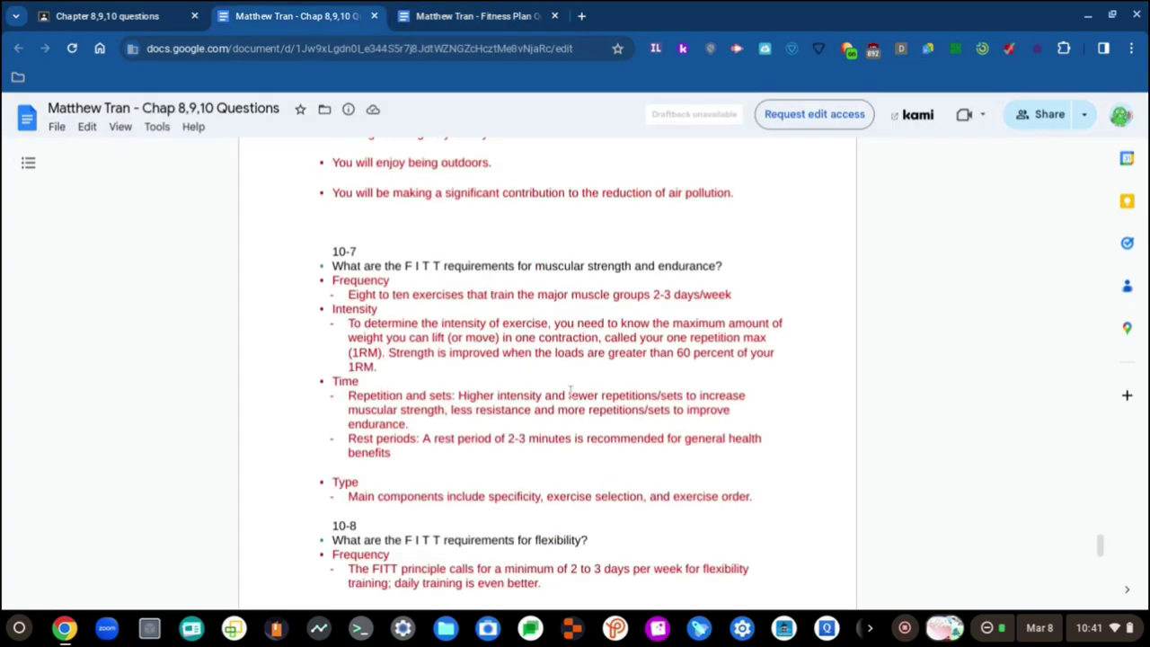
key("ctrl+Tab")
type("repeti")
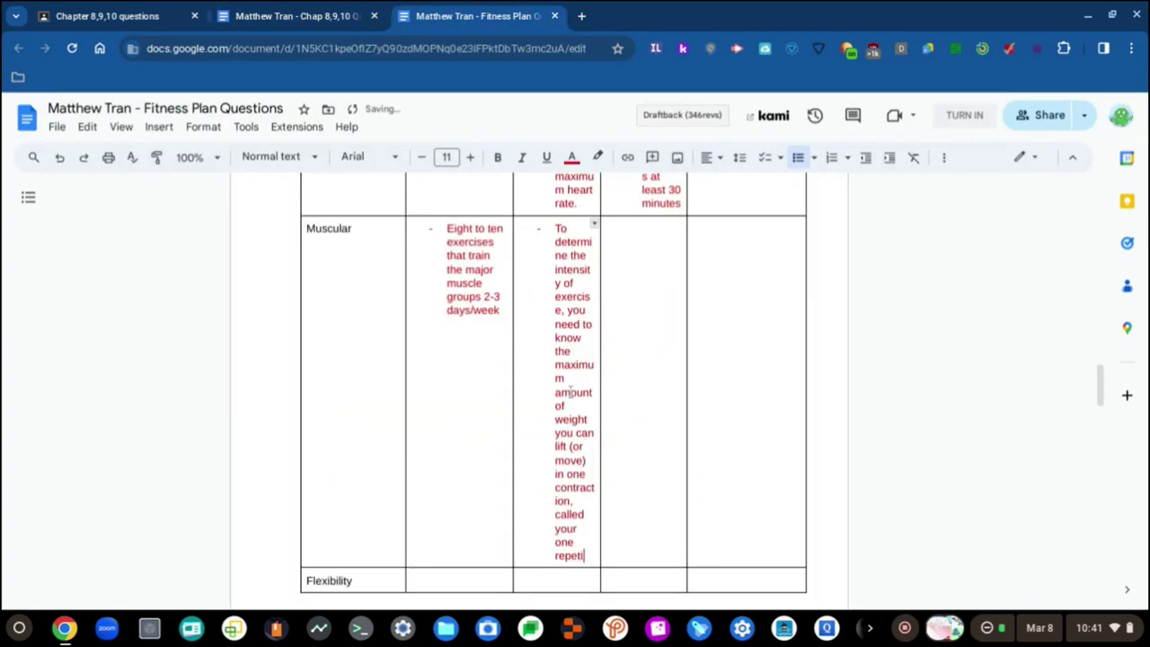
type("tion max")
key("ctrl+shift+Tab")
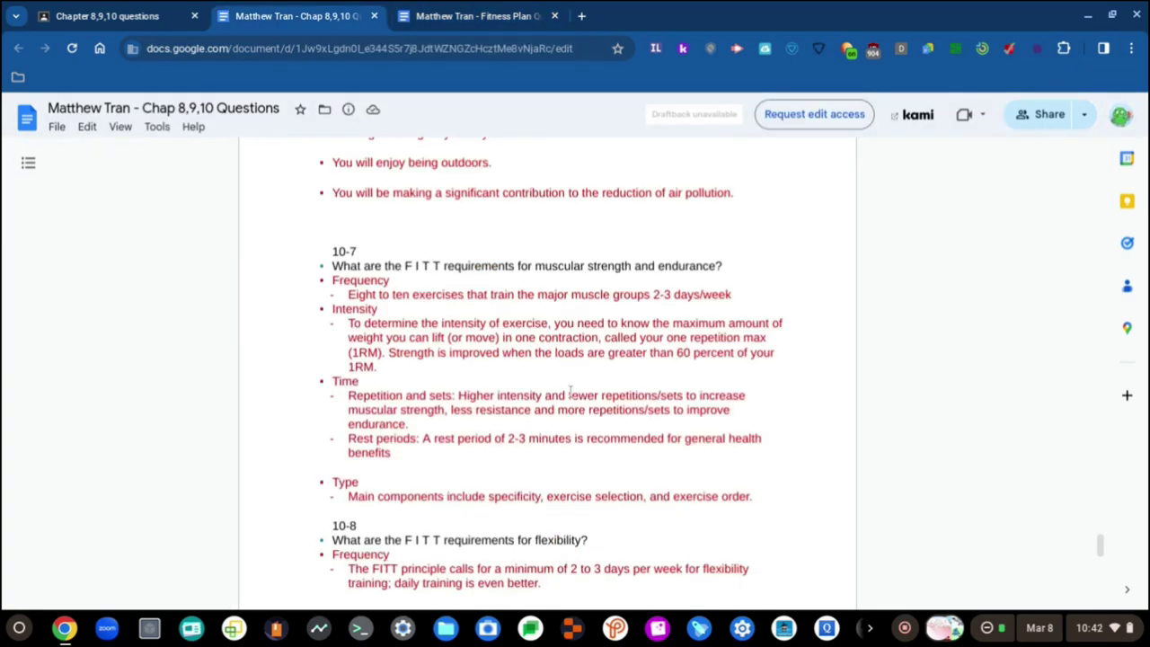
key("ctrl+Tab")
type("(1RM")
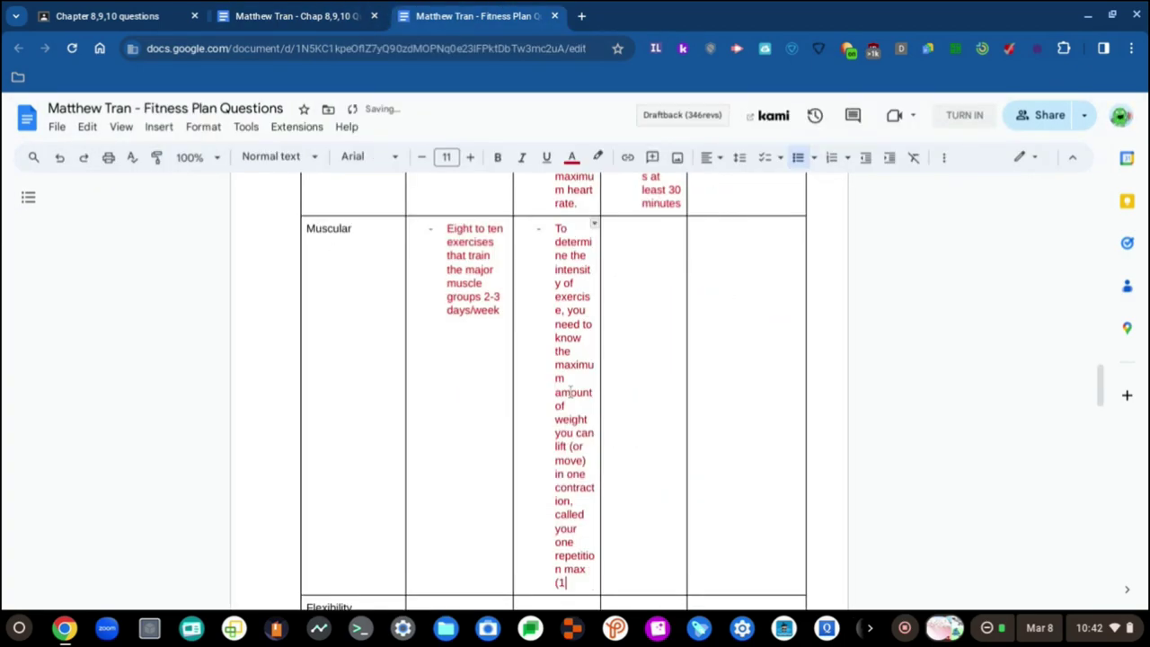
type(")")
- Finish the first Muscular intensity bullet with "(1RM)" without a closing period, and start a second dashed bullet below it
key("ctrl+shift+Tab")
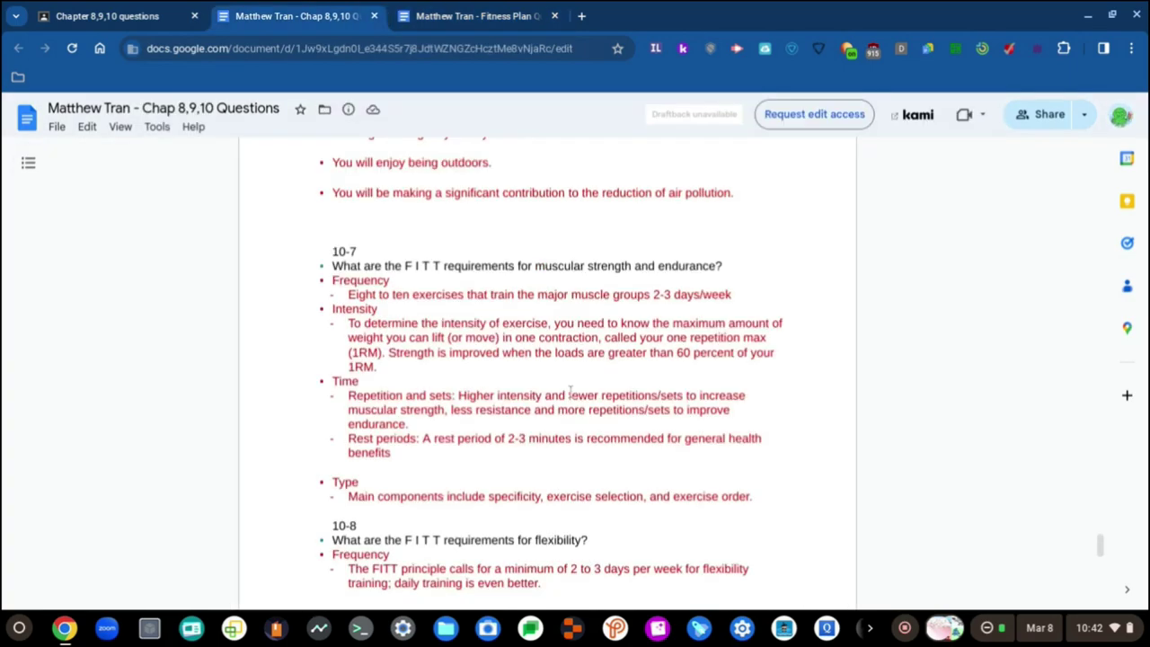
key("ctrl+Tab")
type(". S")
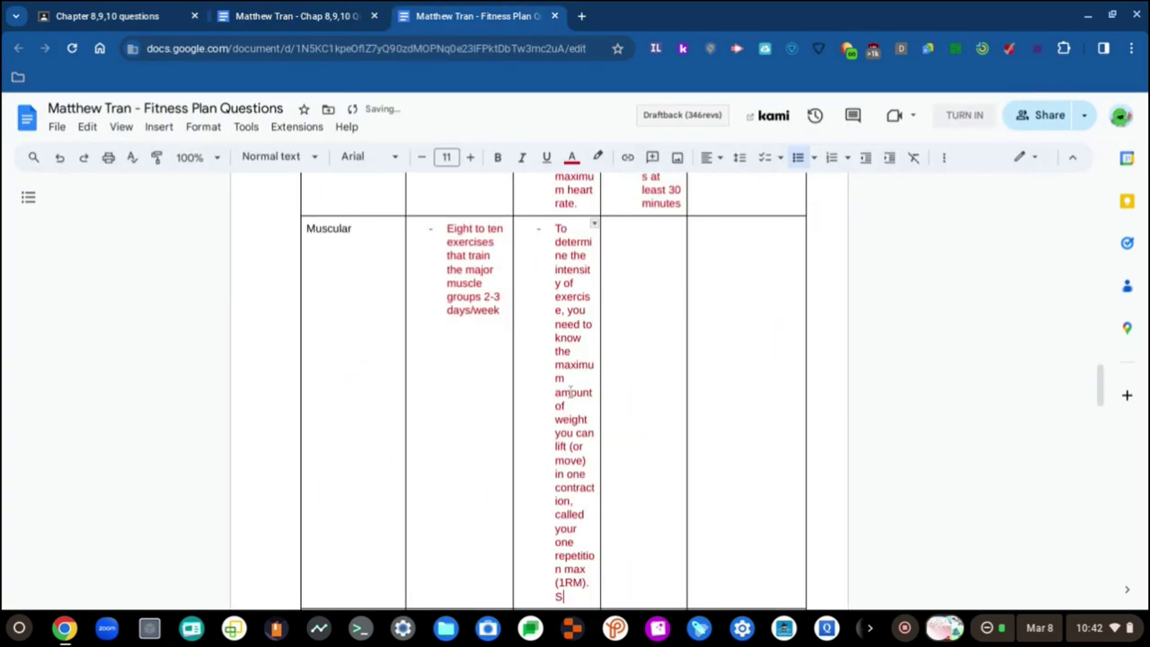
key("BackSpace")
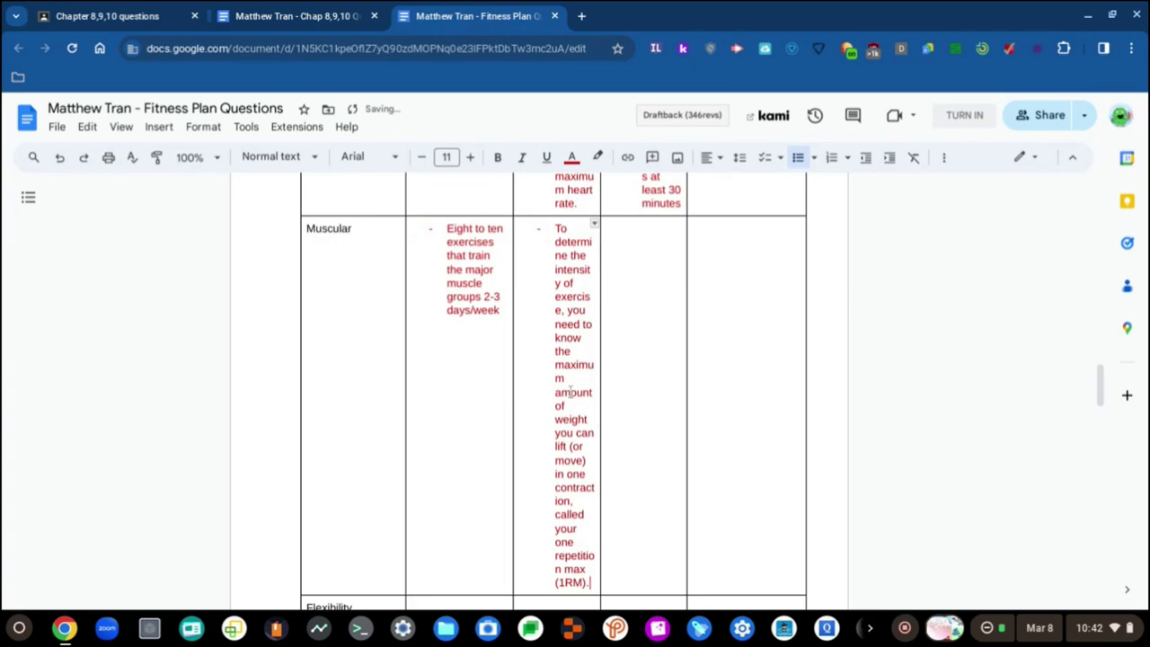
key("Return")
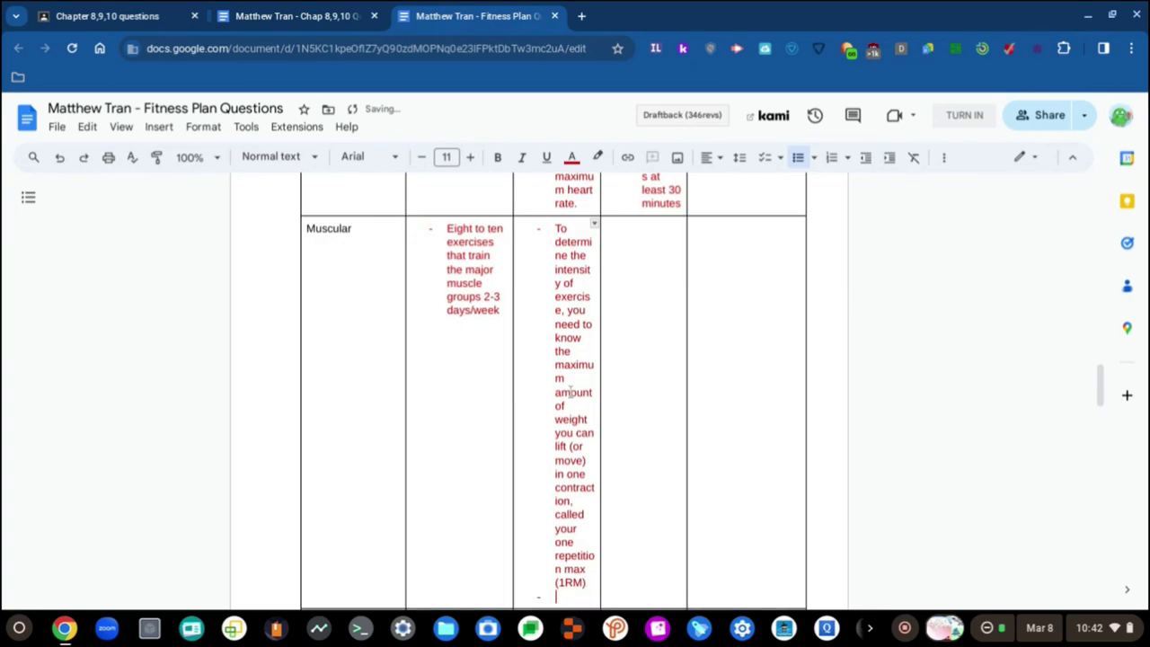
- Begin the second Muscular intensity bullet with "Strength is improved", following answer 10-7
key("ctrl+shift+Tab")
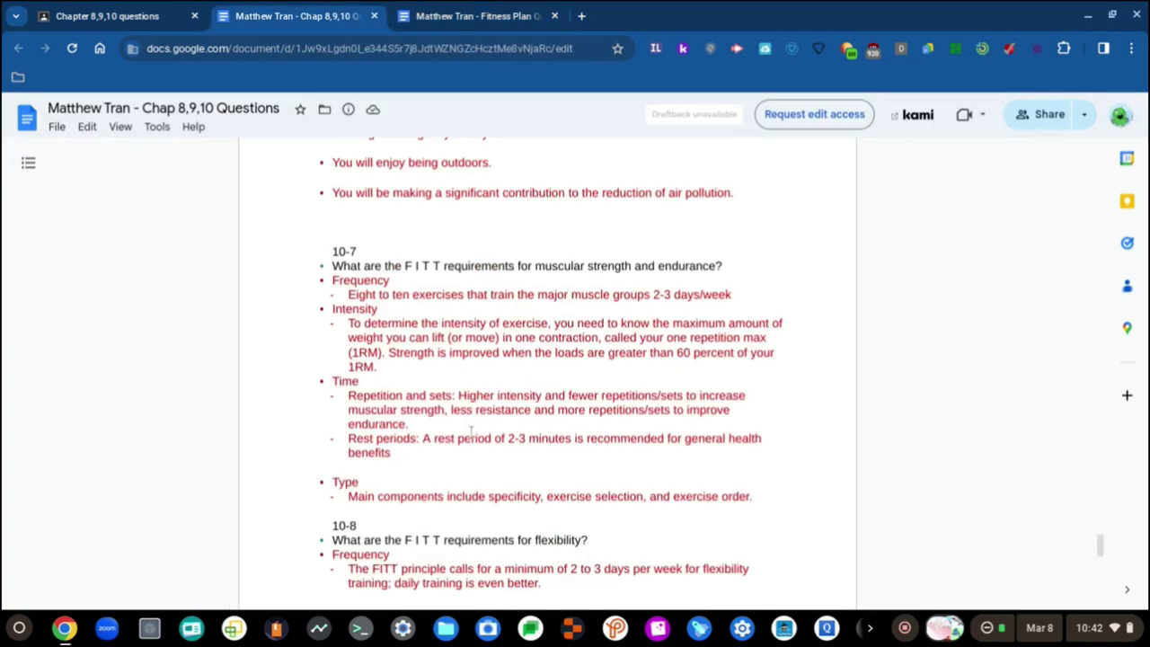
key("ctrl+Tab")
key("ctrl+shift+Tab")
key("ctrl+Tab")
type("Stre")
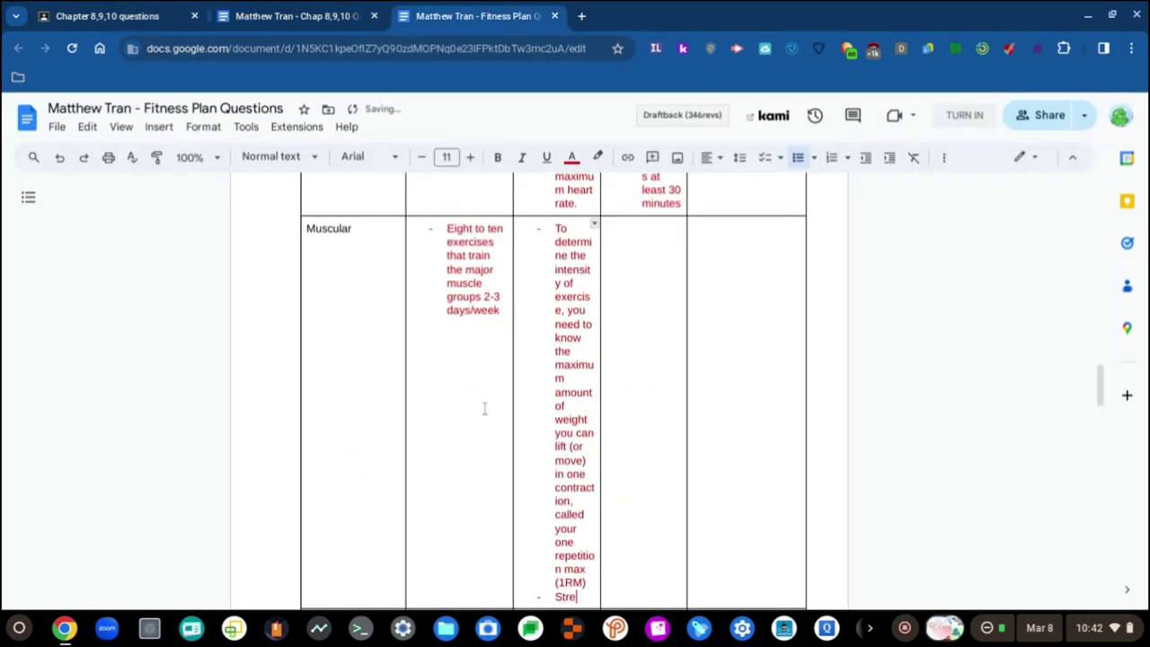
type("ngth is impo")
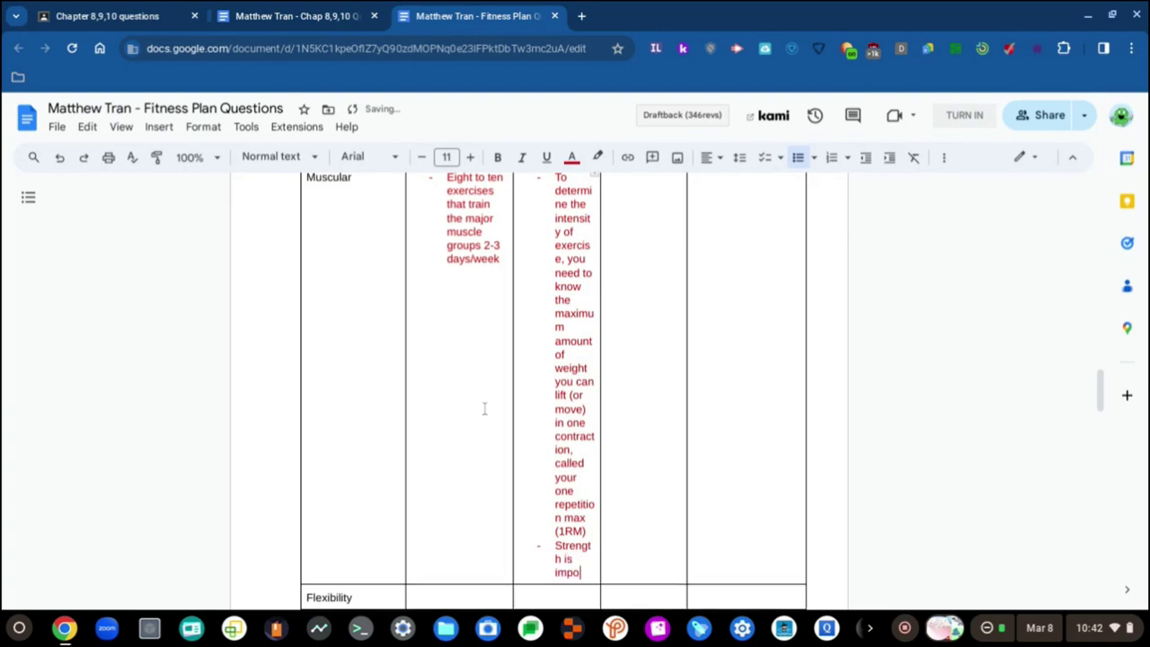
key("BackSpace")
type("roved")
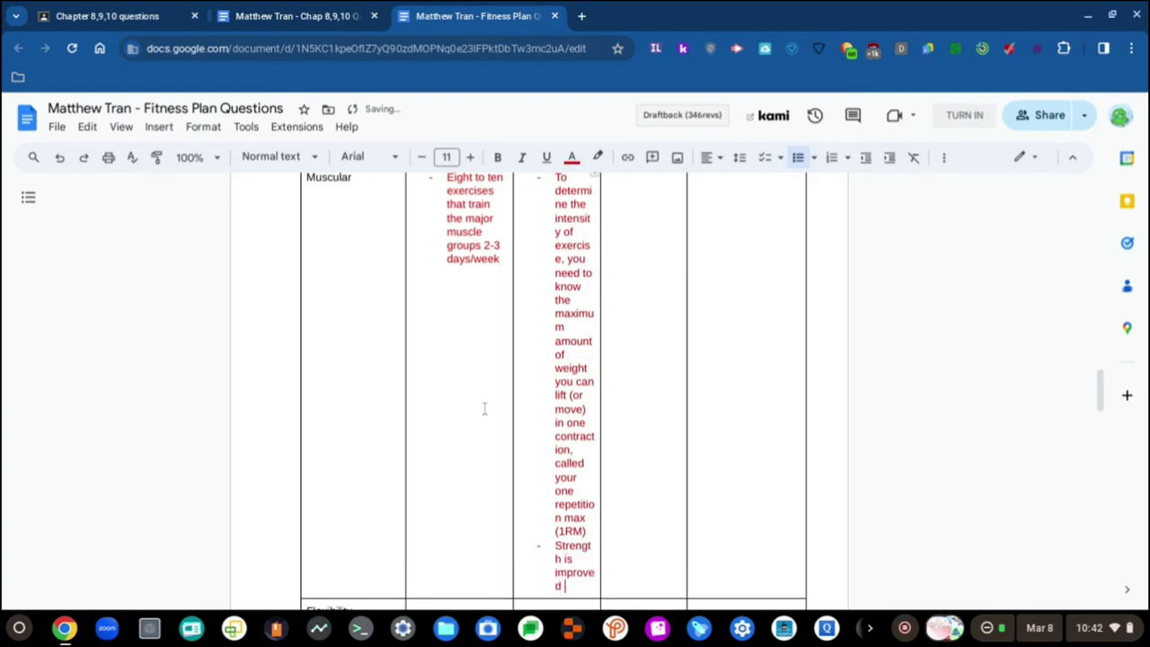
- Continue the second Muscular intensity bullet with "when the loads are greater", checking the wording against answer 10-7
key("ctrl+shift+Tab")
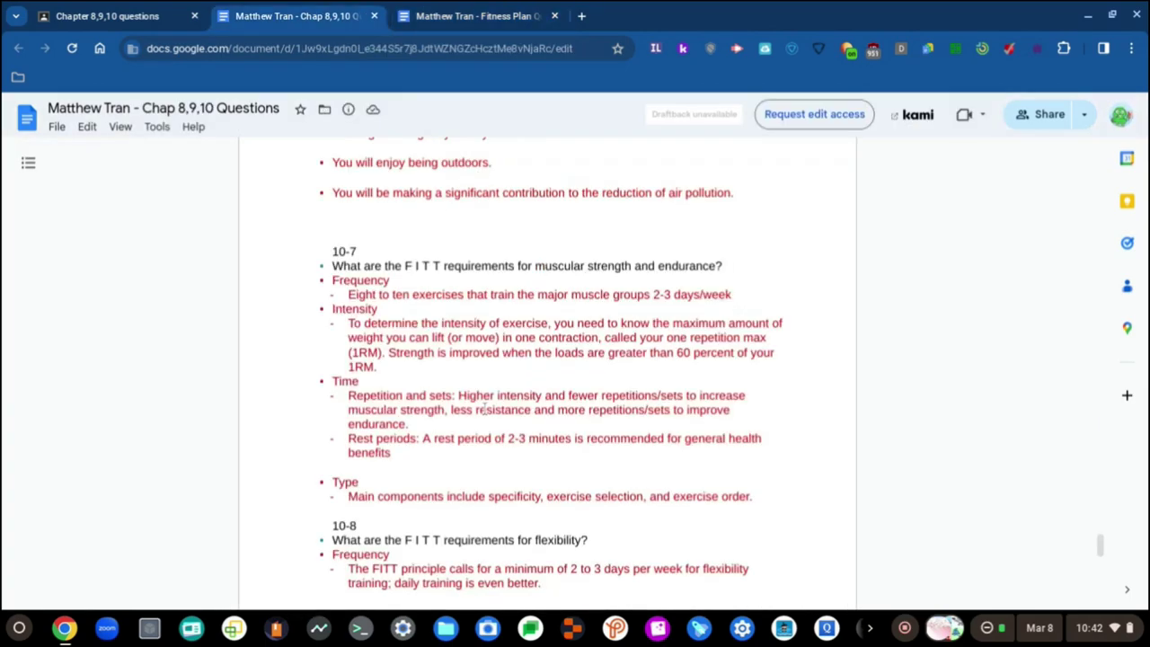
key("ctrl+Tab")
type("when th")
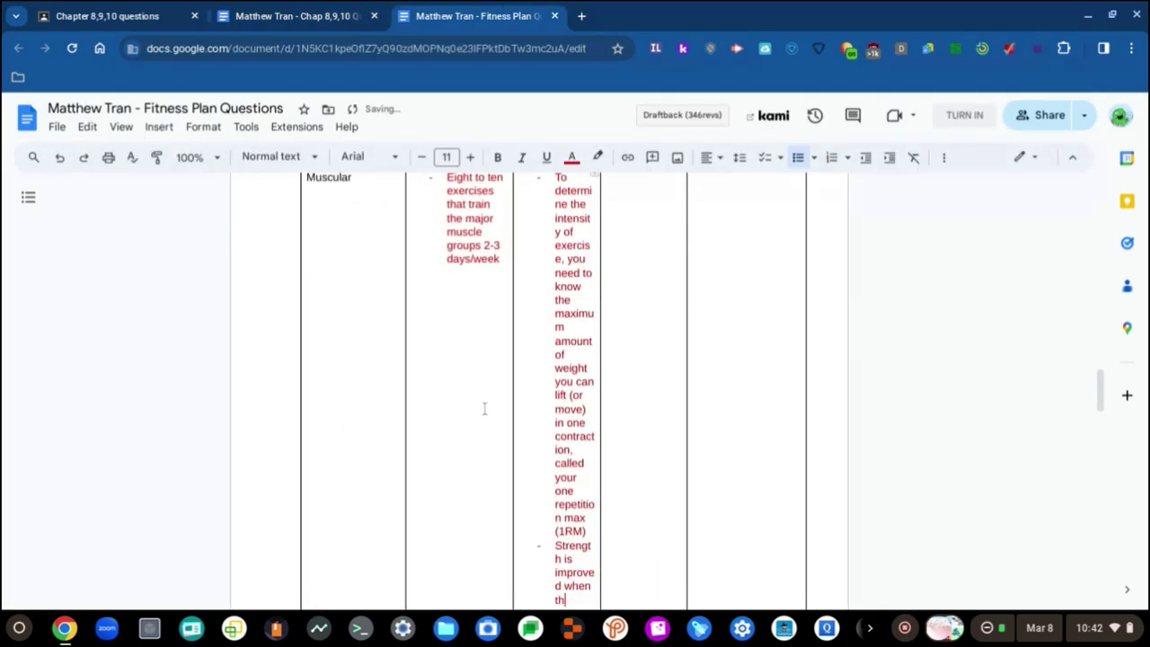
type("e loads")
key("ctrl+shift+Tab")
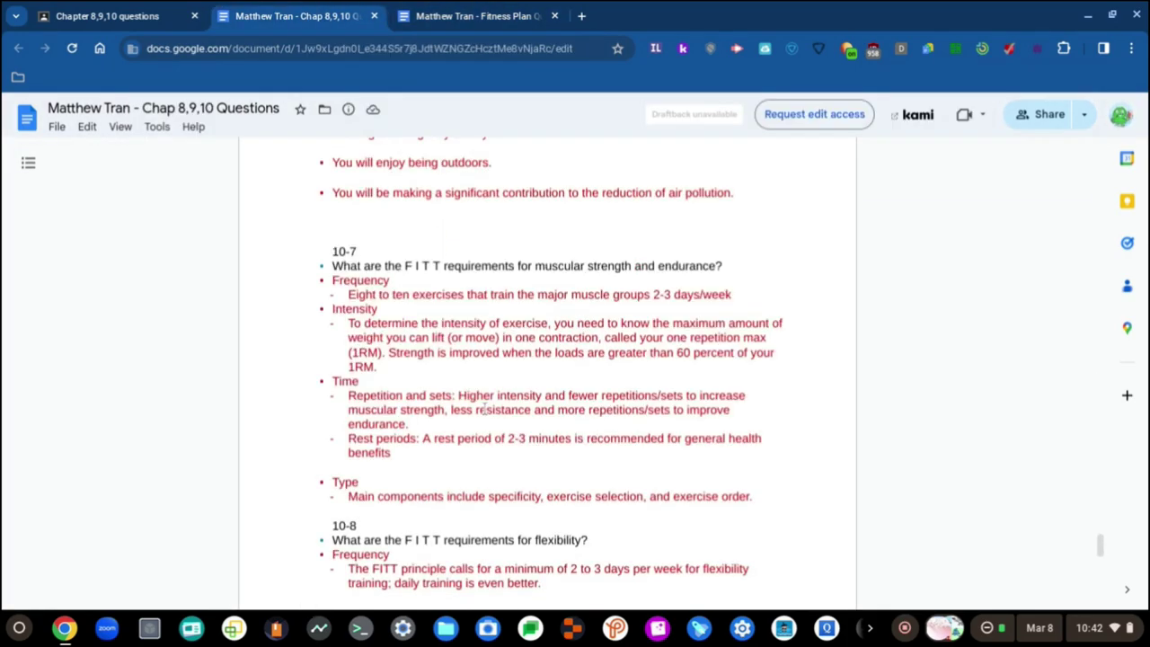
key("ctrl+Tab")
type("are ")
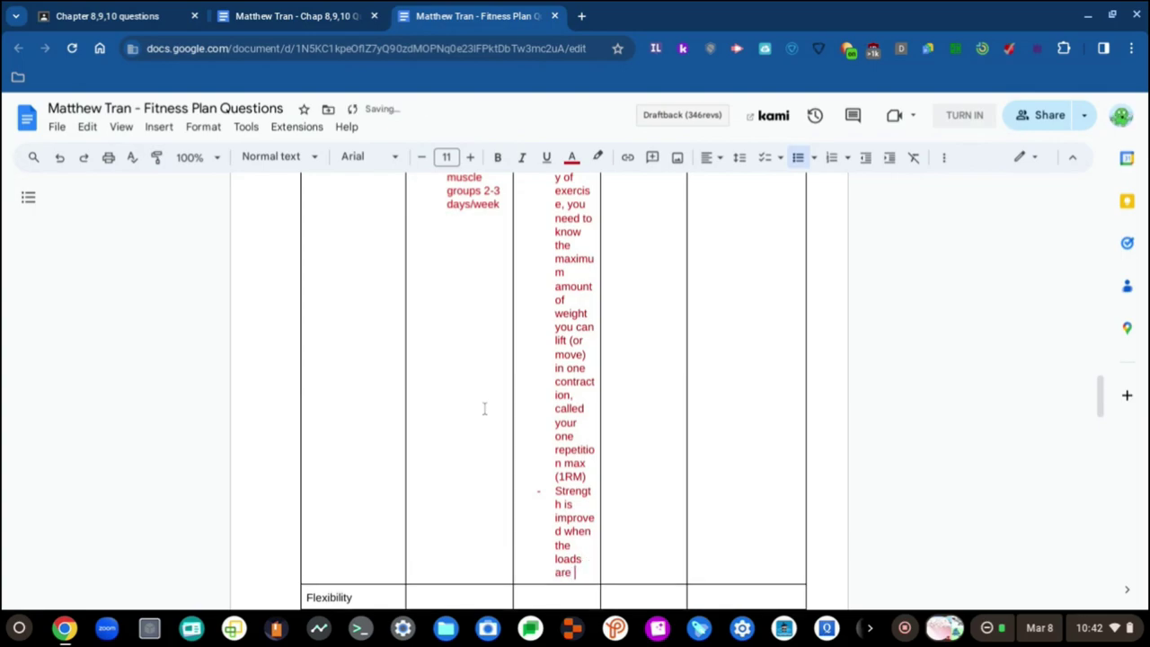
type("greater")
- Complete the second Muscular intensity bullet with "than 60 percent of your 1RM.", correcting typos and checking it against answer 10-7
key("ctrl+shift+Tab")
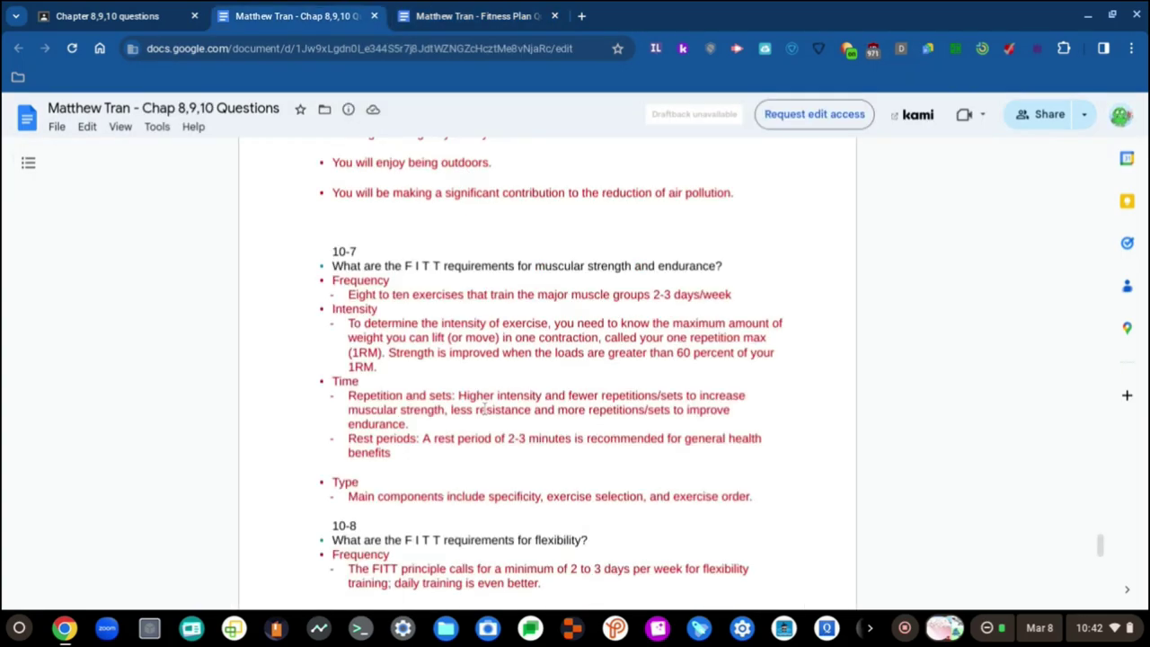
key("ctrl+Tab")
type("than 60 pc")
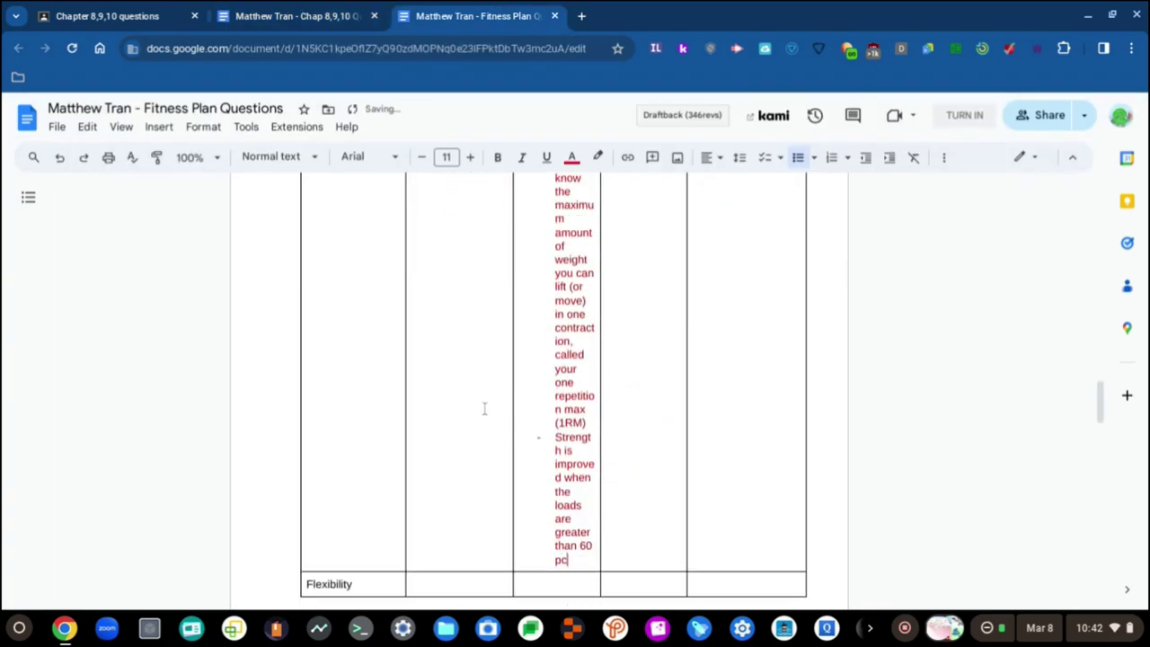
key("BackSpace")
type("ercent of your !RM")
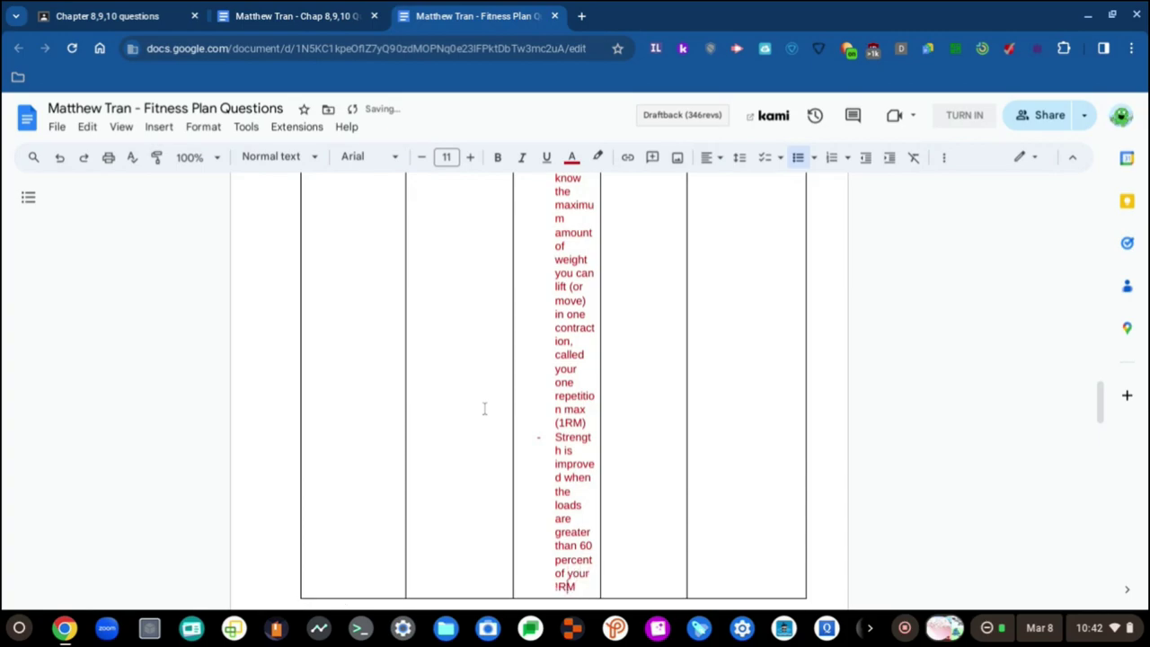
key("Left")
key("Left")
key("BackSpace")
type("1")
key("ctrl+shift+Tab")
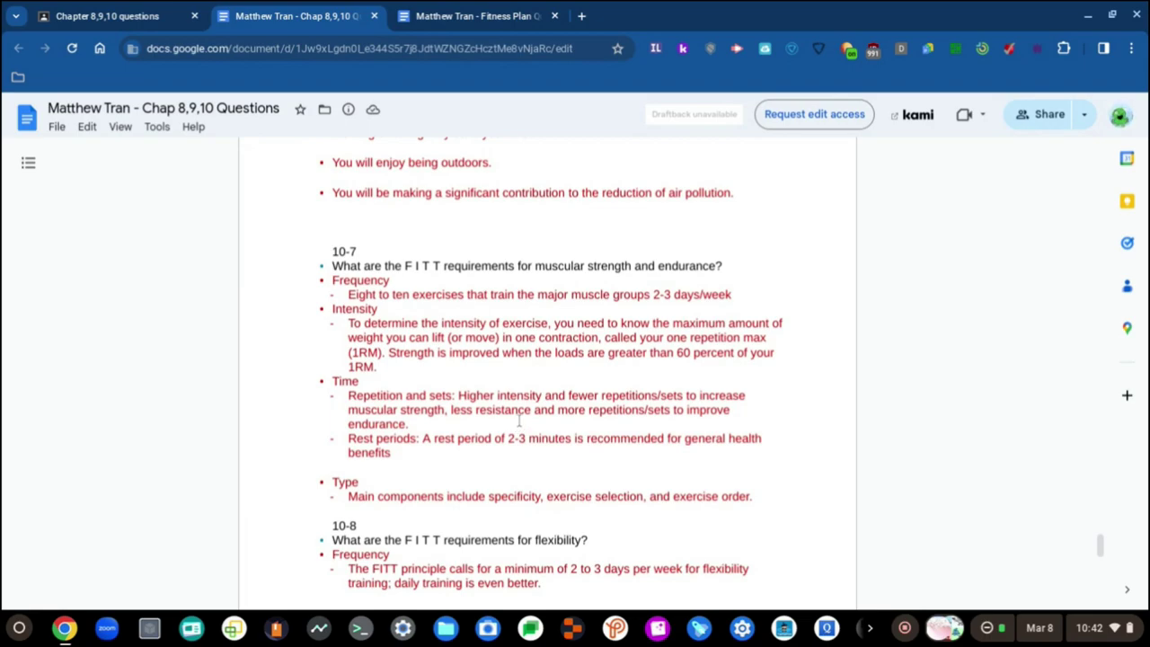
key("ctrl+Tab")
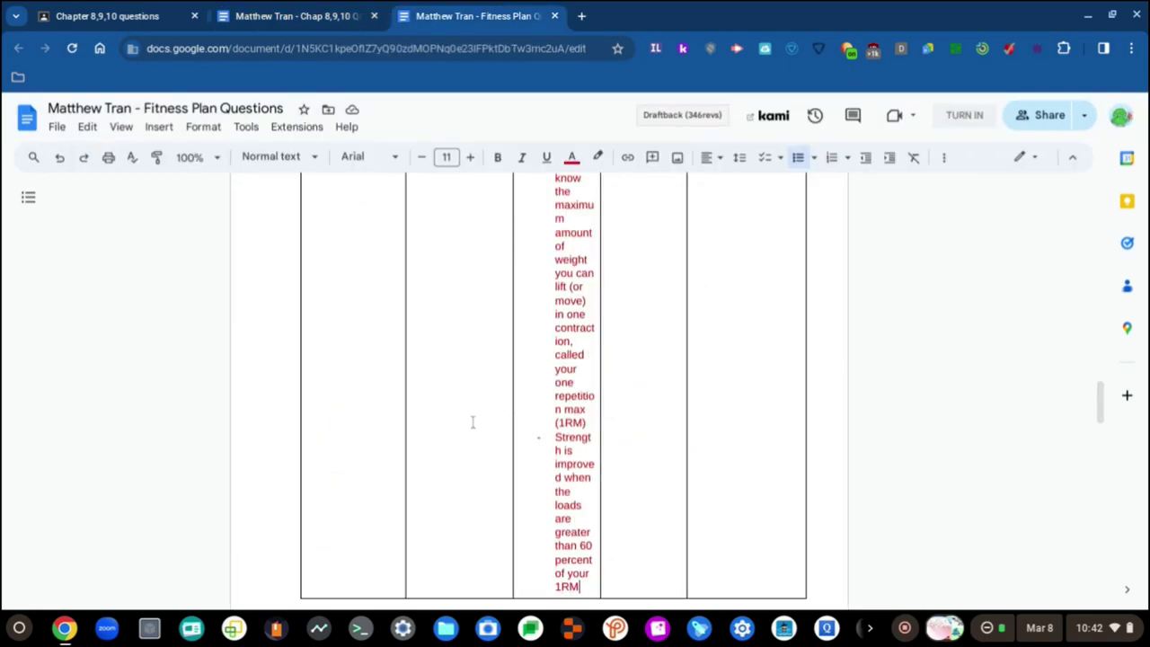
- Start a dashed bullet list in the empty Time cell of the Muscular row
scroll(472, 419, "down", 5)
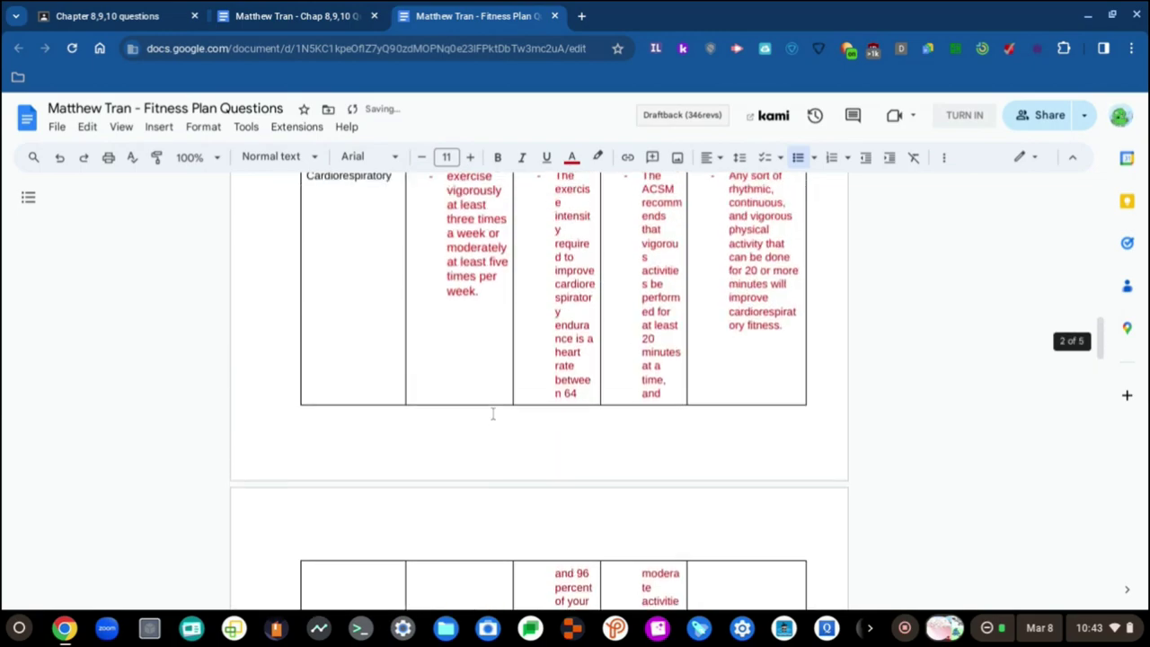
scroll(492, 414, "down", 3)
left_click(645, 463)
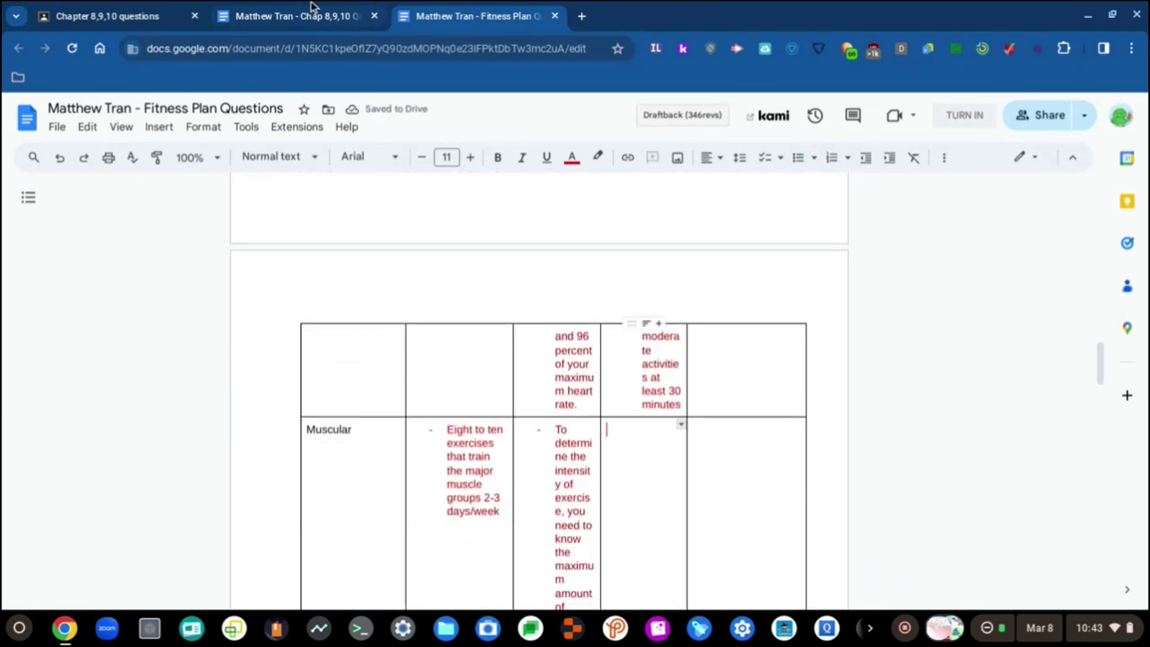
key("ctrl+shift+8")
scroll(392, 184, "down", 5)
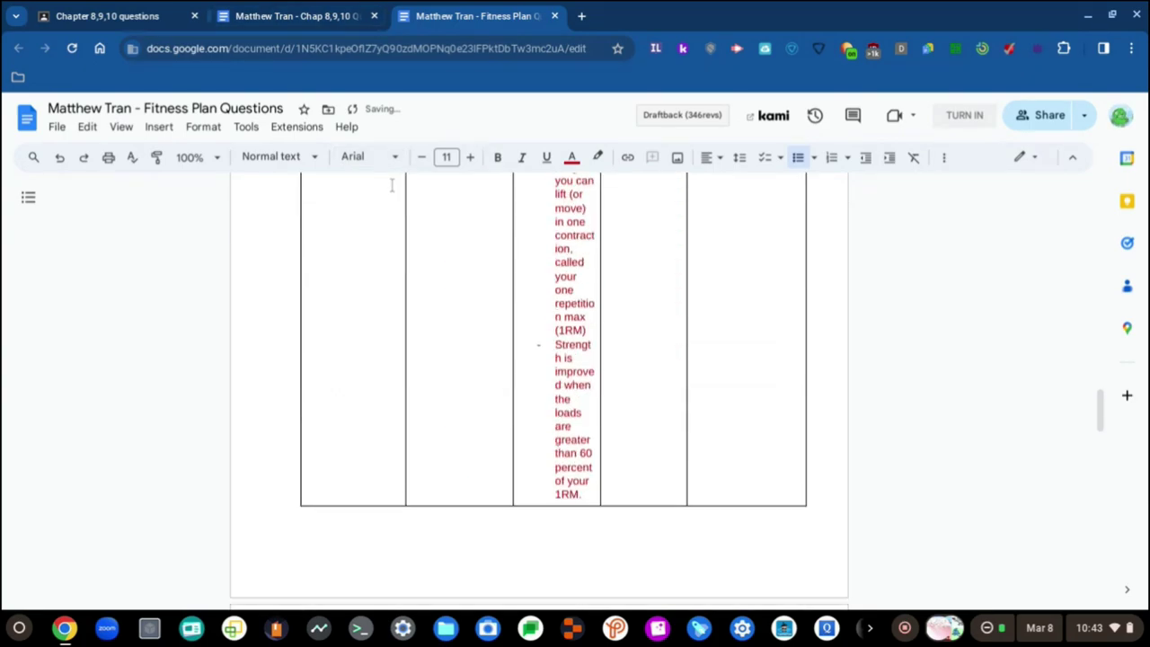
scroll(391, 184, "up", 2)
- Enter "Repetition and sets" in the Muscular row's Time cell, checking the wording against the Time section of answer 10-7
left_click(326, 11)
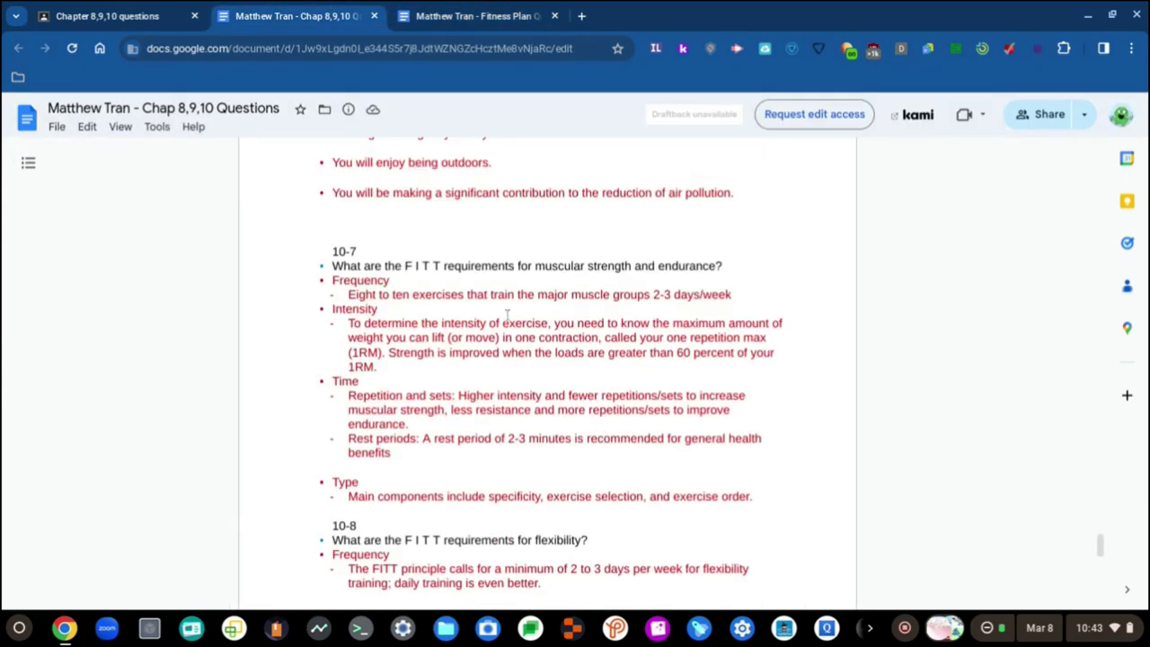
left_click(506, 11)
type("R")
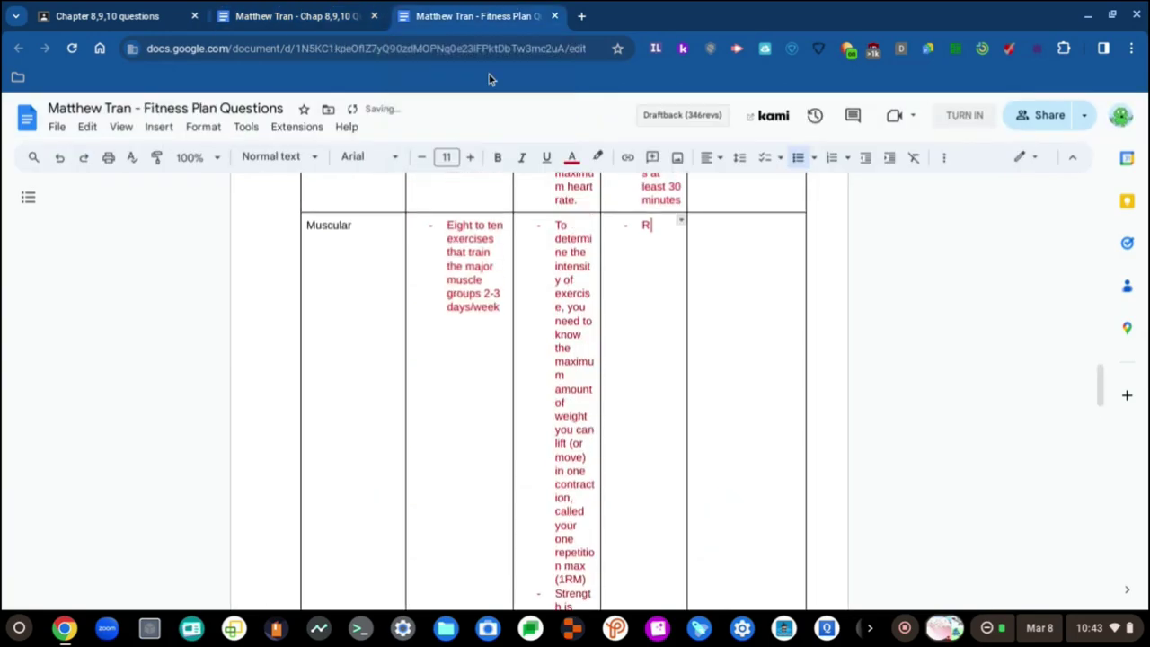
type("epee")
key("BackSpace")
type("tition and sets")
key("ctrl+shift+Tab")
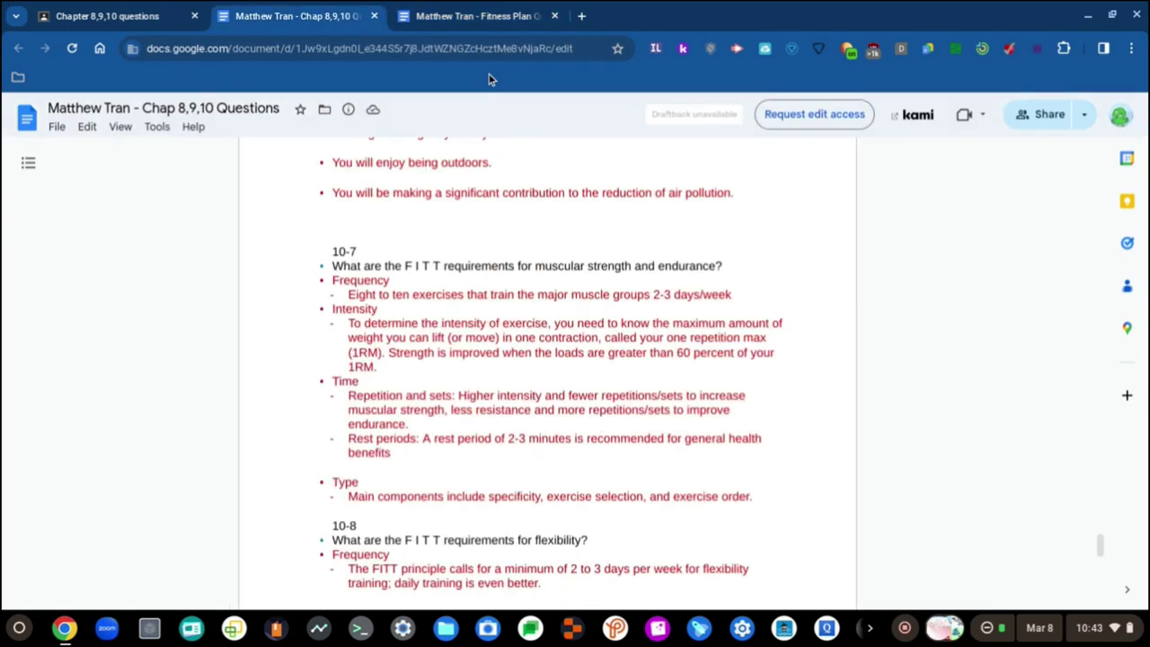
key("ctrl+Tab")
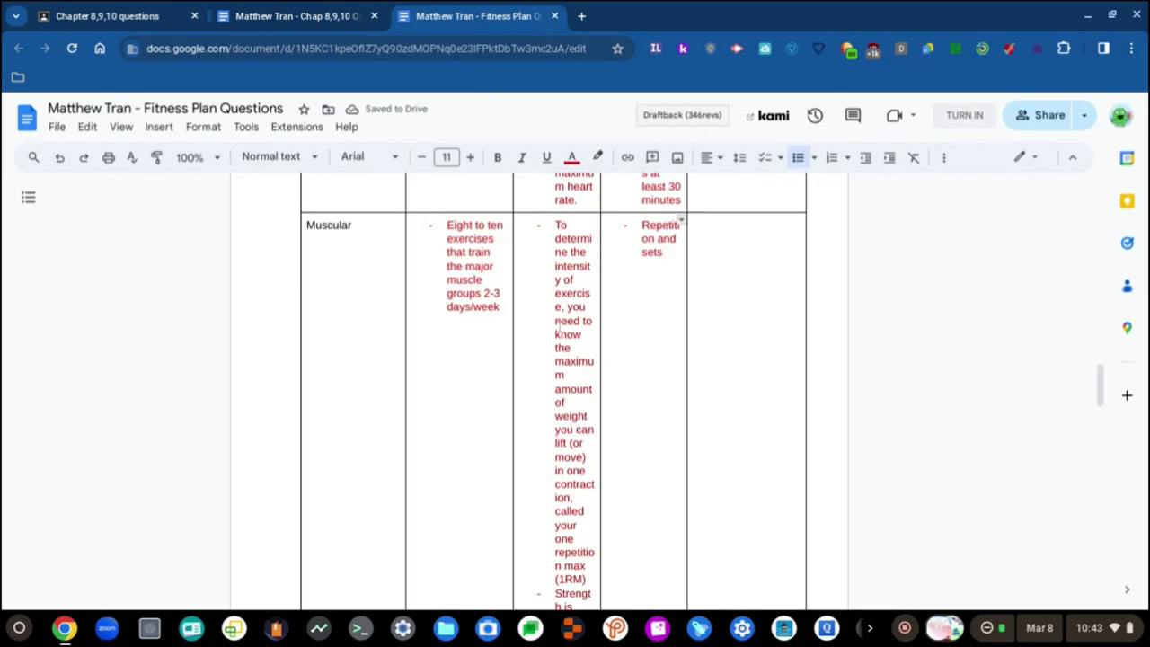
key("ctrl+shift+Tab")
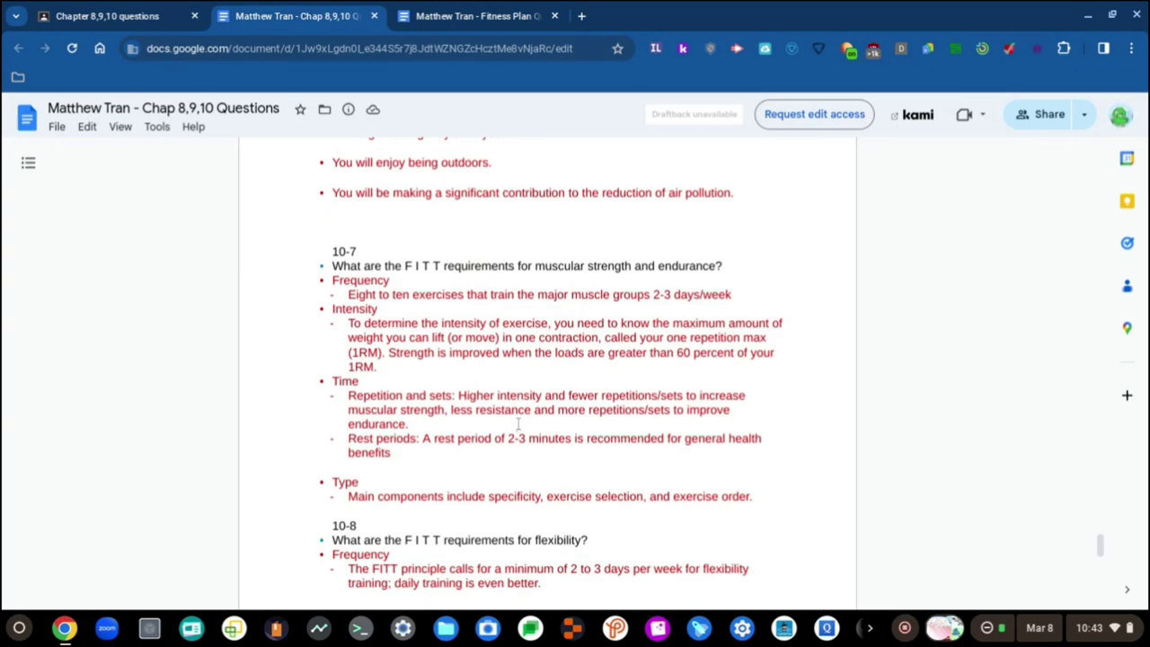
key("ctrl+Tab")
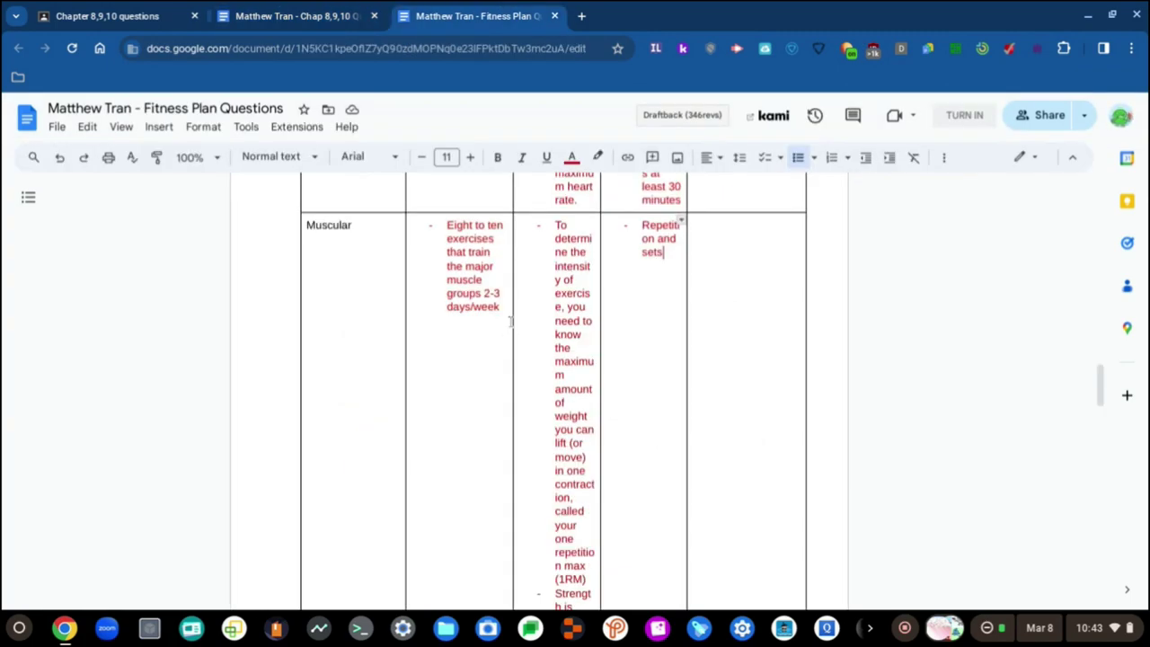
- Try widening the Frequency and Intensity columns of the FITT table, and undo both width changes
left_click_drag(513, 321, 520, 320)
left_click_drag(601, 336, 623, 334)
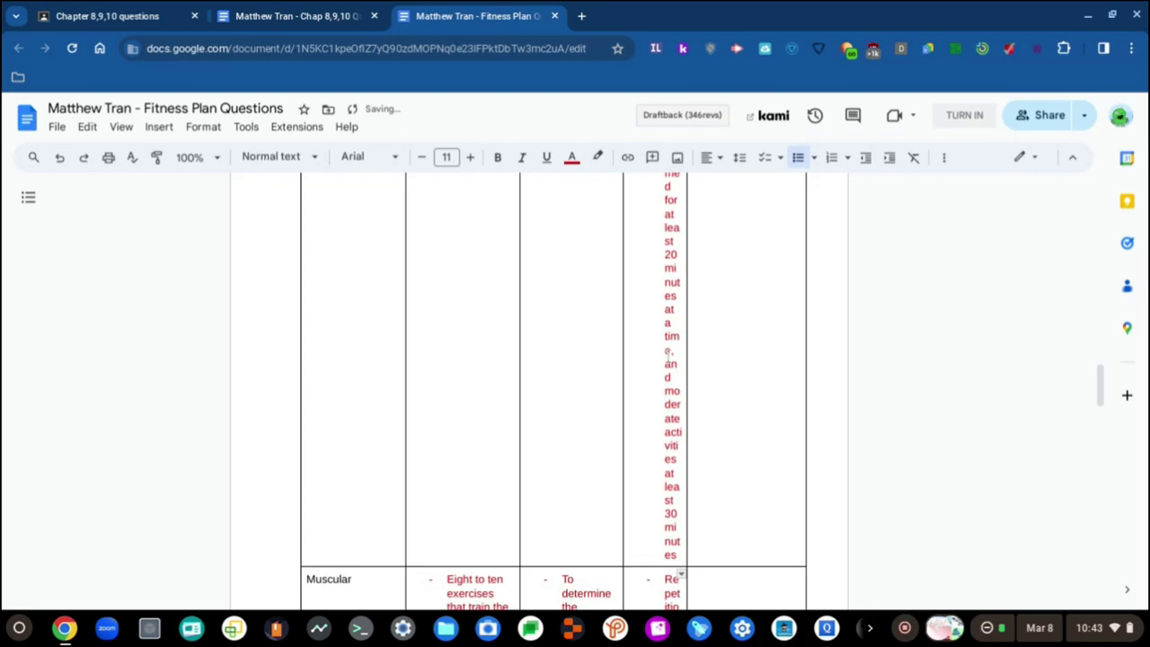
key("ctrl+z")
key("ctrl+z")
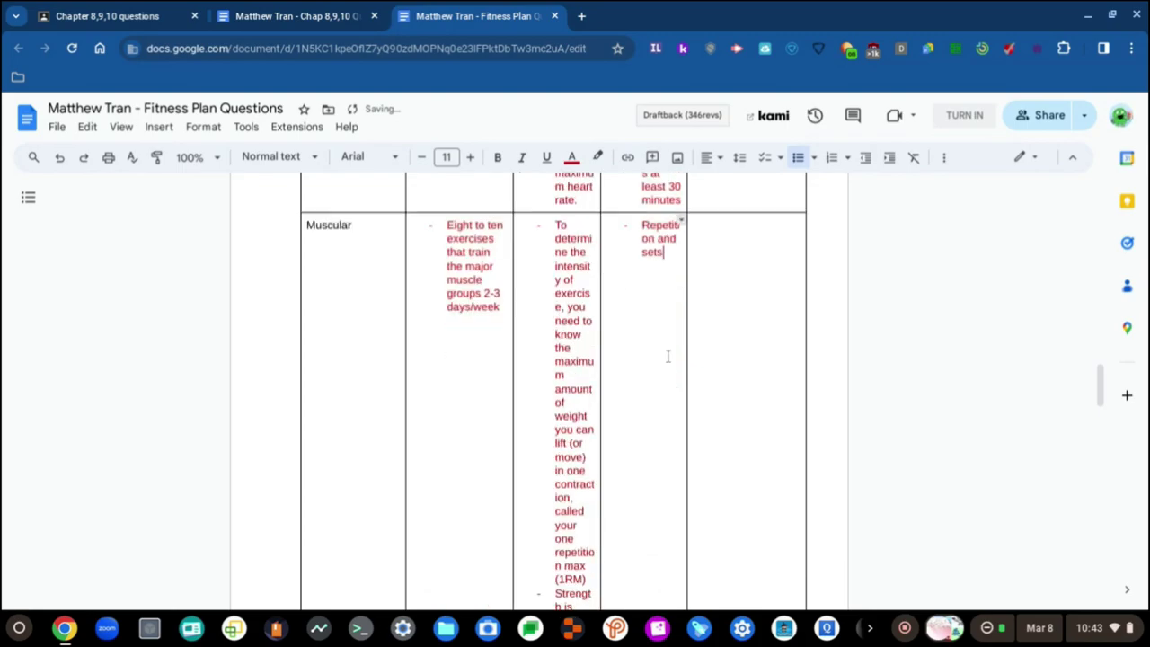
- Consult the Time section of answer 10-7 and append ": higher" after "Repetition and sets" in the Muscular row's Time cell
left_click(368, 8)
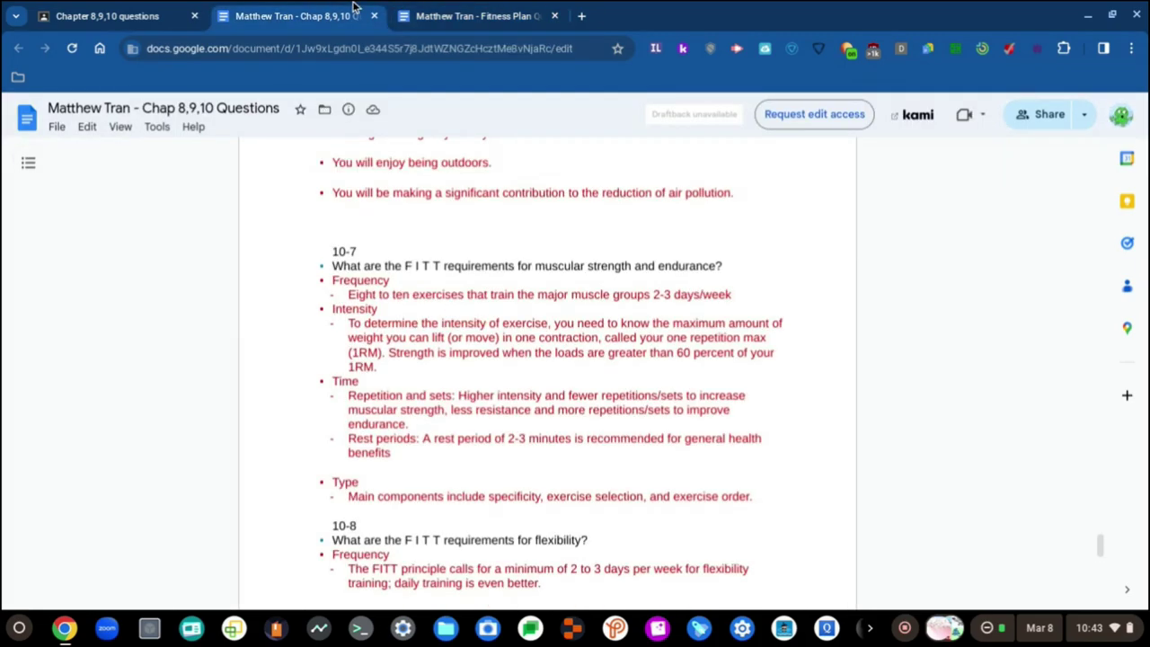
scroll(518, 425, "down", 1)
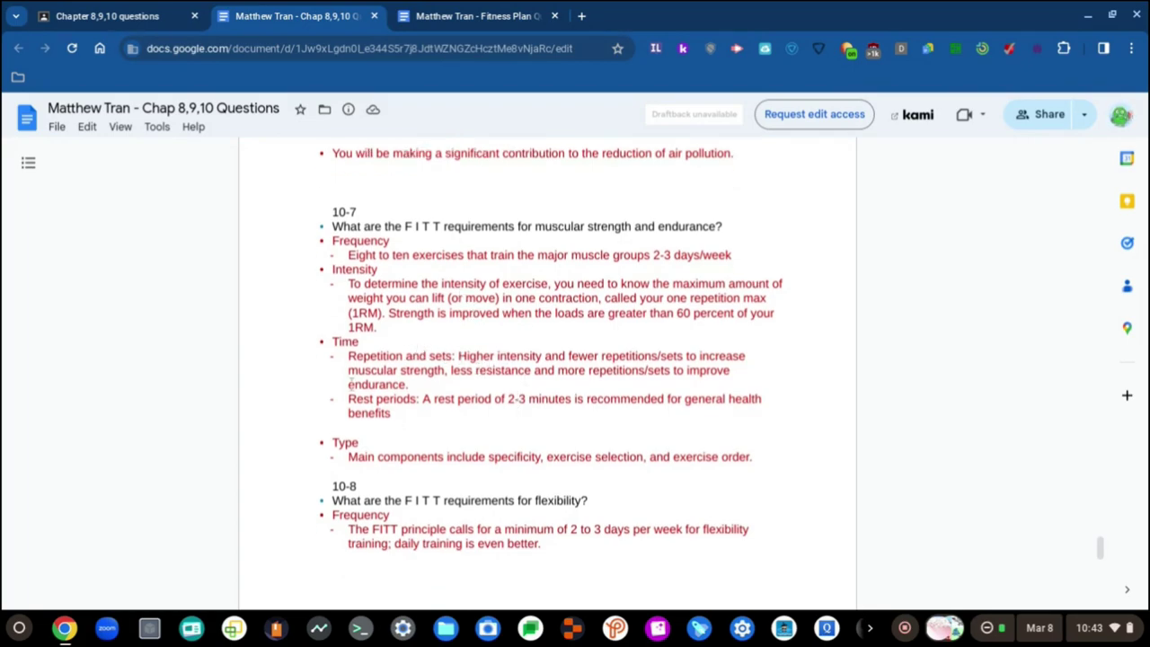
key("ctrl+Tab")
type(":")
key("ctrl+shift+Tab")
key("ctrl+Tab")
type("higher")
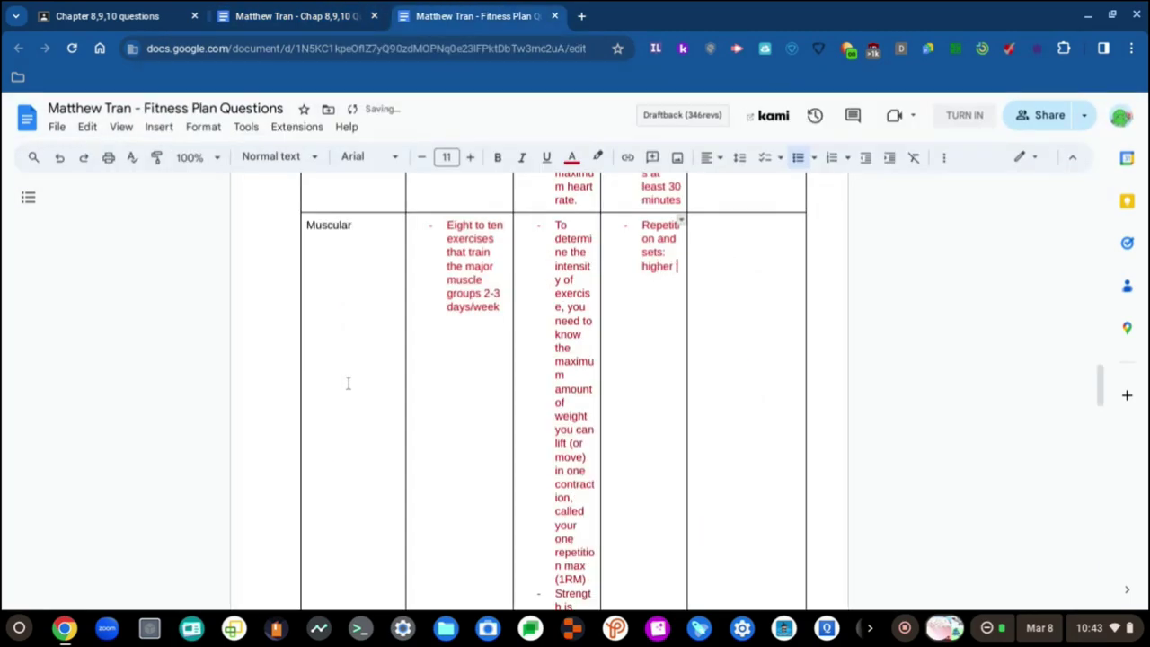
- Replace "higher" with "Higher intensity and fewer" in the Muscular row's Time cell, following the Time section of answer 10-7
key("ctrl+shift+Tab")
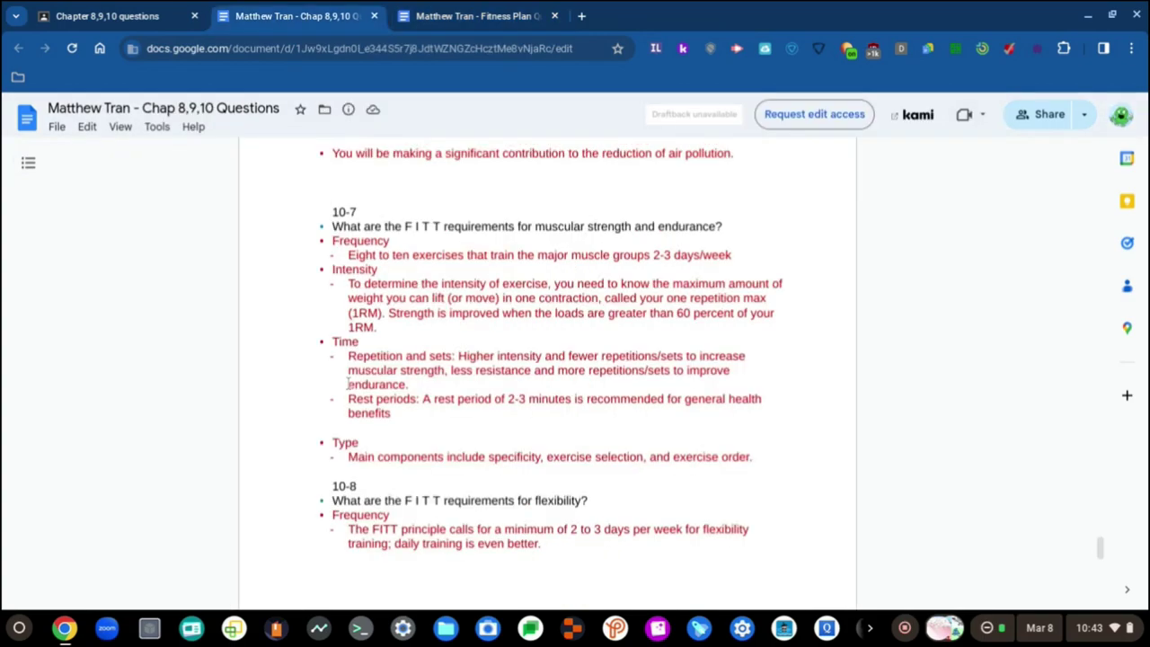
key("ctrl+Tab")
key("ctrl+BackSpace")
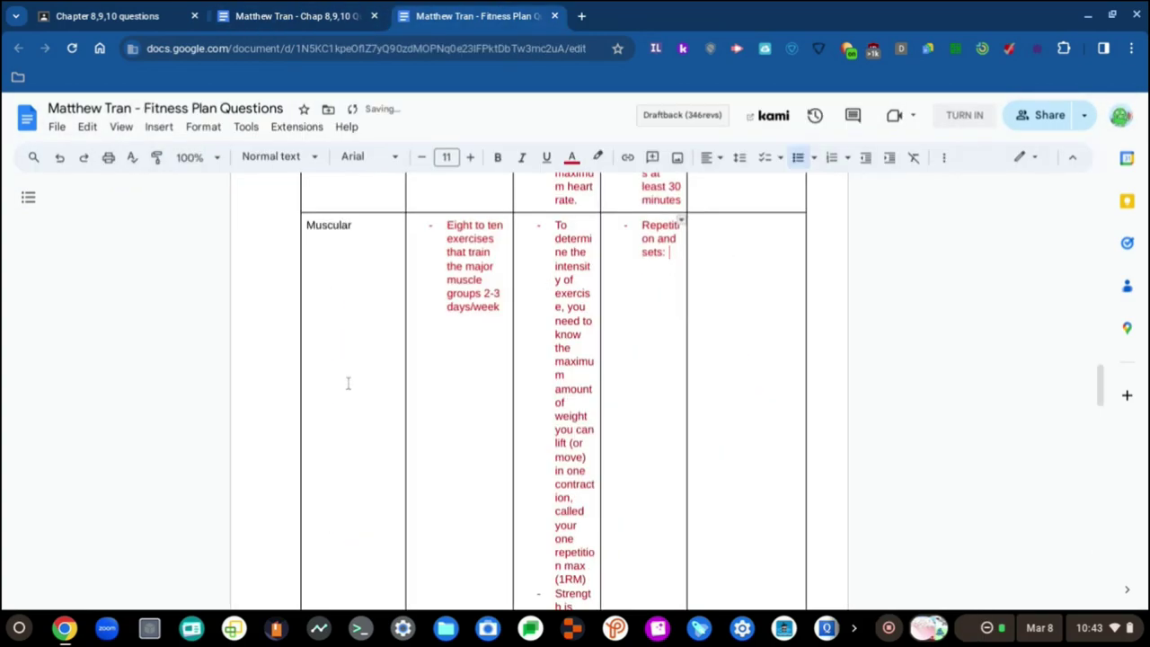
type("Higher intensity")
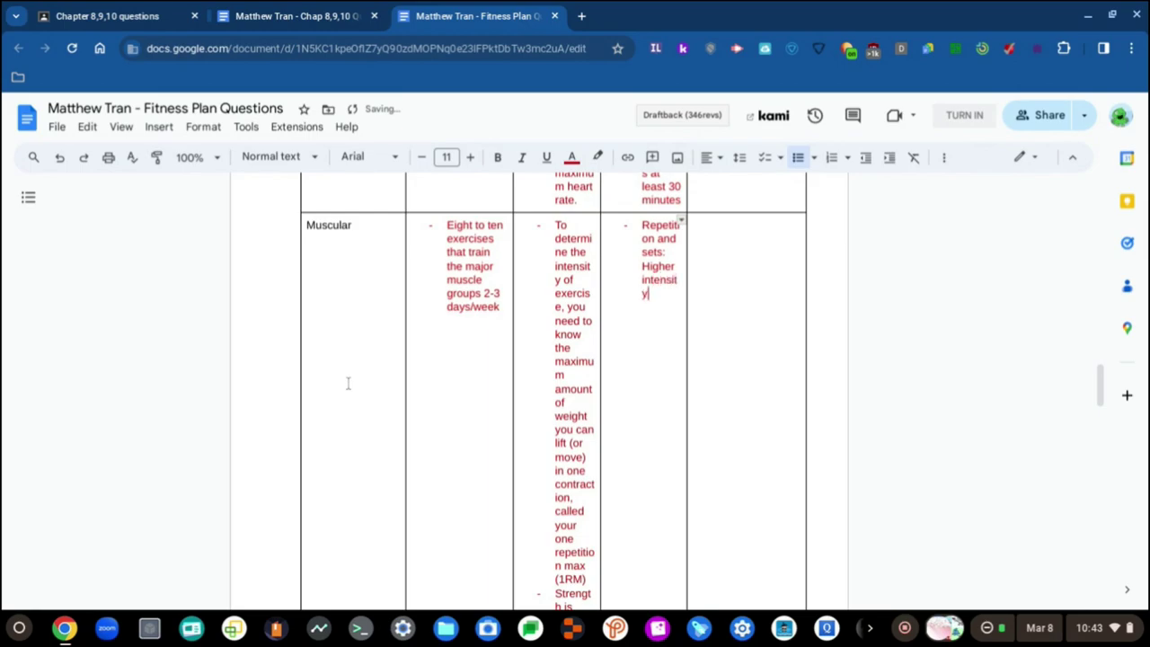
key("ctrl+shift+Tab")
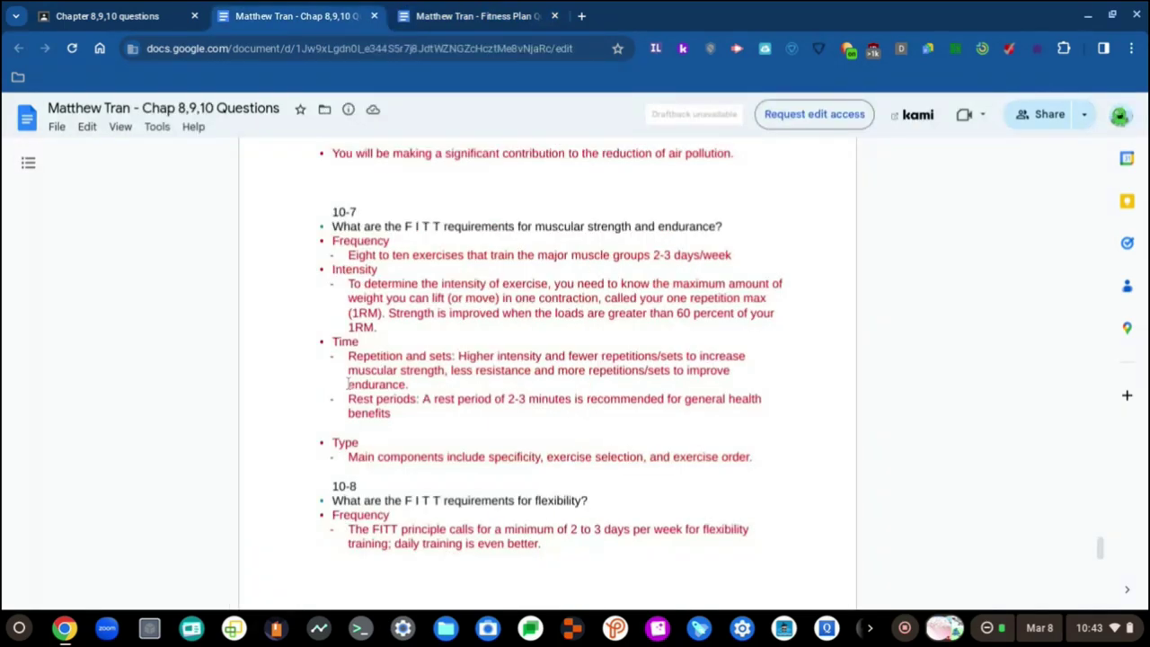
key("ctrl+Tab")
type("and f")
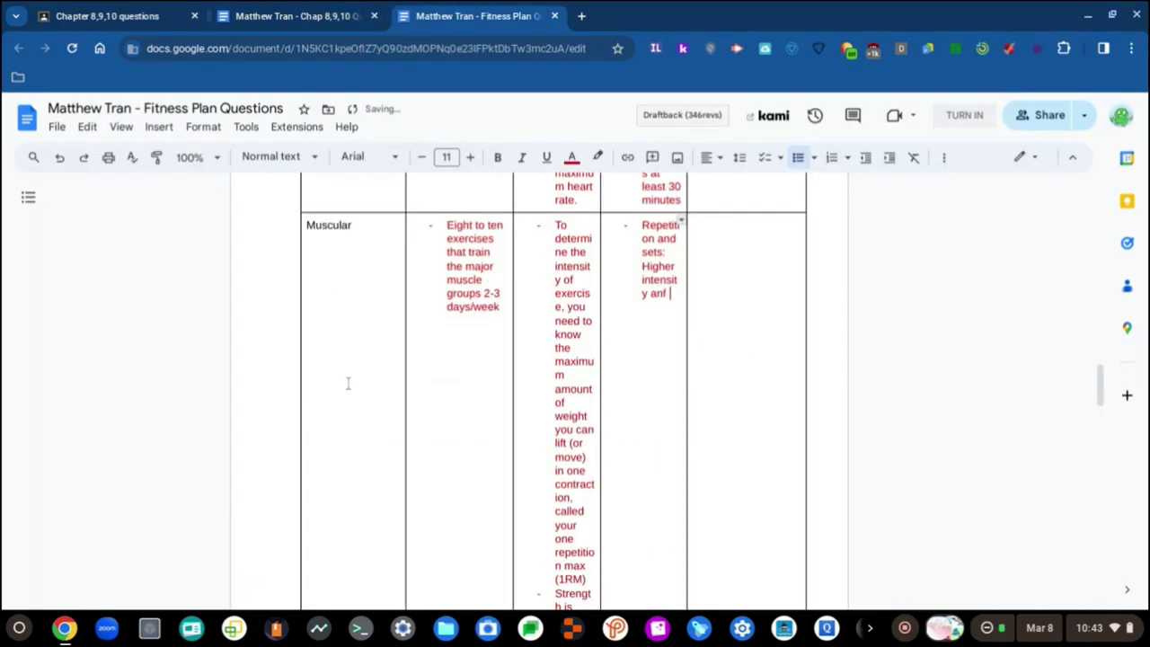
type("ewer")
- Continue the Repetition and sets bullet in the Muscular row's Time cell with "repetitions/sets to increase", checking the wording against answer 10-7
key("ctrl+shift+Tab")
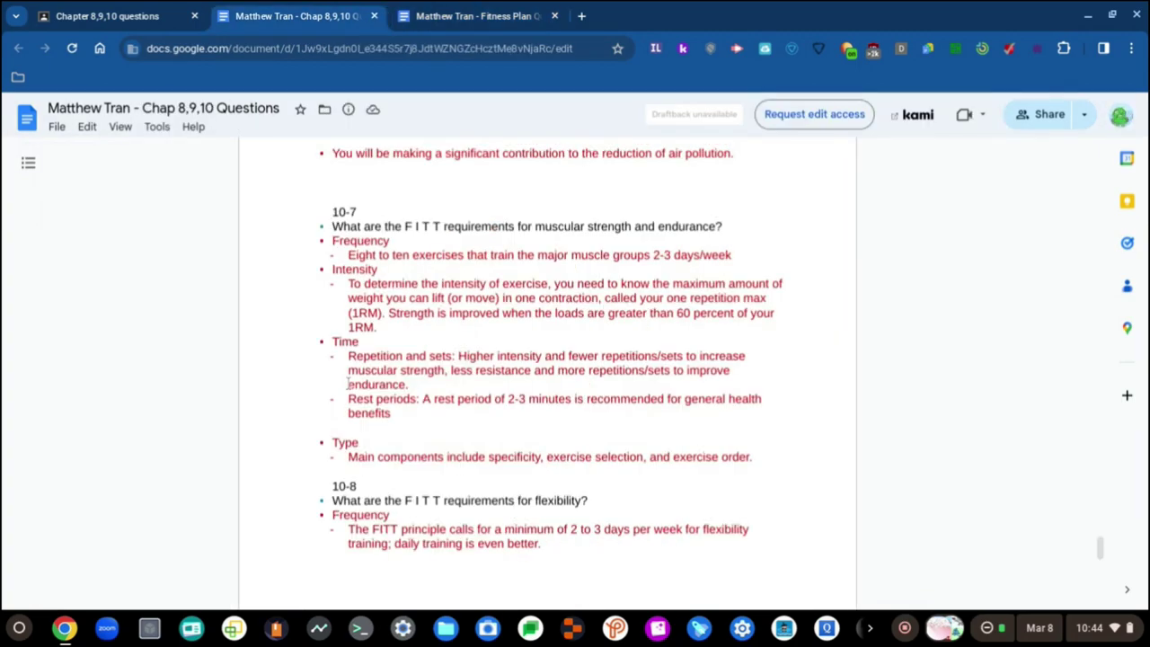
key("ctrl+Tab")
type("repet")
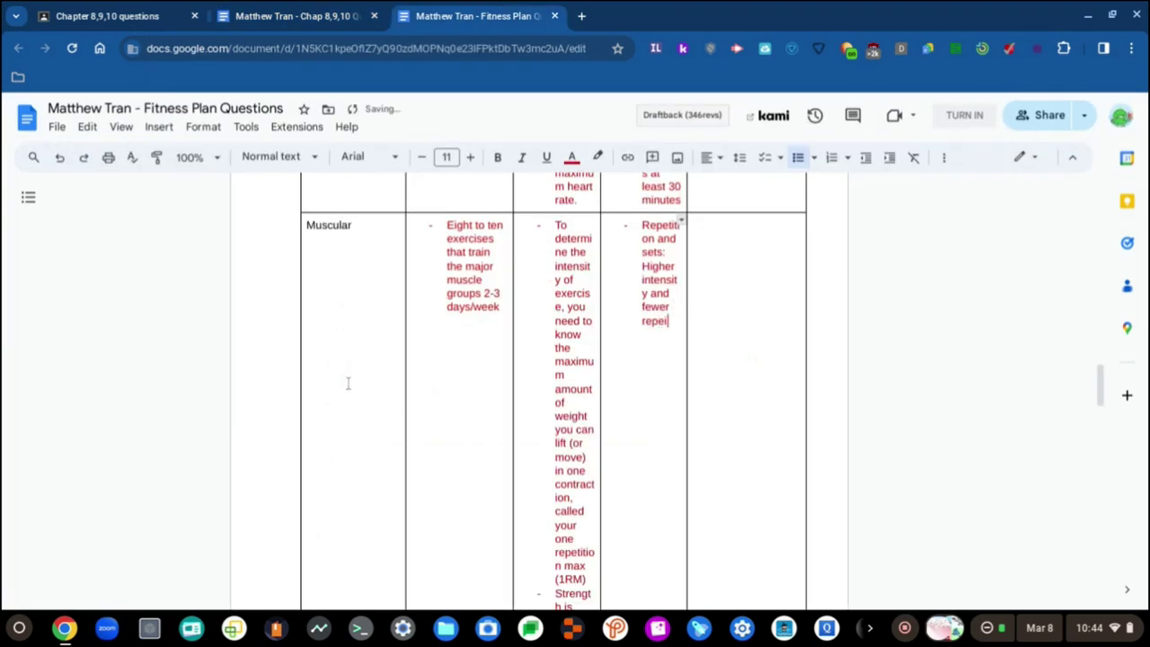
type("itions")
key("ctrl+shift+Tab")
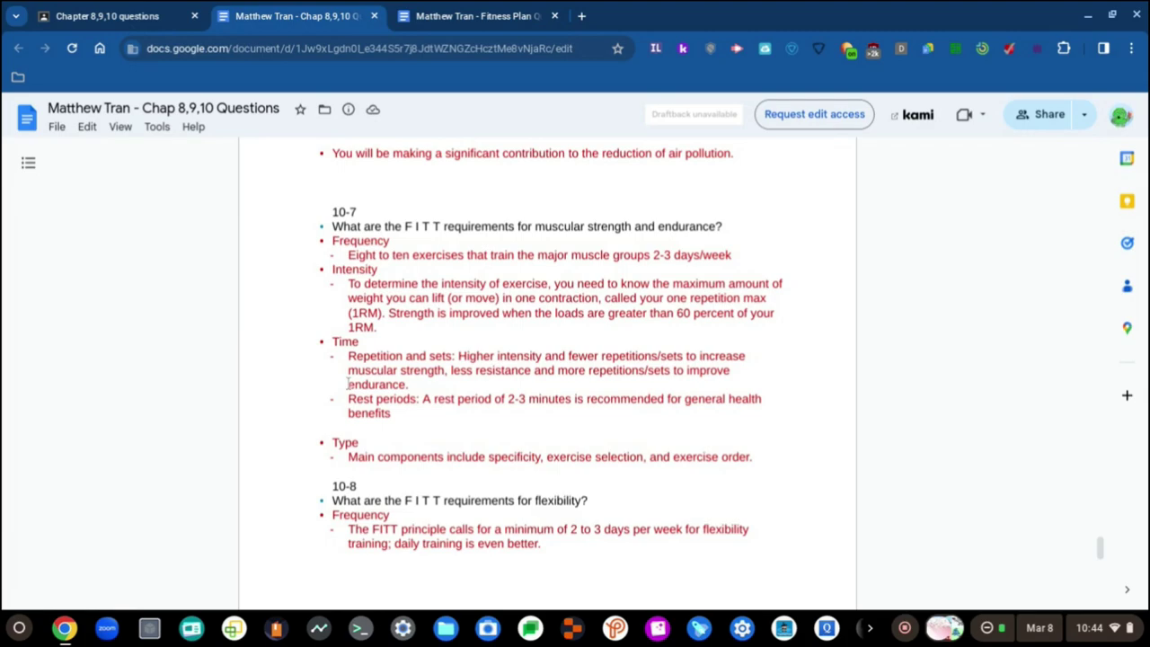
key("ctrl+Tab")
type("/sets")
key("ctrl+shift+Tab")
key("ctrl+Tab")
type("to inc")
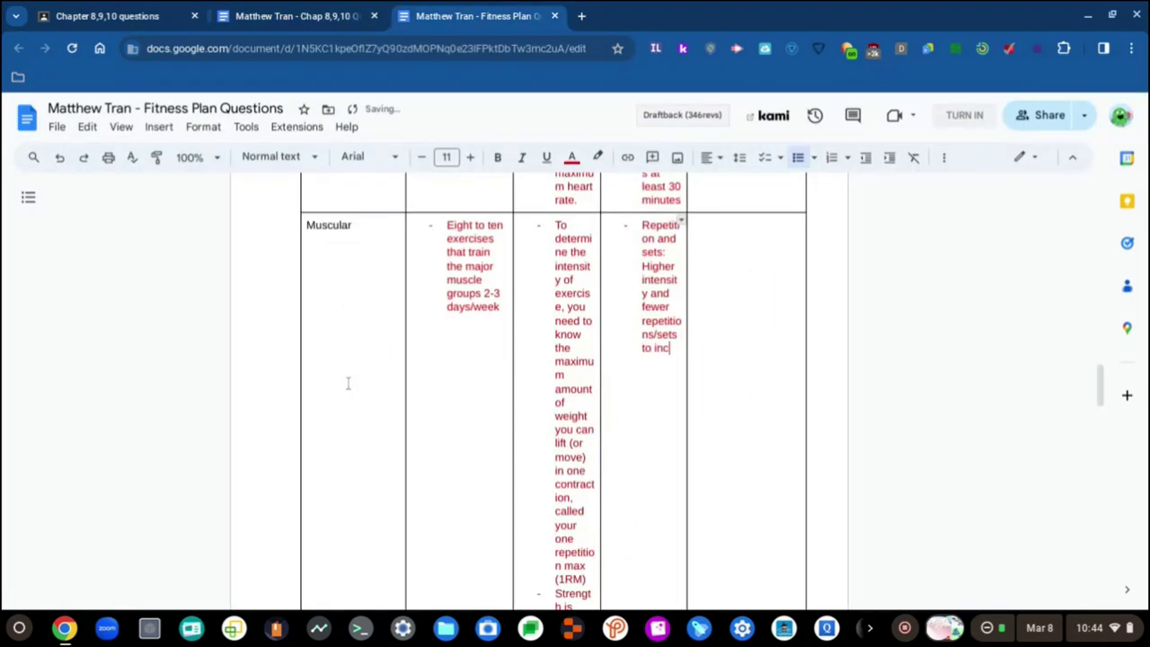
type("rease")
- Add "muscular strength, less resistance" to the Repetition and sets bullet, consulting answer 10-7 for the wording
key("ctrl+shift+Tab")
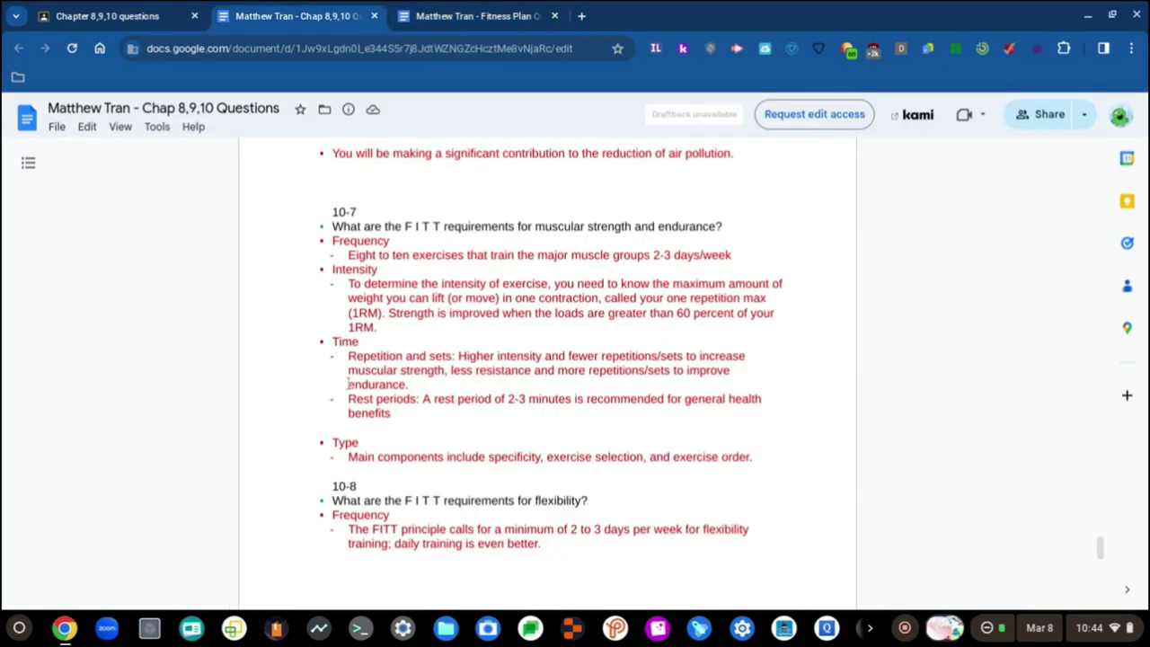
key("ctrl+Tab")
type("m")
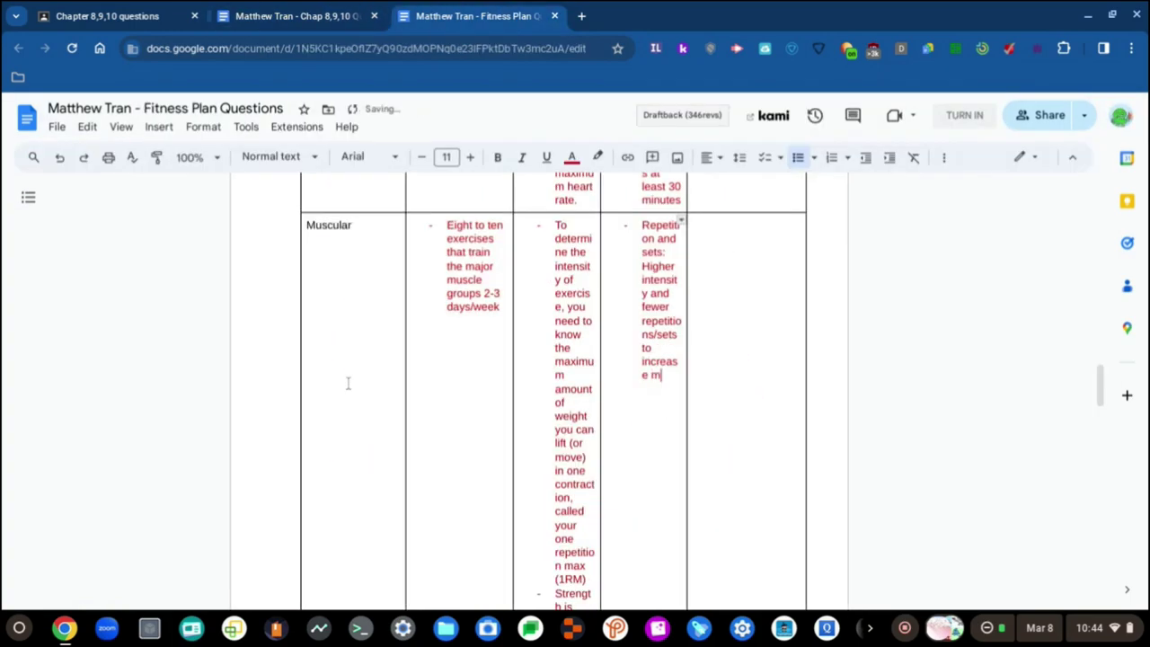
type("uscular strength")
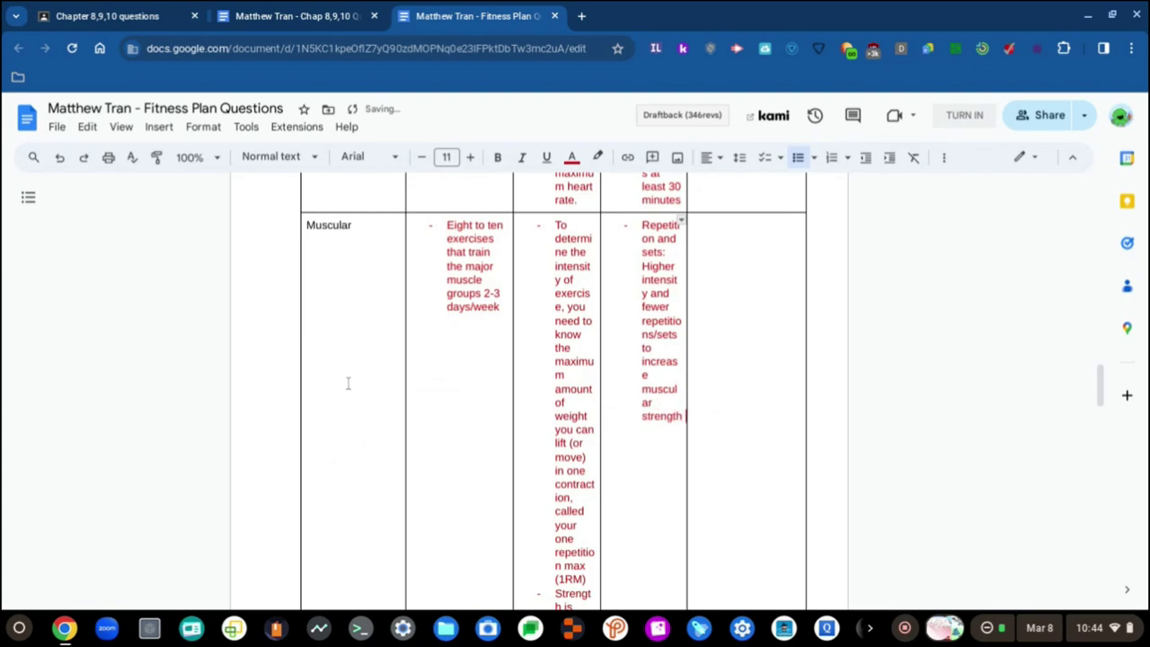
key("ctrl+shift+Tab")
key("ctrl+Tab")
type("h, less")
key("ctrl+shift+Tab")
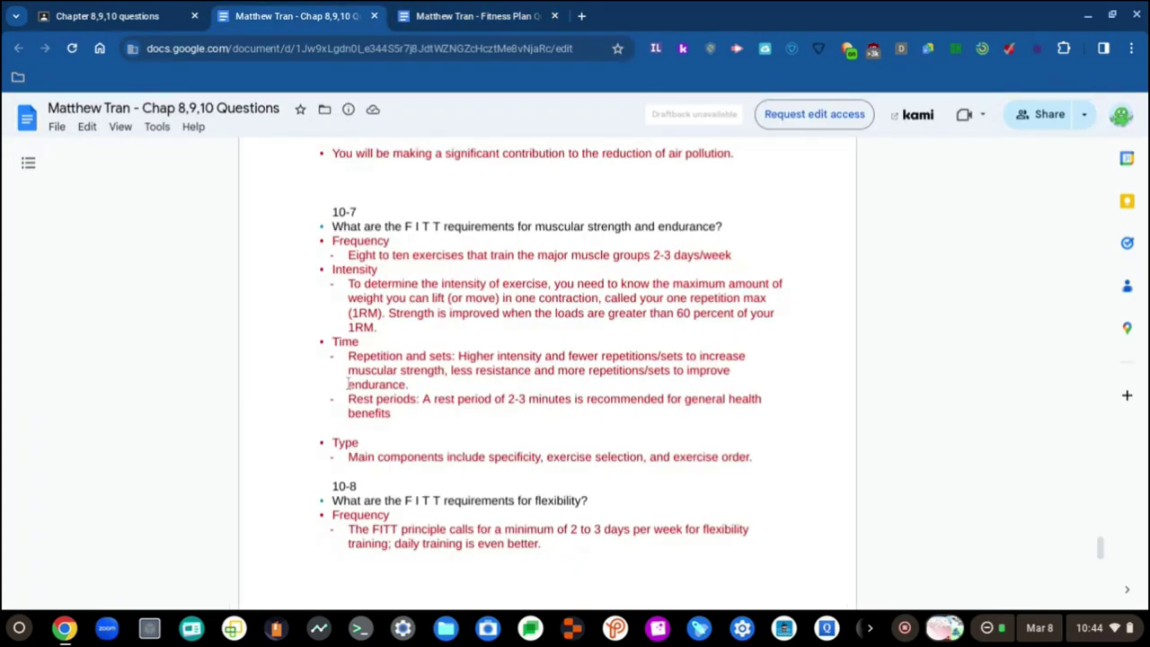
key("ctrl+Tab")
type("resist")
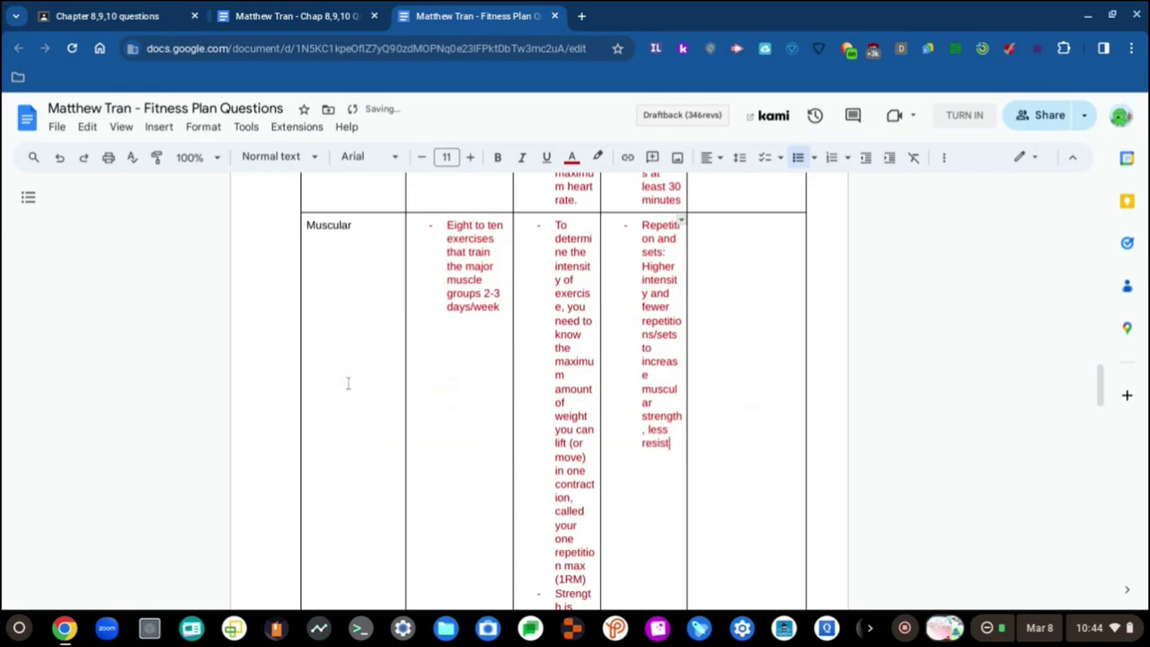
type("ance")
- Append "and more repetitions" to the Muscular row's Repetition and sets bullet, as worded in answer 10-7
key("ctrl+shift+Tab")
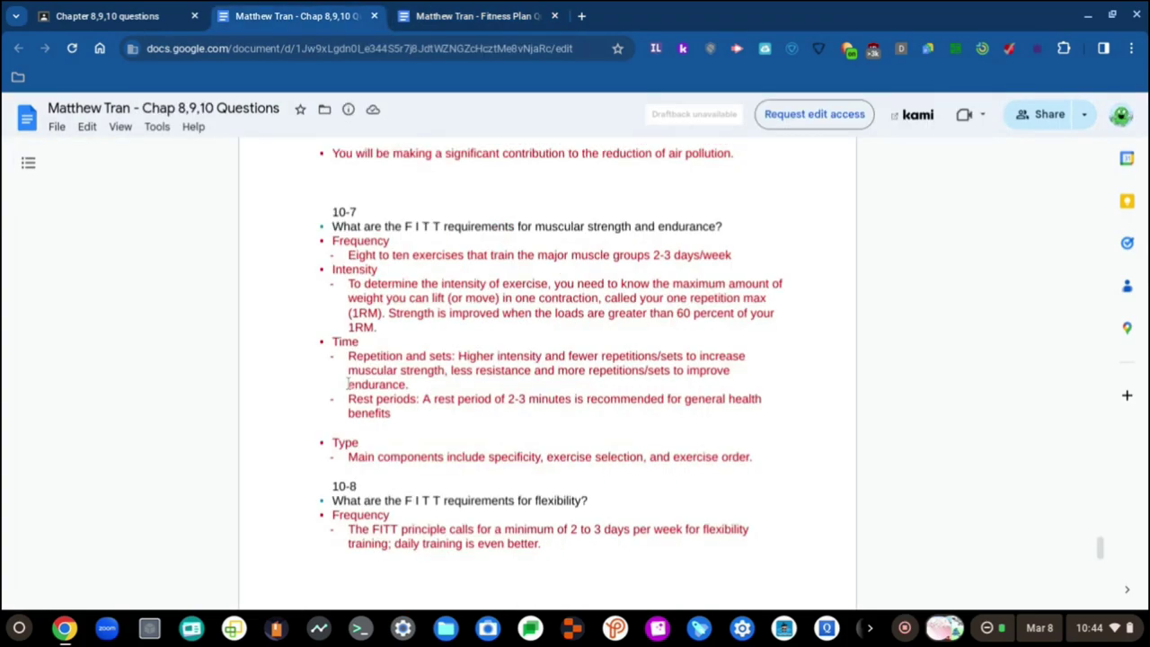
key("ctrl+Tab")
type("and more")
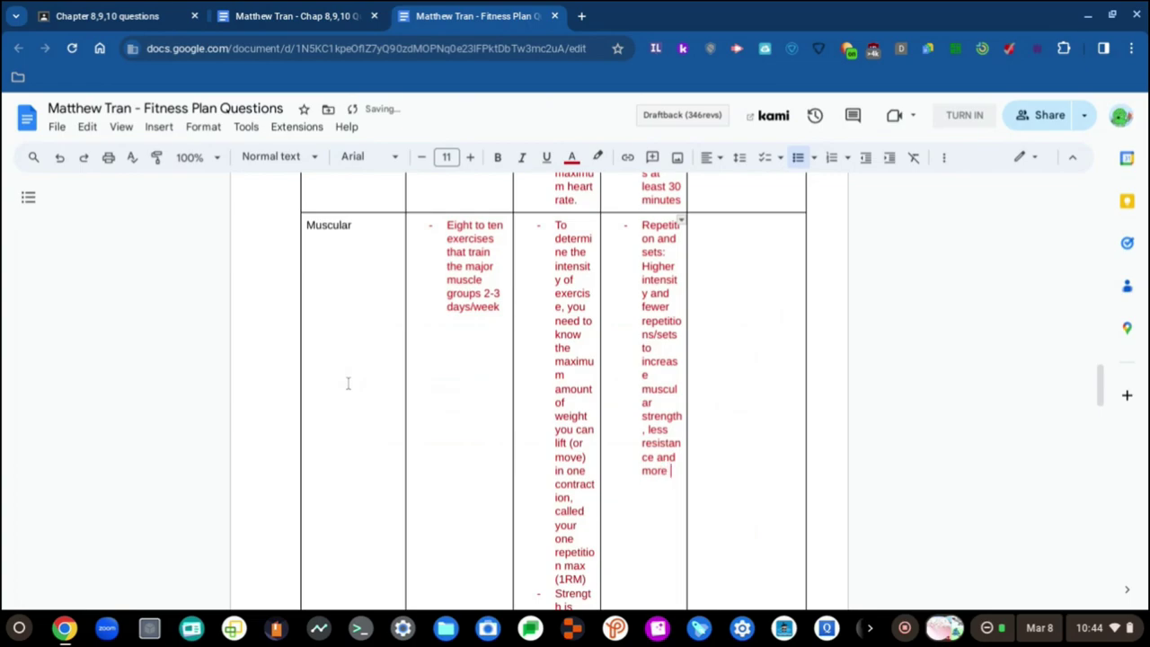
key("ctrl+shift+Tab")
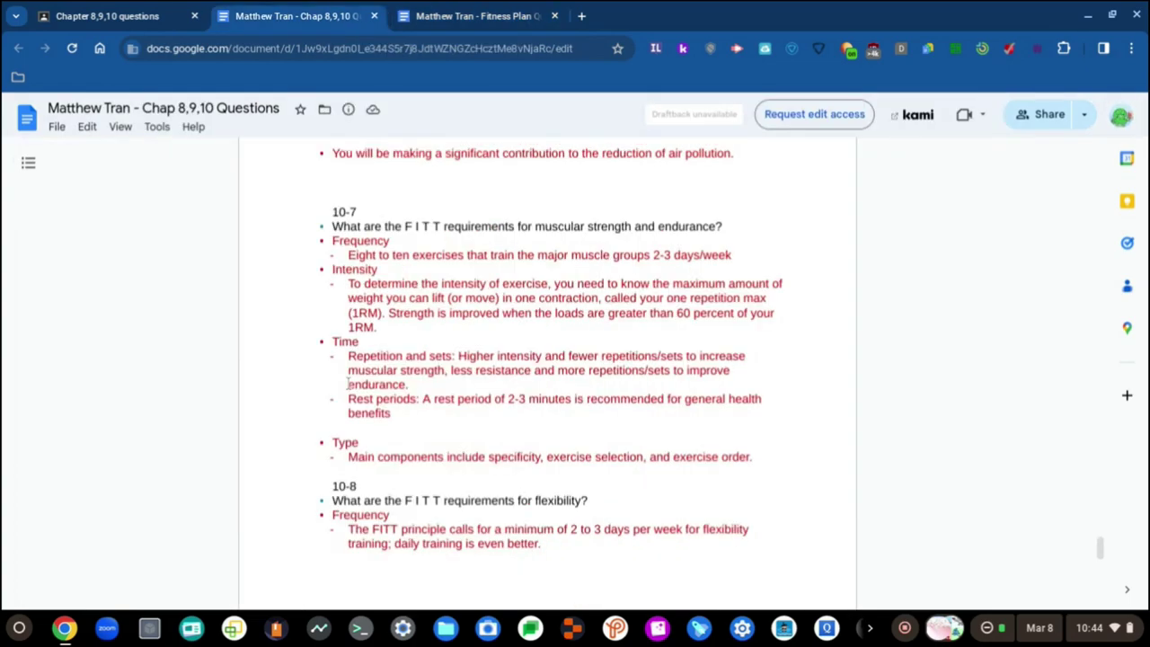
key("ctrl+Tab")
type("repe")
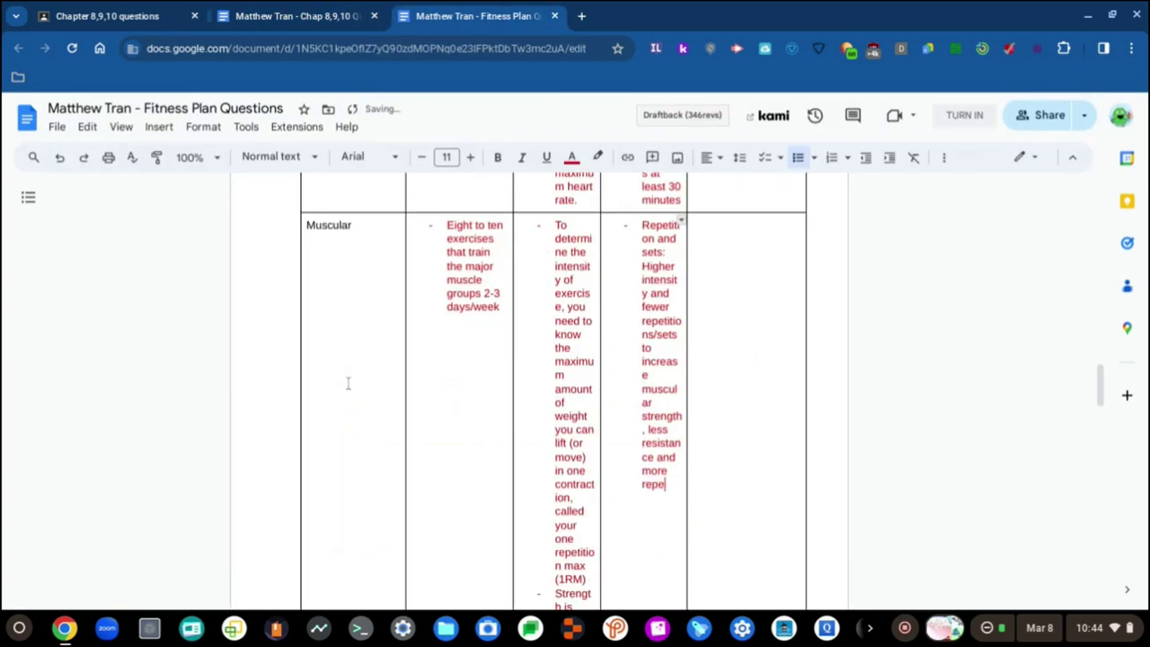
type("titions")
- Finish the Repetition and sets bullet with "/sets to improve endurance.", checking it against answer 10-7
key("ctrl+shift+Tab")
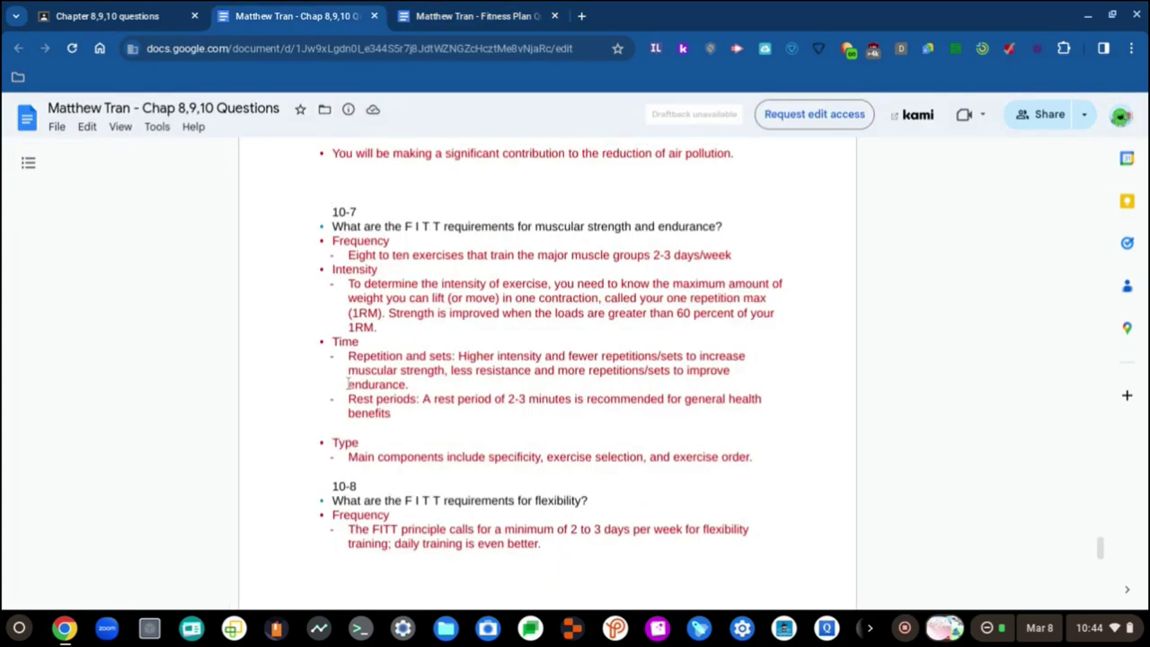
key("ctrl+Tab")
type("/se")
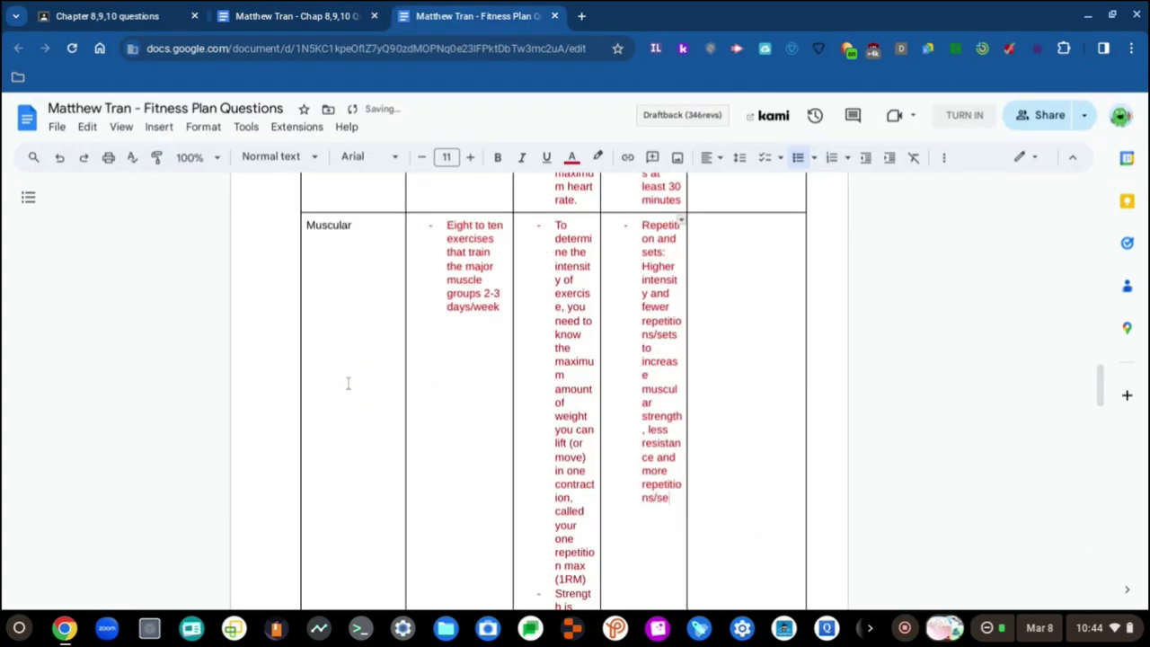
type("ts to improve")
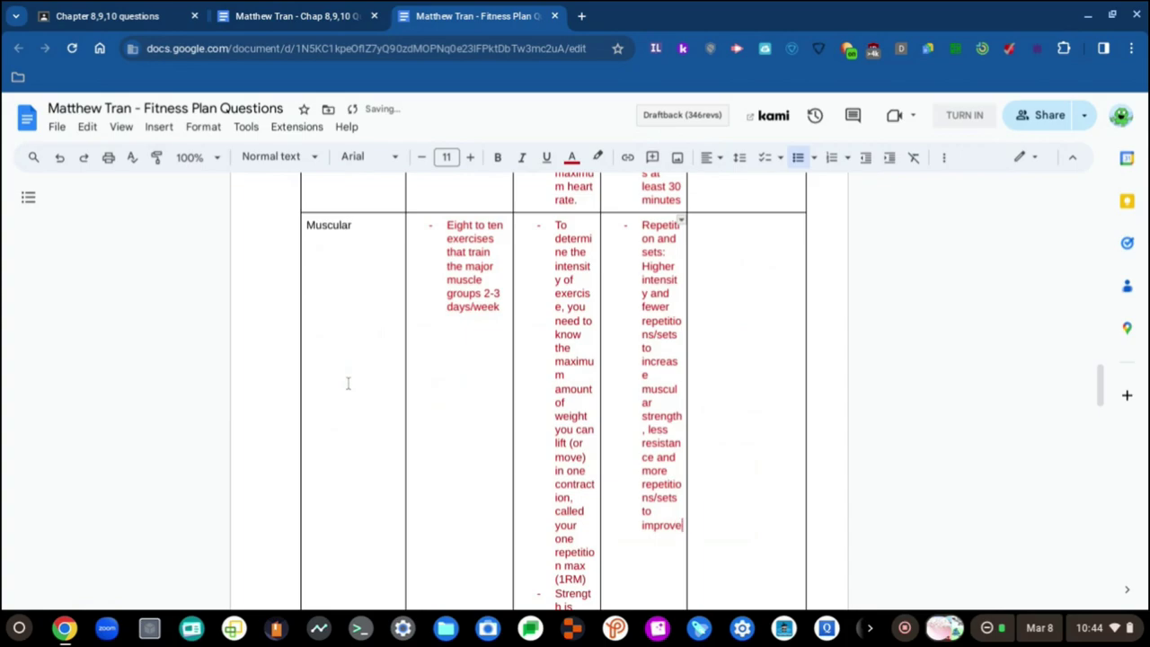
key("ctrl+shift+Tab")
key("ctrl+Tab")
type("endurance.")
- Consult the Time section of answer 10-7 and start a second bullet reading "Rest periods:" in the Muscular row's Time cell
key("ctrl+shift+Tab")
key("ctrl+Tab")
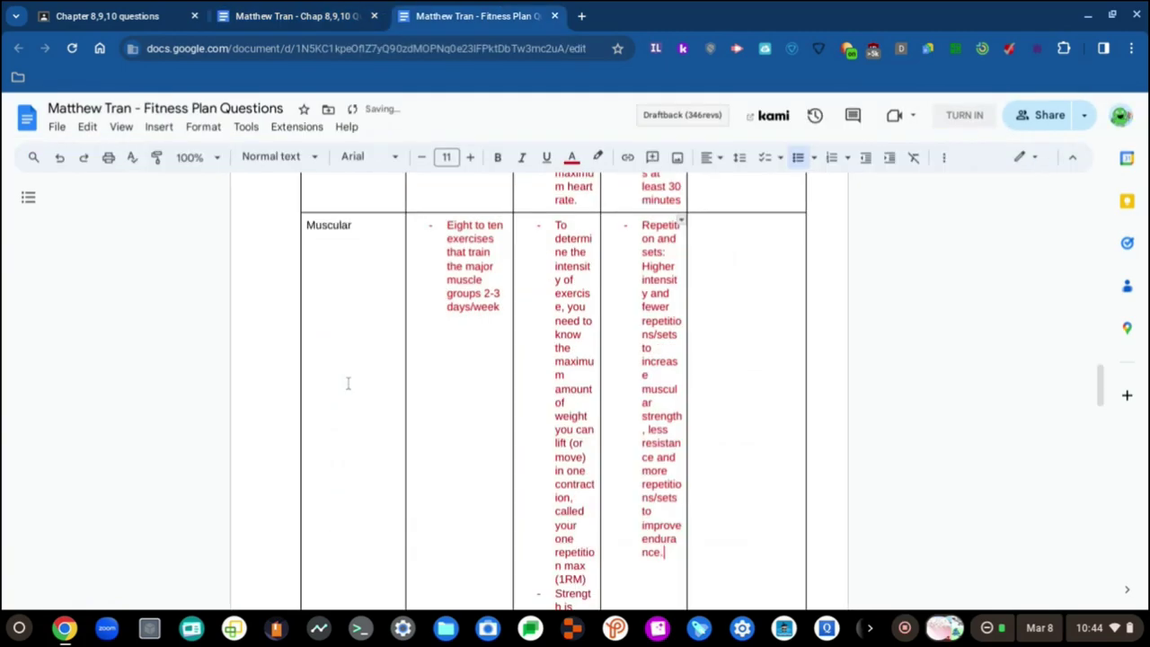
scroll(346, 383, "down", 3)
key("ctrl+shift+Tab")
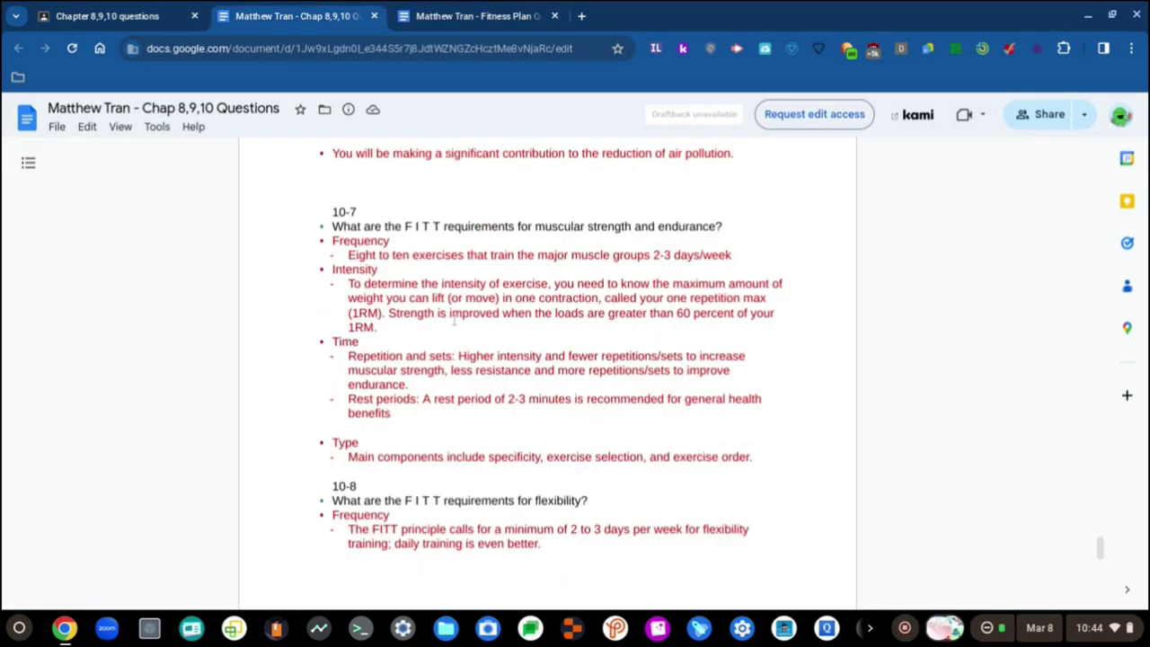
key("ctrl+Tab")
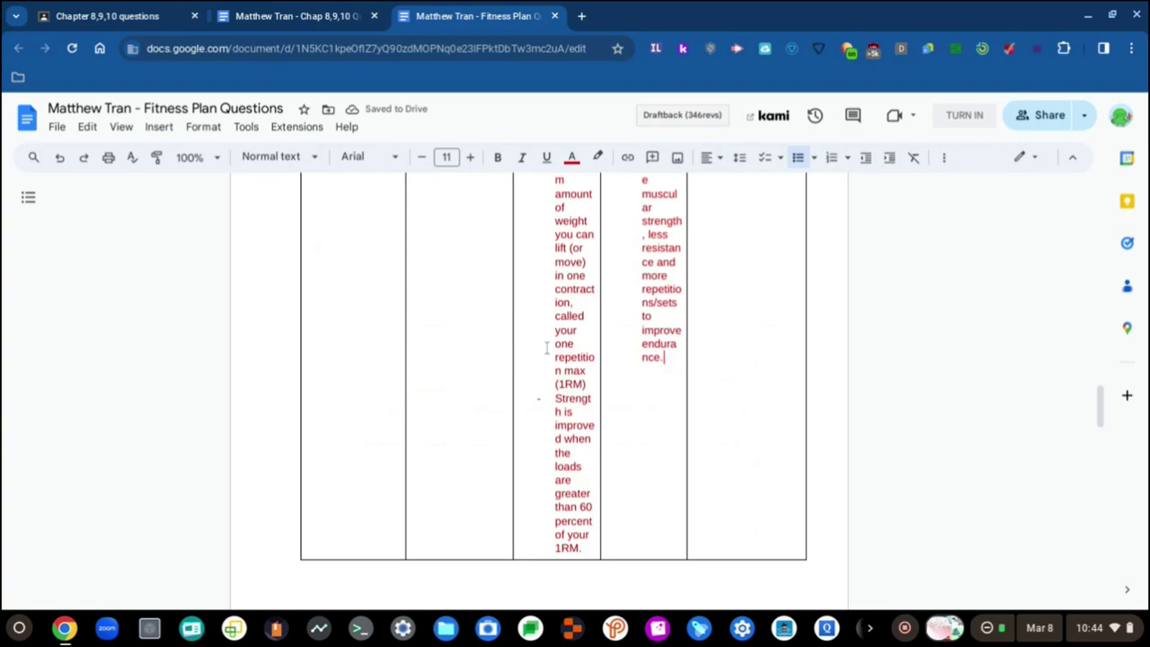
key("Return")
type("Rest per")
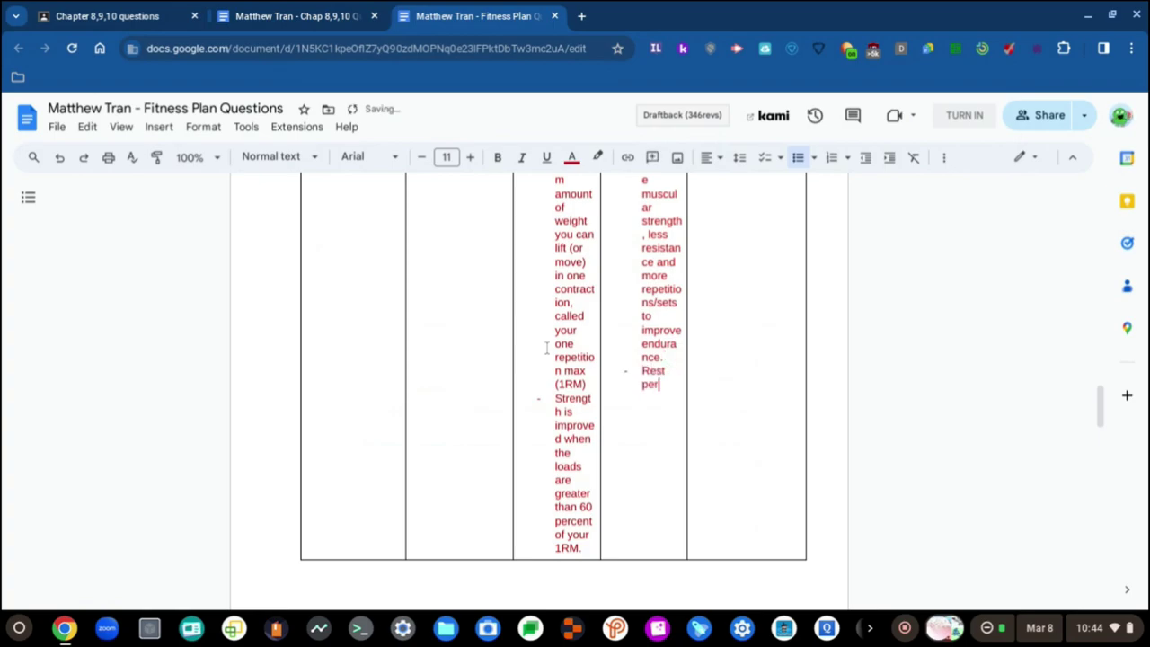
type("iods:")
- Recheck answer 10-7 and add "A rest period" after "Rest periods:" in the Muscular row's Time cell
key("ctrl+shift+Tab")
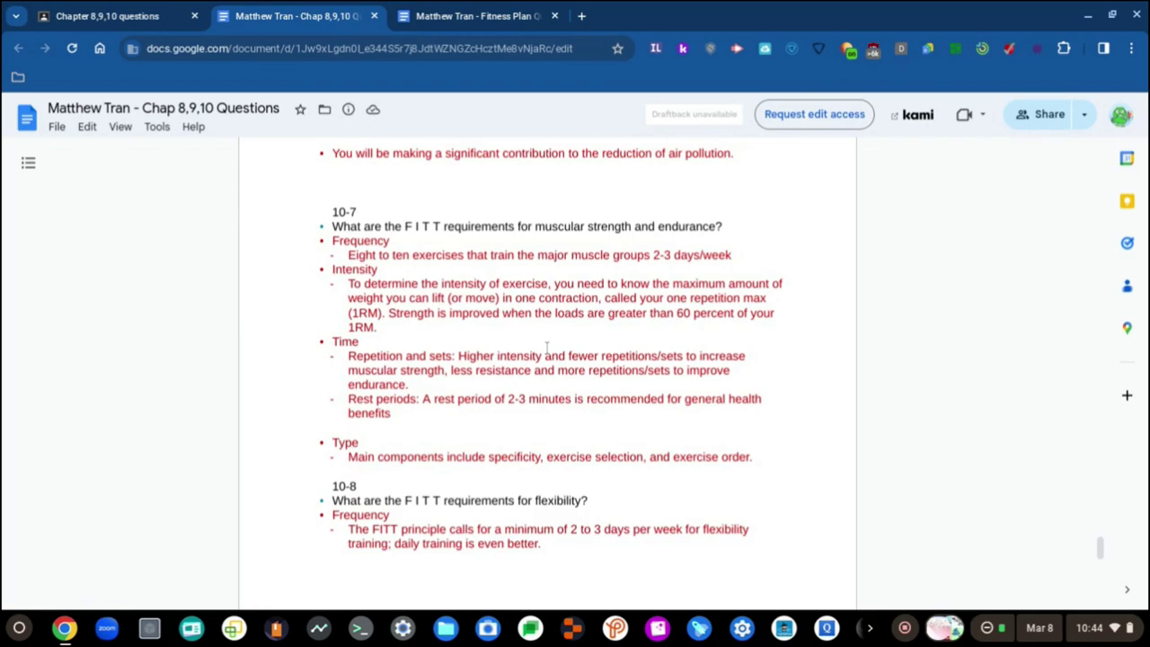
key("ctrl+Tab")
key("ctrl+Tab")
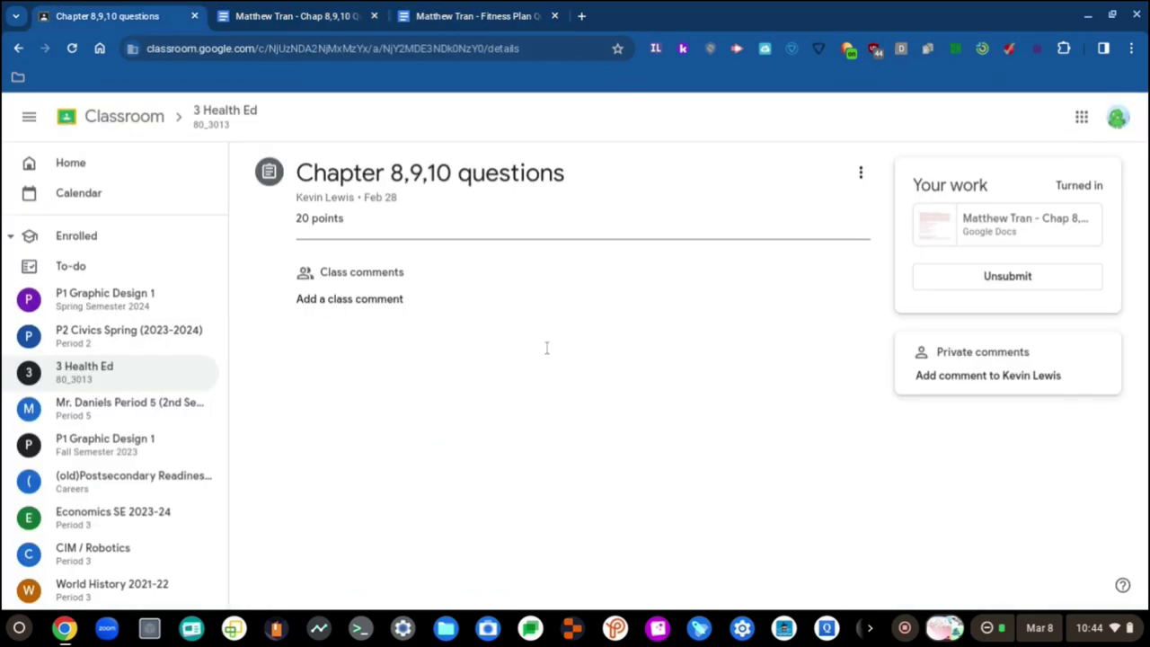
key("ctrl+shift+Tab")
type("A ")
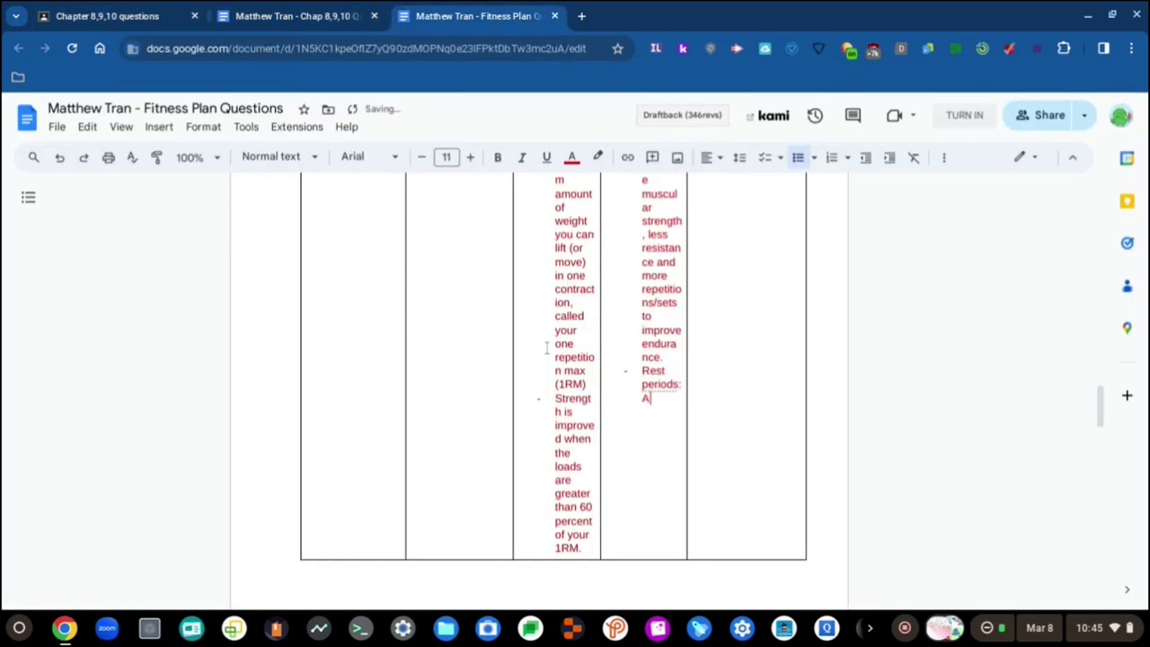
type("rest period")
- Continue the Rest periods bullet with "of 2-3 minutes", taking the duration from answer 10-7
key("ctrl+shift+Tab")
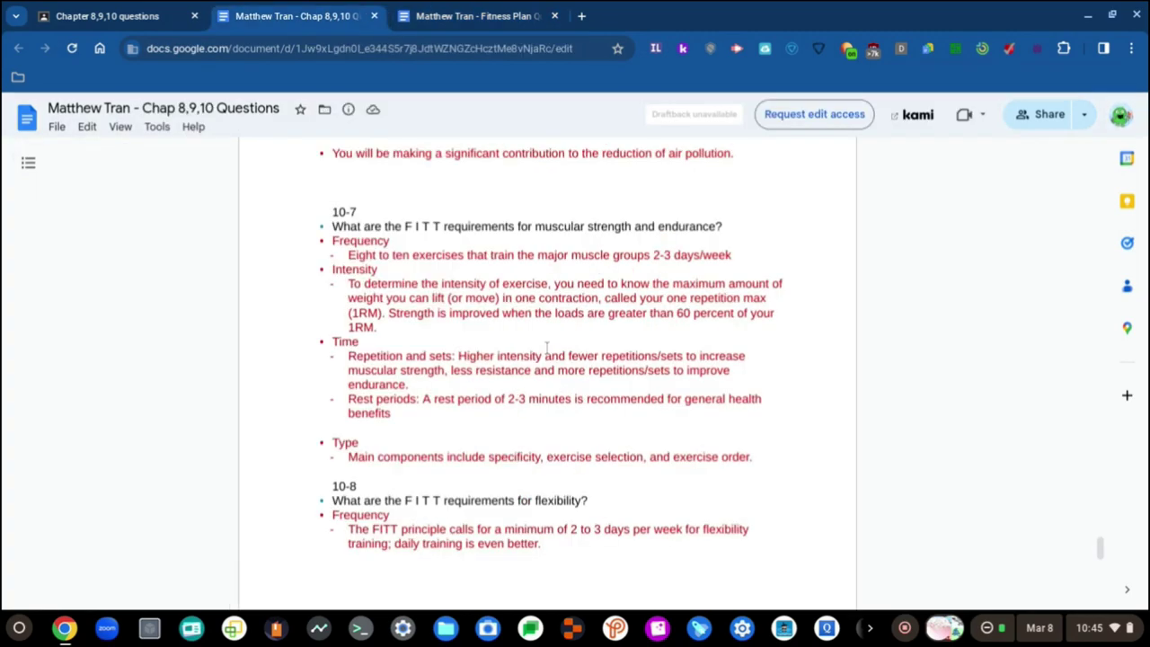
key("ctrl+Tab")
type("of 2-3min")
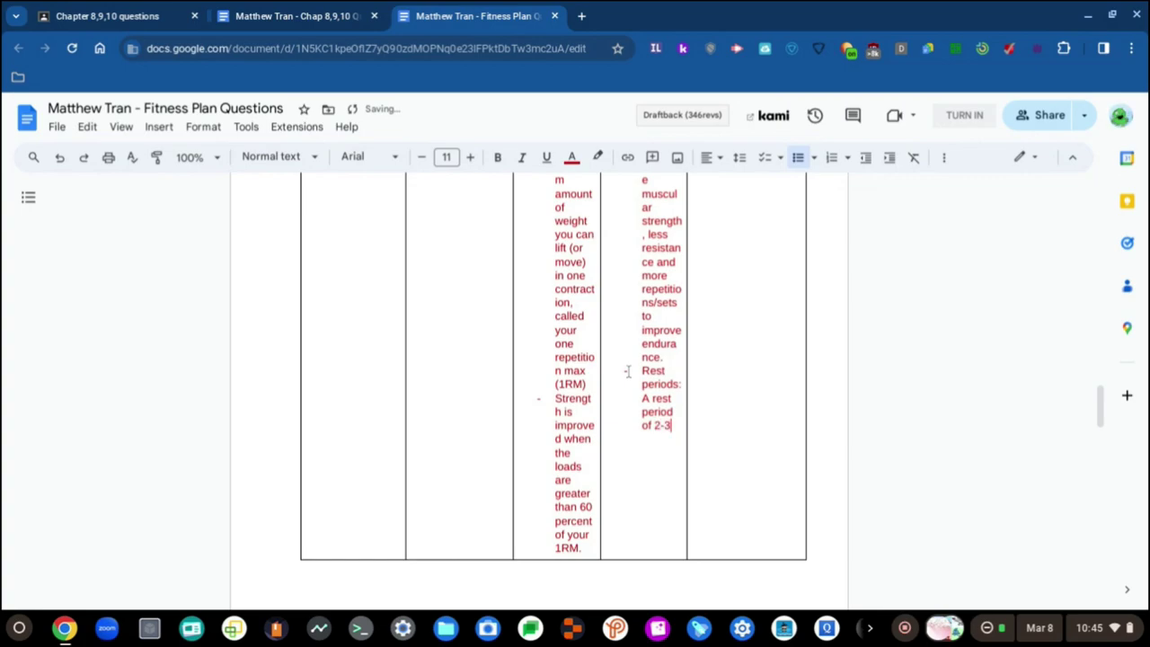
key("BackSpace")
key("BackSpace")
key("BackSpace")
type("minutes")
- Add "is recommended" to the Rest periods bullet, checking the wording in answer 10-7
key("ctrl+shift+Tab")
key("ctrl+Tab")
type("is r")
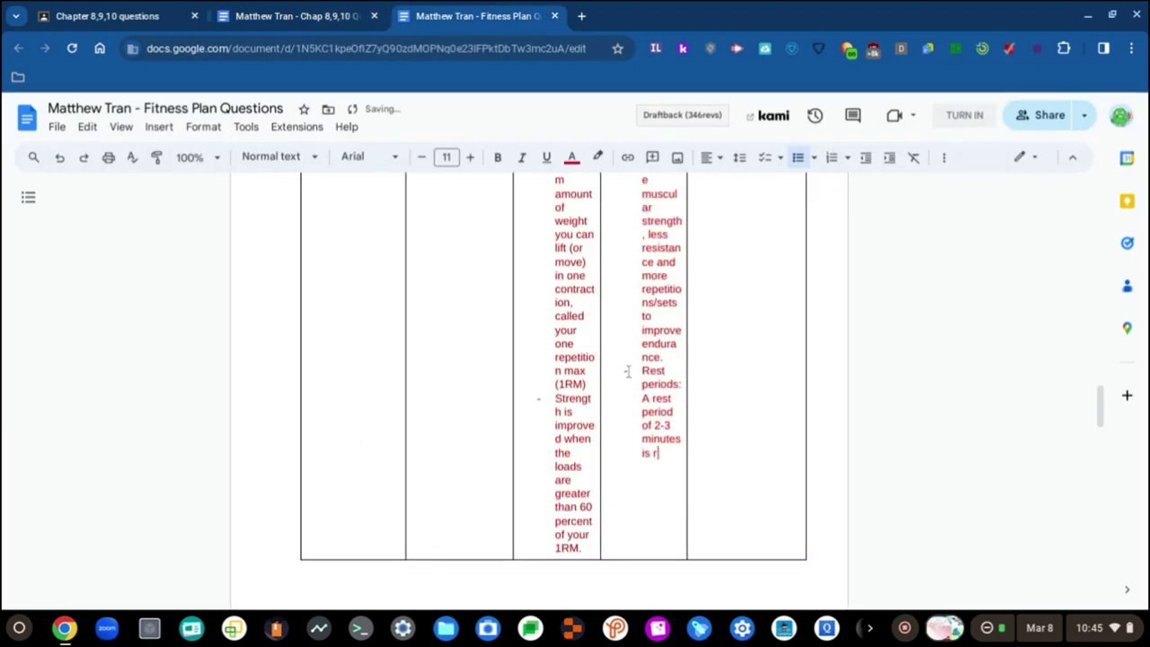
type("ecommendd")
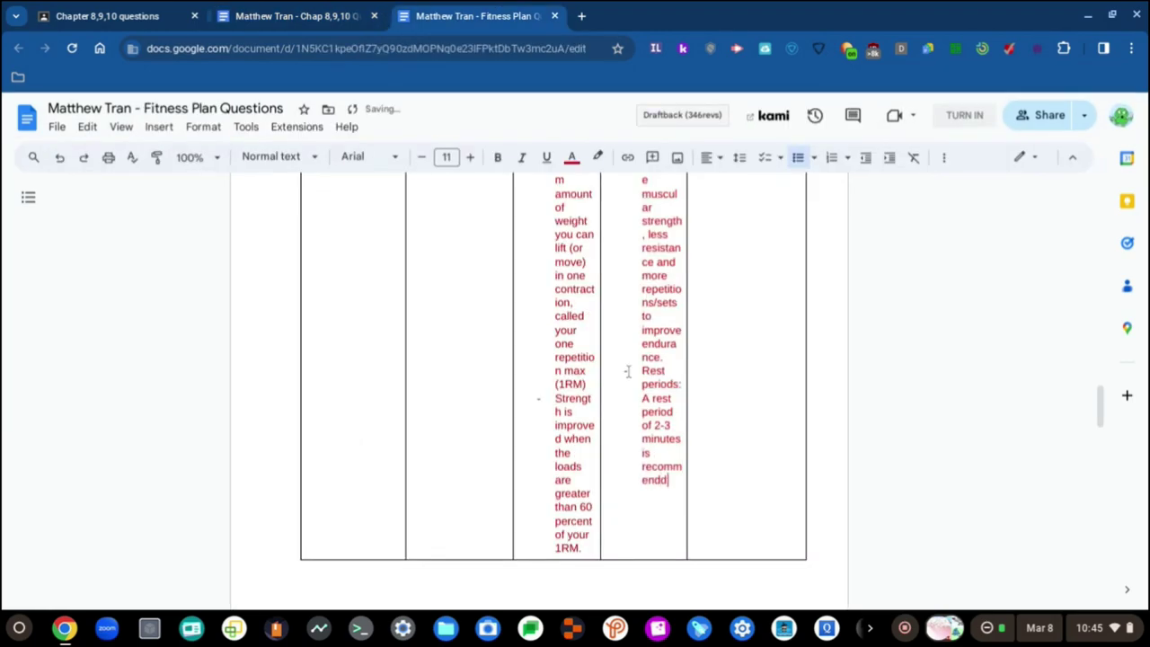
key("BackSpace")
type("ed")
- Complete the Rest periods bullet in the Muscular row's Time cell with "for general health benefits", following answer 10-7
key("ctrl+shift+Tab")
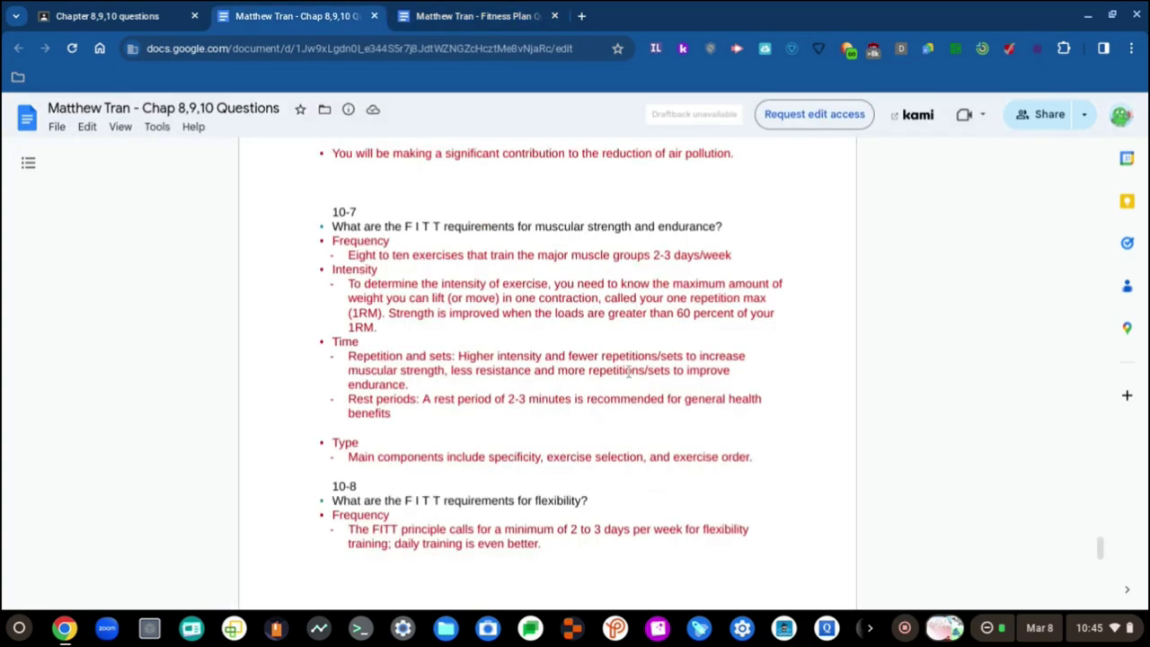
key("ctrl+Tab")
type("for gener")
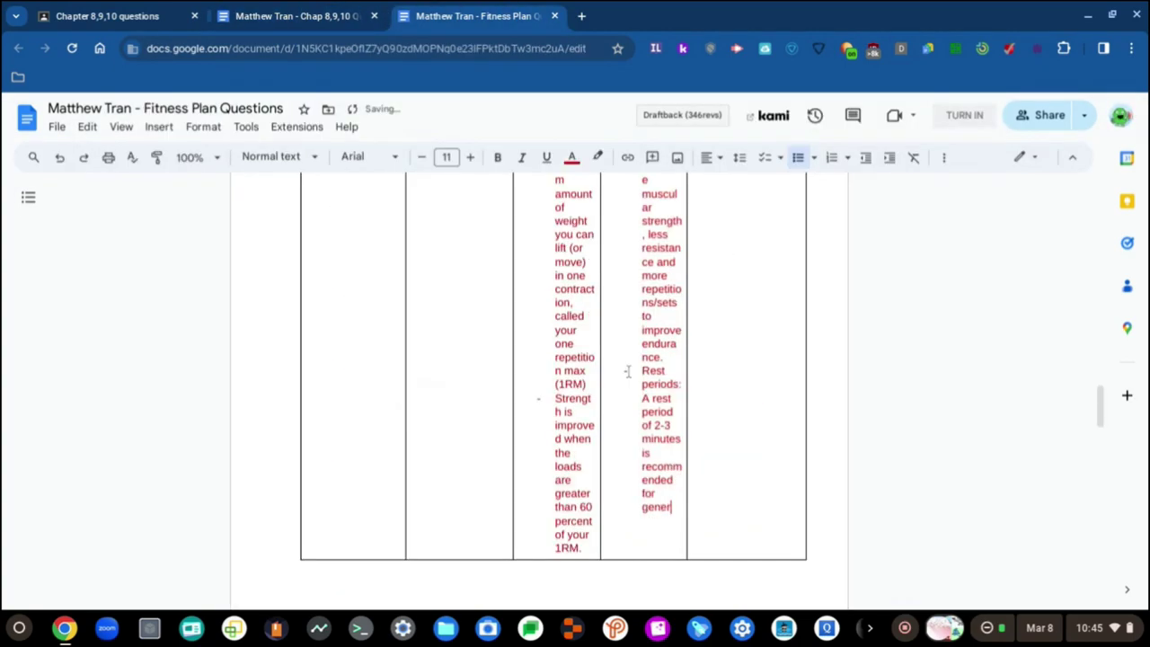
type("al health")
key("ctrl+shift+Tab")
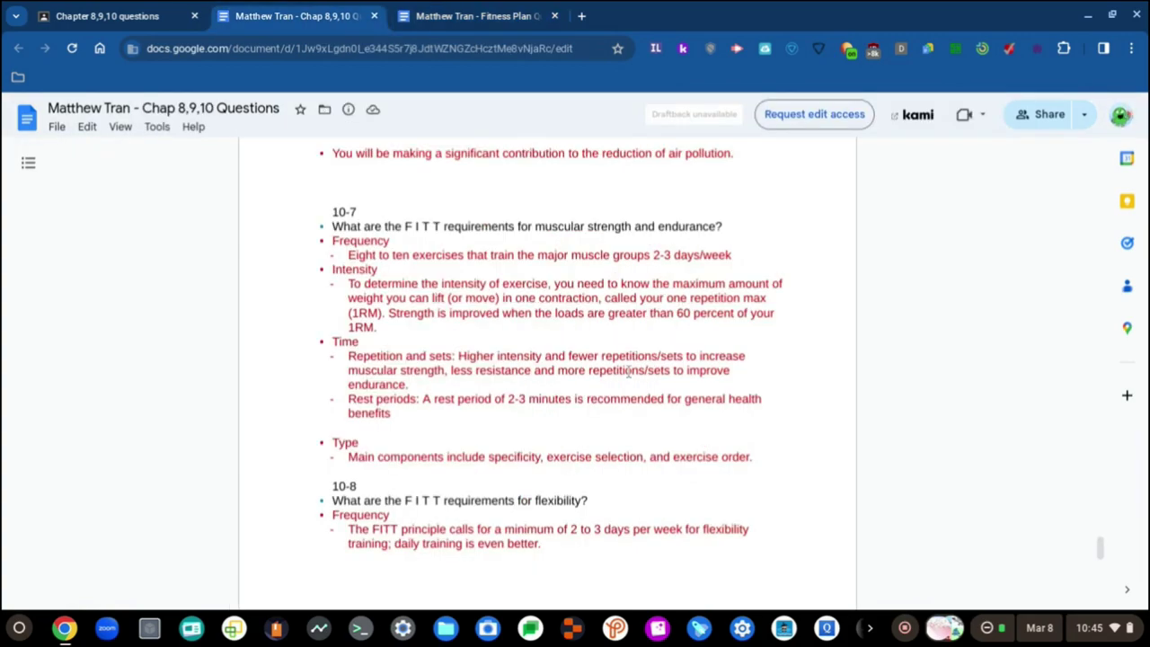
key("ctrl+Tab")
type("ben")
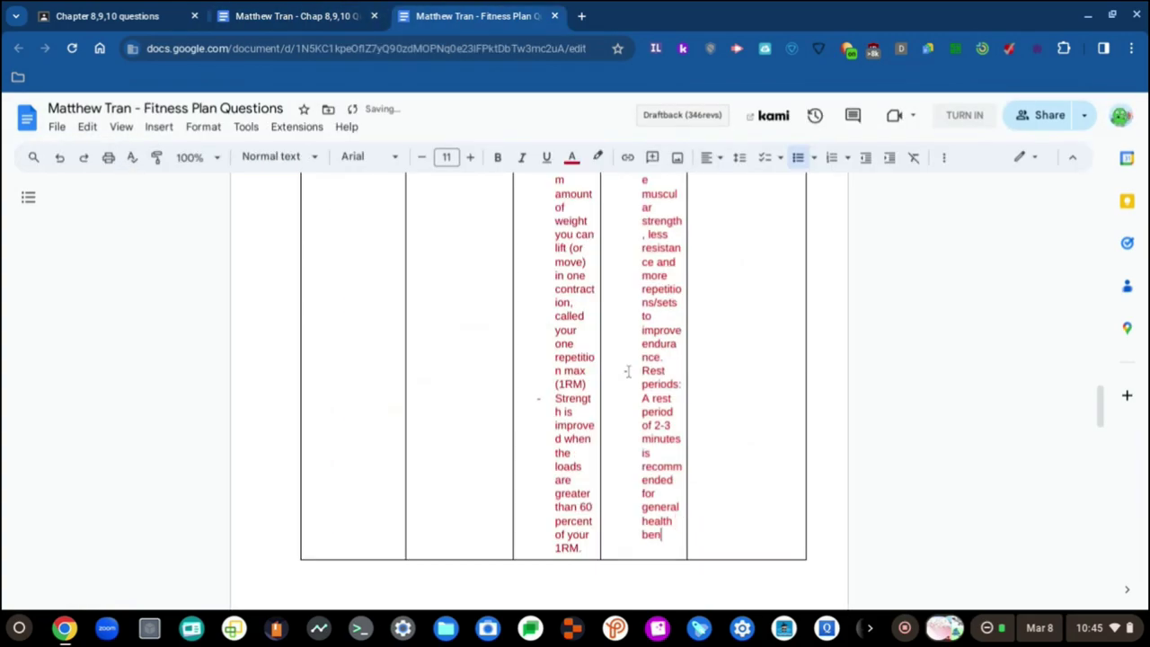
type("efits")
key("ctrl+shift+Tab")
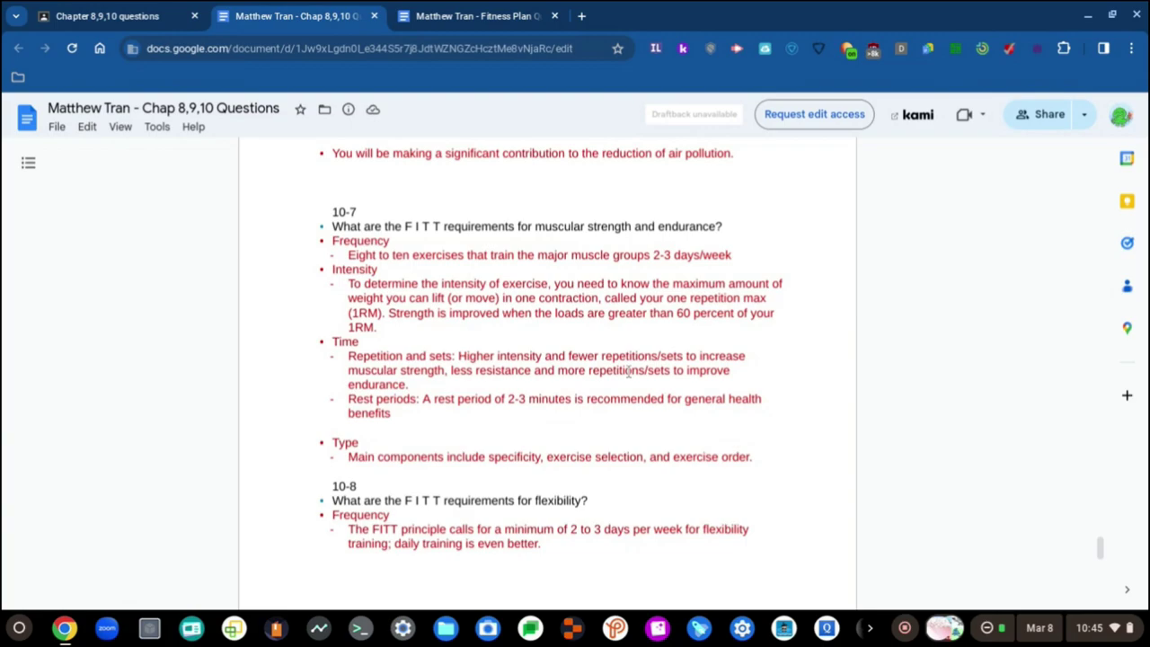
key("ctrl+Tab")
- Start a dashed bullet in the Muscular row's empty Type cell
scroll(653, 375, "up", 5)
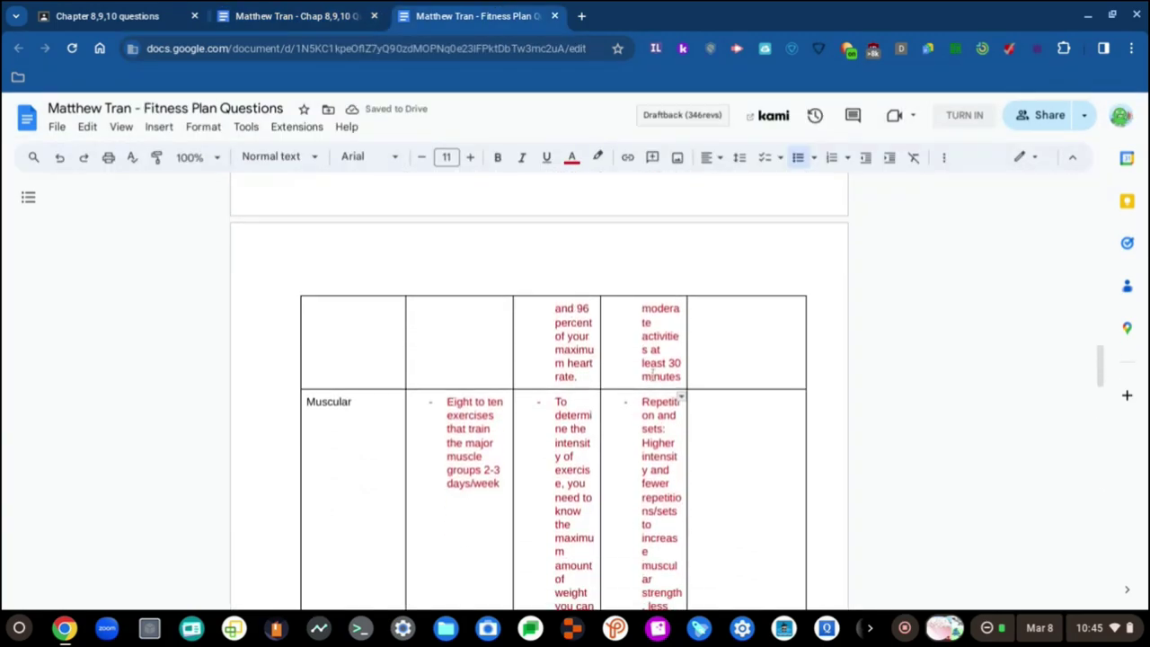
scroll(799, 413, "up", 4)
scroll(799, 414, "down", 5)
scroll(799, 413, "up", 3)
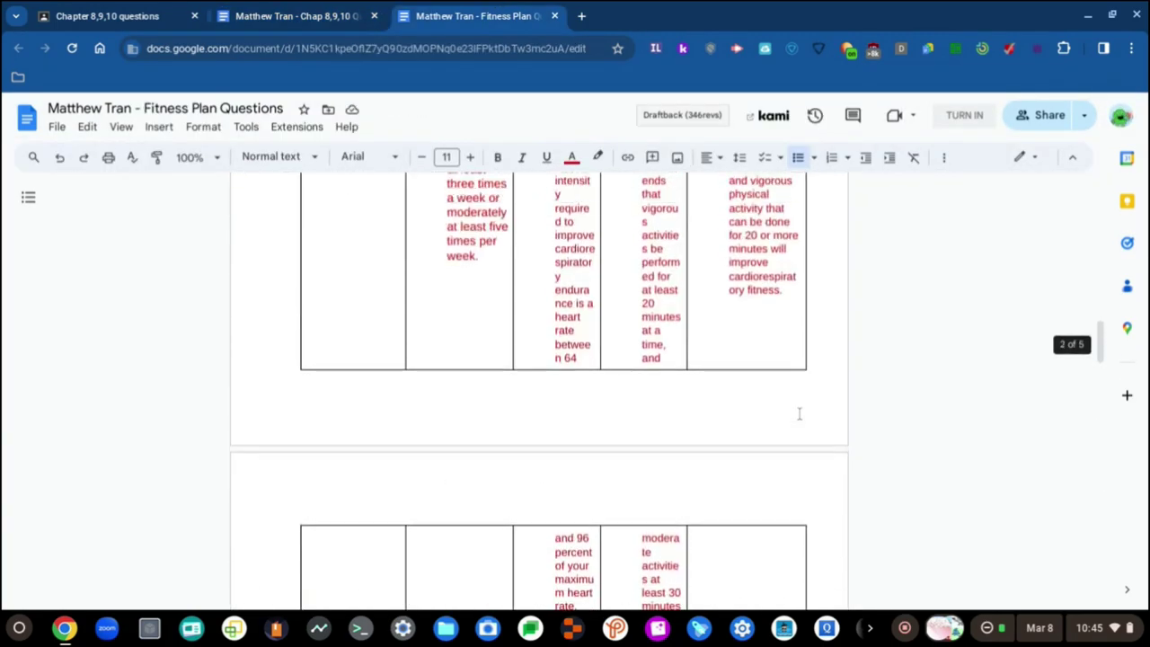
scroll(799, 413, "down", 3)
left_click(728, 390)
scroll(728, 390, "down", 2)
type("-")
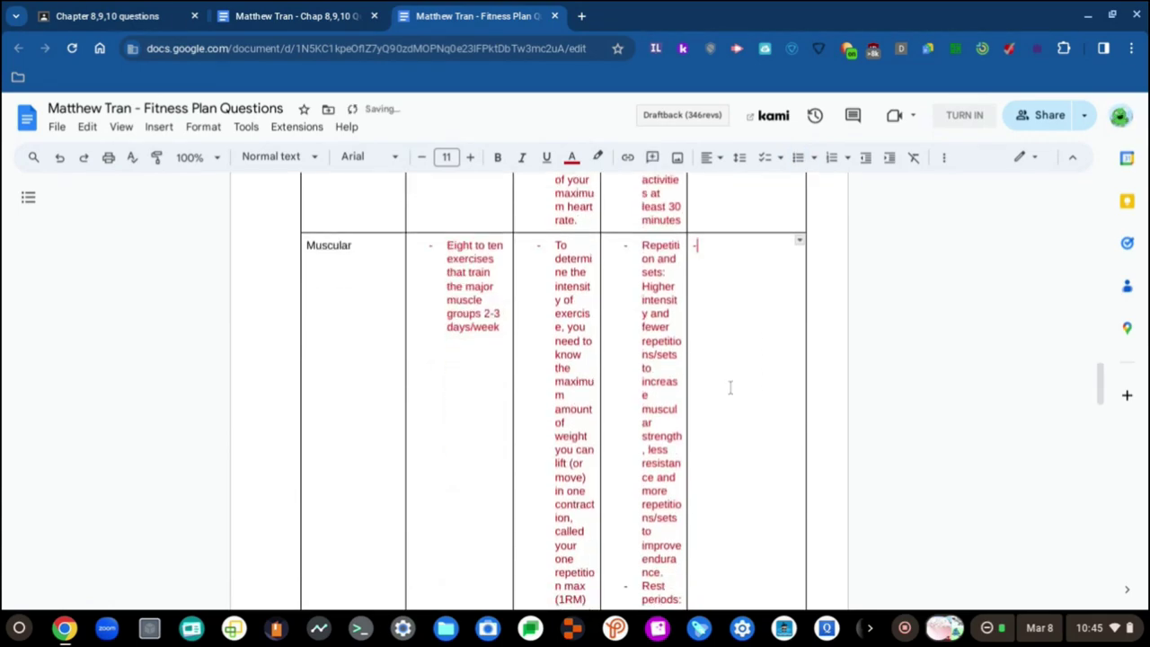
- Consult the Type section of answer 10-7 and enter "Main components" in the Muscular row's Type bullet
key("ctrl+shift+Tab")
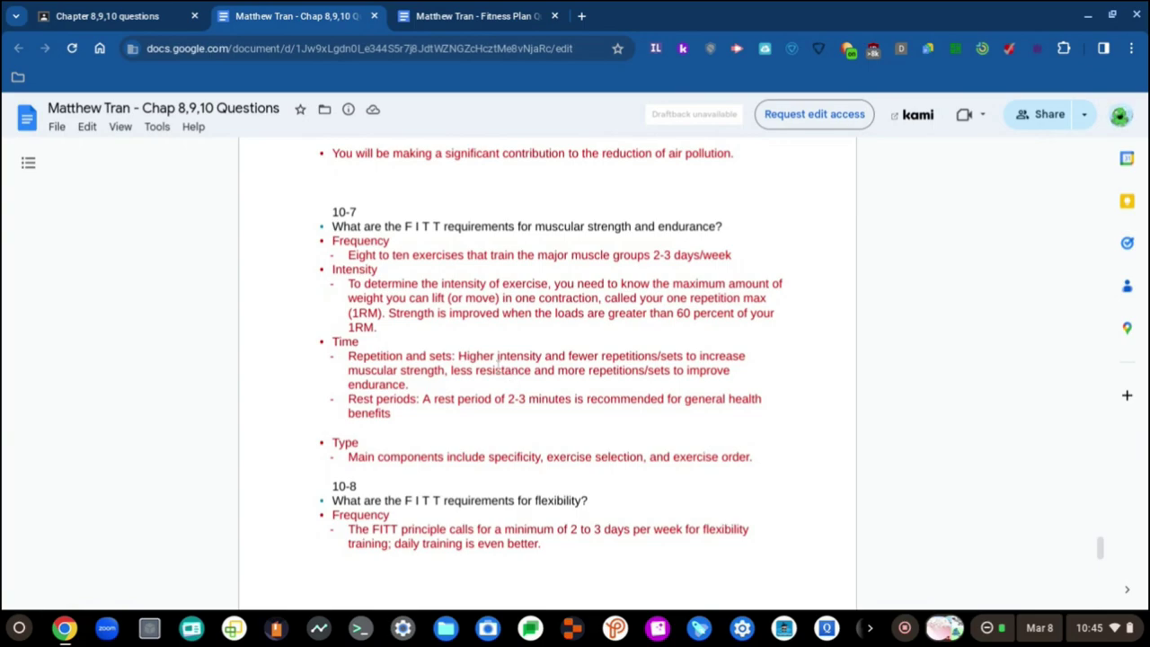
key("ctrl+shift+Tab")
key("ctrl+Tab")
key("ctrl+Tab")
scroll(495, 365, "up", 2)
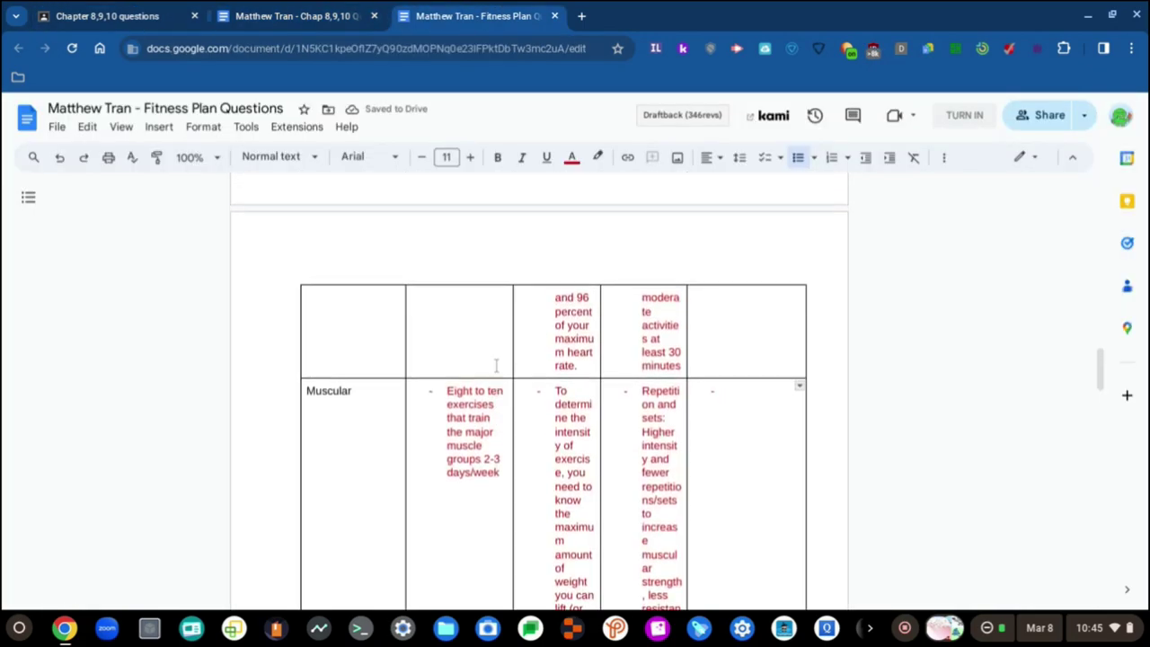
scroll(495, 365, "up", 4)
scroll(495, 365, "down", 3)
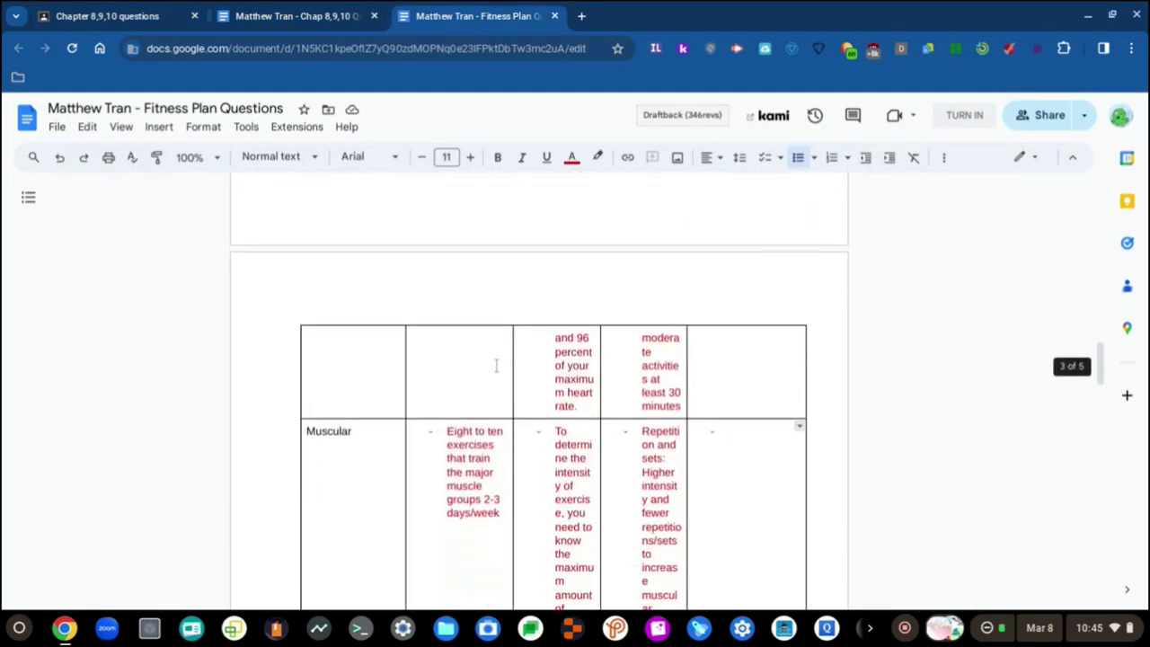
key("ctrl+shift+Tab")
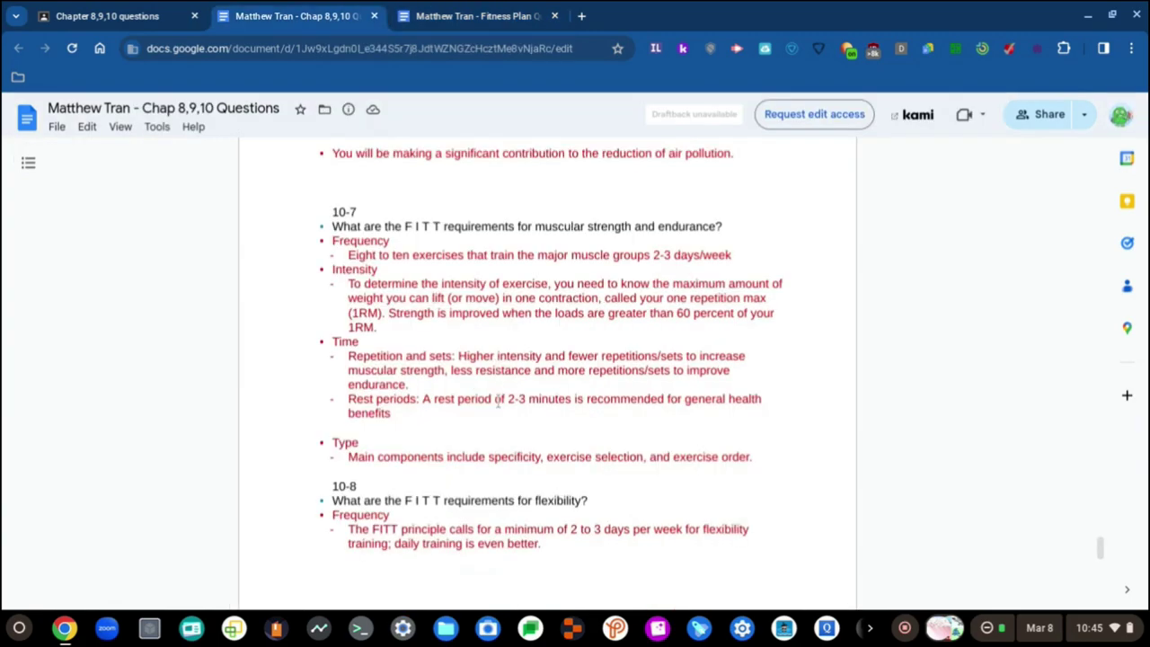
scroll(494, 392, "down", 1)
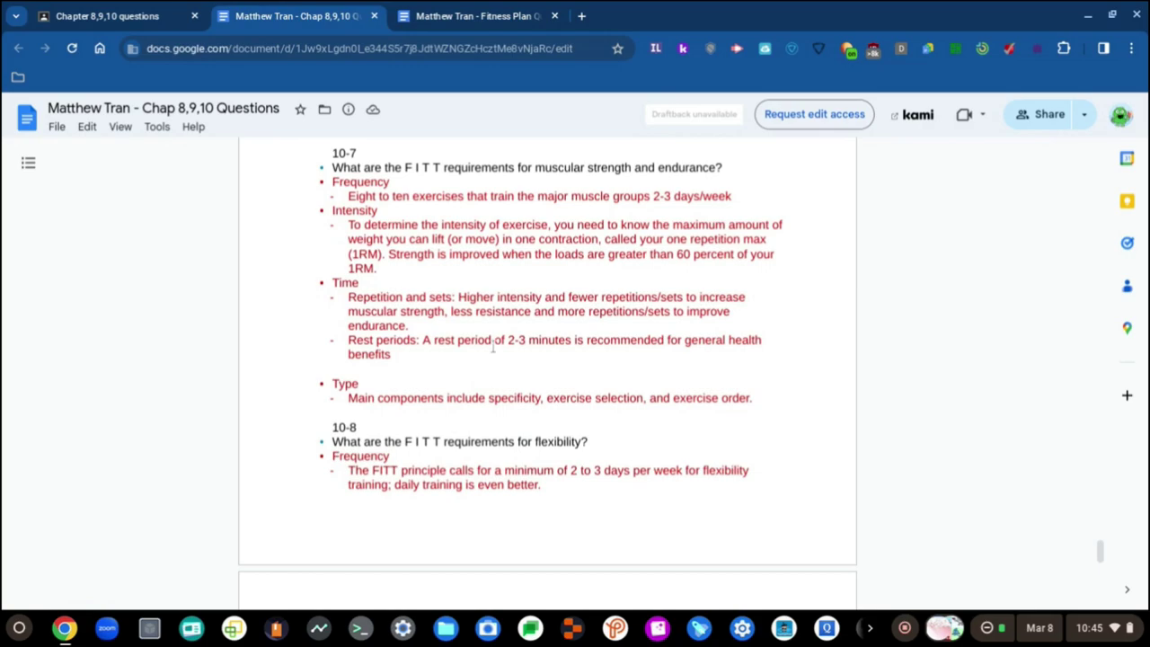
key("ctrl+Tab")
type("Mai")
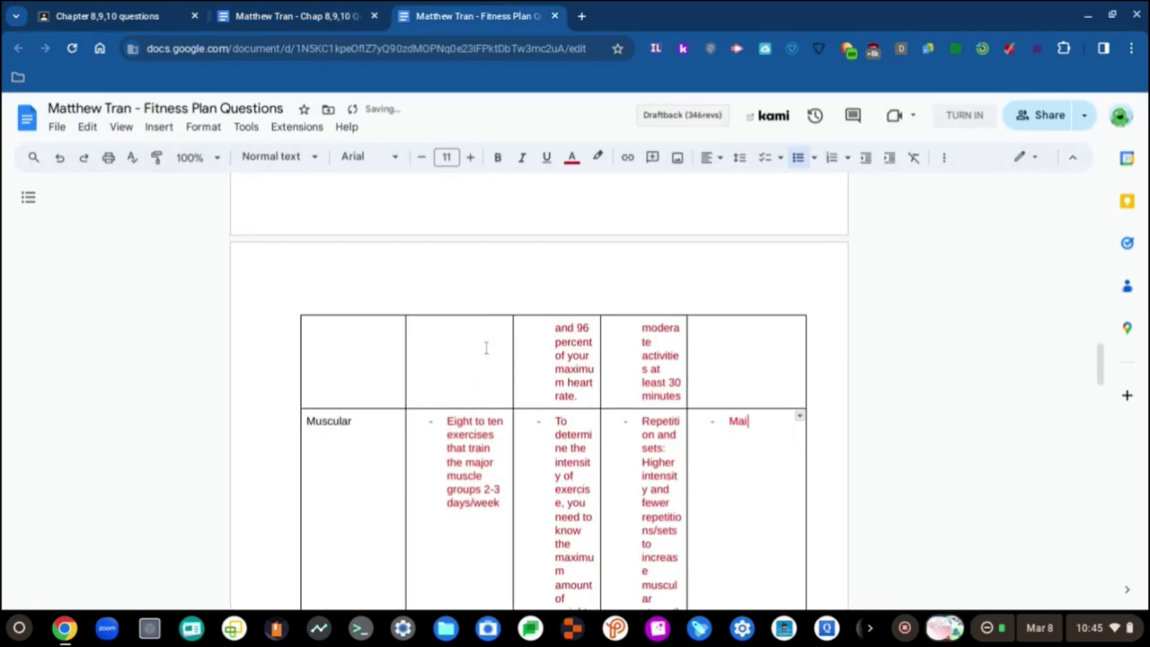
type("n components")
- Continue the Muscular row's Type bullet with "include specifity", checking the wording in answer 10-7
key("ctrl+shift+Tab")
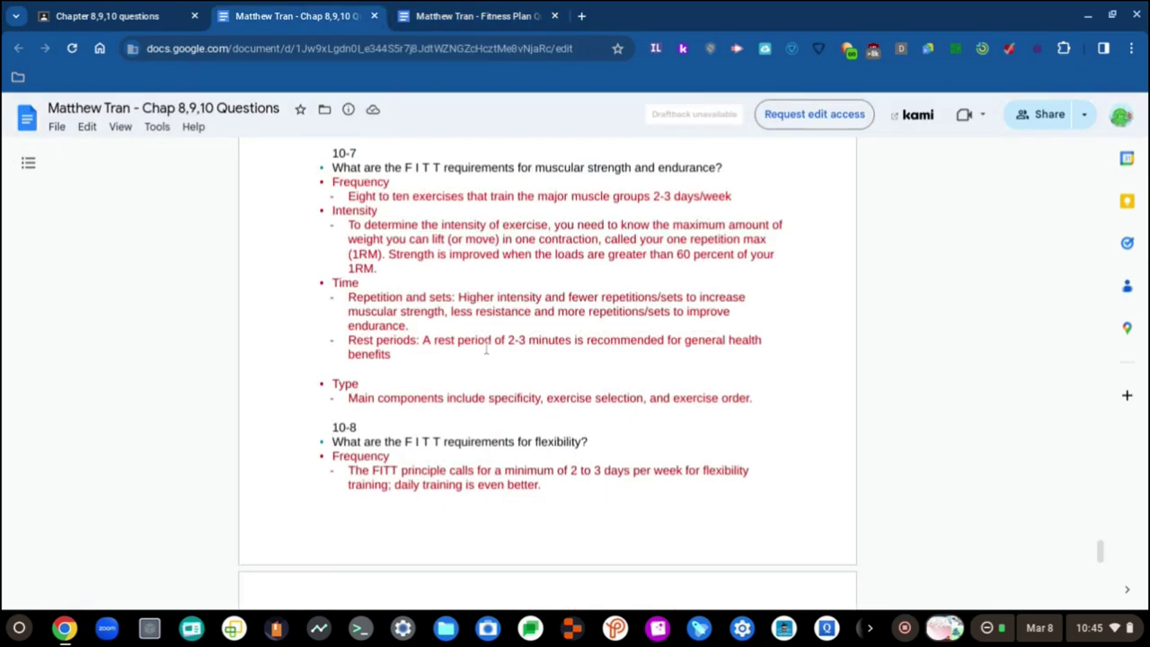
key("ctrl+Tab")
type("incl")
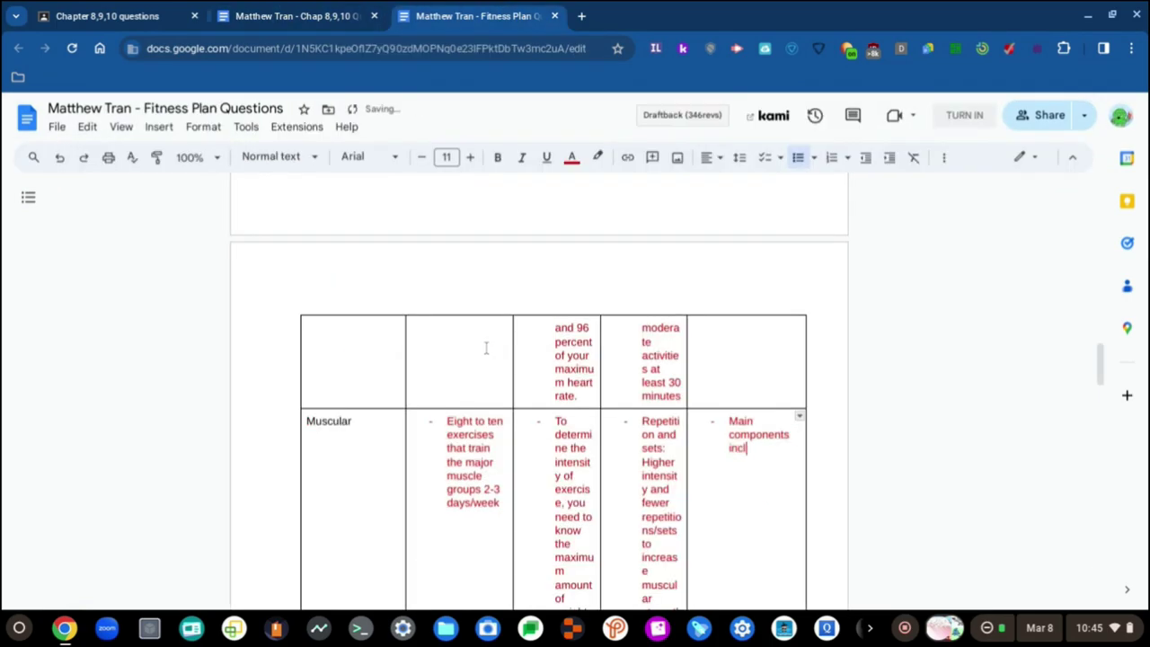
type("ude")
key("ctrl+shift+Tab")
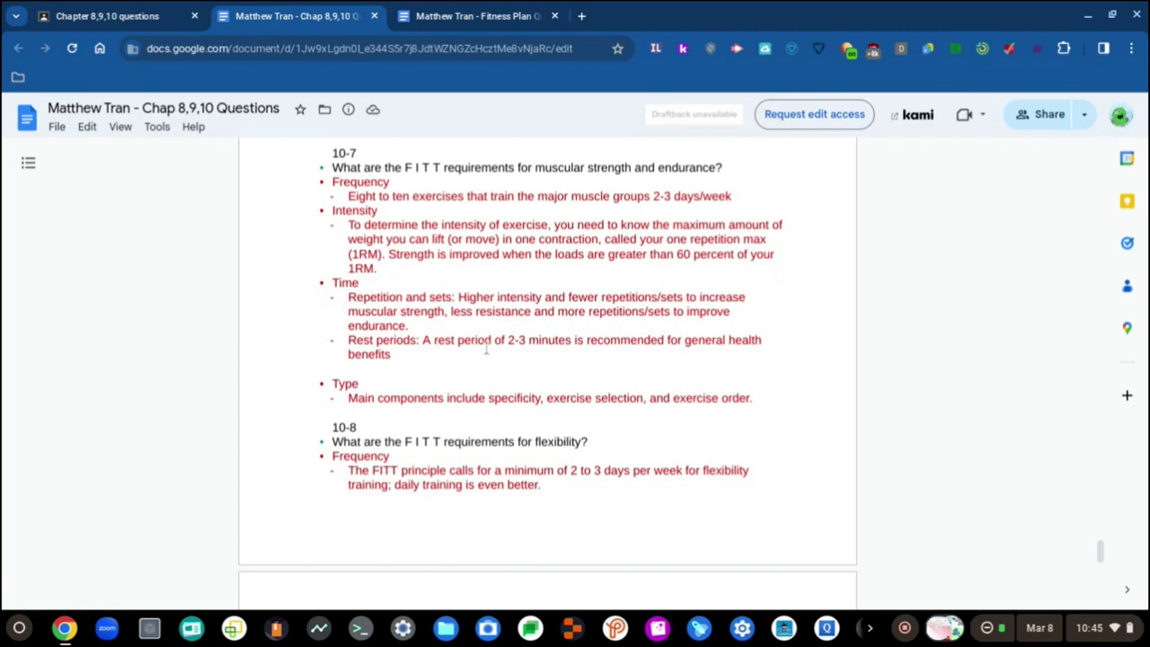
key("ctrl+Tab")
type("s")
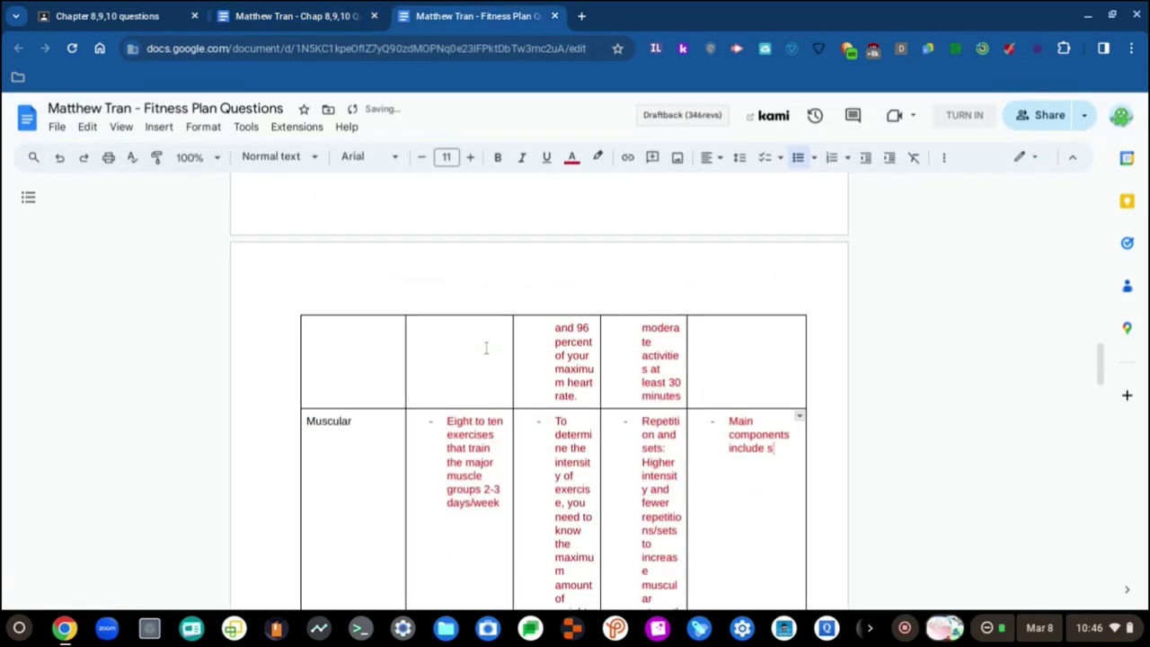
type("pecifity")
- Add ", exercise selecction" to the Muscular row's Type bullet, checking it against answer 10-7
key("ctrl+shift+Tab")
key("ctrl+Tab")
type(", exerc")
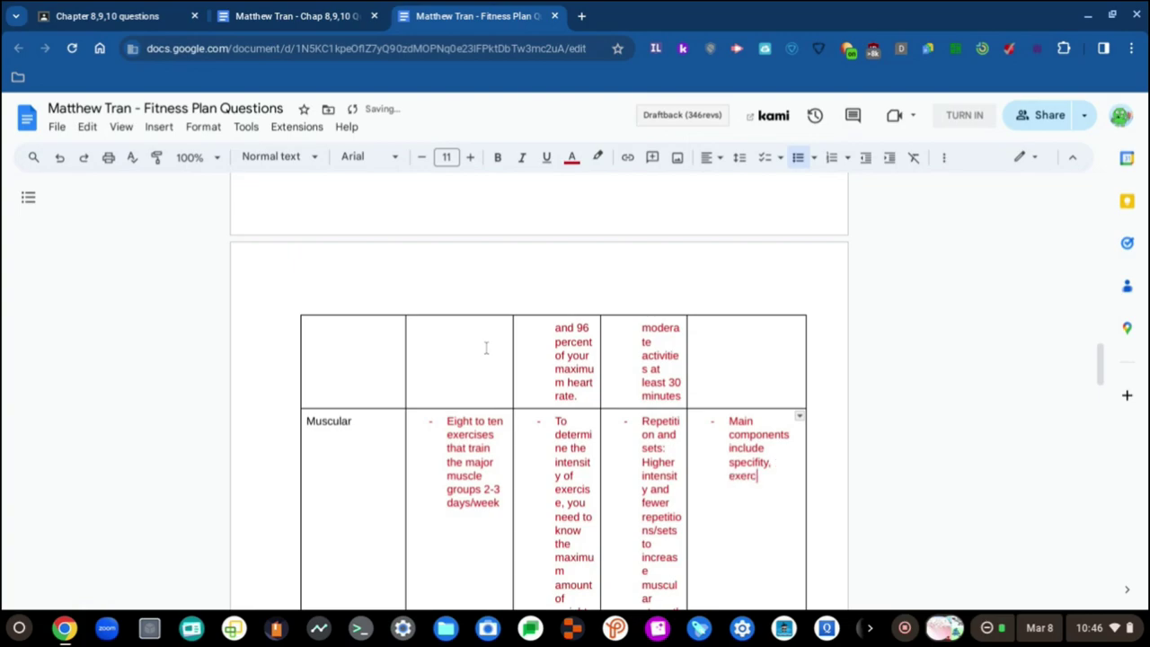
type("ise")
key("ctrl+shift+Tab")
key("ctrl+Tab")
type("selecction")
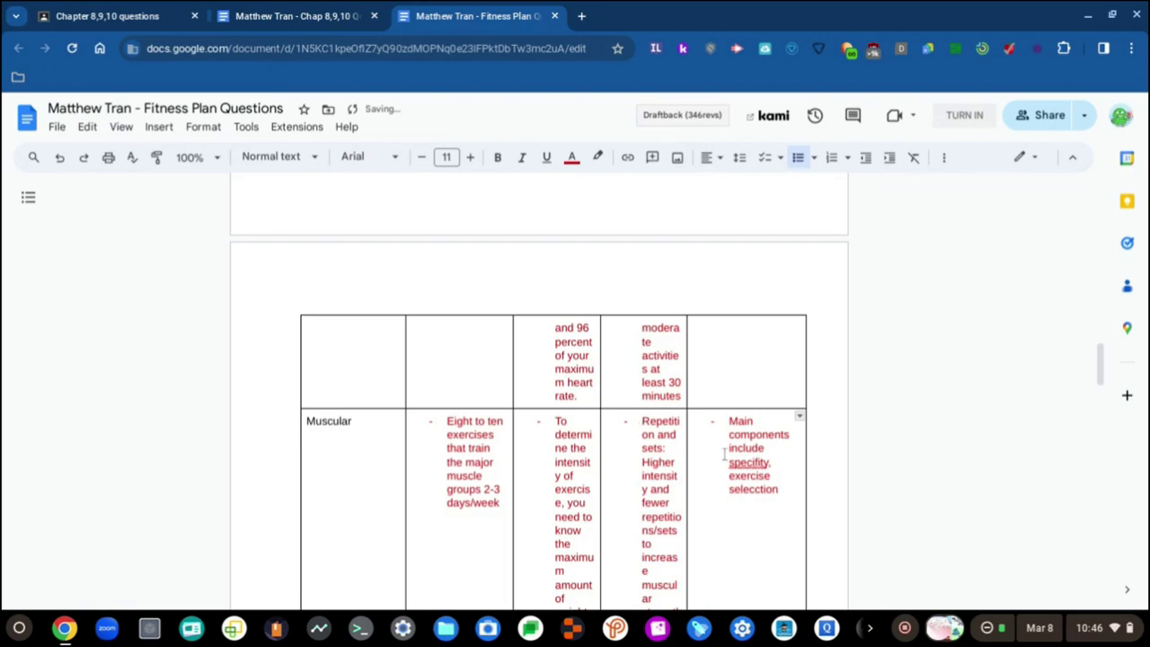
- Correct the misspelled words in the Muscular row's Type bullet to "specificity" and "selection"
left_click(753, 462)
left_click(735, 441)
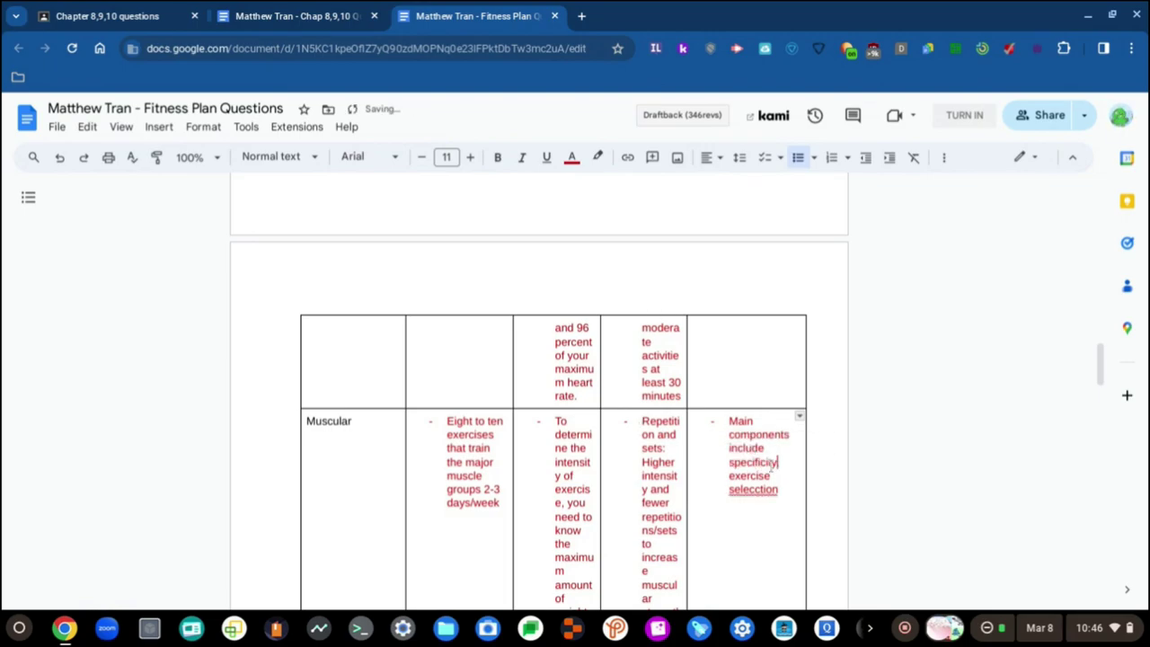
left_click(759, 489)
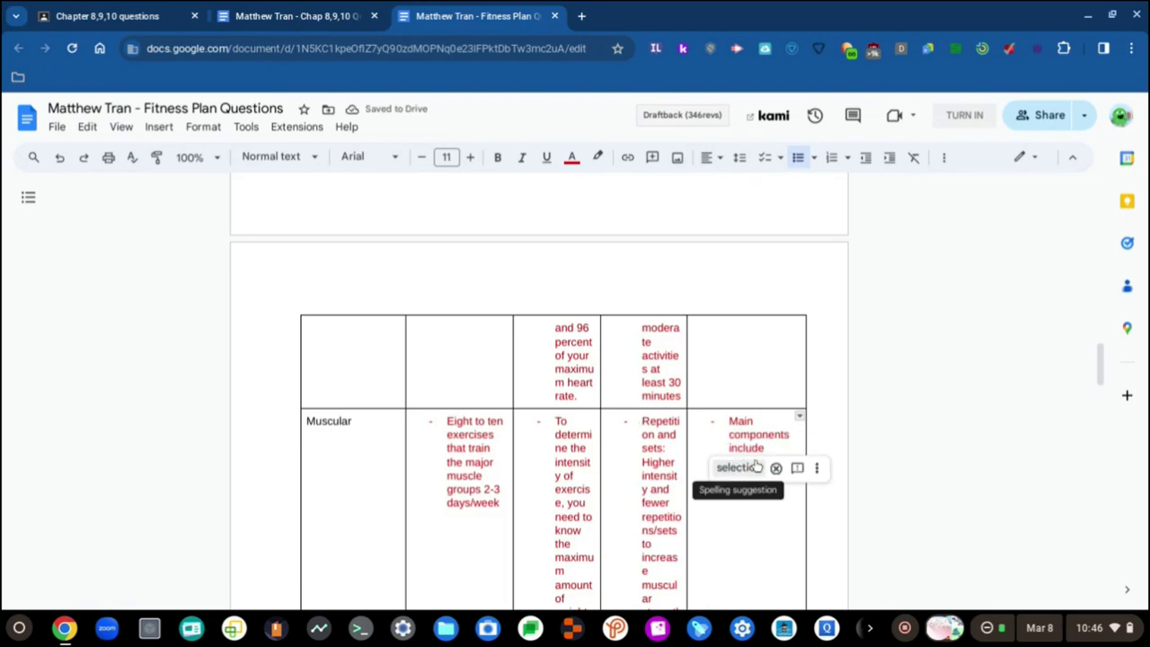
left_click(738, 468)
- Finish the Muscular row's Type bullet with ", and exercise order", comparing it with answer 10-7
key("ctrl+shift+Tab")
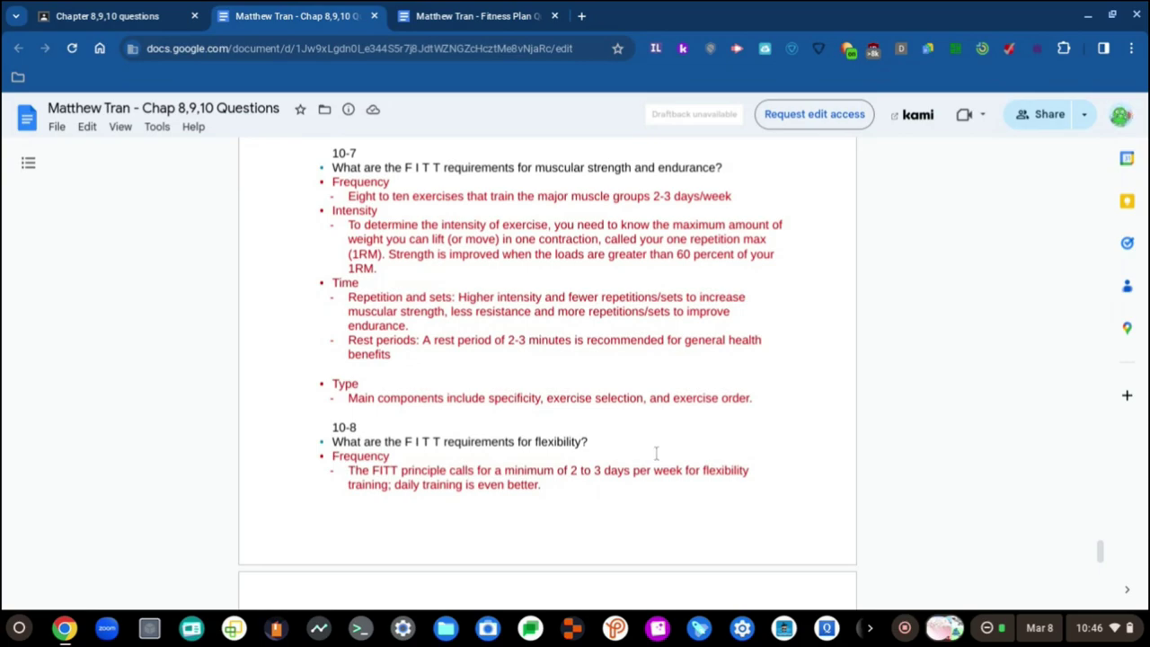
key("ctrl+Tab")
type("and ex")
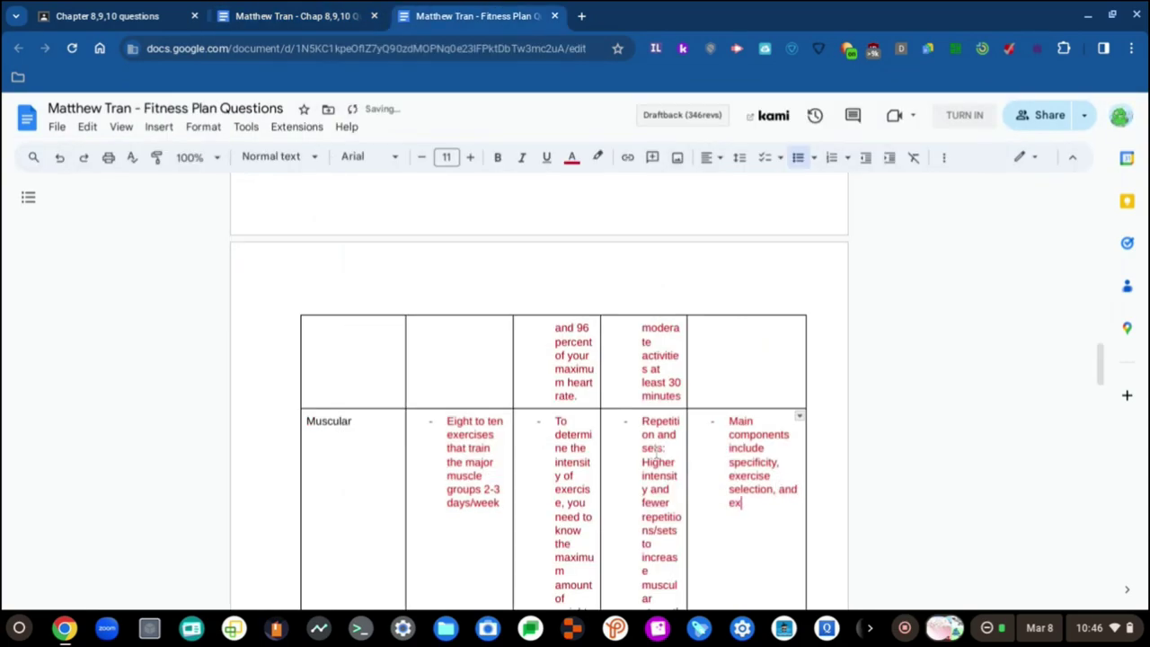
type("ercise order")
key("ctrl+shift+Tab")
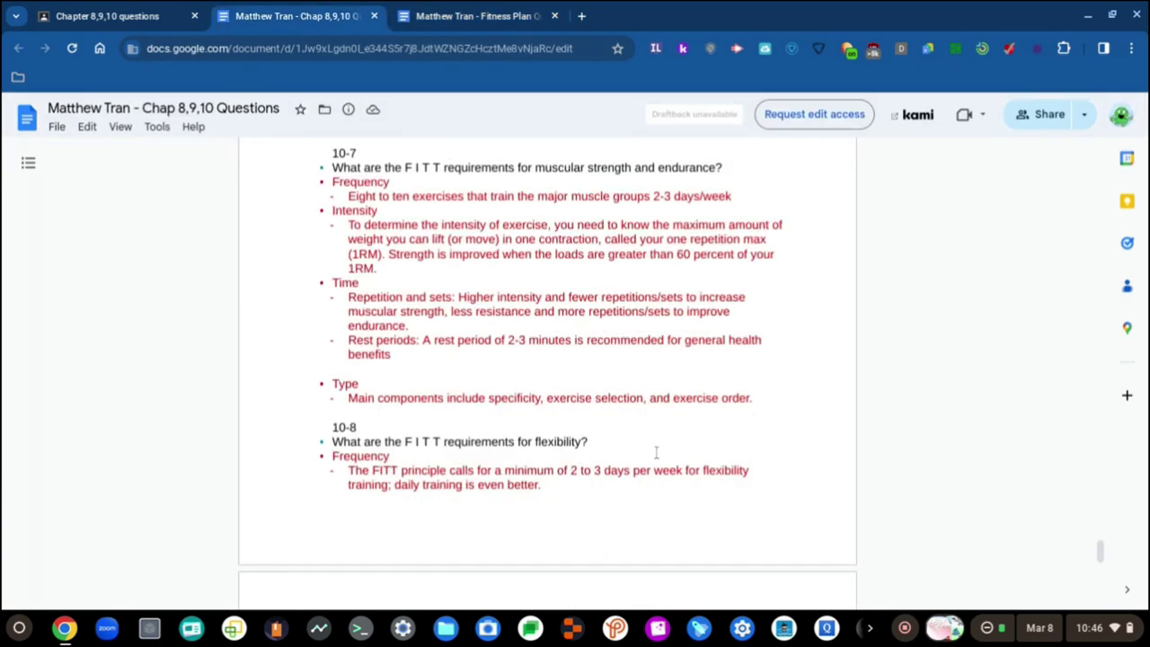
key("ctrl+Tab")
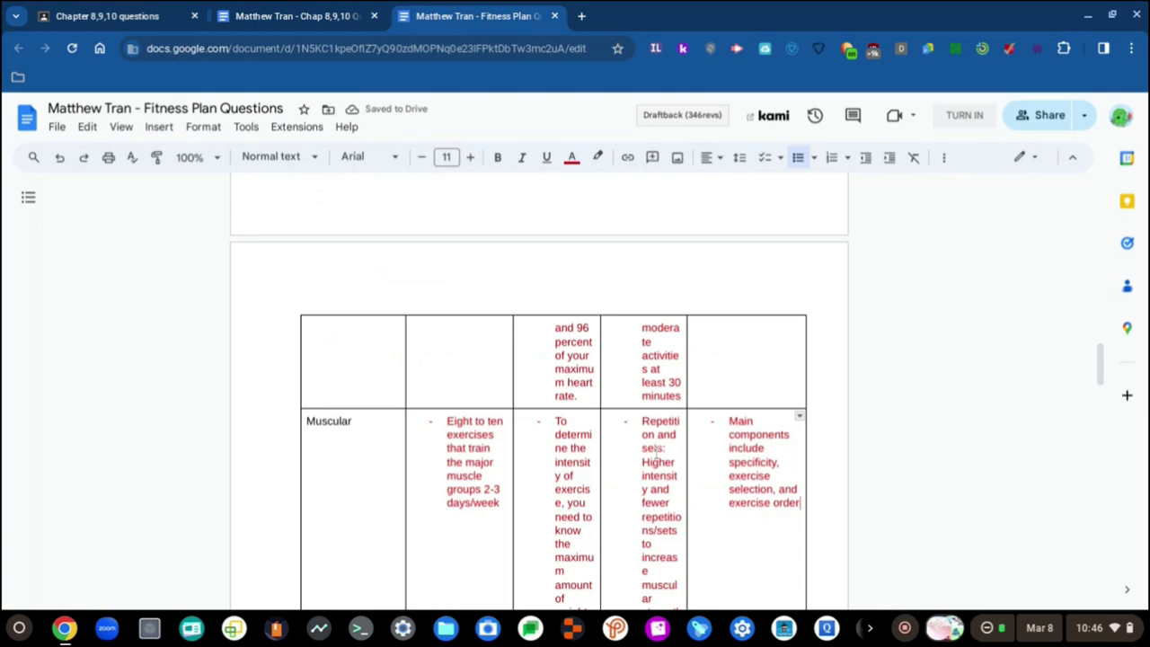
- Go to the 3 Health Ed stream in Google Classroom and open the Notes 10-5 to 10-8 material
scroll(665, 449, "down", 2)
scroll(693, 452, "up", 1)
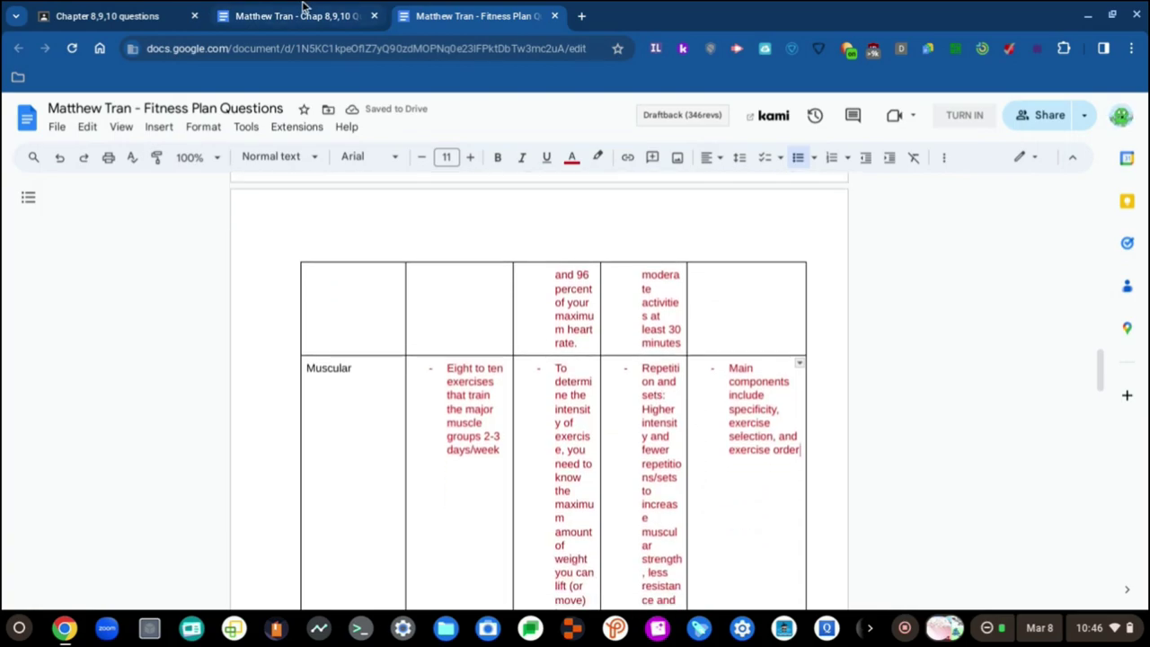
left_click(90, 13)
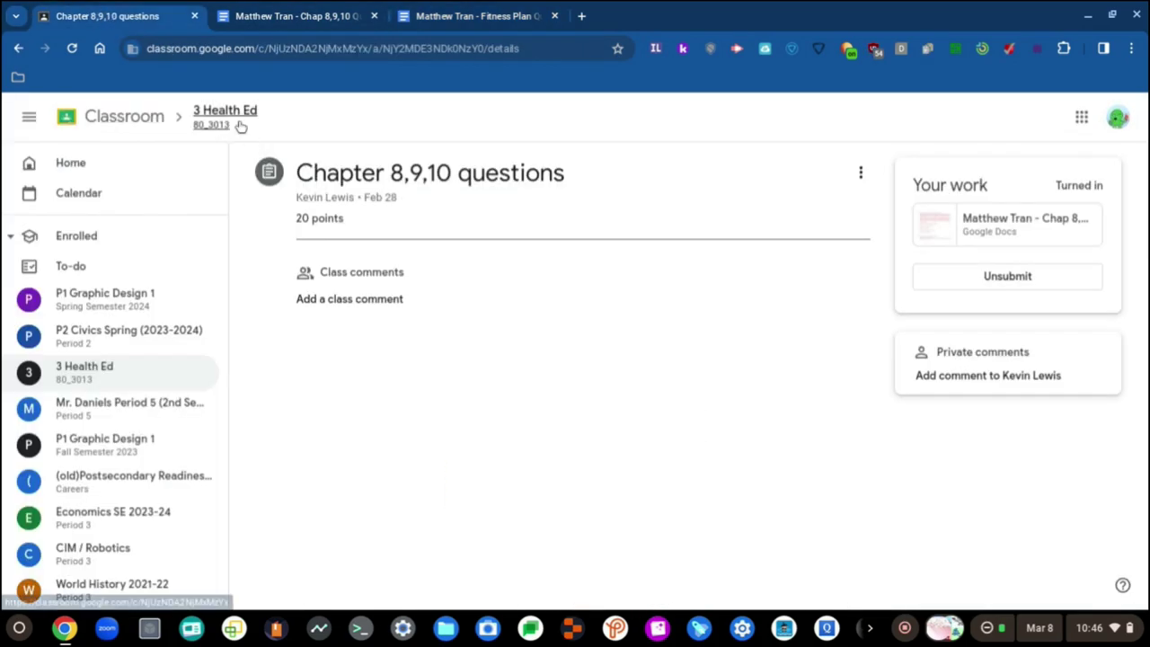
left_click(236, 117)
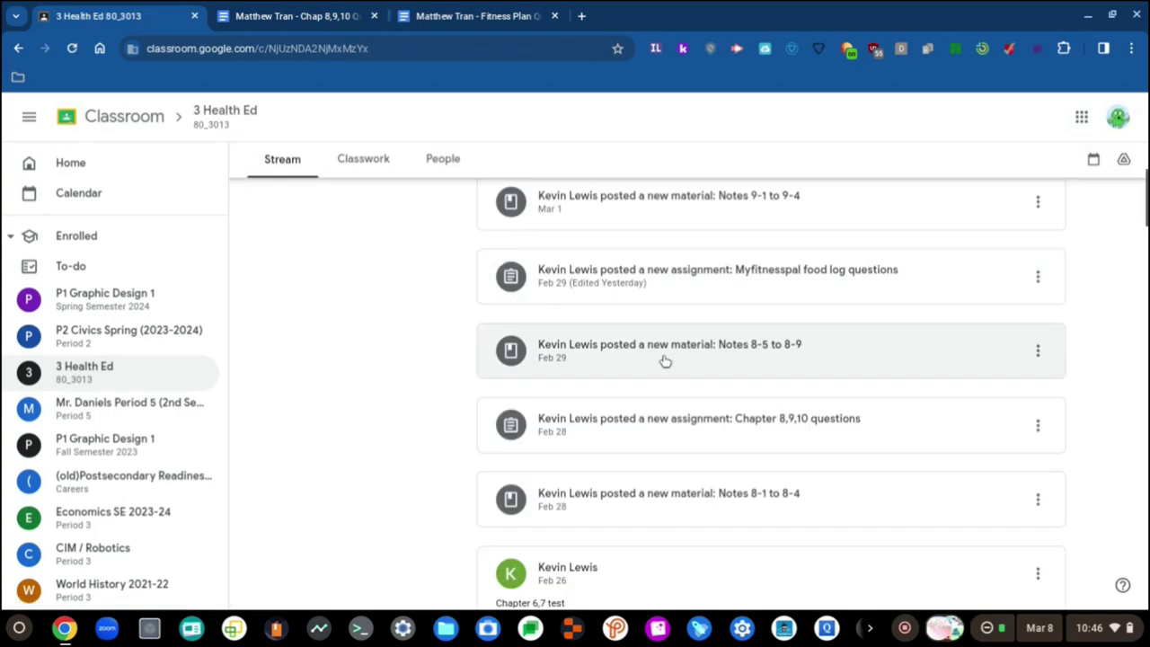
scroll(663, 360, "up", 5)
scroll(663, 360, "up", 1)
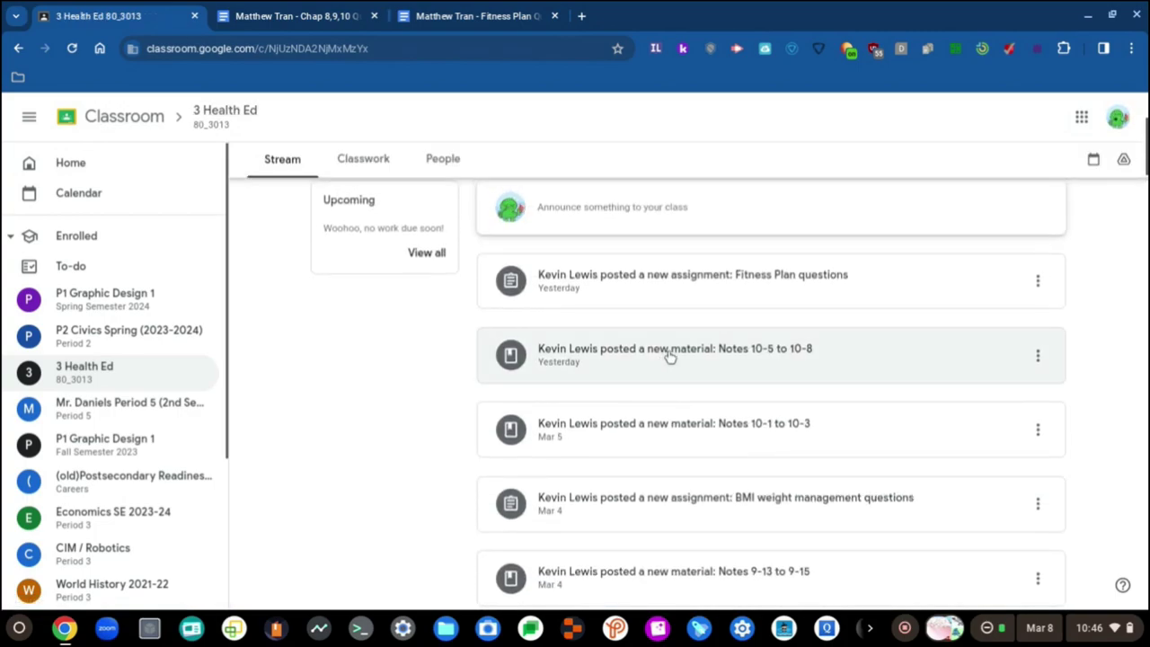
left_click(674, 351)
- Review the FITT chart and Cardiorespiratory row in the Fitness Plan Questions, and read answer 10-7 in the Chap 8,9,10 Questions document
left_click(494, 15)
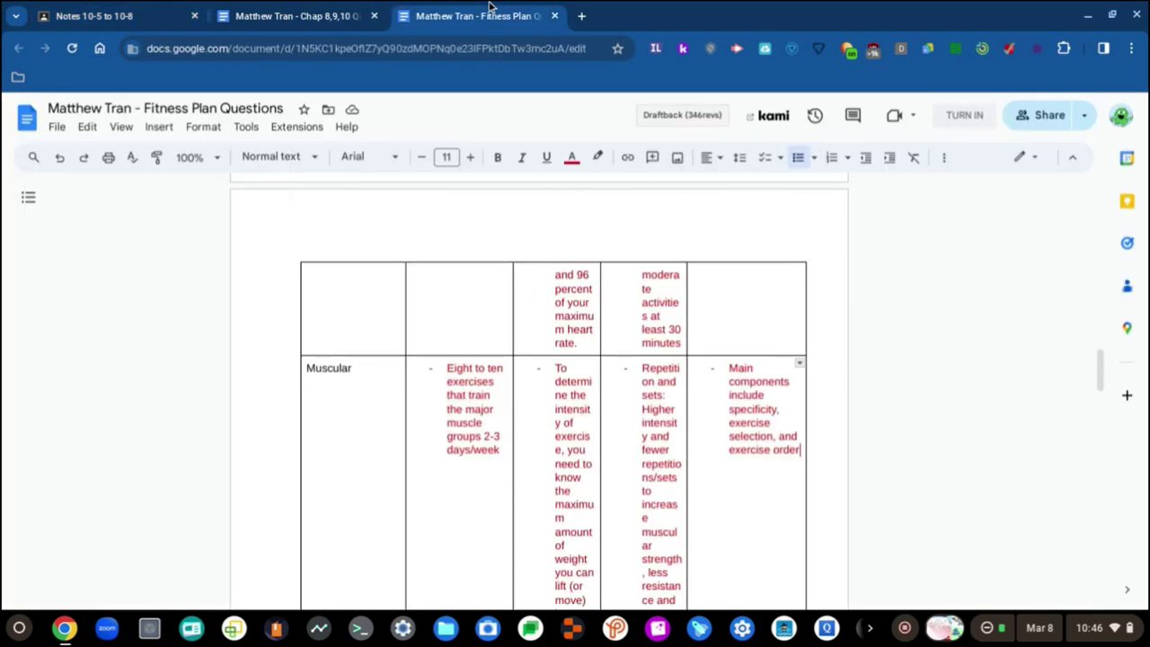
scroll(392, 248, "up", 5)
scroll(392, 248, "up", 4)
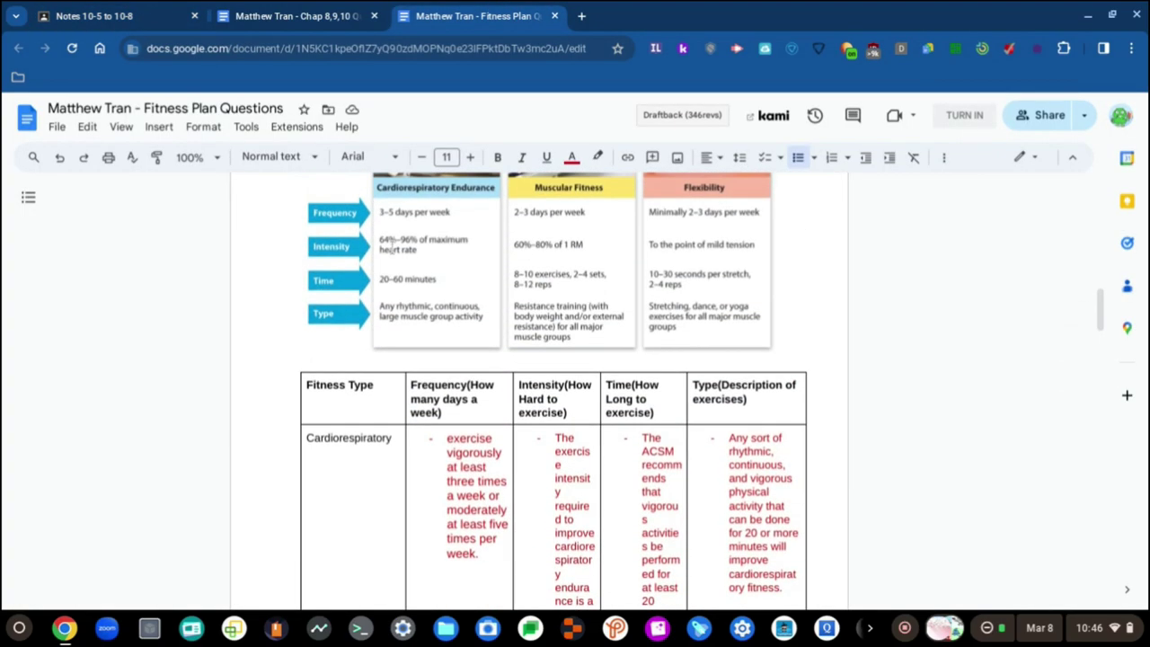
scroll(392, 248, "down", 3)
left_click(297, 16)
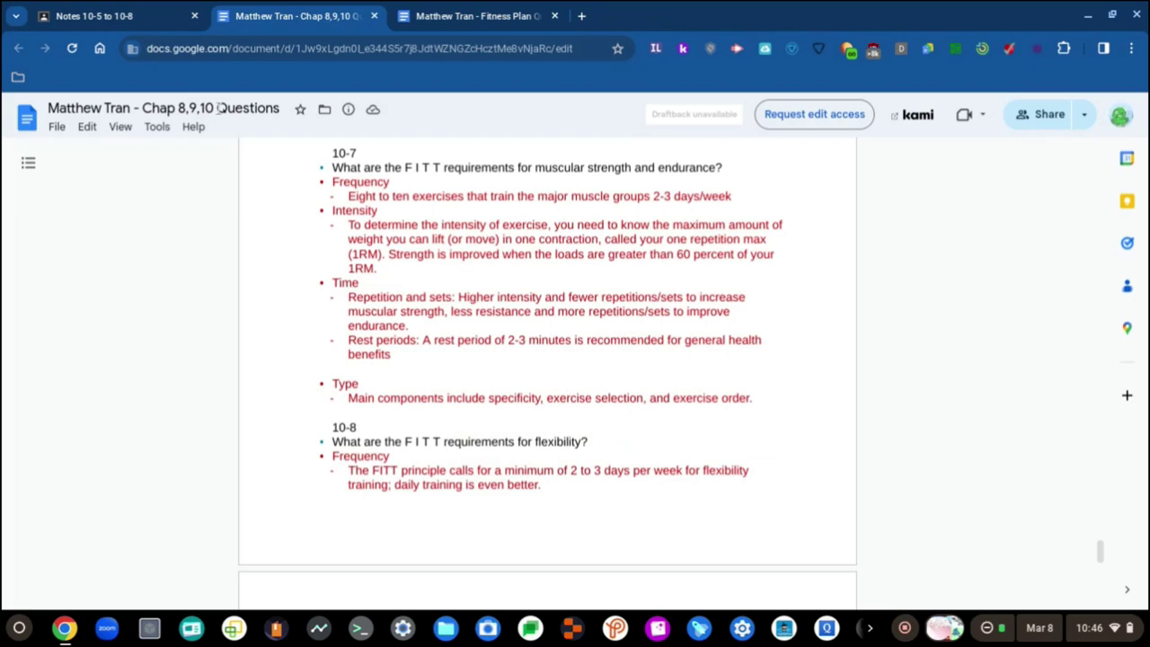
scroll(316, 334, "up", 3)
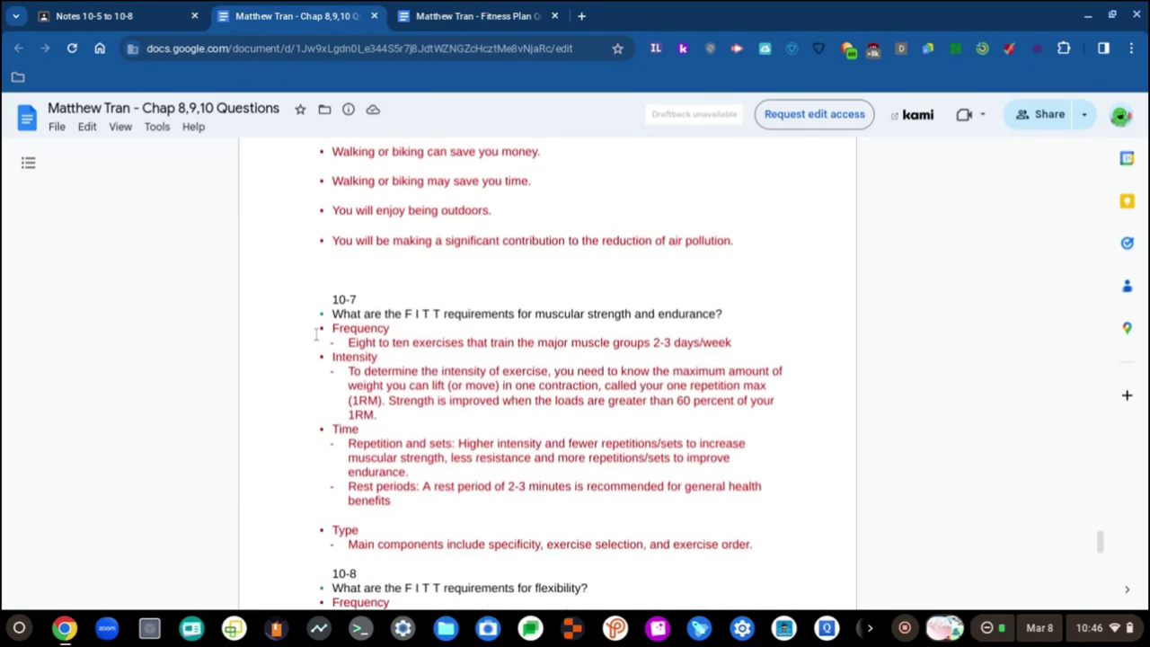
scroll(315, 334, "down", 1)
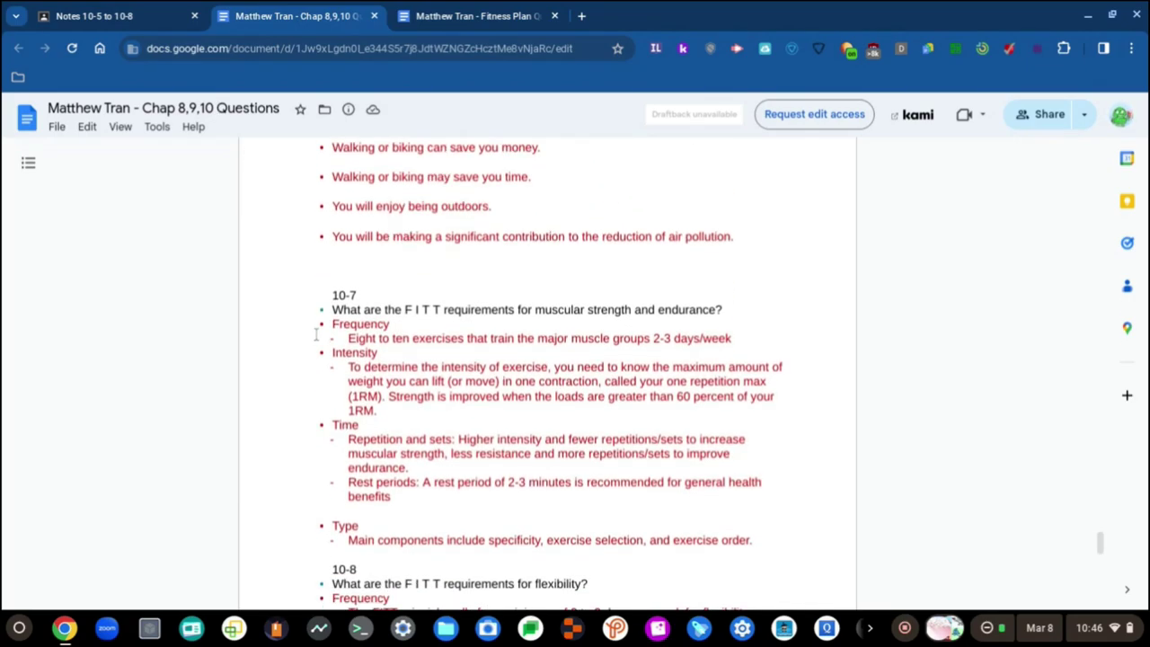
- Return to the 3 Health Ed class stream and open the 10-5 to 10-8 slides attached to the Notes 10-5 to 10-8 material
left_click(124, 9)
left_click(212, 125)
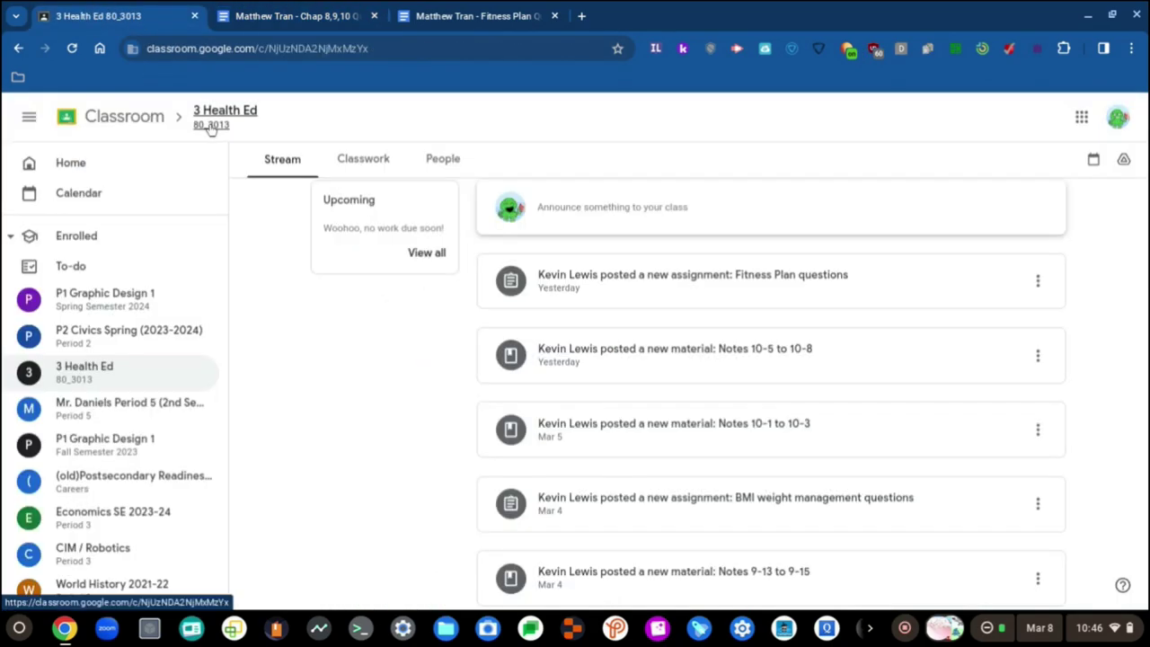
left_click(308, 11)
scroll(380, 285, "down", 1)
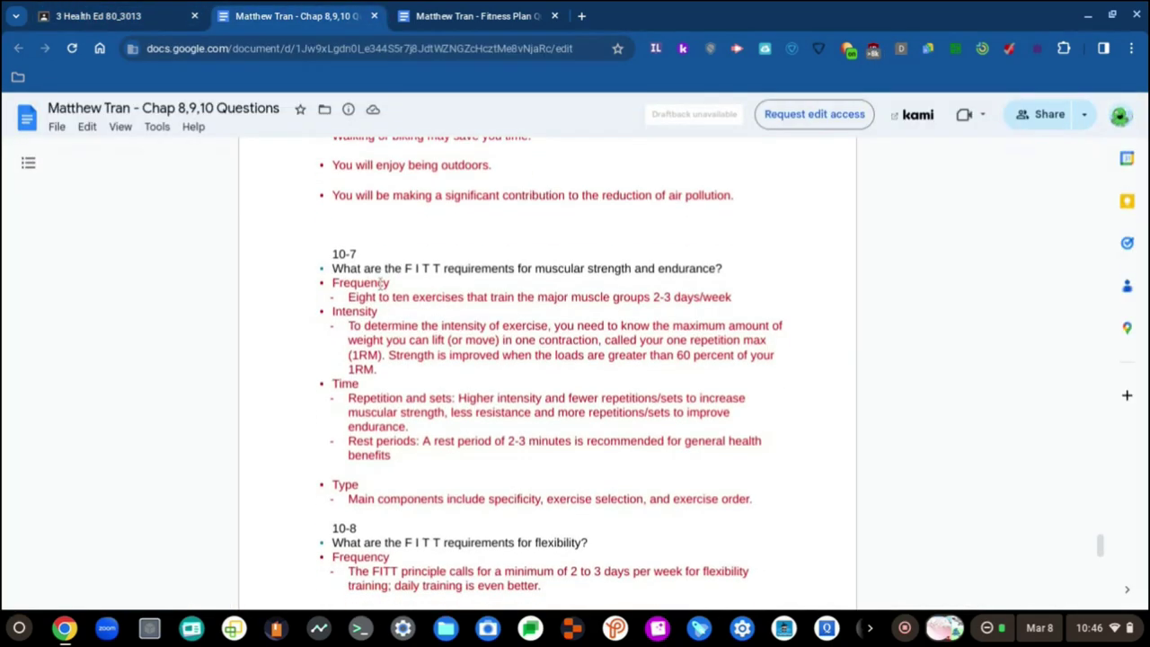
left_click(175, 10)
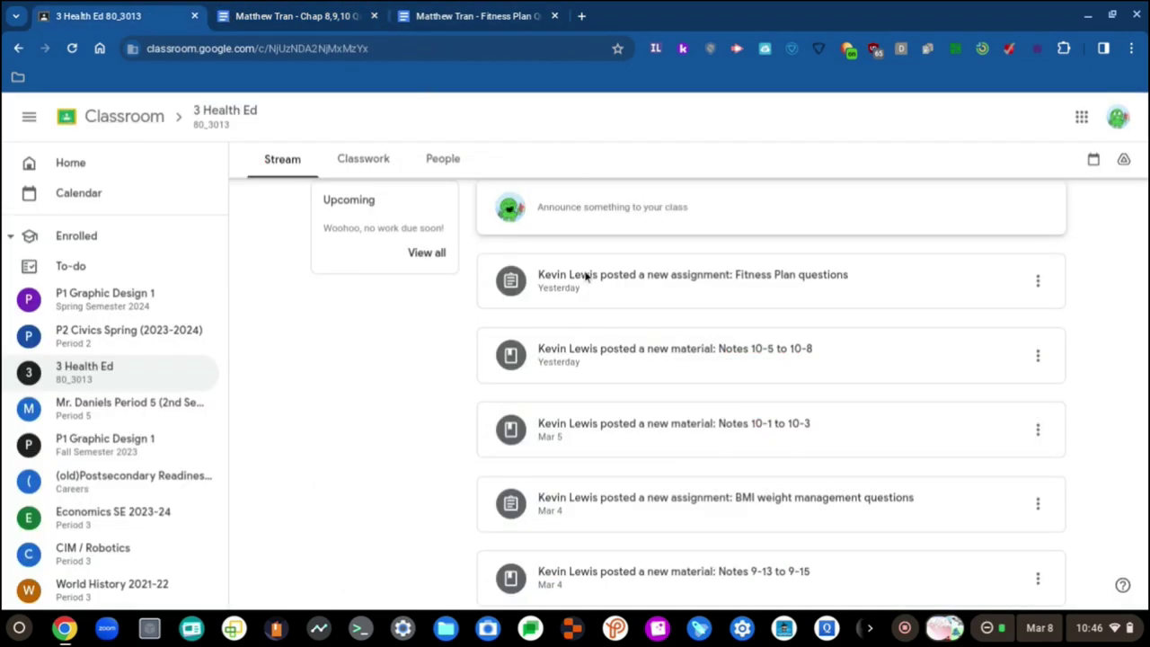
left_click(626, 363)
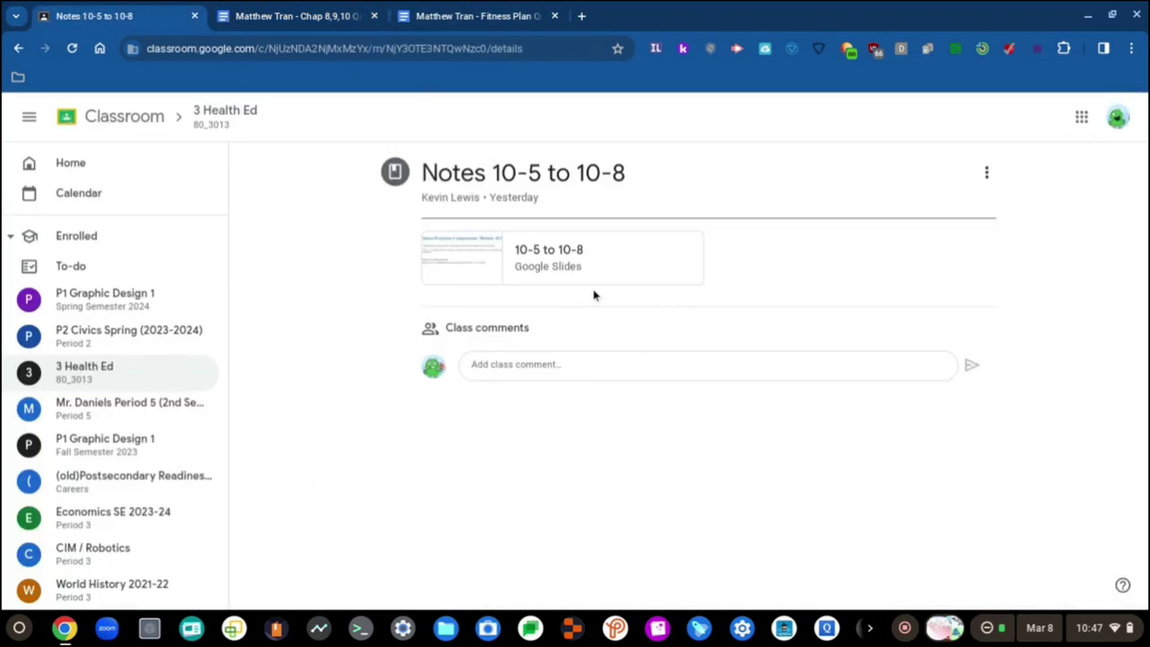
left_click(548, 250)
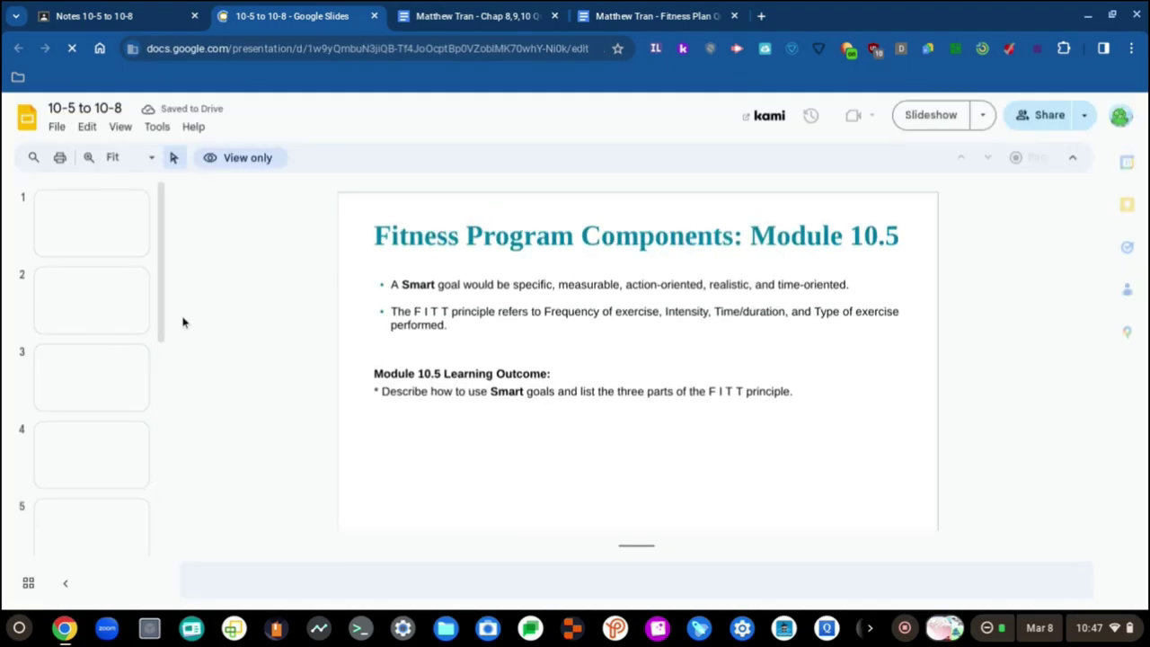
- Look through the slides on the FITT principle for muscular strength and endurance, exercise resistance methods, and flexibility
scroll(90, 342, "down", 5)
left_click(77, 388)
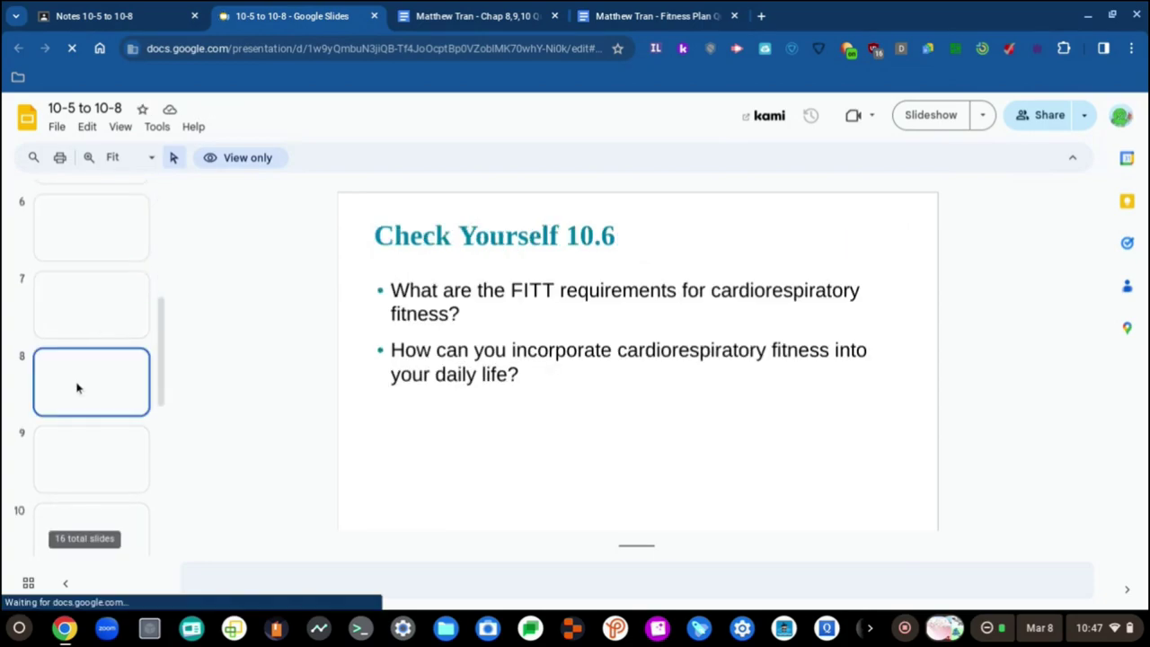
scroll(81, 422, "down", 1)
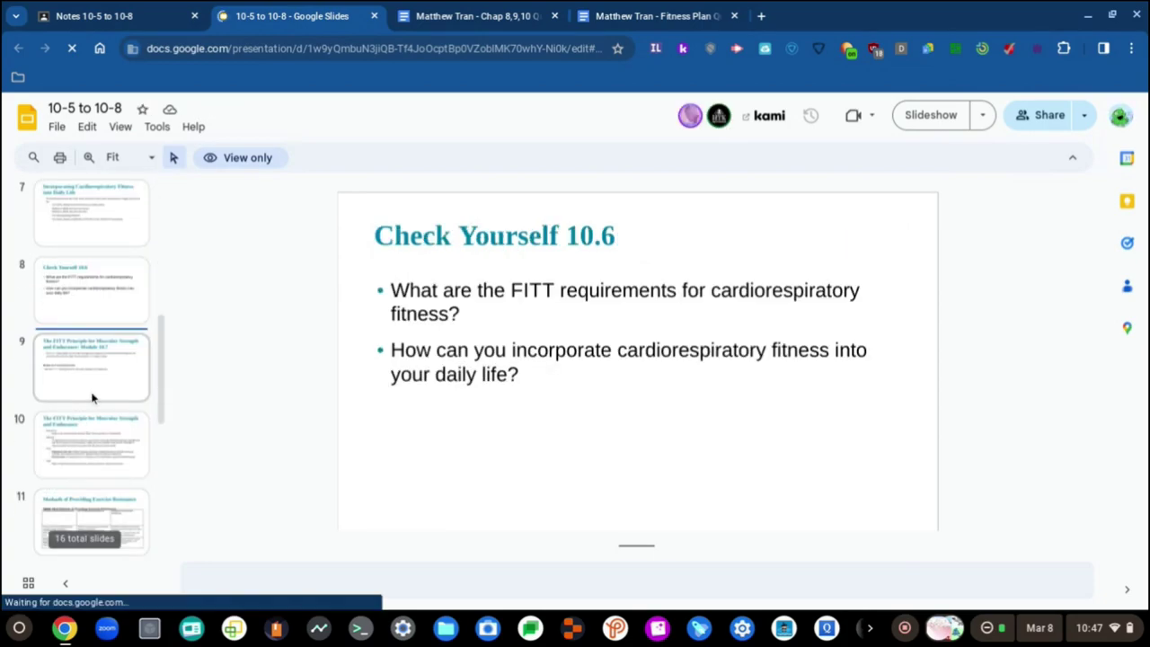
left_click(92, 398)
scroll(106, 454, "down", 2)
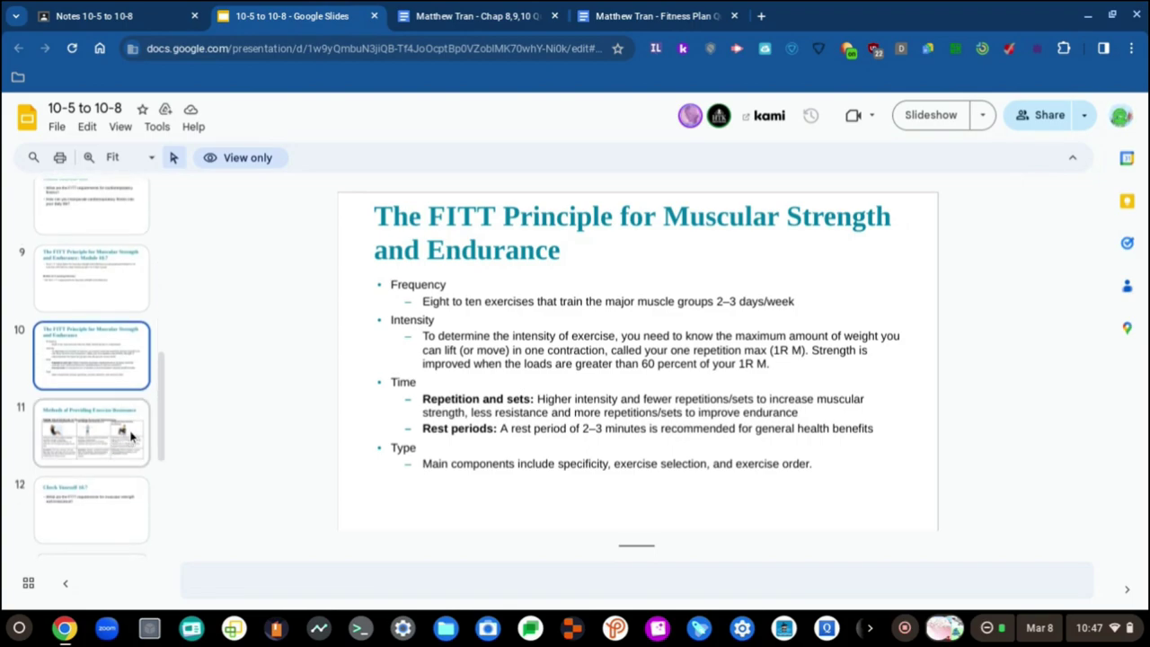
left_click(119, 429)
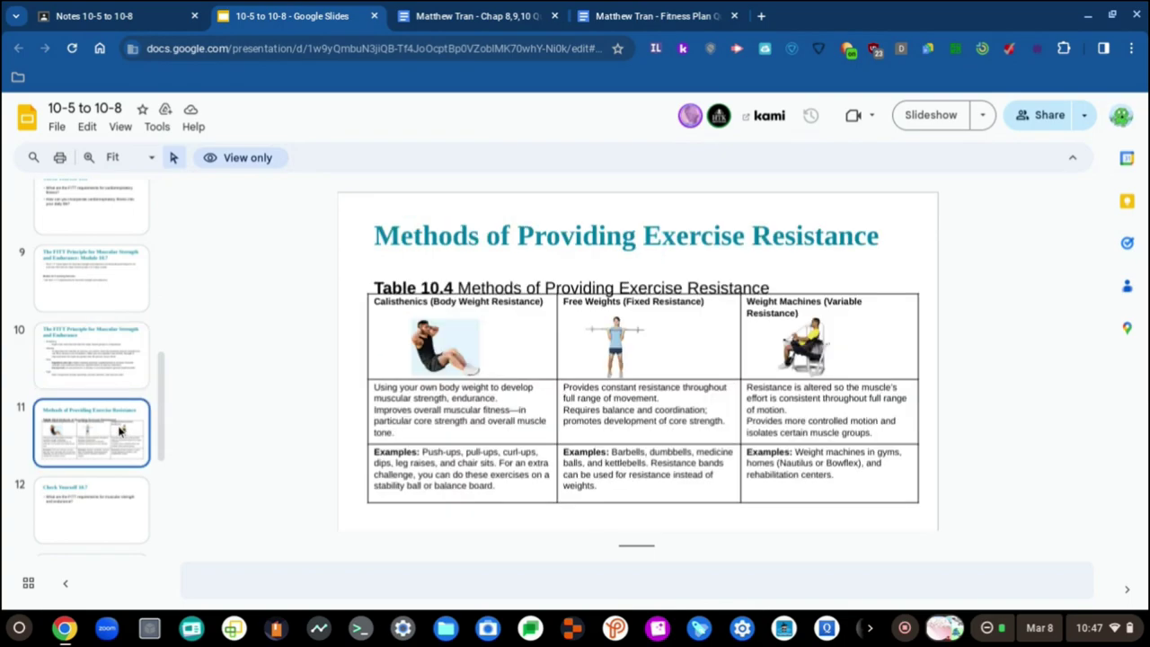
left_click(98, 363)
left_click(102, 421)
scroll(102, 423, "down", 3)
left_click(106, 385)
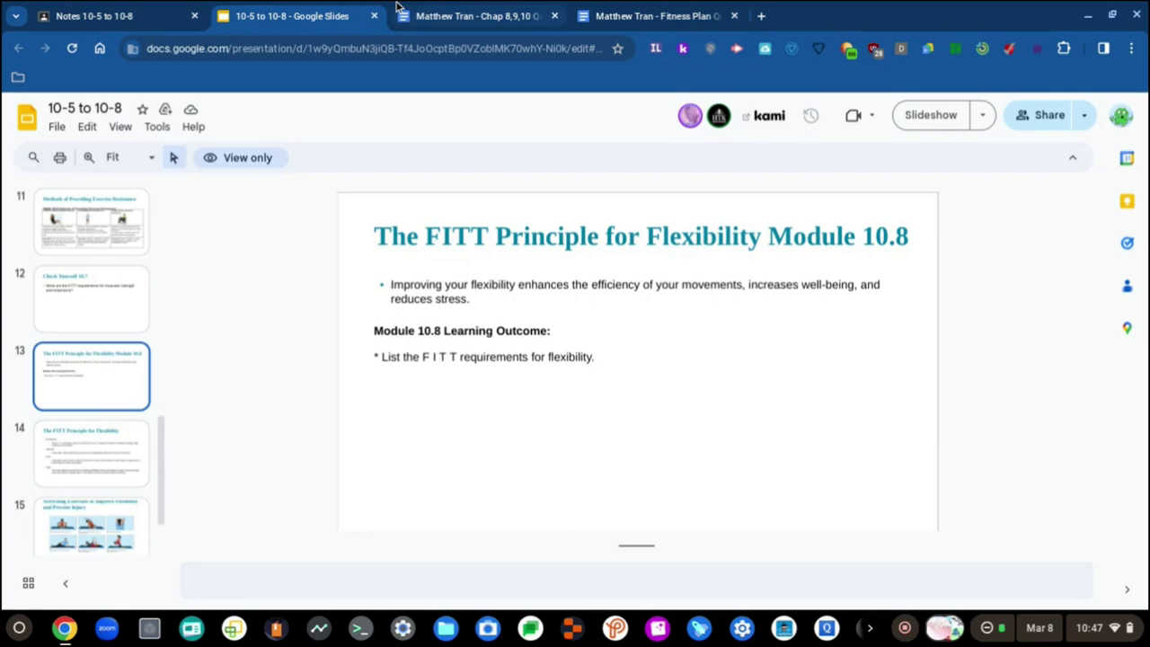
- Compare the FITT slide for muscular strength and endurance with answer 10-7, and close the 10-5 to 10-8 presentation
left_click(445, 13)
left_click(294, 14)
left_click(114, 310)
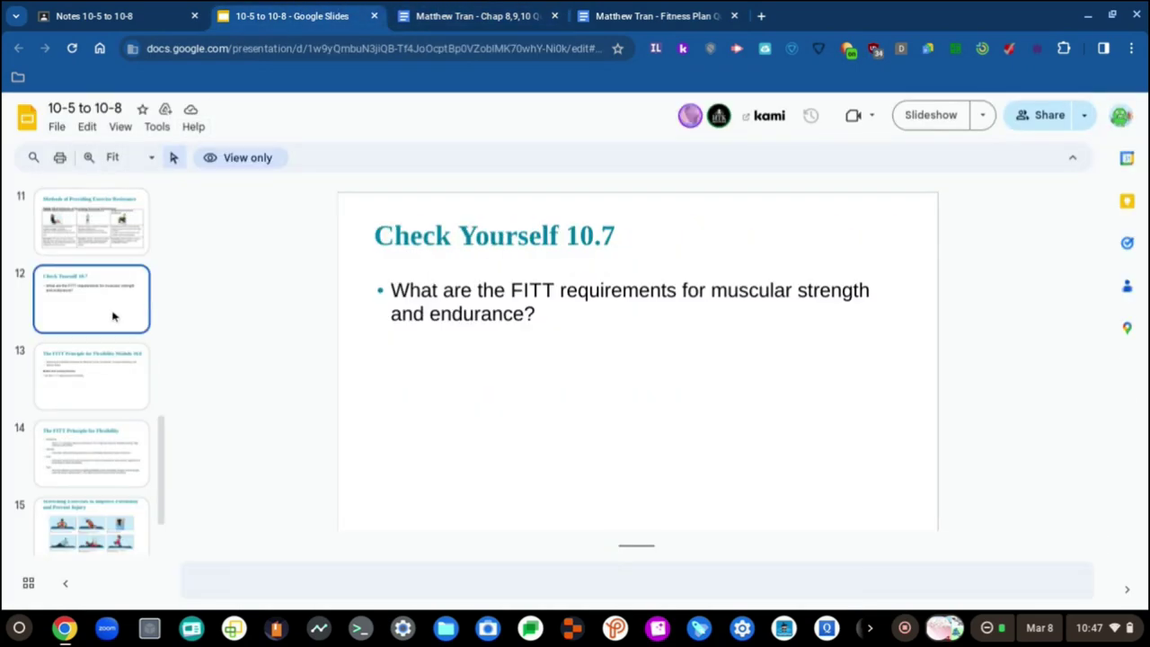
left_click(108, 238)
scroll(101, 234, "up", 1)
scroll(99, 233, "up", 1)
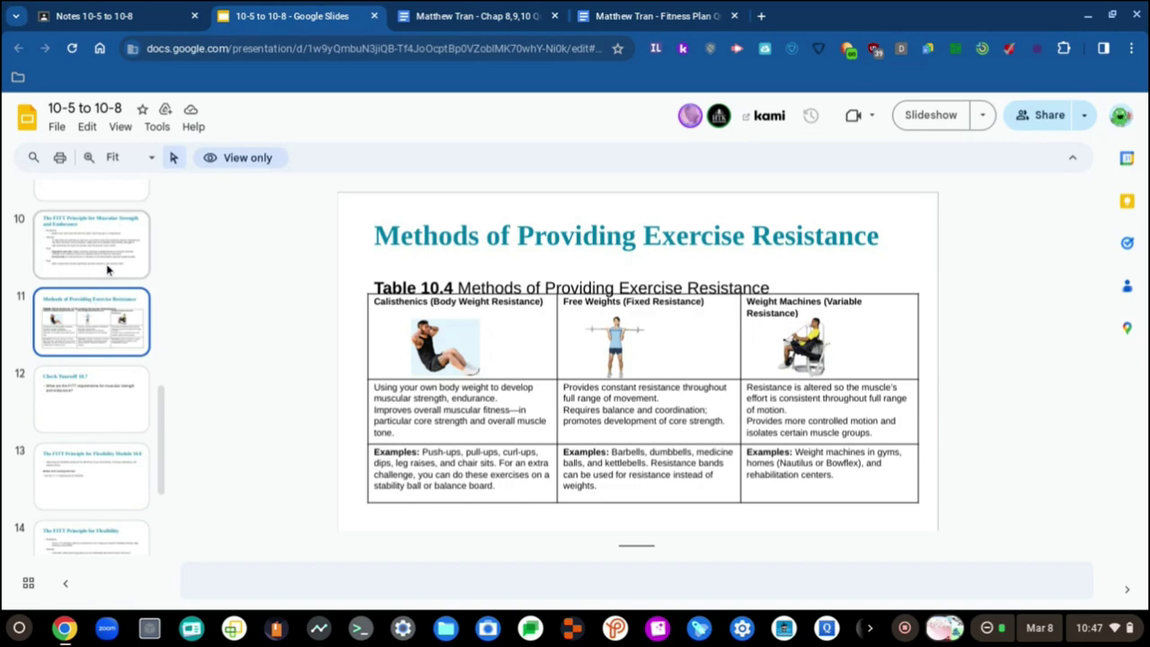
left_click(108, 268)
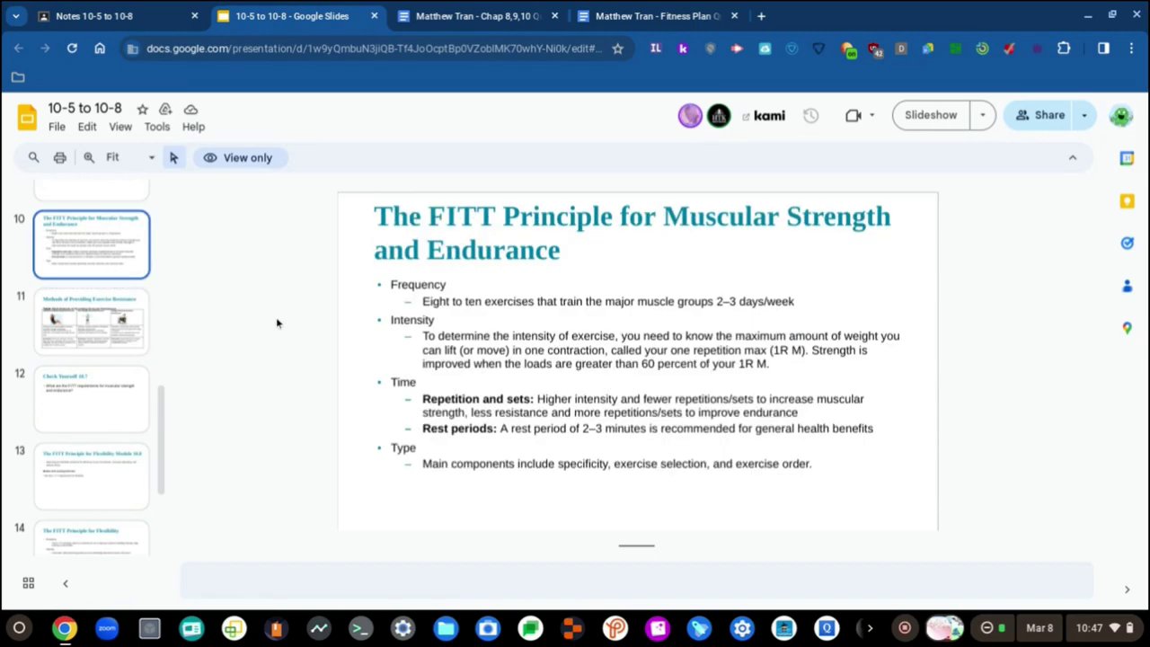
left_click(465, 11)
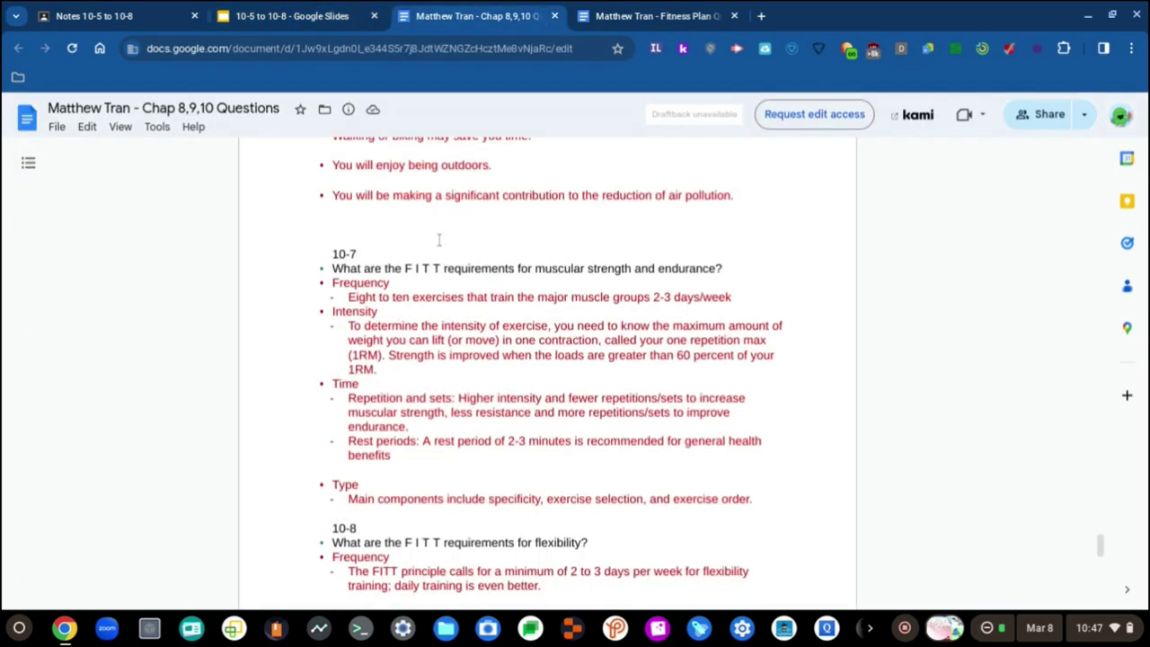
left_click(634, 13)
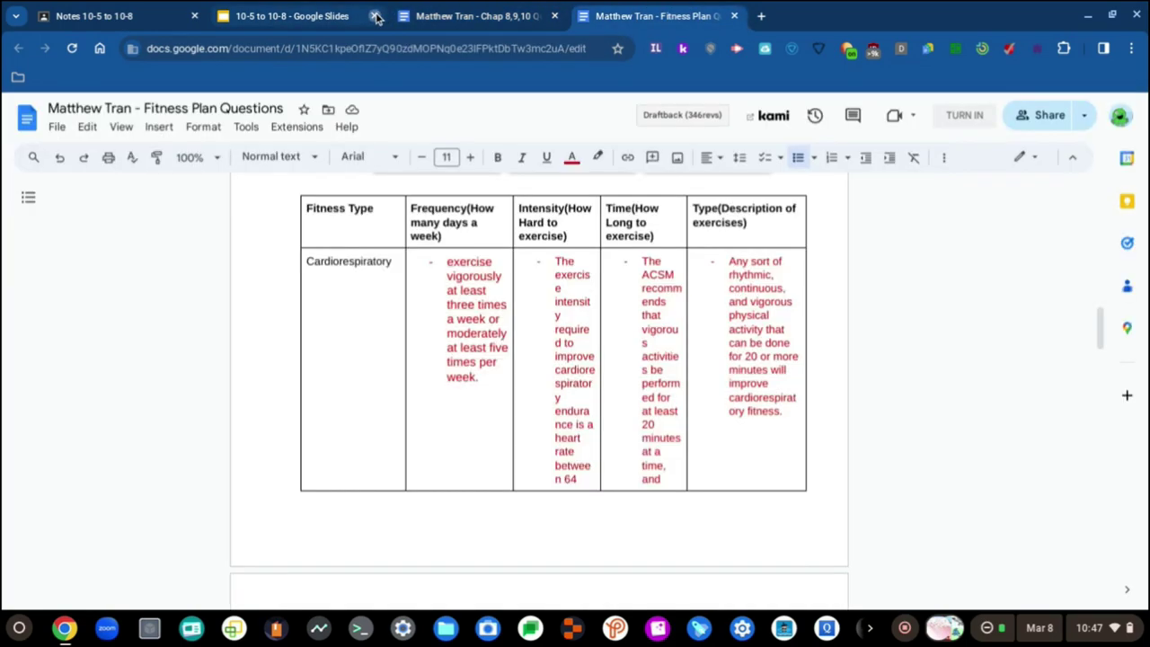
left_click(376, 16)
- Place the cursor in the empty Frequency cell of the Flexibility row in the Fitness Plan Questions table
scroll(442, 208, "down", 2)
scroll(442, 209, "down", 10)
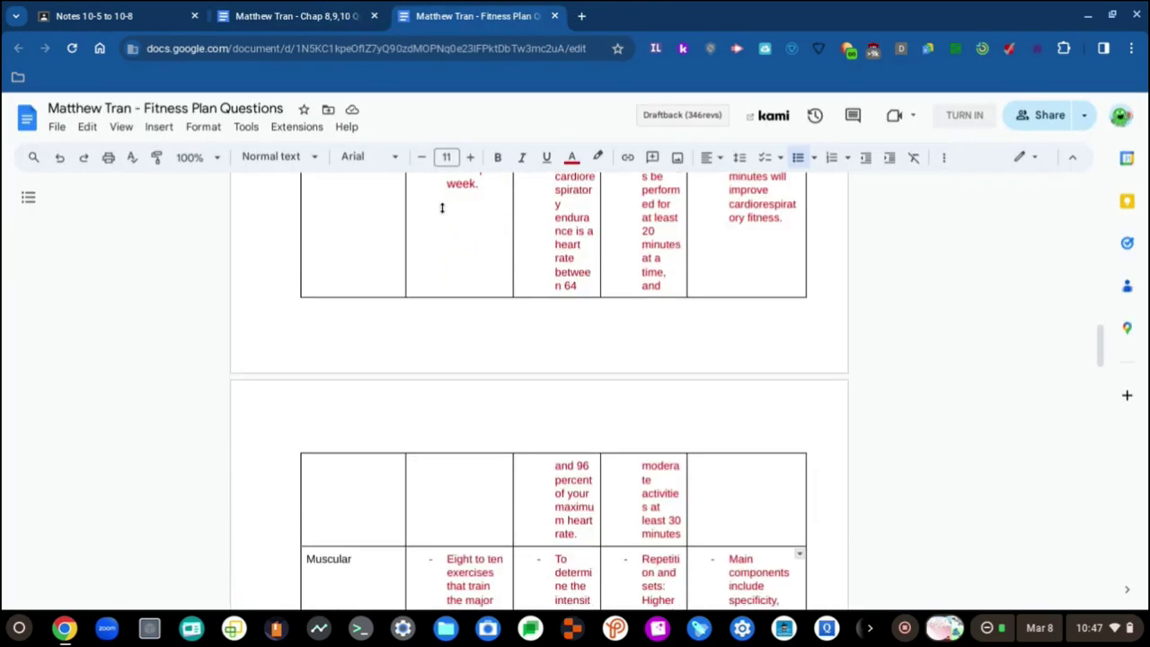
scroll(442, 209, "down", 4)
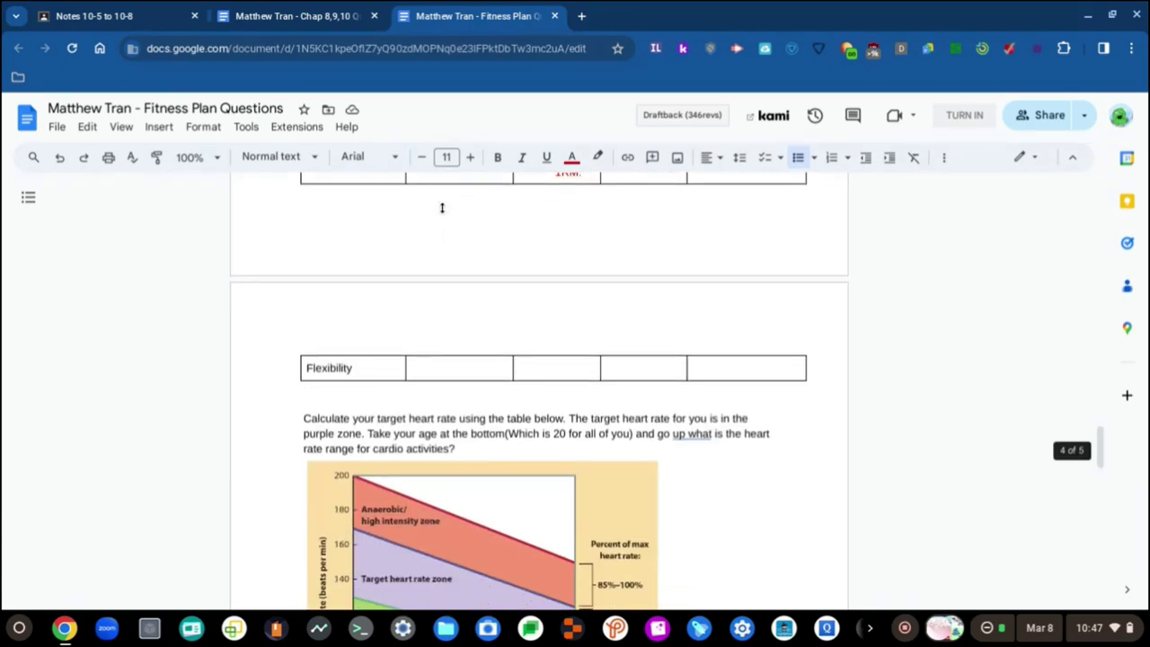
left_click(441, 367)
scroll(439, 367, "up", 2)
scroll(439, 367, "up", 3)
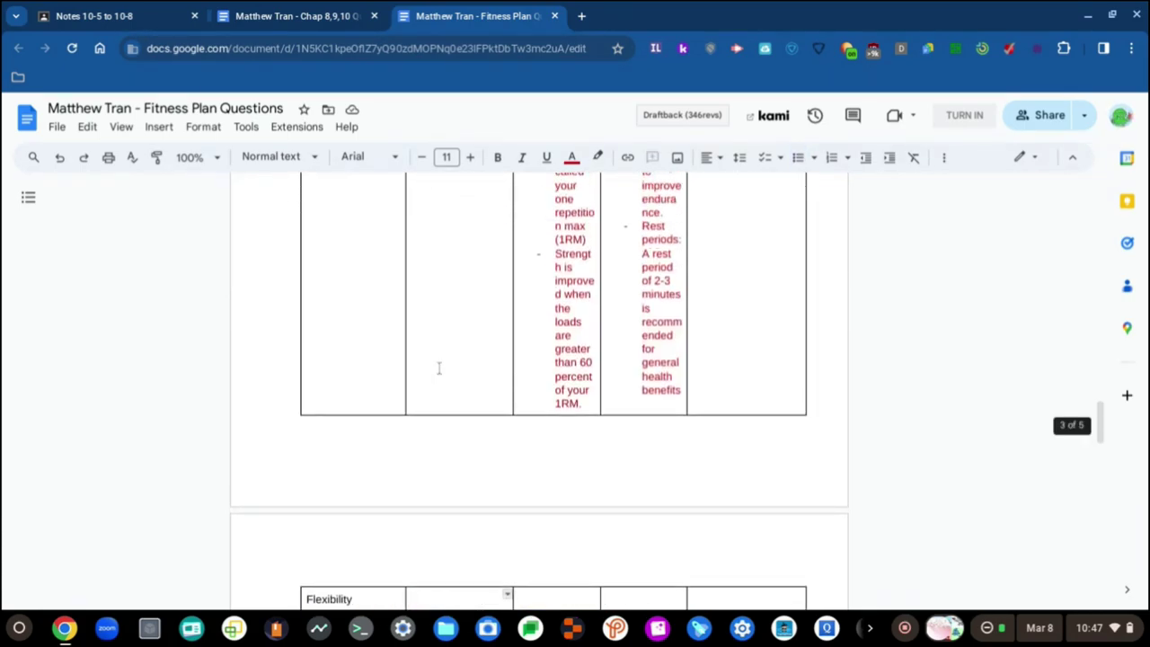
- Read answer 10-8 on the FITT requirements for flexibility in the Chap 8,9,10 Questions document, checking it against the Flexibility row
left_click(297, 16)
scroll(397, 362, "down", 3)
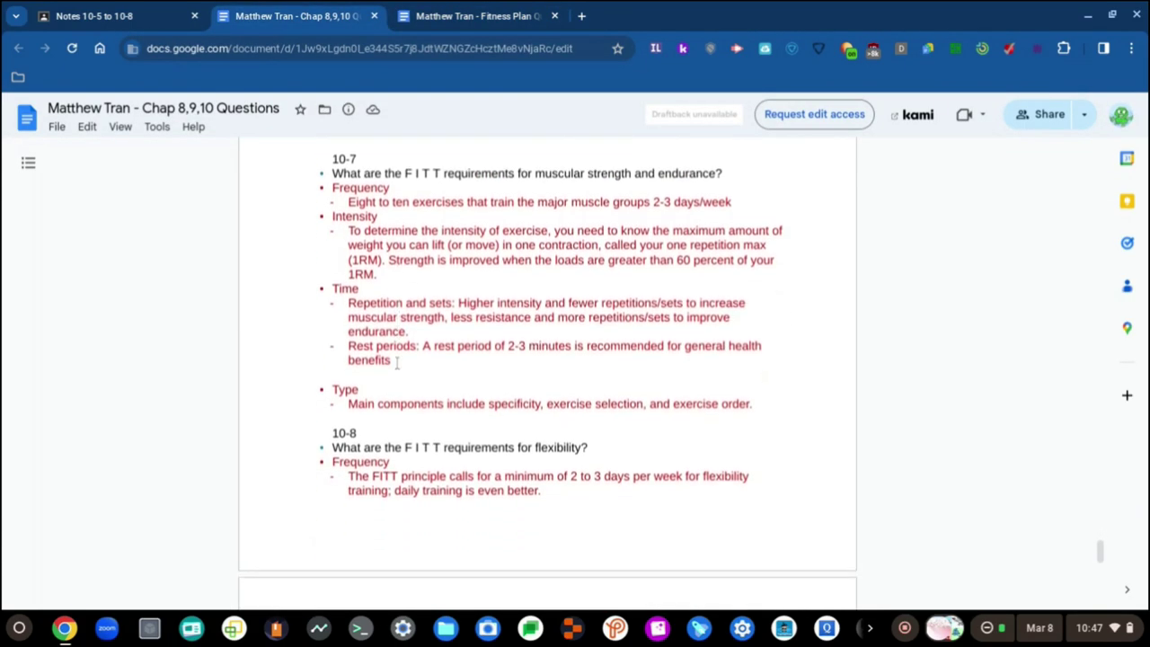
left_click(452, 7)
left_click(297, 17)
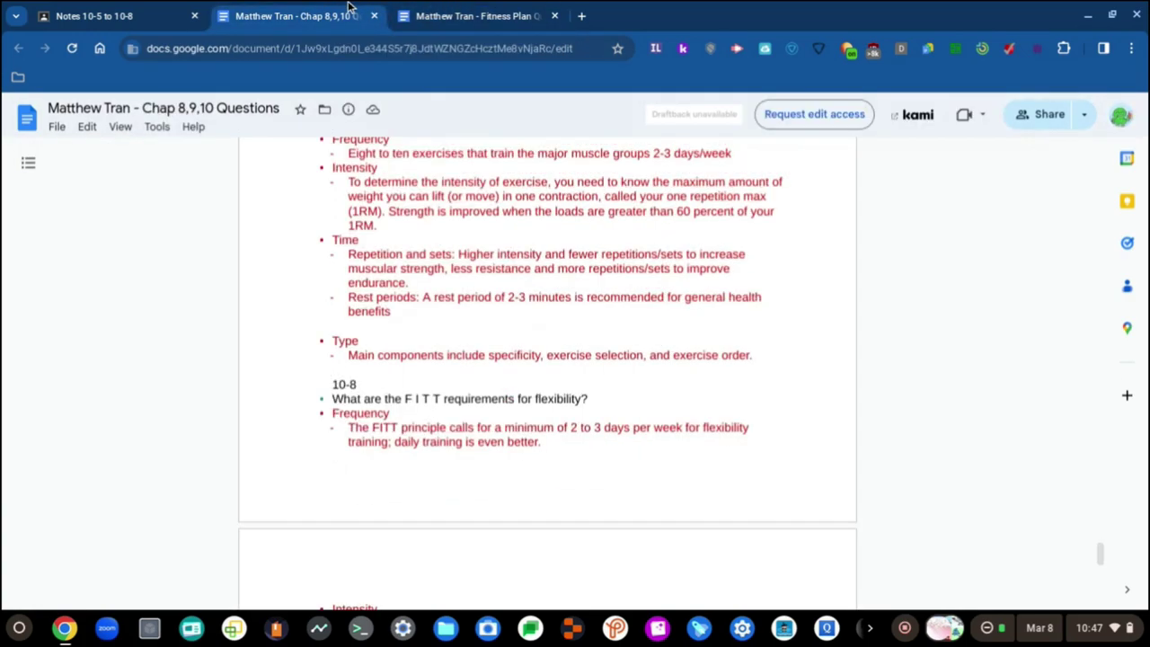
scroll(326, 342, "down", 3)
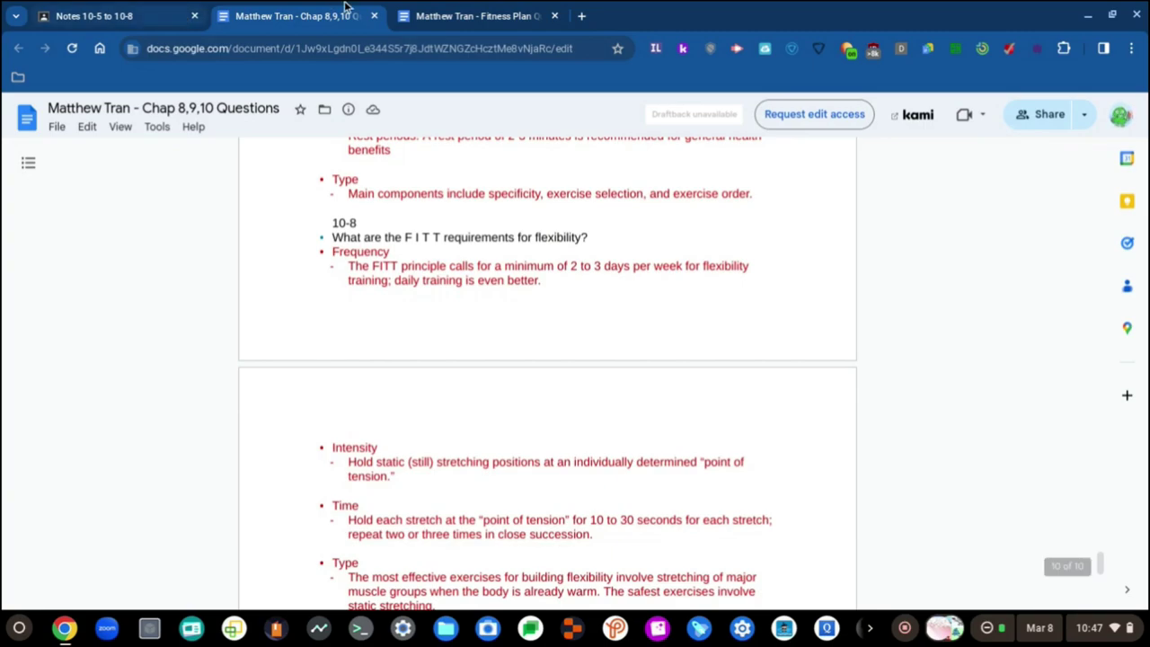
mouse_move(459, 7)
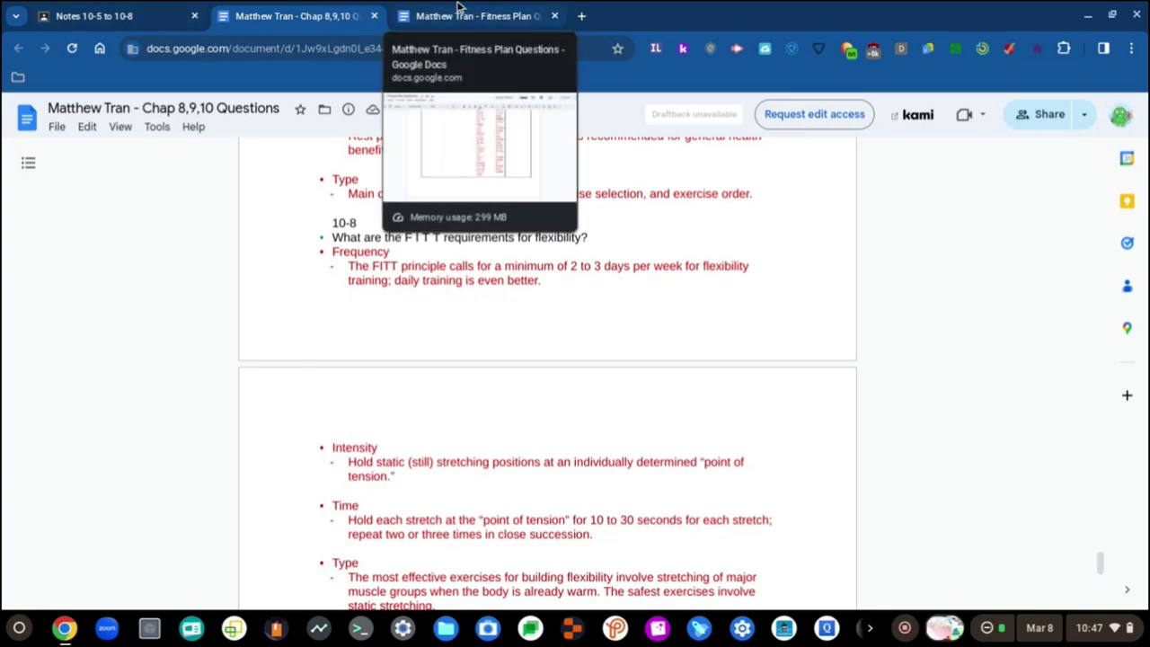
left_click(459, 7)
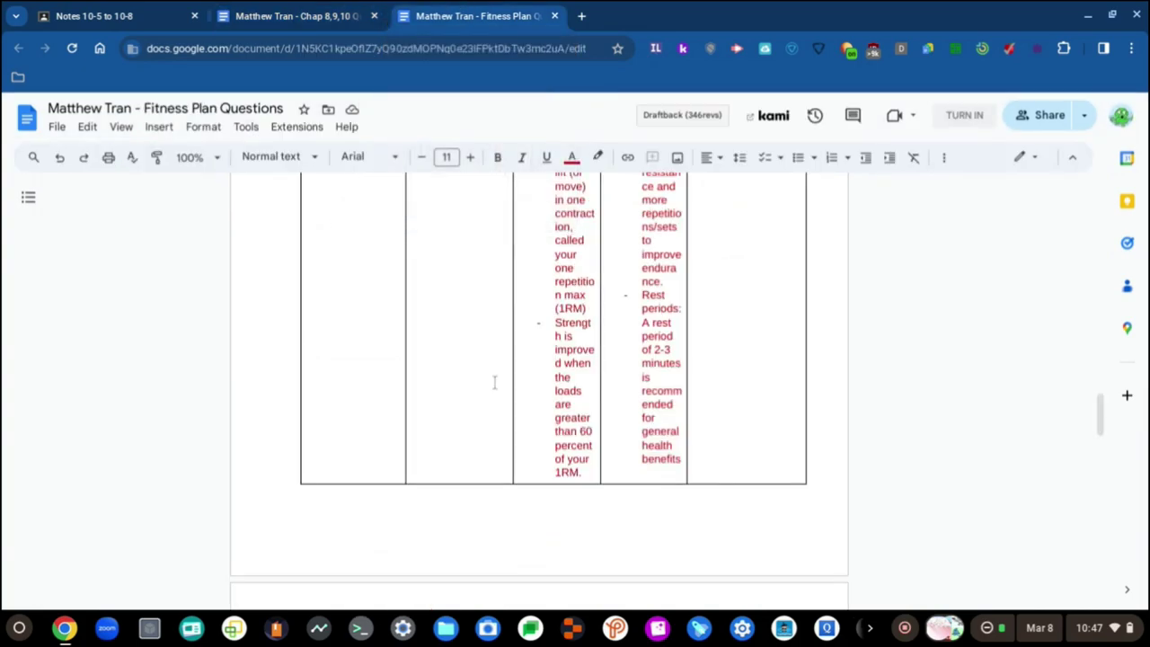
scroll(495, 380, "down", 5)
scroll(494, 384, "up", 1)
scroll(494, 384, "up", 4)
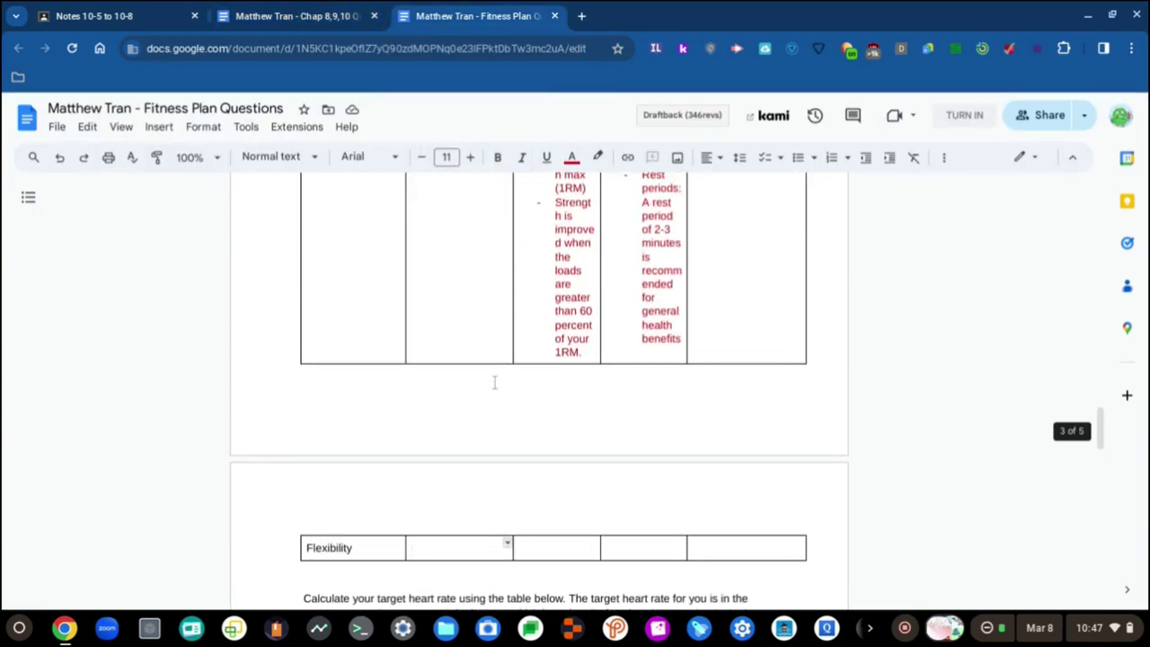
left_click(351, 7)
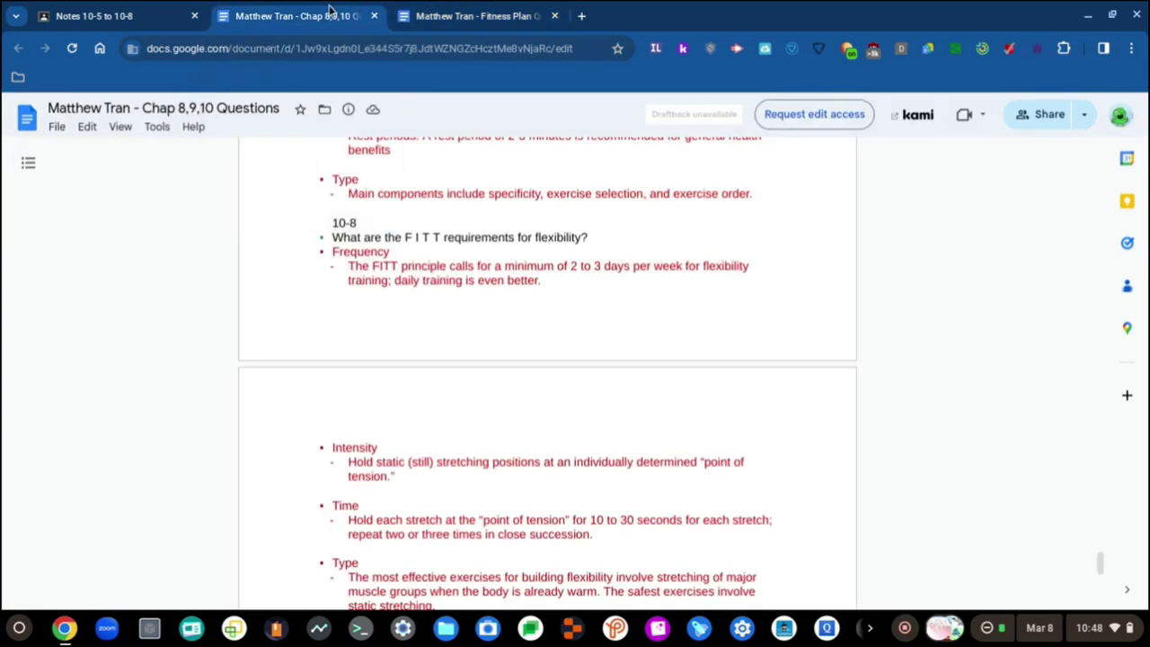
scroll(244, 239, "up", 3)
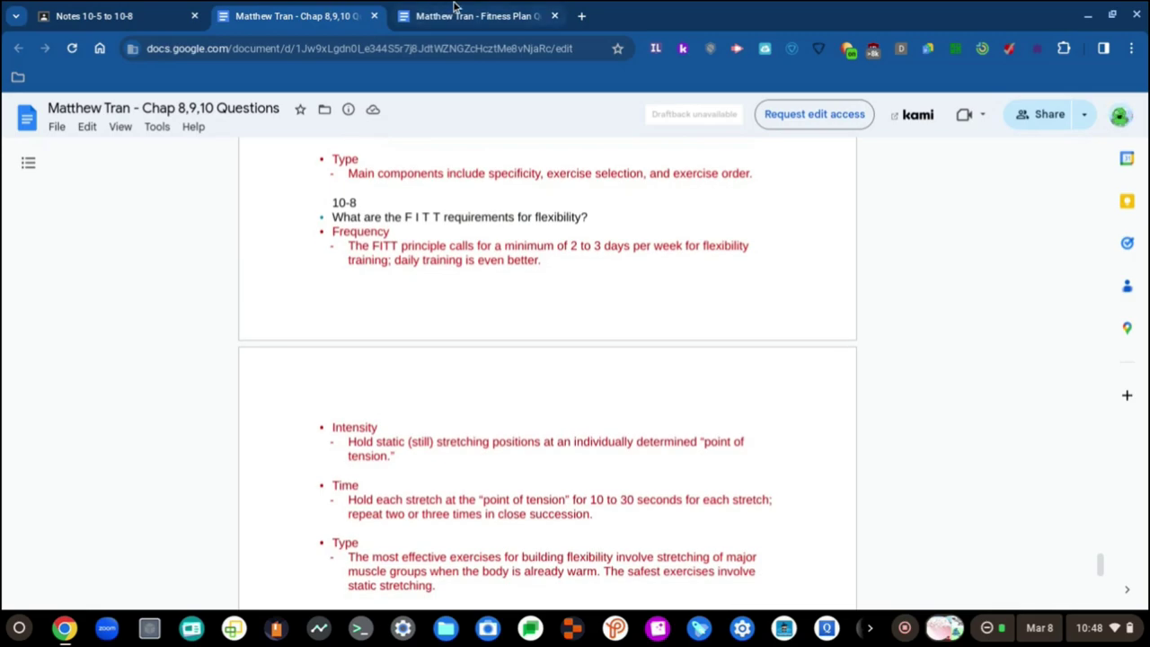
key("Down")
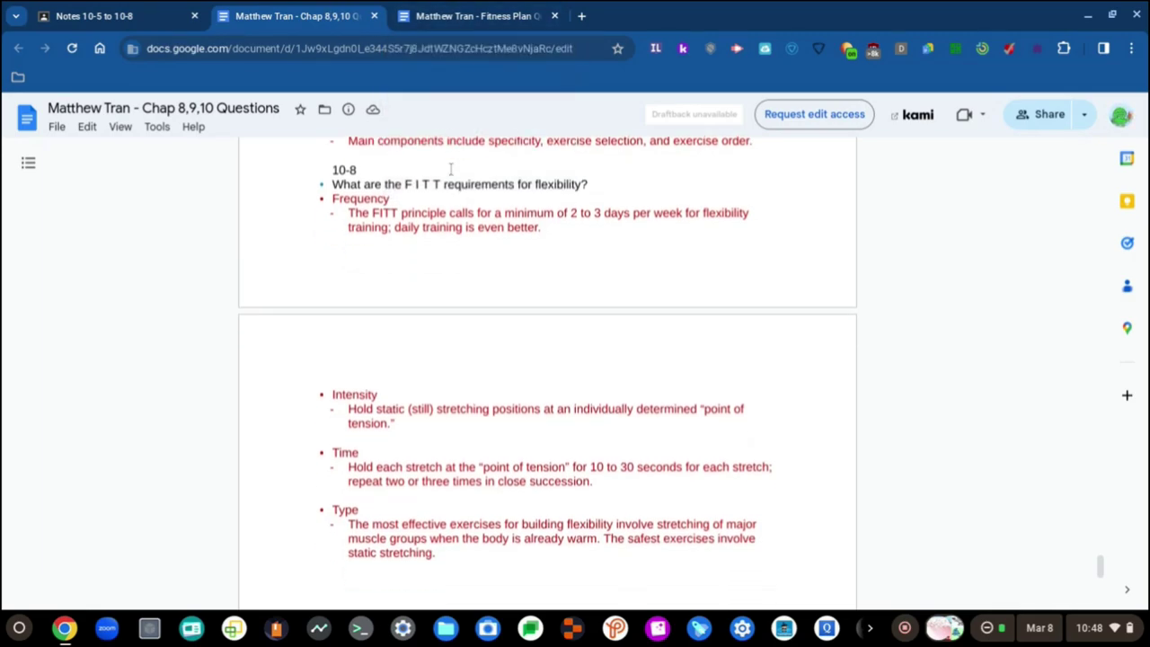
- Return to the Fitness Plan Questions document and begin the Flexibility row's Frequency cell with "The FITT principle"
left_click(458, 7)
type("THE")
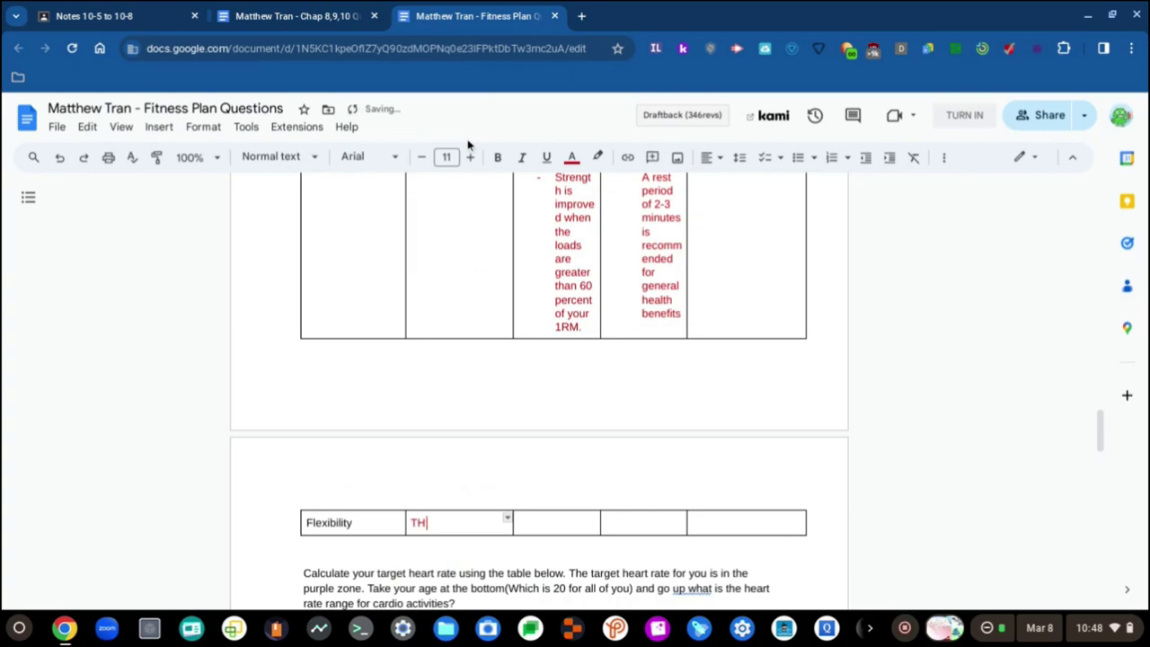
key("BackSpace")
key("BackSpace")
type("he FOOT")
key("BackSpace")
key("BackSpace")
key("BackSpace")
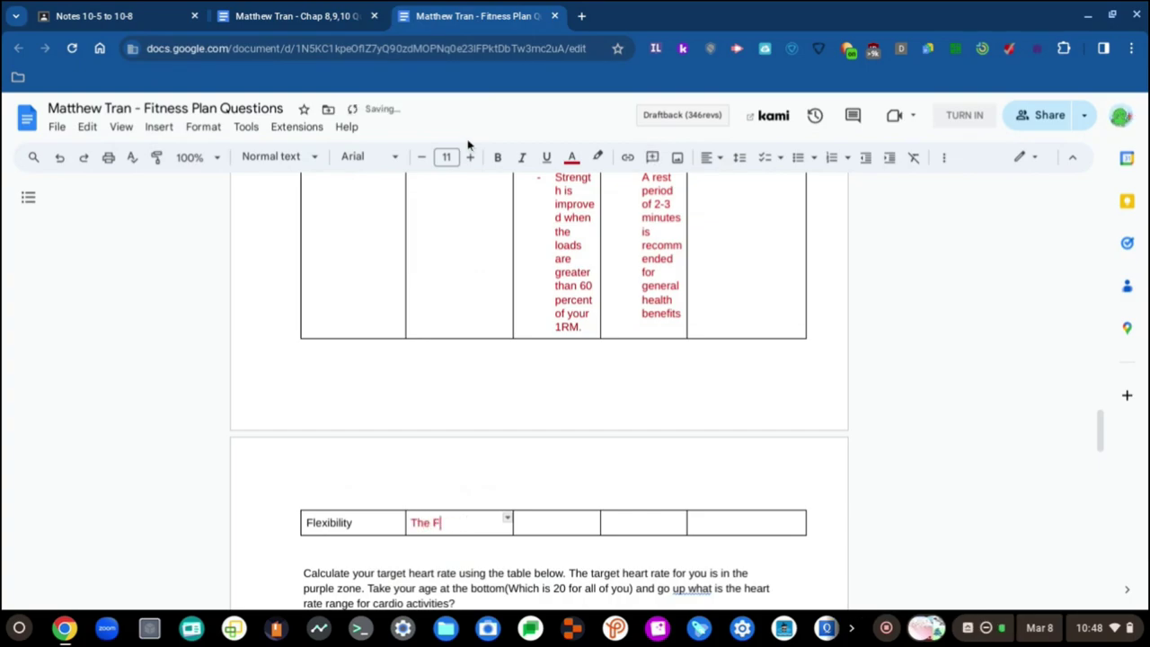
type("ITT")
key("ctrl+shift+Tab")
key("ctrl+Tab")
type("princi")
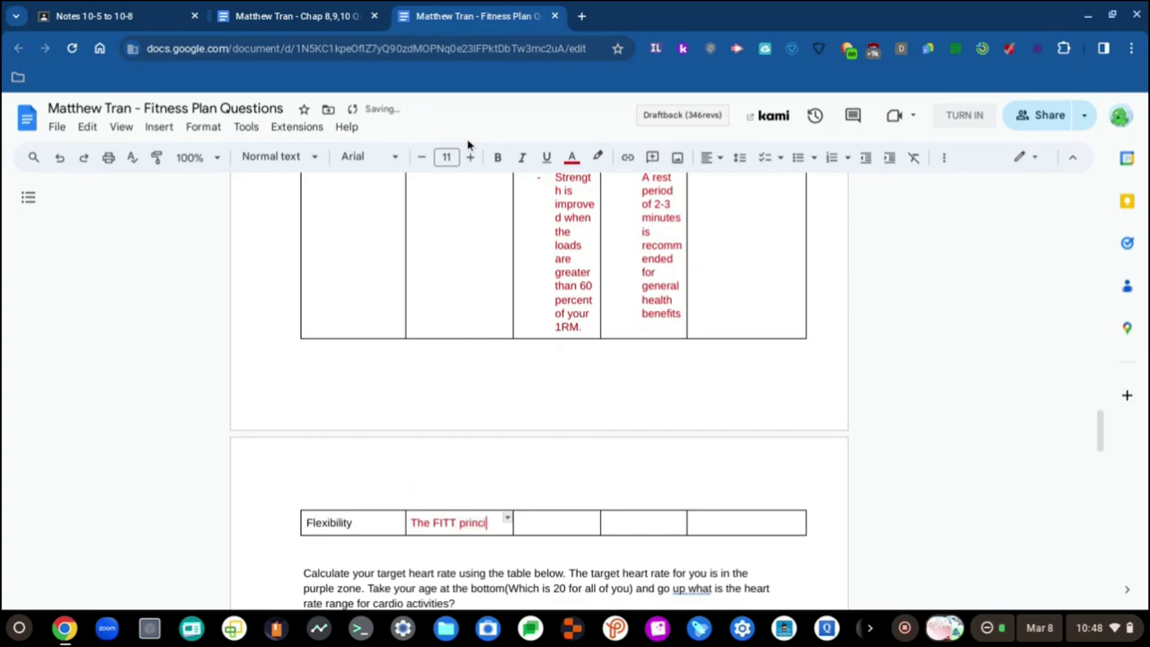
type("ple")
- Continue the Flexibility Frequency entry with "calls for a minimum of 2 to 3 days per week", following answer 10-8
key("ctrl+shift+Tab")
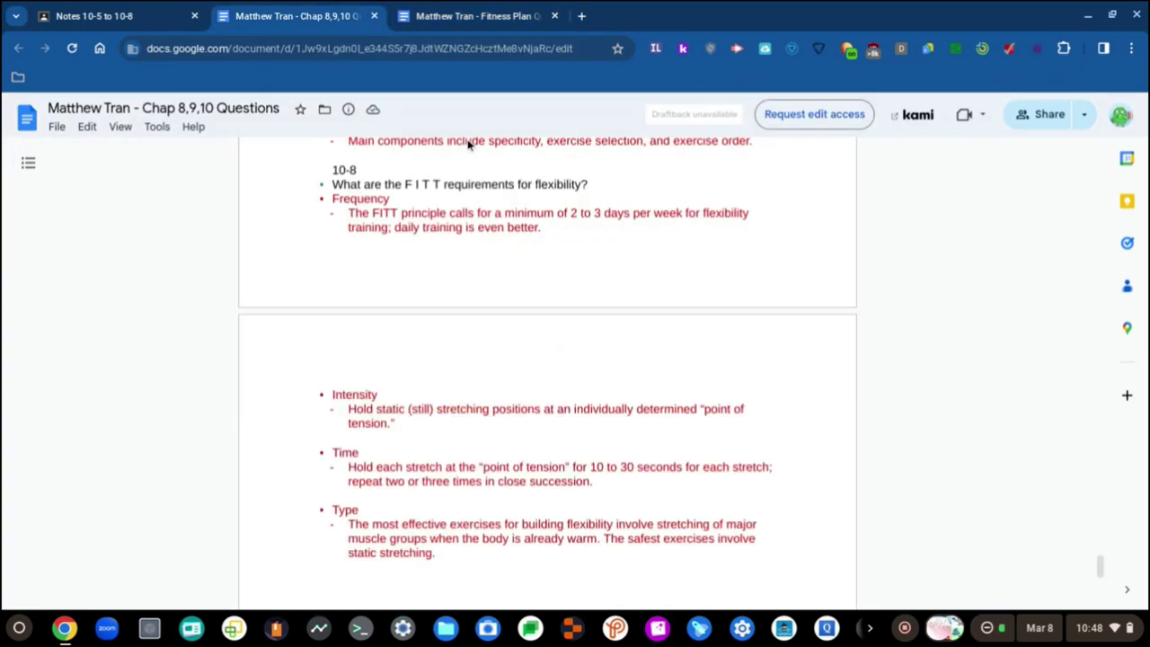
key("ctrl+Tab")
type("calls for a ")
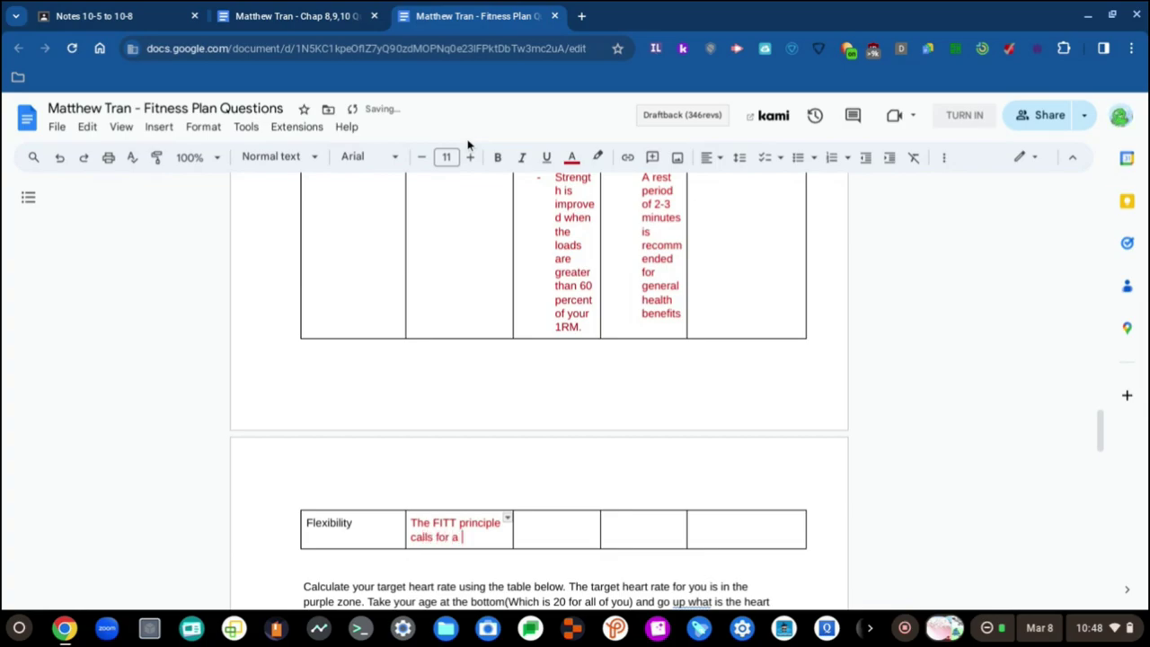
type("minimum")
key("ctrl+shift+Tab")
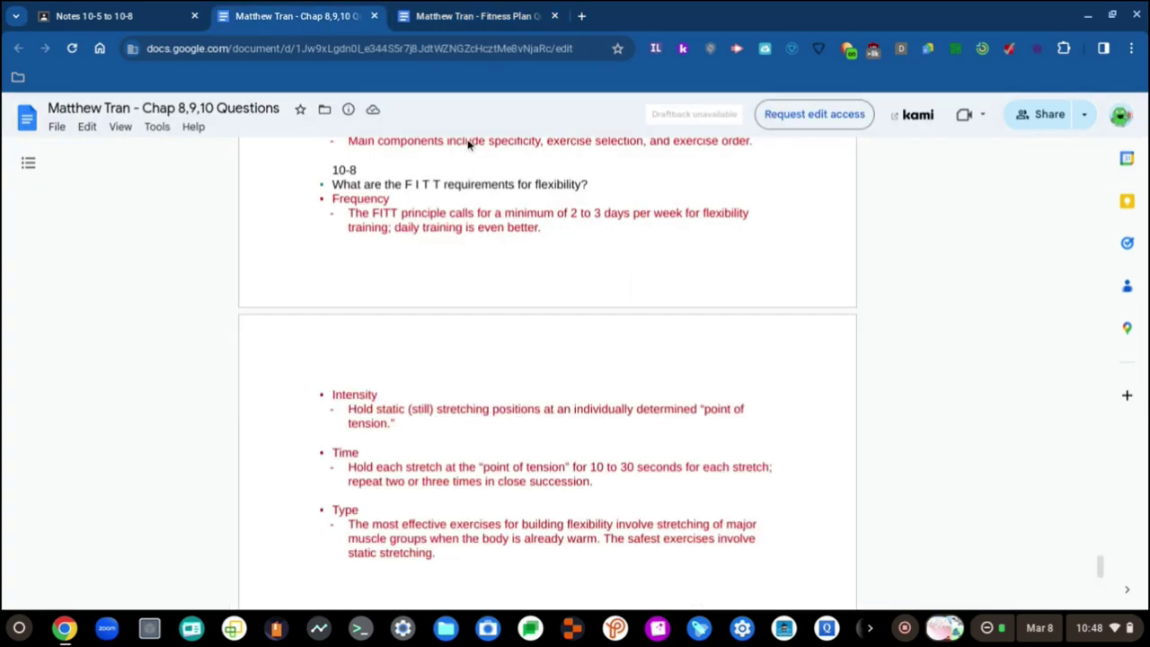
key("ctrl+Tab")
type("of 2")
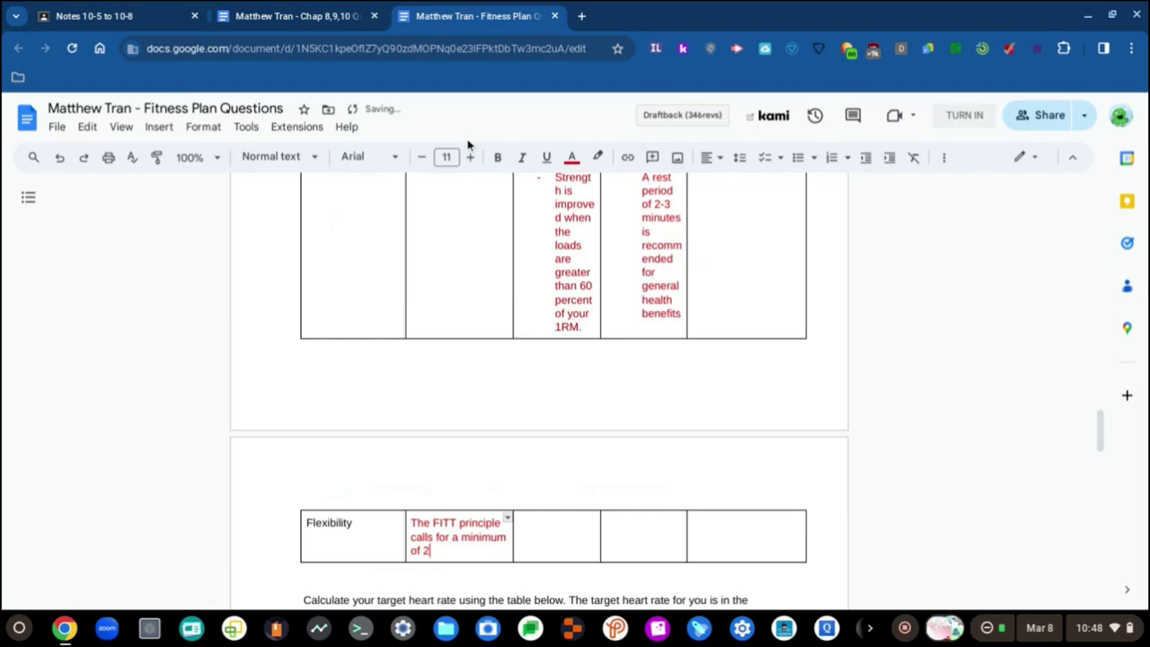
type(" to 3 days")
key("ctrl+shift+Tab")
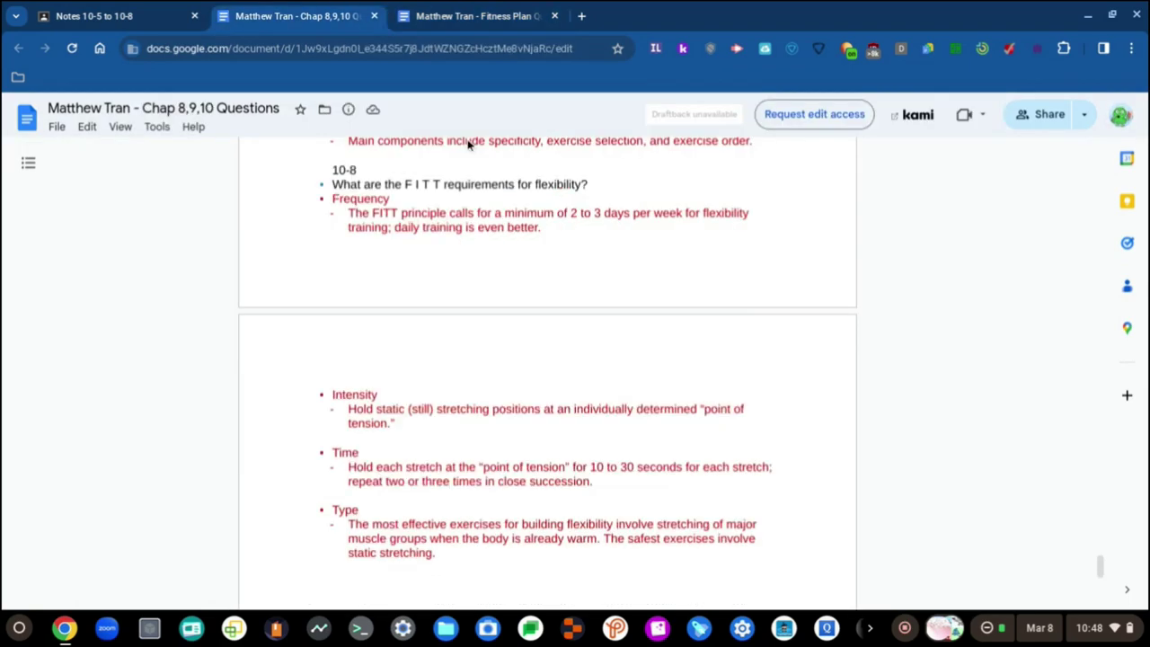
key("ctrl+Tab")
type("per weeks")
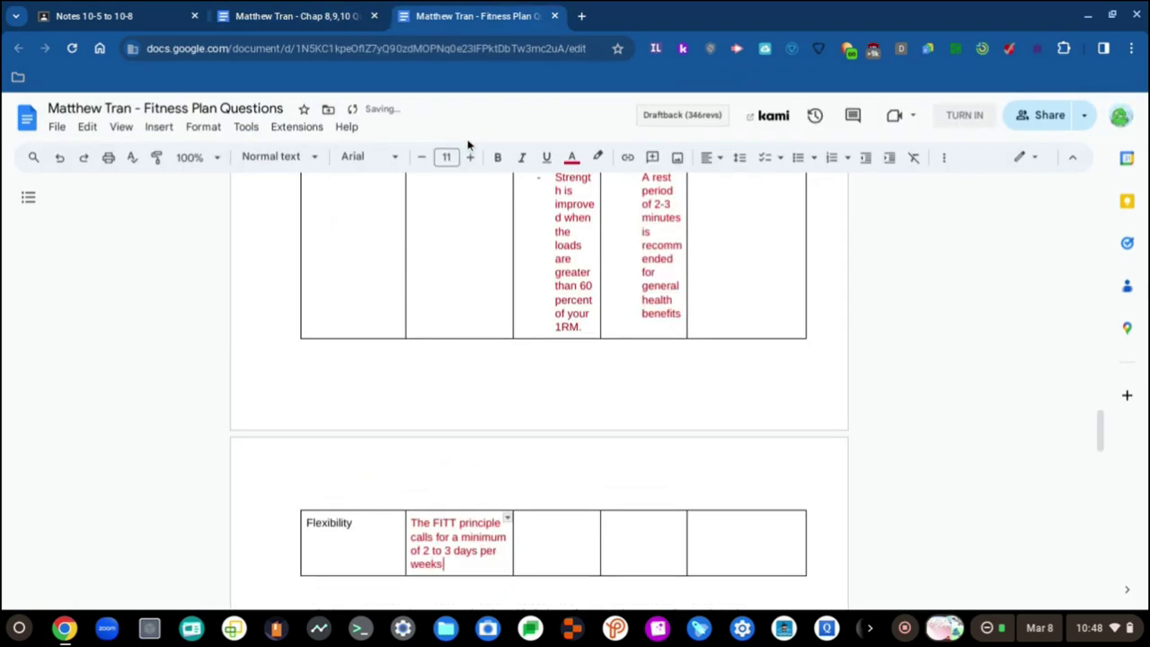
key("BackSpace")
- Add "for flexibility training" to the Flexibility Frequency entry, following answer 10-8
key("ctrl+shift+Tab")
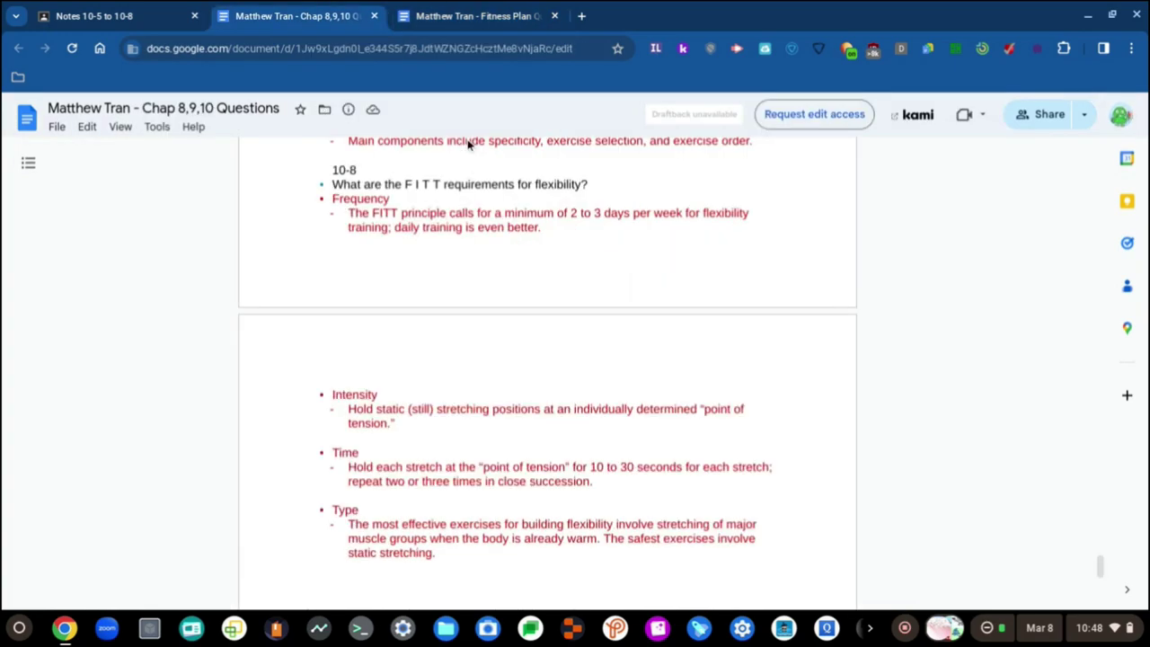
key("ctrl+Tab")
type("for fl")
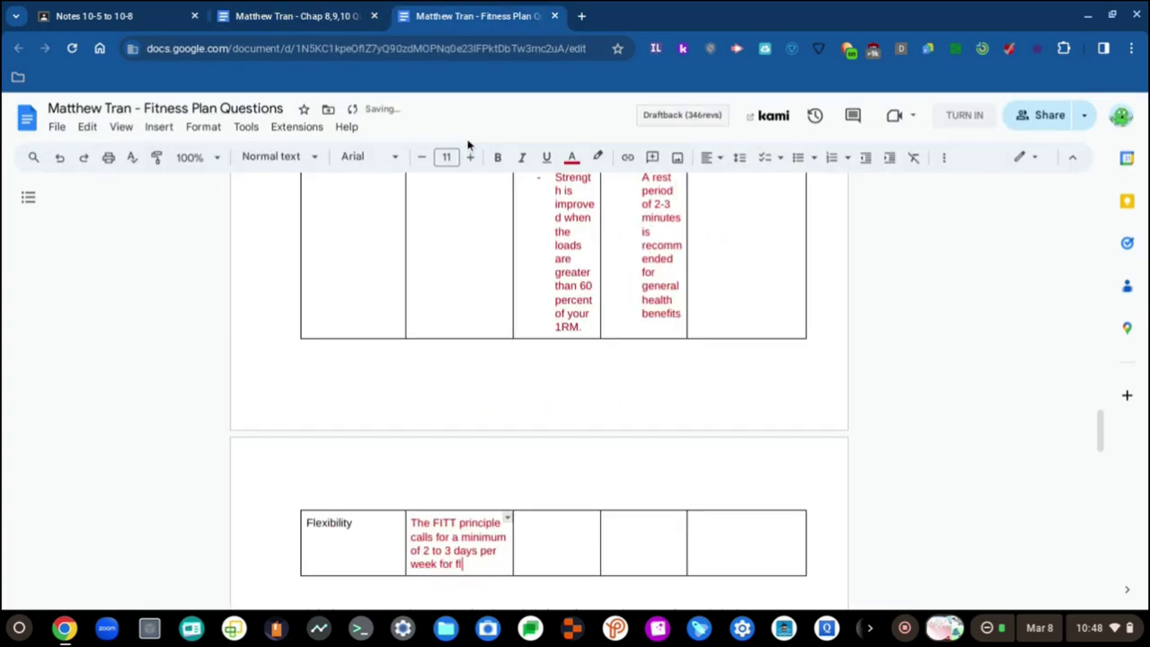
type("exibility")
key("ctrl+shift+Tab")
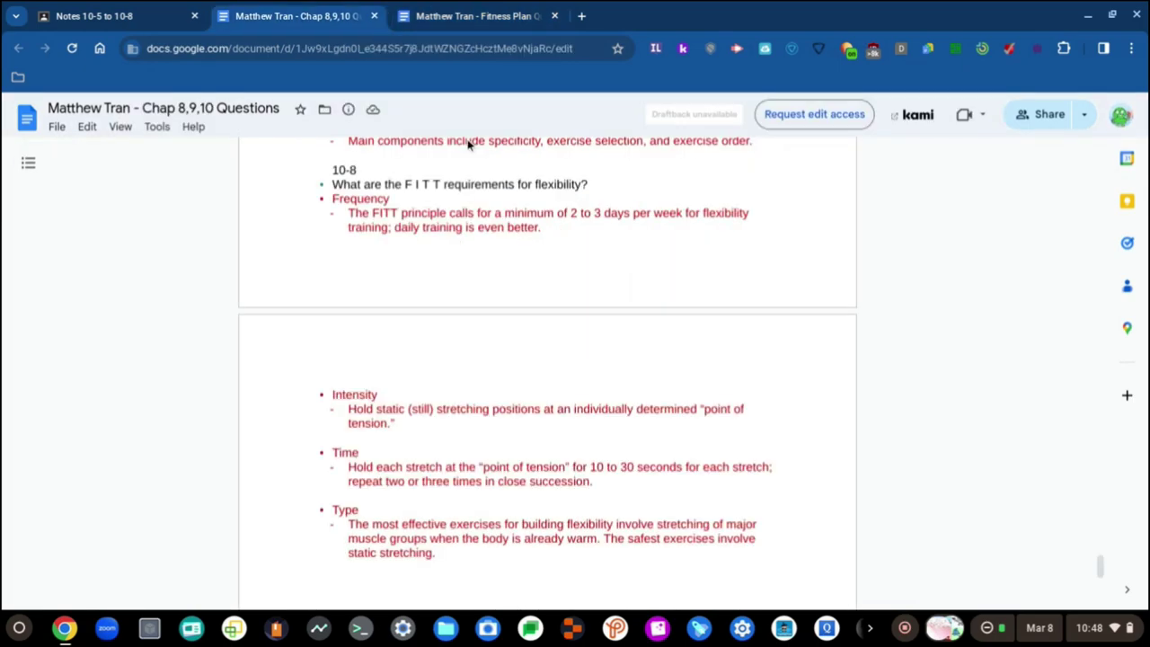
key("ctrl+Tab")
type("training")
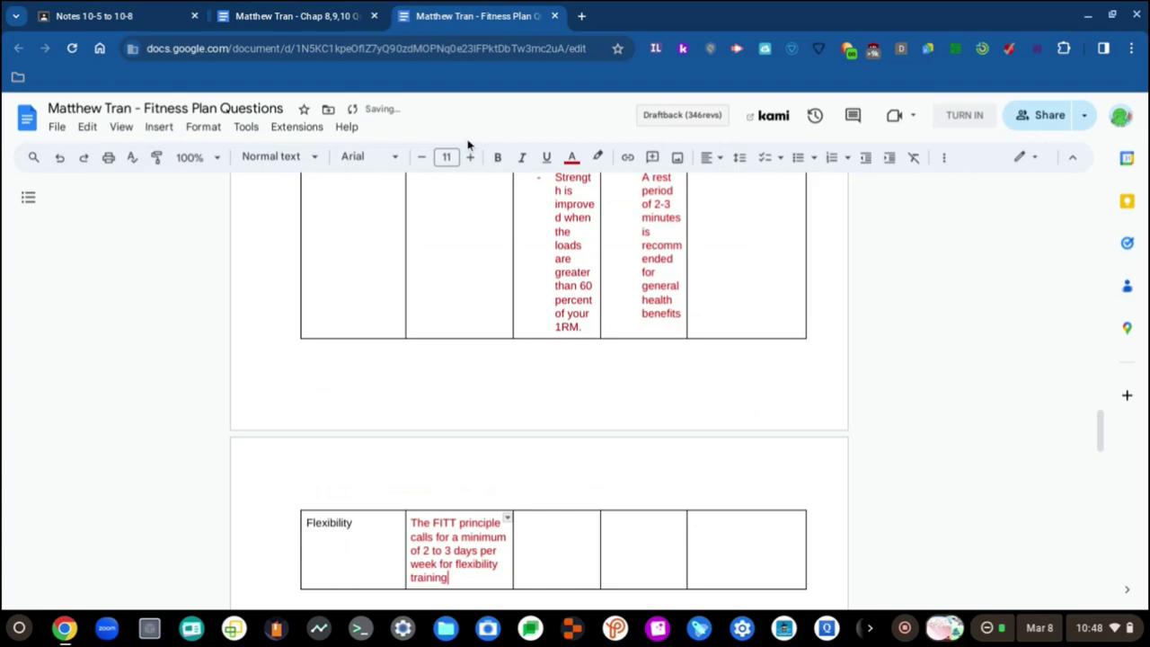
- Finish the Flexibility Frequency entry with "; daily training is even better."
key("ctrl+shift+Tab")
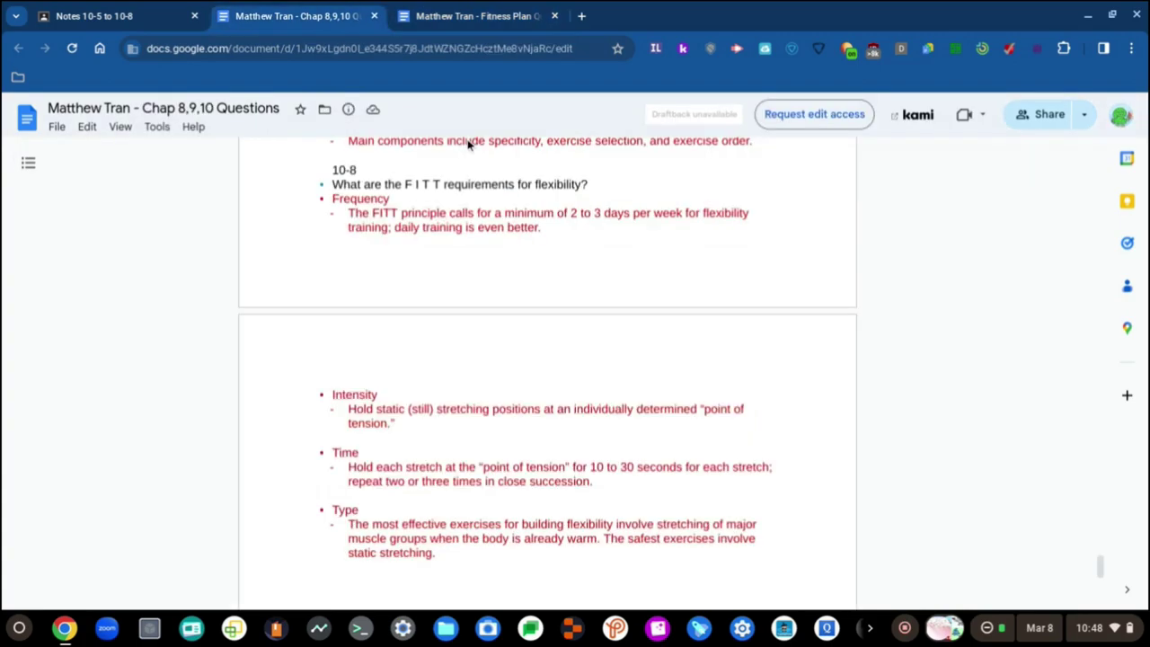
key("ctrl+Tab")
type("; daily")
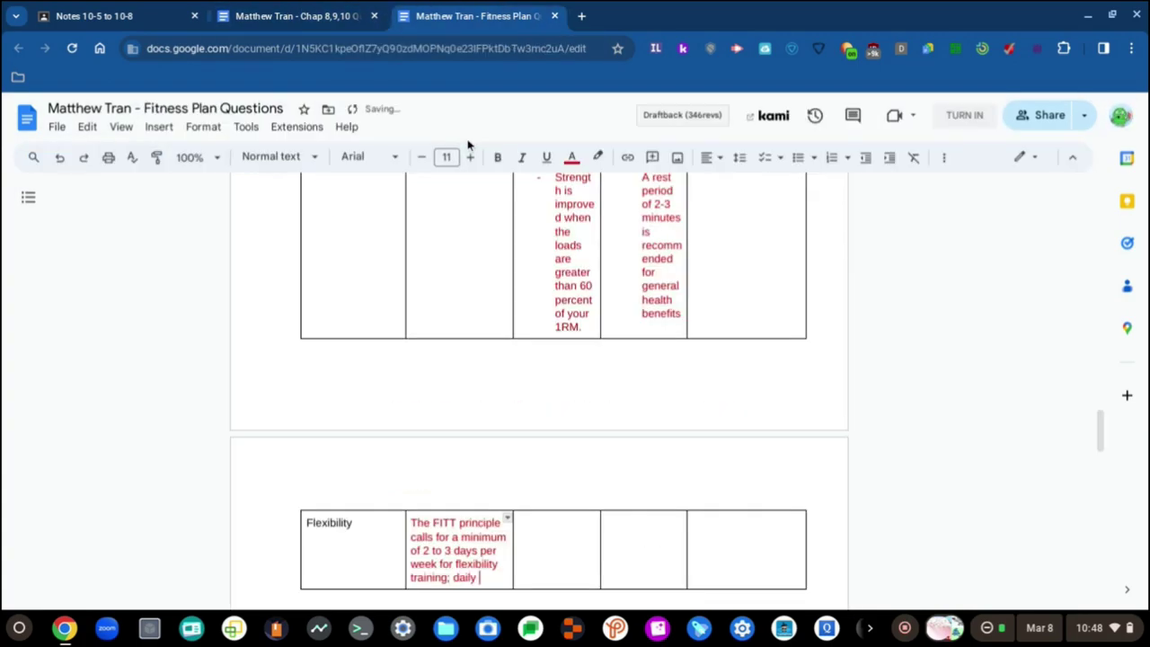
key("ctrl+shift+Tab")
key("ctrl+Tab")
type("training")
key("ctrl+shift+Tab")
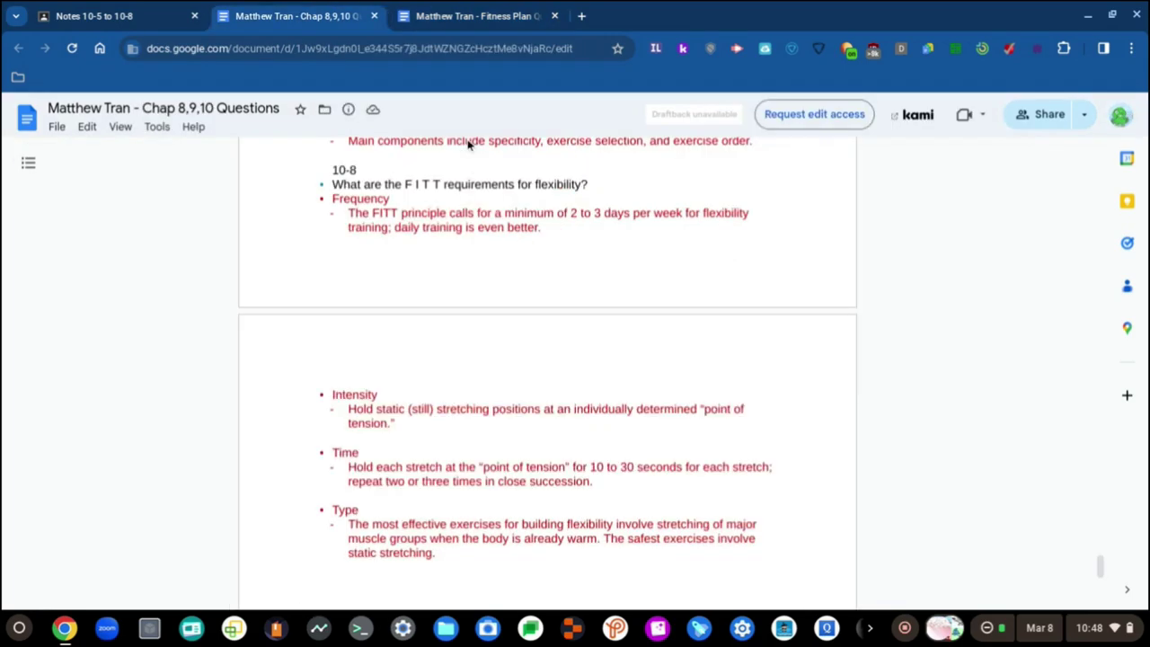
key("ctrl+Tab")
type("is eve")
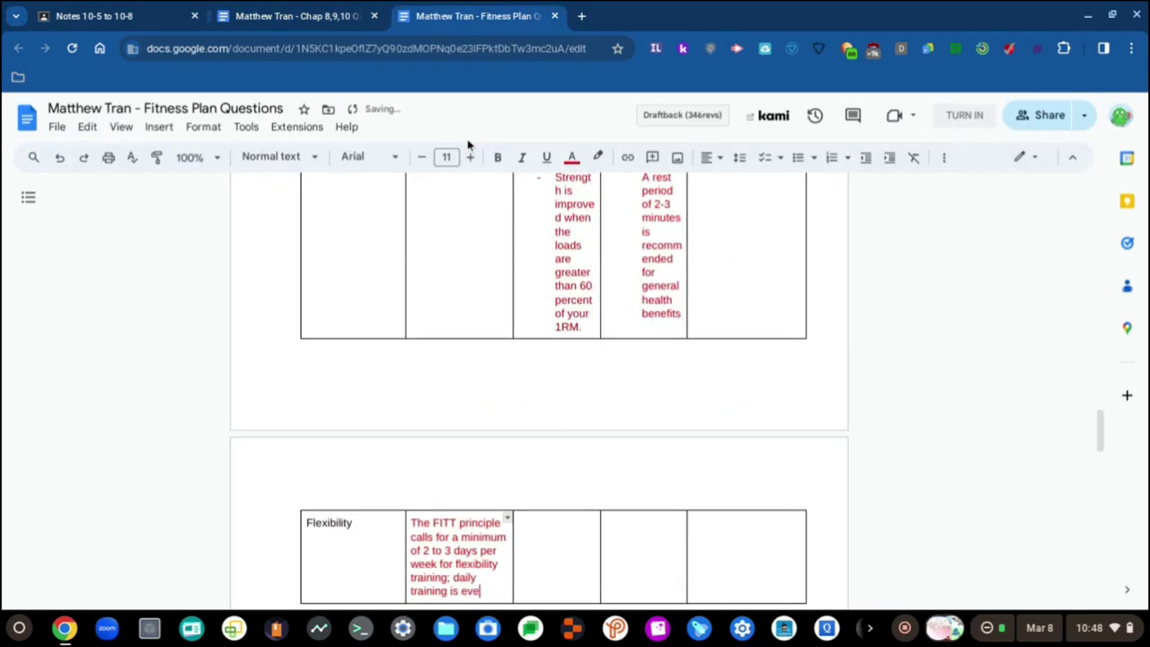
type("n better.")
- Check the Frequency wording against answer 10-8 and begin the Flexibility row's Intensity cell with "Hold static"
key("ctrl+shift+Tab")
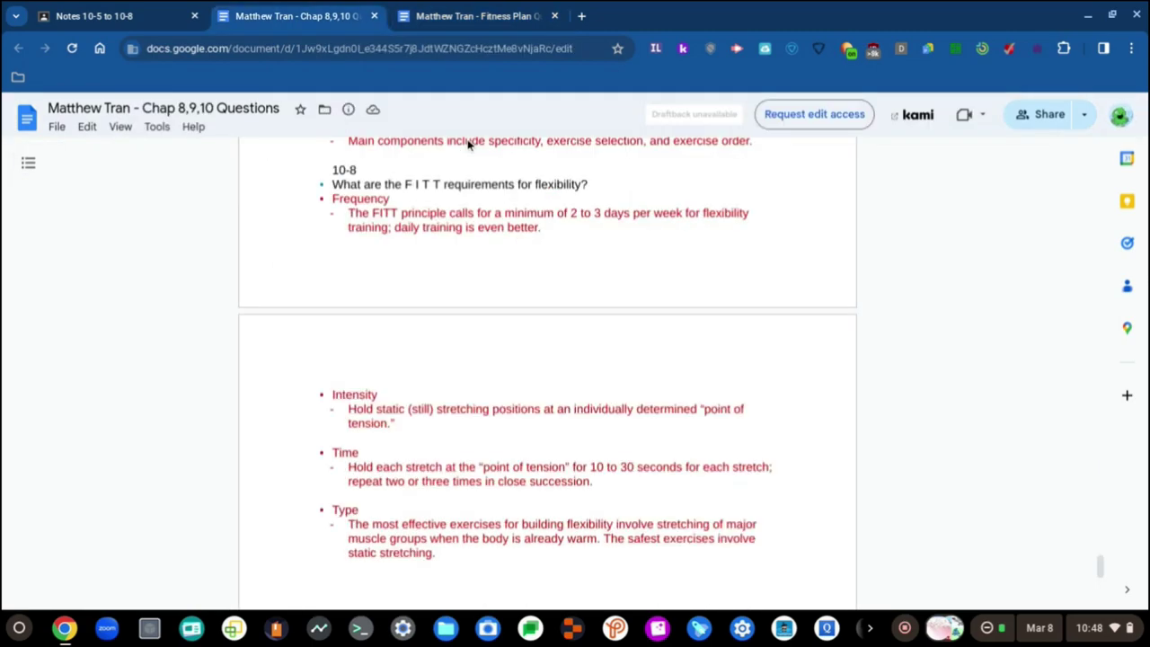
key("ctrl+Tab")
scroll(556, 338, "down", 1)
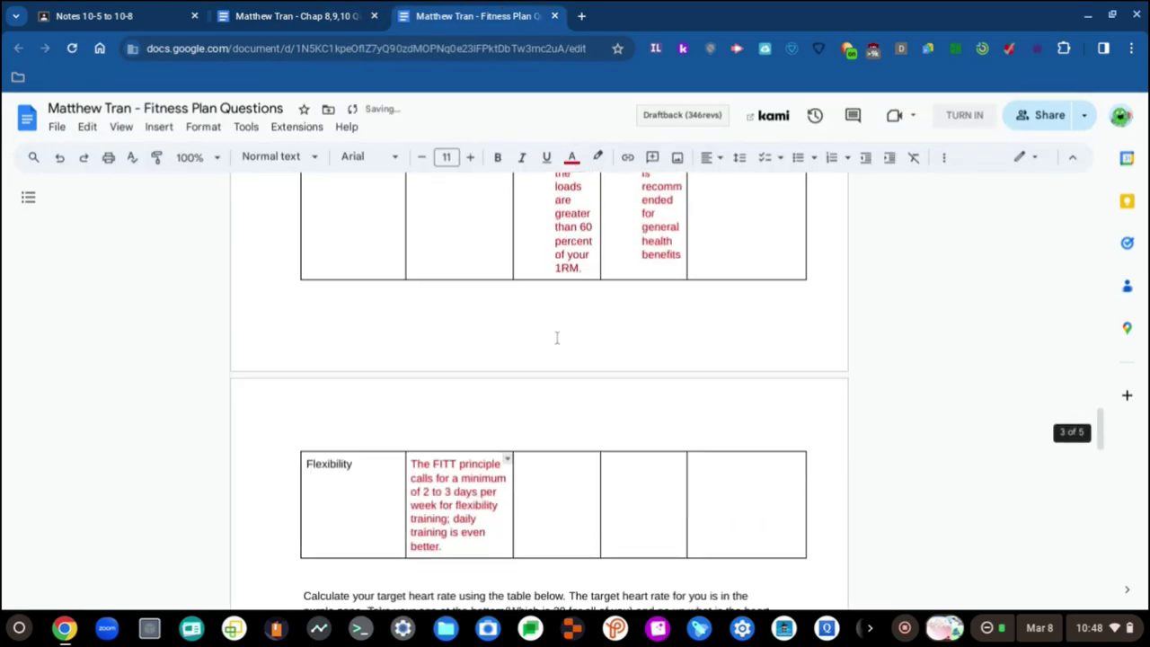
scroll(556, 338, "down", 3)
left_click(564, 415)
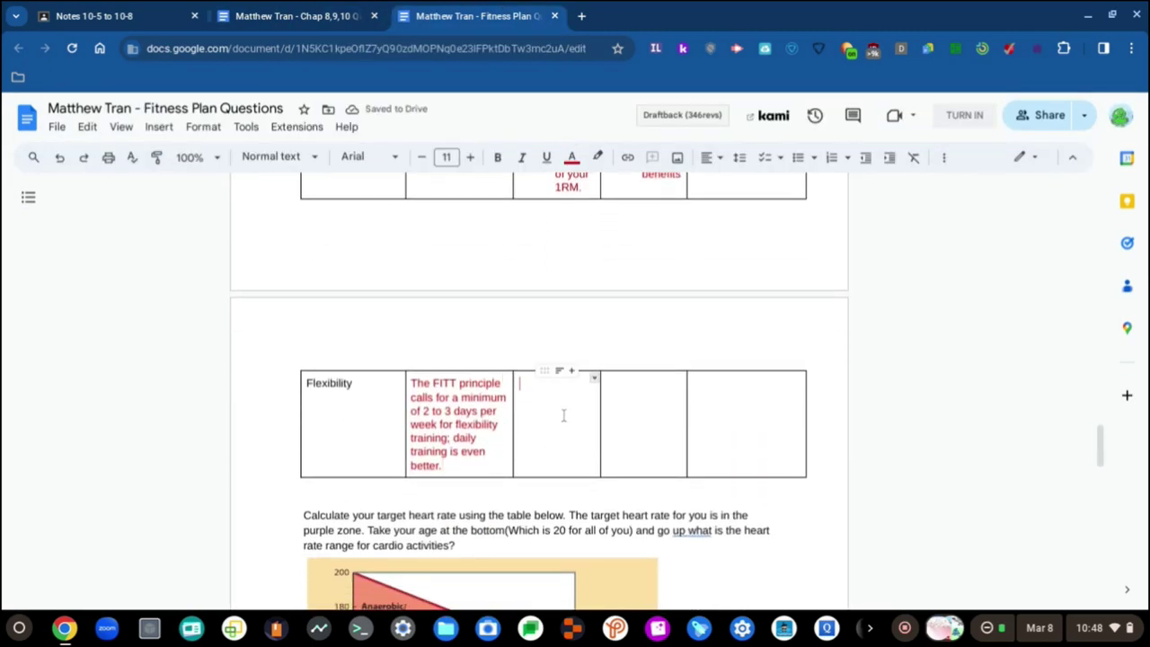
key("ctrl+shift+Tab")
key("ctrl+Tab")
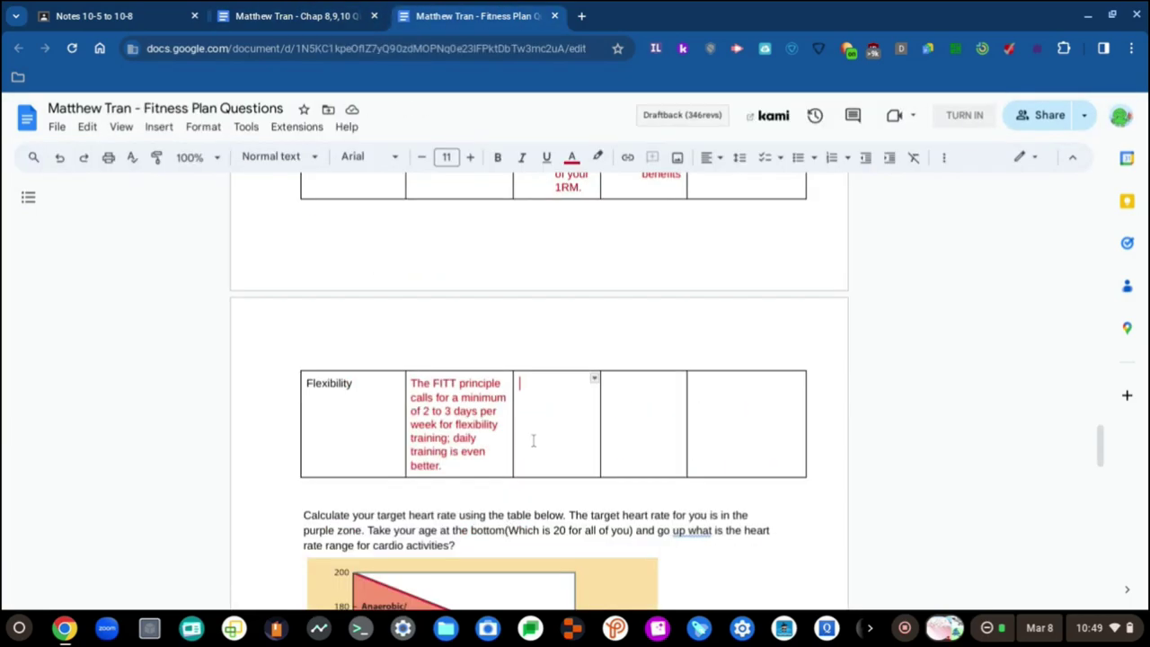
key("ctrl+shift+Tab")
key("ctrl+Tab")
type("Hold static")
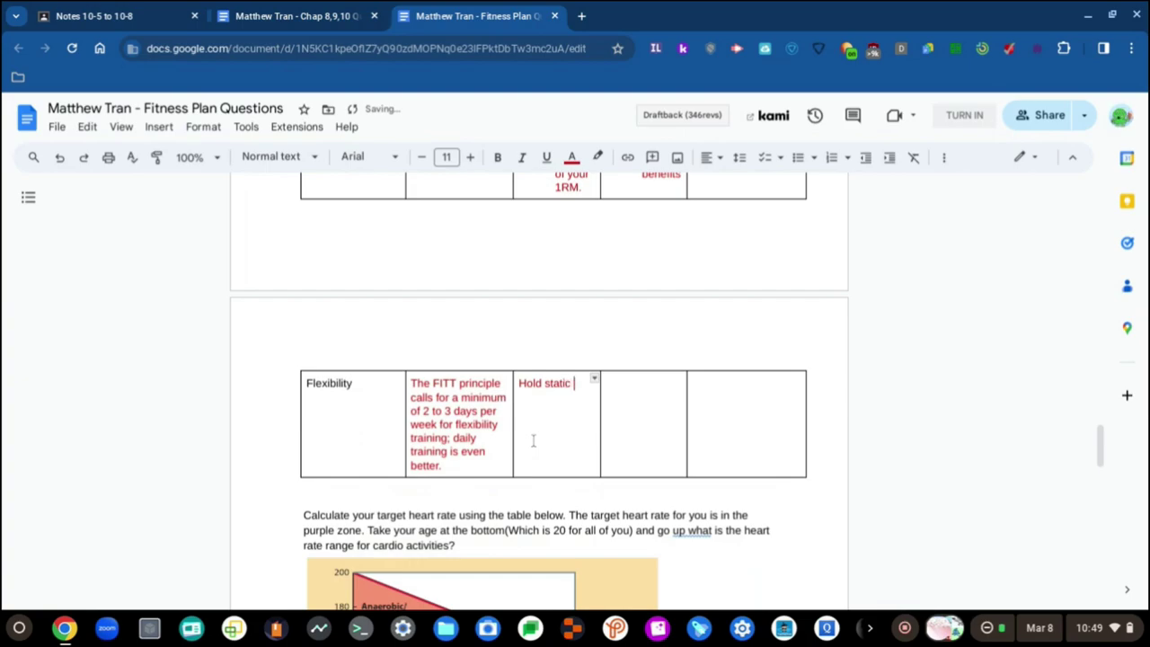
- Continue the Flexibility Intensity entry with "(still) stretching positions", following answer 10-8
key("ctrl+shift+Tab")
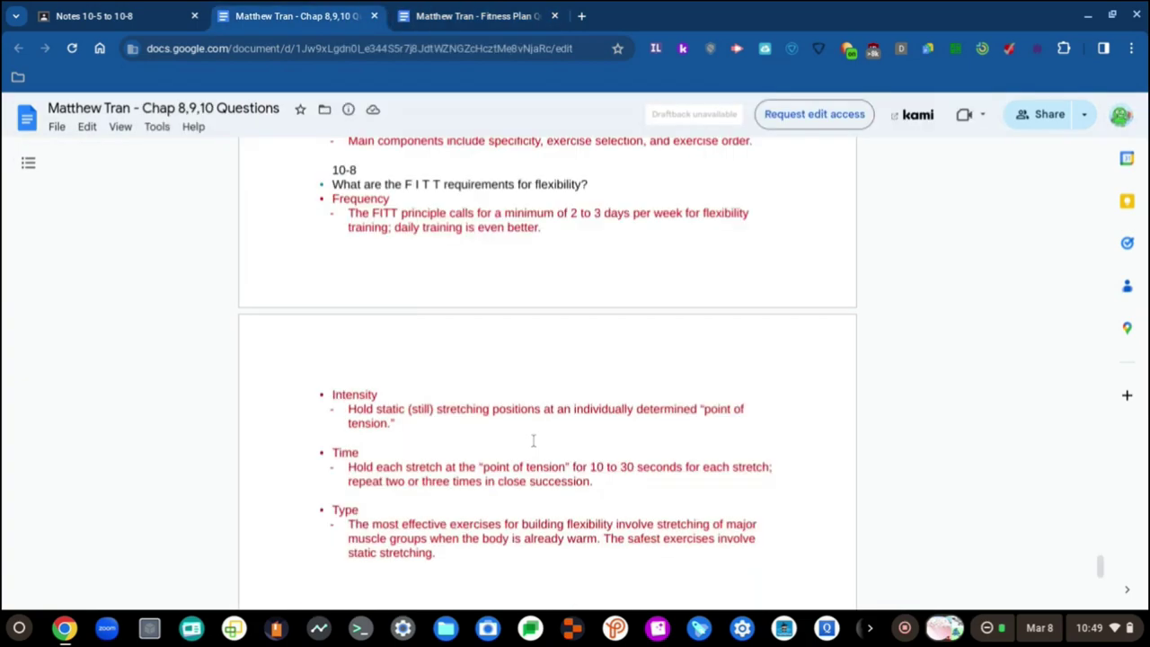
key("ctrl+Tab")
type("(as")
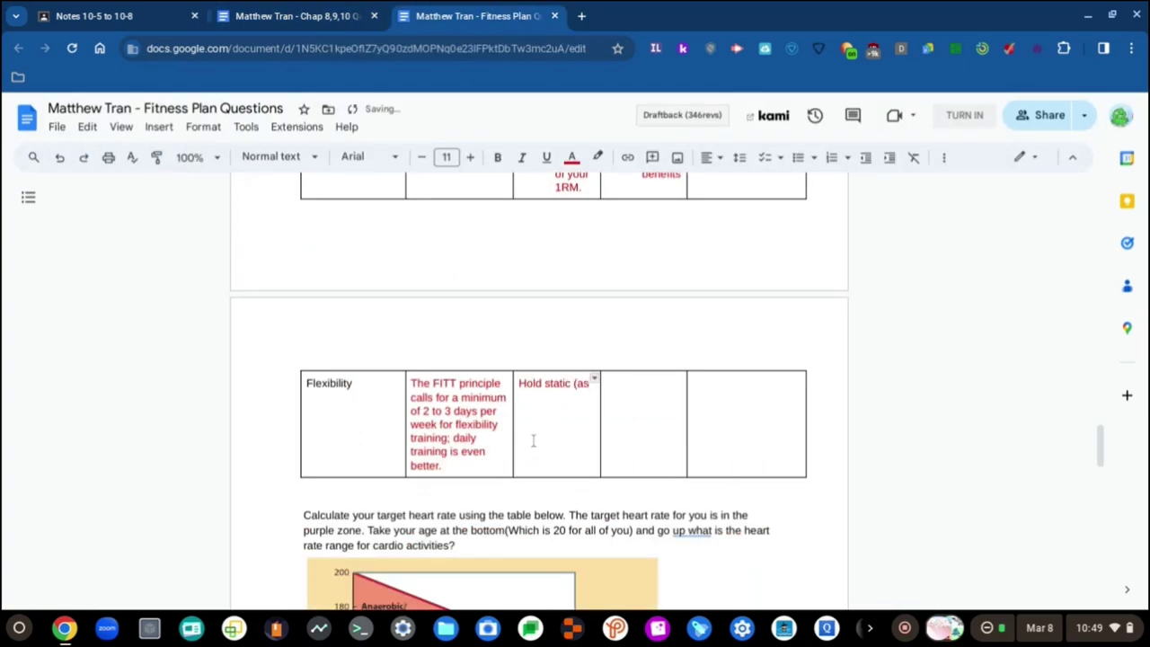
key("BackSpace")
key("BackSpace")
type("still)")
key("ctrl+shift+Tab")
key("ctrl+Tab")
type("stretching")
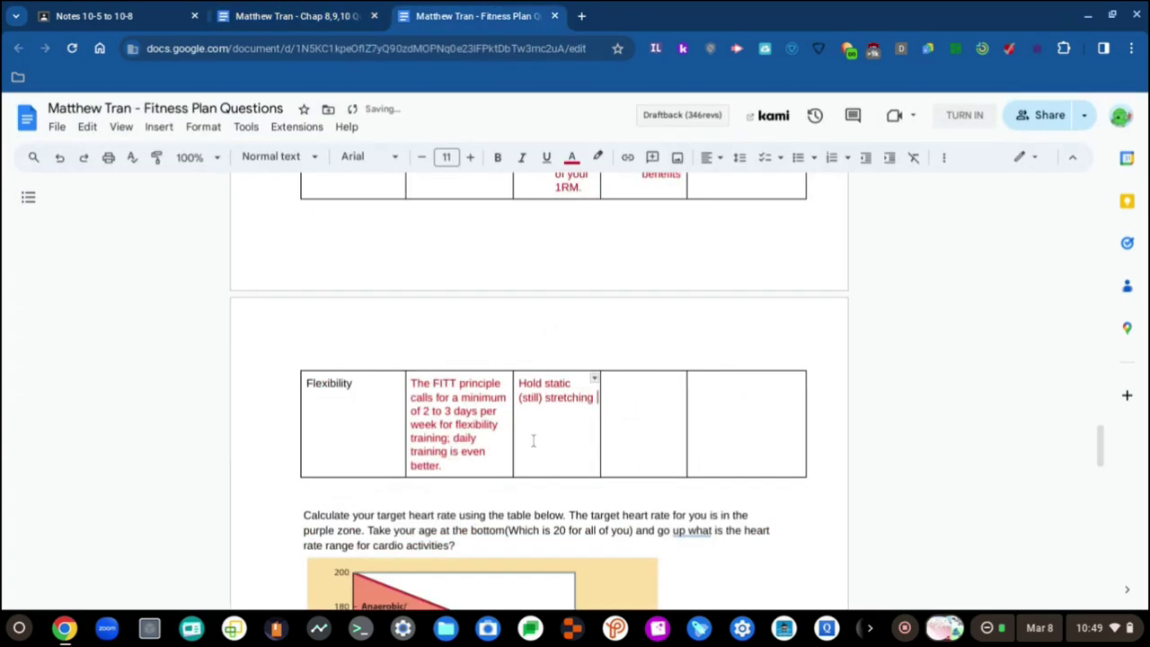
key("ctrl+shift+Tab")
key("ctrl+Tab")
type("positions")
- Add "at an individually determined" to the Flexibility Intensity entry, following answer 10-8
key("ctrl+shift+Tab")
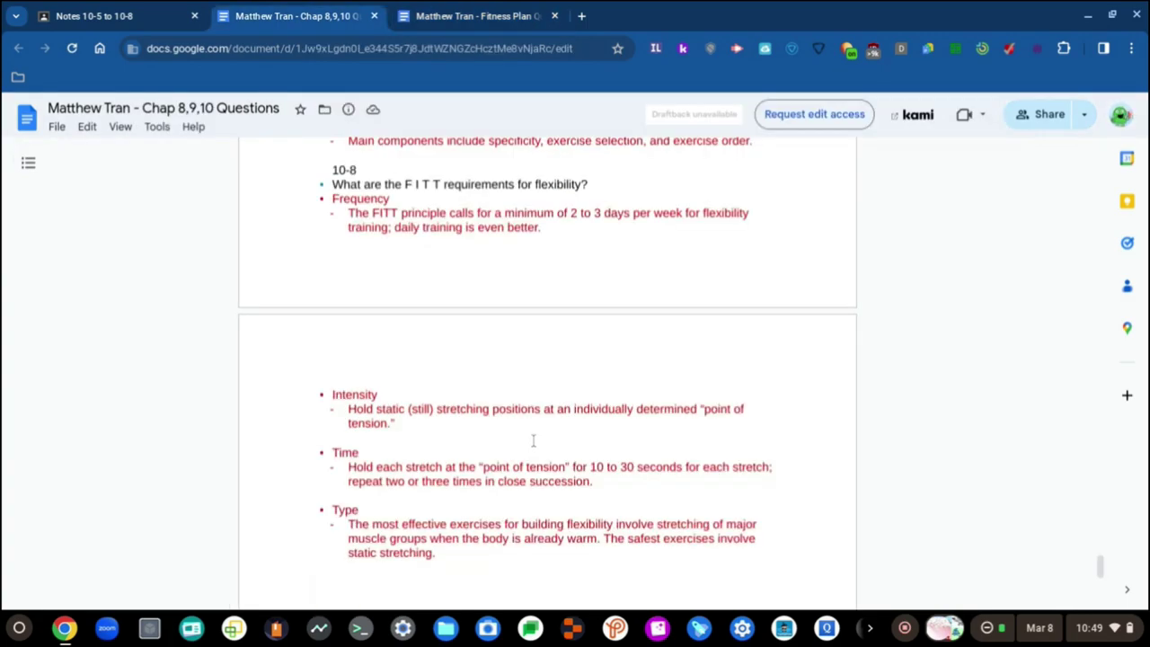
key("ctrl+Tab")
type("at an ")
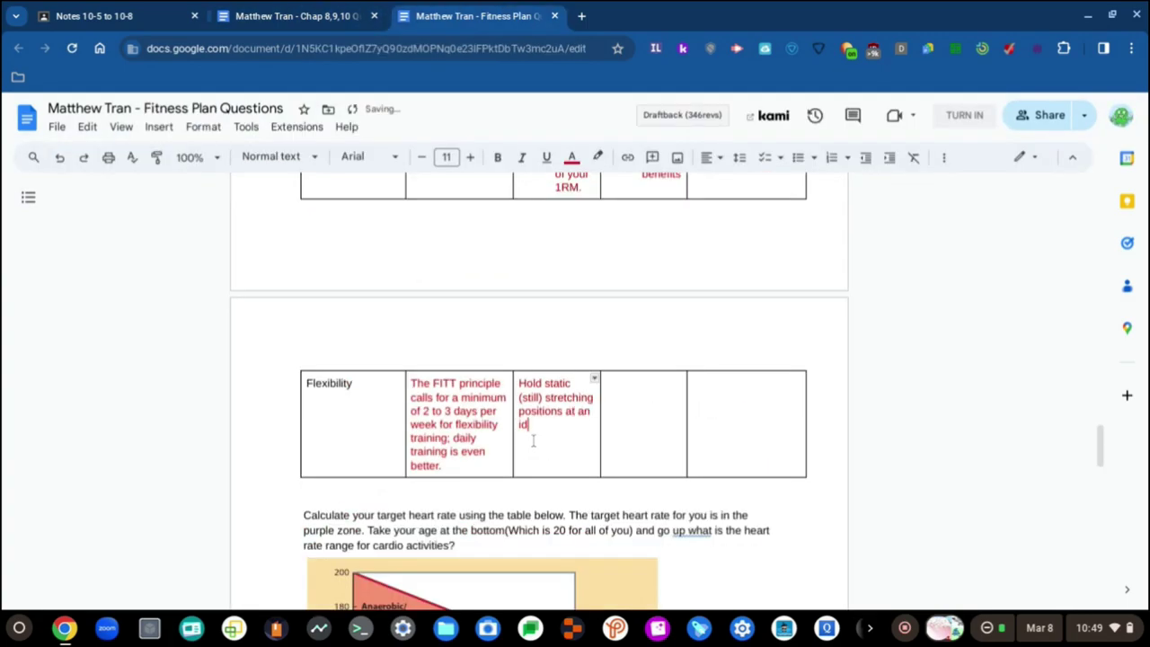
type("individually")
key("ctrl+shift+Tab")
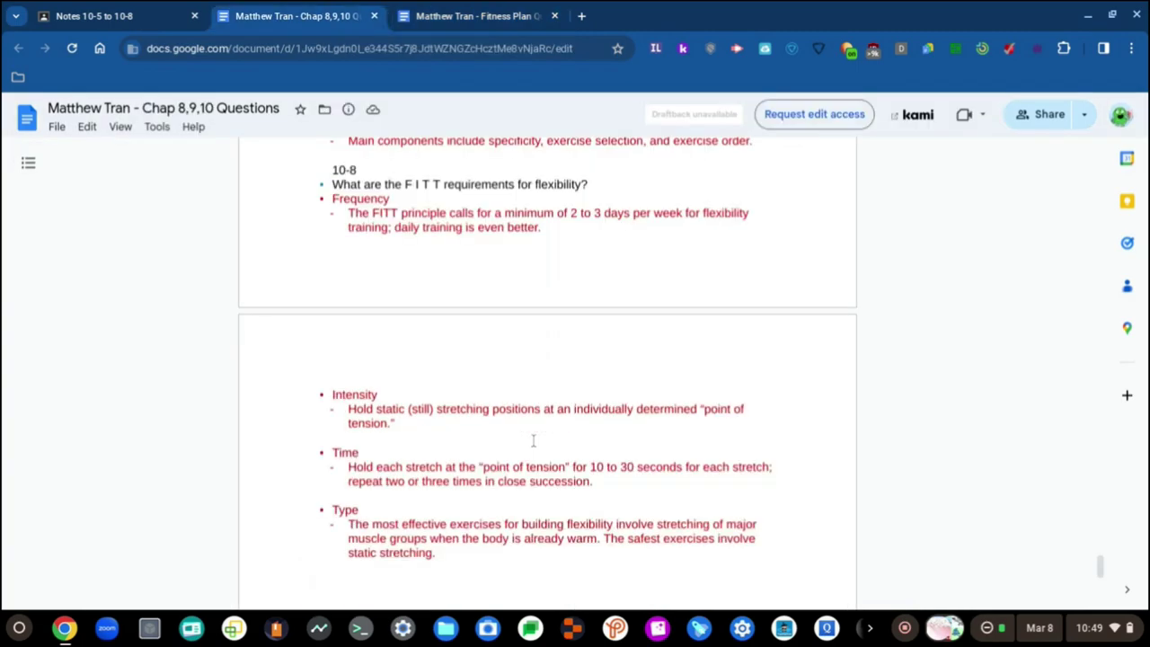
key("ctrl+Tab")
type("deter")
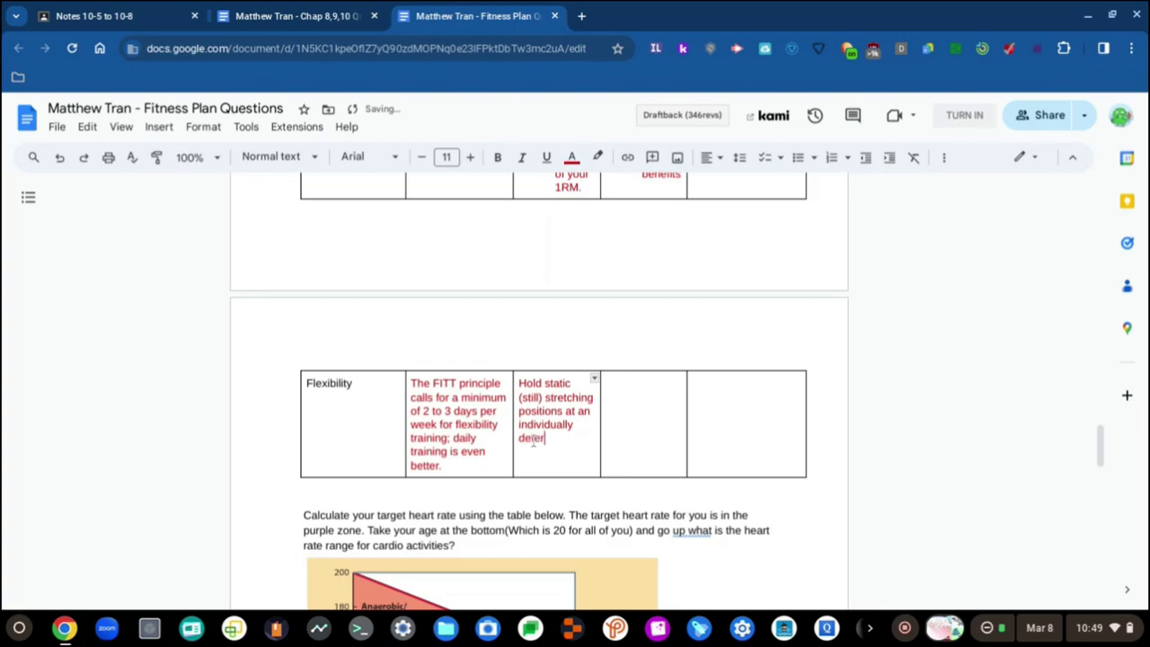
type("mined")
- Finish the Flexibility Intensity entry with "point of tension." in quotation marks
key("ctrl+shift+Tab")
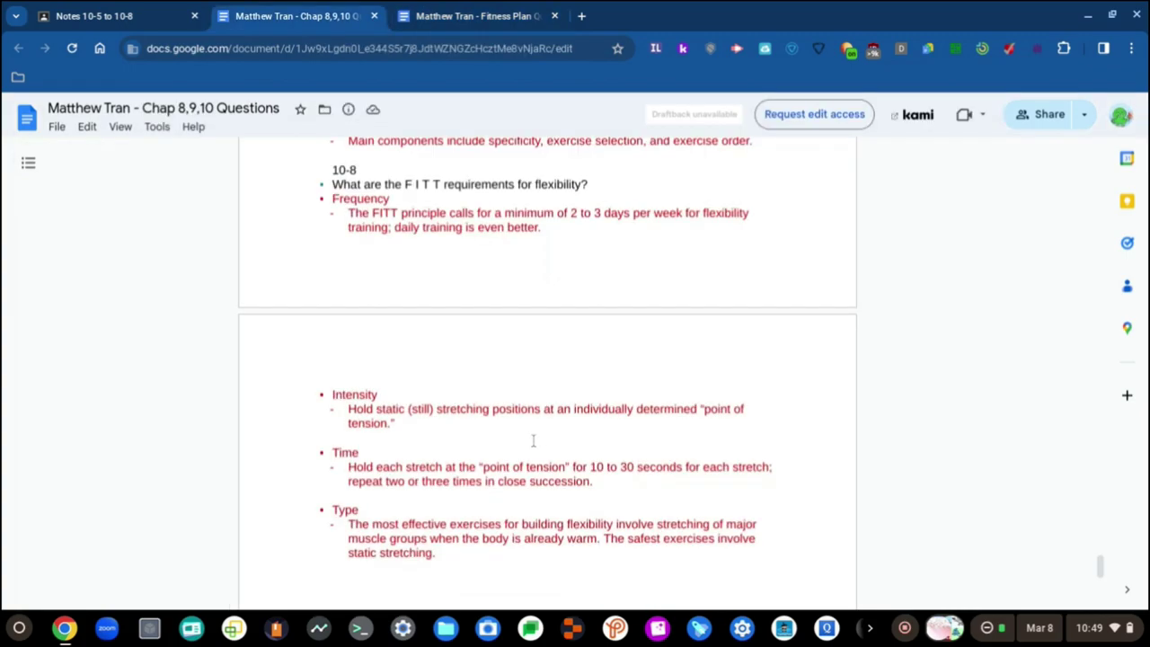
key("ctrl+Tab")
type("\"point")
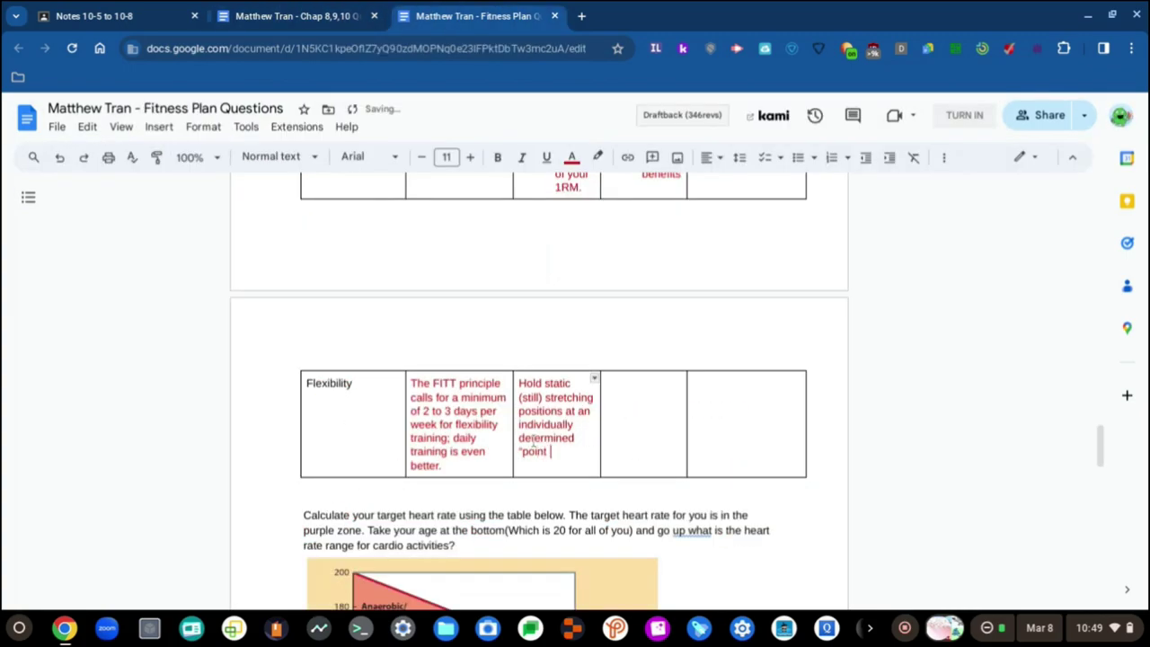
key("ctrl+shift+Tab")
key("ctrl+Tab")
type("of tension")
key("ctrl+shift+Tab")
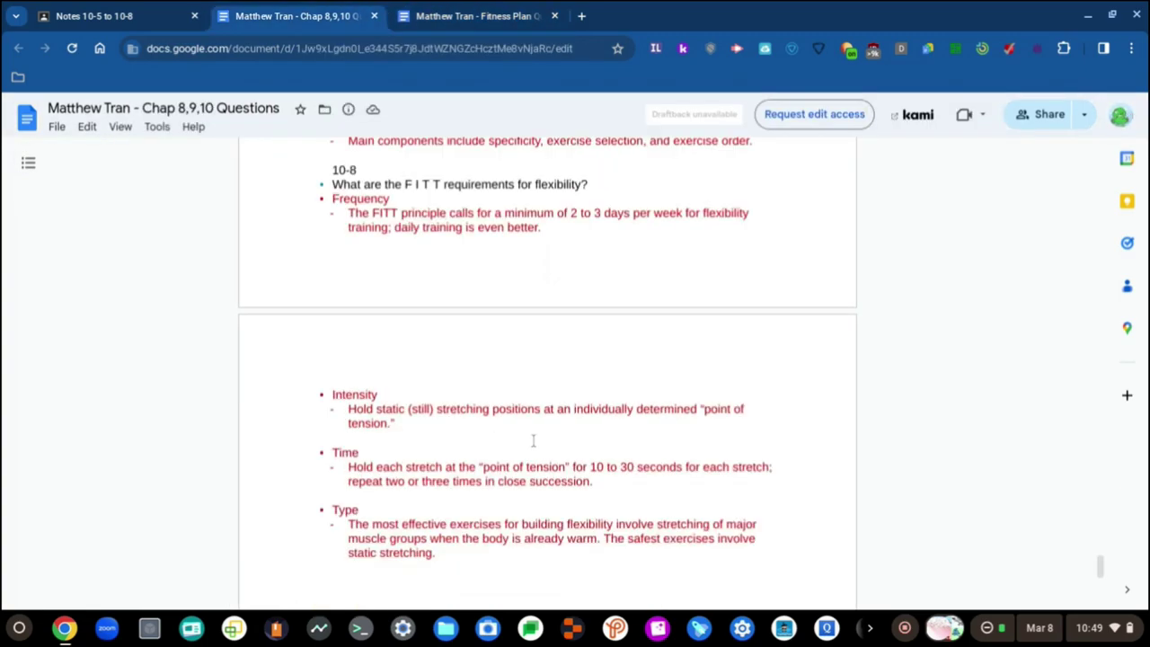
key("ctrl+Tab")
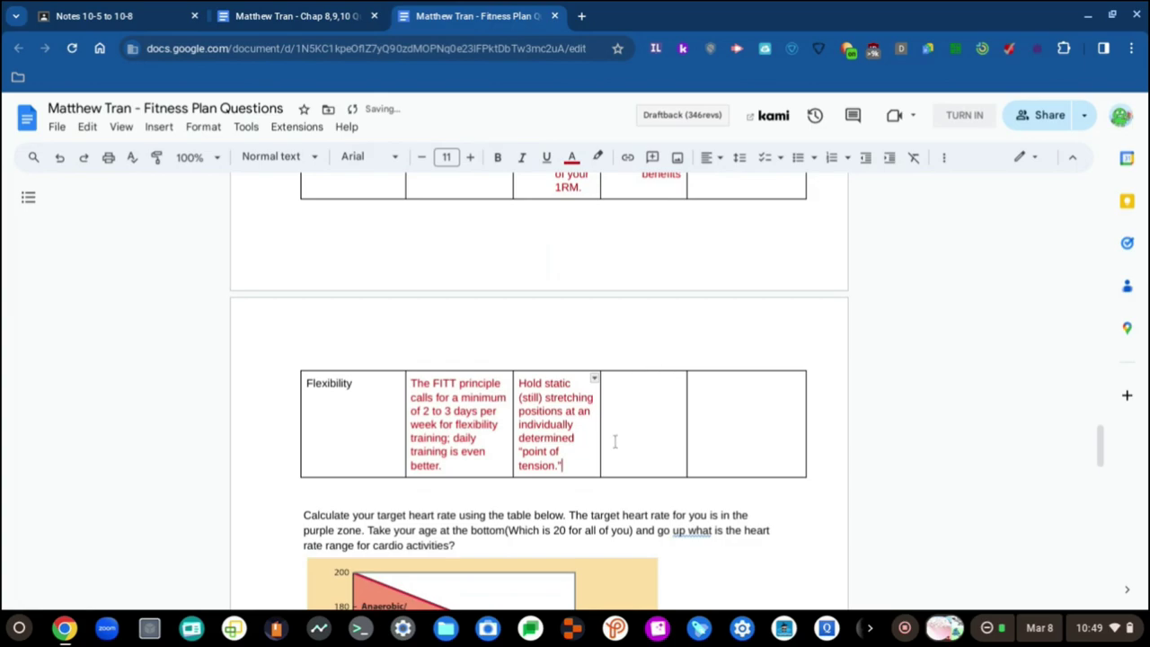
- Begin the Flexibility row's Time cell with "Hold each stretch", following answer 10-8 of the chapter questions
key("ctrl+shift+Tab")
key("ctrl+Tab")
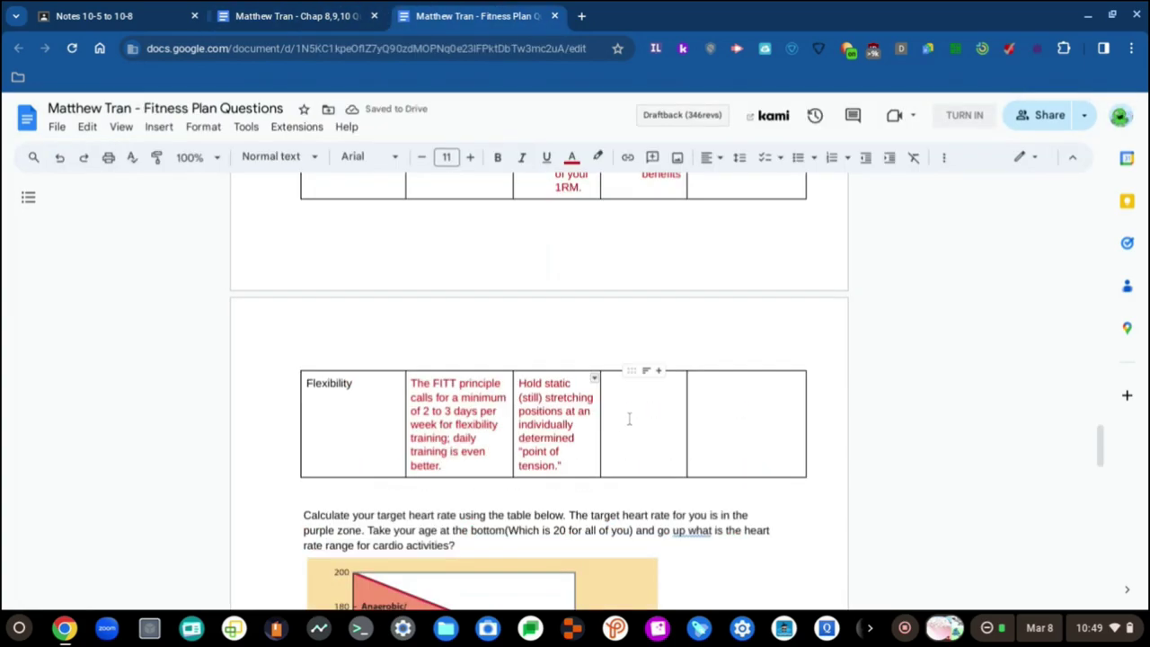
key("ctrl+shift+Tab")
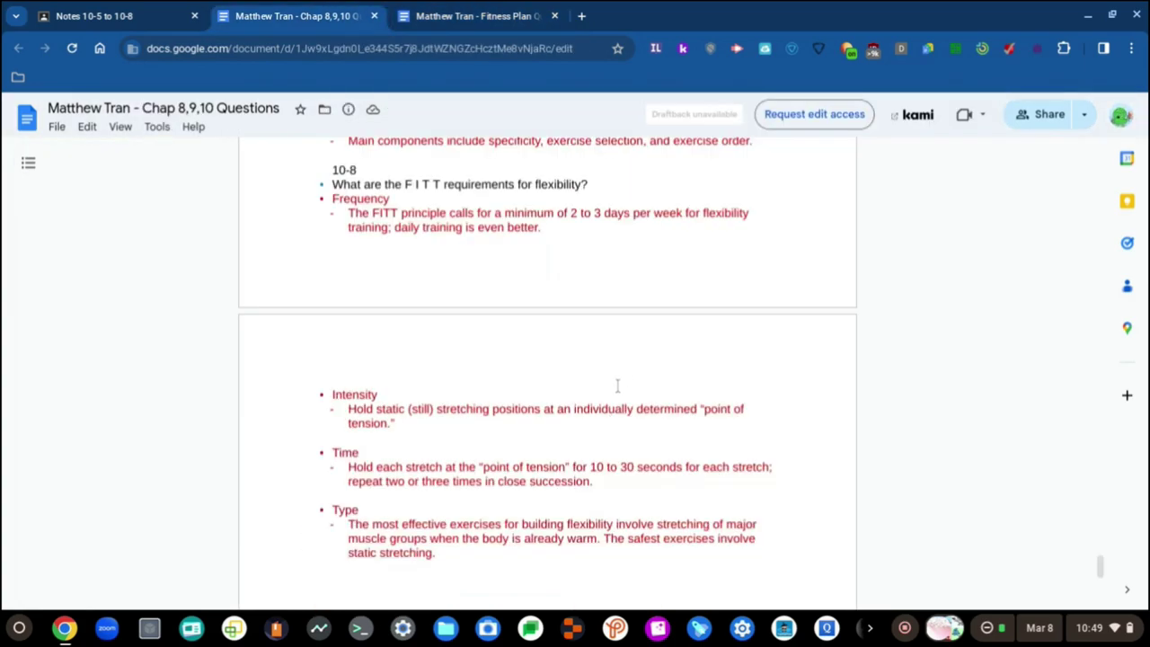
key("ctrl+Tab")
type("Hol")
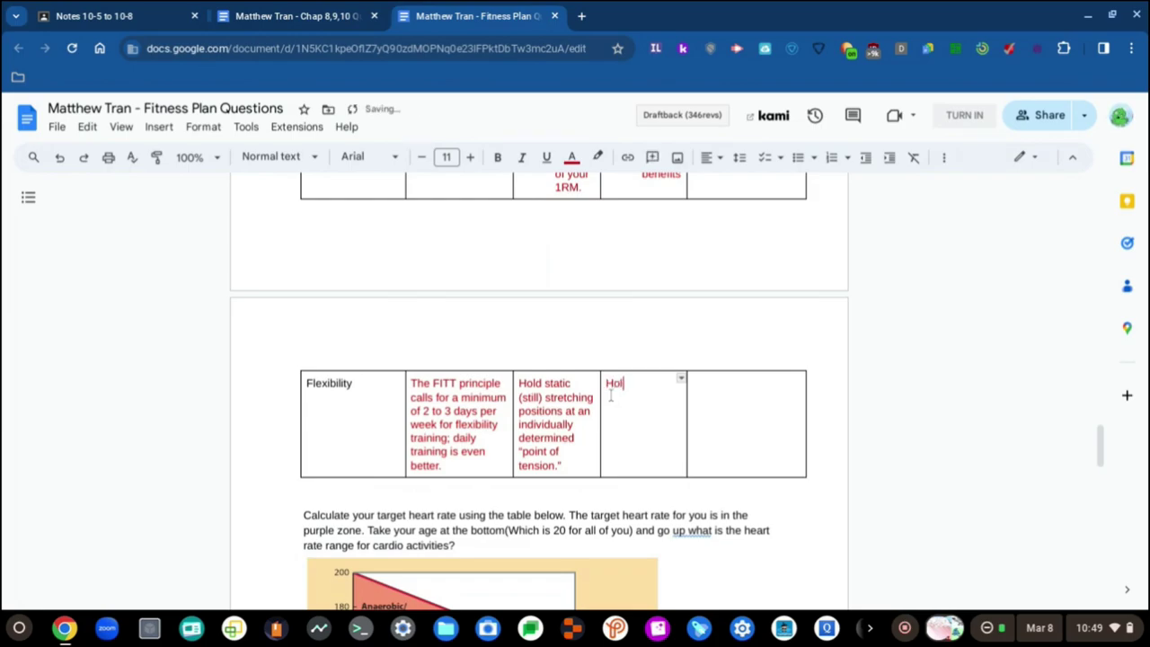
type("d each srretch")
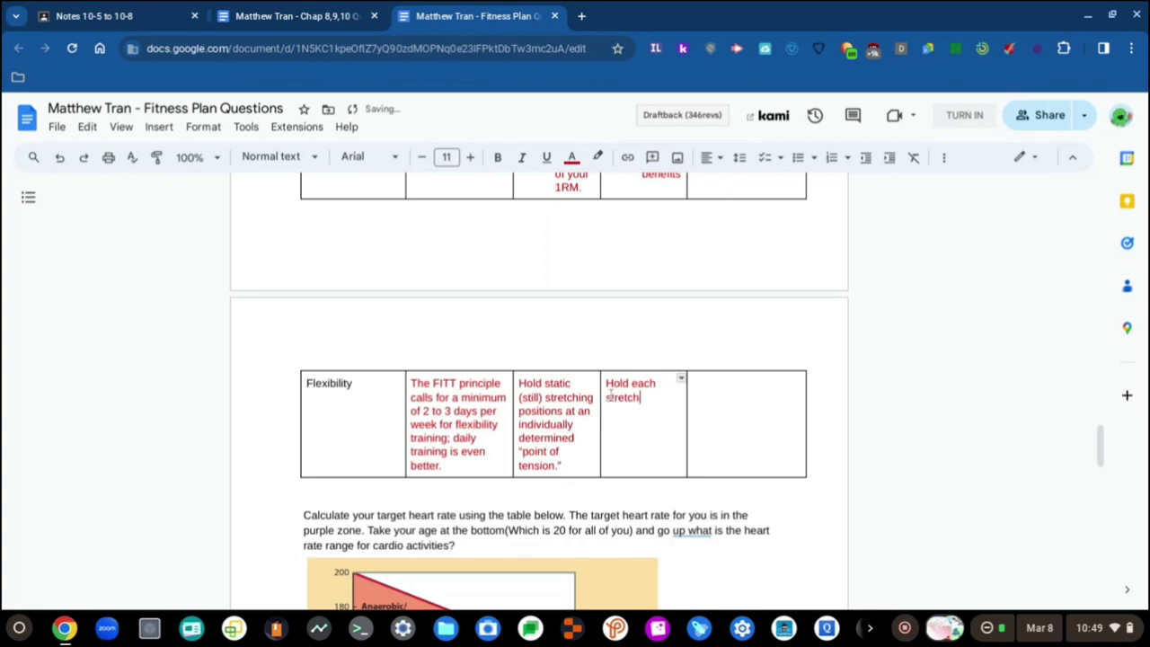
- Continue the Flexibility Time entry with "at the point", checking the wording against answer 10-8
key("ctrl+shift+Tab")
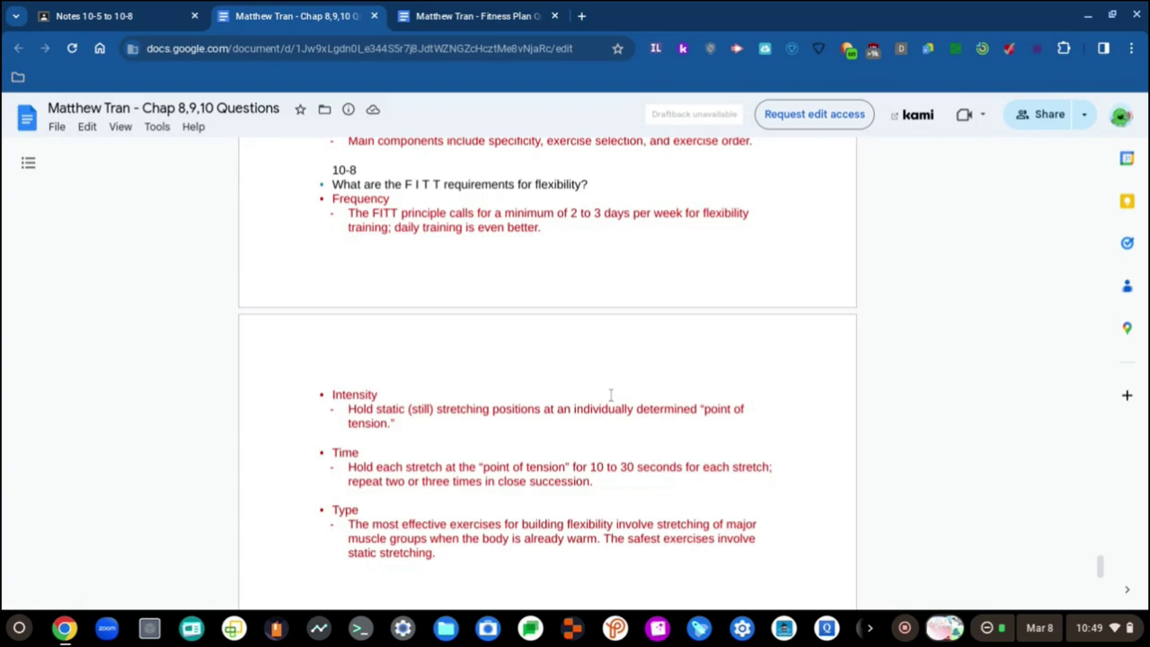
key("ctrl+Tab")
key("ctrl+shift+Tab")
key("ctrl+Tab")
type("at the p")
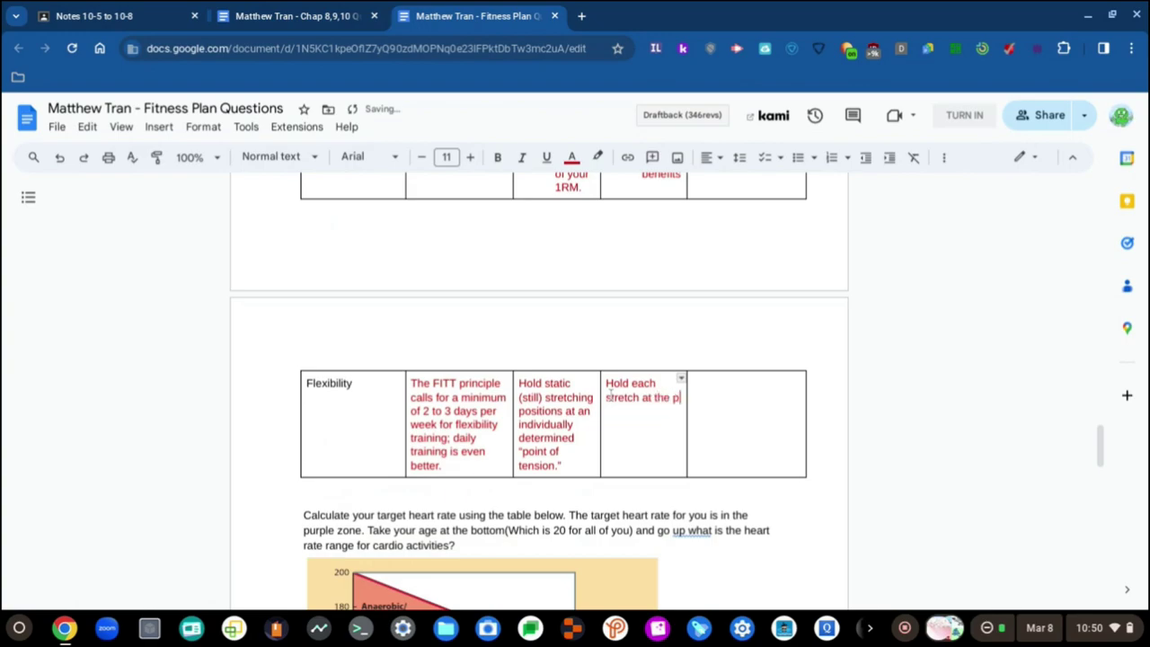
type("oint")
- Replace the unquoted "point" in the Flexibility Time entry with "point of tension" in quotation marks, as in answer 10-8
key("ctrl+shift+Tab")
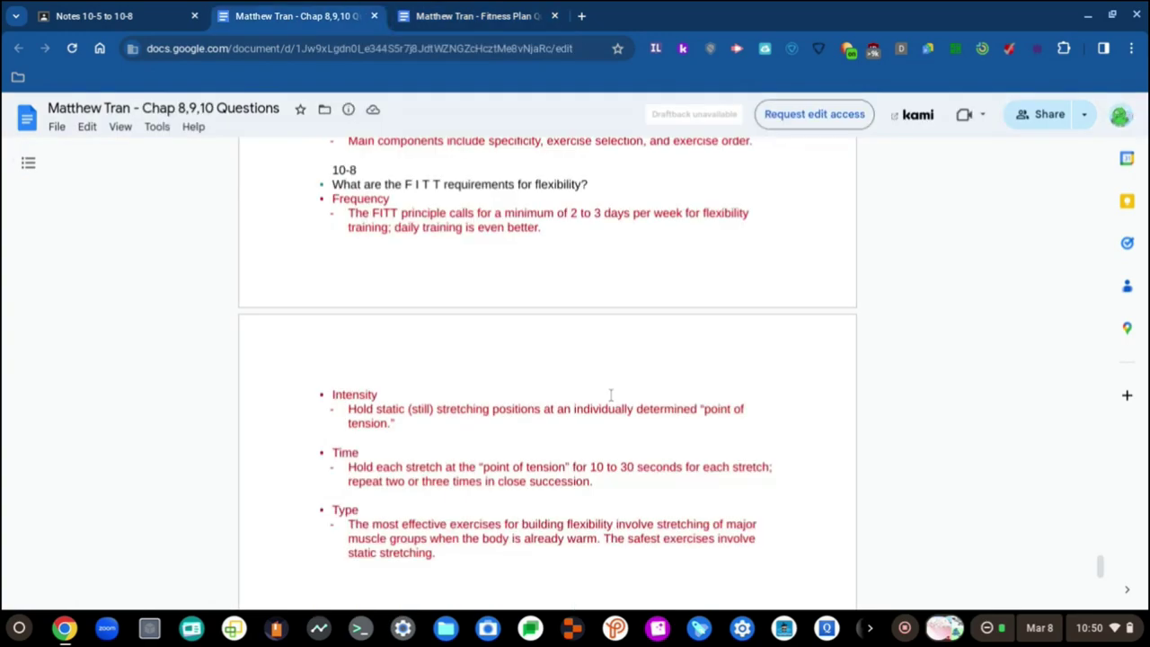
key("ctrl+Tab")
key("BackSpace")
key("BackSpace")
key("BackSpace")
key("BackSpace")
key("BackSpace")
key("BackSpace")
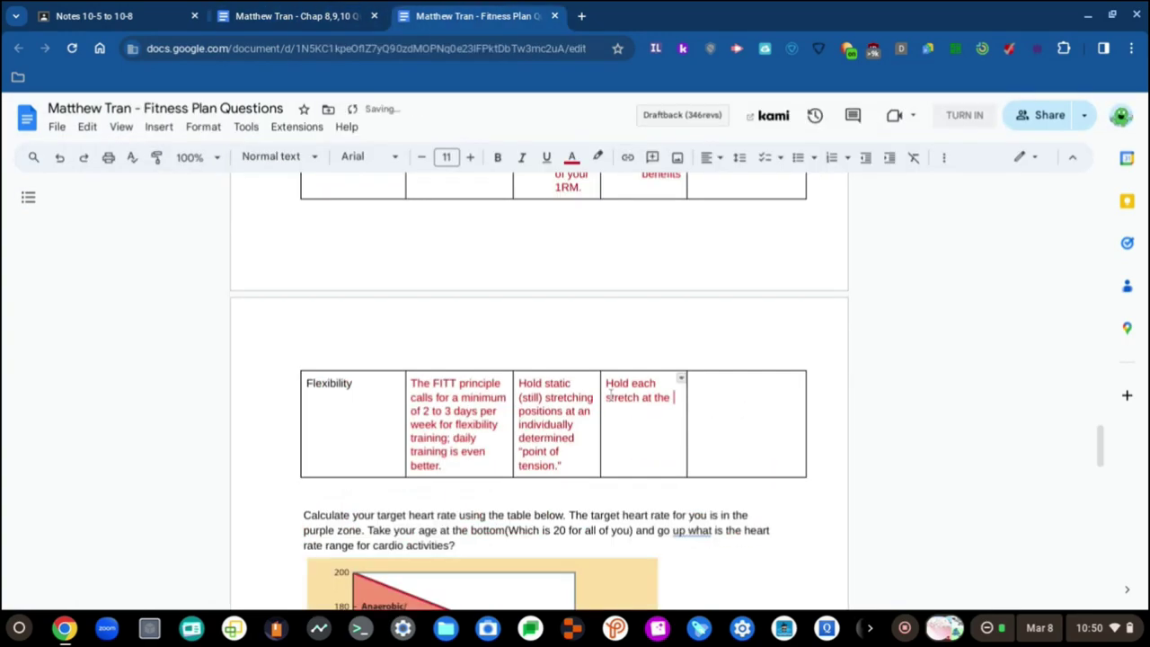
key("ctrl+shift+Tab")
key("ctrl+Tab")
type("\"point of tension\"")
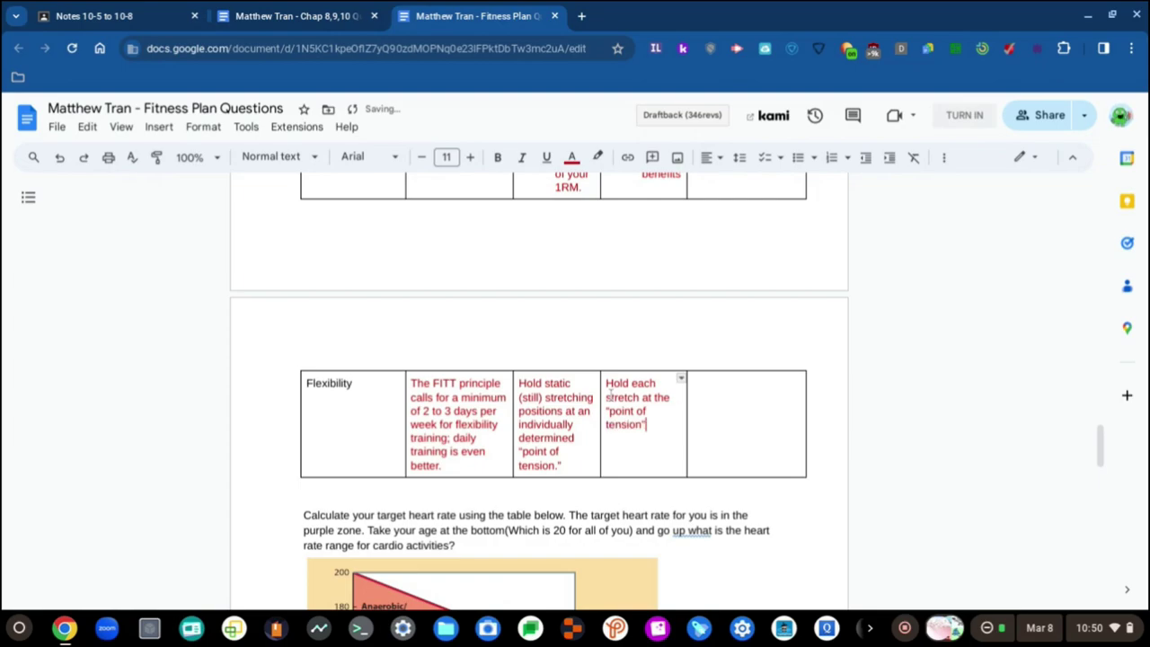
- Add "for 10 to 30 seconds" to the Flexibility Time entry, following answer 10-8
key("ctrl+shift+Tab")
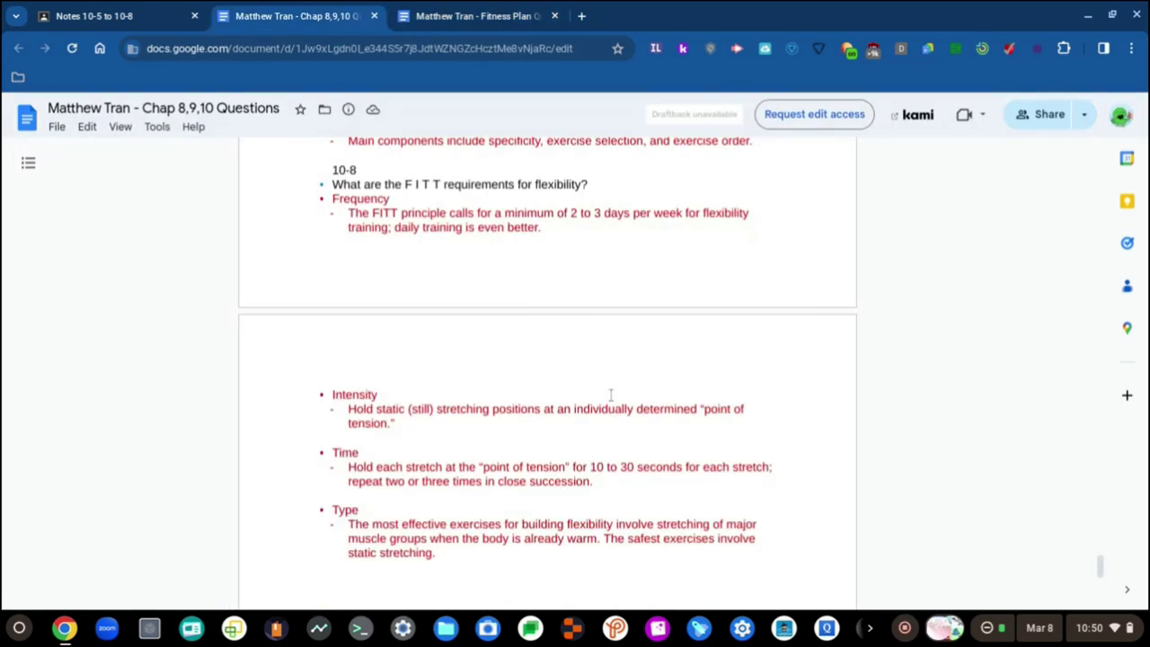
key("ctrl+Tab")
type("for to")
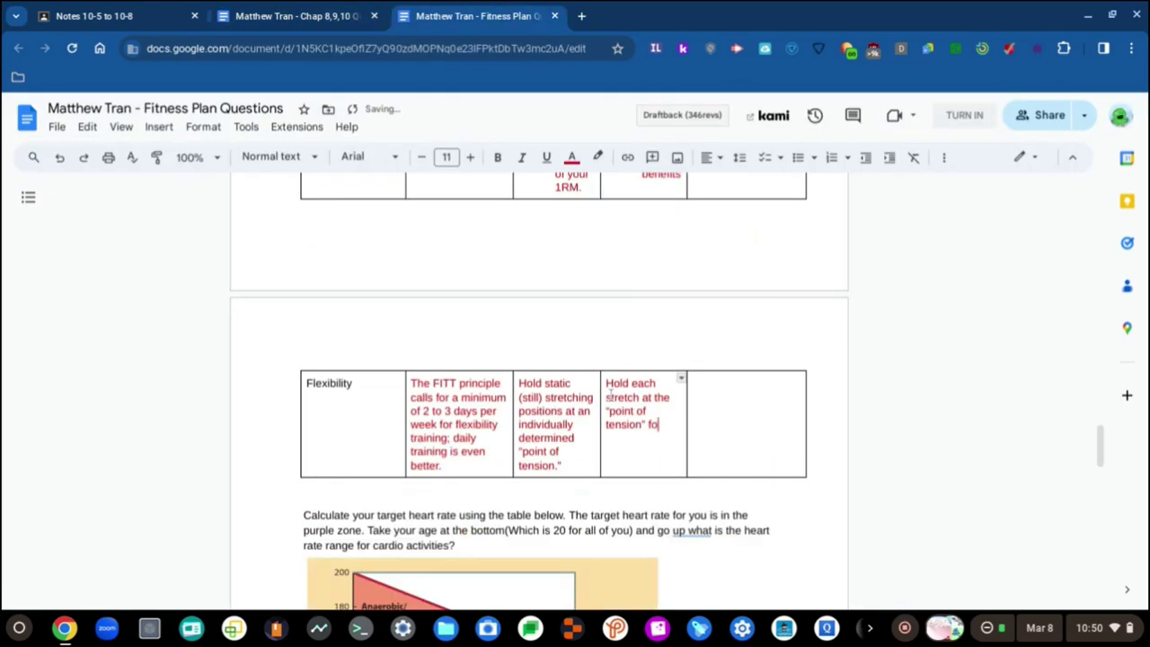
key("BackSpace")
key("BackSpace")
type("10 to 30 seconds")
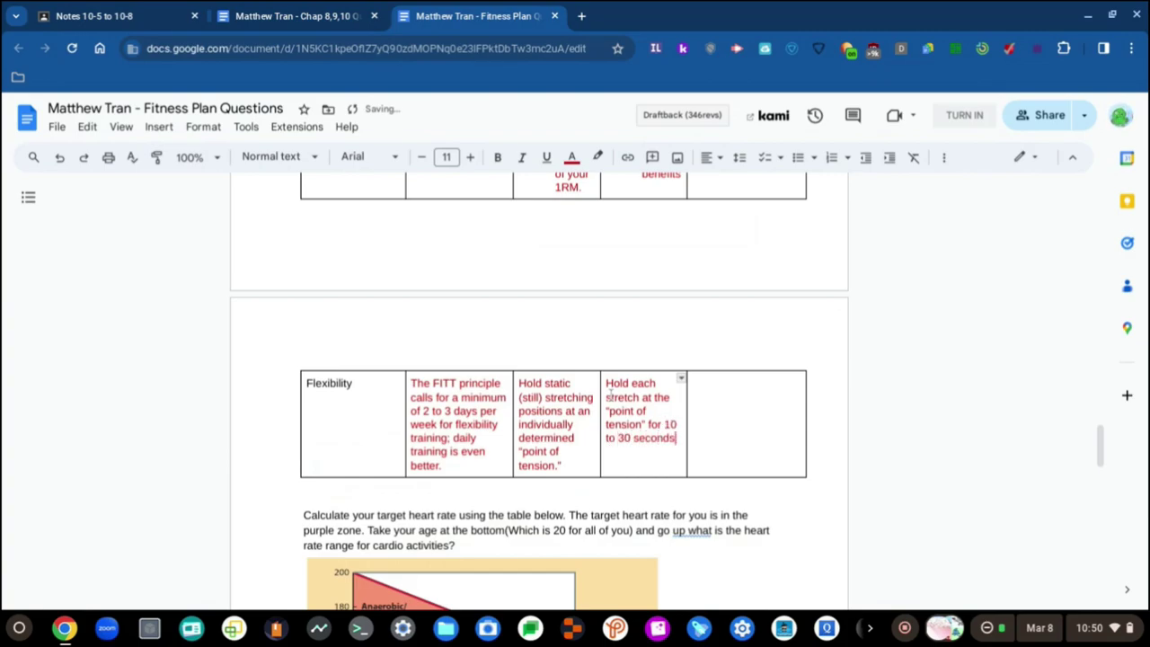
- Add "for each stretch" to the Flexibility Time entry and check the remaining Time wording in answer 10-8
key("ctrl+shift+Tab")
key("ctrl+Tab")
type("for each")
key("ctrl+shift+Tab")
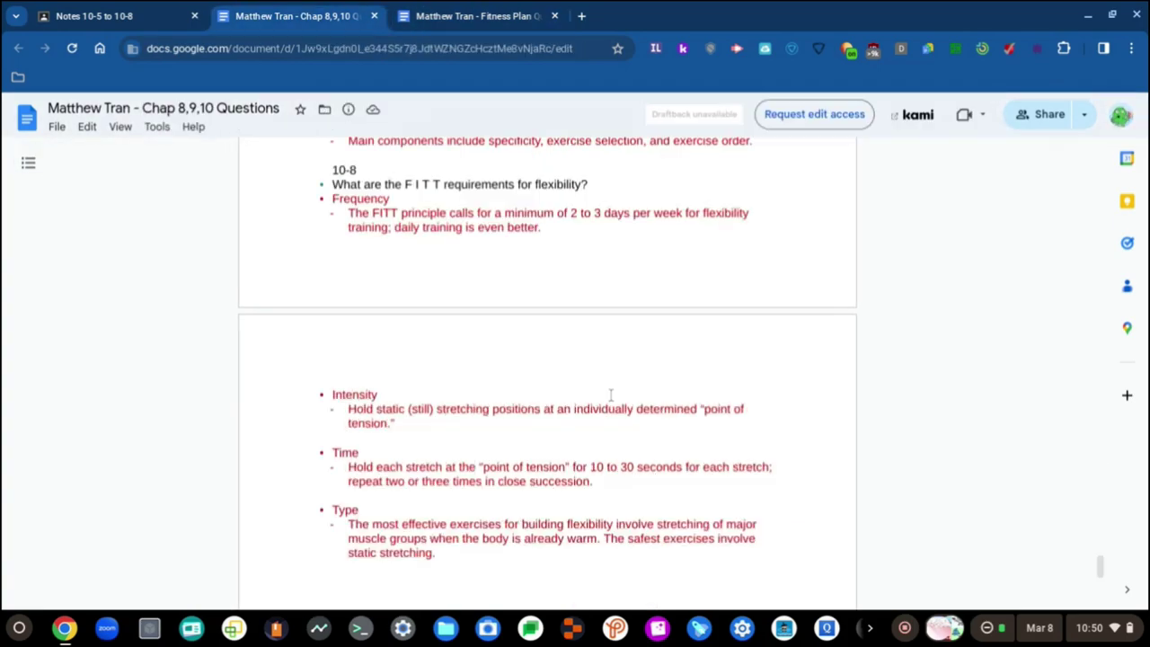
key("ctrl+Tab")
type("s")
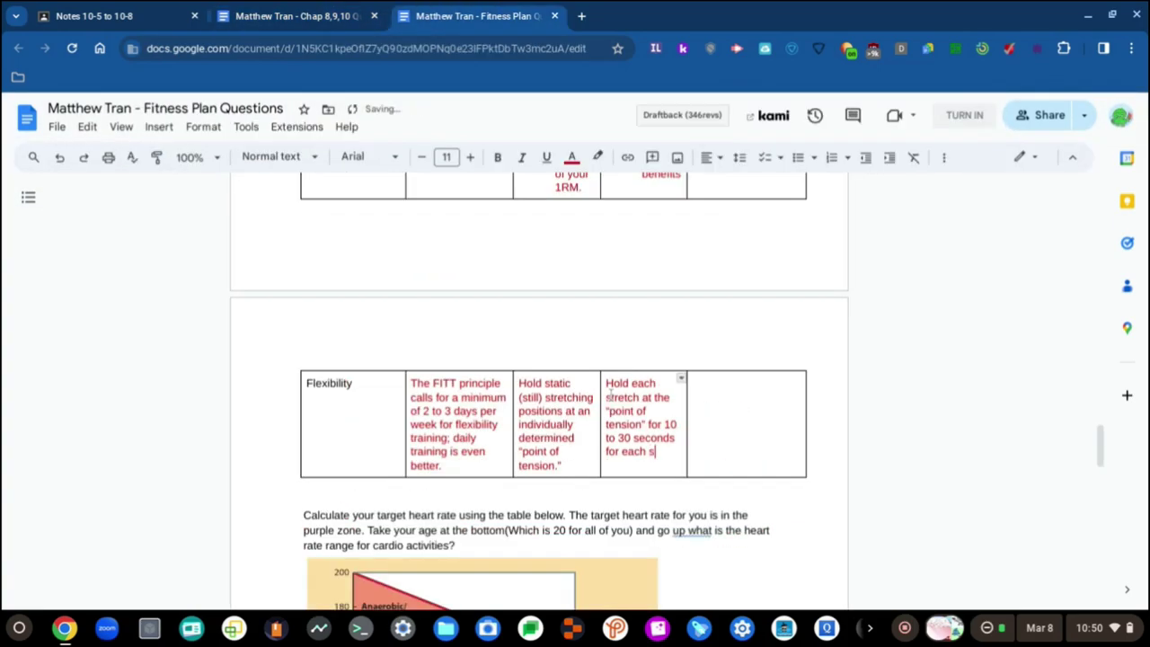
type("tretch:")
key("ctrl+shift+Tab")
key("ctrl+Tab")
key("ctrl+shift+Tab")
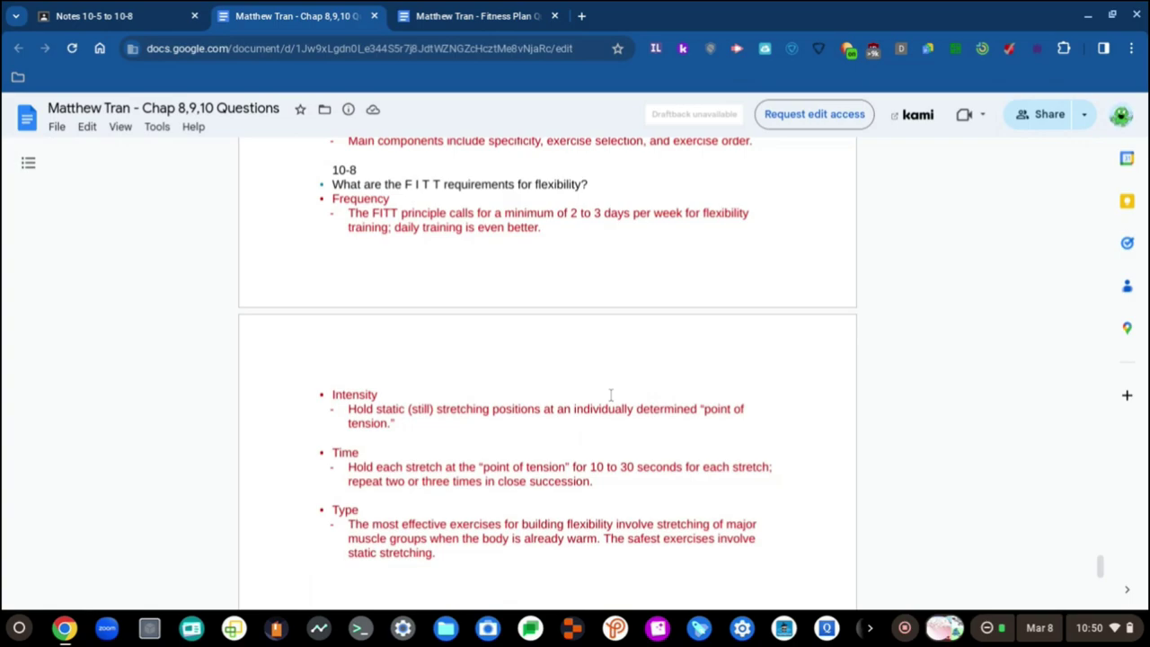
- Continue the time answer in the Flexibility row with "repeat two or three", transcribed from the Chap 8,9,10 Questions document
key("ctrl+Tab")
type("r")
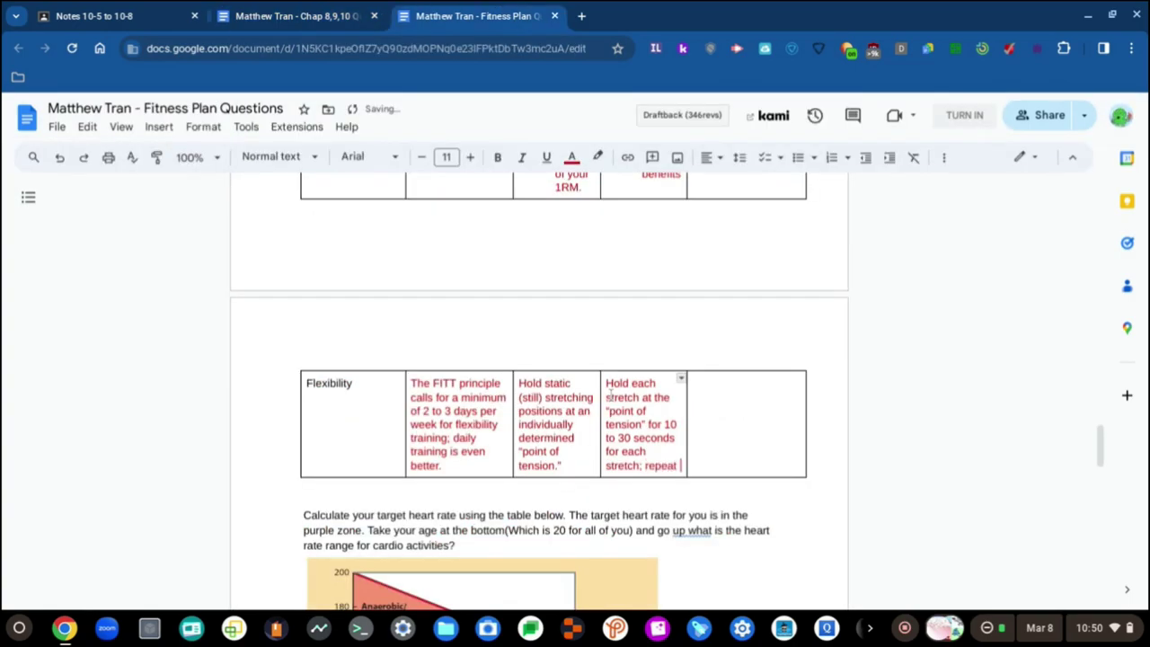
key("ctrl+shift+Tab")
key("ctrl+Tab")
type("two o")
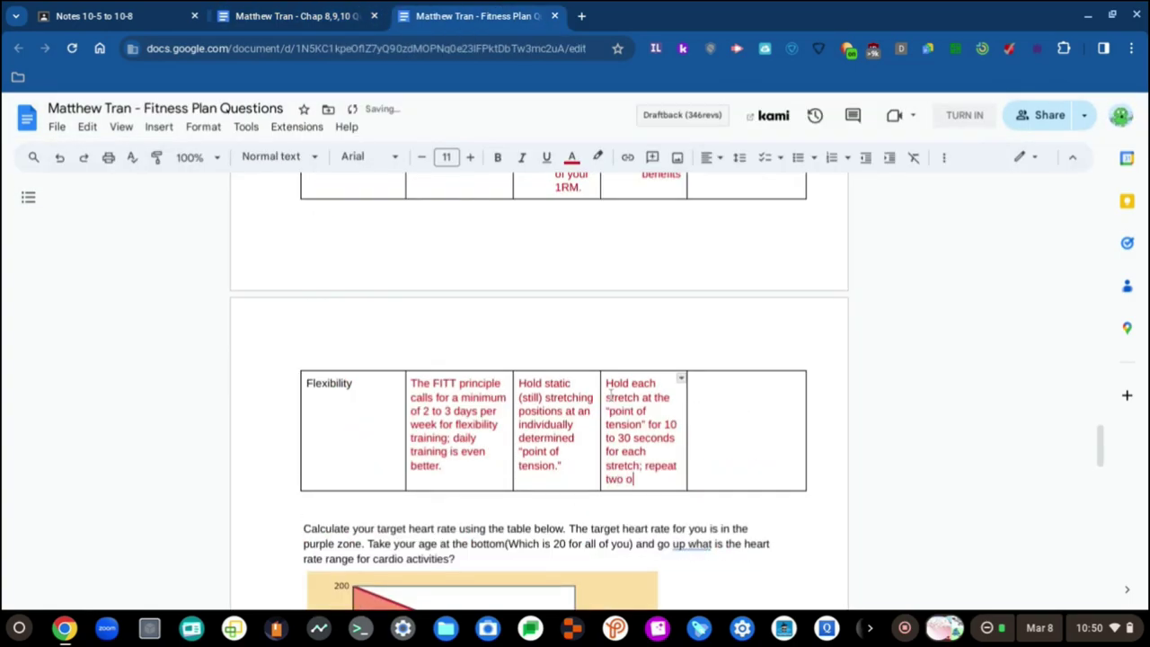
type("r three")
- Finish the time answer in the Flexibility row with "times in close succession." from the source document
key("ctrl+shift+Tab")
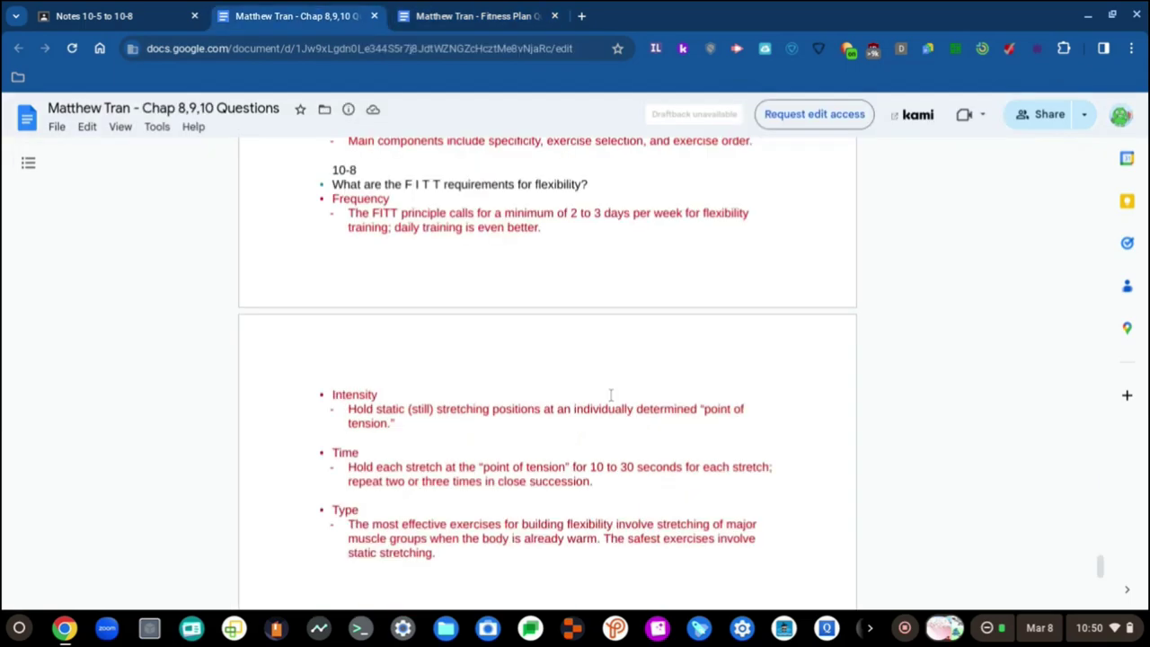
key("ctrl+Tab")
type("times in")
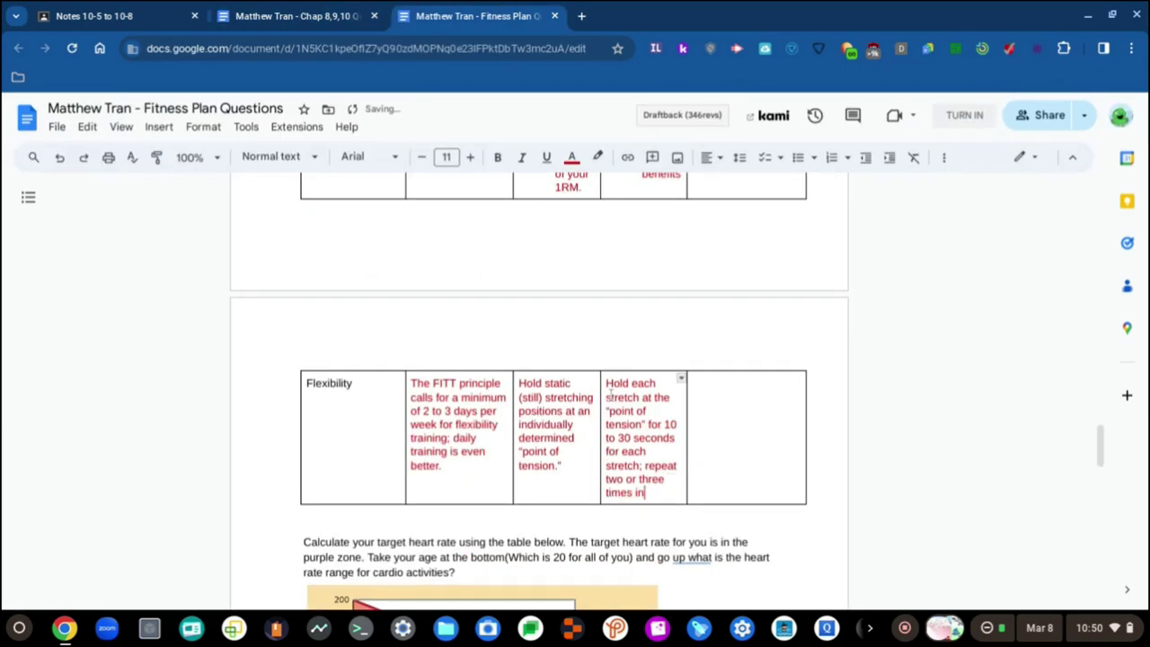
key("ctrl+shift+Tab")
key("ctrl+Tab")
type("close succession")
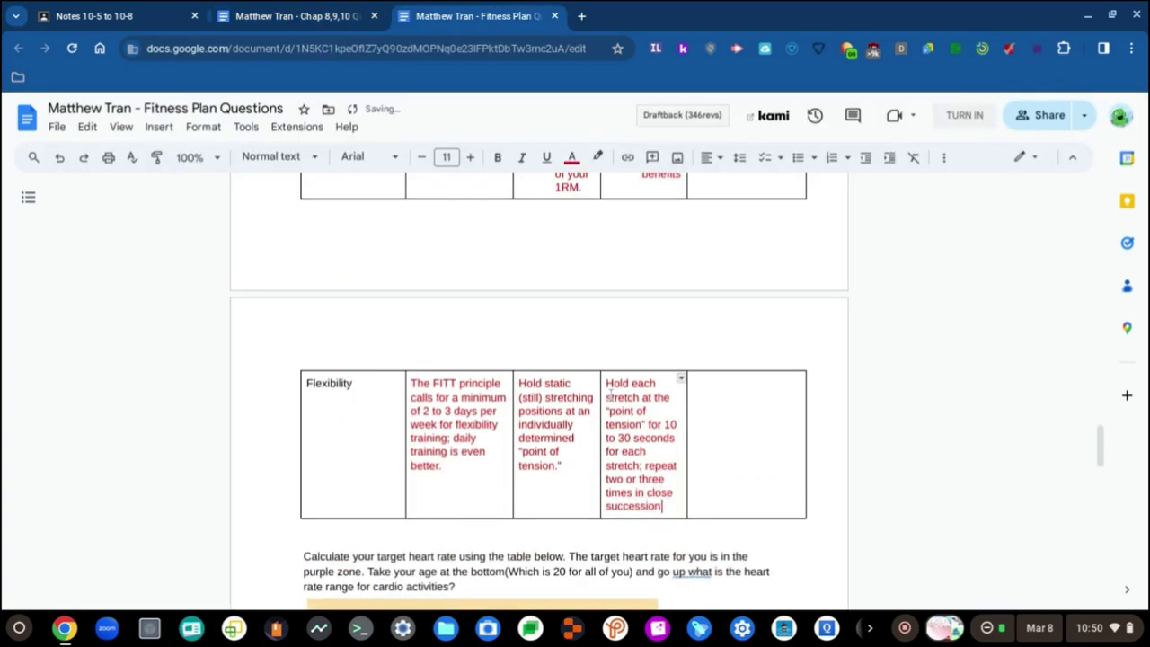
key("ctrl+shift+Tab")
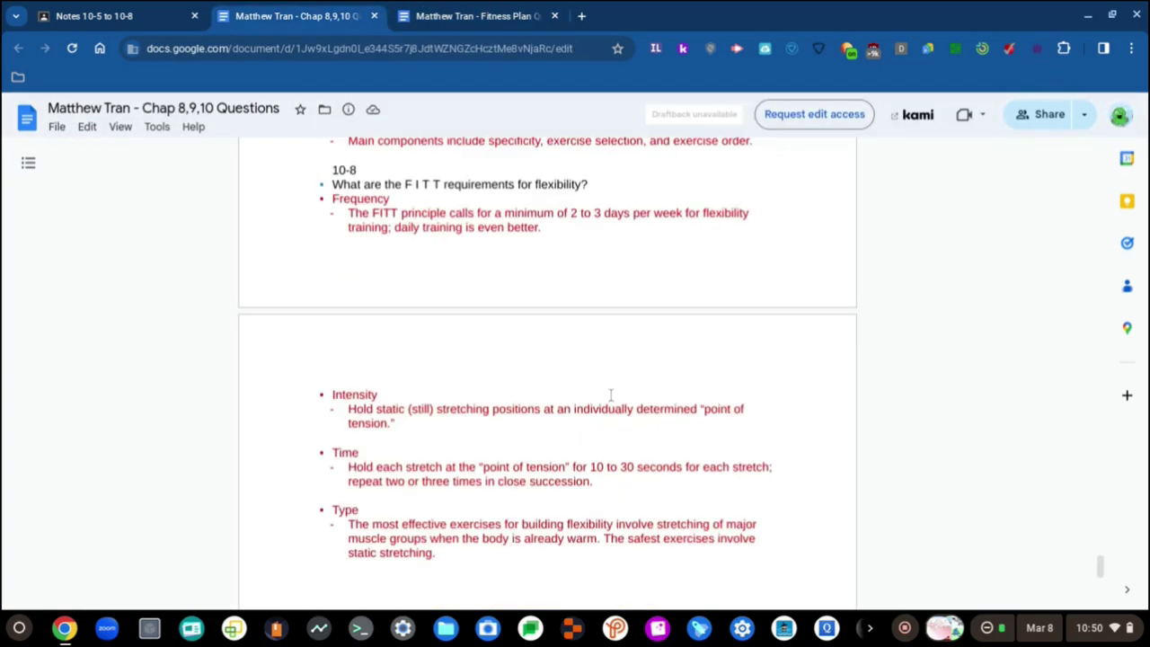
key("ctrl+Tab")
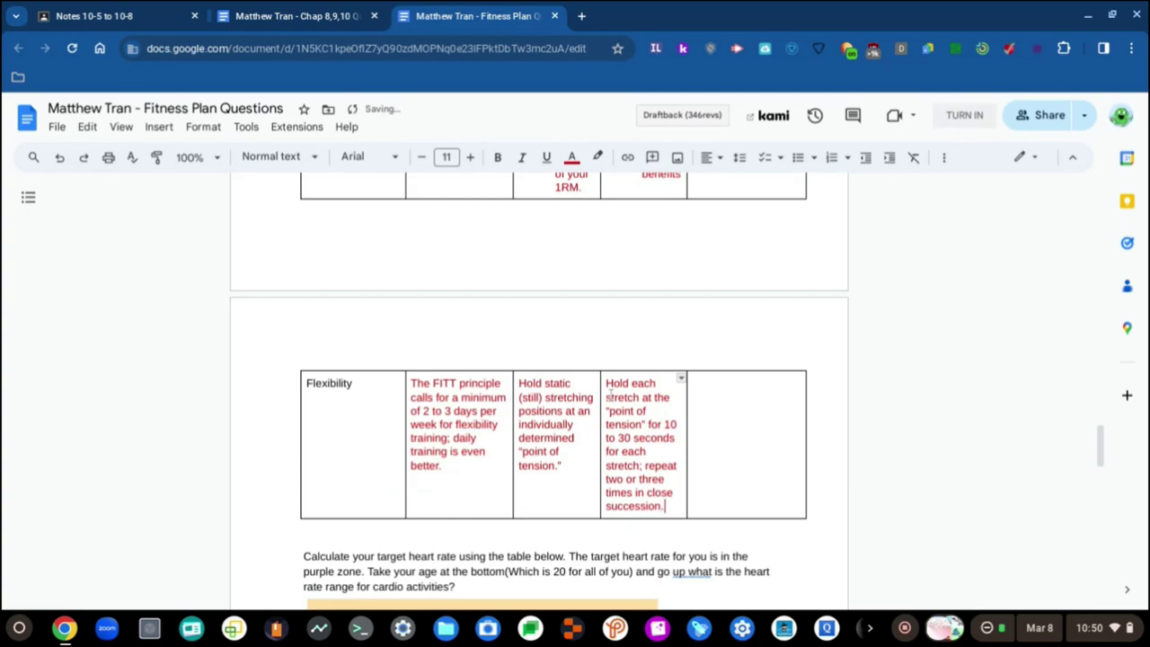
- Try to copy the flexibility Type answer from the Chap 8,9,10 Questions document into the Flexibility row's empty last cell
key("ctrl+shift+Tab")
scroll(505, 396, "down", 2)
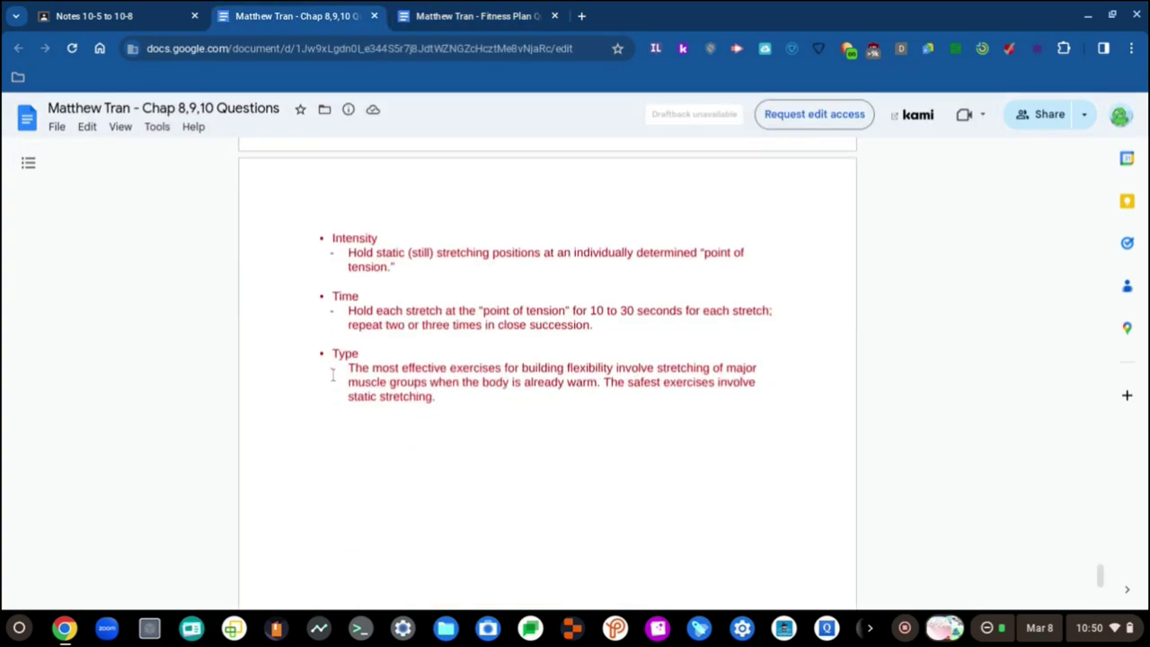
left_click_drag(349, 367, 476, 393)
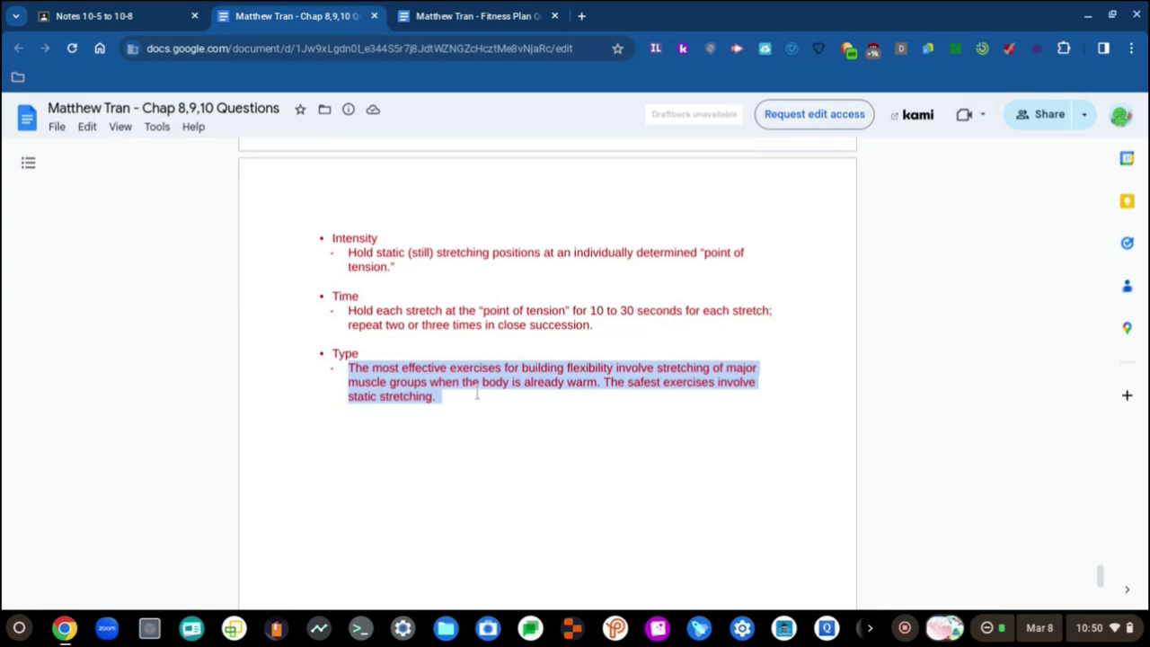
key("ctrl+c")
key("ctrl+Tab")
key("ctrl+v")
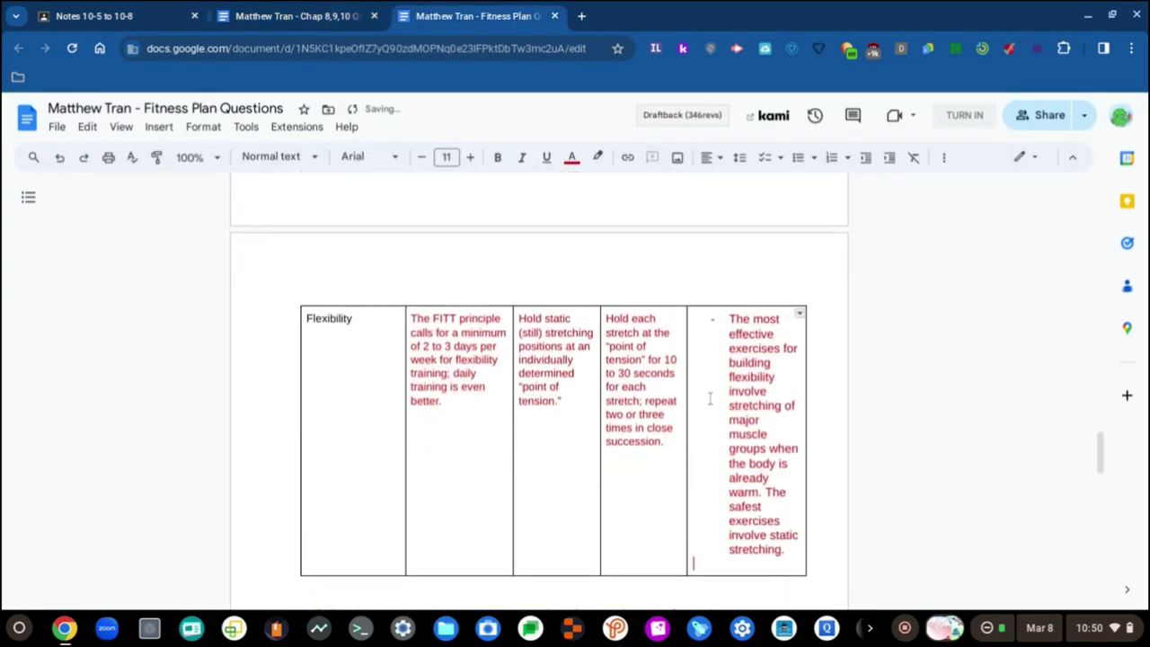
key("ctrl+z")
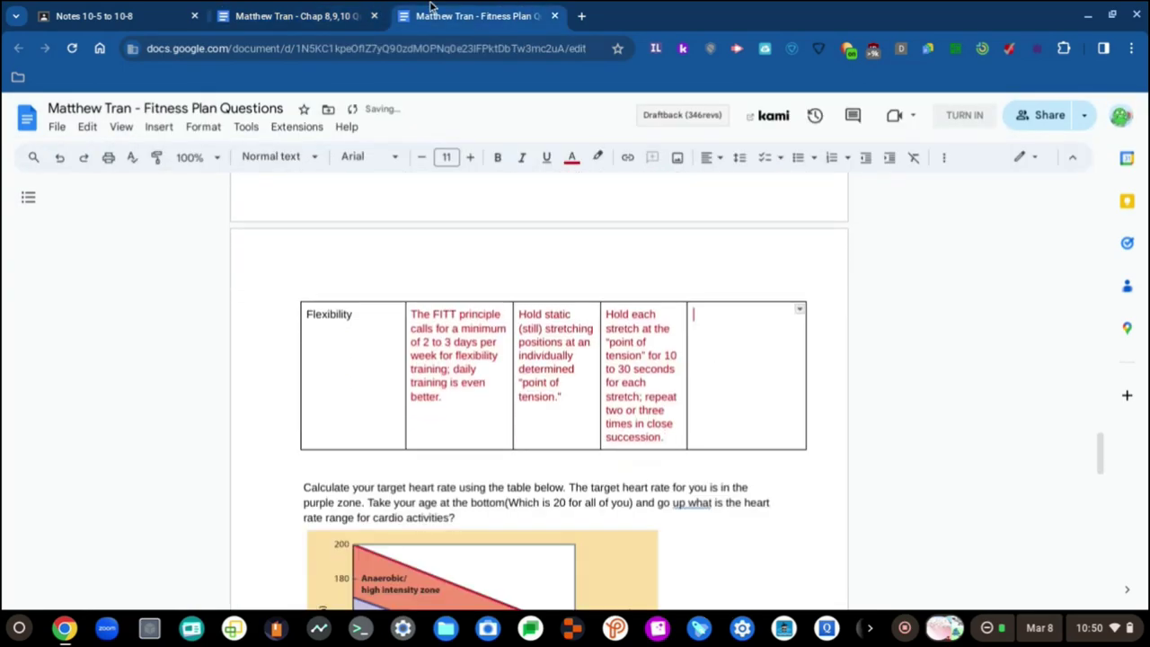
- Begin the type answer in the Flexibility row's last cell with "The most effective exercises", following the source document
left_click(297, 12)
left_click(476, 15)
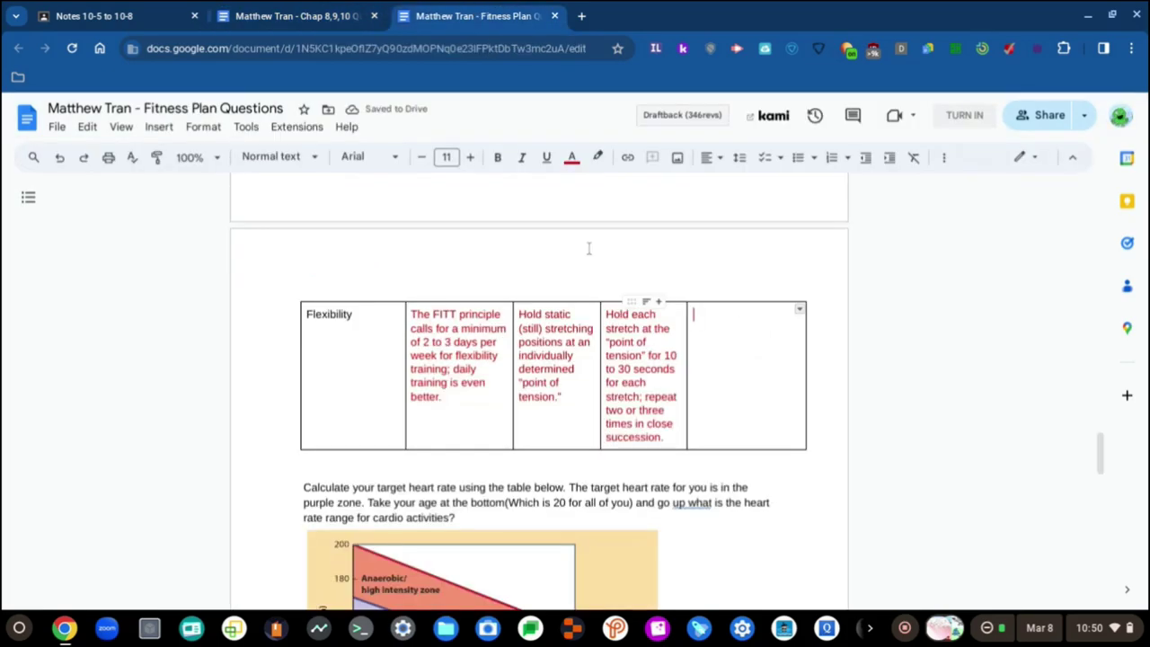
type("The most")
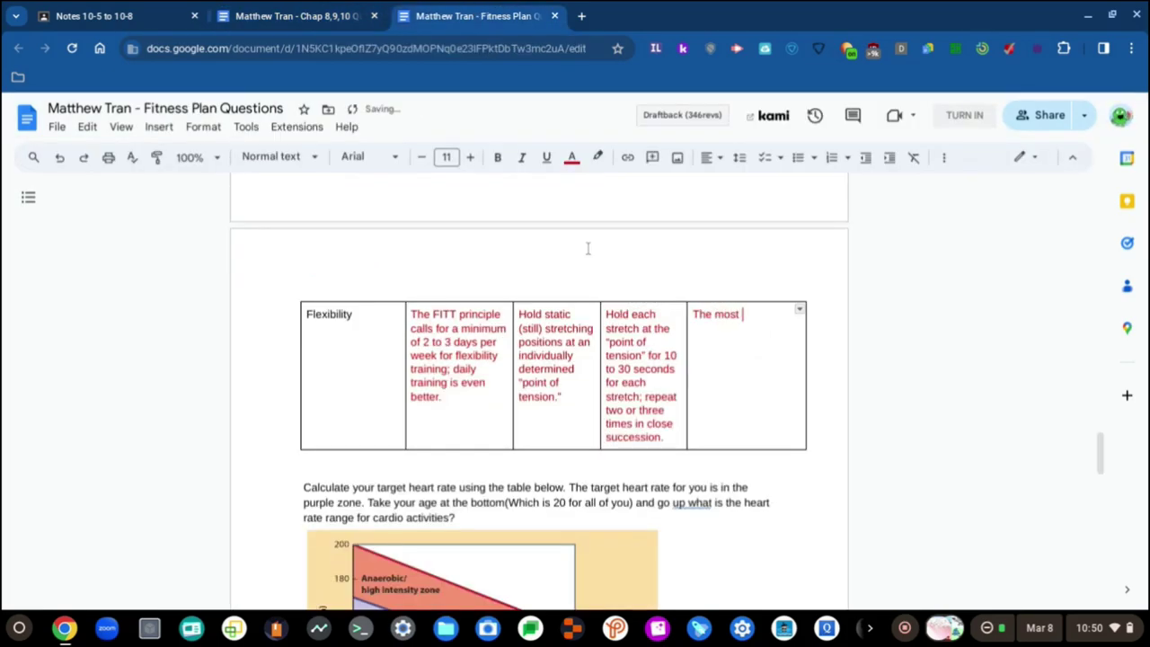
key("ctrl+shift+Tab")
key("ctrl+Tab")
type("effective")
key("ctrl+shift+Tab")
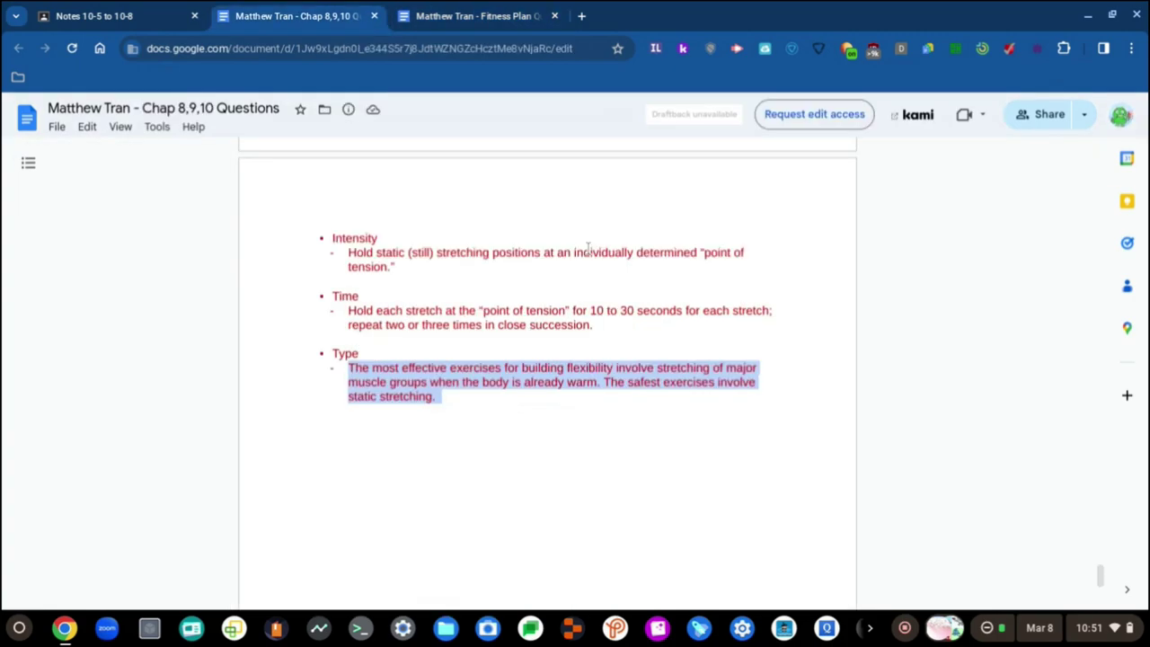
key("ctrl+Tab")
type("exerccise")
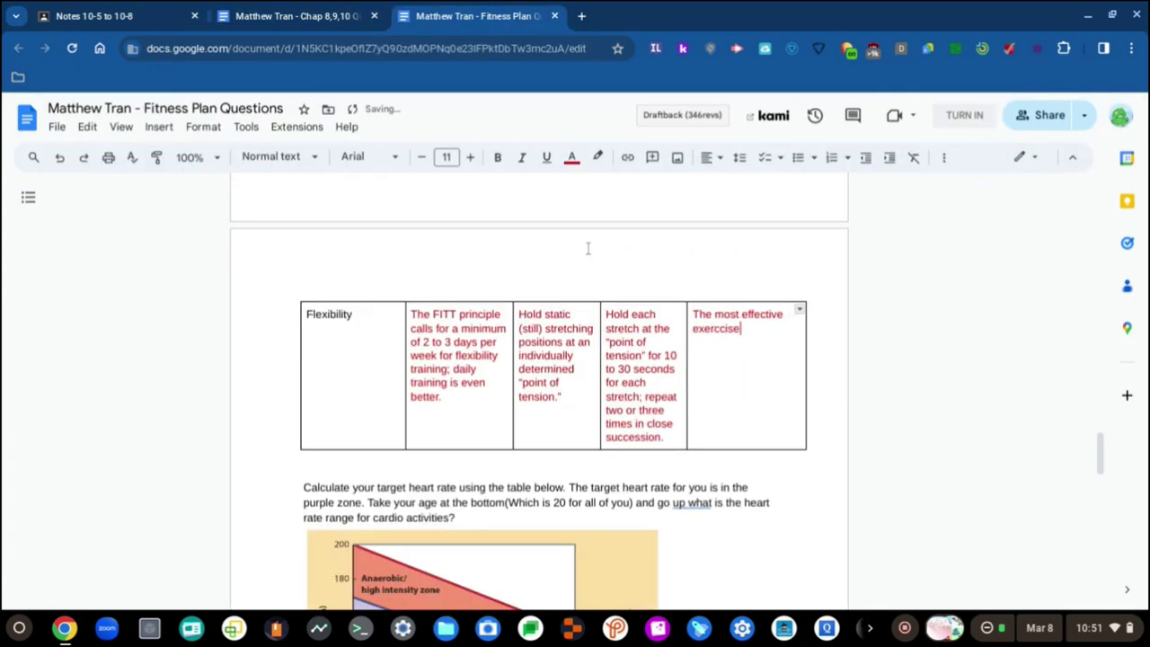
key("BackSpace")
key("BackSpace")
key("BackSpace")
key("BackSpace")
type("ises")
- Extend the Flexibility type answer with "for building flexibility involve", following the Chap 8,9,10 Questions document
key("ctrl+shift+Tab")
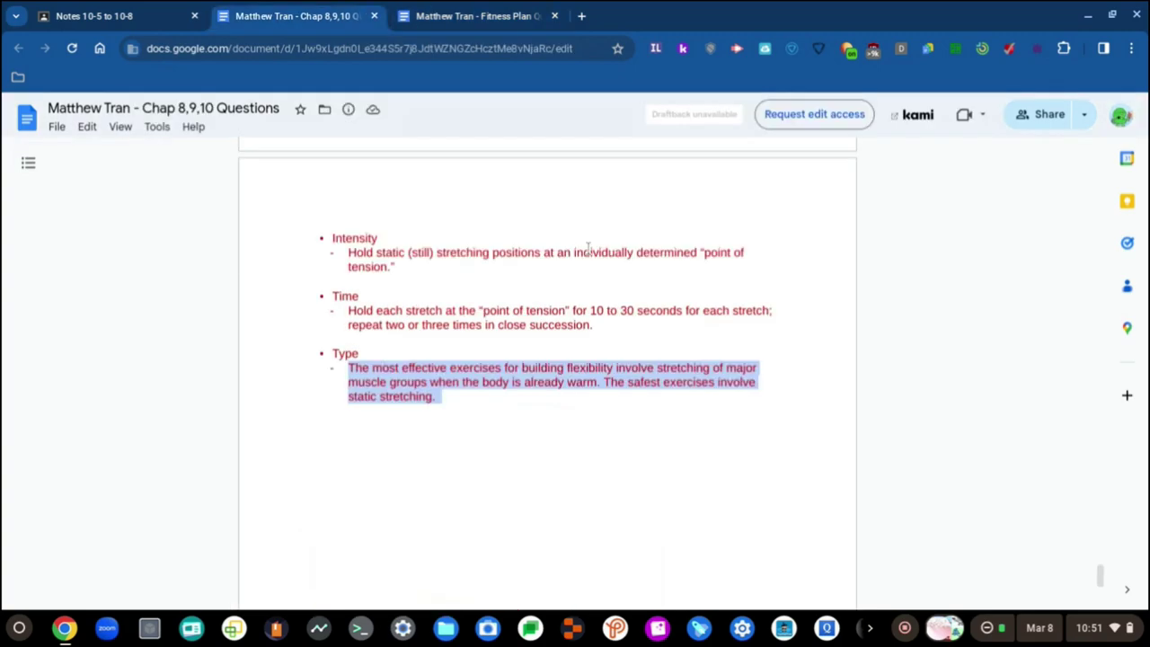
left_click(698, 381)
key("ctrl+Tab")
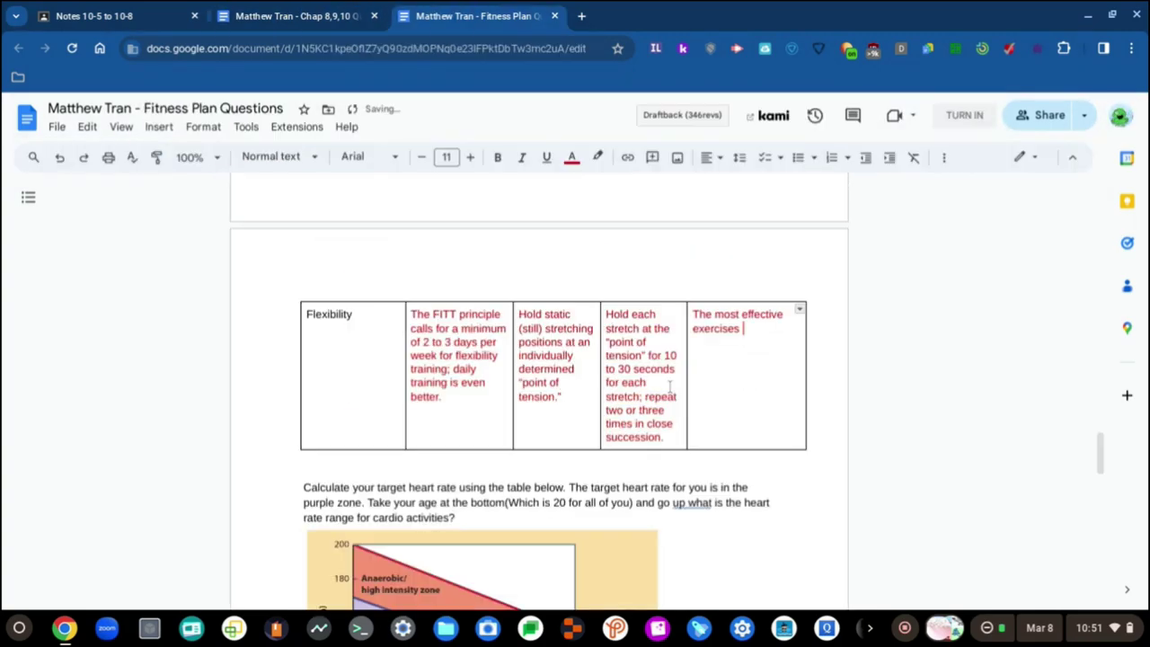
type("for bu8il")
key("BackSpace")
type("ilding f")
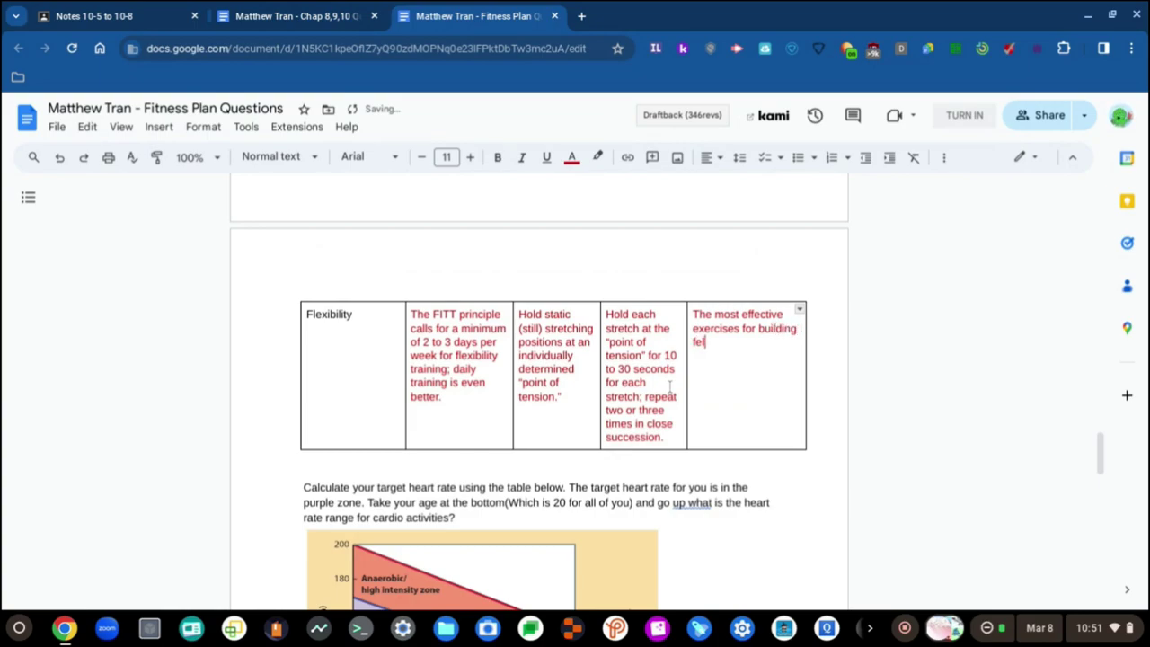
type("el")
key("BackSpace")
key("BackSpace")
type("lexibilit")
key("ctrl+shift+Tab")
key("ctrl+Tab")
type("involve")
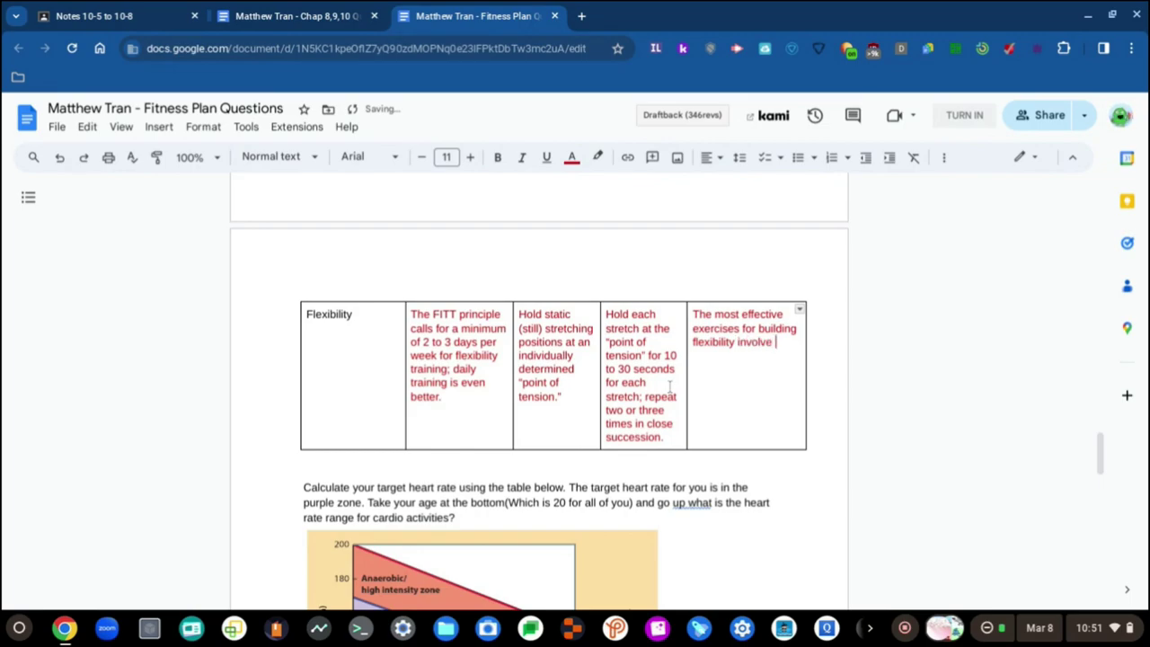
- Add "stretching of major" to the Flexibility type answer, checking the wording in the source document
key("ctrl+shift+Tab")
key("ctrl+Tab")
type("stretching")
key("ctrl+shift+Tab")
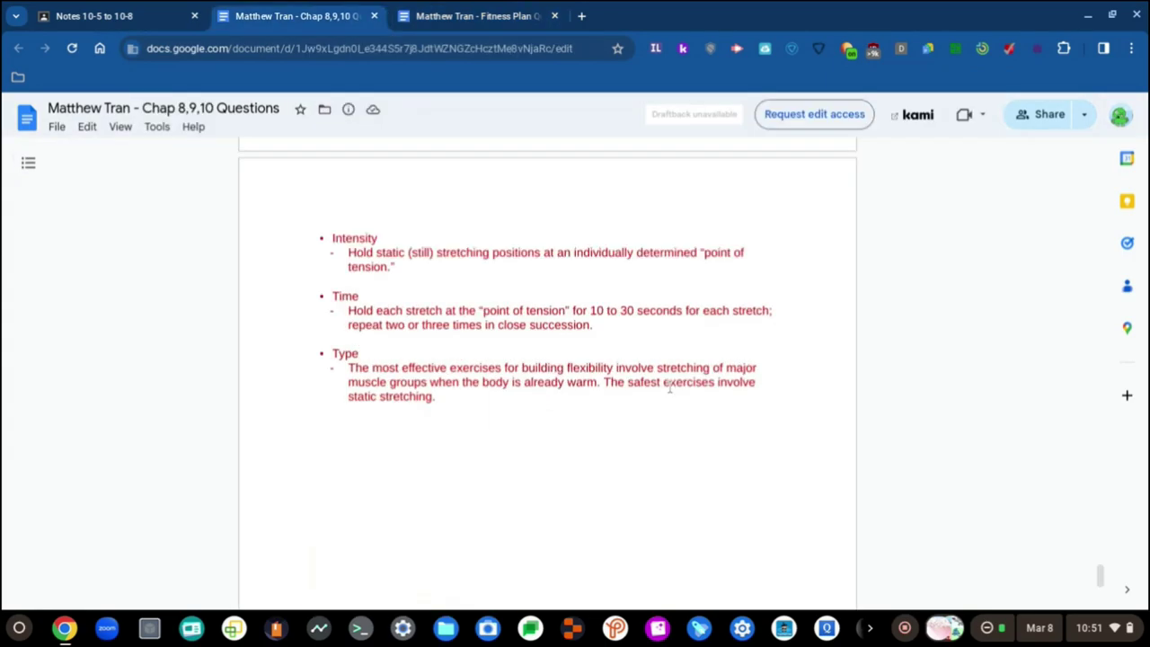
key("ctrl+Tab")
type("of major")
key("ctrl+Tab")
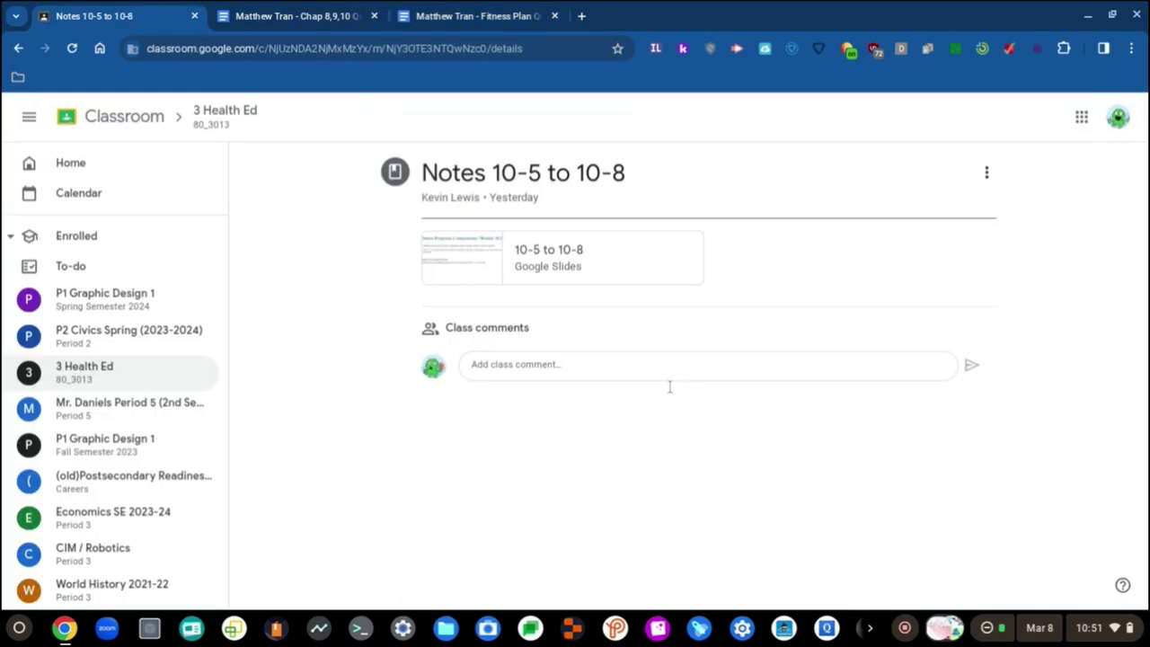
key("ctrl+Tab")
key("ctrl+Tab")
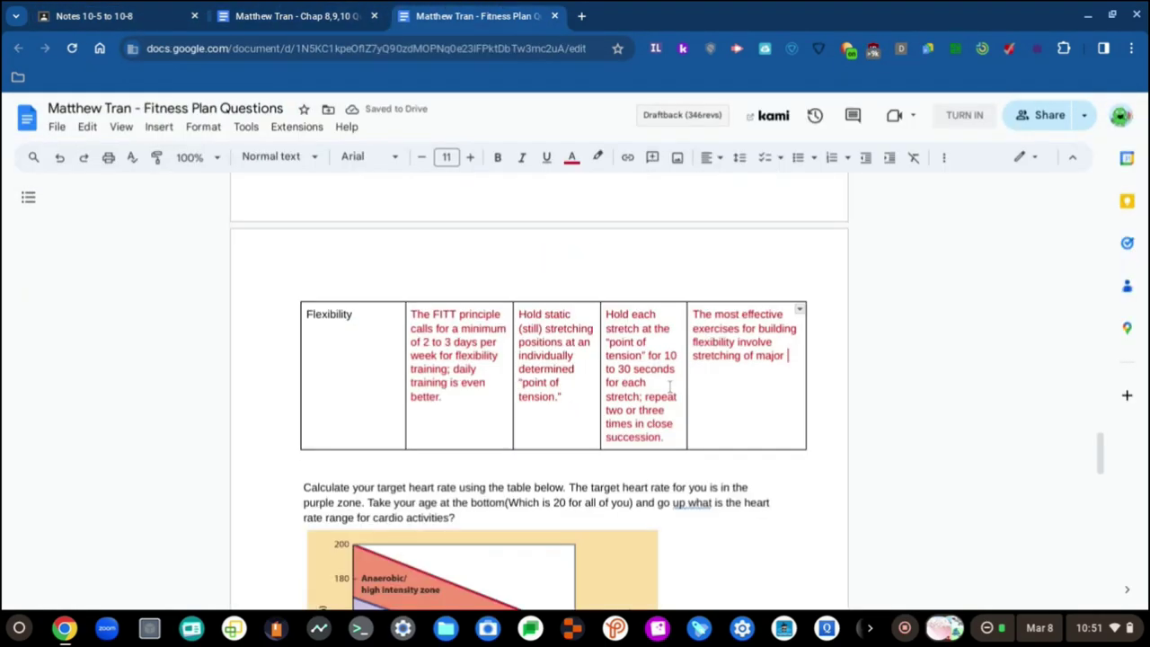
- Add "muscle groups" to the Flexibility row's type answer
type("mscl")
key("BackSpace")
key("BackSpace")
key("BackSpace")
key("BackSpace")
type("musc")
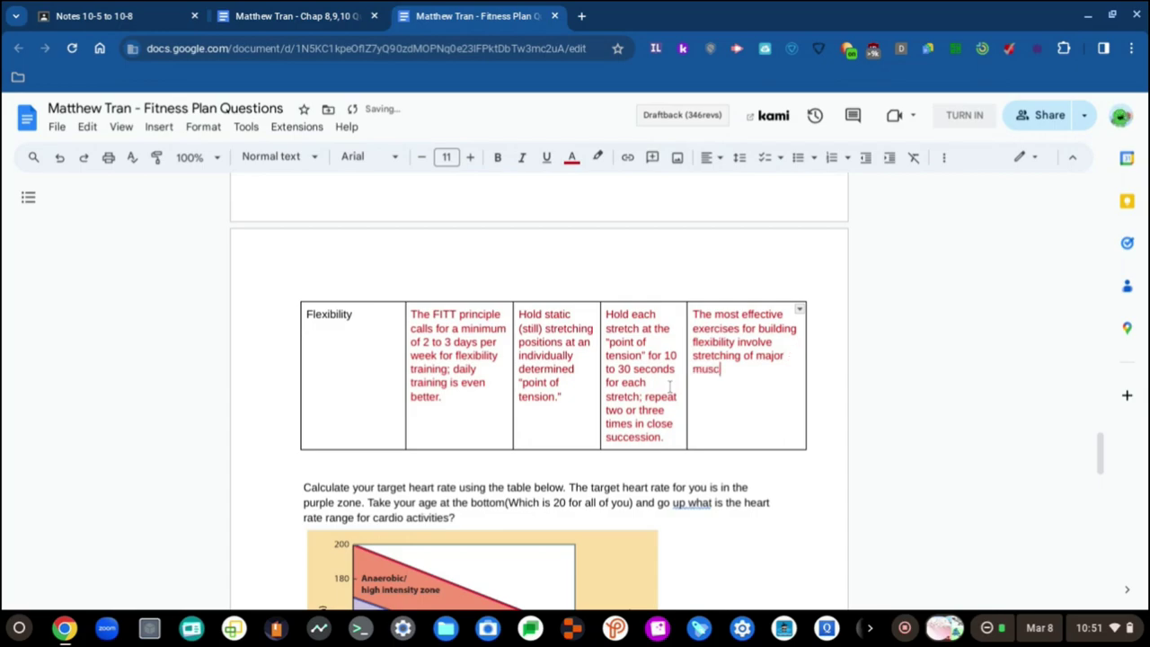
type("le grou")
key("BackSpace")
type("p")
type("ups")
- Complete the first sentence of the Flexibility type answer with "when the body is already warm."
key("ctrl+shift+Tab")
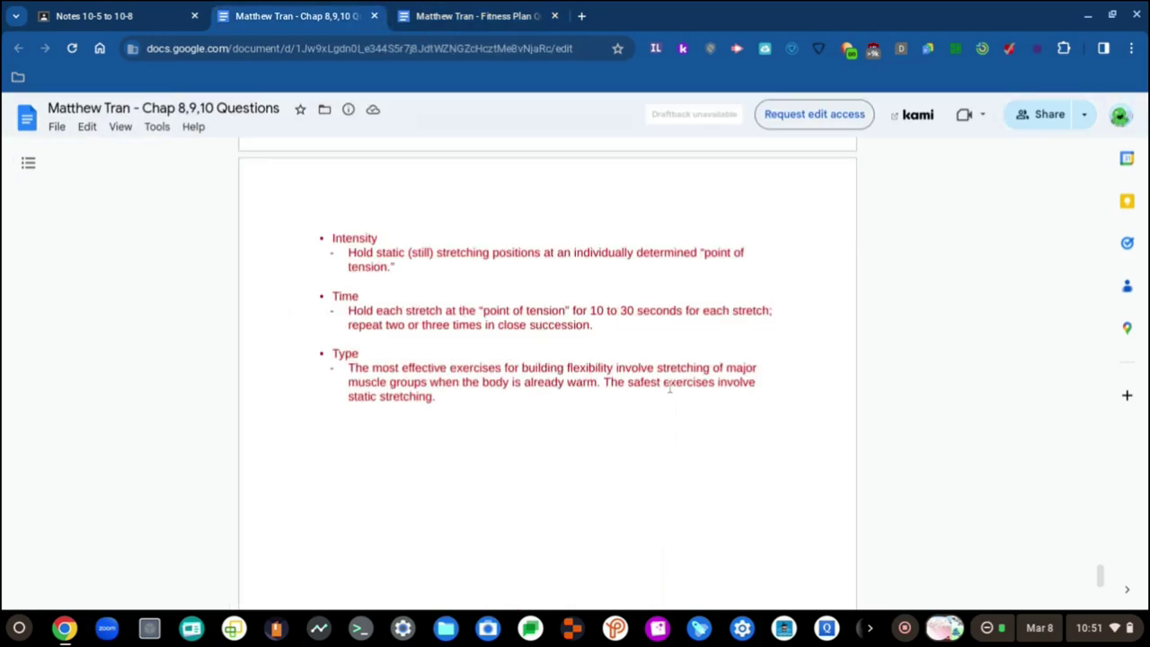
key("ctrl+Tab")
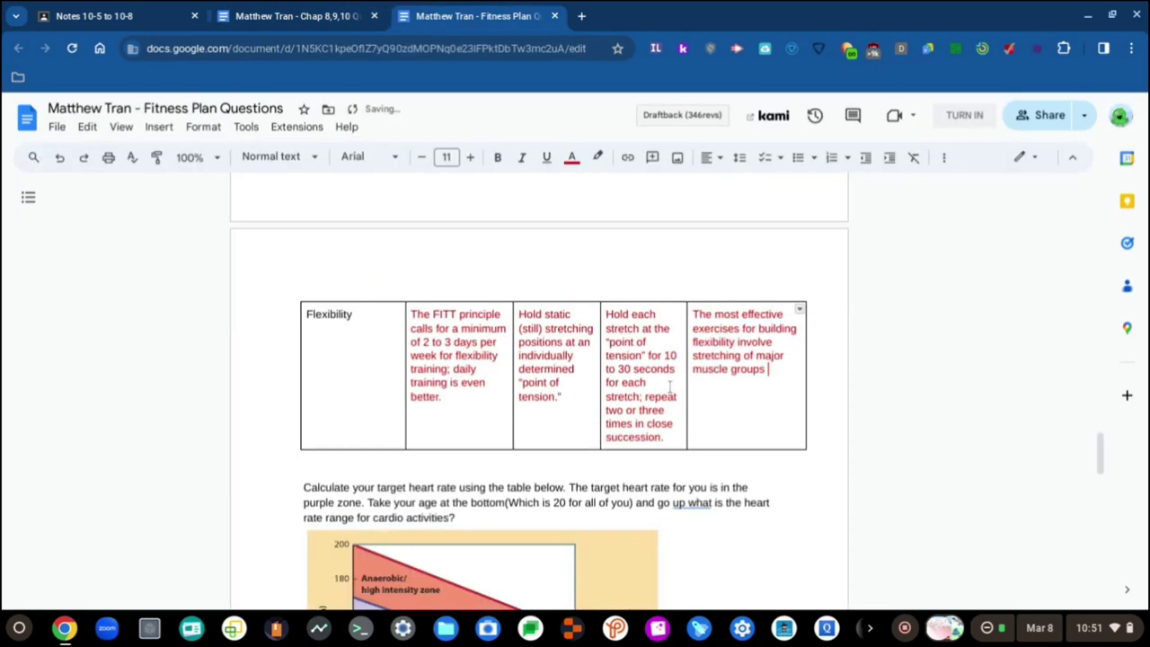
key("ctrl+shift+Tab")
key("ctrl+Tab")
type("when the bod")
key("ctrl+shift+Tab")
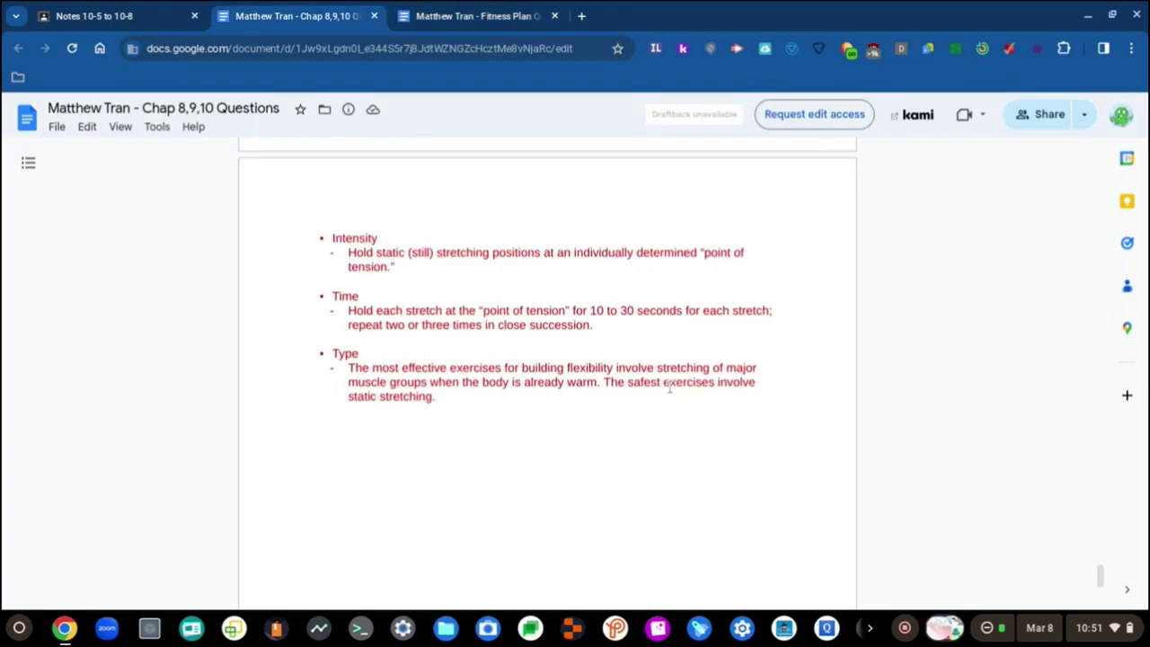
key("ctrl+Tab")
type("y is already")
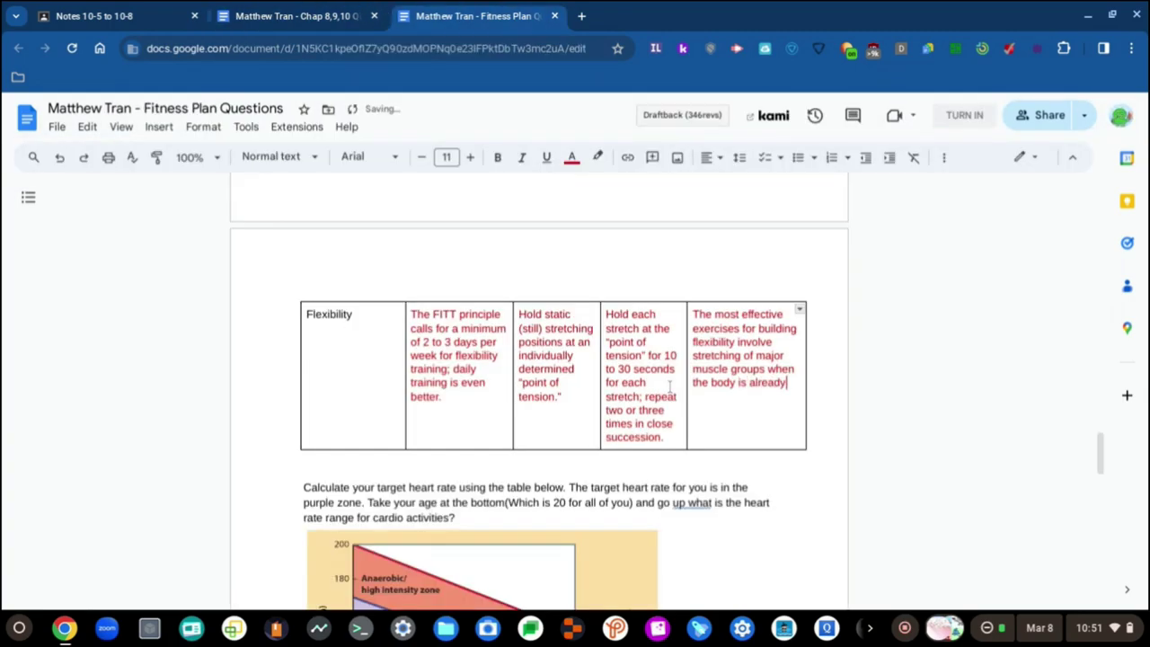
key("ctrl+shift+Tab")
key("ctrl+Tab")
type("warm.")
- Start the second sentence of the Flexibility type answer with "The safest exercises", following the source document
key("ctrl+shift+Tab")
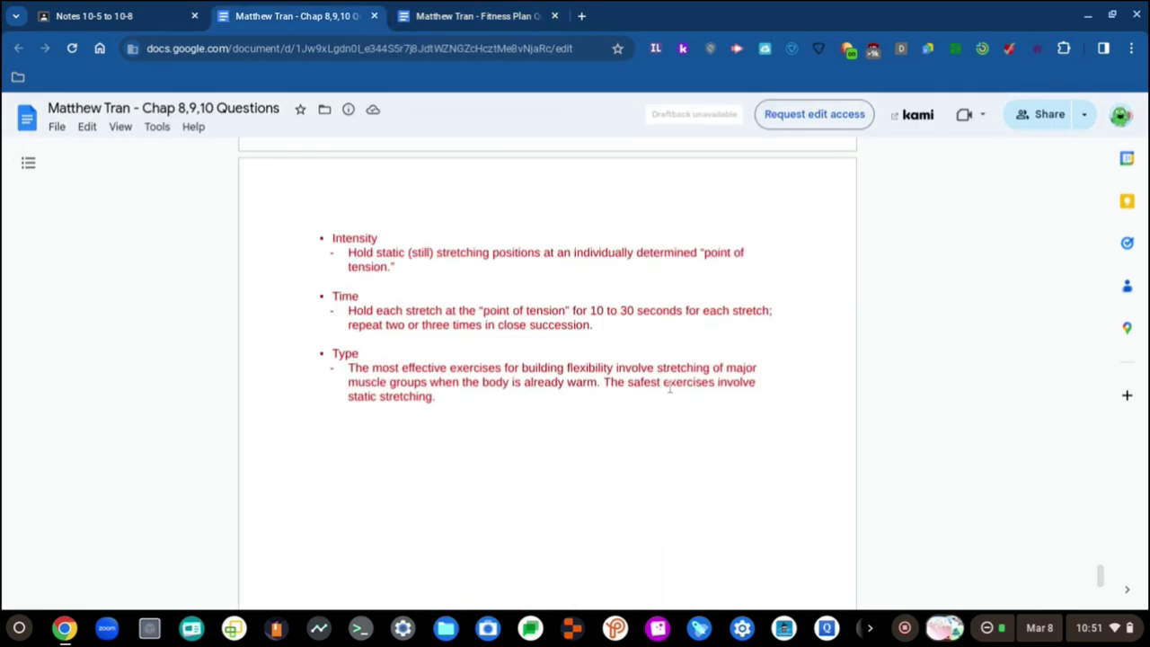
key("ctrl+Tab")
type("The safe")
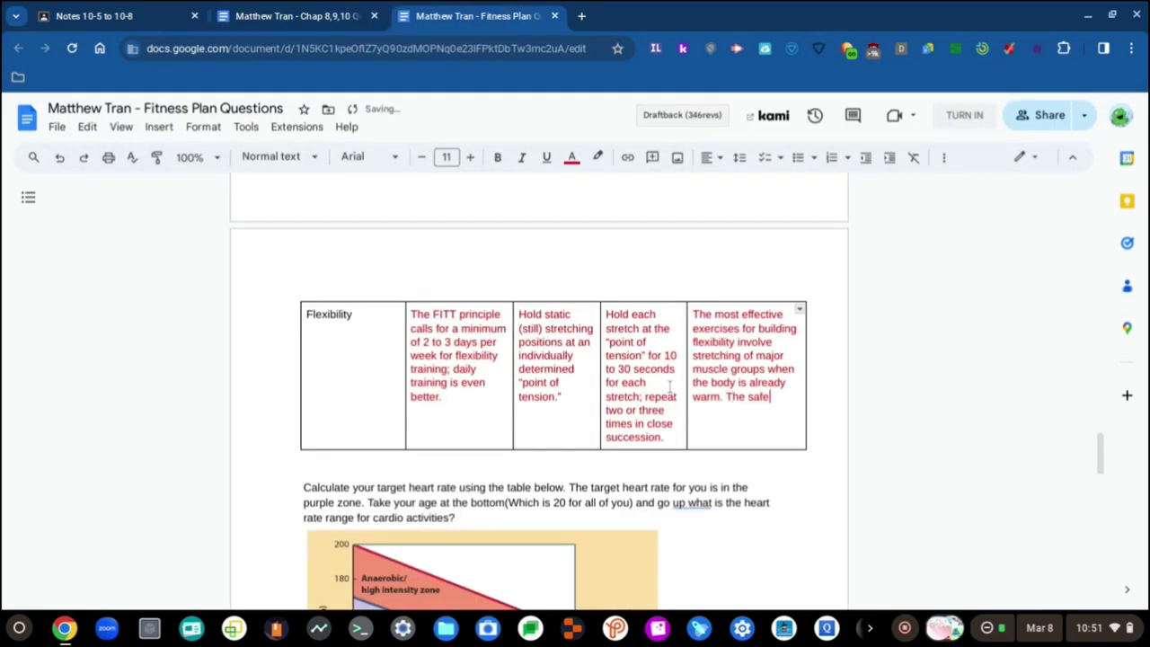
key("ctrl+shift+Tab")
key("ctrl+Tab")
type("st exercises")
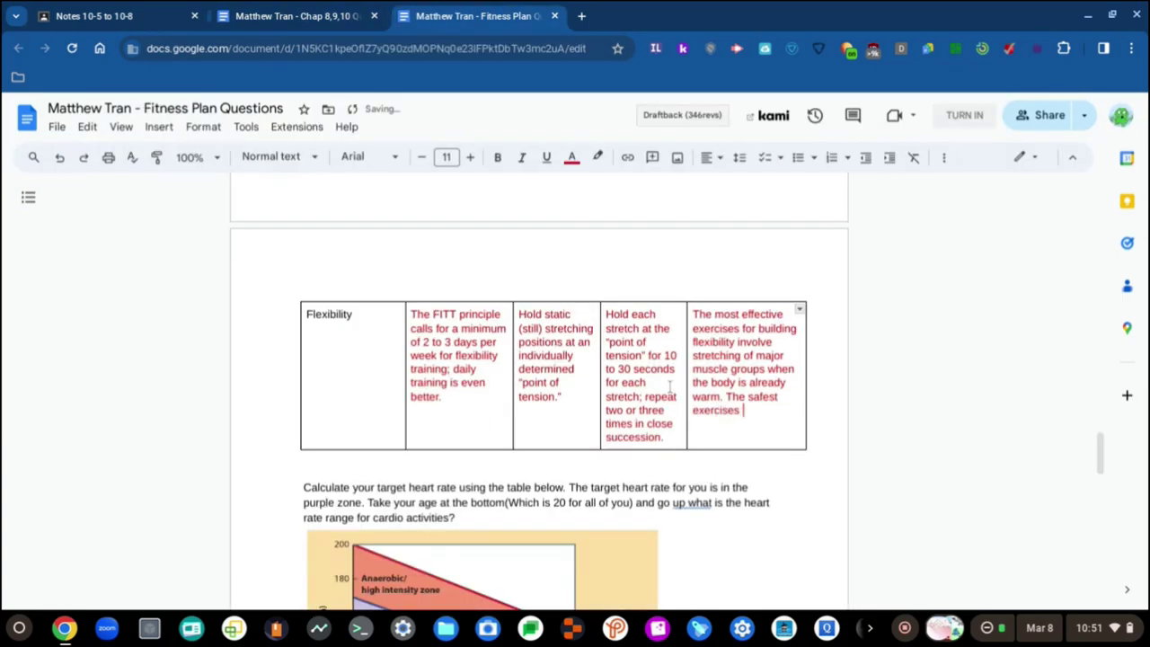
- Finish the Flexibility type answer with "involve static stretching." and check it against the Chap 8,9,10 Questions document
key("ctrl+shift+Tab")
key("ctrl+Tab")
type("involve")
key("ctrl+shift+Tab")
key("ctrl+Tab")
type("static stre")
type("tching")
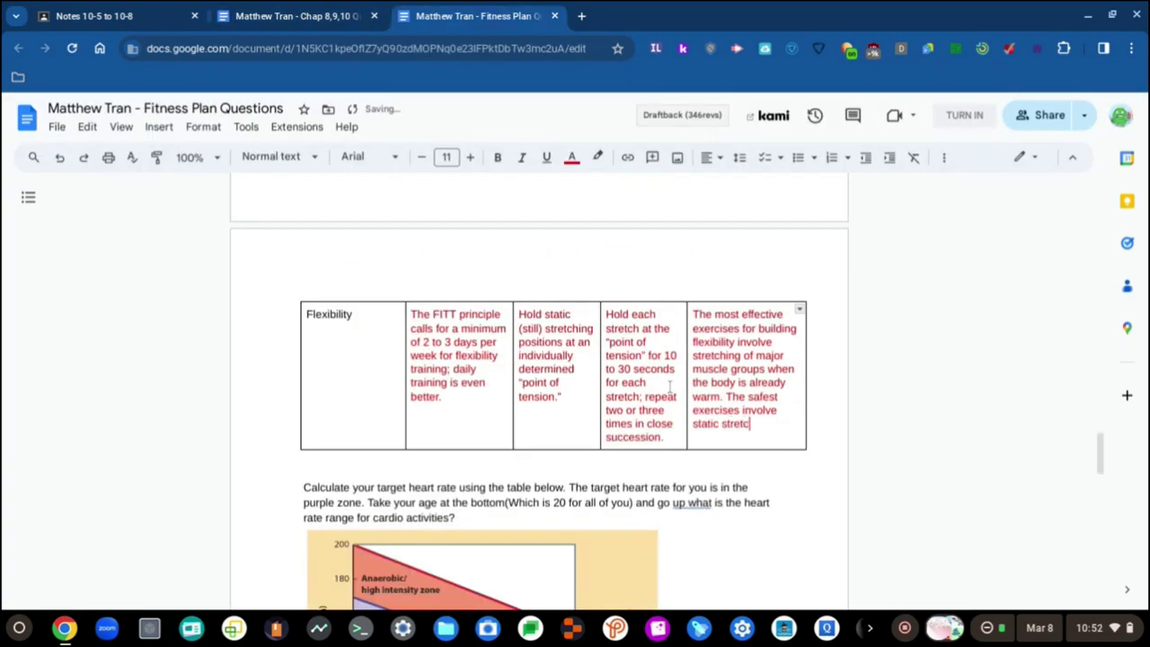
type(".")
key("BackSpace")
key("ctrl+shift+Tab")
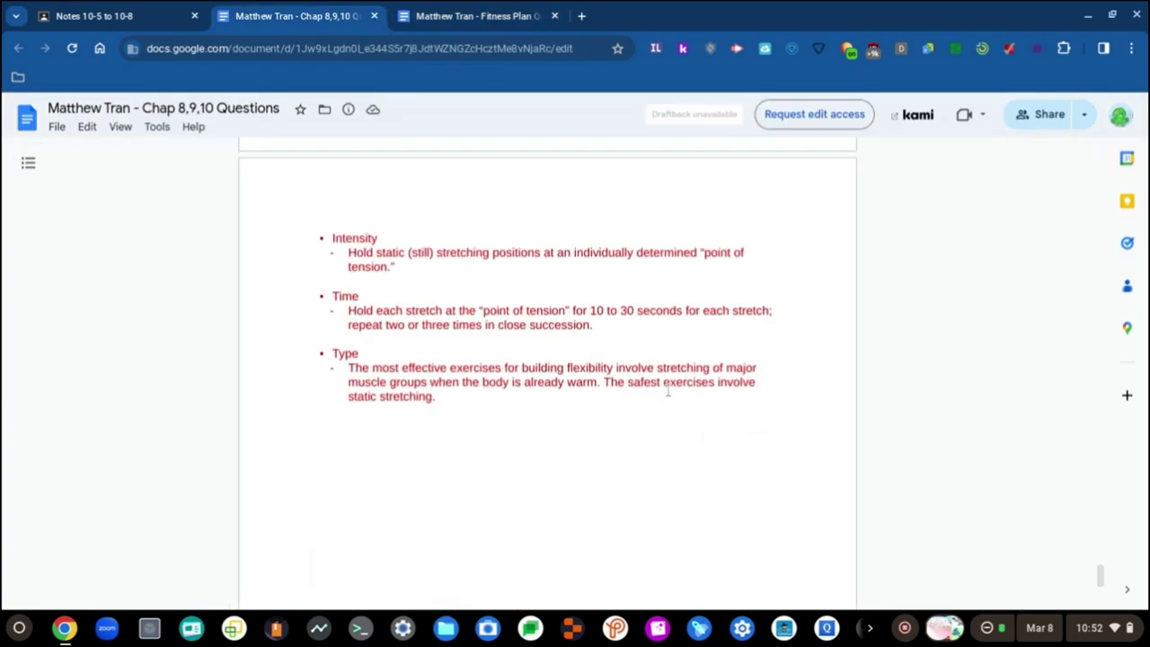
key("ctrl+Tab")
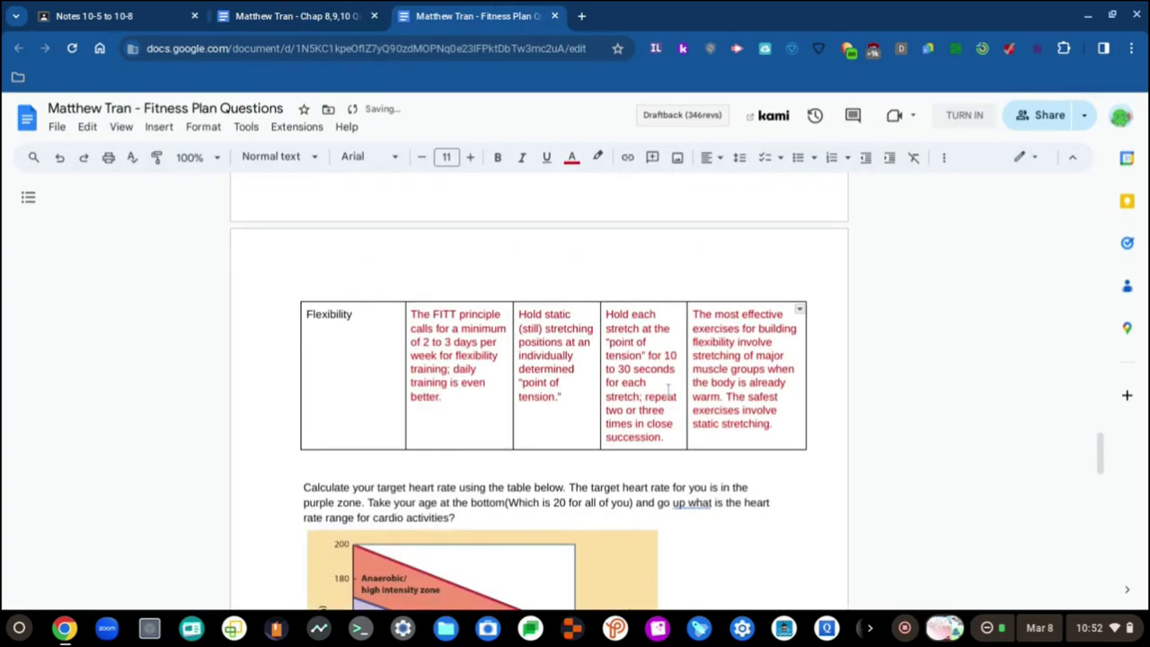
scroll(667, 388, "down", 3)
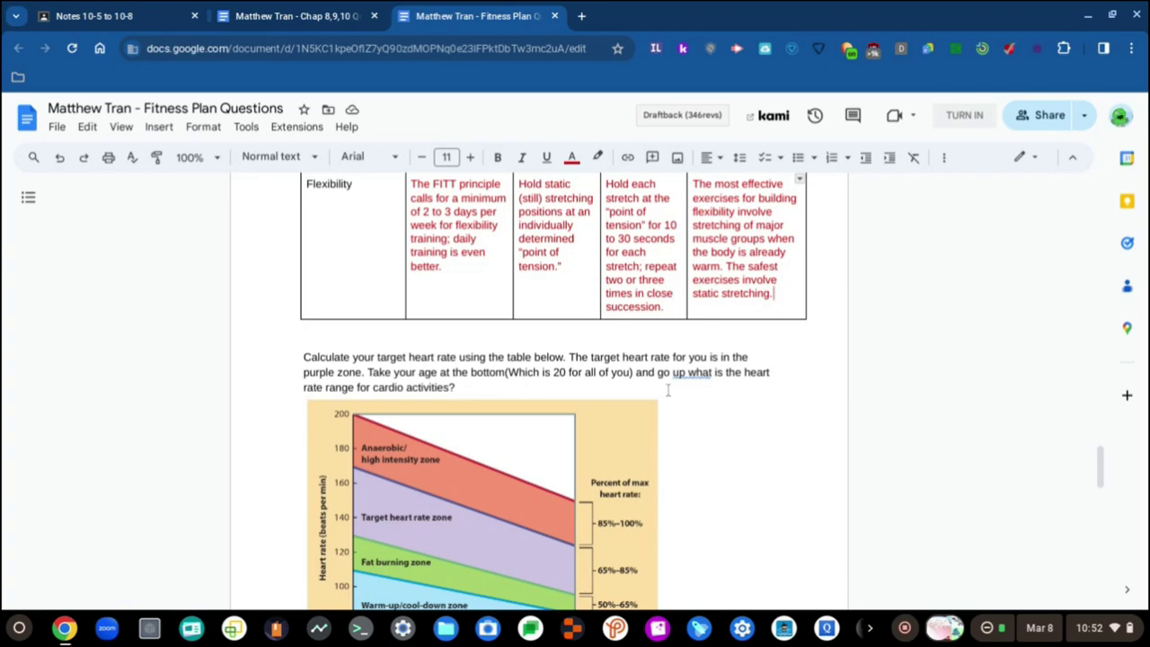
scroll(668, 388, "up", 10)
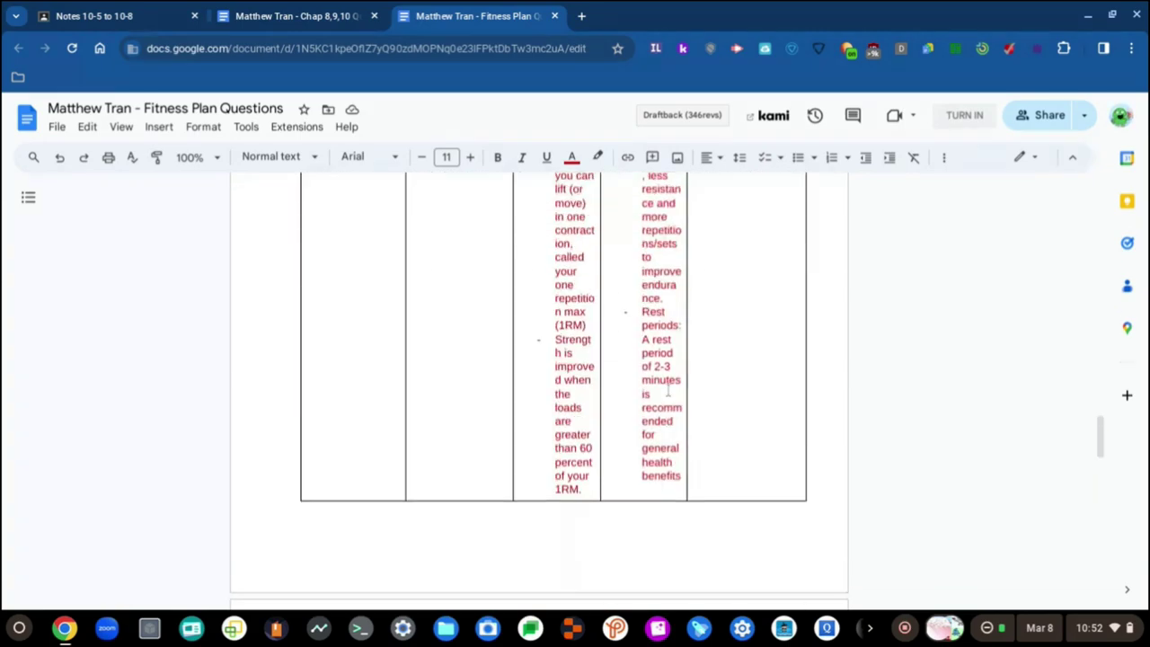
- Review the completed FITT table and read the heart rate chart questions below it
scroll(695, 433, "up", 10)
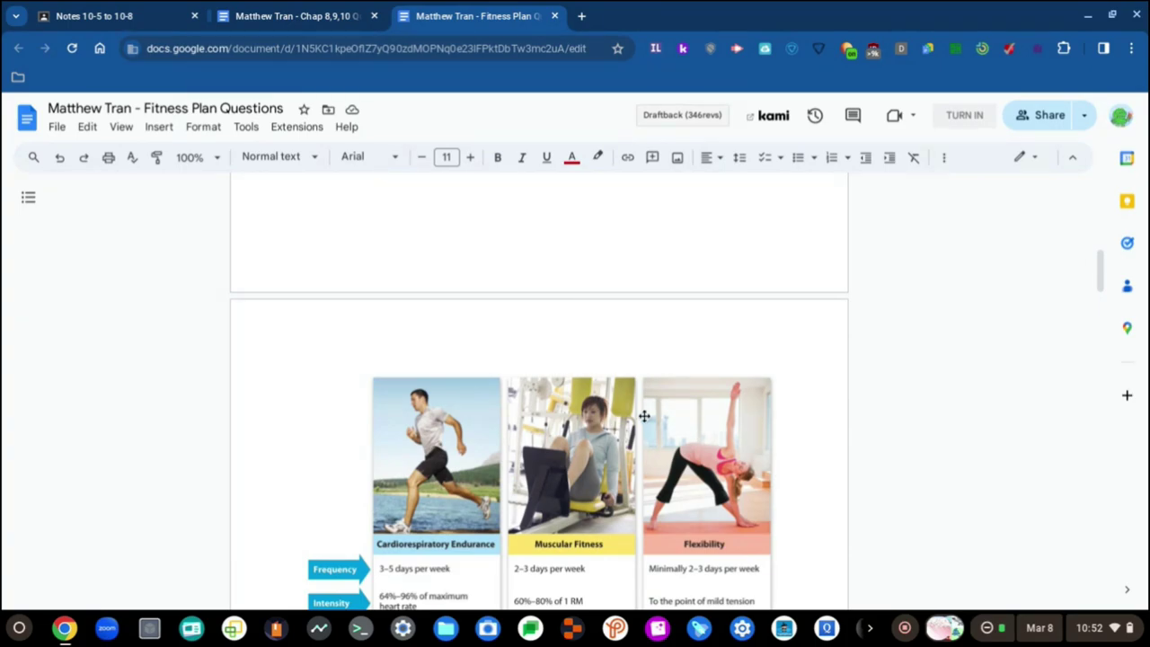
scroll(647, 418, "down", 10)
scroll(567, 361, "down", 15)
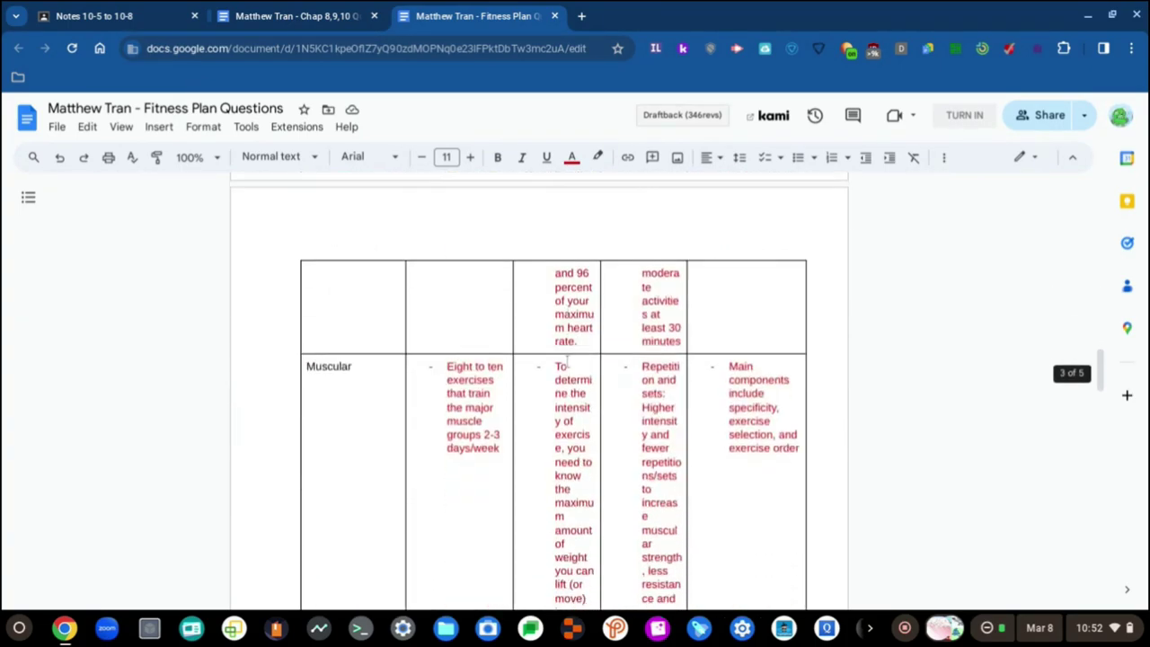
scroll(519, 324, "down", 5)
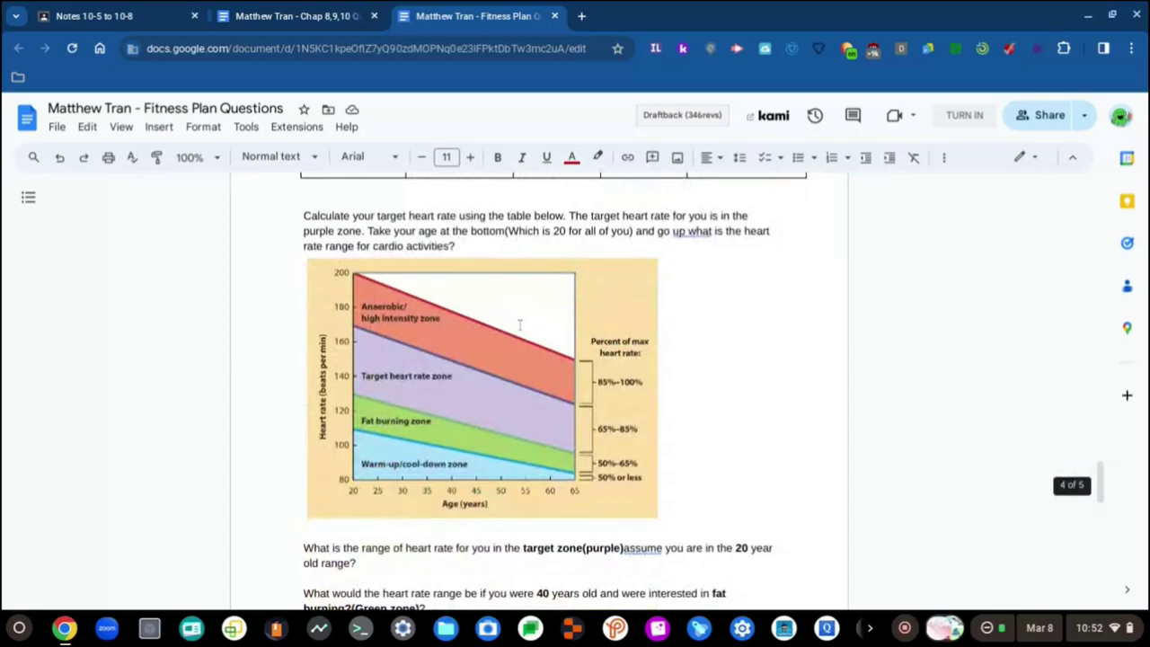
scroll(519, 323, "up", 4)
scroll(519, 323, "down", 6)
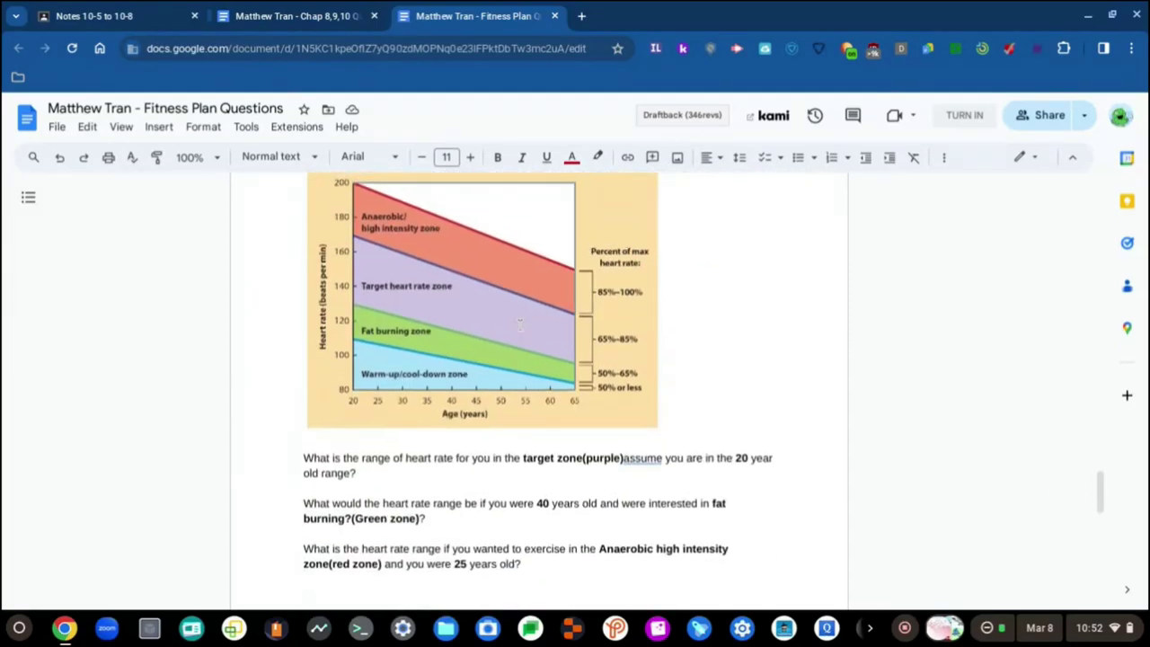
scroll(520, 325, "up", 2)
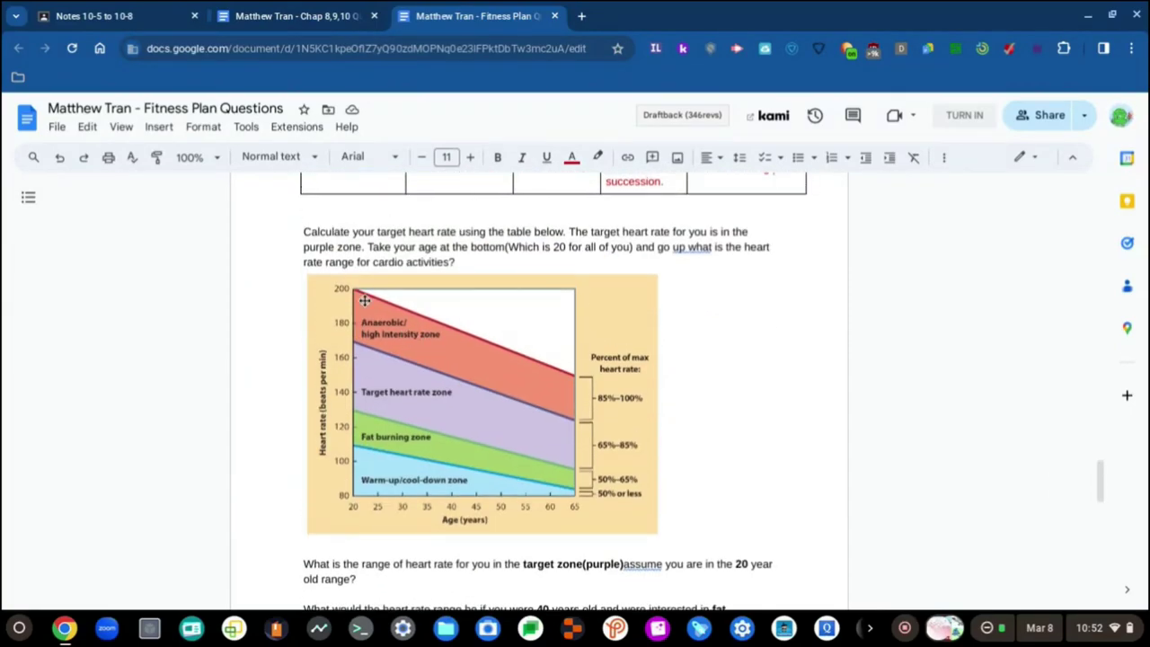
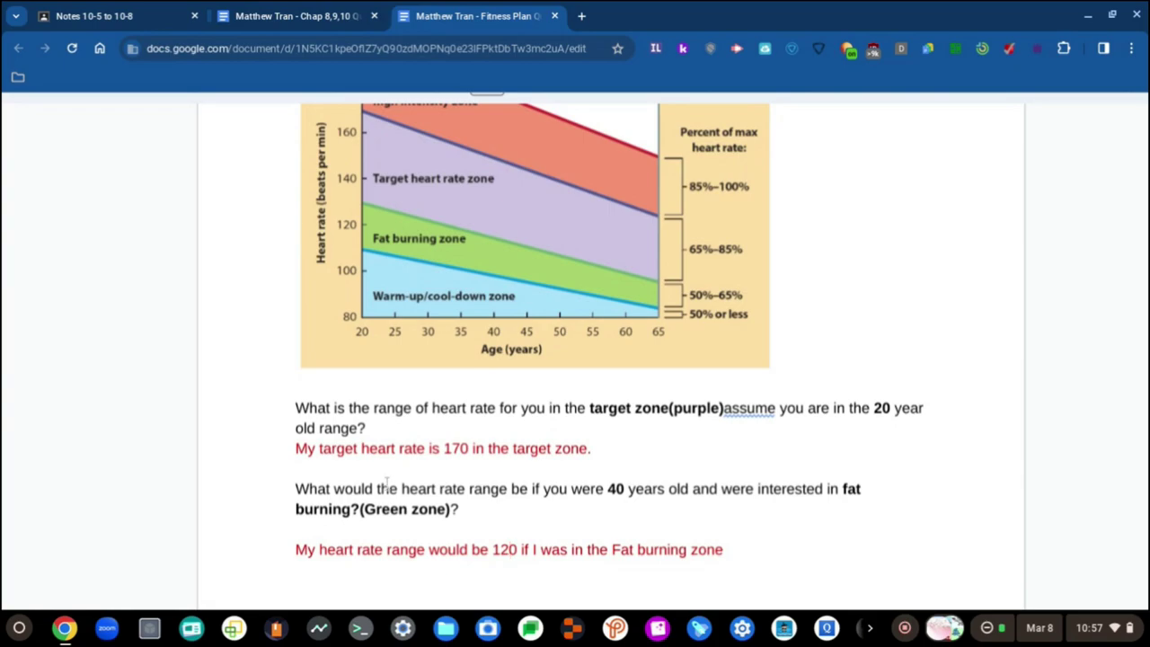
- Try 115 and 109 as the heart rate in the fat burning zone answer for age 40
key("BackSpace")
key("BackSpace")
type("15")
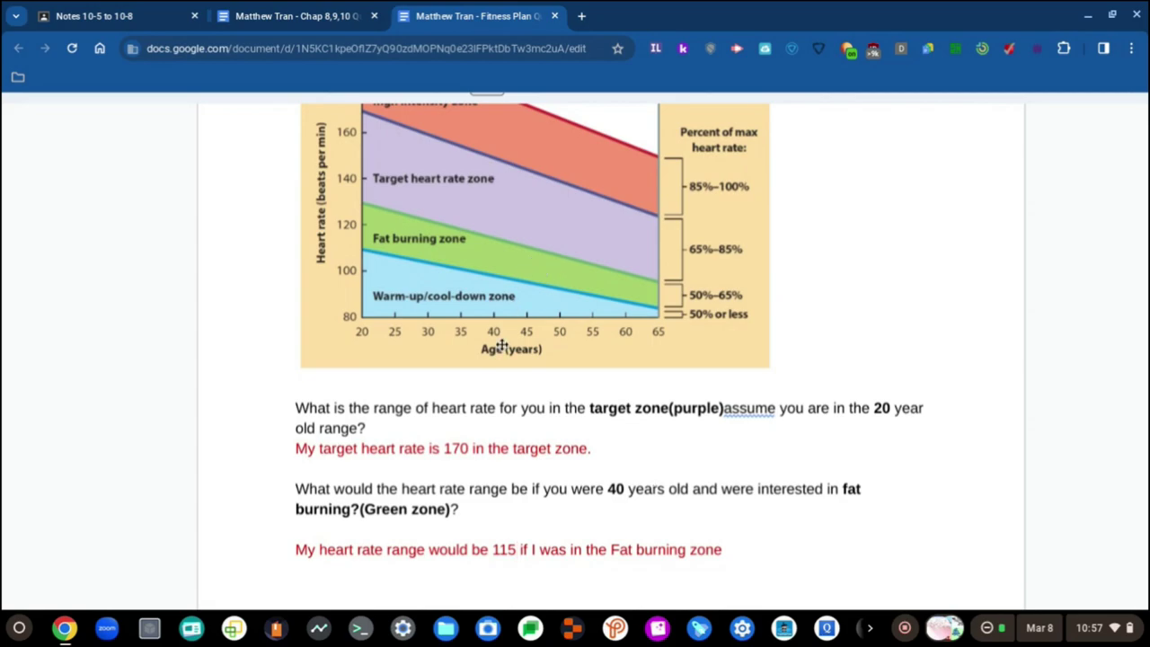
key("BackSpace")
key("BackSpace")
type("09")
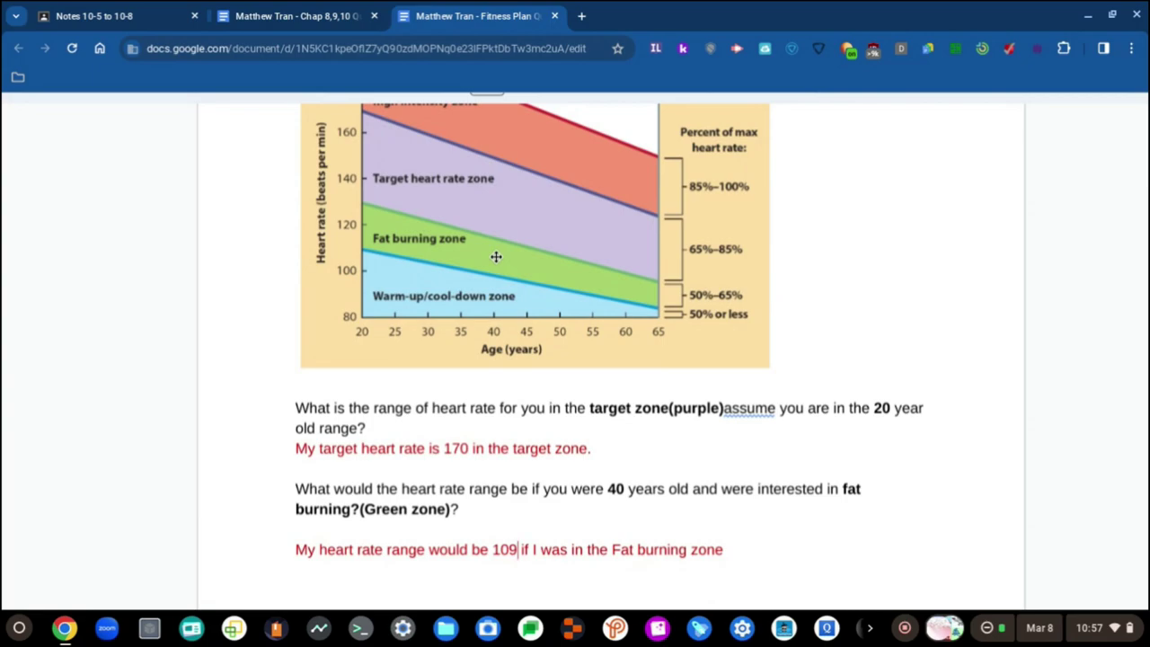
- Set the heart rate in the fat burning zone answer to 113 and end the sentence with a period
scroll(501, 380, "down", 3)
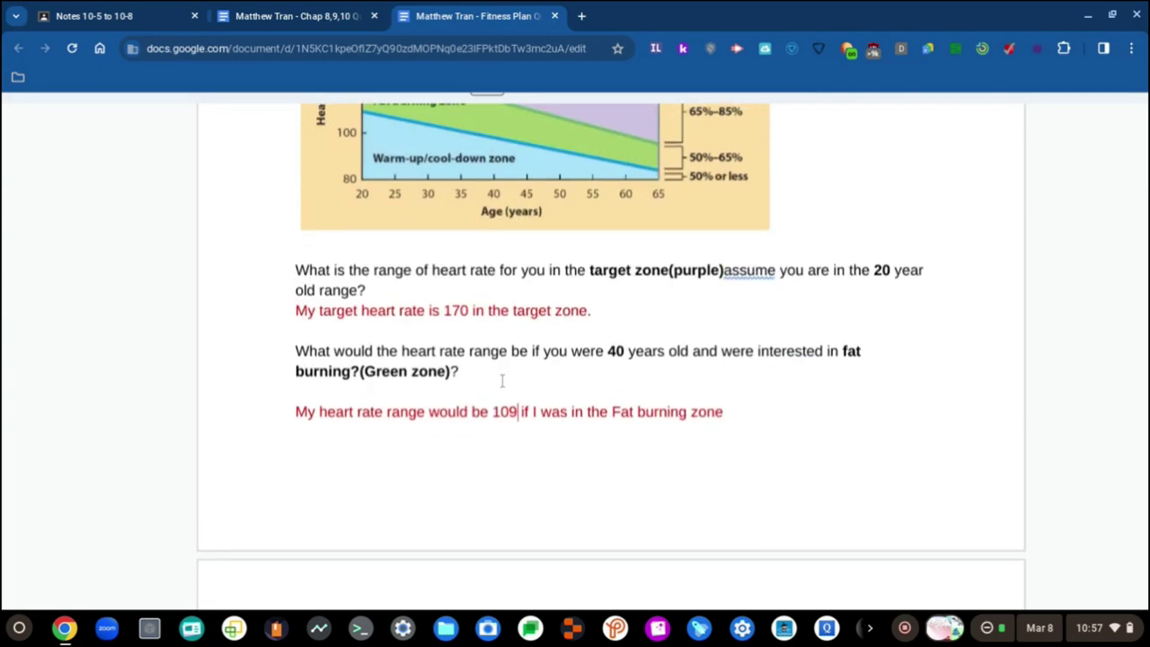
key("BackSpace")
key("BackSpace")
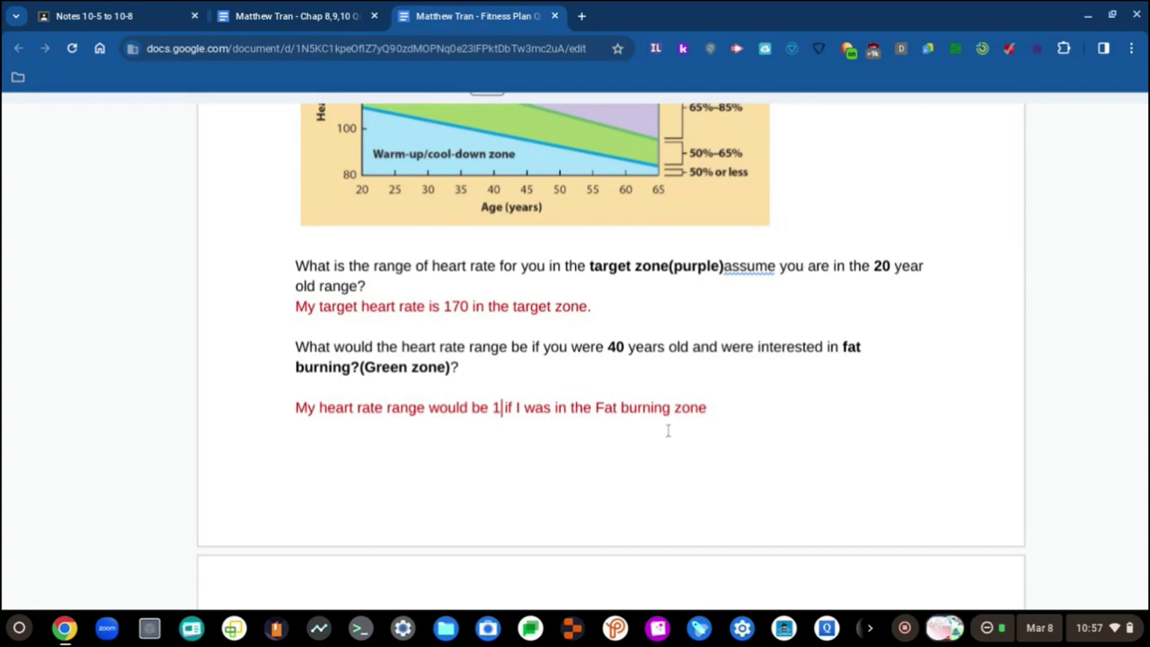
type("13")
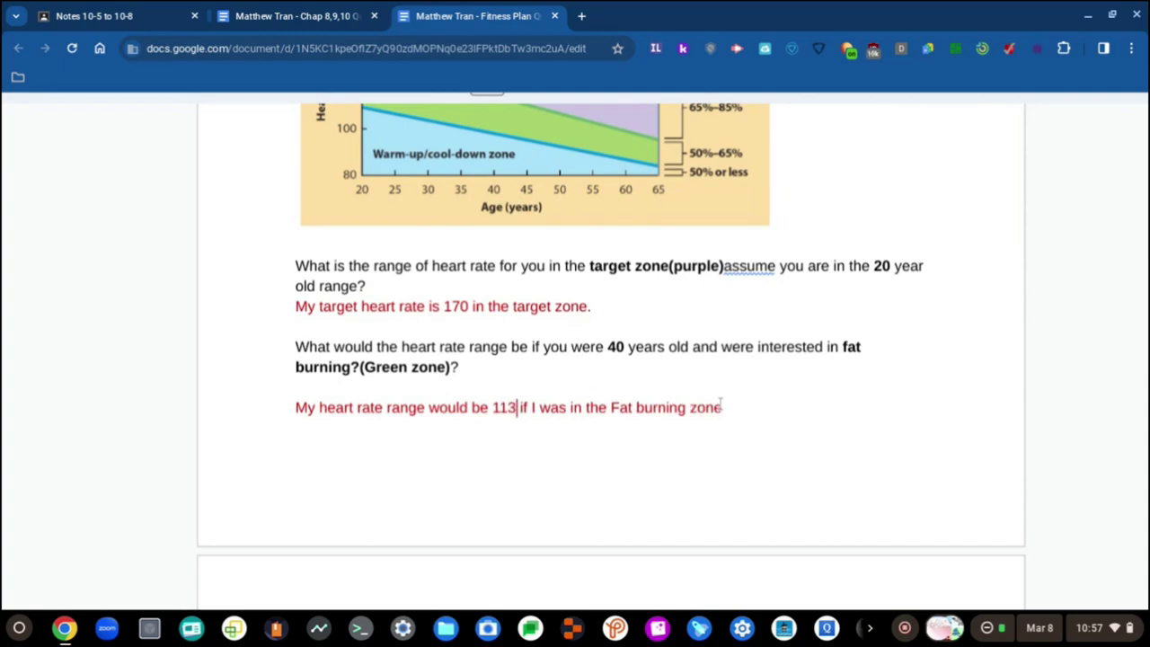
left_click(719, 407)
scroll(572, 406, "down", 1)
scroll(573, 406, "up", 1)
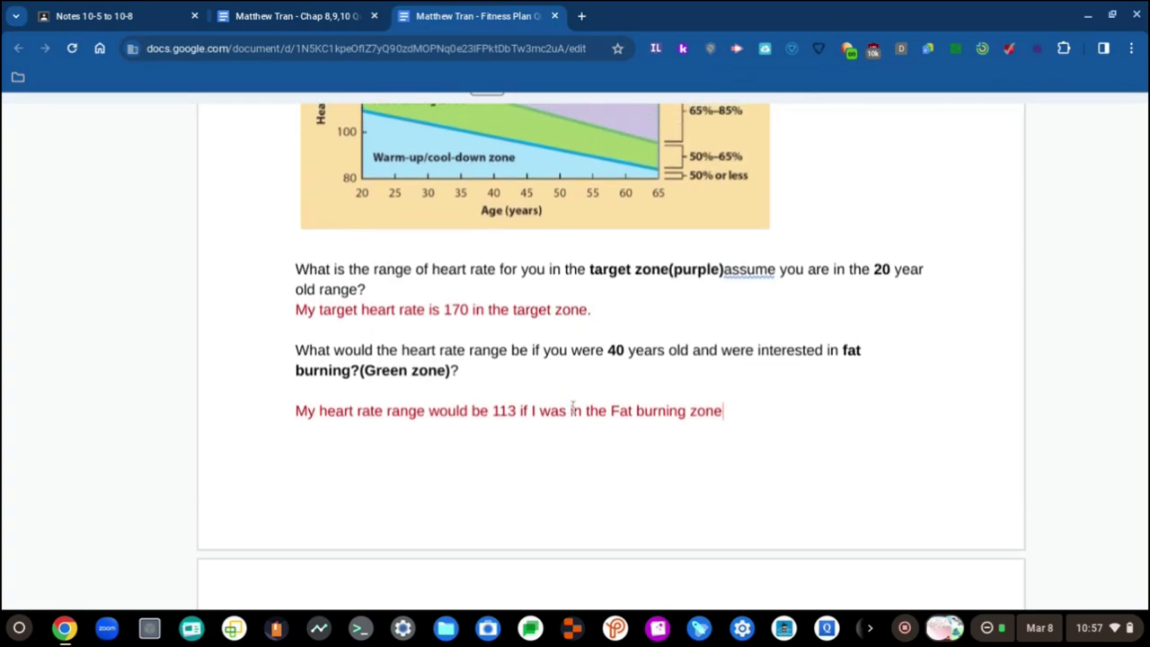
scroll(573, 395, "down", 2)
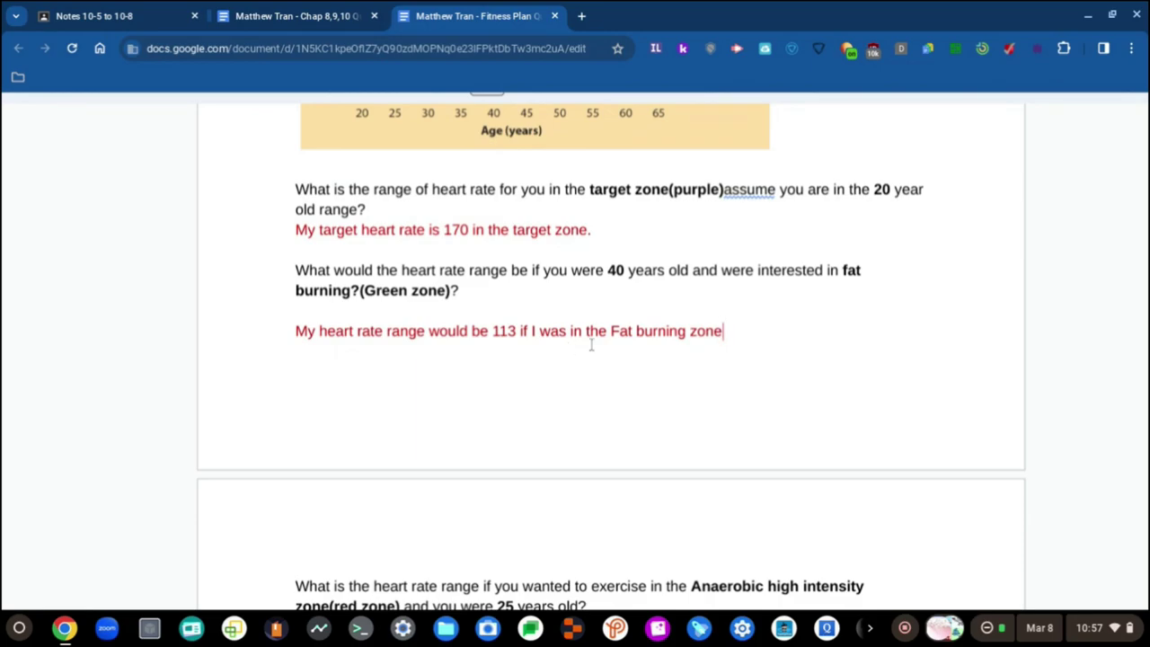
type(".")
- Show the hidden menus and toolbar again and go to the Anaerobic high intensity zone question
scroll(683, 253, "down", 8)
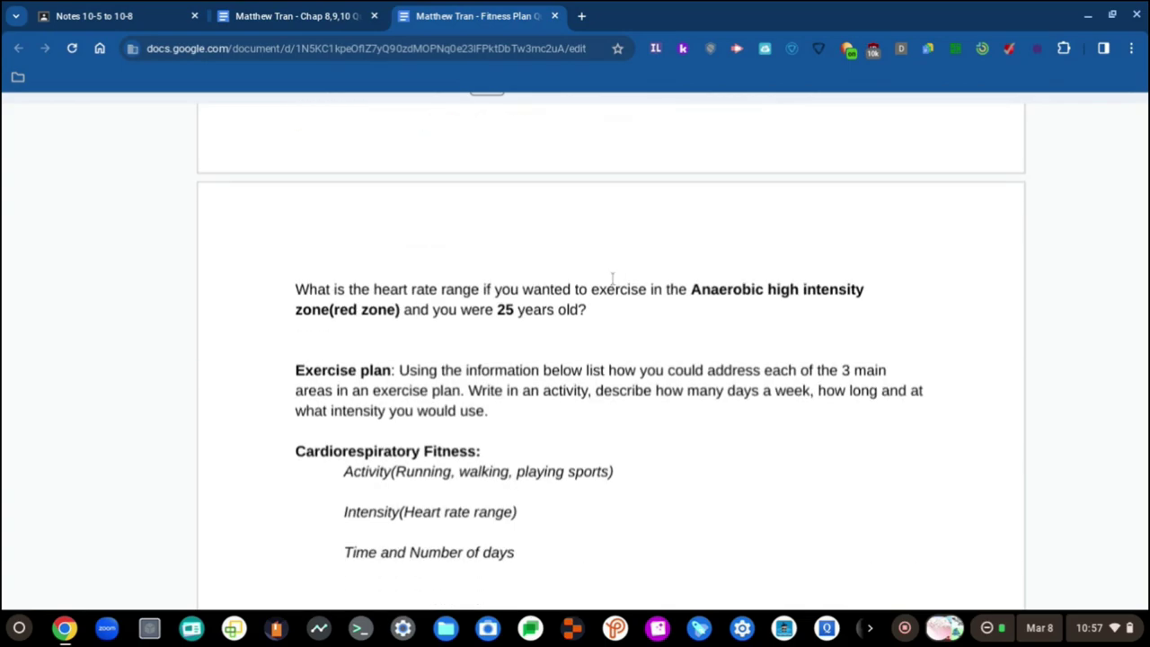
scroll(612, 283, "up", 6)
scroll(612, 280, "down", 5)
key("ctrl+shift+f")
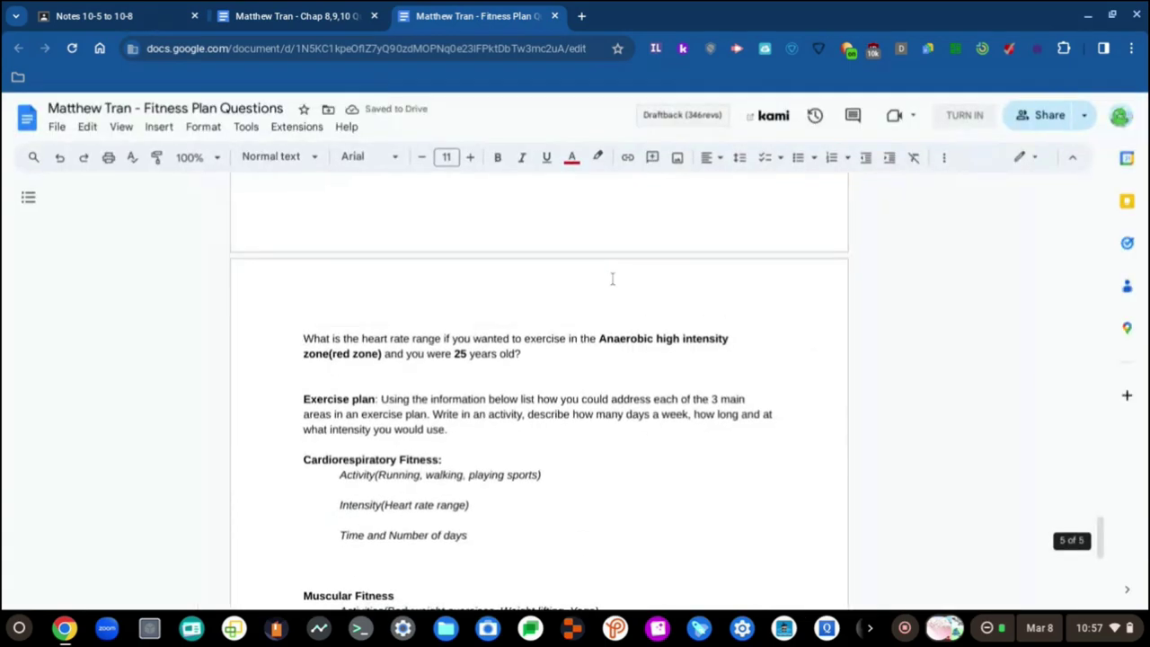
scroll(559, 369, "down", 3)
scroll(559, 369, "up", 5)
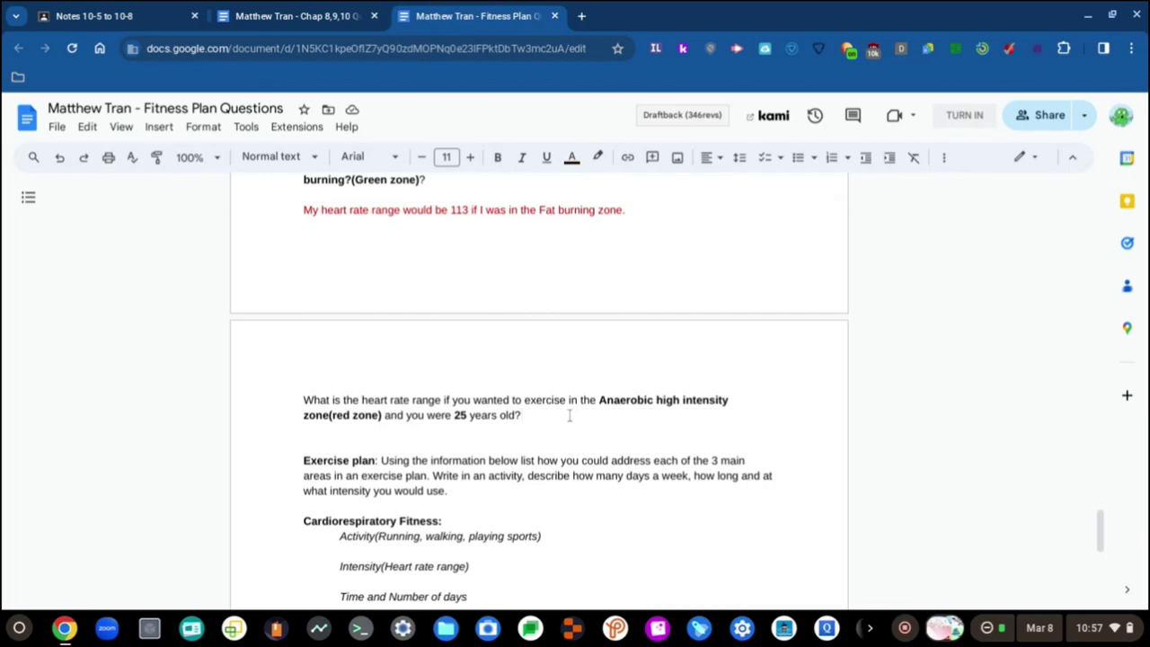
- Add an answer line below the Anaerobic high intensity zone question and set its text color to red
scroll(569, 415, "down", 1)
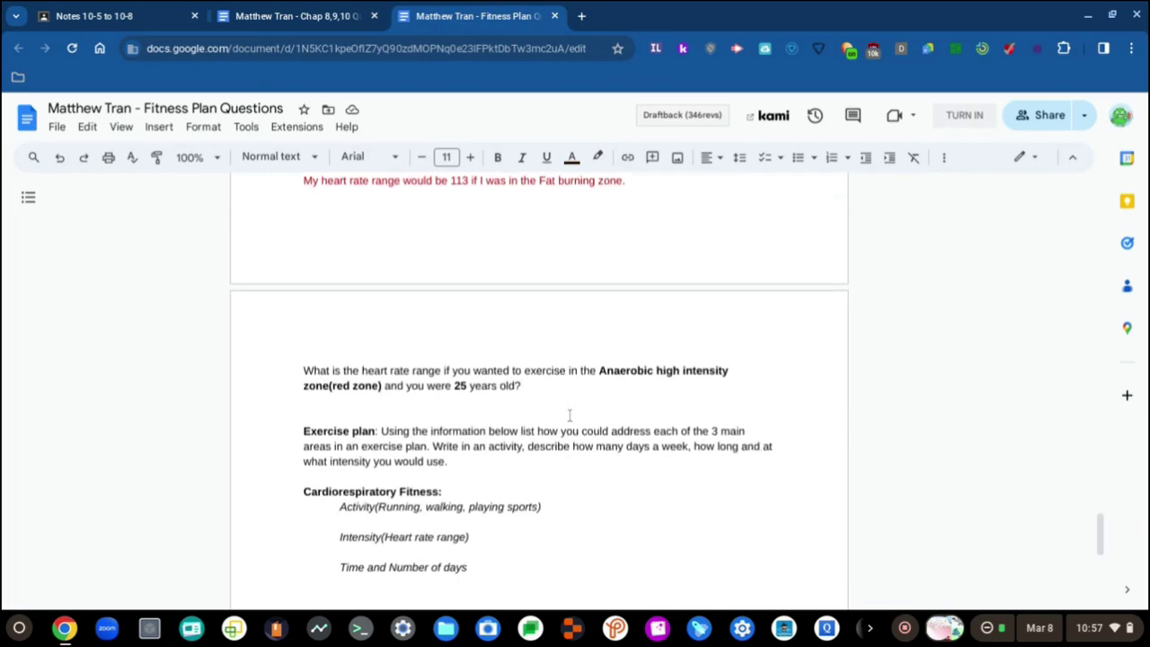
scroll(569, 415, "up", 2)
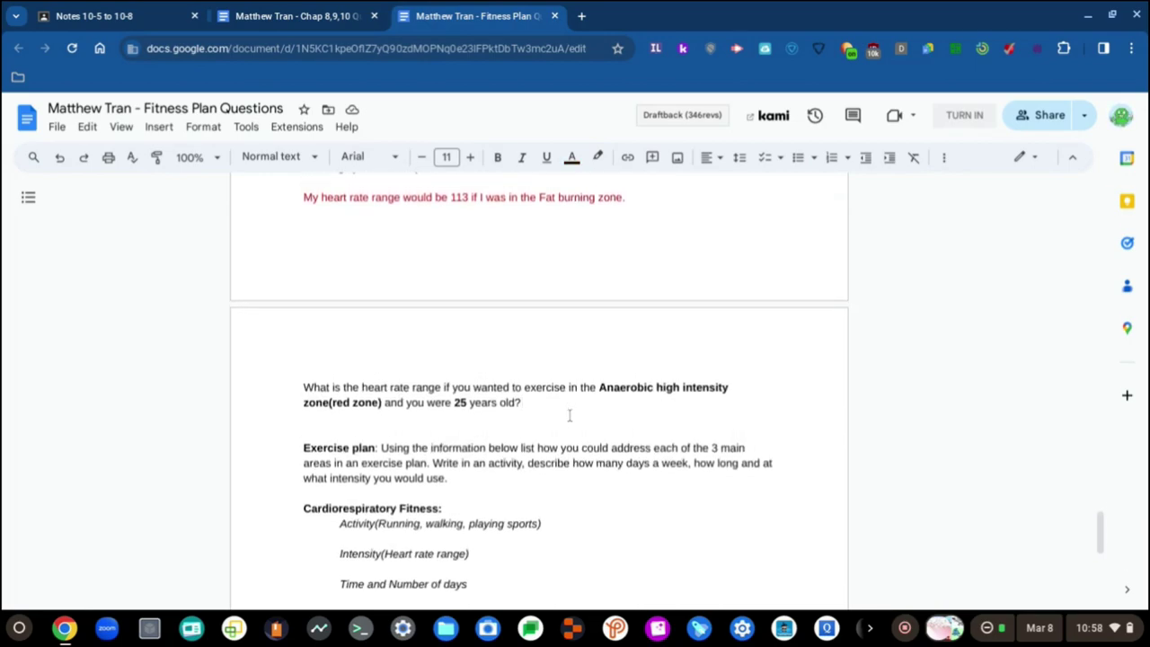
scroll(569, 415, "down", 1)
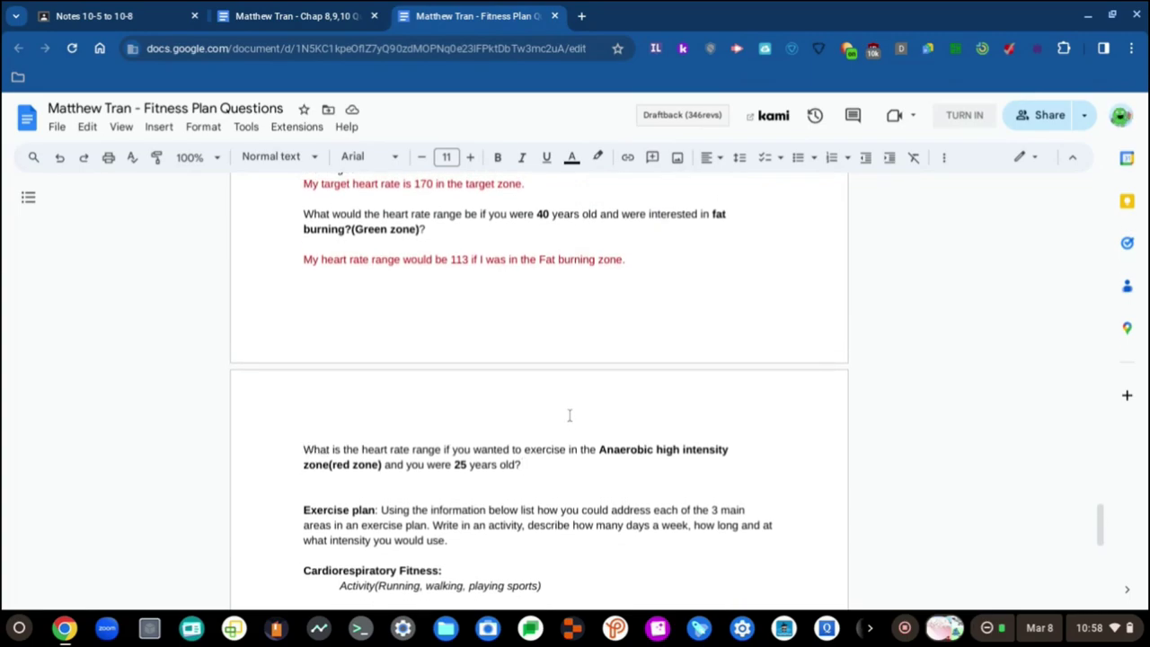
key("Return")
left_click(571, 158)
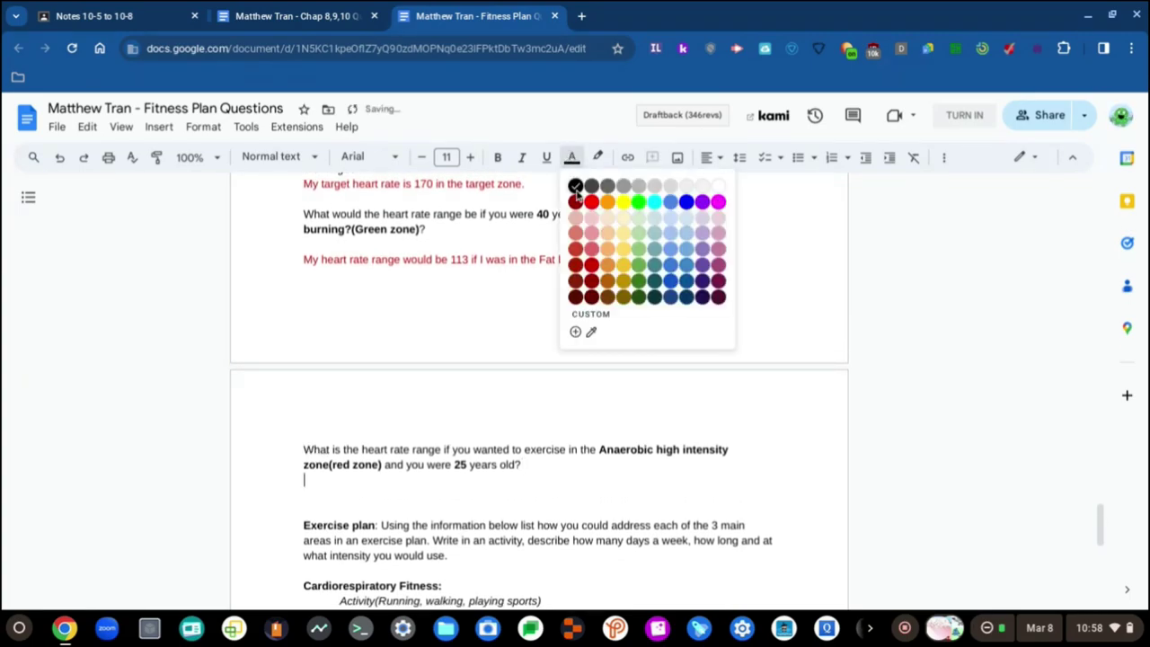
left_click(575, 188)
- Examine the heart rate chart and the exercise plan questions that remain to answer
scroll(517, 425, "up", 6)
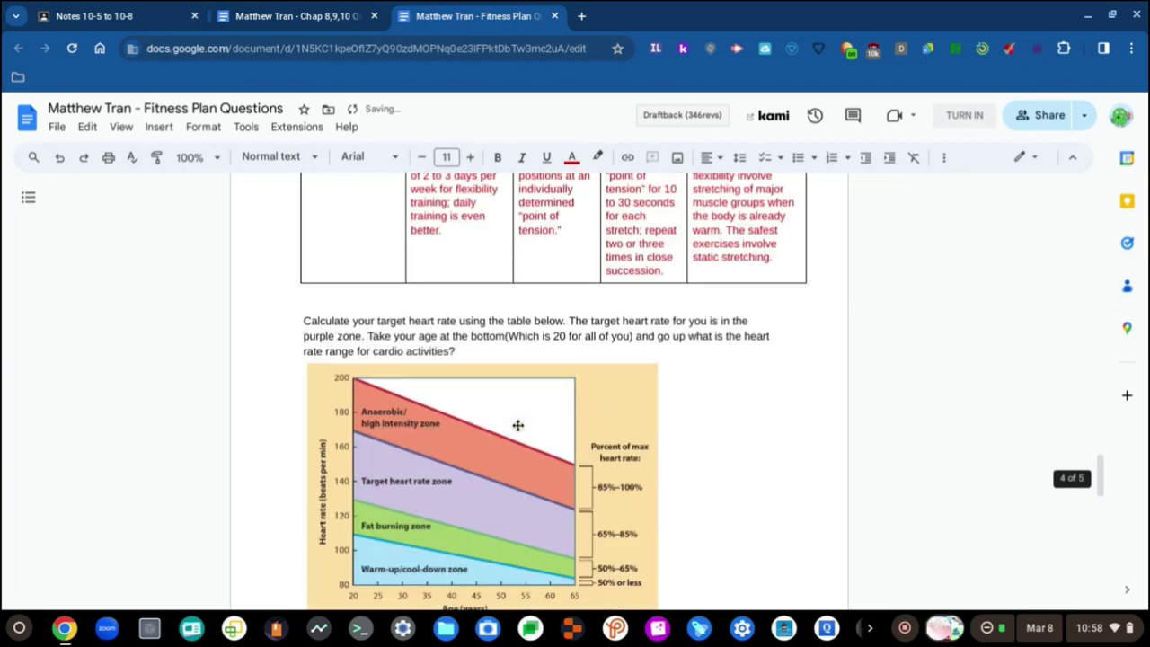
scroll(518, 424, "up", 1)
left_click(521, 417)
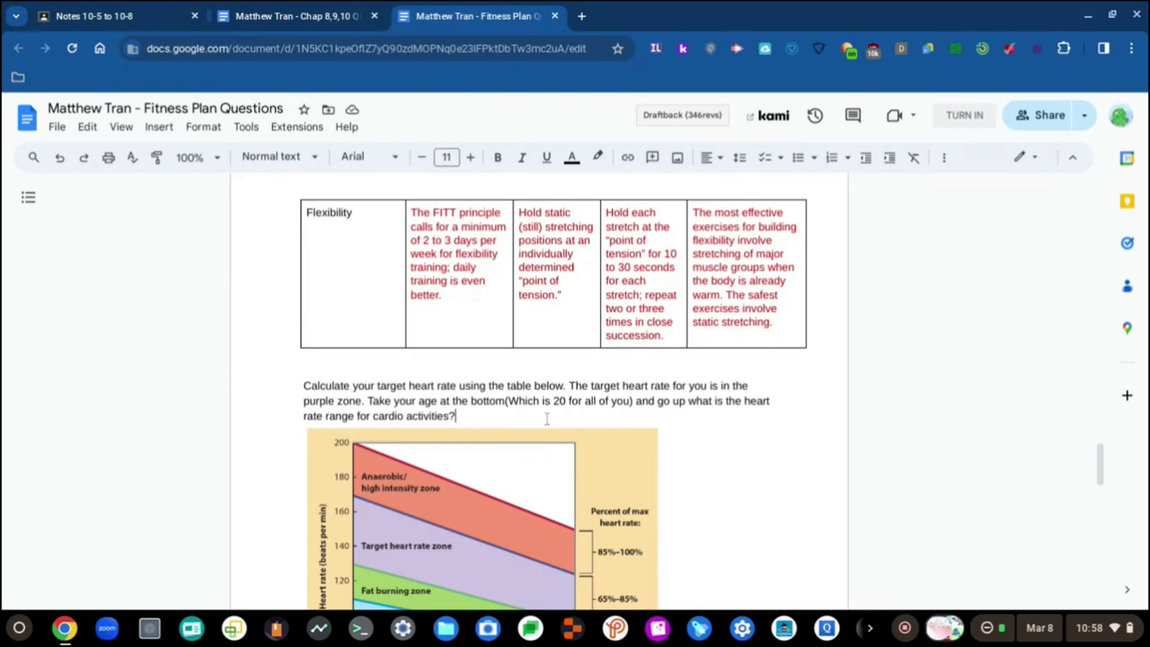
scroll(546, 418, "down", 3)
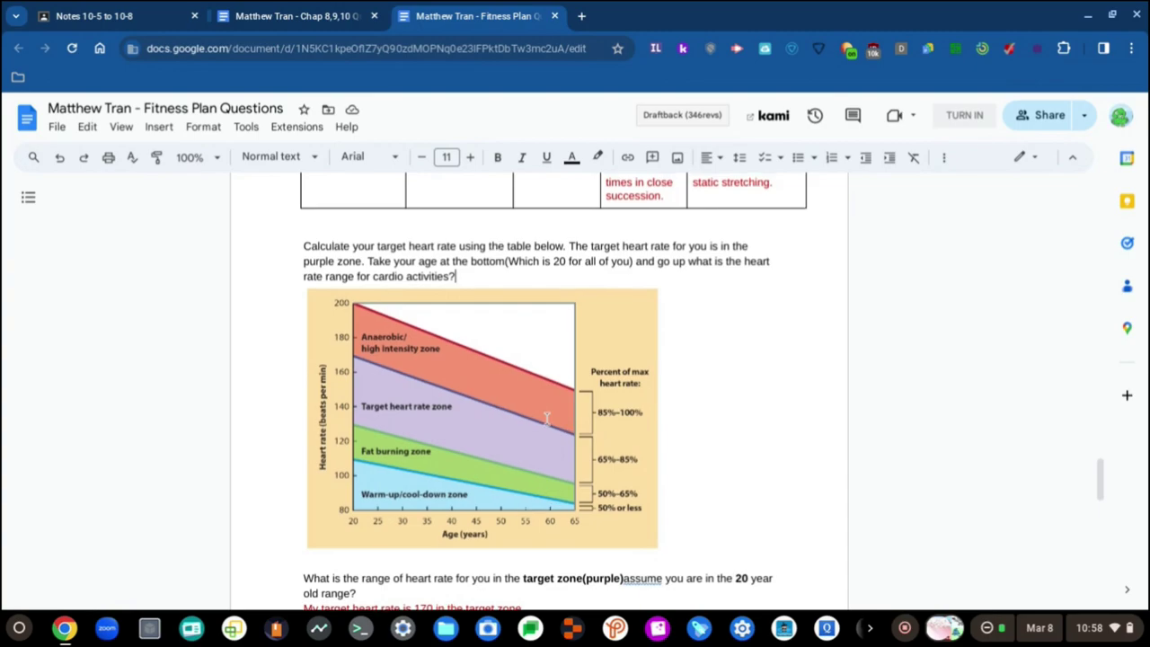
scroll(546, 417, "down", 1)
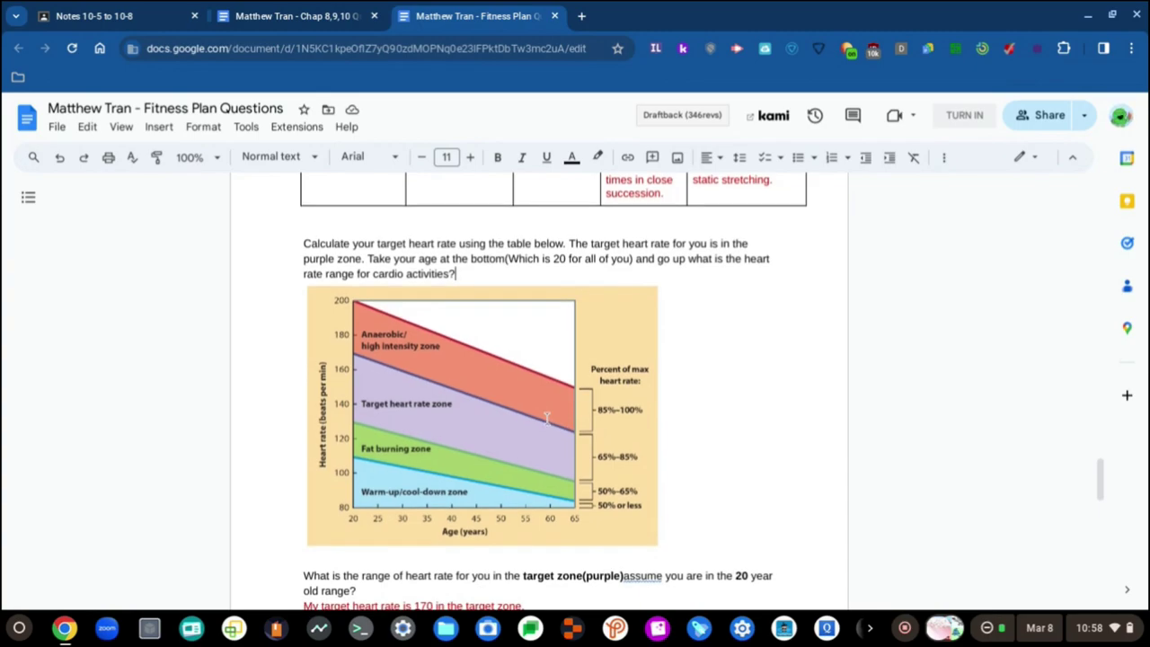
scroll(546, 417, "down", 10)
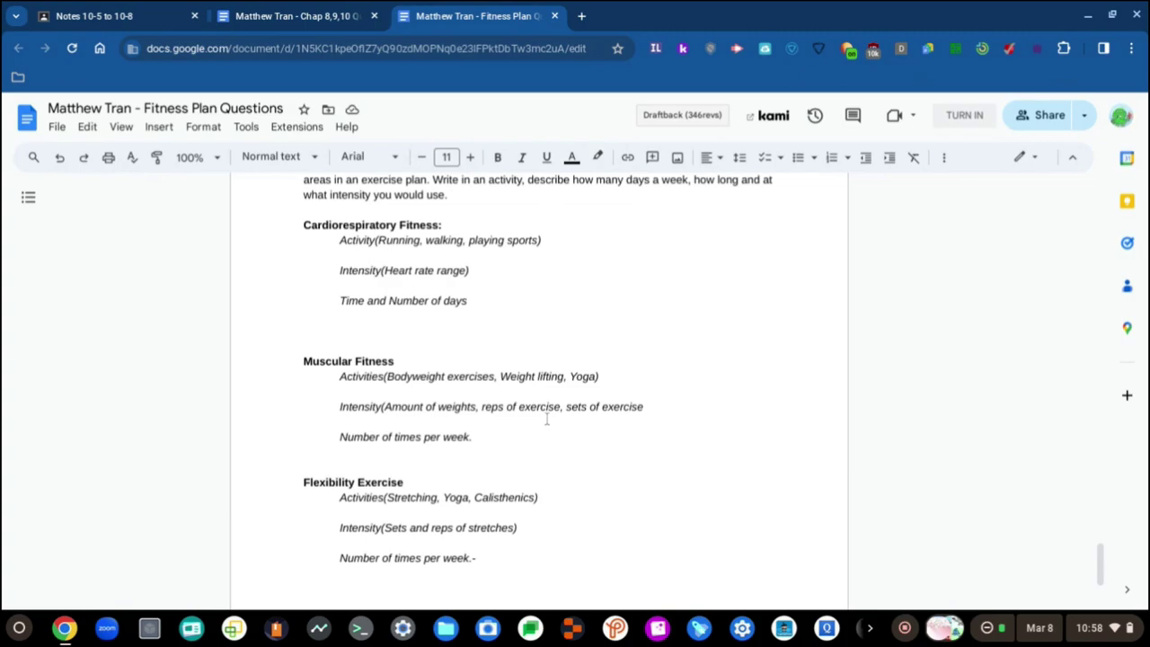
scroll(546, 417, "up", 4)
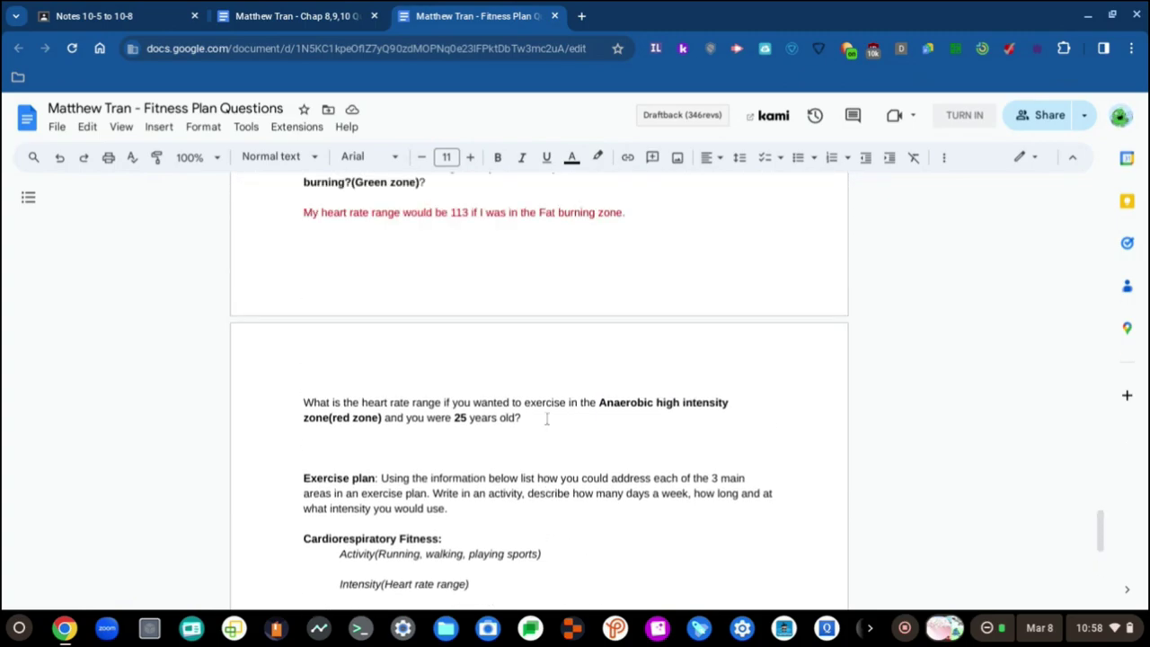
scroll(546, 418, "up", 5)
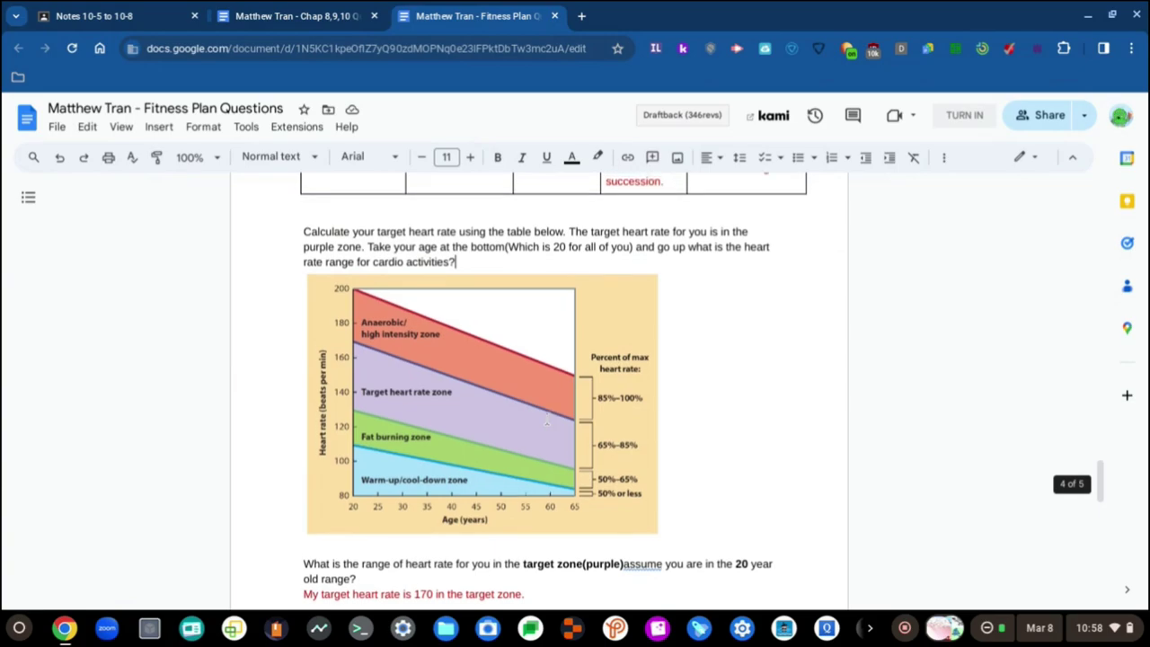
scroll(546, 417, "down", 1)
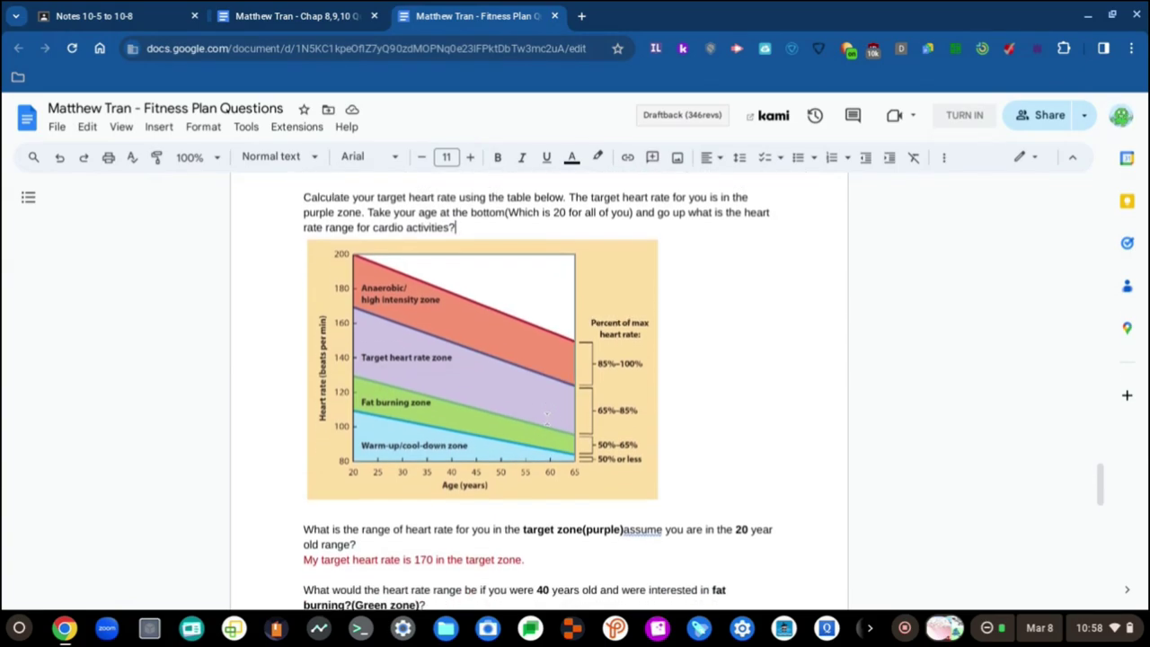
scroll(546, 418, "down", 6)
scroll(539, 339, "up", 3)
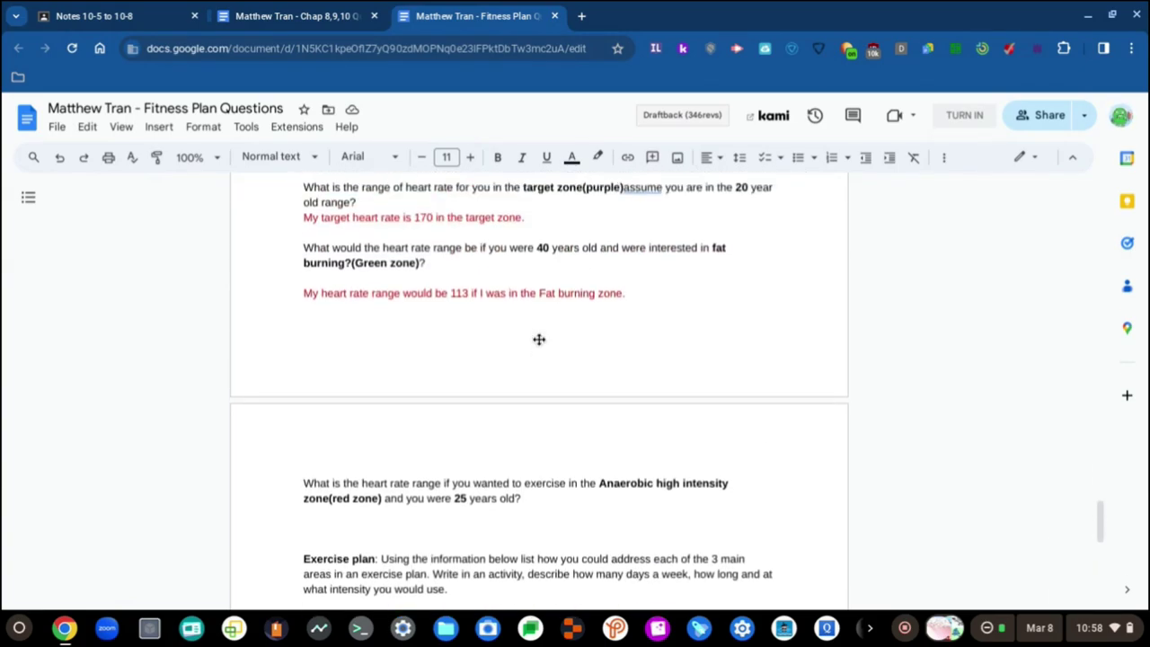
- Examine the heart rate chart's Anaerobic high intensity zone at age 25 for the red zone question
left_click(548, 519)
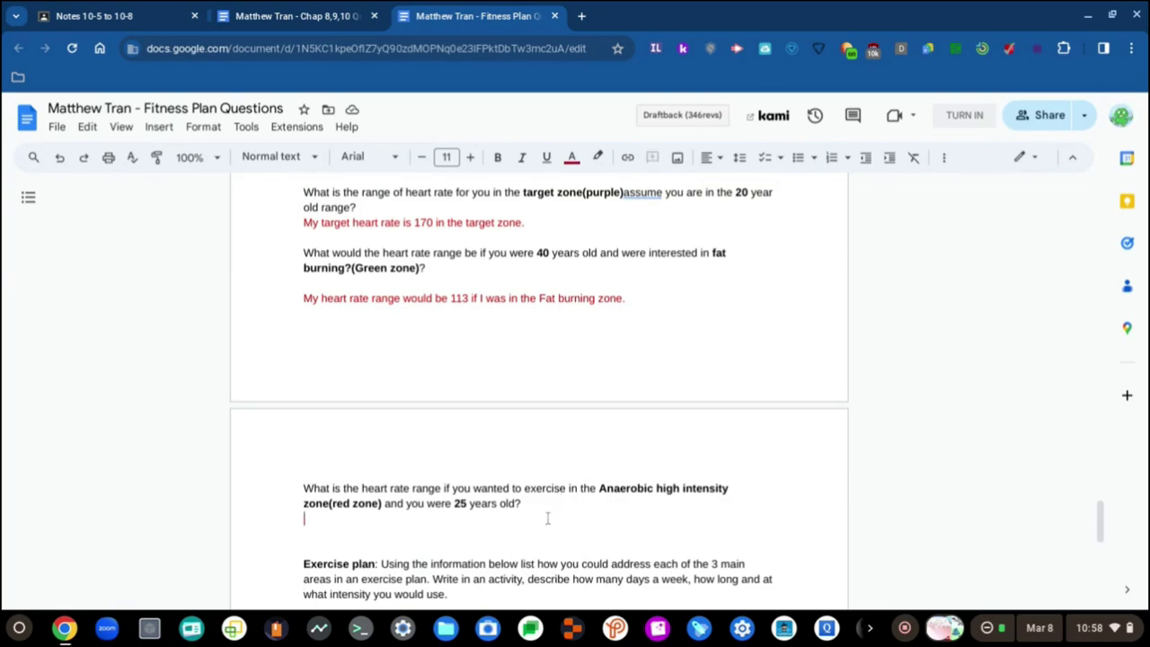
scroll(505, 516, "down", 1)
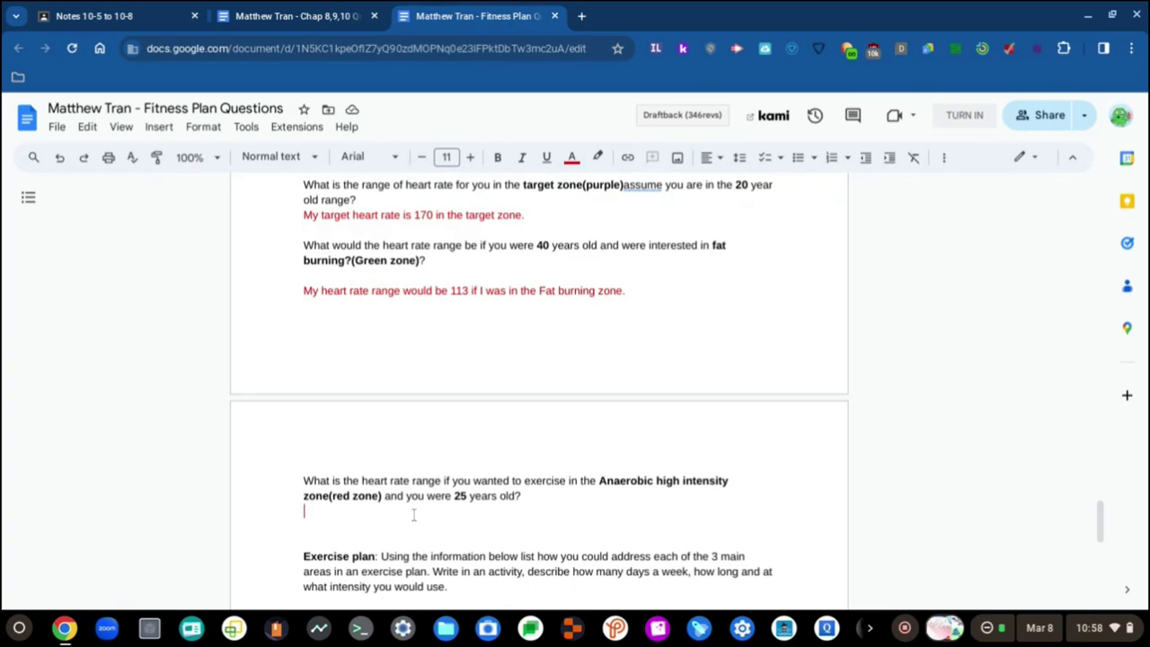
scroll(413, 514, "up", 5)
scroll(440, 321, "down", 1)
scroll(439, 321, "down", 1)
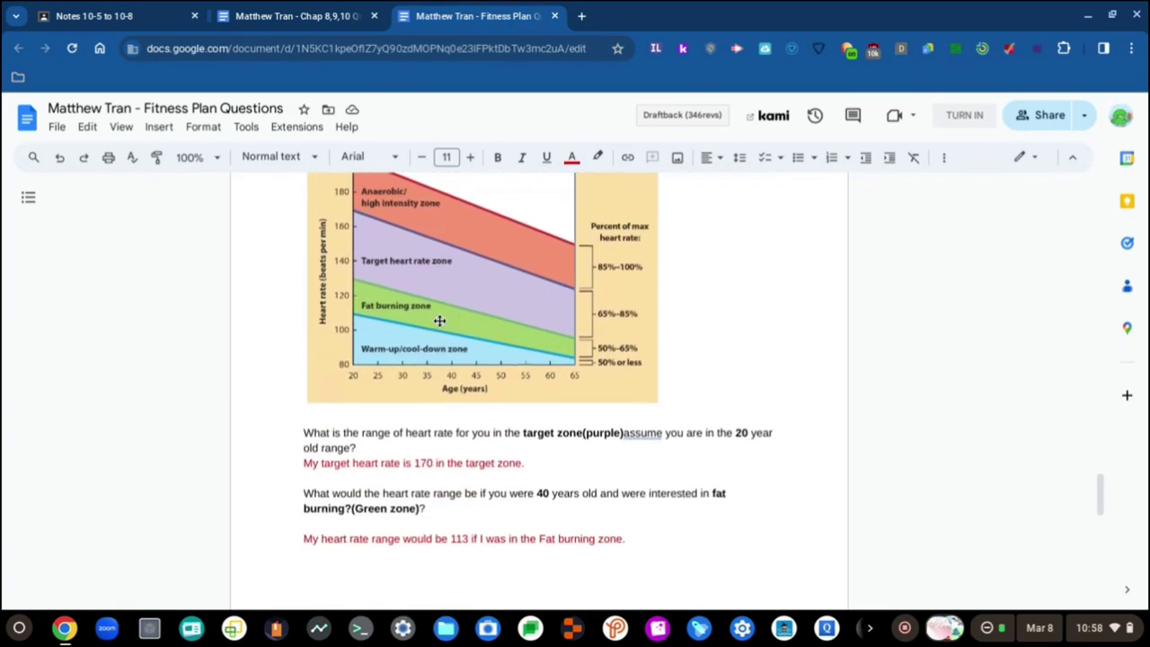
scroll(439, 320, "down", 1)
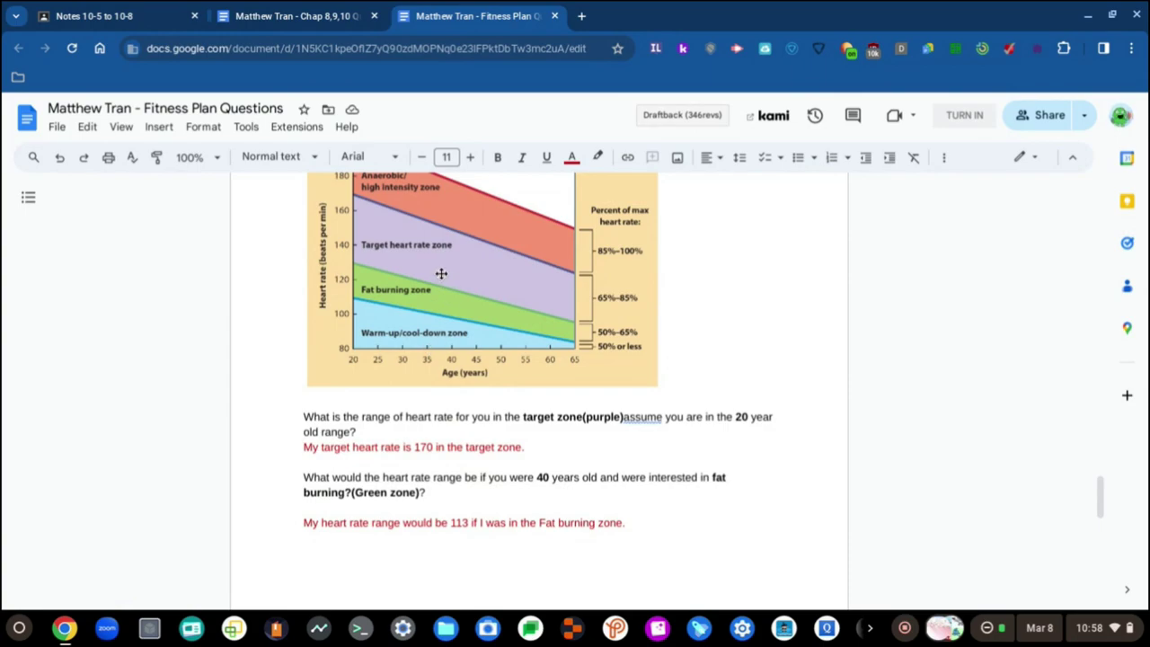
scroll(441, 273, "up", 3)
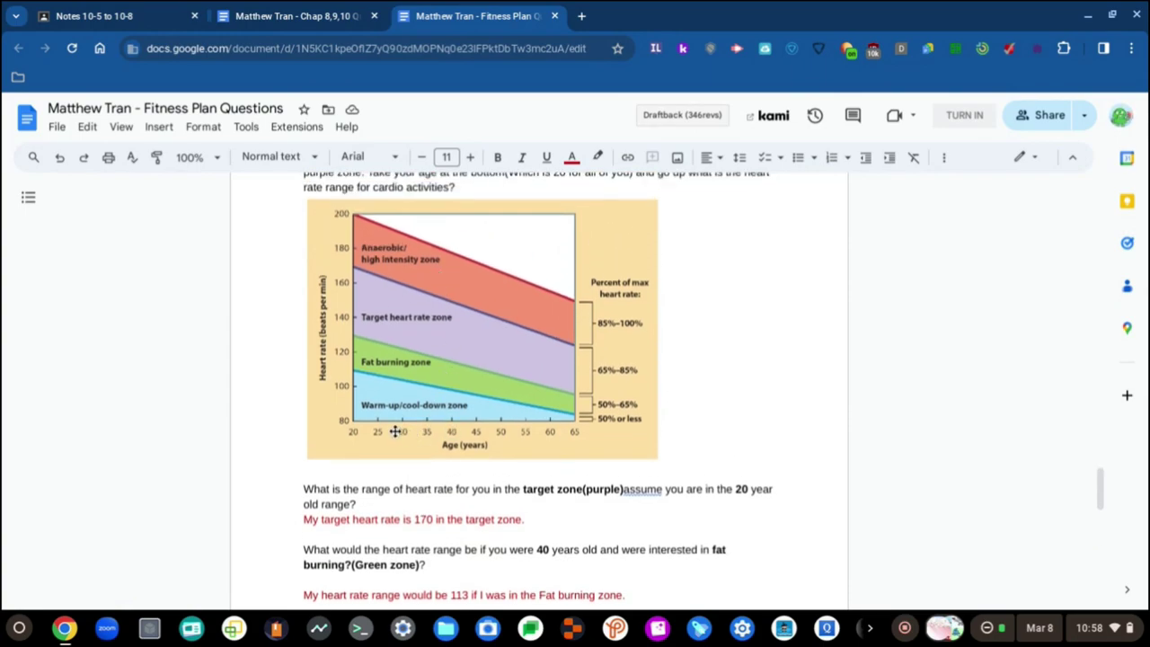
scroll(368, 429, "down", 5)
scroll(368, 429, "up", 5)
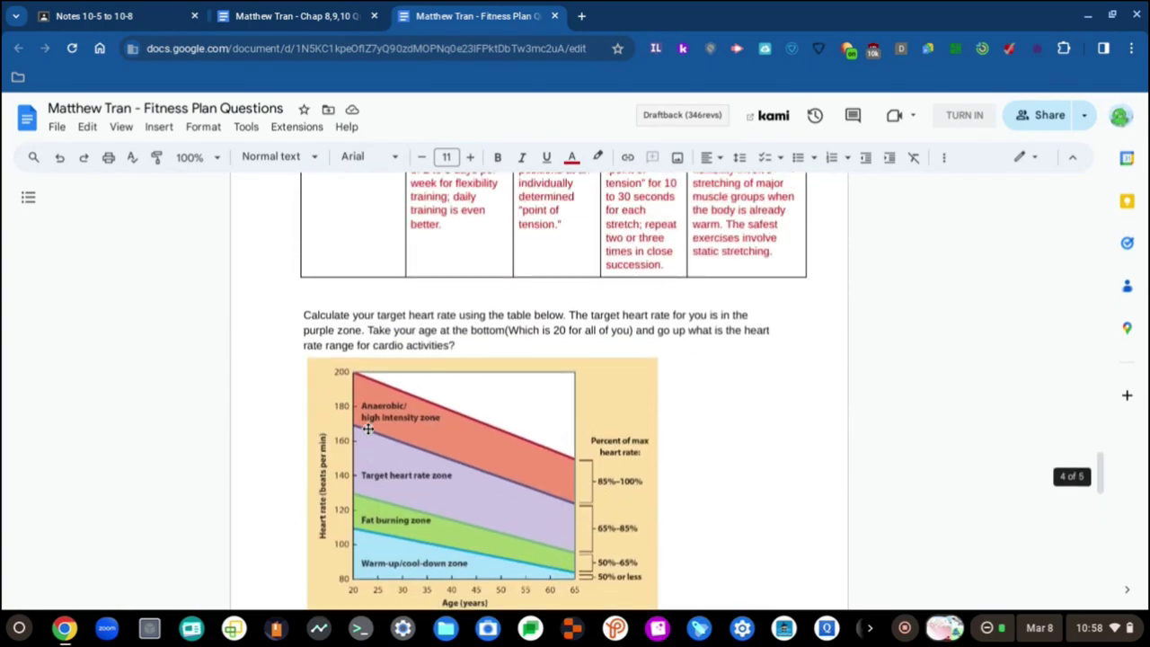
scroll(373, 458, "down", 1)
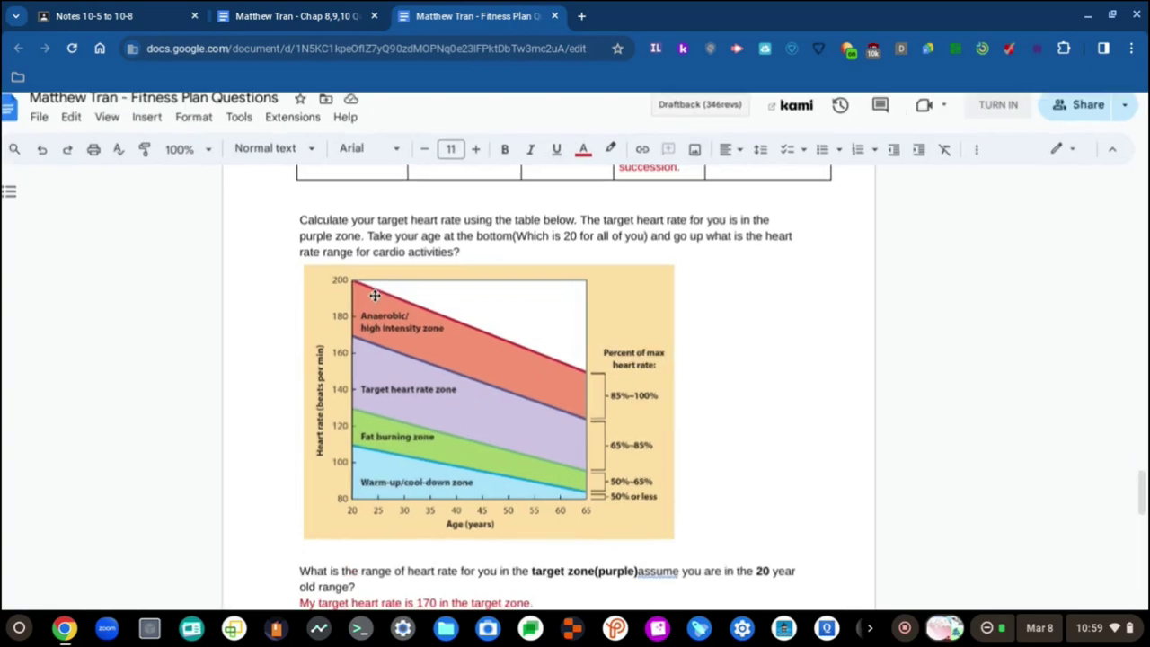
scroll(376, 293, "up", 5)
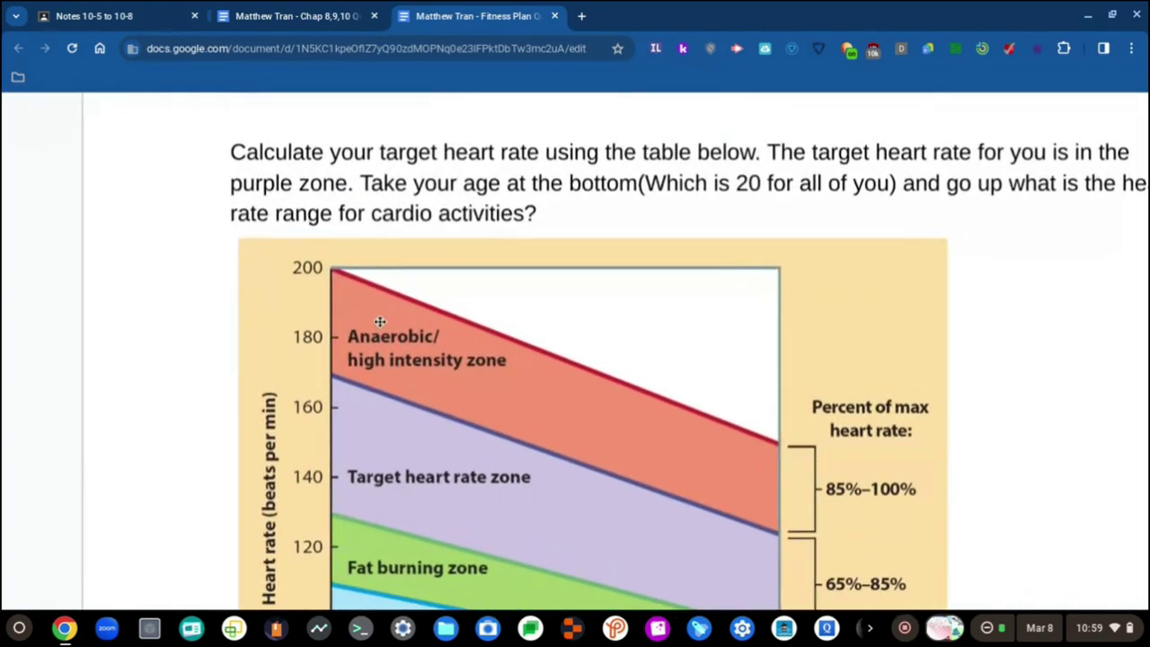
scroll(378, 286, "down", 5)
scroll(413, 304, "down", 10)
scroll(412, 303, "up", 3)
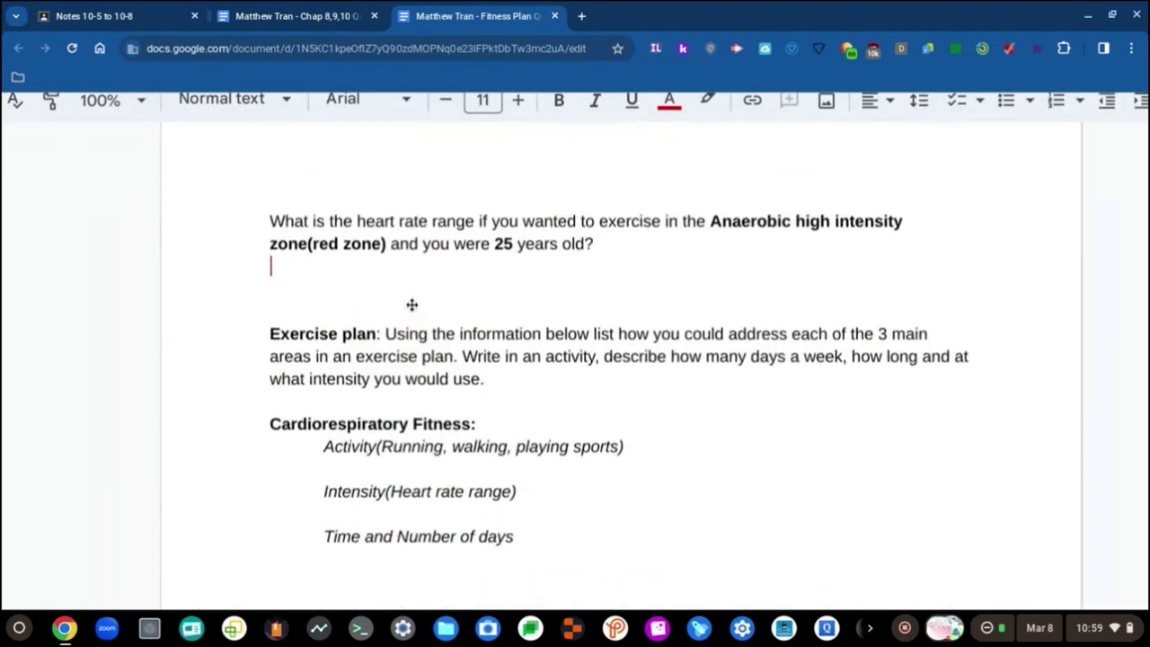
scroll(411, 303, "down", 5)
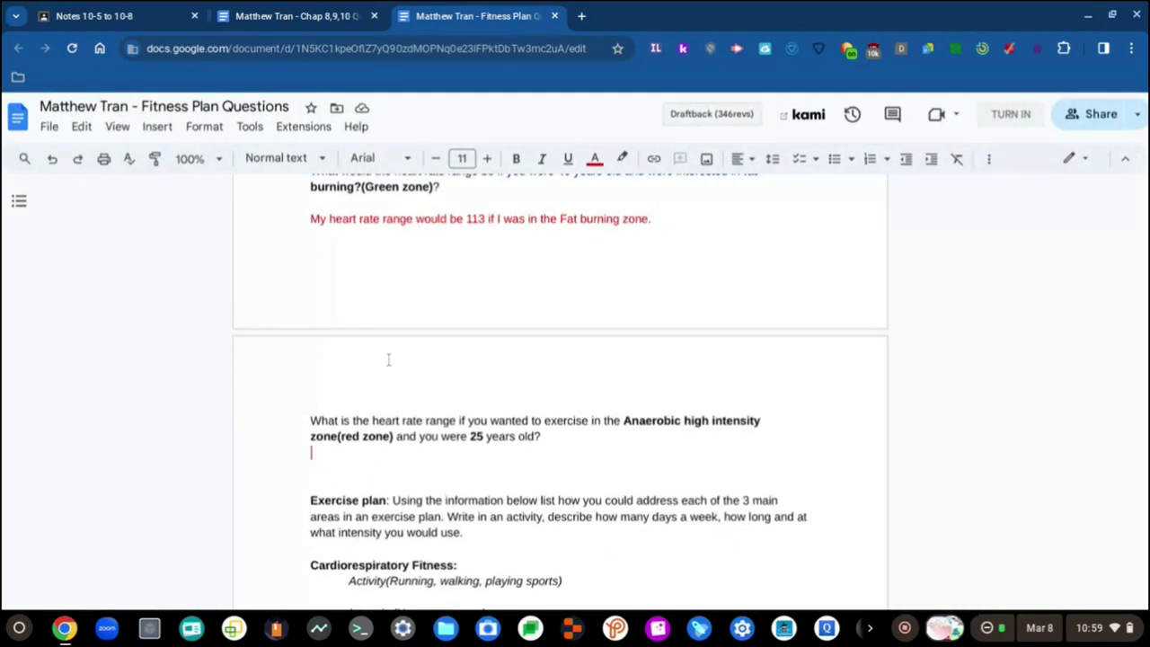
- Begin the Anaerobic high intensity zone answer with "My heart rate range would probably be 195 if I were to exercise in"
type("My")
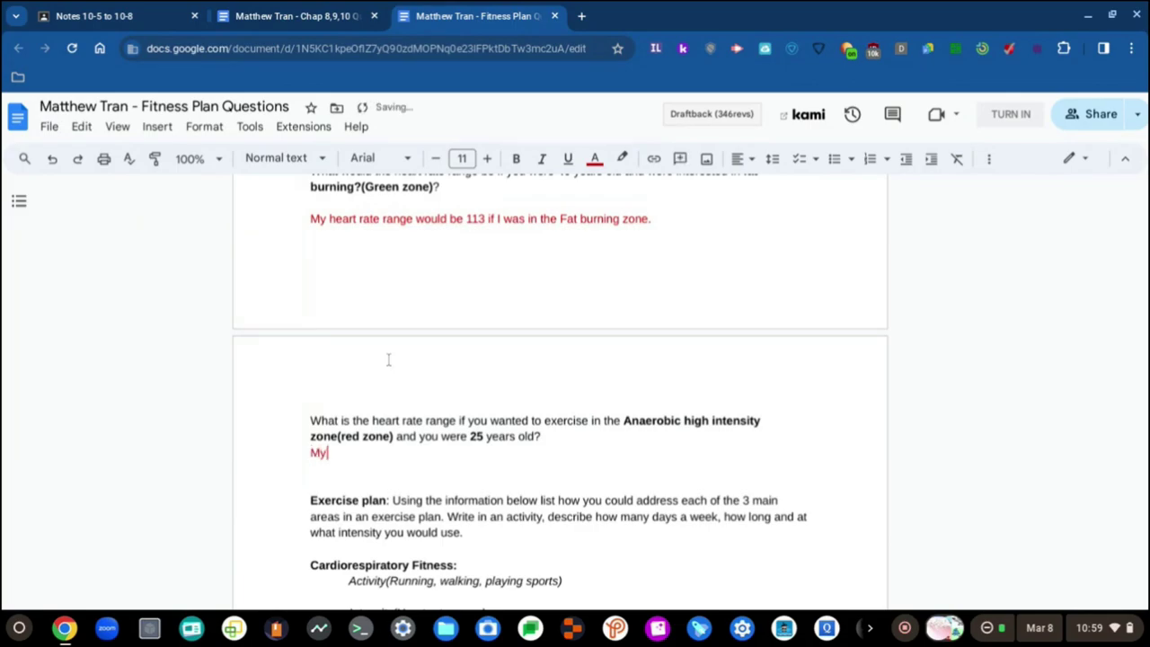
type(" heart")
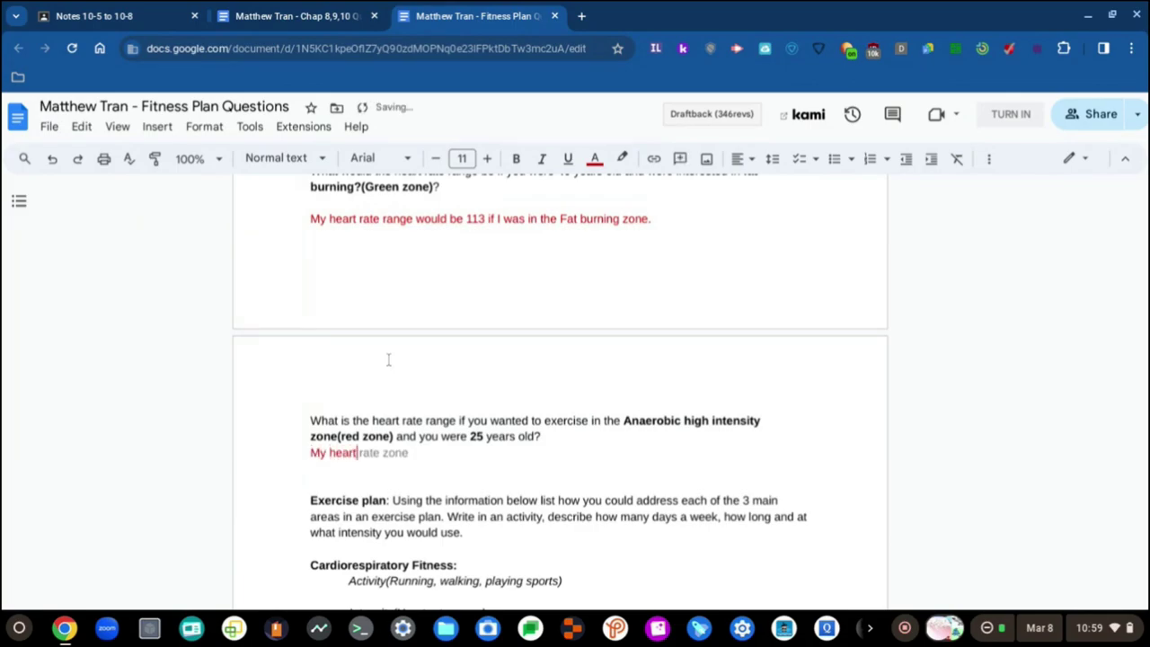
type(" rate range would")
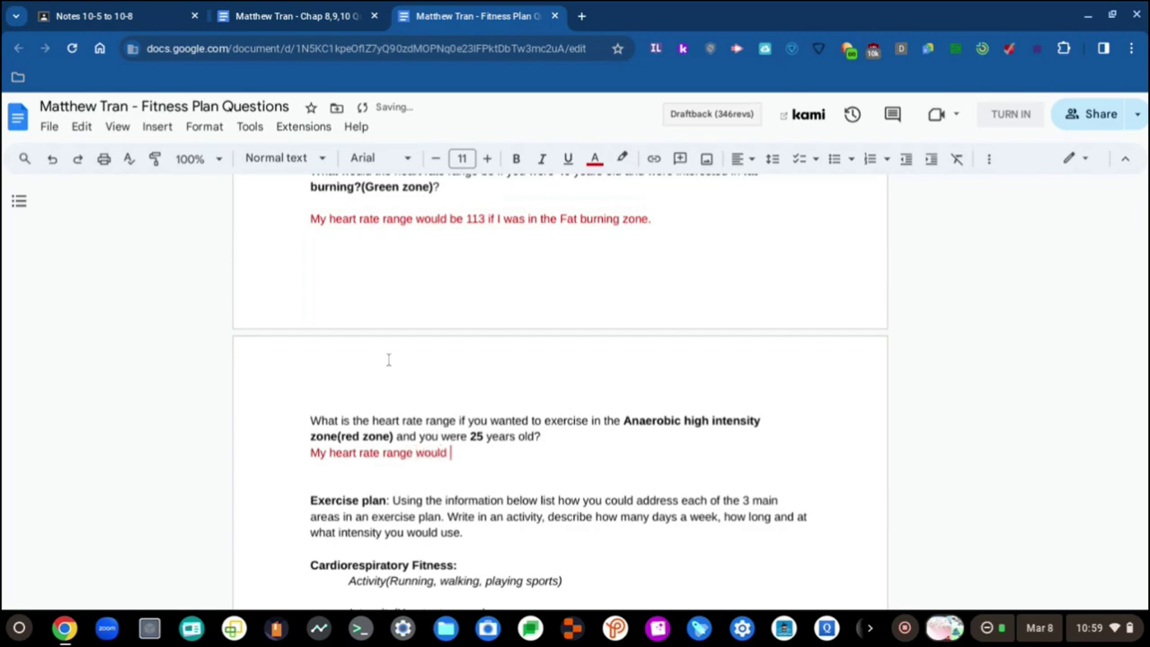
type(" probably be 195 ")
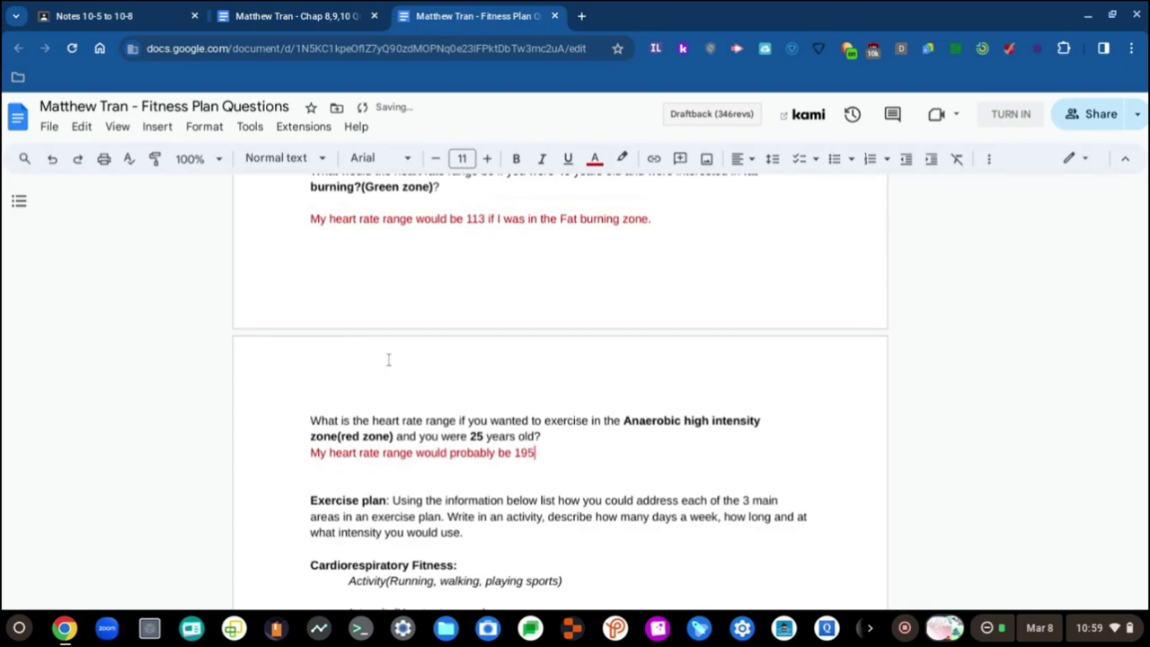
type("if I were to exercise in")
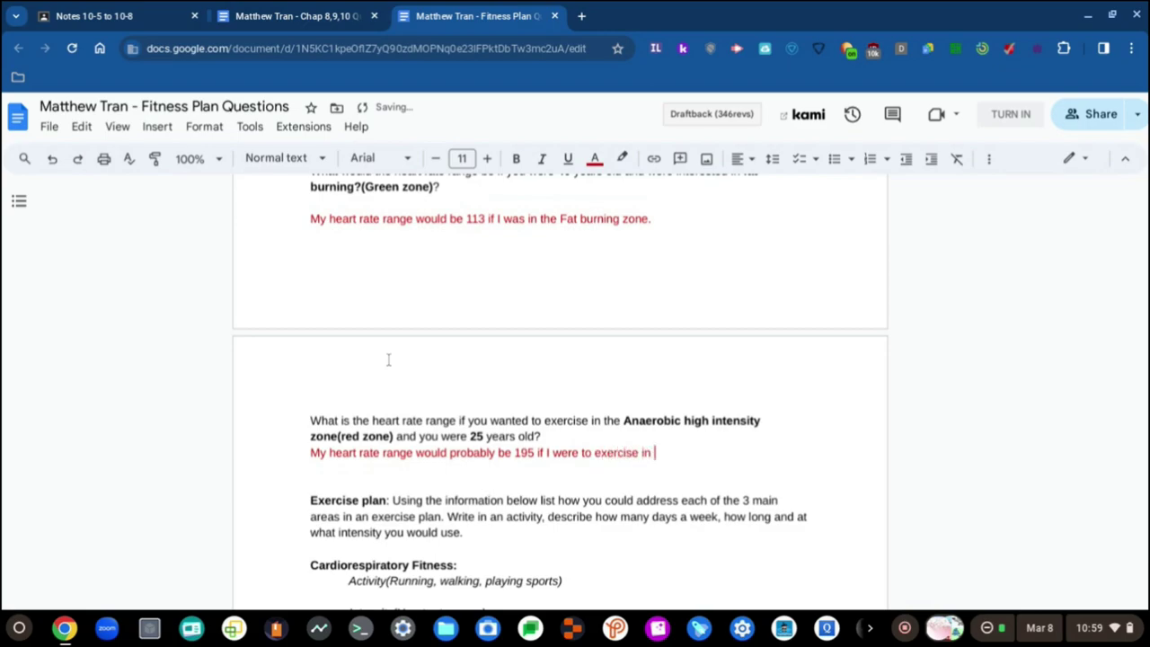
- Finish the red zone answer sentence with "the Anaerobic high intensity zone."
type(" the An")
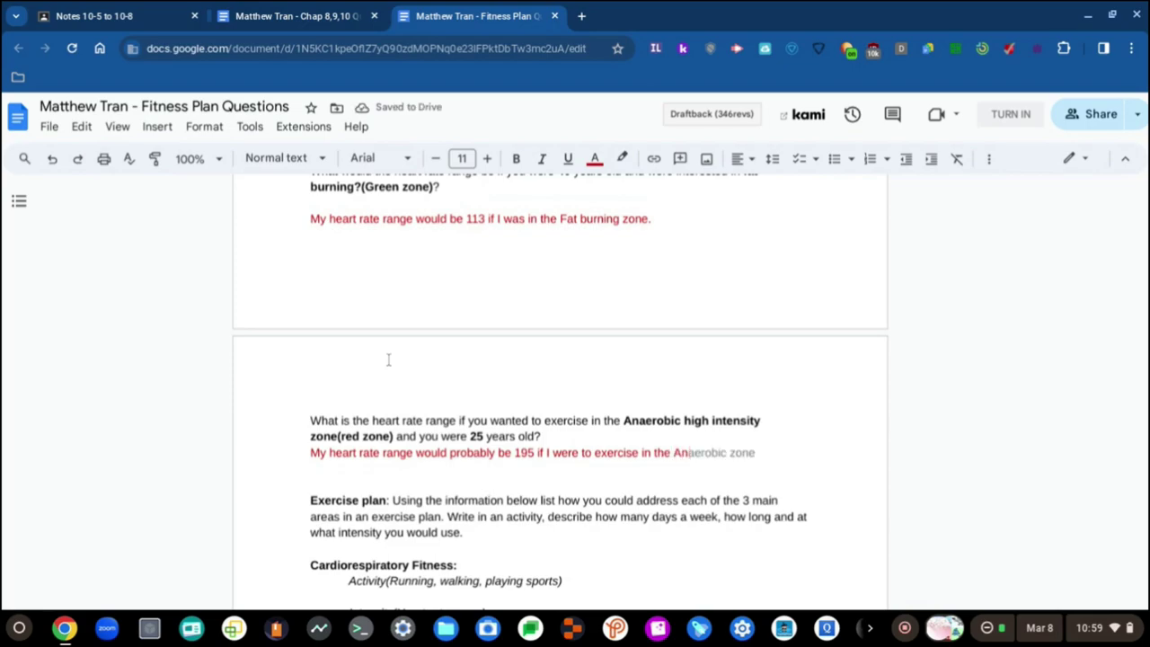
key("Tab")
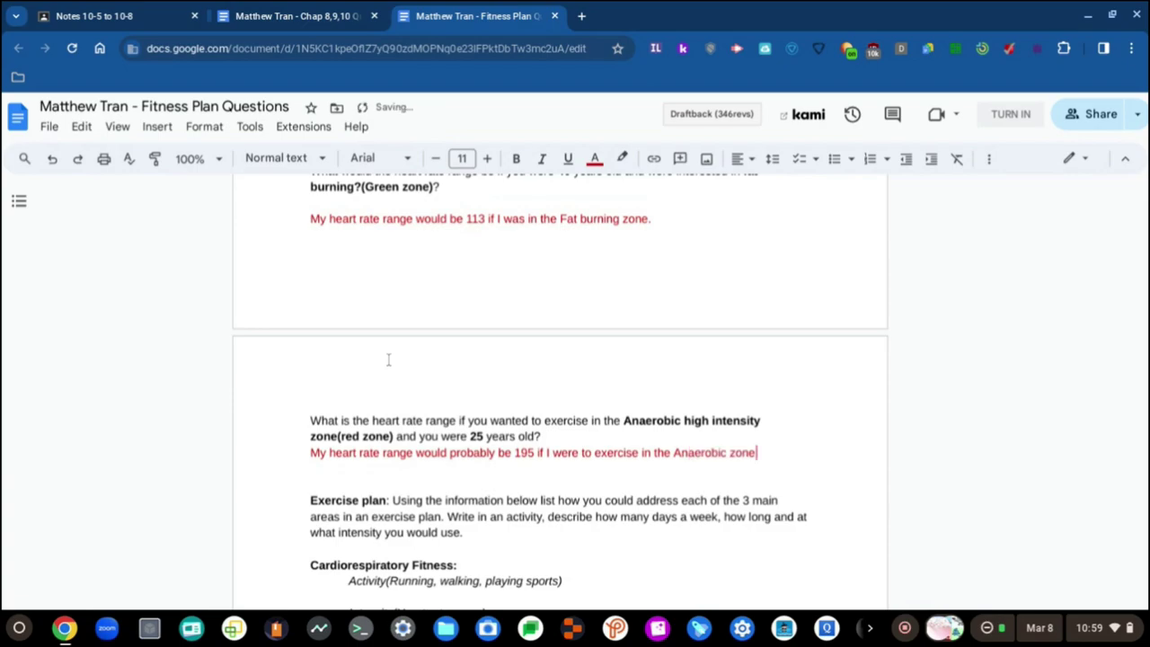
key("BackSpace")
key("BackSpace")
key("BackSpace")
key("BackSpace")
type("high intensity zone")
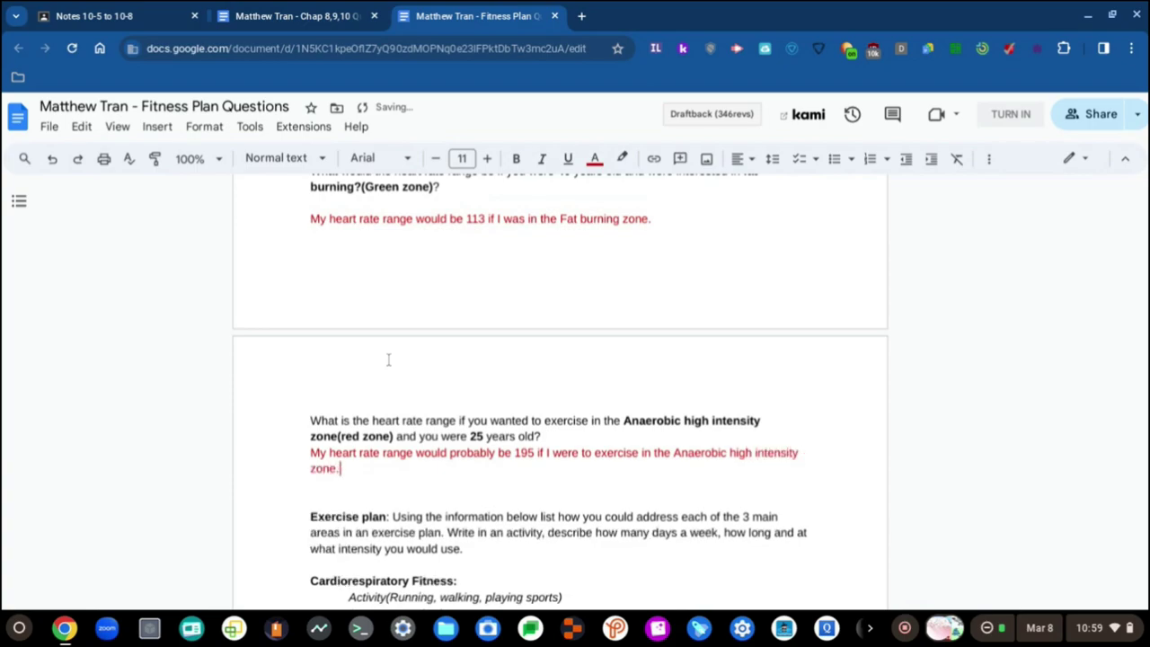
- Add an answer line below the Exercise plan instructions and set its text color to red
scroll(449, 371, "down", 3)
left_click(569, 432)
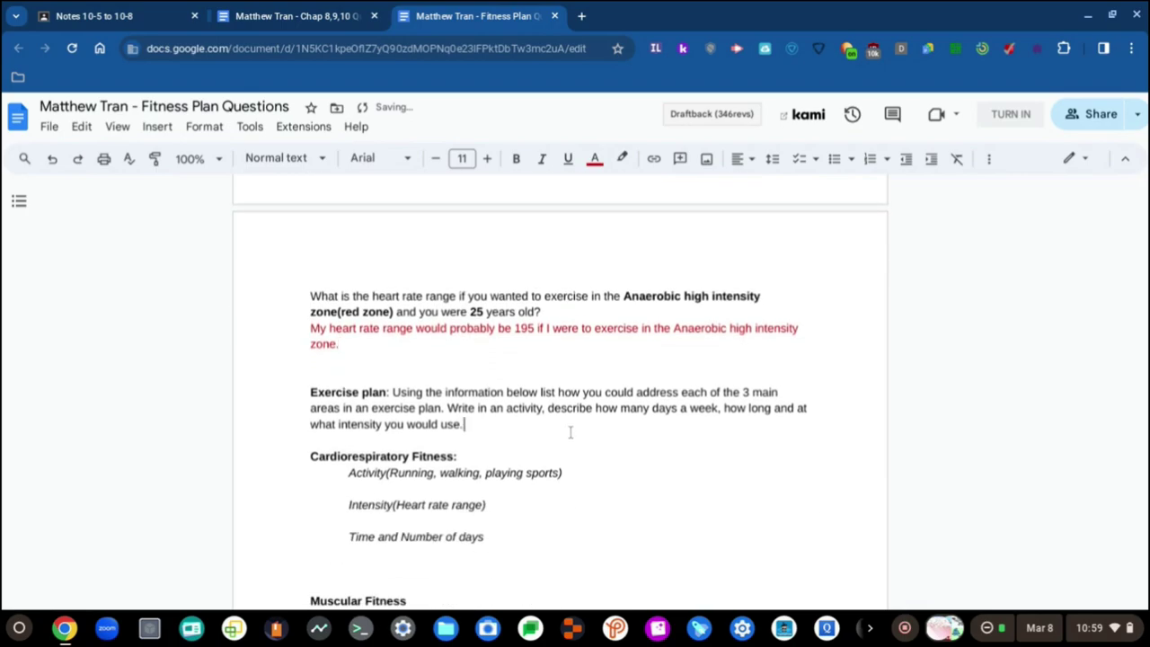
scroll(424, 413, "down", 9)
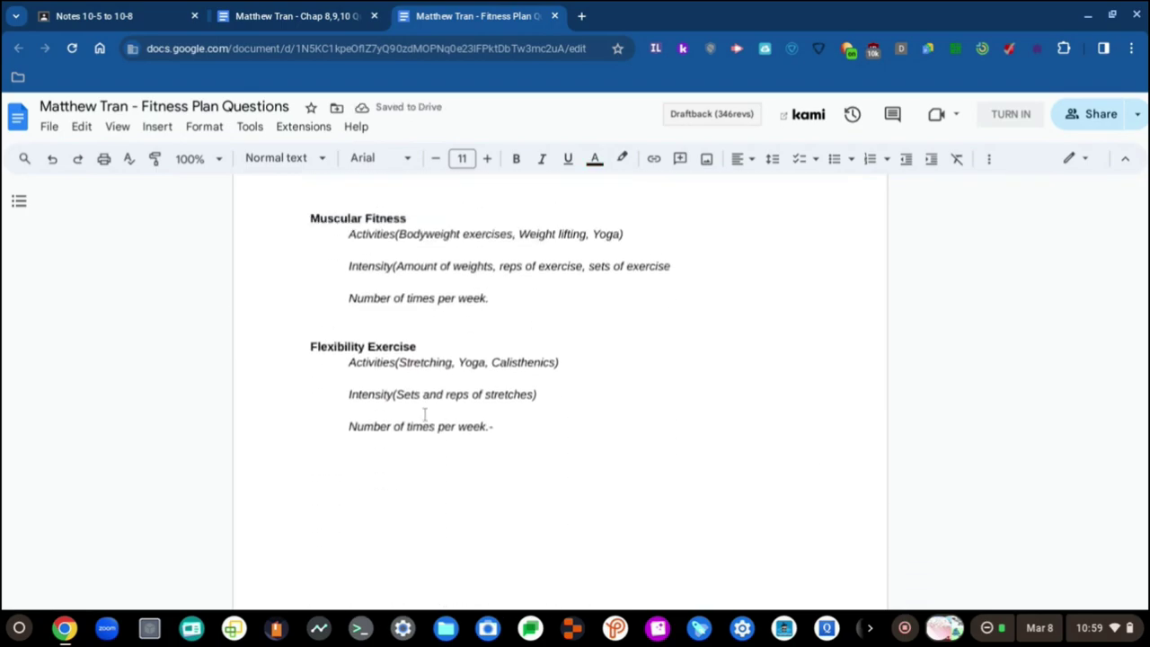
scroll(425, 413, "up", 8)
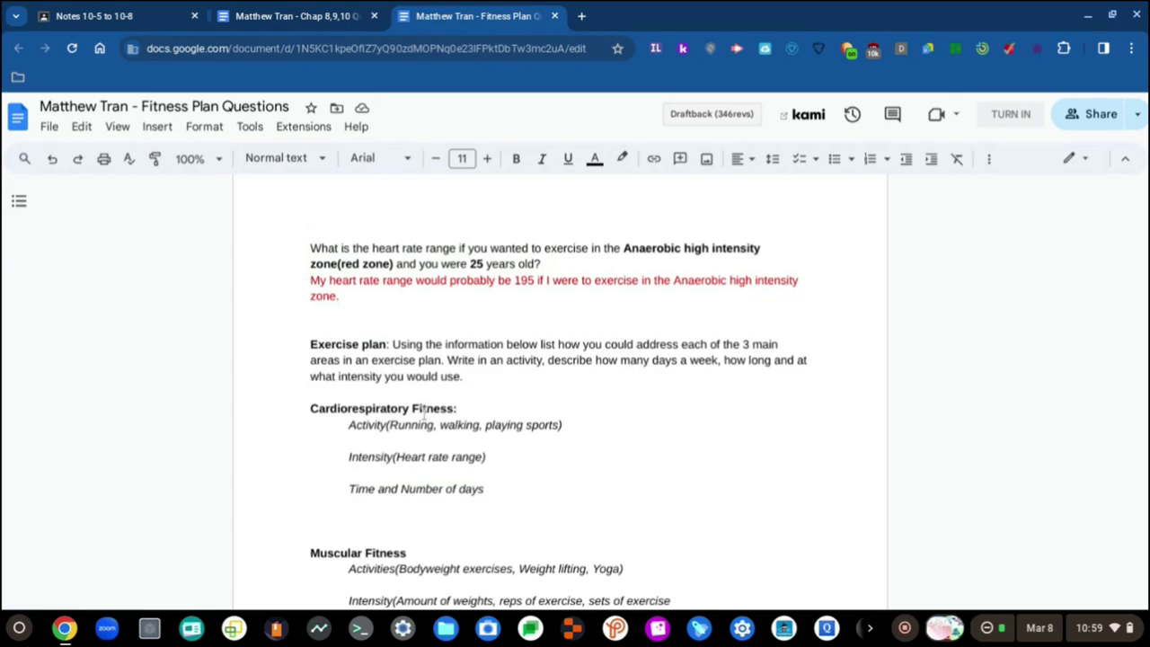
key("Return")
scroll(423, 413, "down", 3)
scroll(422, 413, "up", 5)
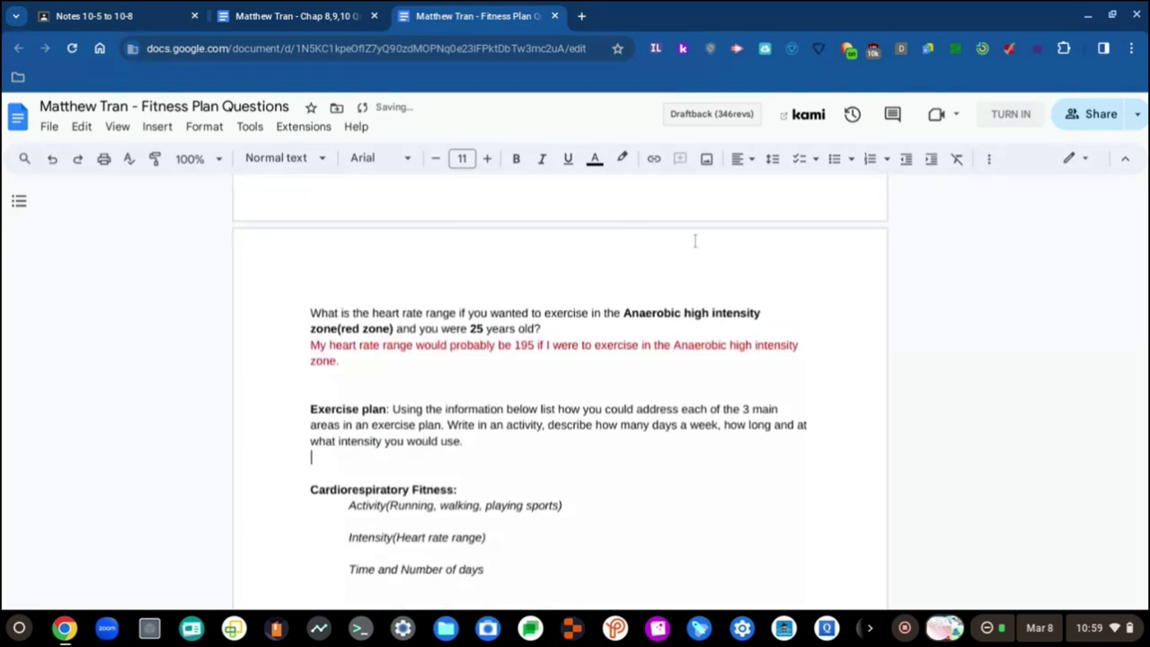
left_click(594, 159)
left_click(620, 279)
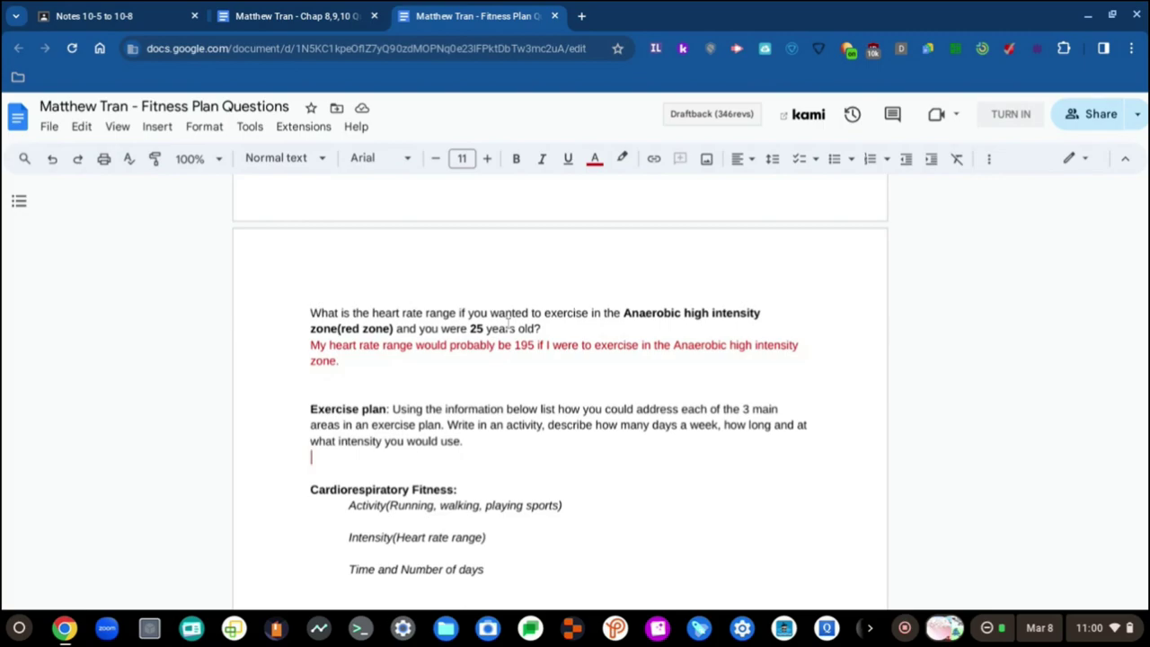
- Write "I would do Cardiorespiratory Fitness which would involve me running and walking" on the exercise plan answer line
scroll(539, 328, "down", 2)
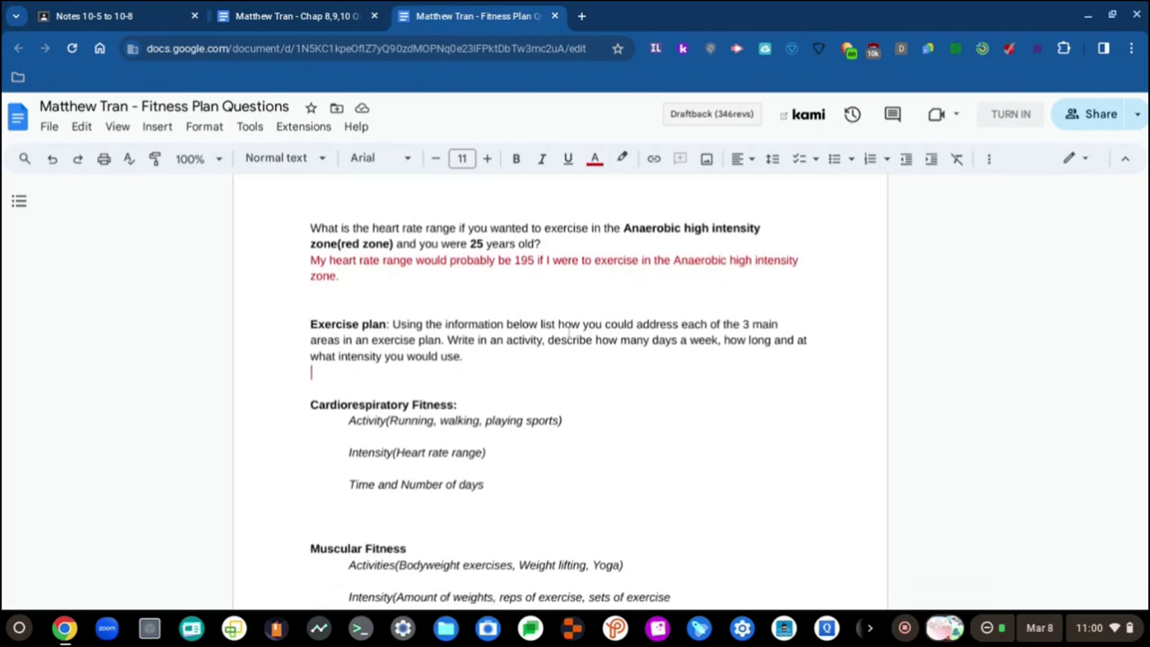
type("I would do")
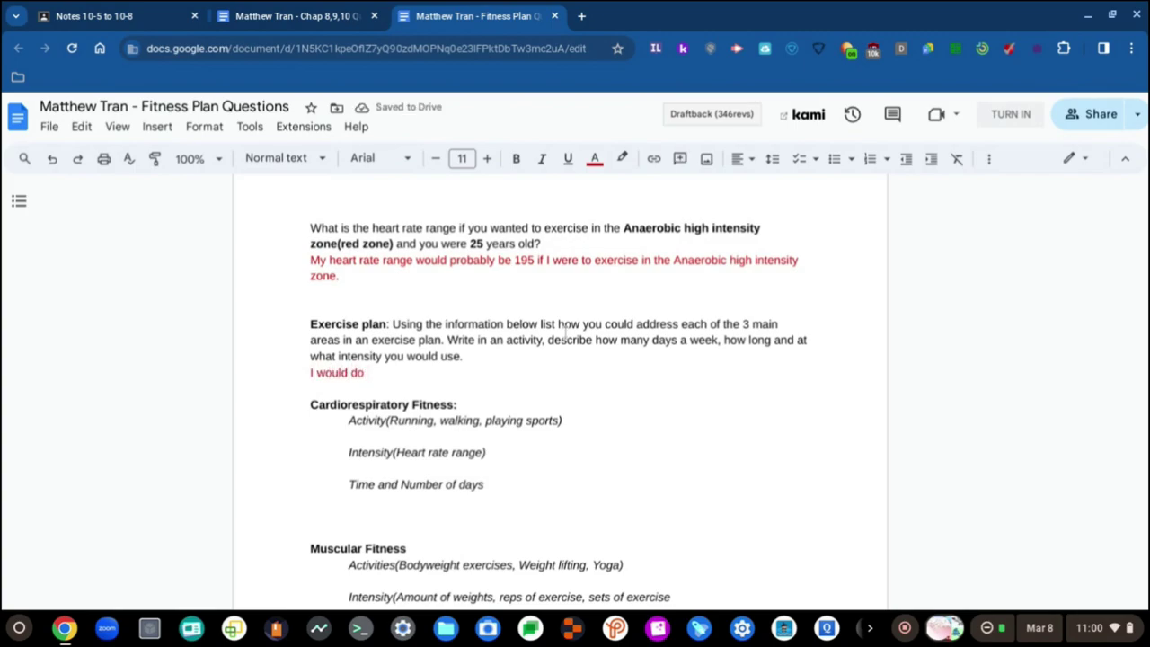
type("Cardiores")
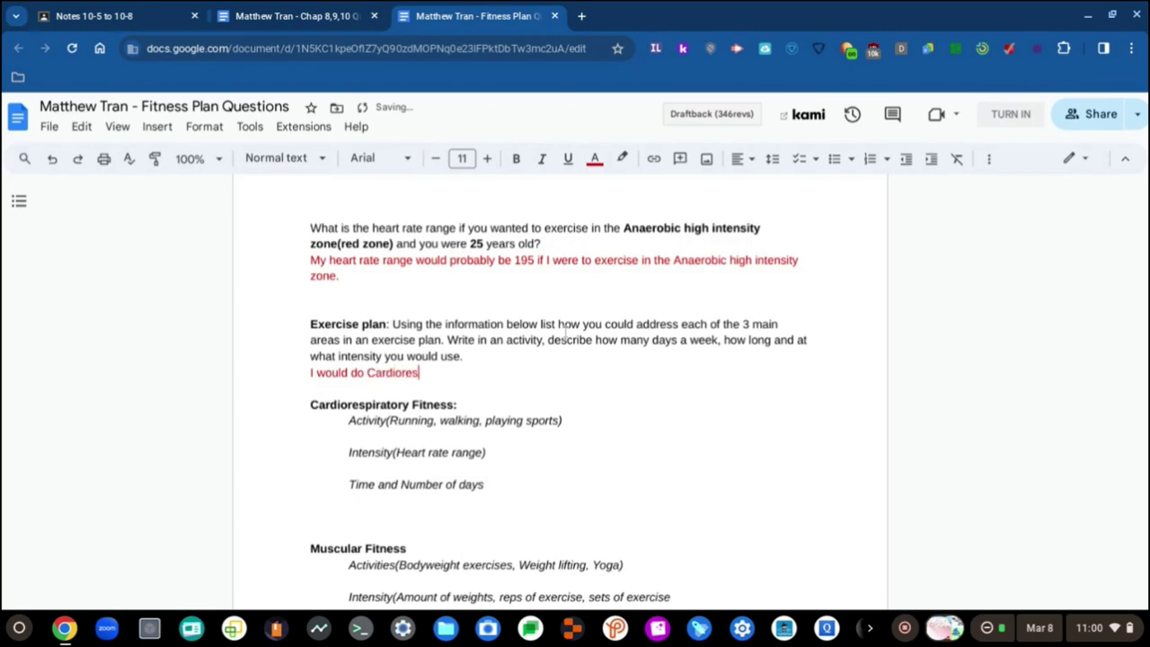
type("piratory Fitness wh")
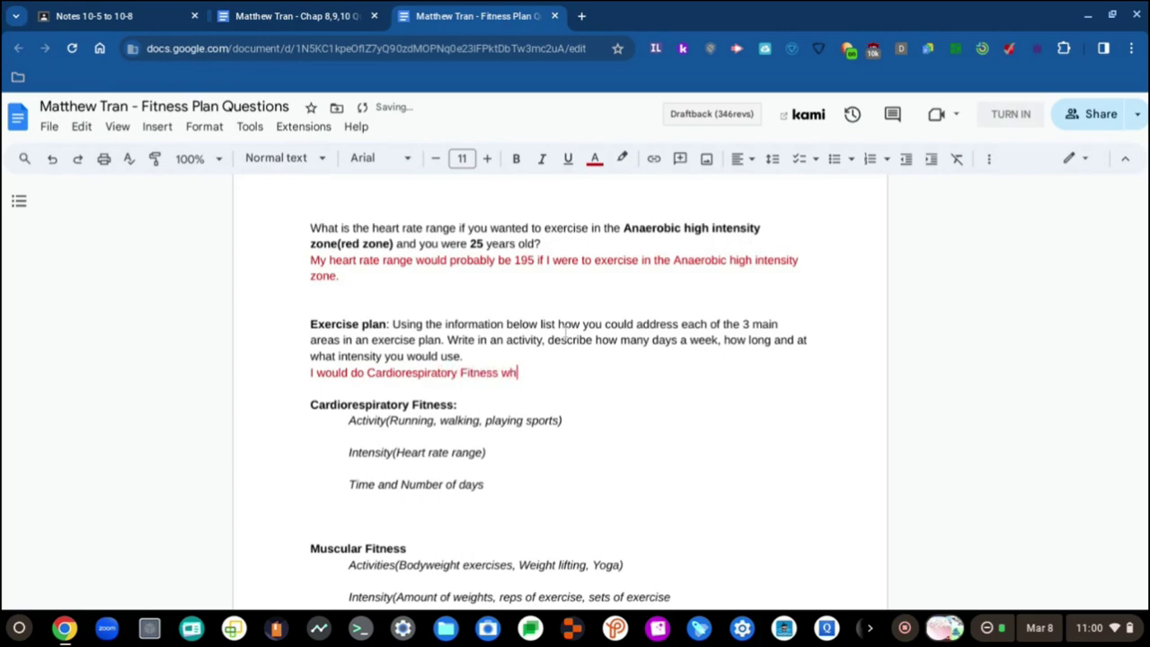
type("ich would involve m")
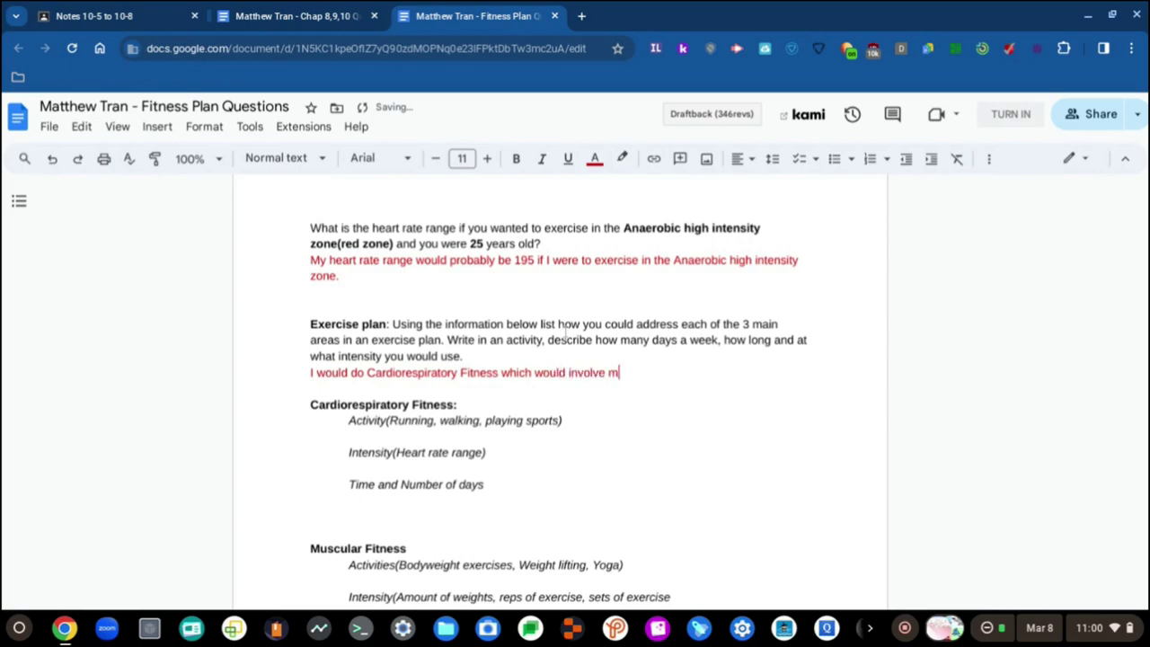
type("e running and walking")
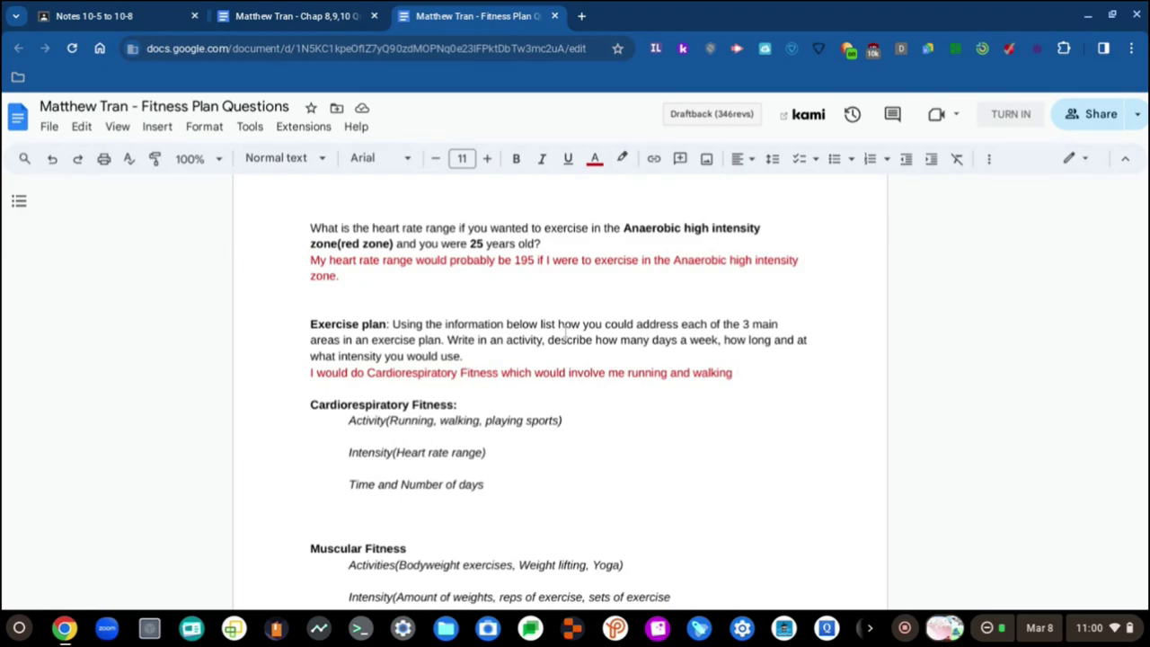
- Continue the exercise plan answer with the word "for" after "running and walking"
scroll(564, 340, "down", 3)
scroll(564, 331, "up", 2)
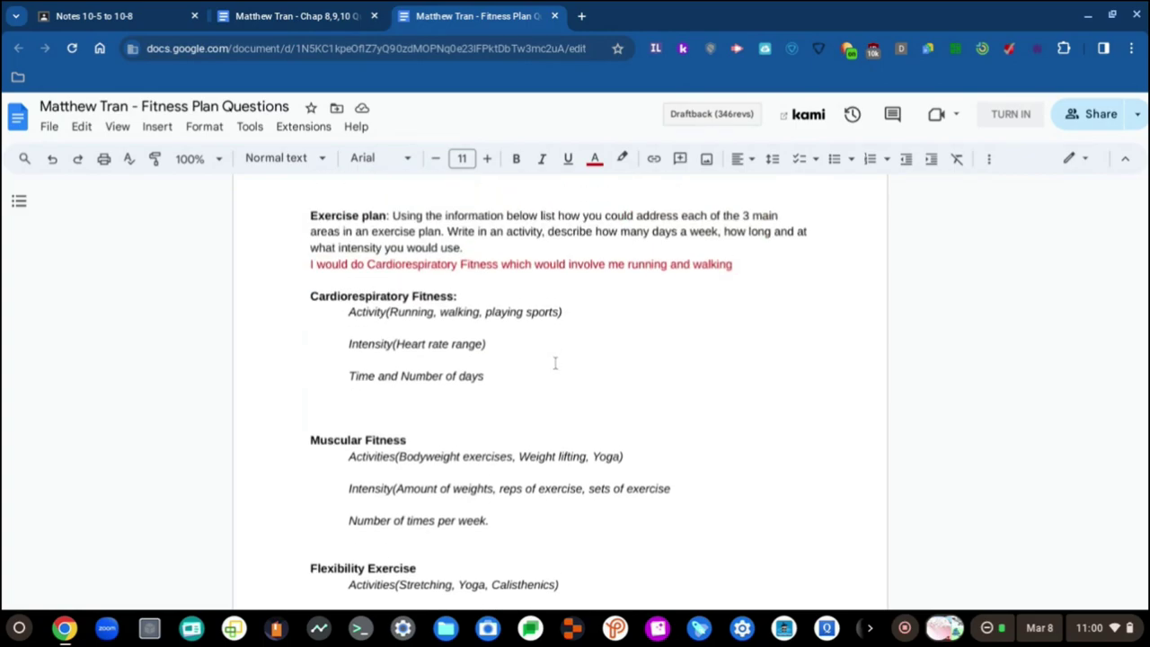
type("I wo")
key("BackSpace")
key("BackSpace")
key("BackSpace")
key("BackSpace")
type("for")
- Review the heart rate chart and the fitness prompts for details to include in the exercise plan answer
scroll(555, 362, "up", 2)
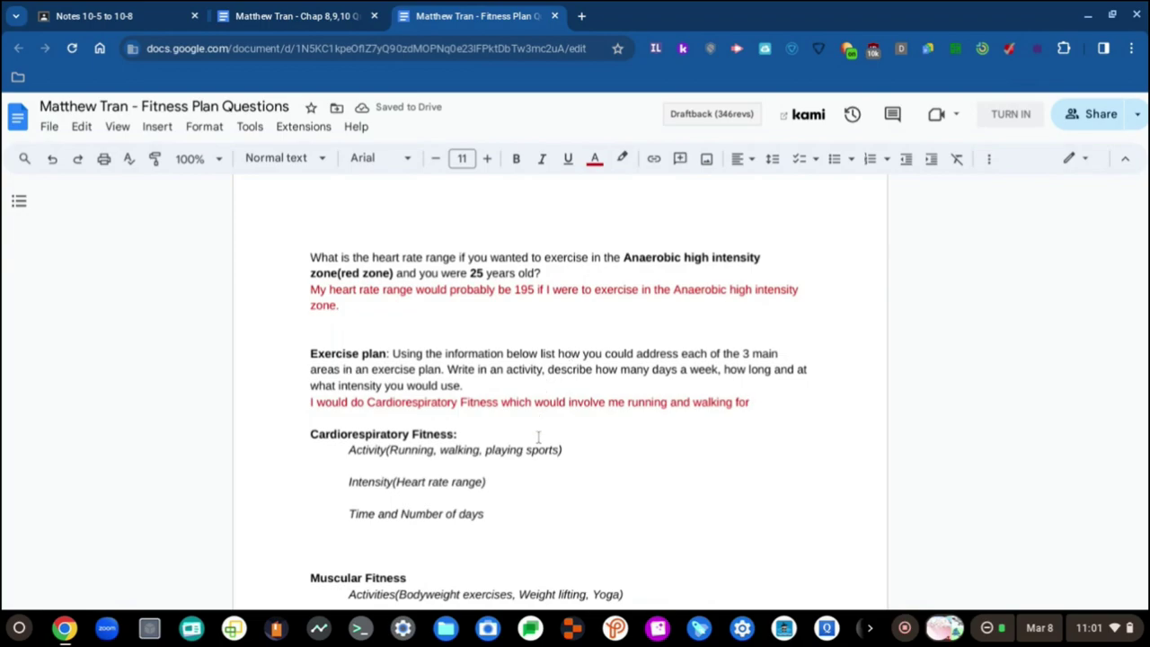
scroll(539, 436, "up", 5)
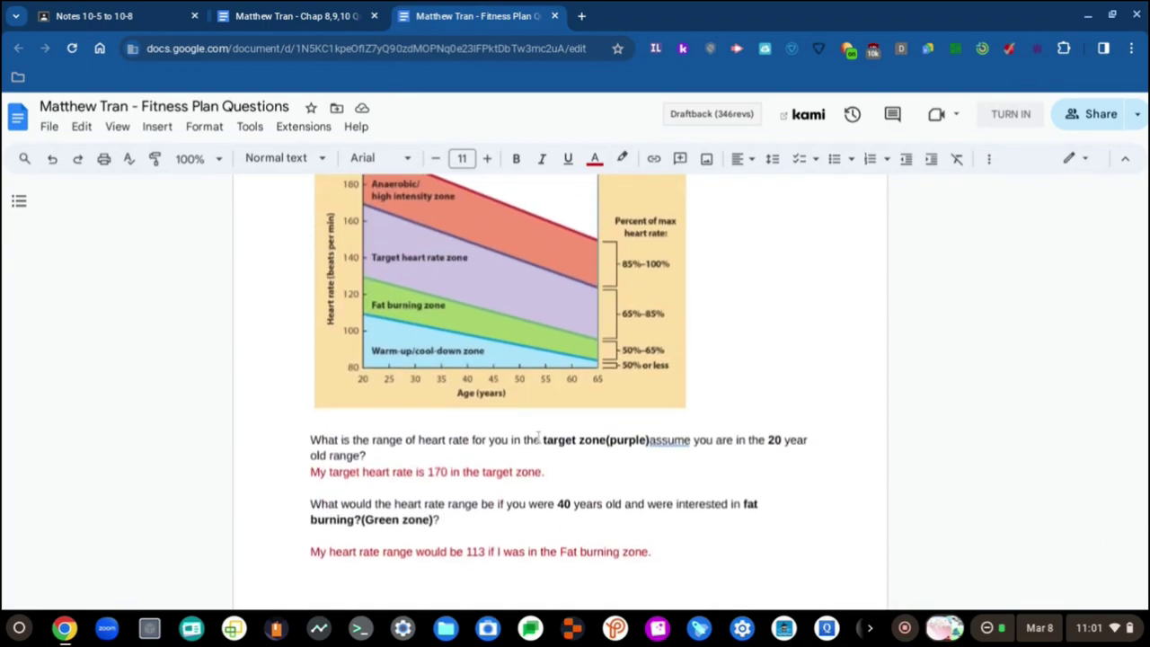
scroll(539, 437, "up", 1)
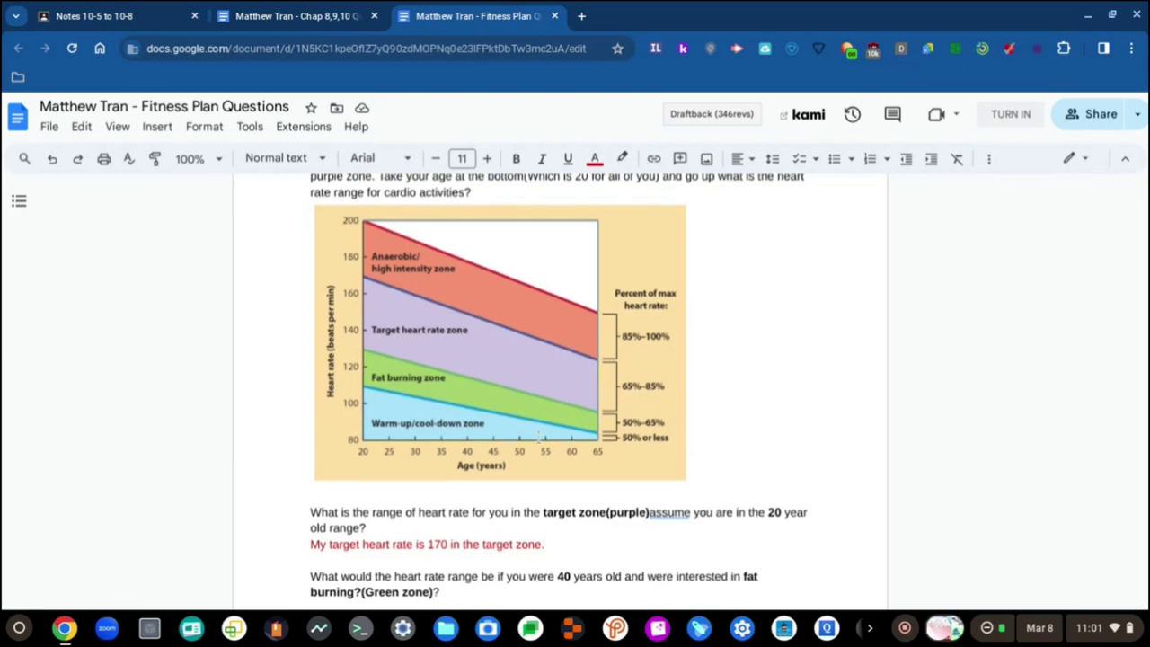
scroll(539, 436, "down", 1)
scroll(542, 388, "down", 5)
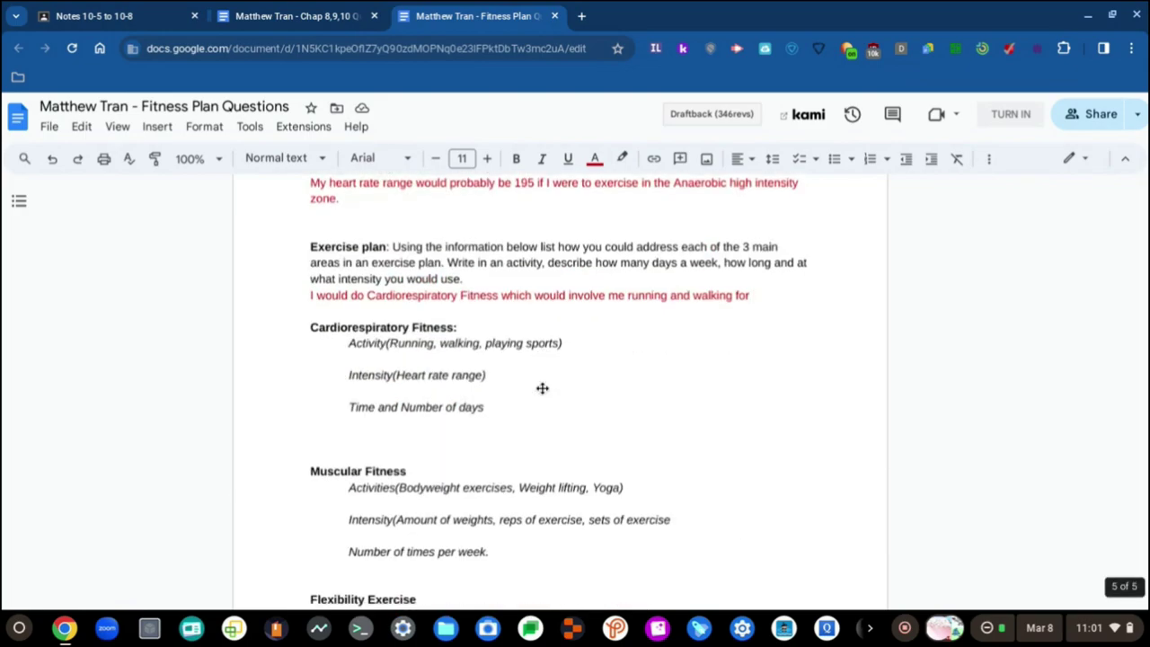
scroll(542, 388, "up", 3)
scroll(531, 417, "down", 1)
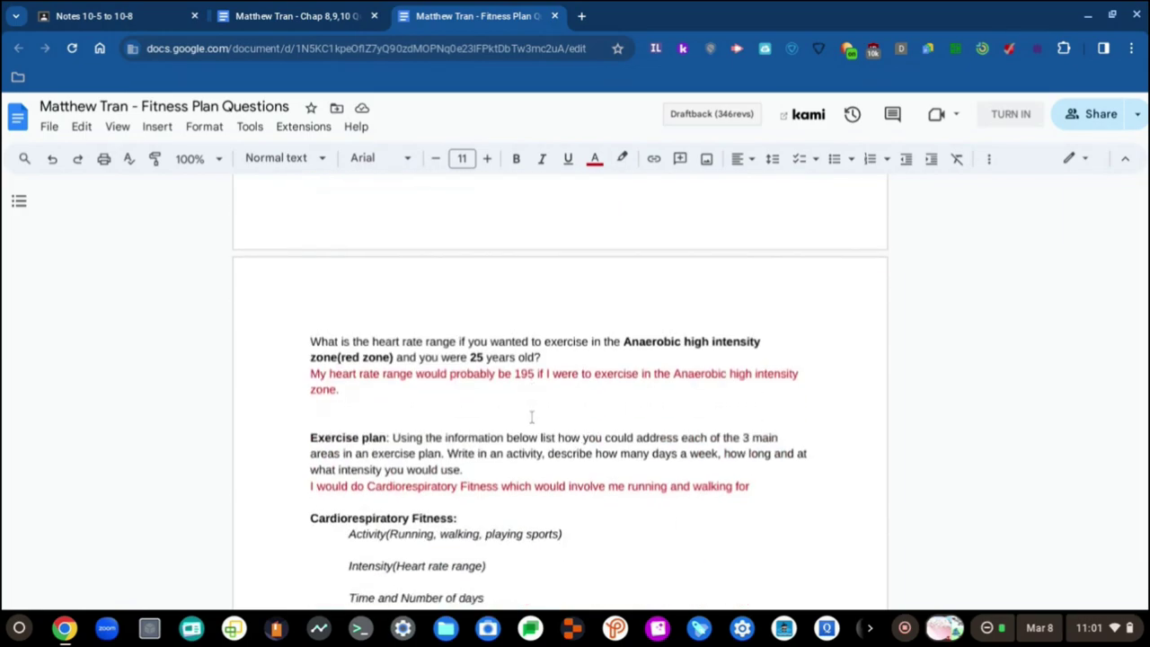
- Continue the red exercise plan answer with "the Target Heart Rate zone of" after "running and walking for"
type("the ")
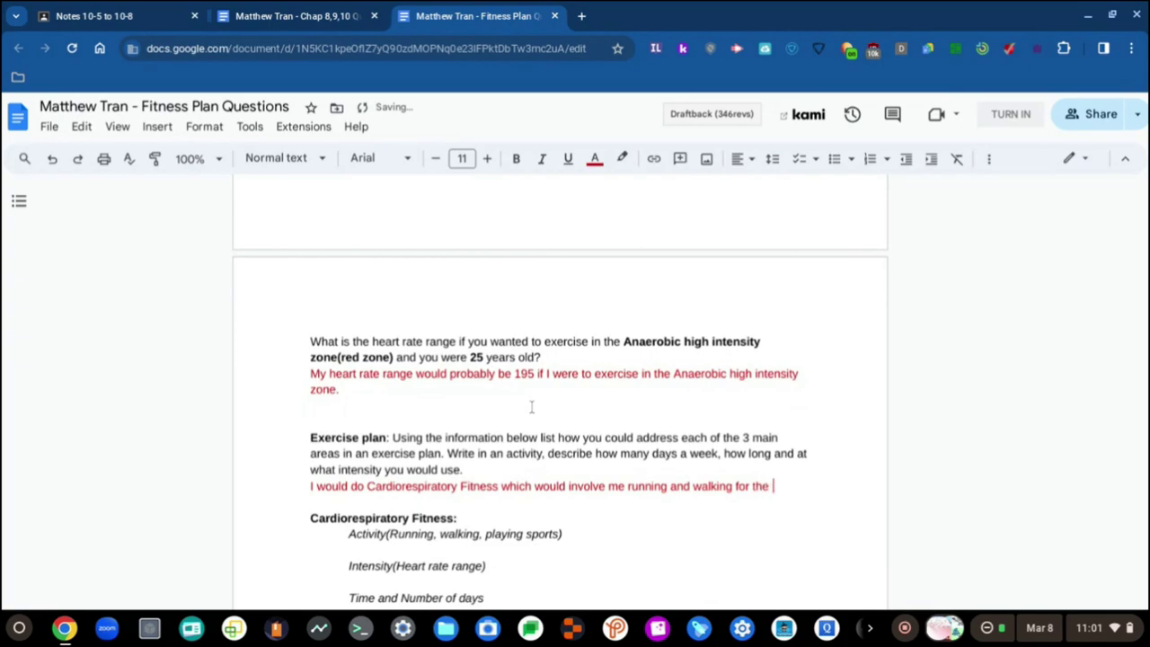
type("Targetb")
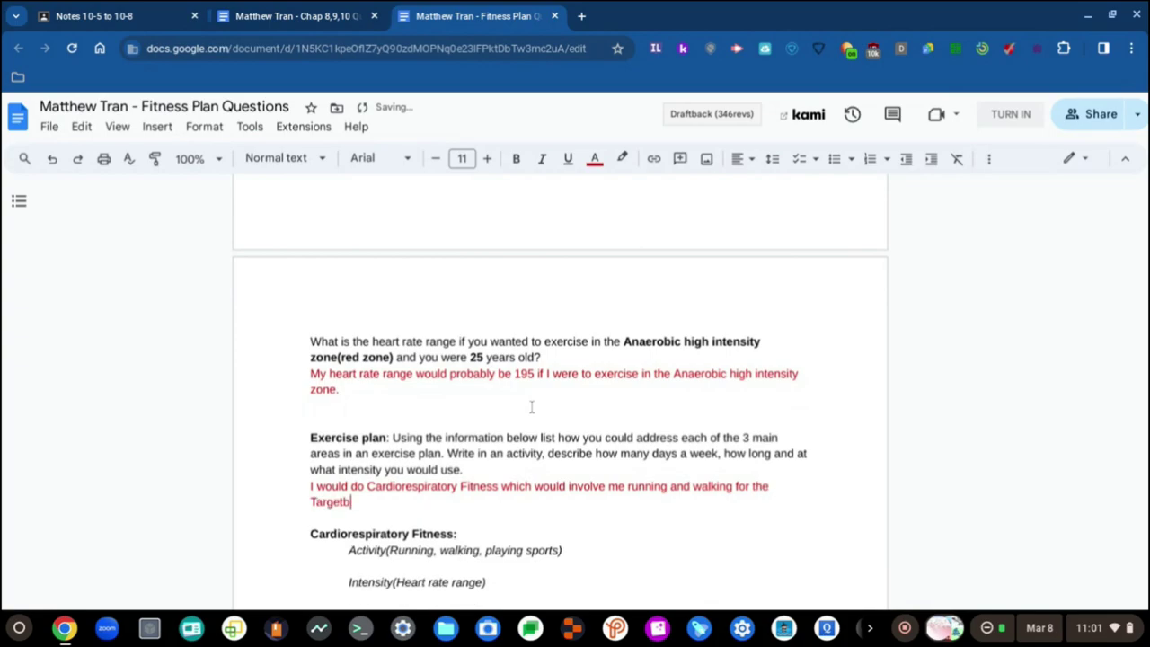
key("BackSpace")
type("Heart r")
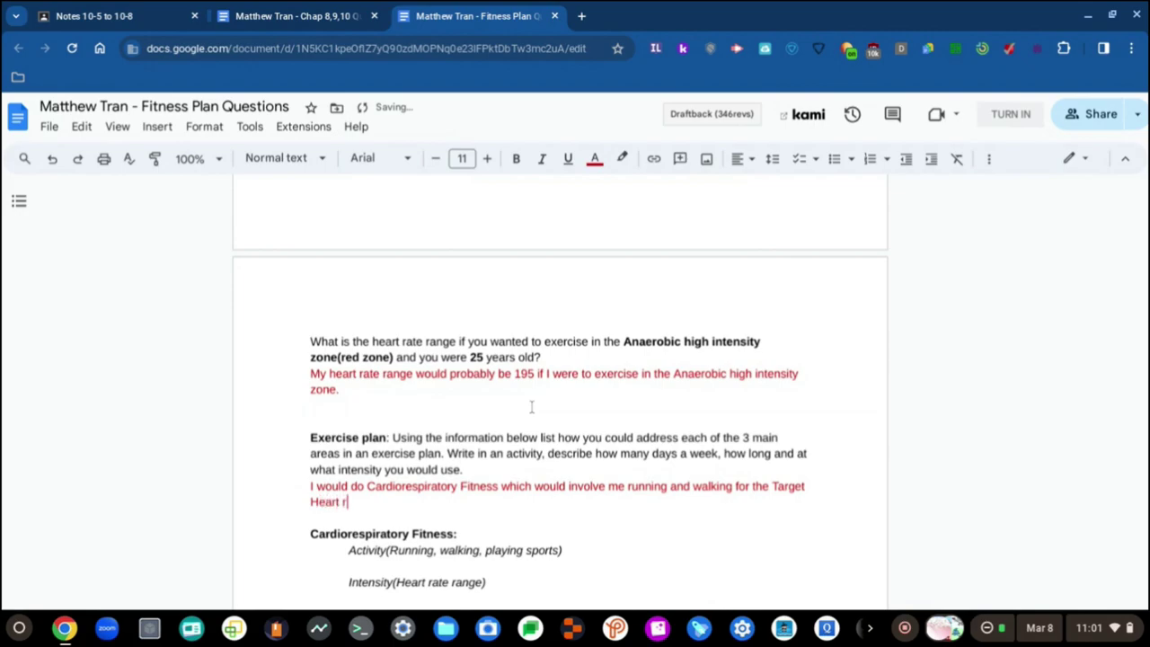
key("BackSpace")
type("Rate zone of")
- Consult the heart rate chart and add 146 after "Target Heart Rate zone of" in the exercise plan answer
scroll(531, 407, "up", 5)
scroll(532, 407, "up", 1)
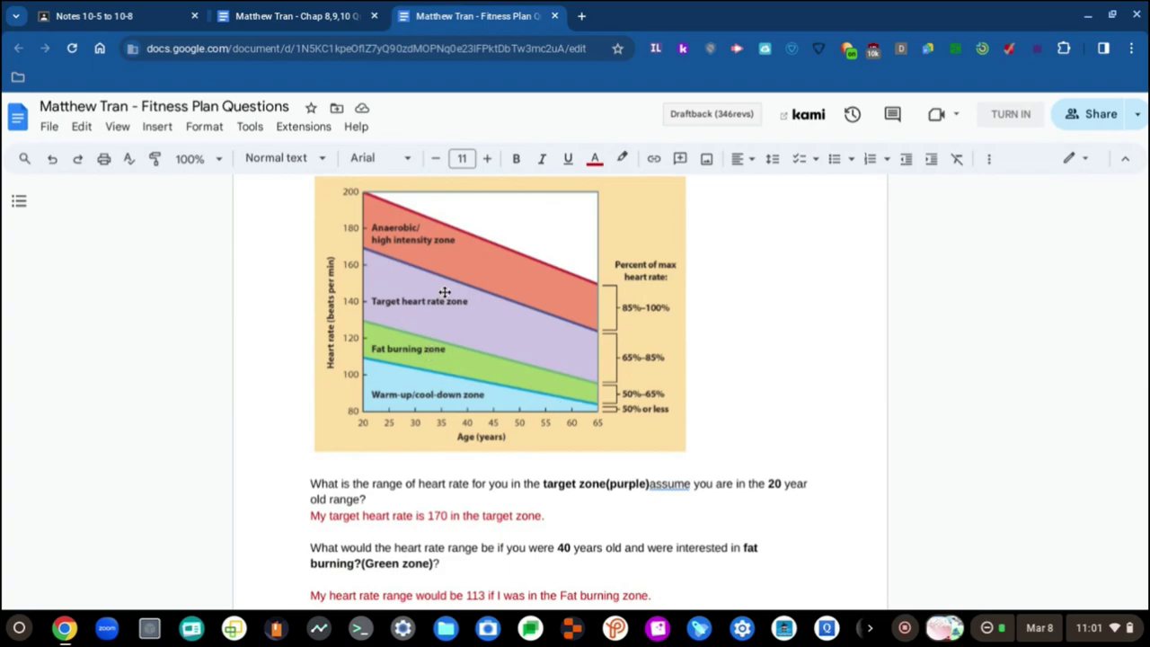
scroll(458, 274, "down", 10)
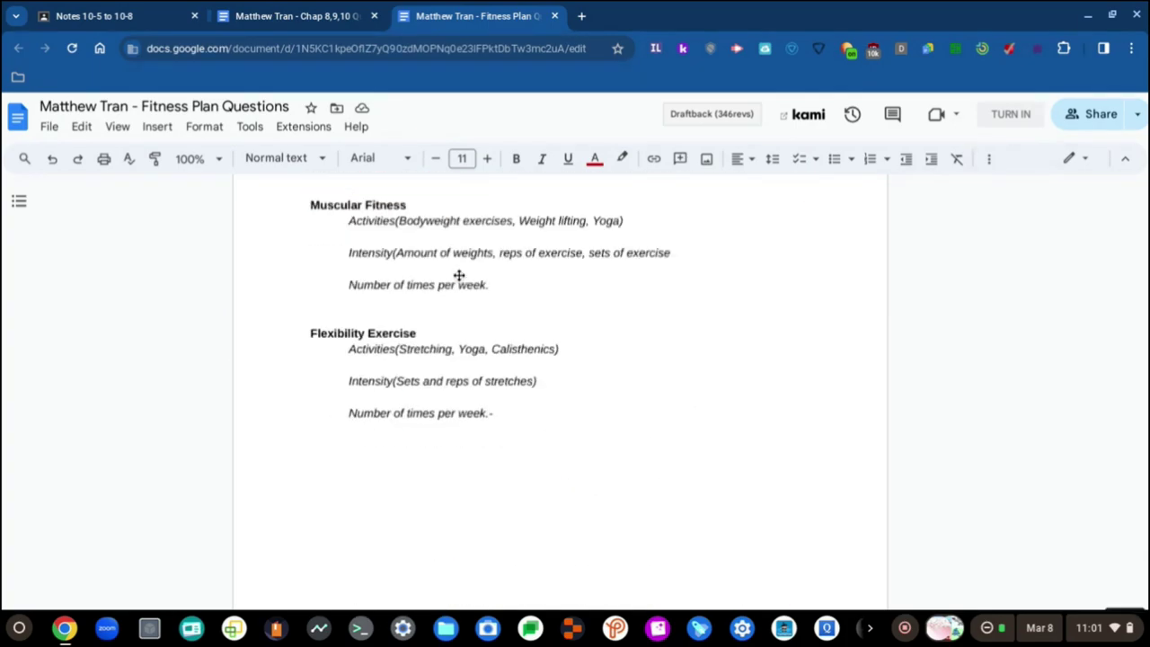
type("1")
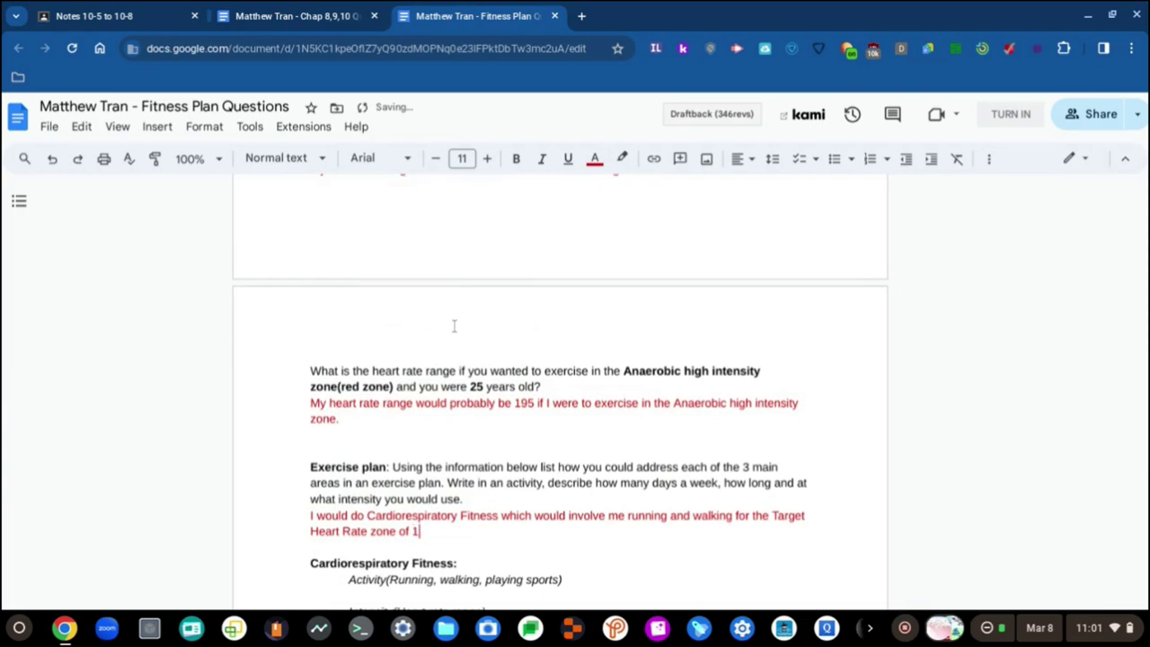
type("46")
- Add ", I would do it" after 146 and replace "for" before "the Target Heart Rate zone" with "and"
scroll(454, 328, "up", 10)
scroll(452, 340, "down", 2)
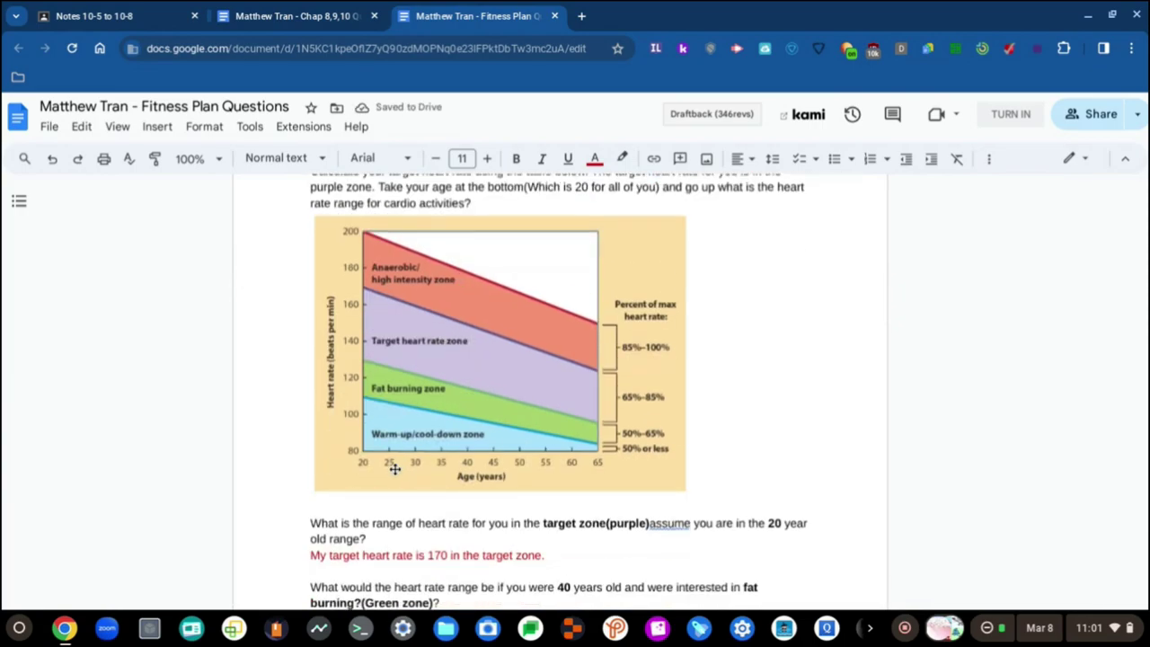
scroll(387, 327, "down", 10)
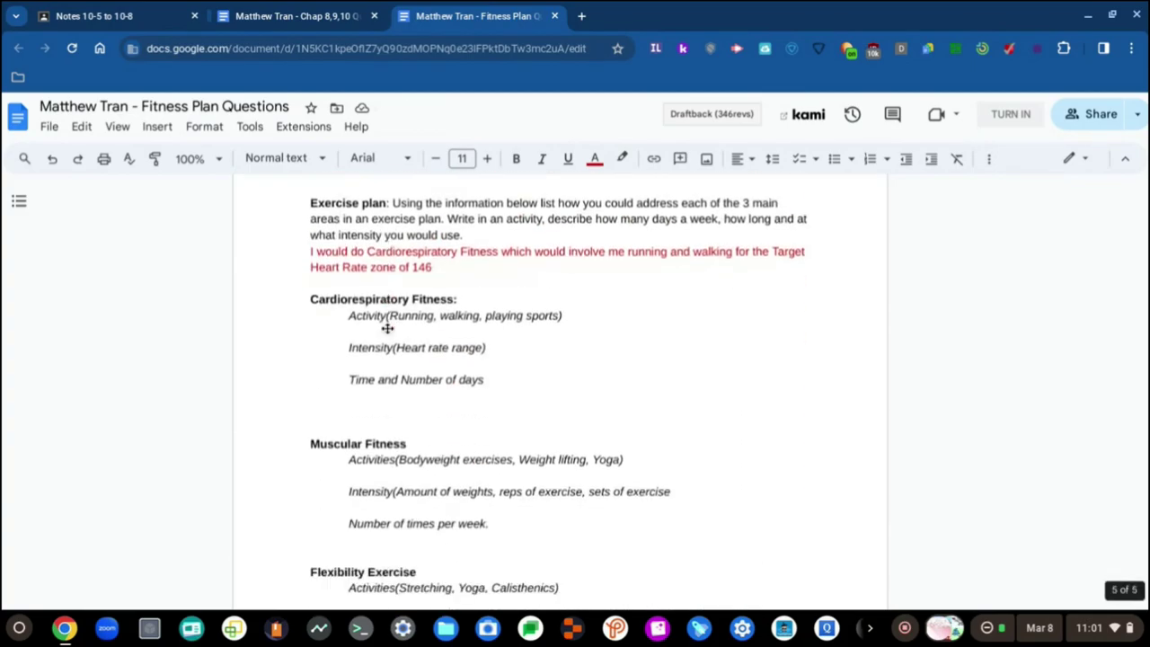
scroll(388, 328, "down", 3)
scroll(439, 378, "up", 4)
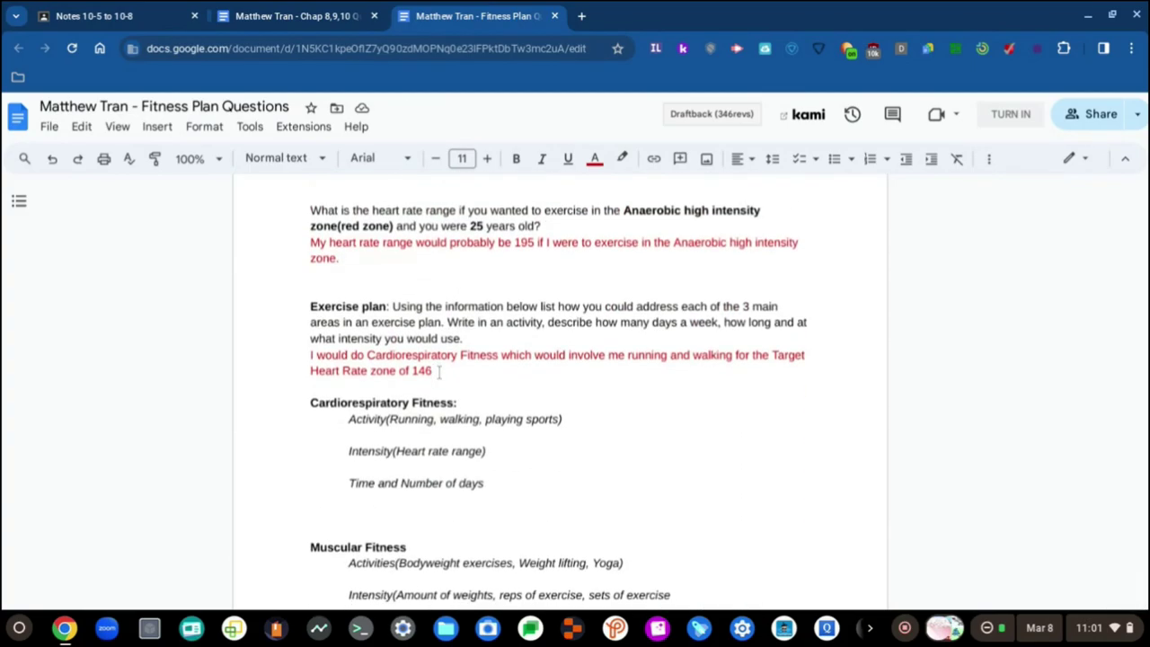
scroll(439, 373, "up", 1)
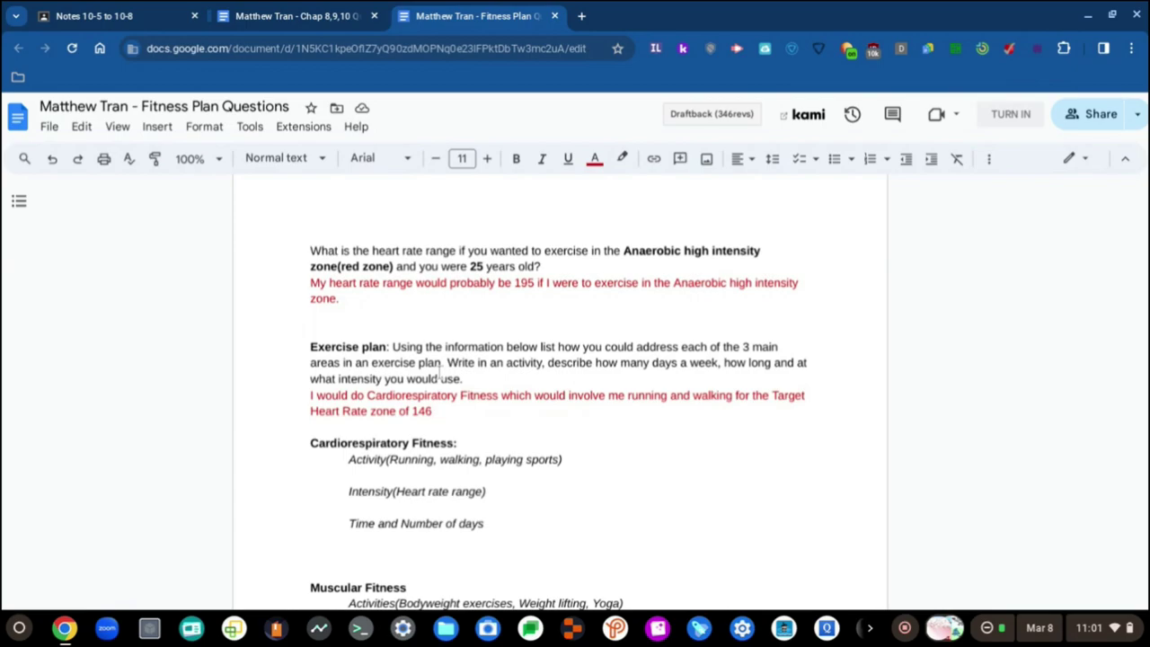
type(", I would ")
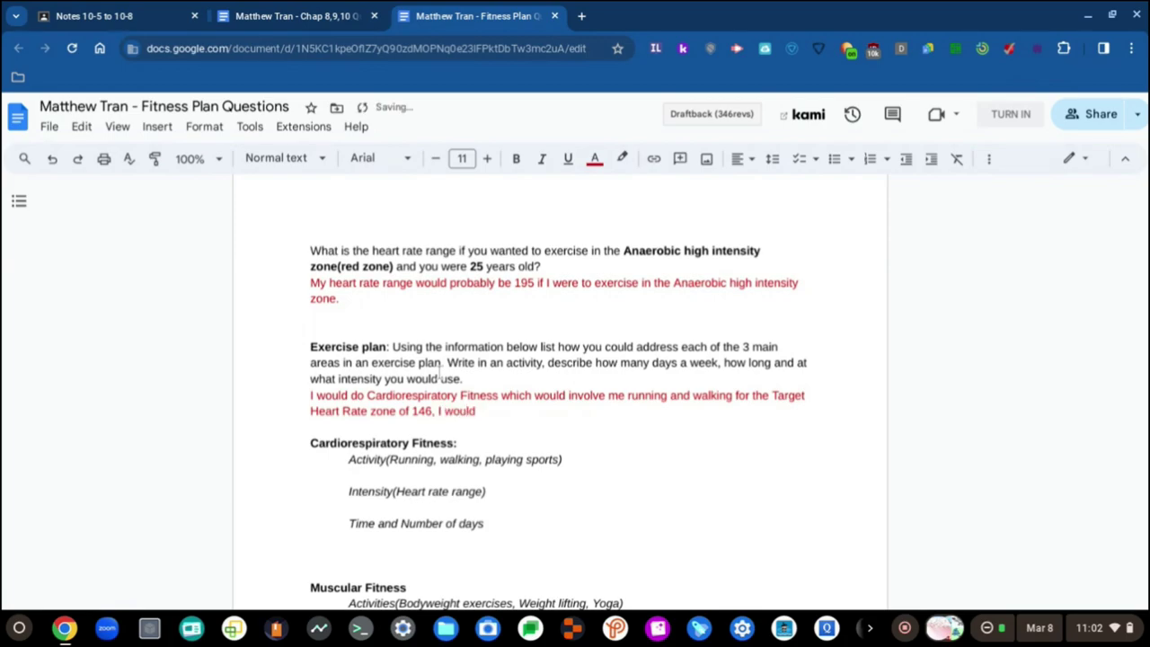
type("do it")
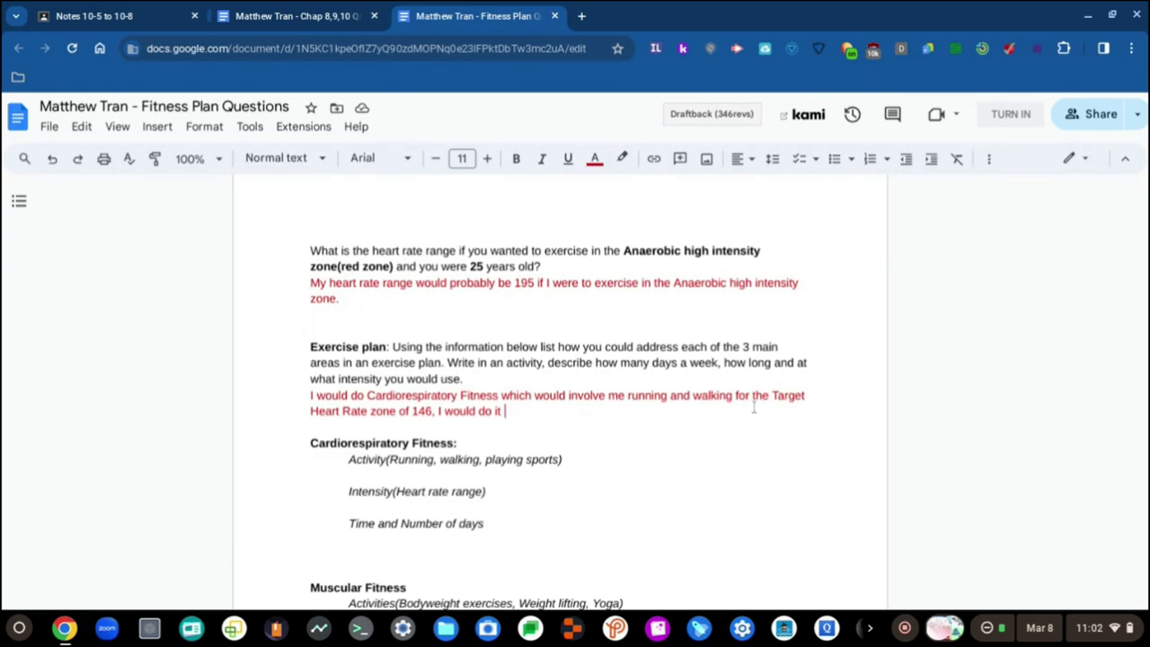
left_click_drag(736, 397, 749, 396)
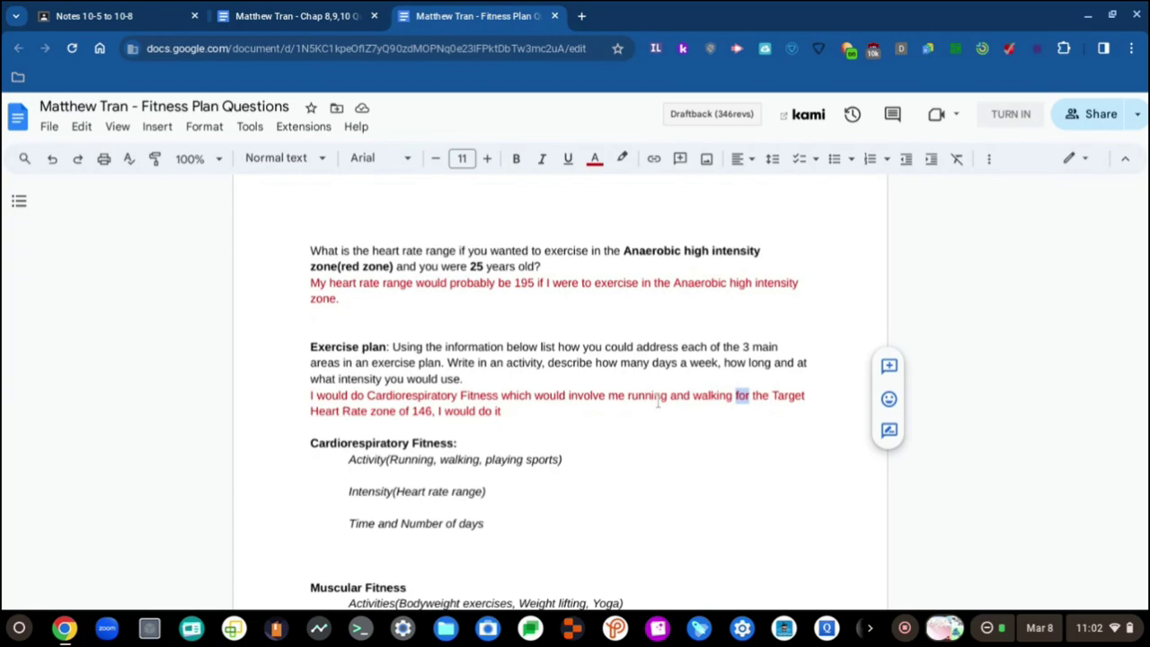
type("and")
- Recheck the heart rate chart and fitness prompts, and add "for 5 days a week" after "I would do it"
scroll(658, 401, "up", 6)
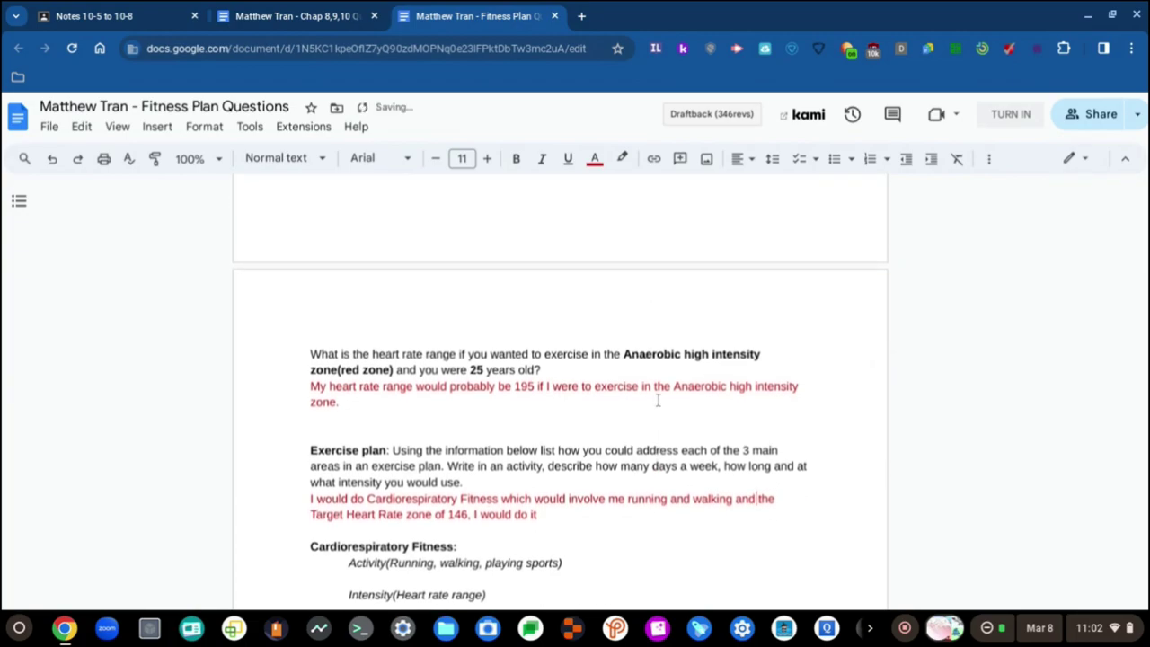
scroll(659, 401, "up", 3)
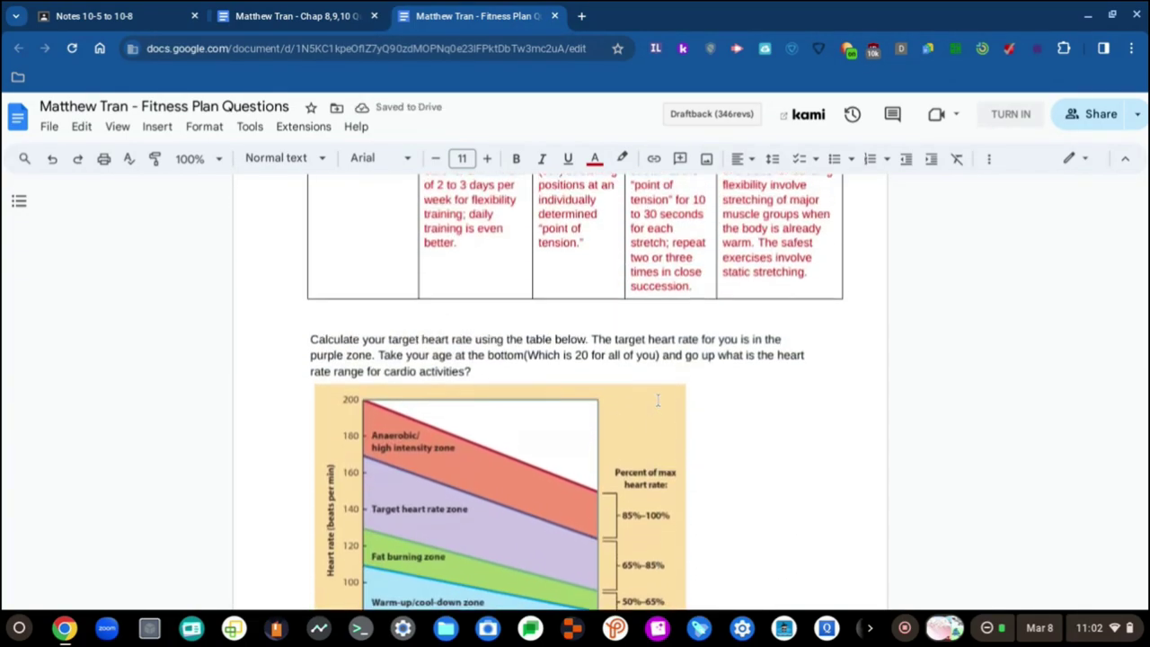
scroll(658, 402, "down", 3)
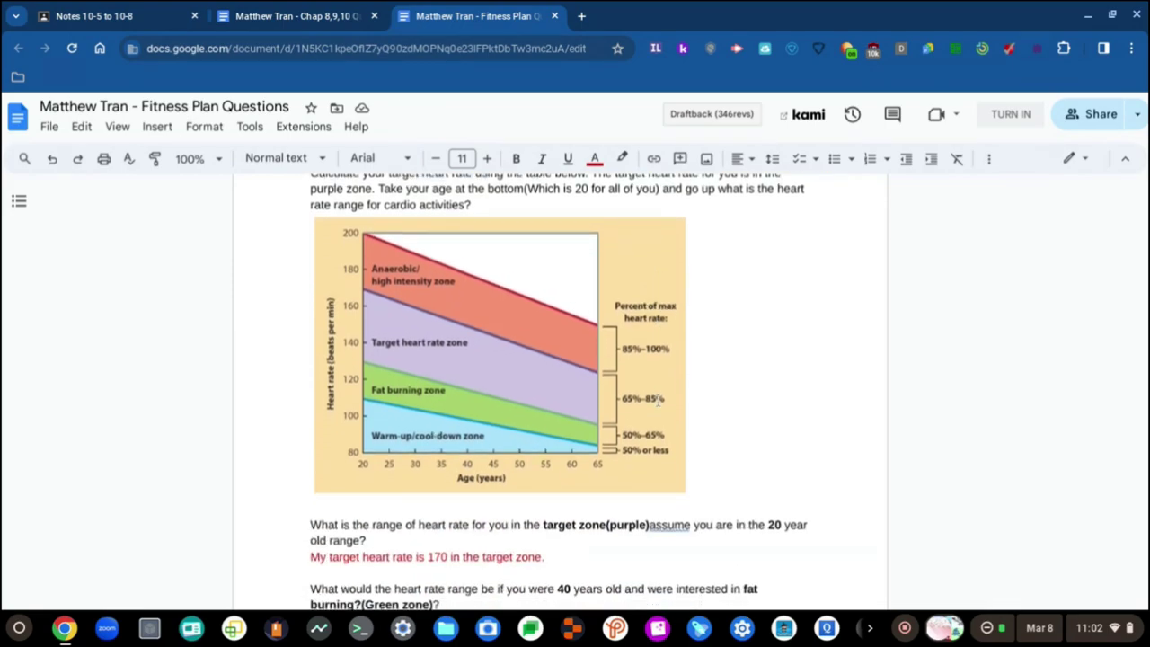
scroll(658, 402, "up", 1)
scroll(659, 402, "down", 12)
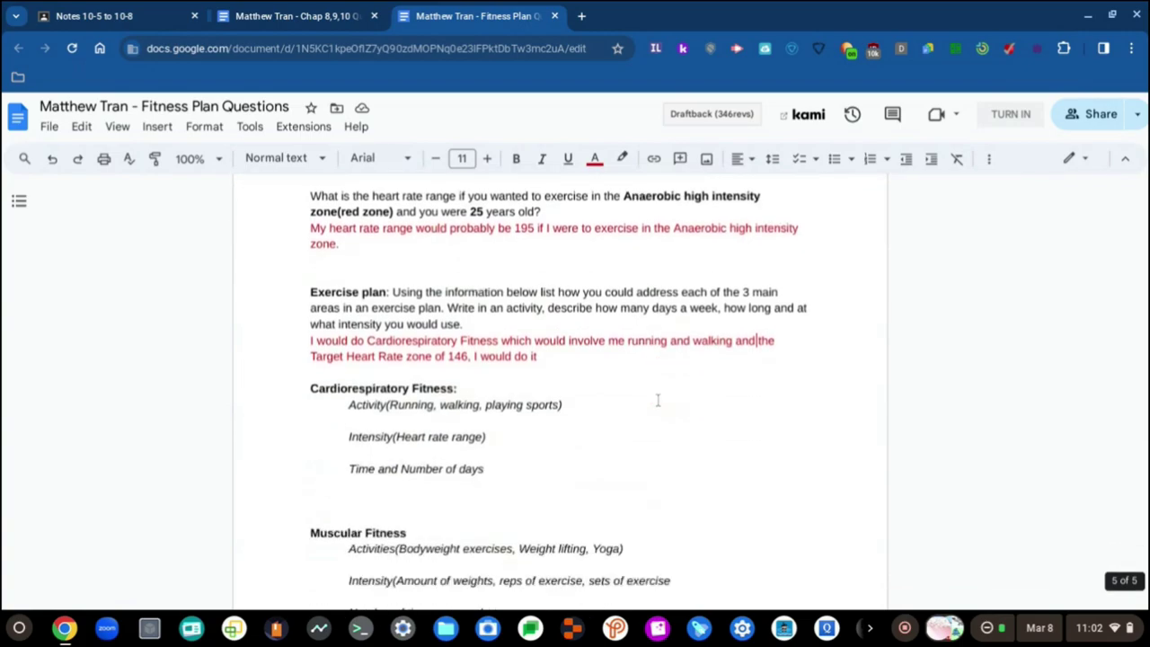
scroll(658, 401, "down", 6)
scroll(658, 400, "up", 9)
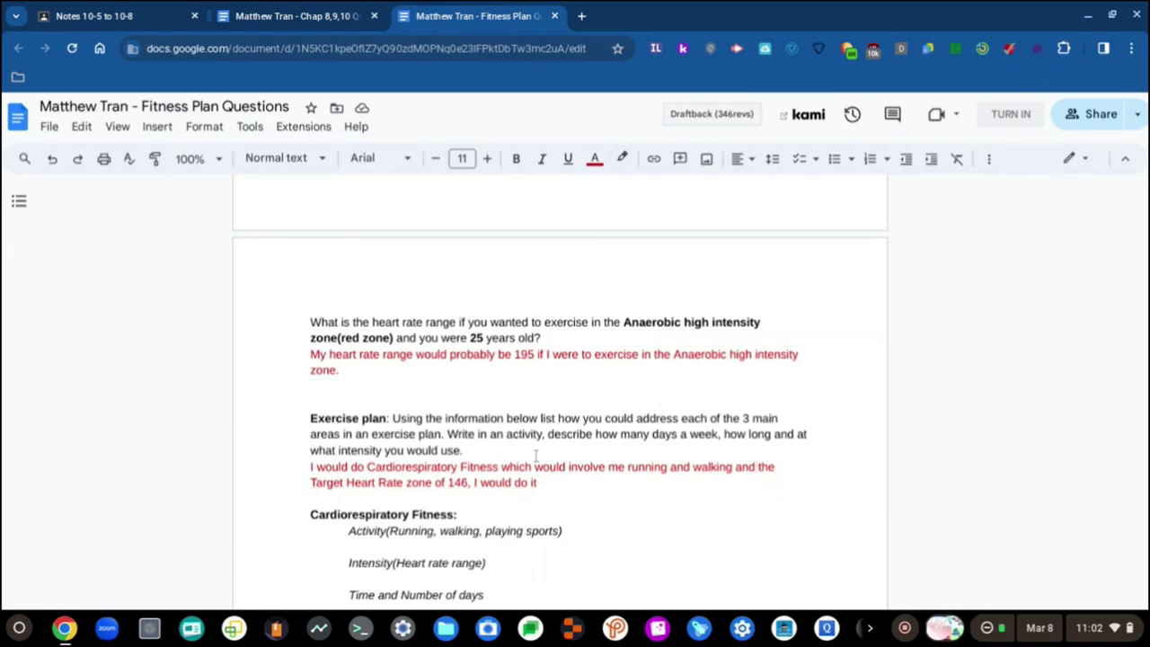
left_click(593, 491)
left_click(605, 483)
type("for")
type("5 day")
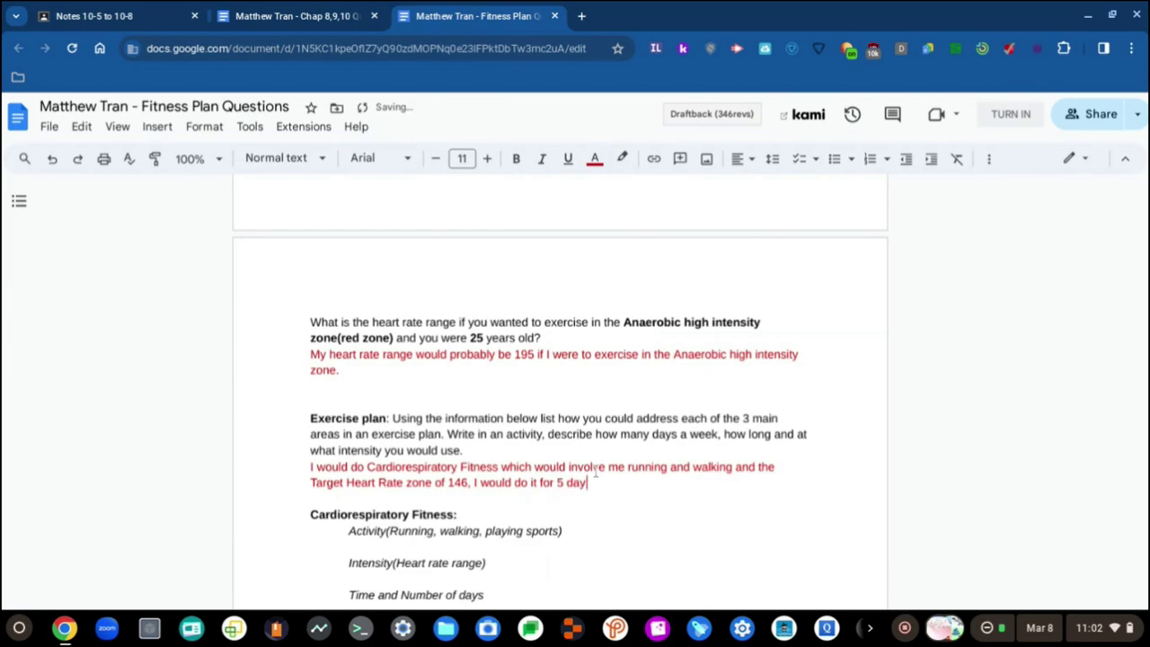
type("s a week for")
- Extend the exercise plan answer with "to get more fit" after "5 days a week"
key("BackSpace")
key("BackSpace")
key("BackSpace")
type("to get")
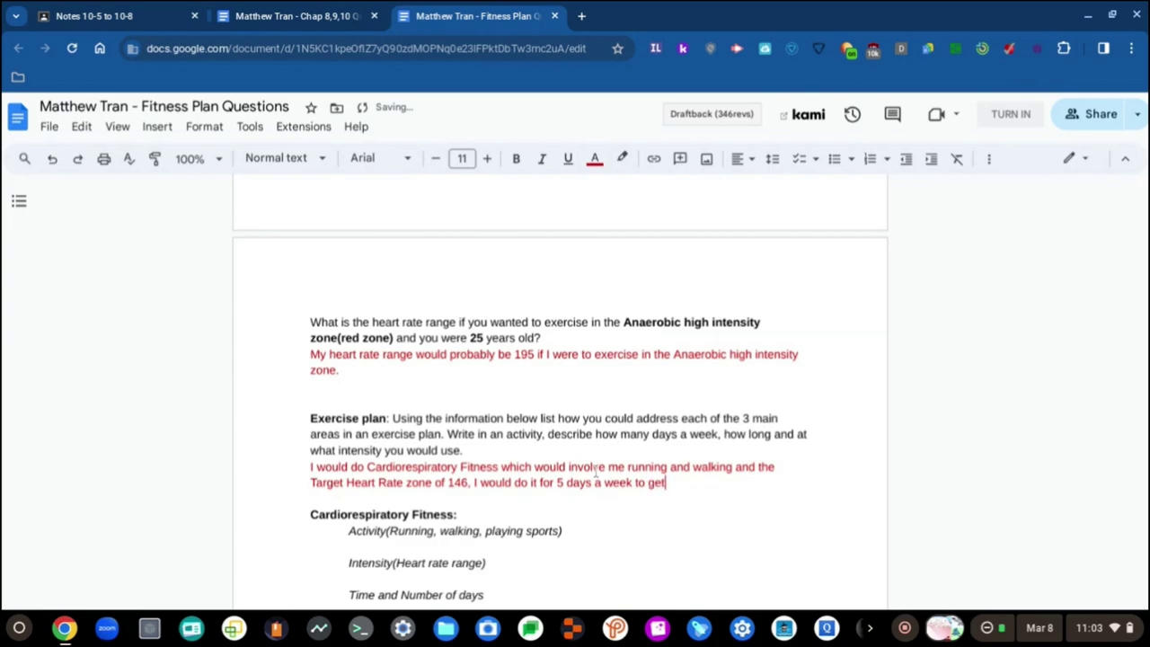
type(" more fit")
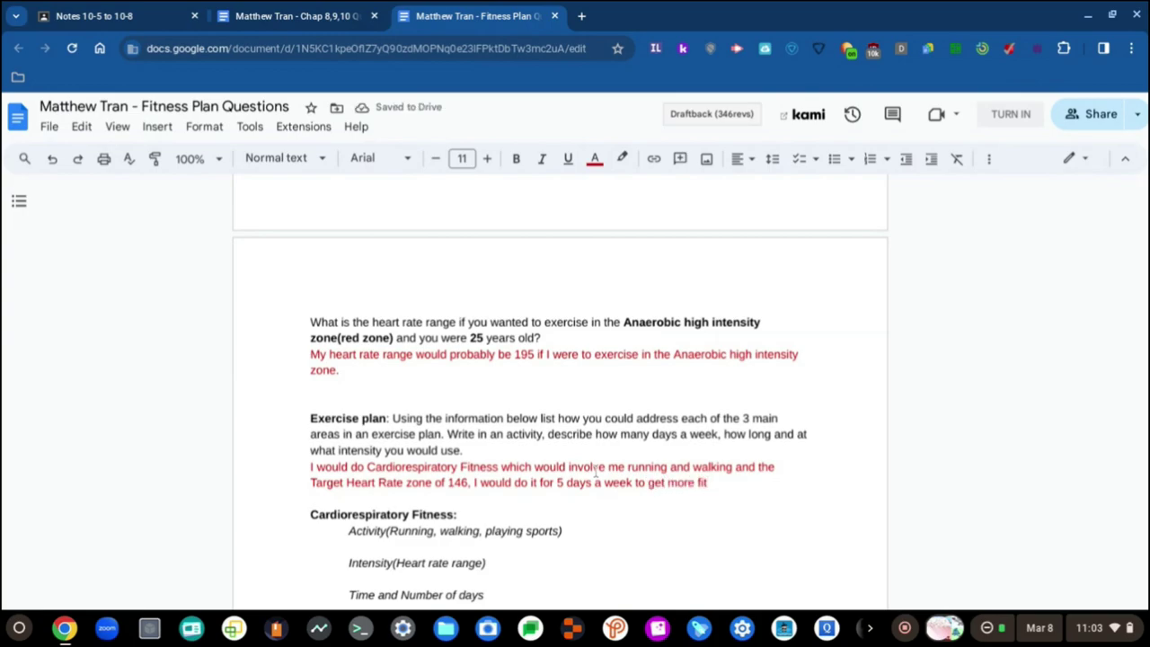
type(", I")
key("BackSpace")
key("BackSpace")
key("BackSpace")
- End the first sentence with a period and begin the second with "I would do running and walking for about"
type(". I would")
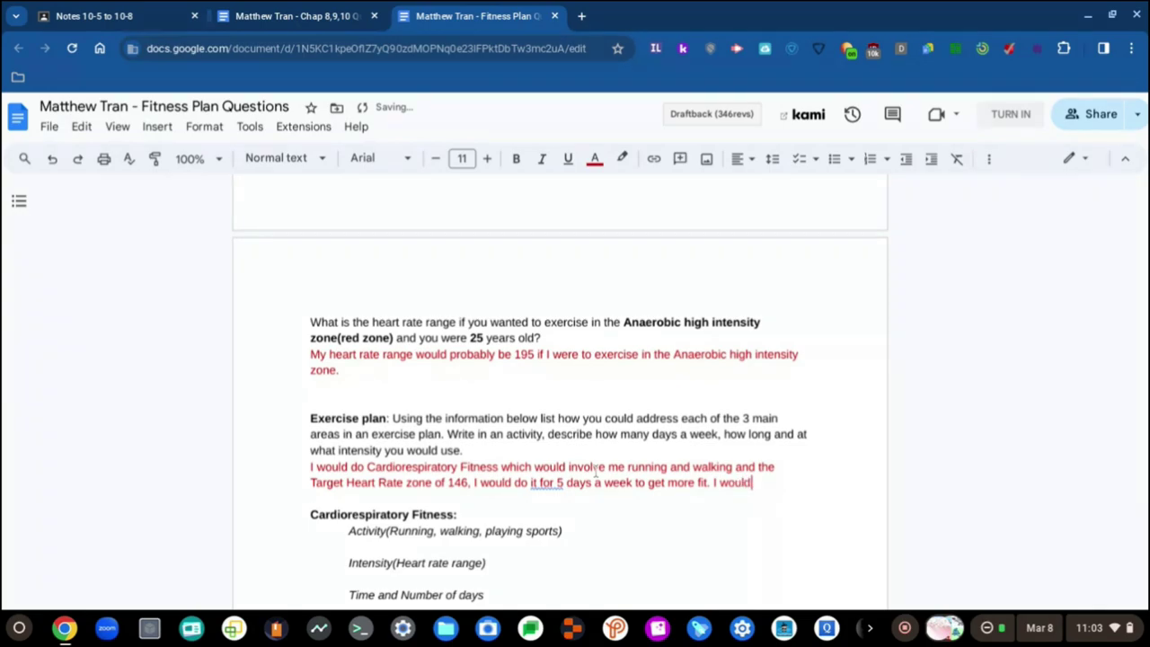
type(" Run")
key("BackSpace")
key("BackSpace")
key("BackSpace")
type("do running and wal")
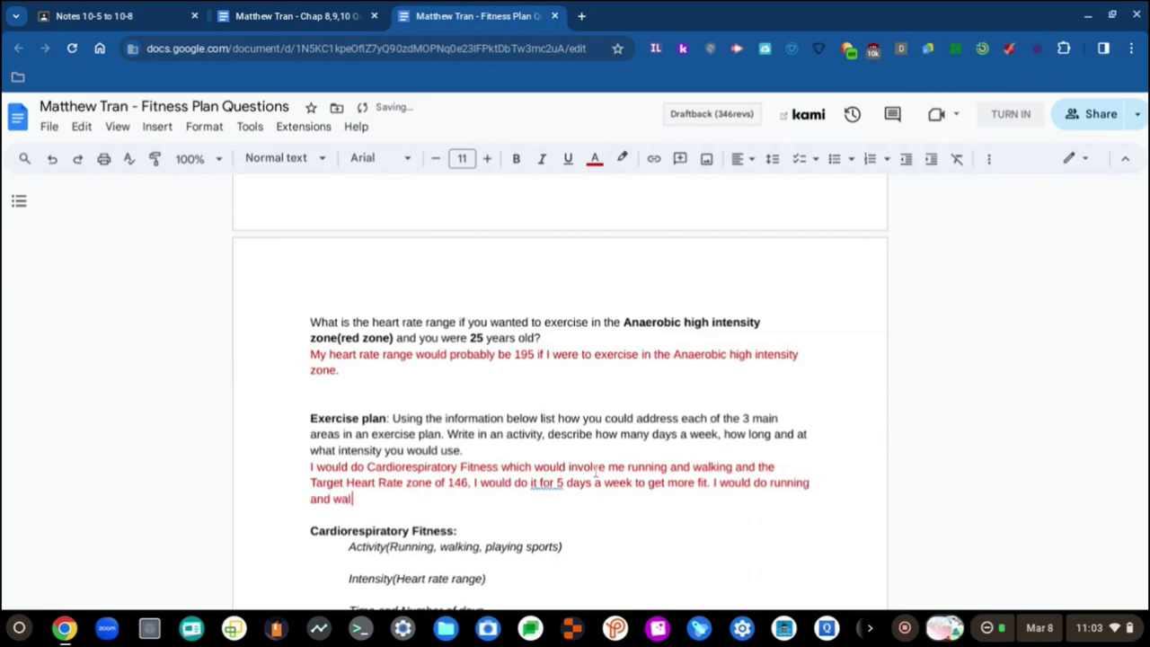
type("king for about")
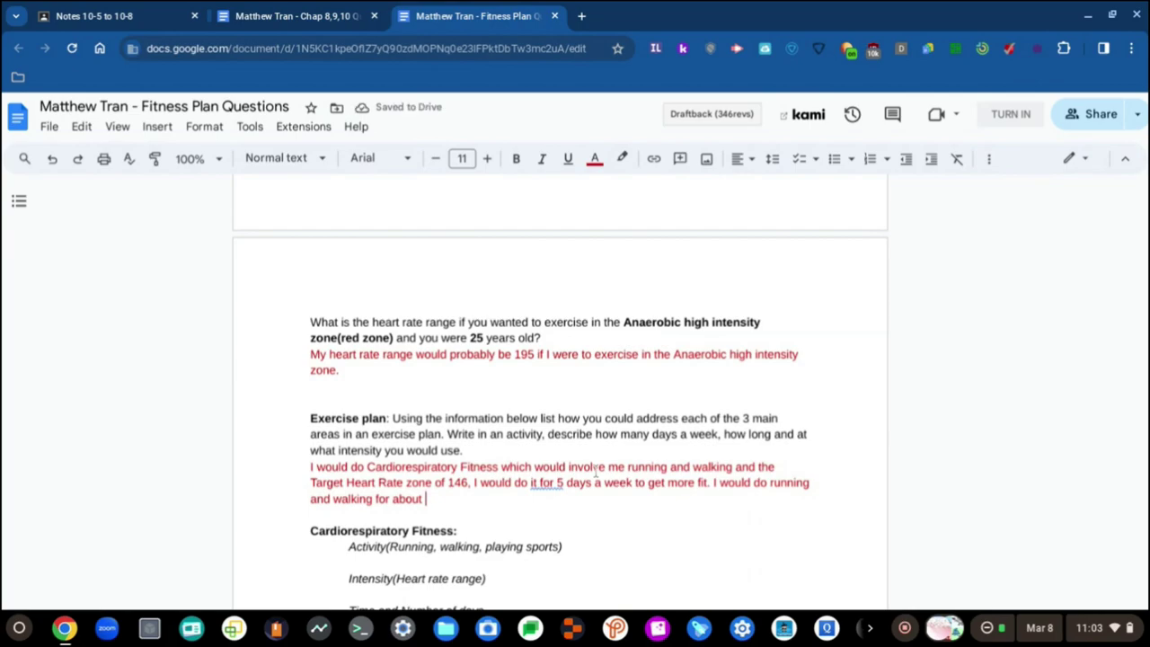
- Add the exercise duration "20-50 so minutes," after "running and walking for about"
type("20-50 ")
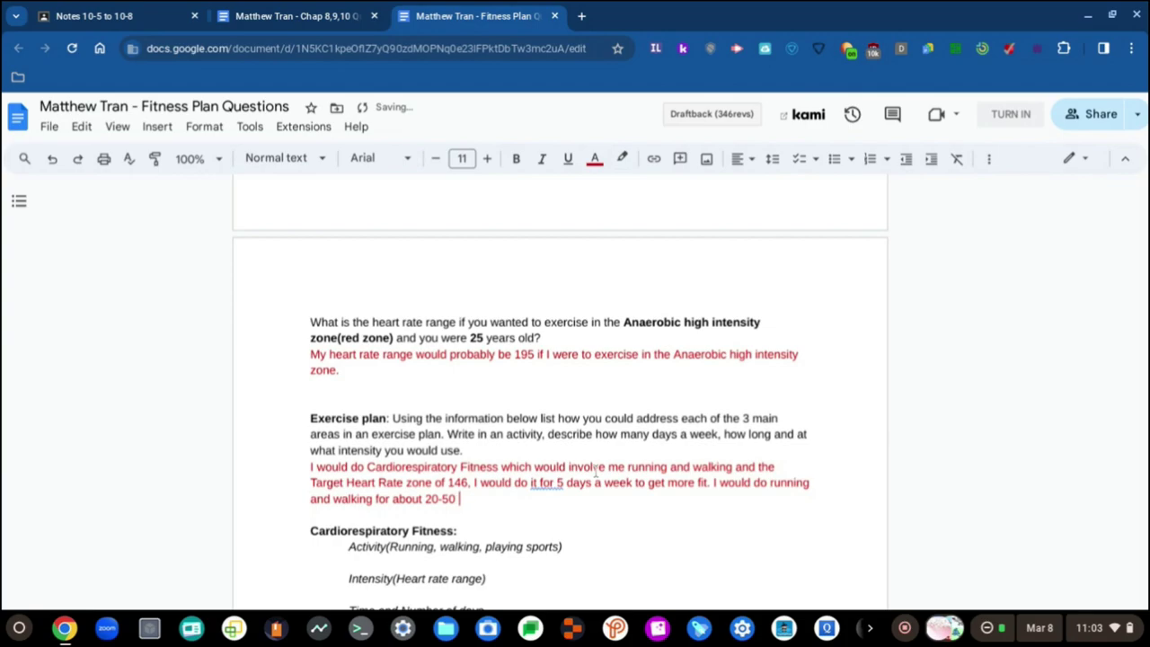
type("so minutes")
left_click(440, 498)
key("Right")
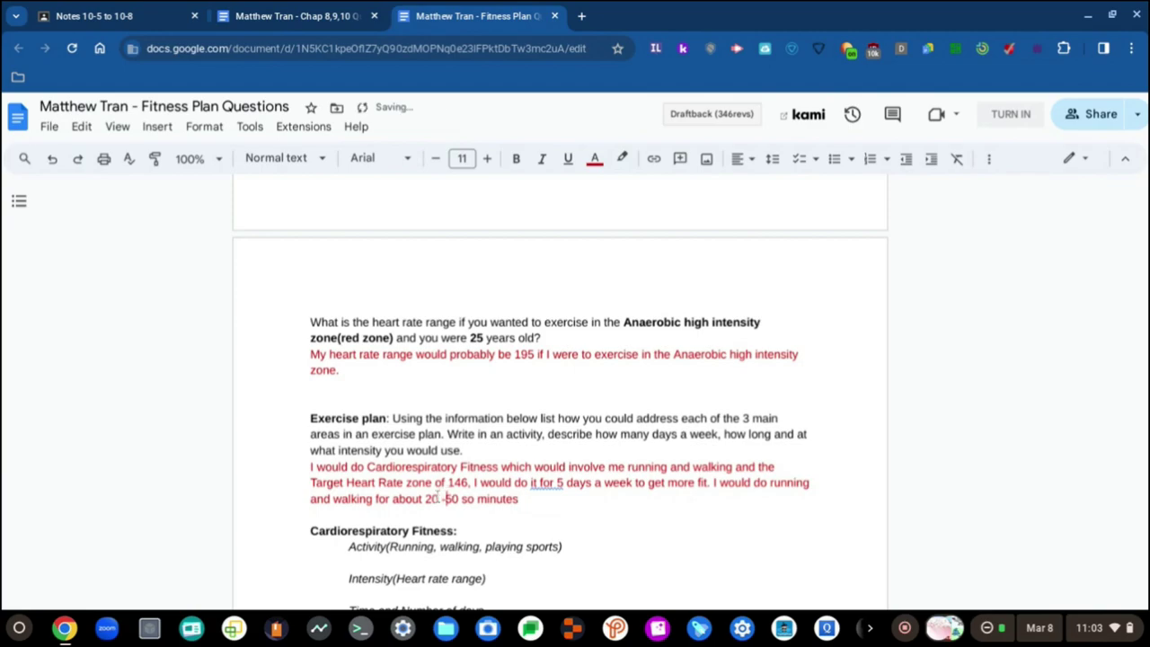
key("BackSpace")
key("BackSpace")
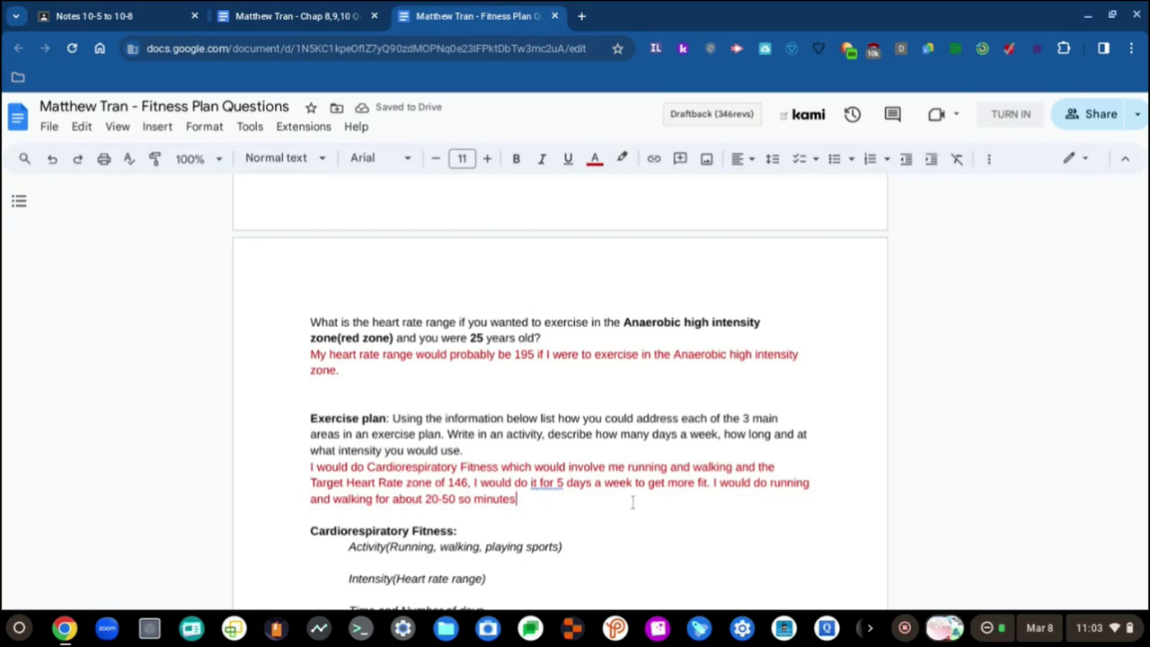
- Review the cardiorespiratory, muscular and flexibility FITT notes in the Chap 8,9,10 Questions document, and return to the Fitness Plan Questions document
left_click(280, 14)
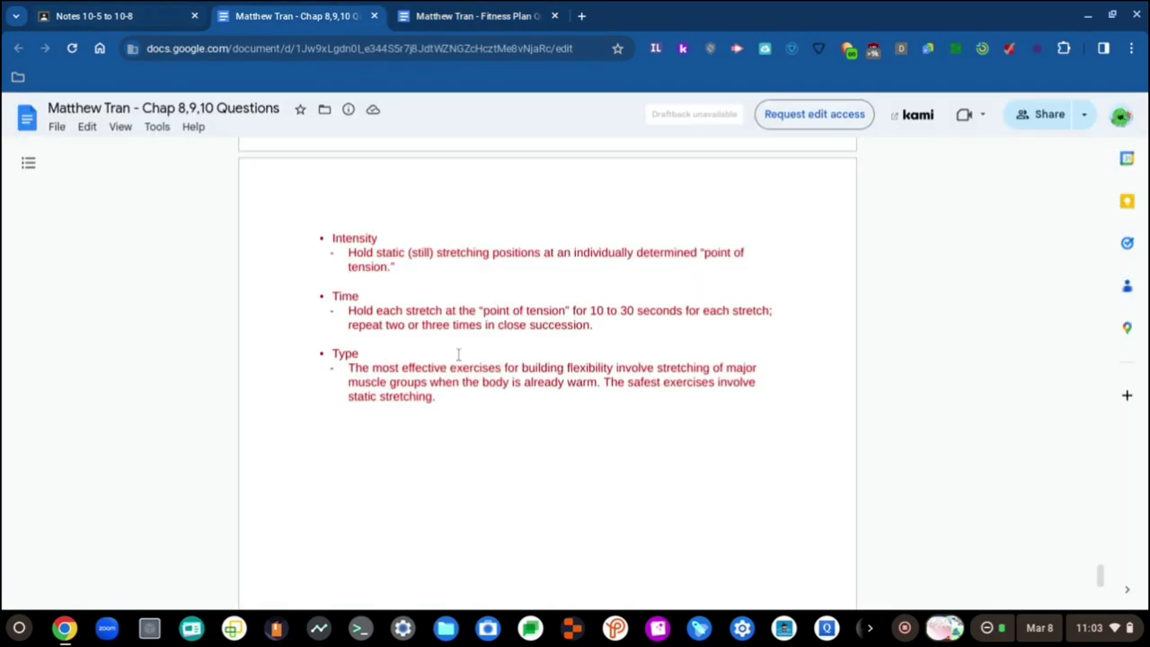
scroll(458, 354, "up", 3)
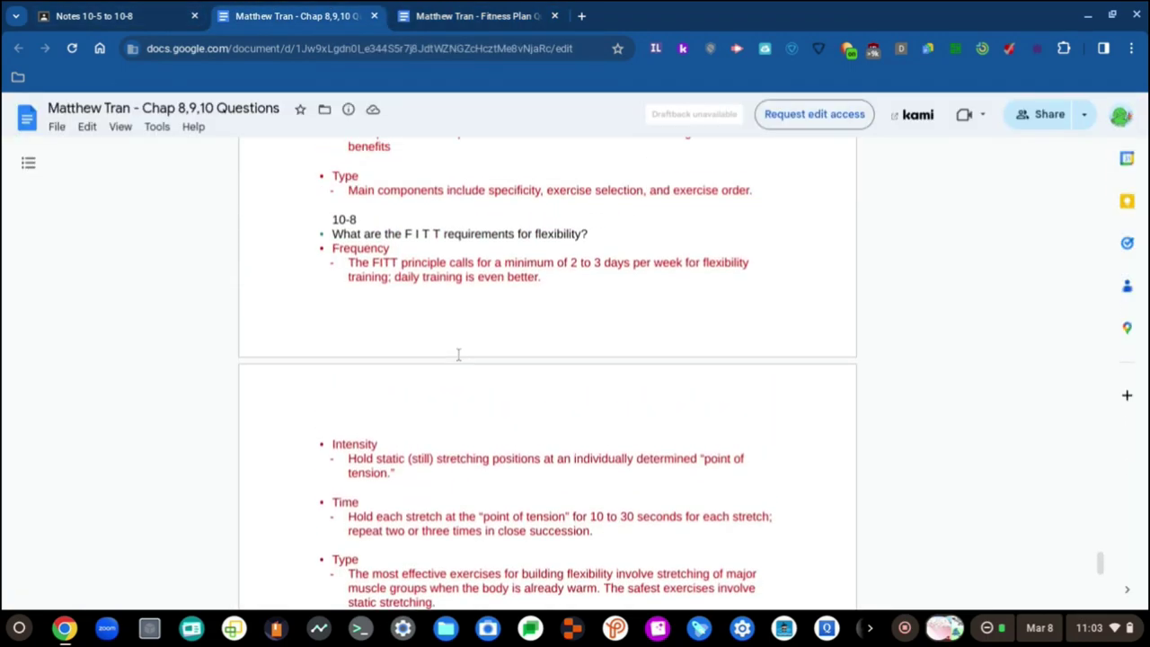
left_click(494, 14)
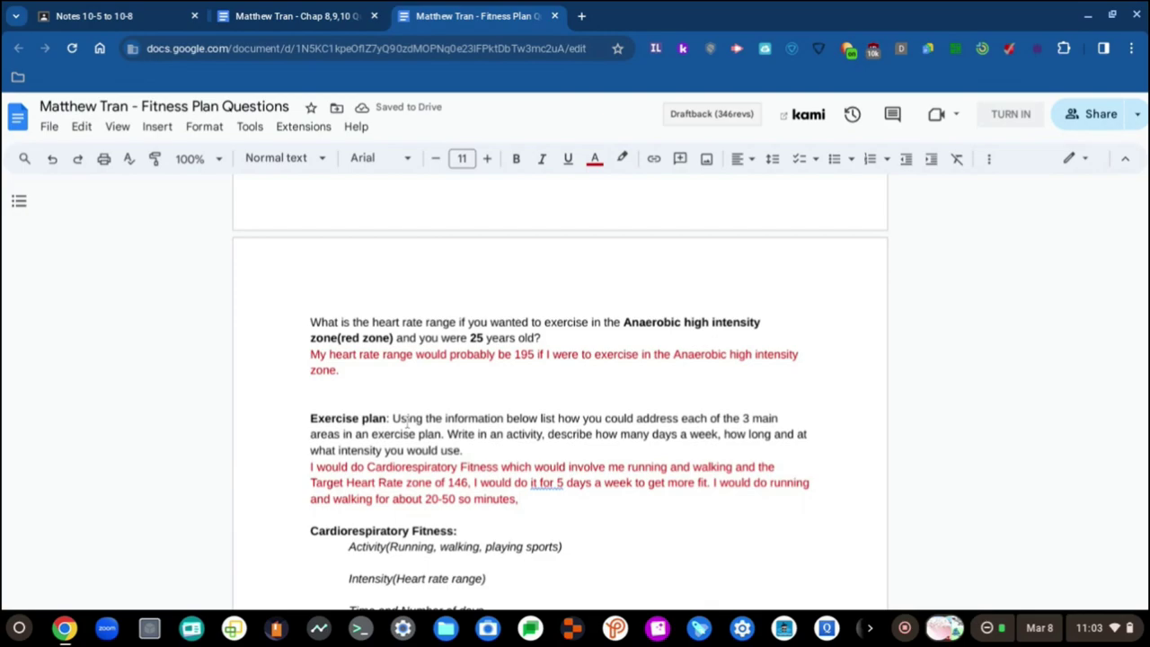
scroll(406, 422, "down", 5)
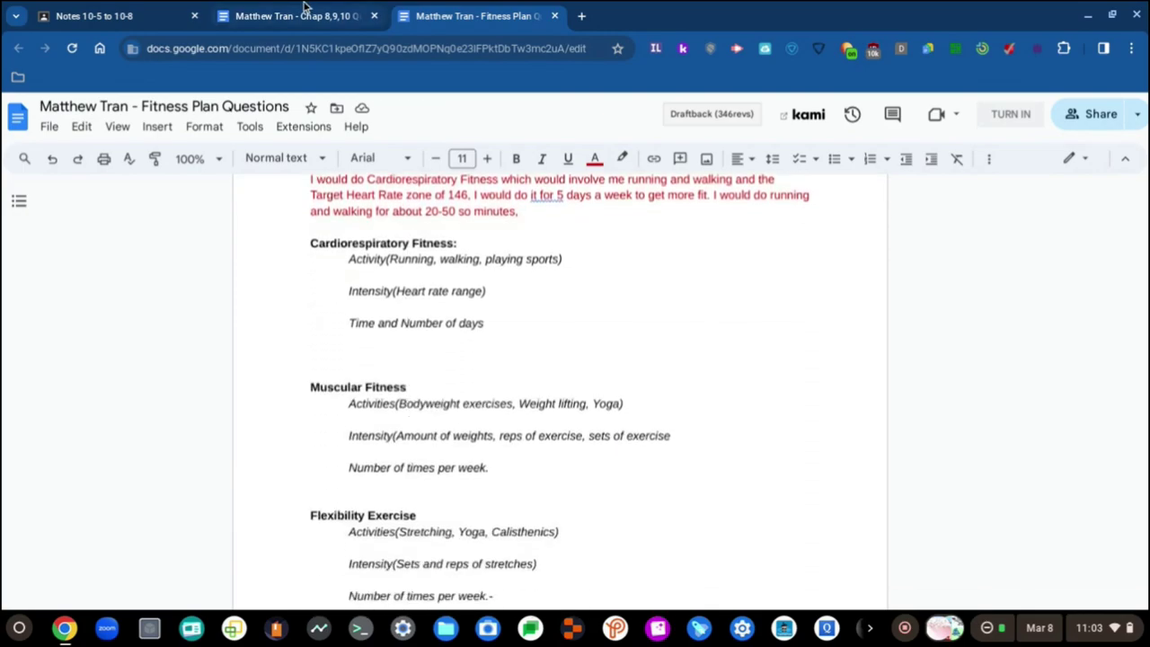
left_click(306, 14)
scroll(398, 300, "up", 5)
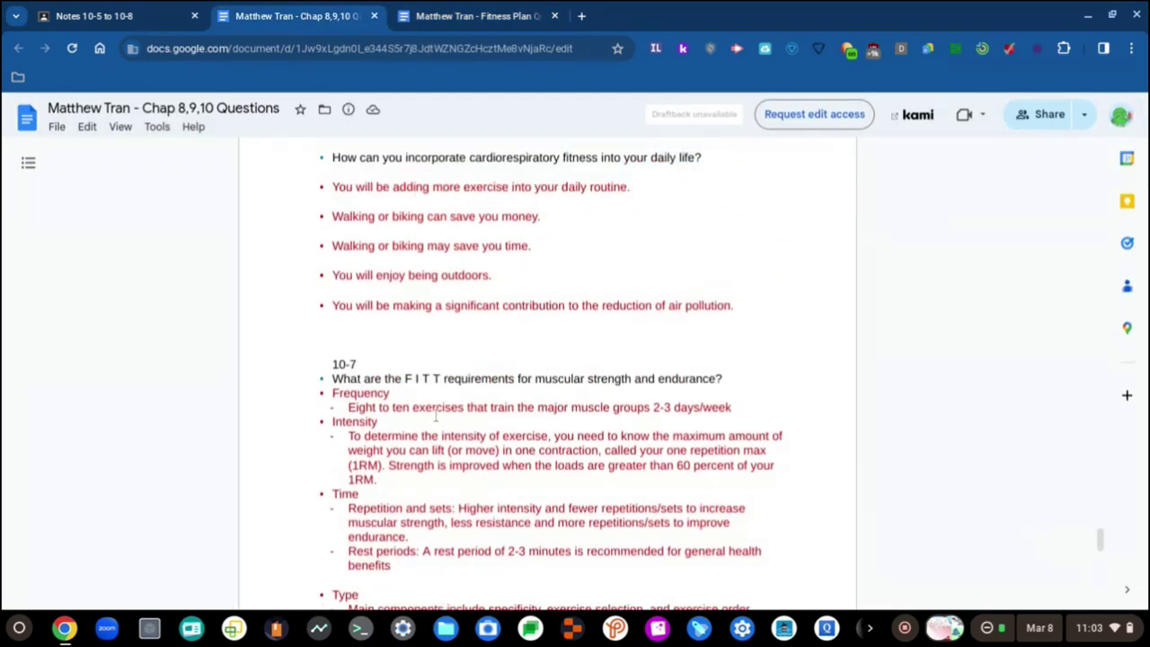
scroll(435, 415, "up", 3)
scroll(435, 415, "down", 2)
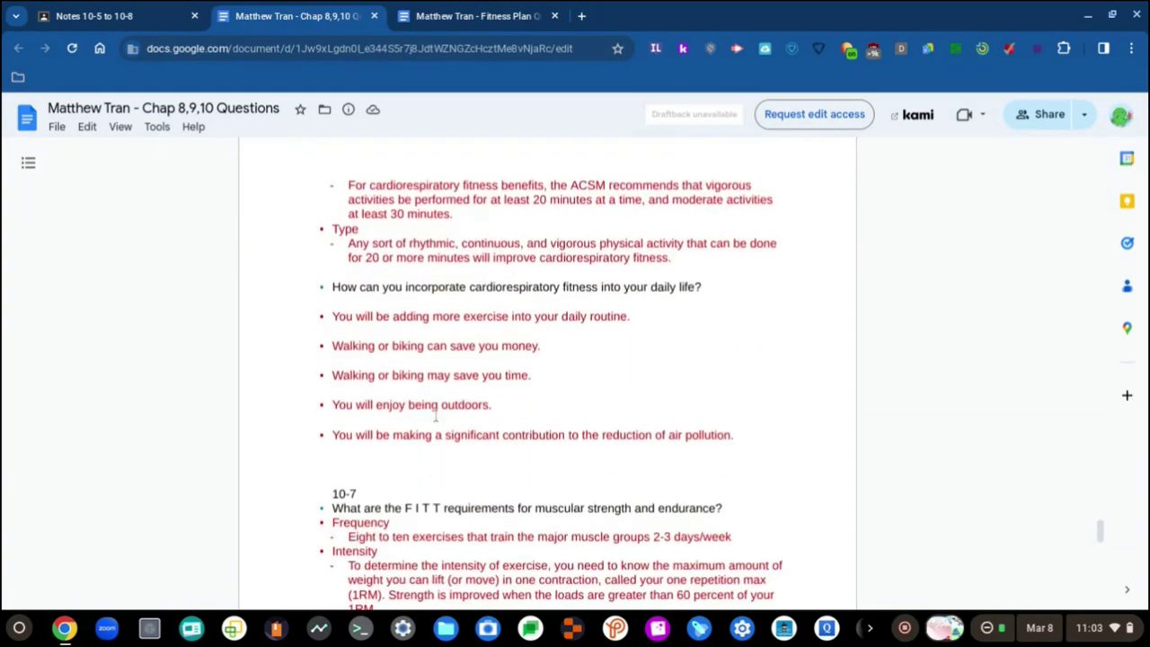
scroll(436, 414, "up", 2)
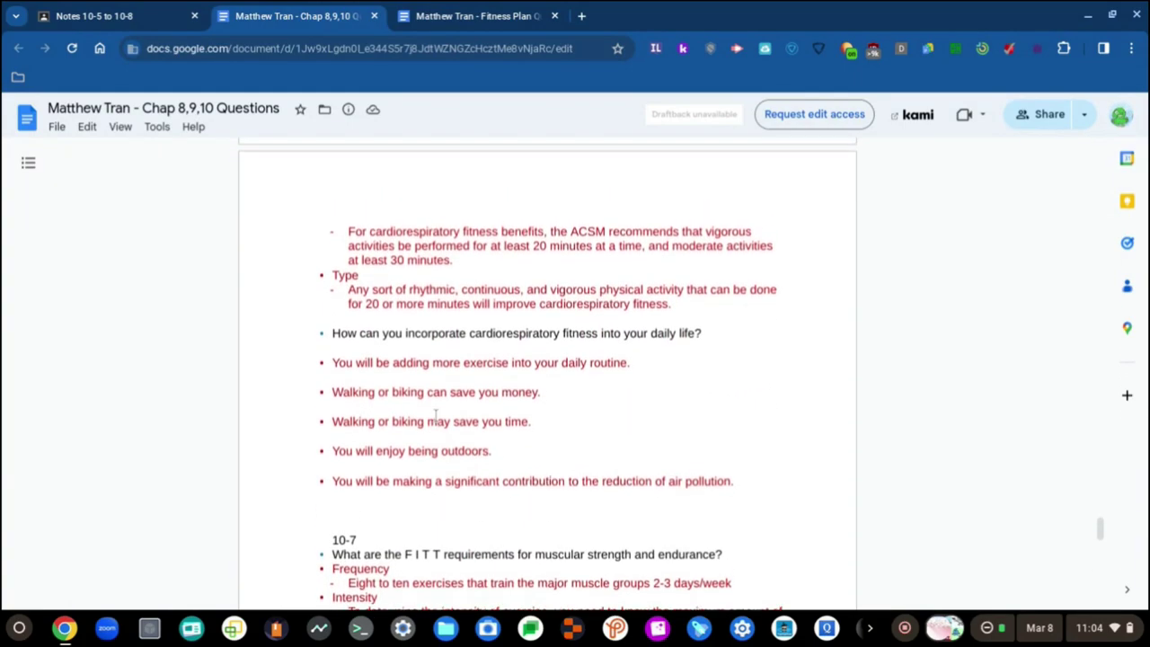
scroll(435, 415, "up", 1)
left_click(397, 11)
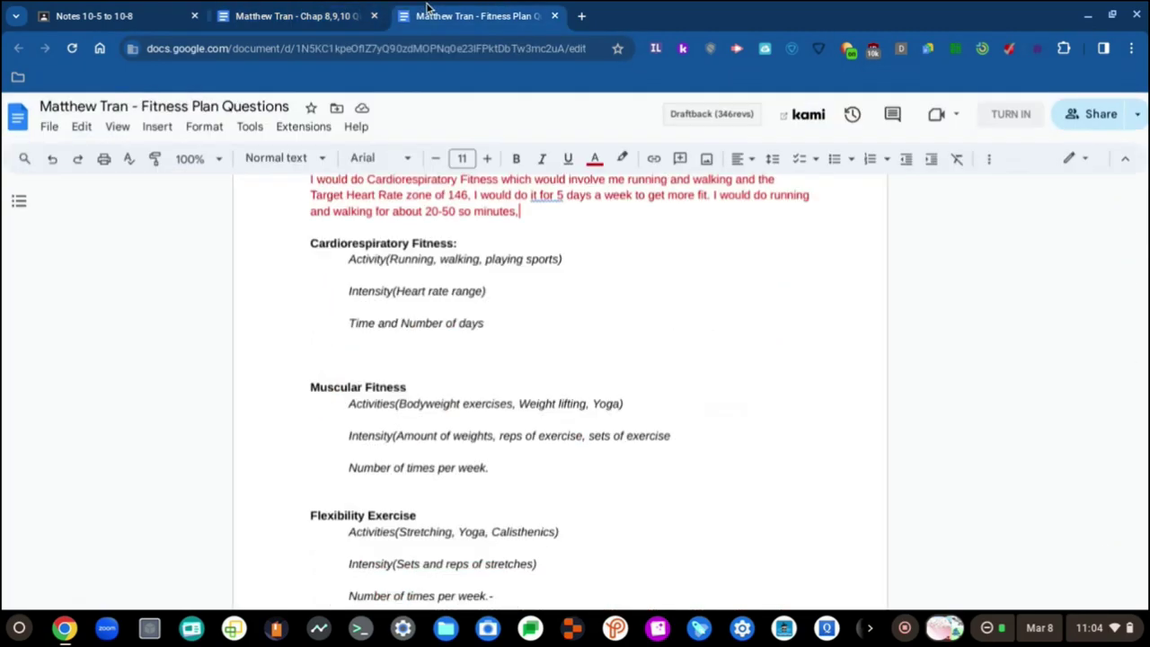
- Review the frequency, intensity and time requirements for cardiorespiratory fitness in the Chap 8,9,10 Questions document, and return to the Fitness Plan Questions document
left_click(353, 9)
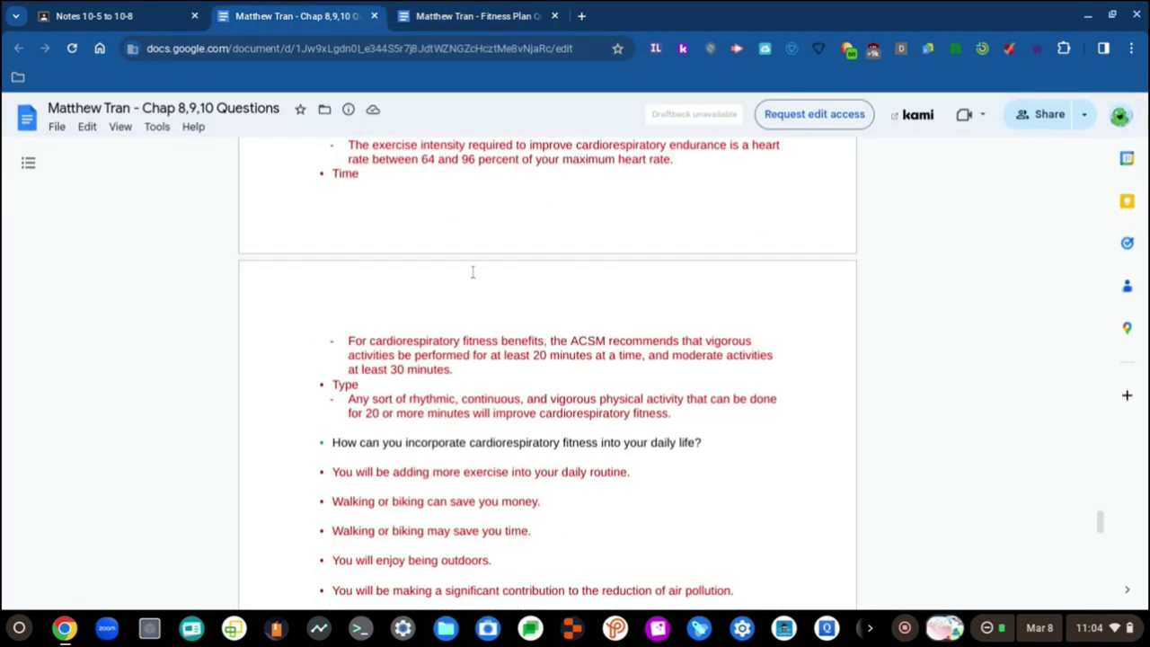
scroll(472, 270, "down", 1)
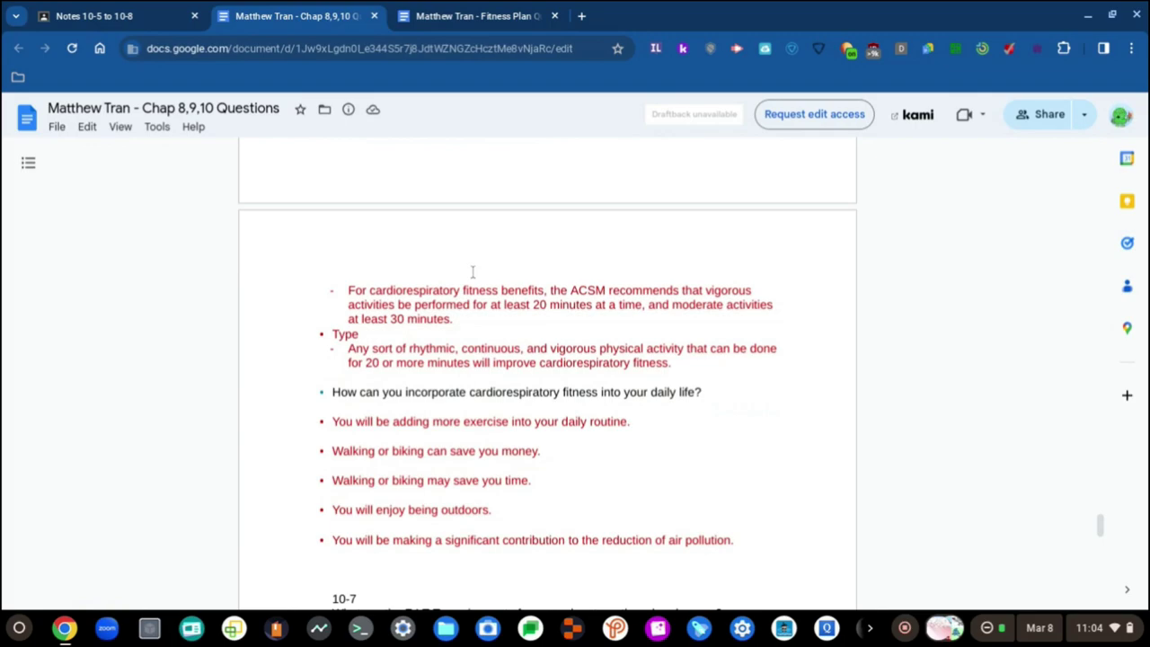
scroll(472, 271, "up", 2)
scroll(473, 271, "down", 1)
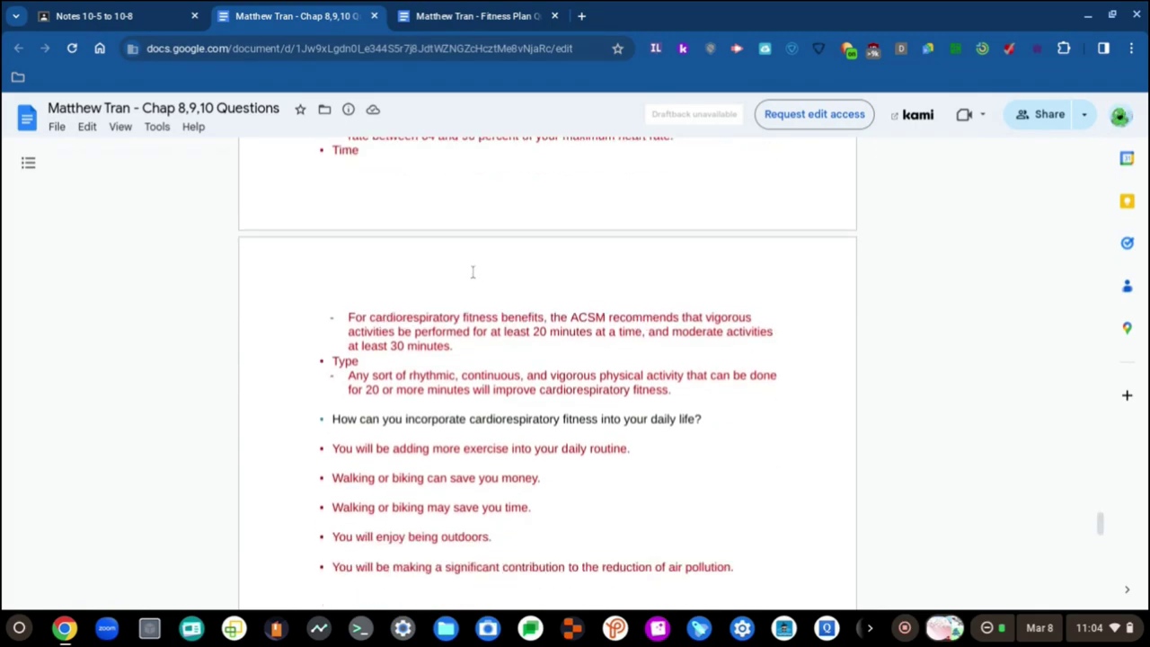
scroll(472, 271, "up", 2)
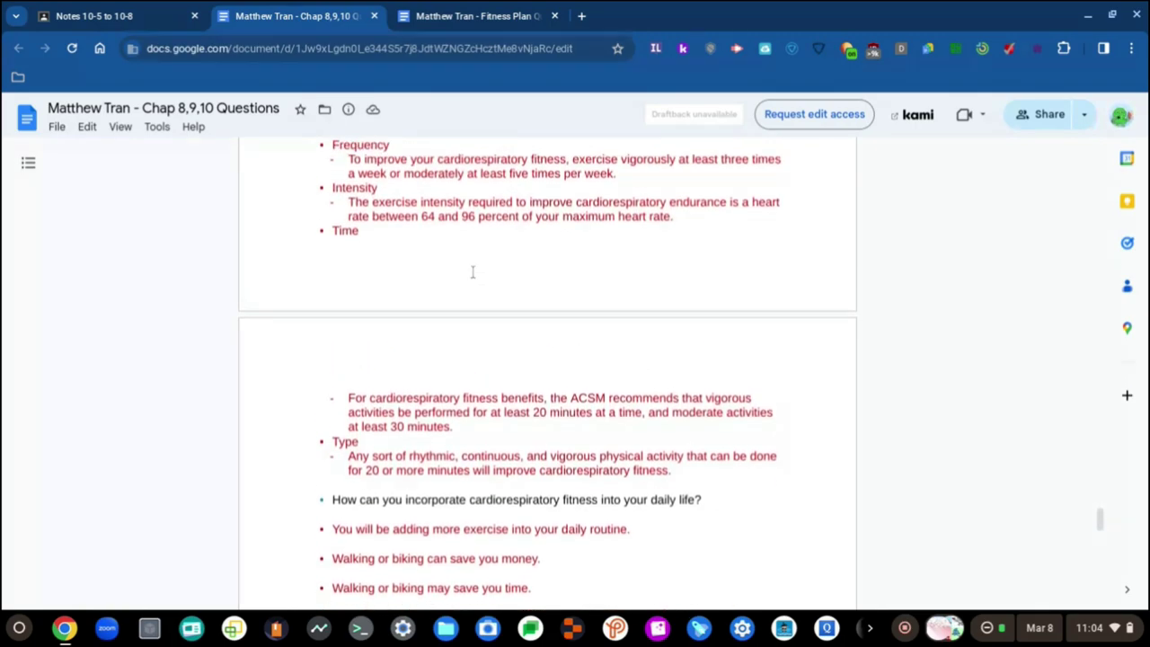
scroll(473, 271, "up", 3)
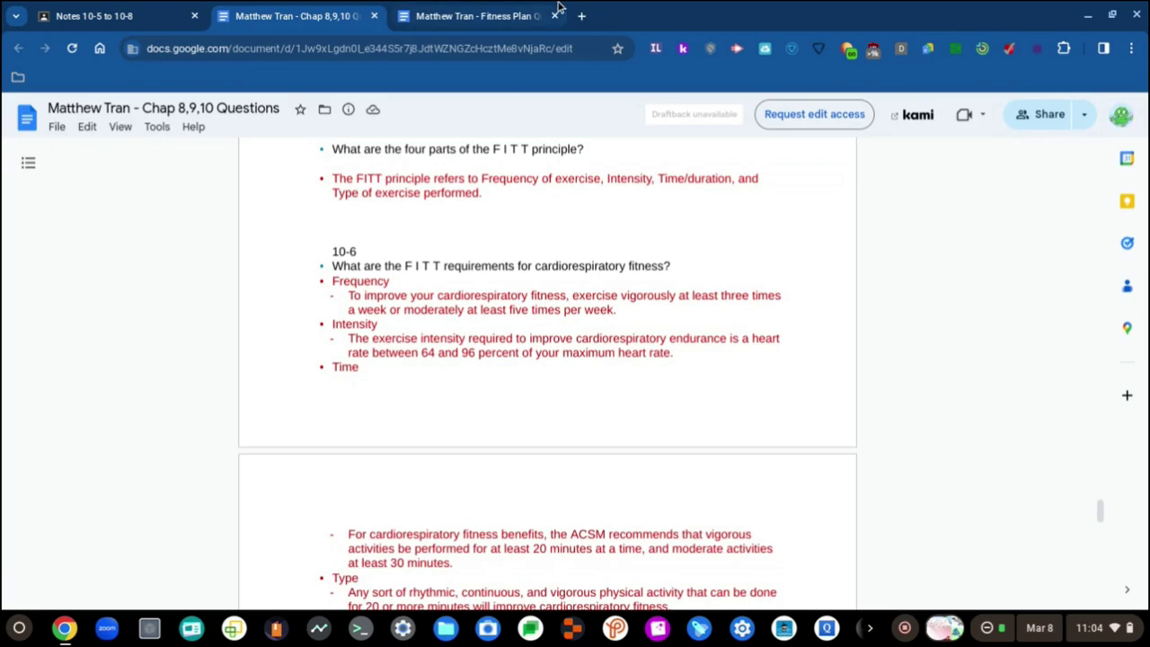
left_click(476, 15)
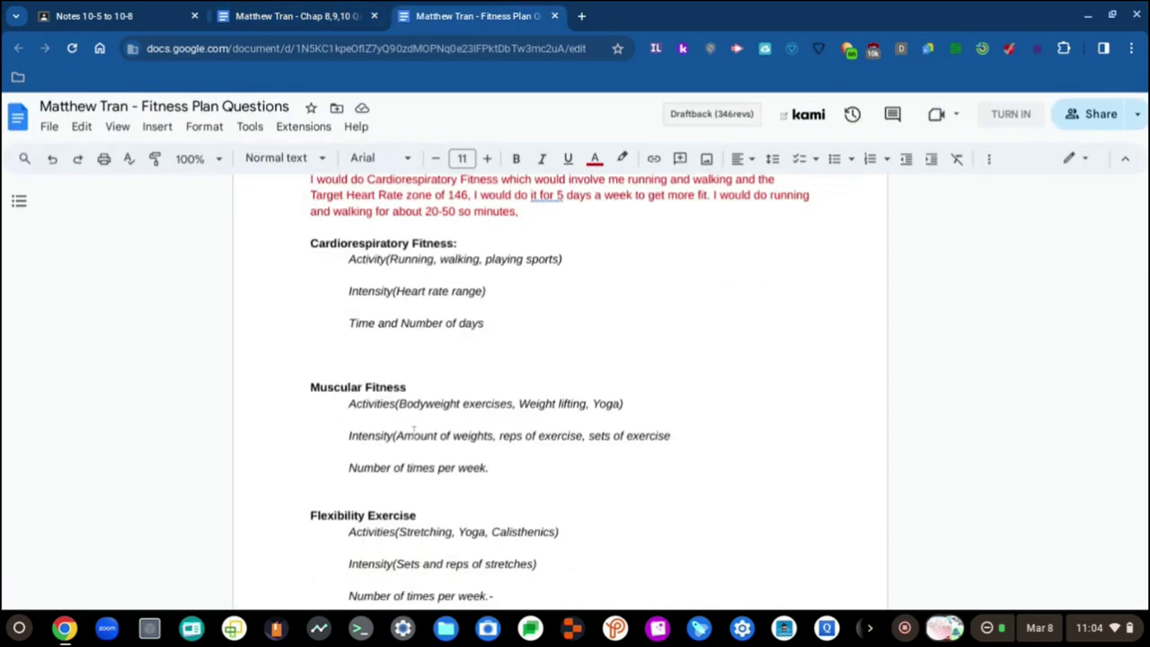
left_click(314, 10)
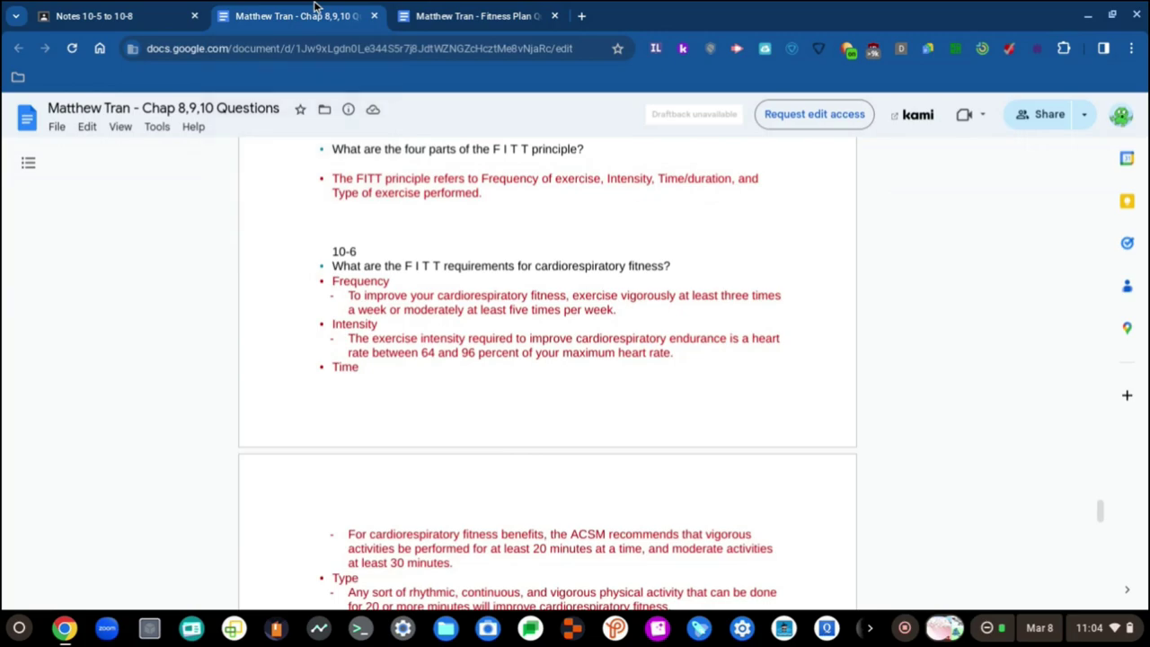
left_click(485, 13)
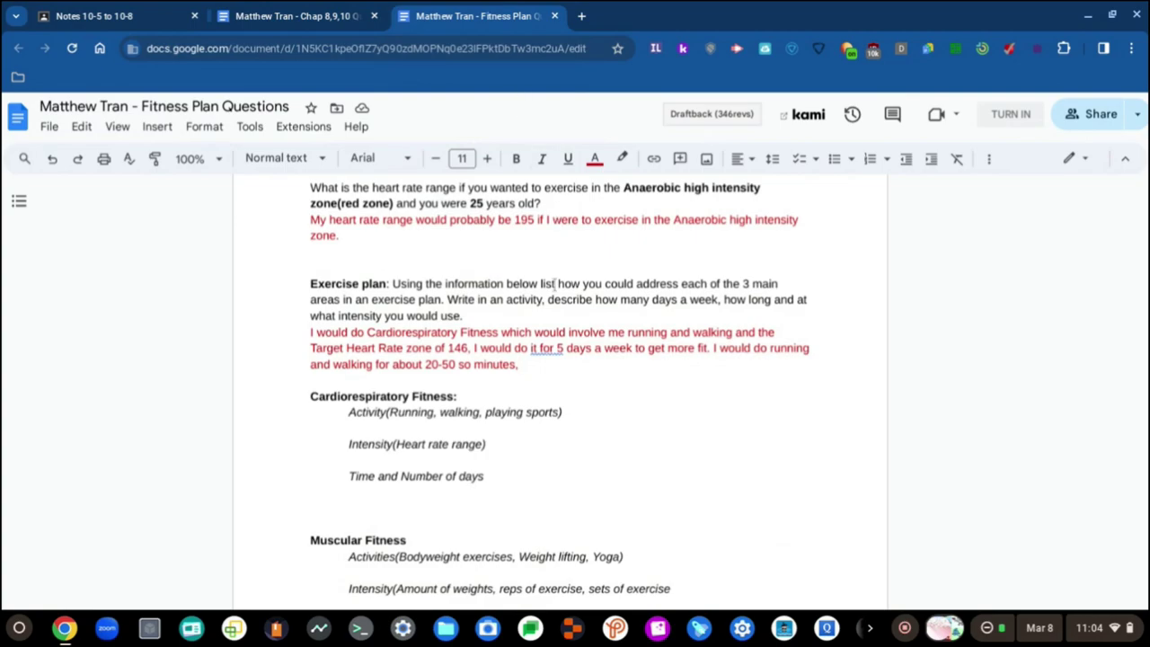
- Continue the exercise plan answer with "My intensity would be that I would try my best to improve my", consulting the chapter notes
type("My inte")
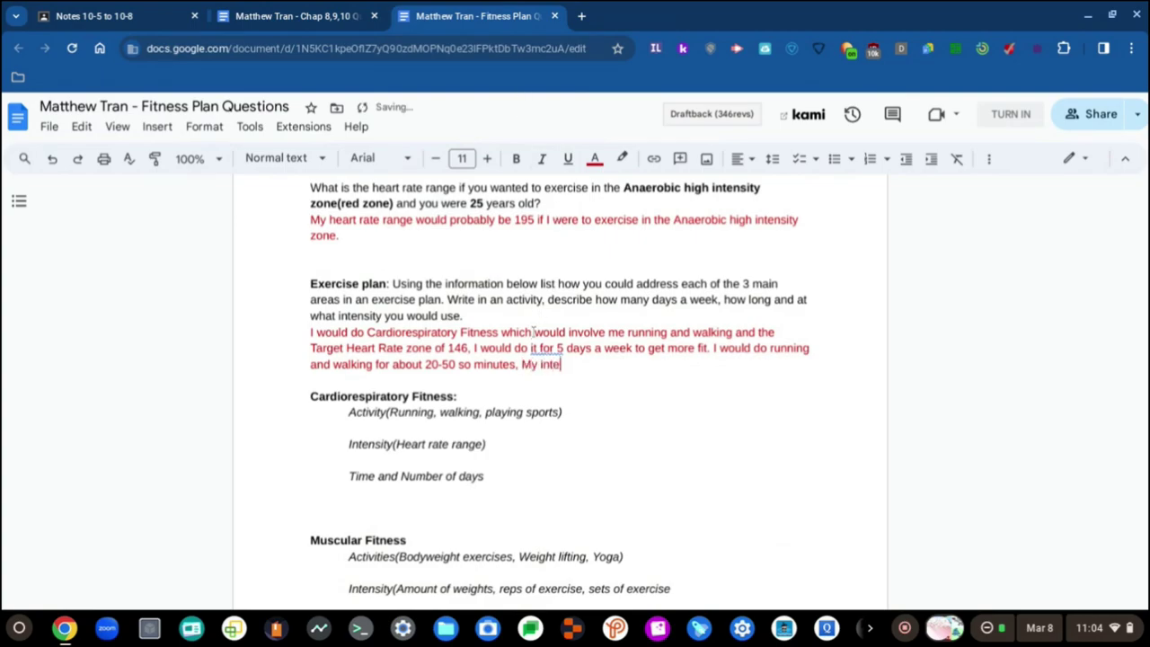
type("nsity would be ")
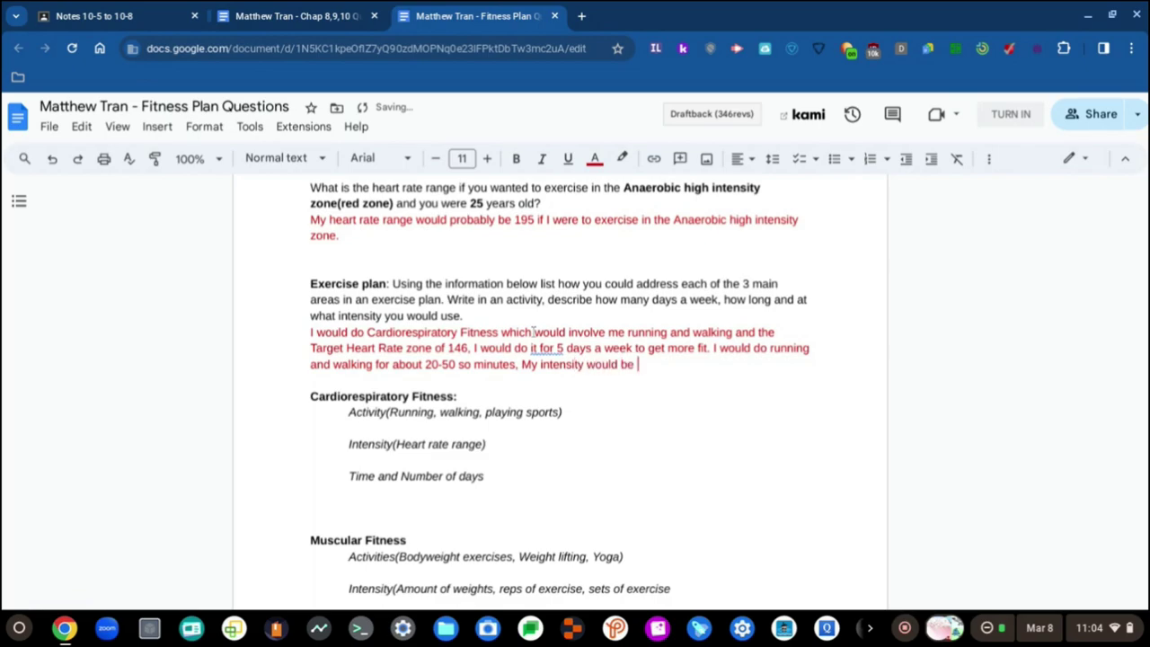
type("that I would")
left_click(314, 16)
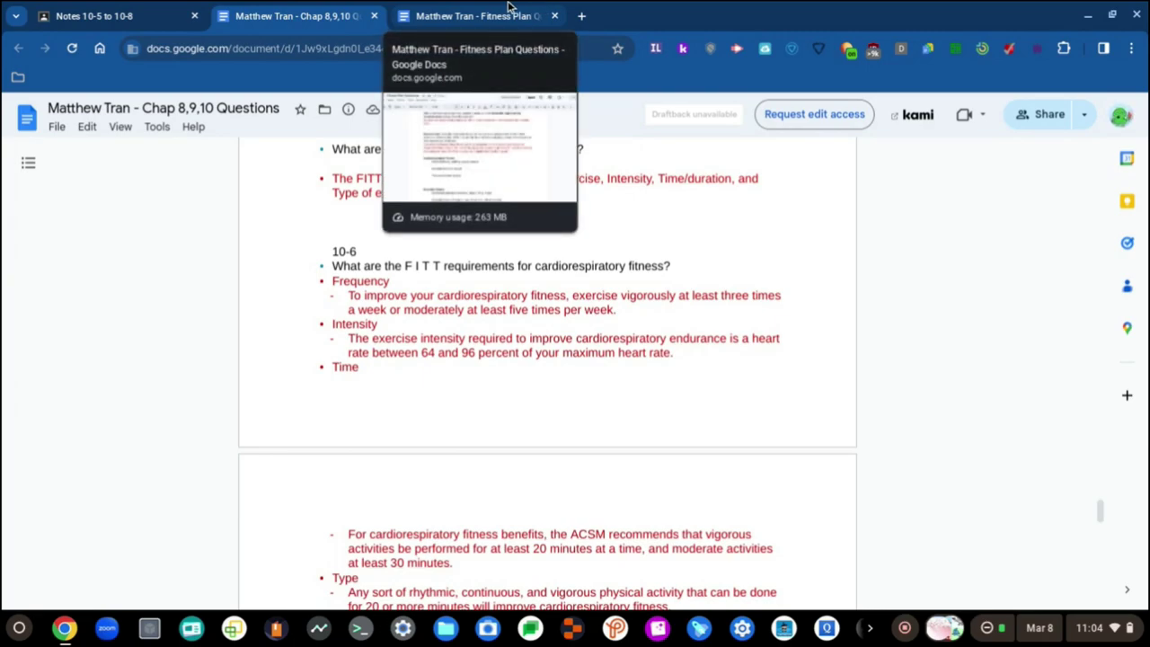
left_click(509, 7)
type("try ")
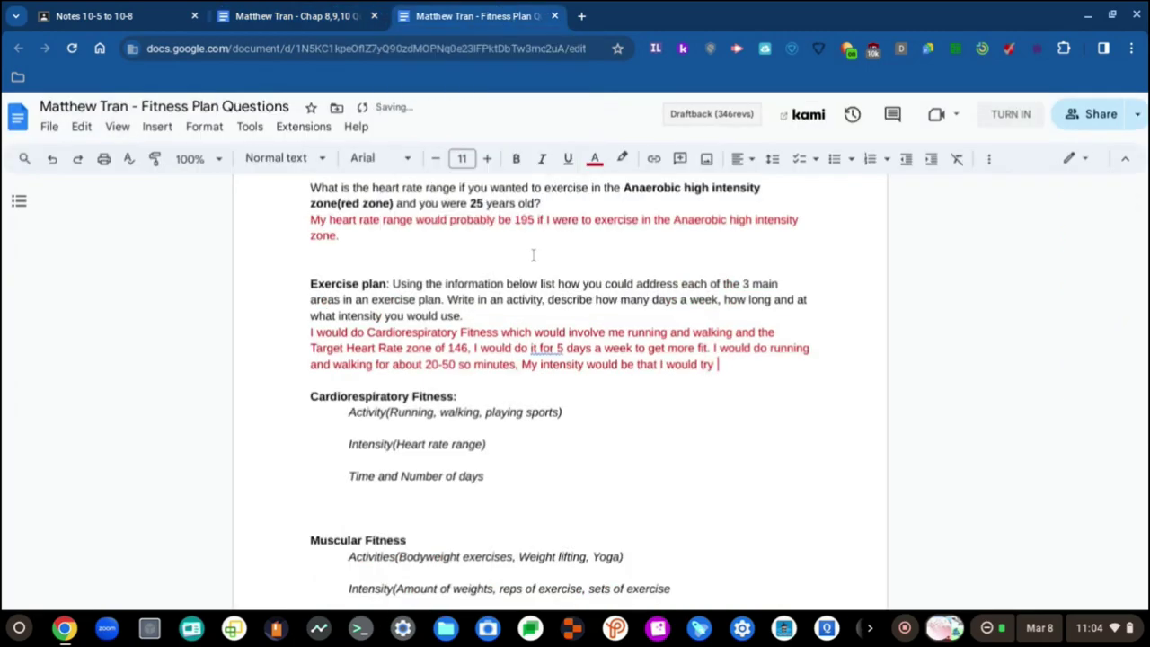
type("my best to impr")
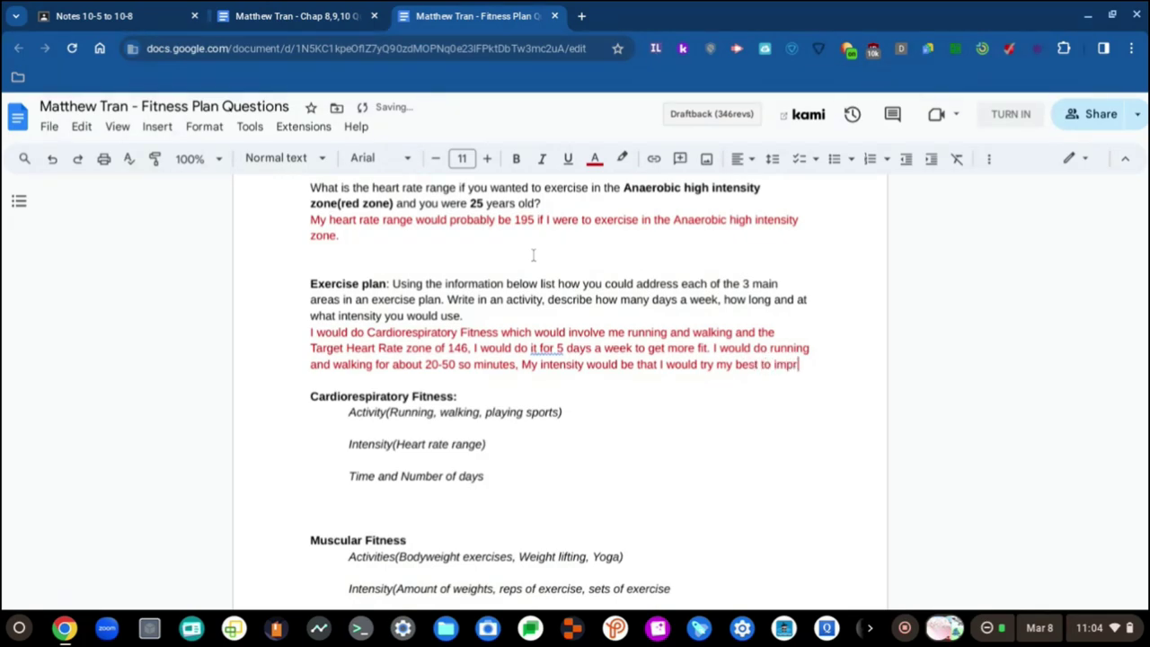
type("ove my")
- Add "cardiorespiratory endurance" after "improve my", checking the wording against the intensity notes in the Chap 8,9,10 Questions document
key("ctrl+shift+Tab")
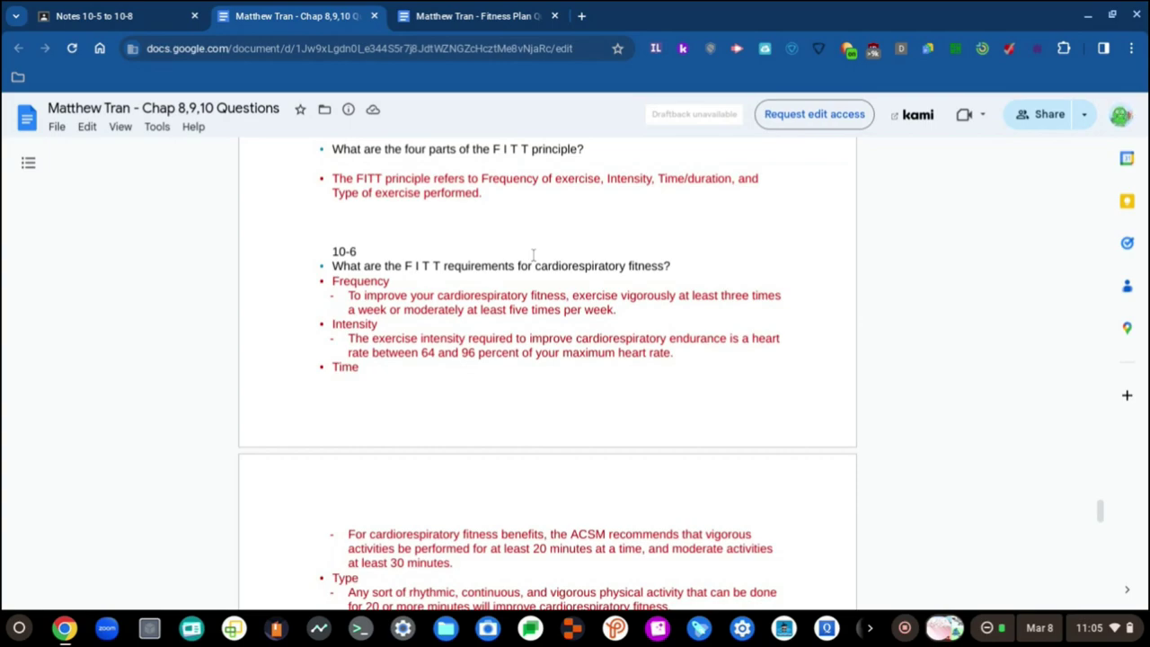
key("ctrl+Tab")
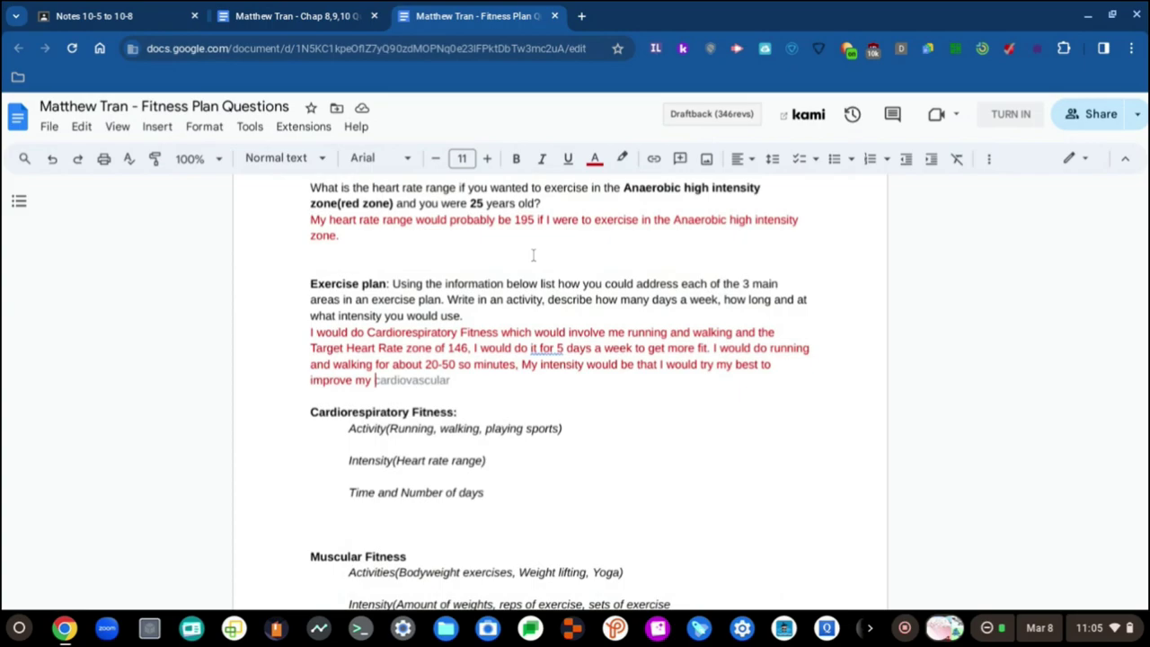
type("cardioresp")
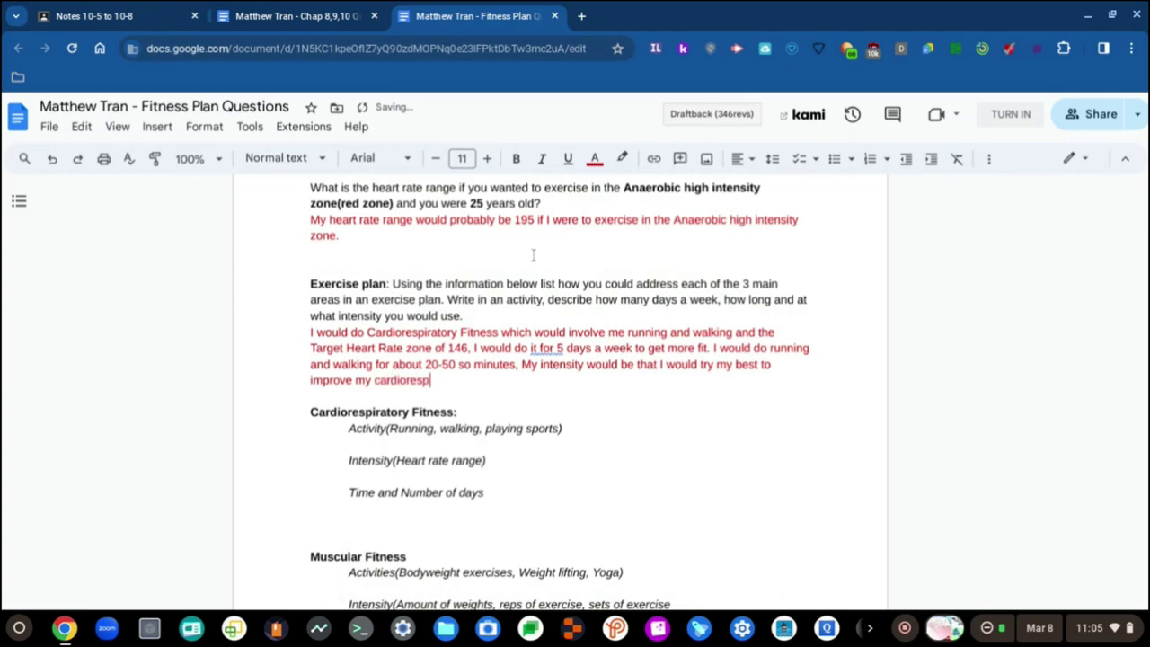
type("iratory")
key("ctrl+shift+Tab")
key("ctrl+Tab")
type("enderu")
key("BackSpace")
key("BackSpace")
key("BackSpace")
type("urance")
- Add "with a heart rate of 69" after "cardiorespiratory endurance", and check the heart rate range in the chapter notes
key("ctrl+shift+Tab")
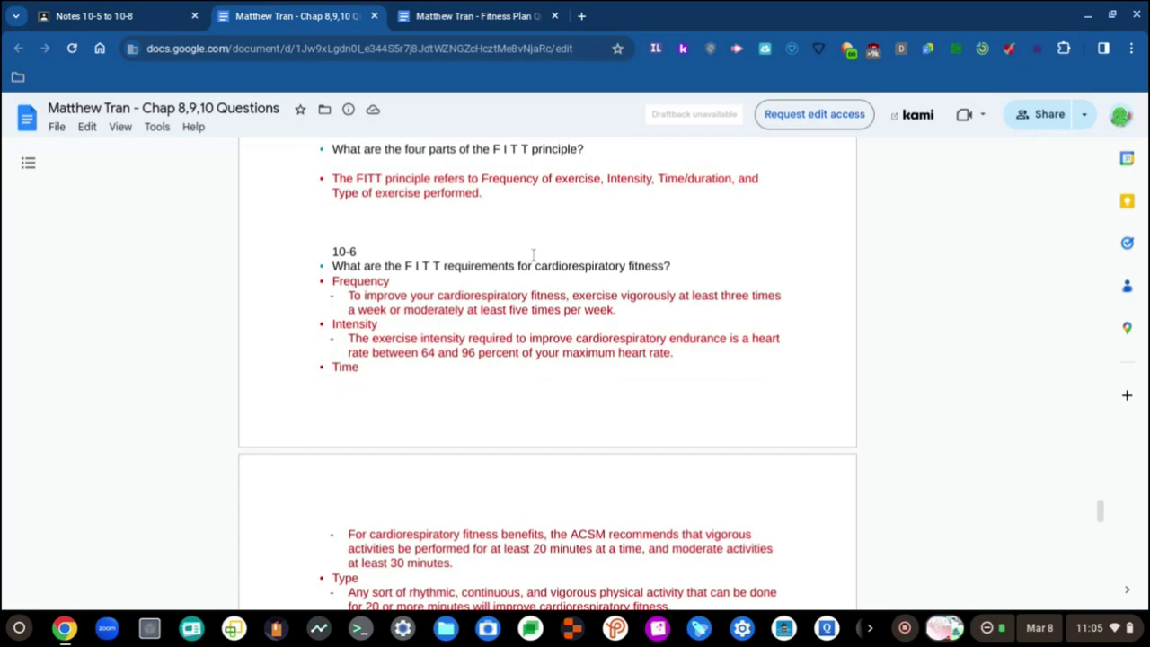
key("ctrl+Tab")
type("with a ")
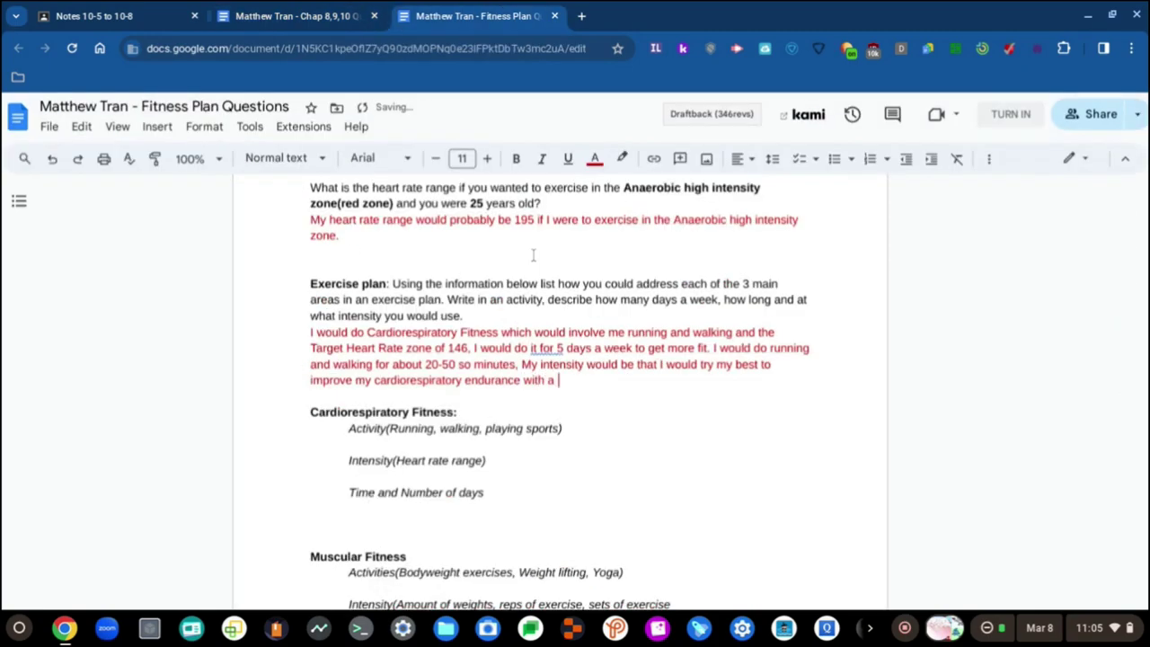
type("heart rate of 69")
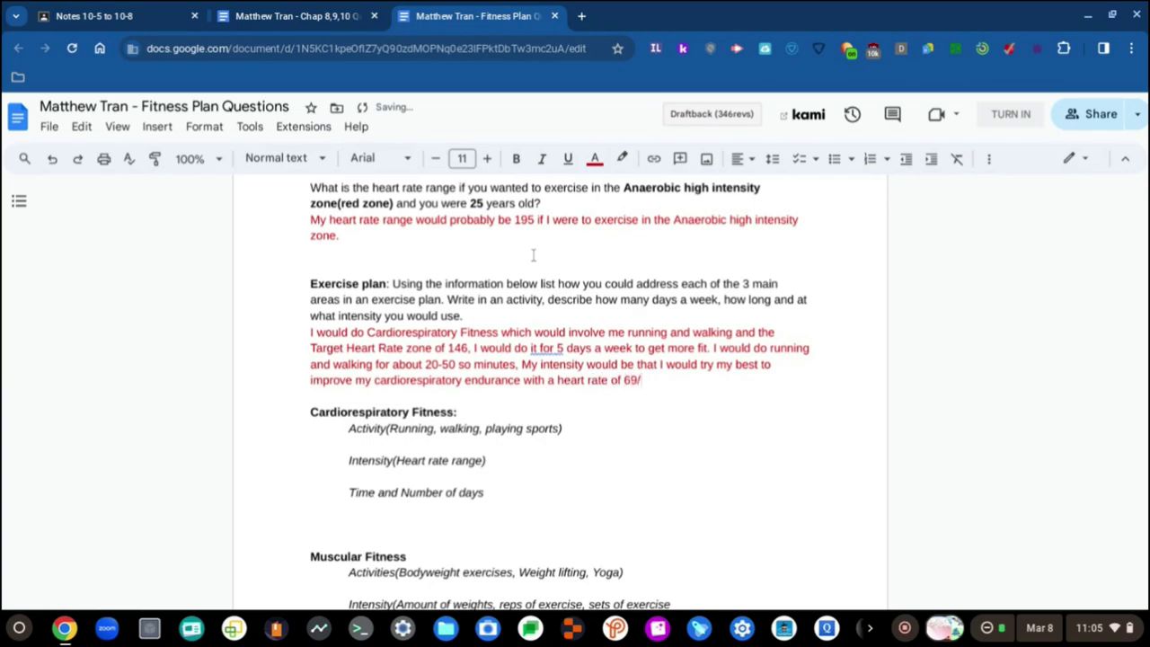
key("ctrl+shift+Tab")
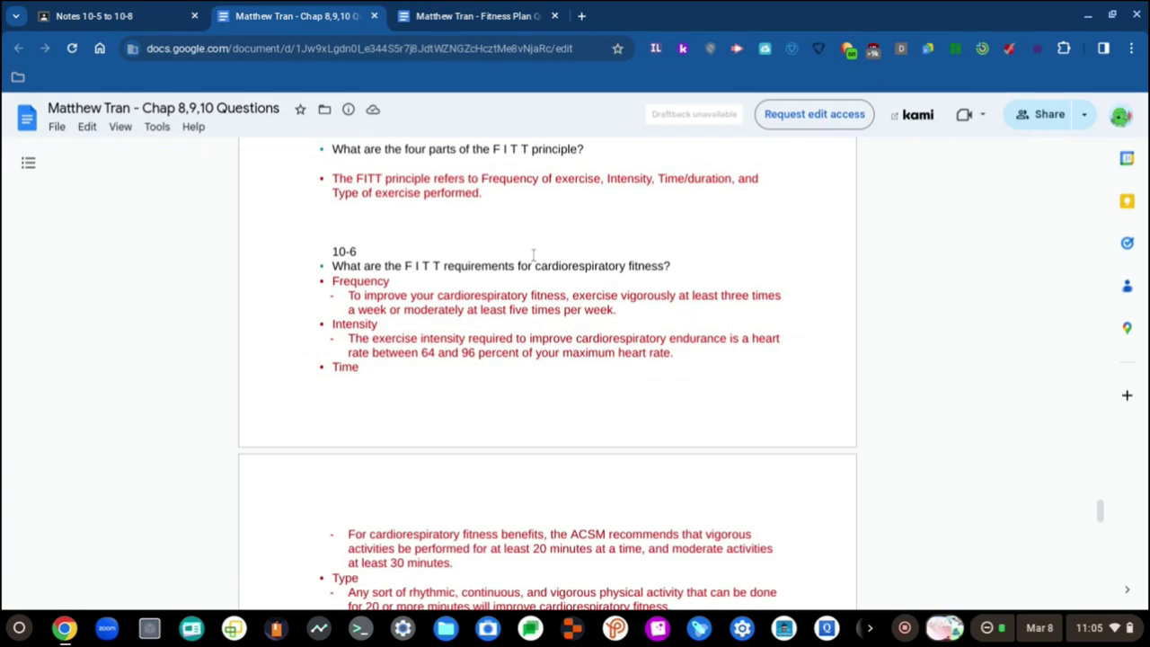
key("ctrl+Tab")
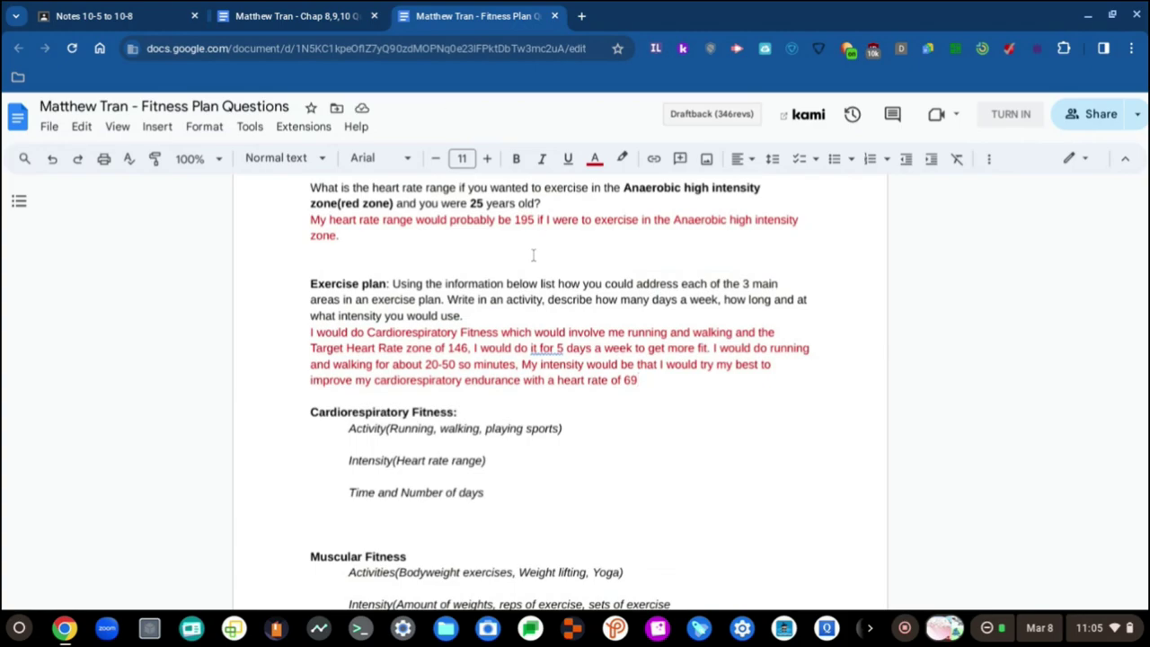
- Reword the end of the intensity sentence after "heart rate" to "between a 69 percent to"
key("BackSpace")
key("BackSpace")
key("BackSpace")
key("BackSpace")
key("BackSpace")
type("between a")
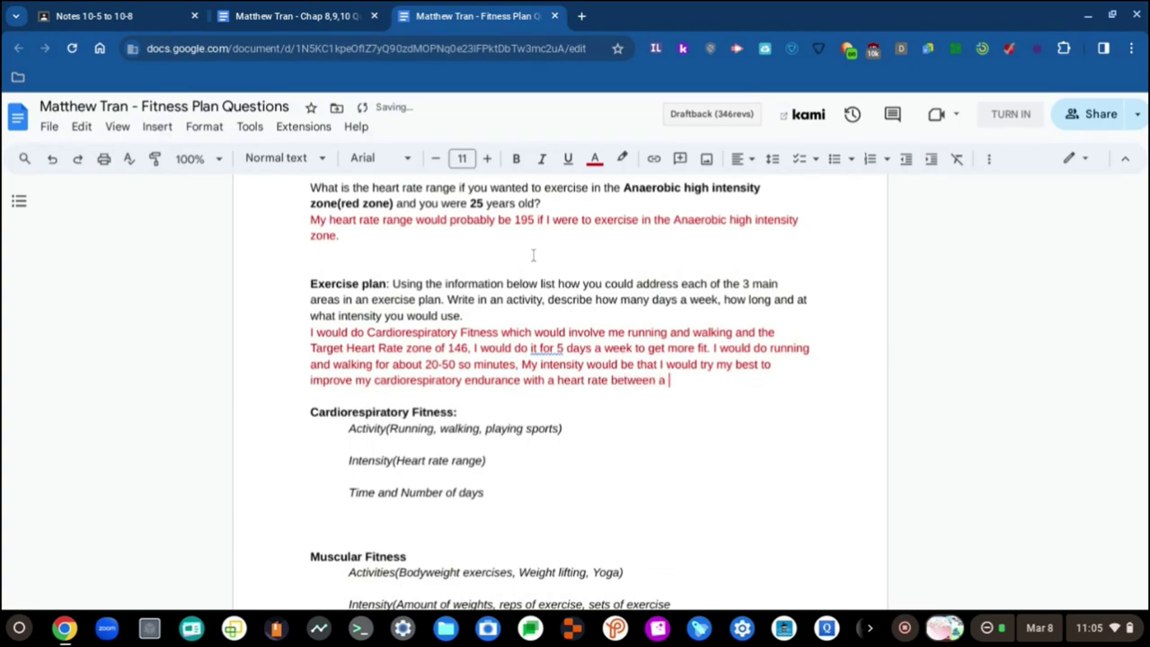
type(" 69 percent")
key("BackSpace")
key("BackSpace")
key("BackSpace")
key("BackSpace")
type("cent to")
- Finish the intensity sentence with "a 93 percent of my heart rate.", and check it against the chapter notes
key("ctrl+shift+Tab")
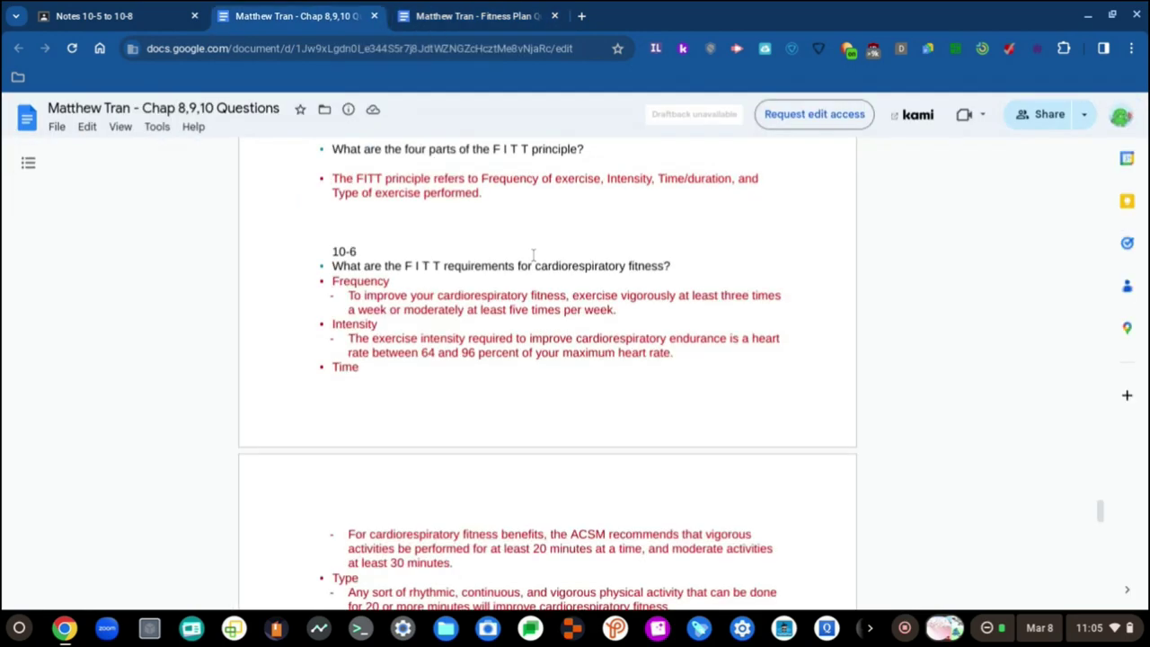
key("ctrl+Tab")
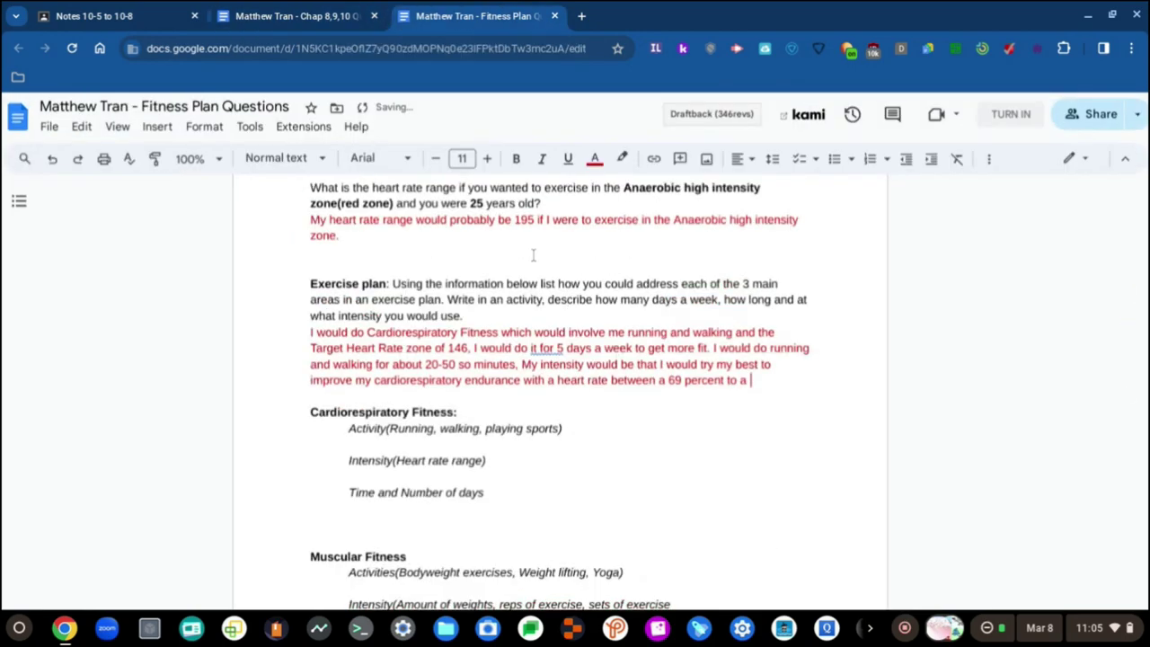
type("a 93 percent of my h")
key("Tab")
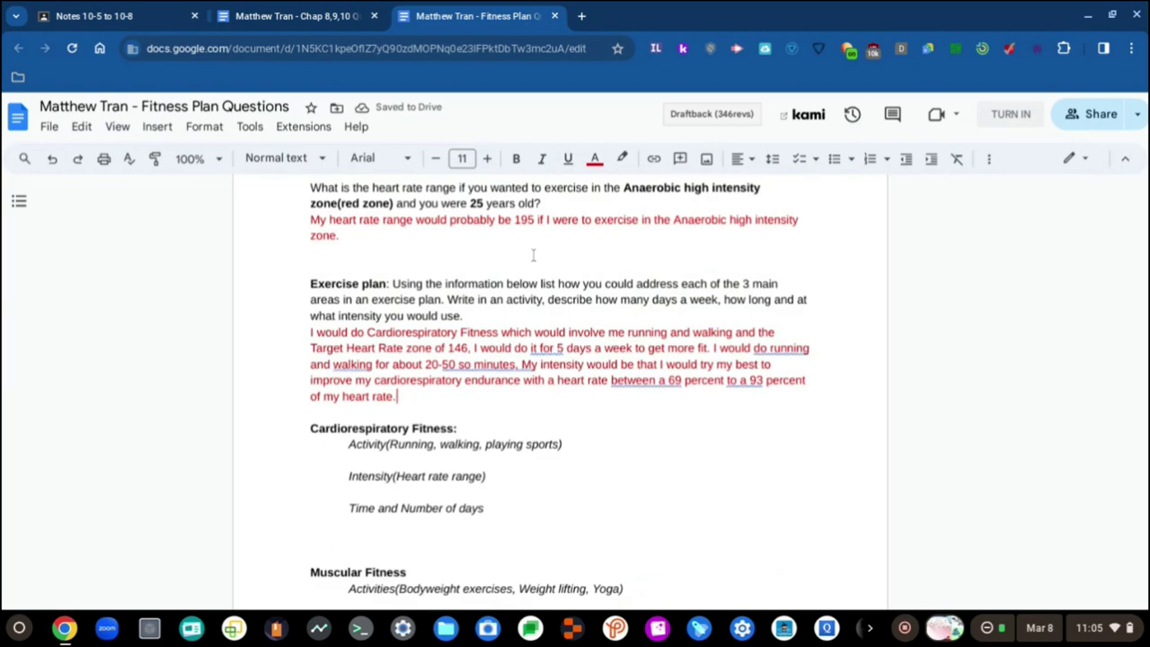
key("ctrl+shift+Tab")
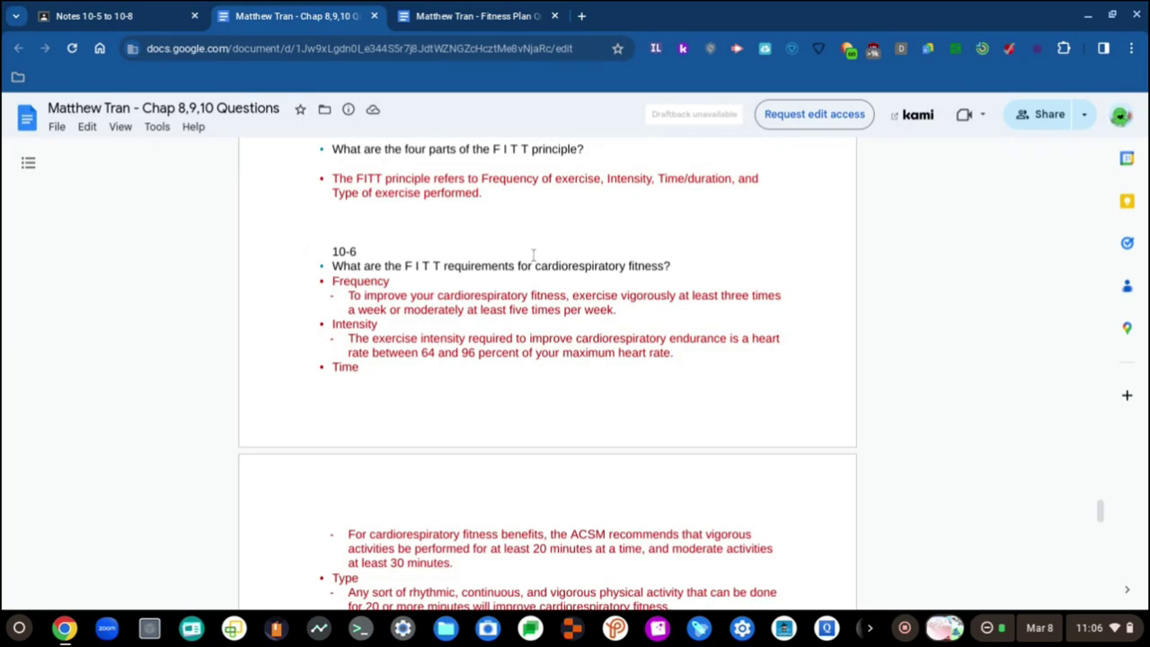
key("ctrl+Tab")
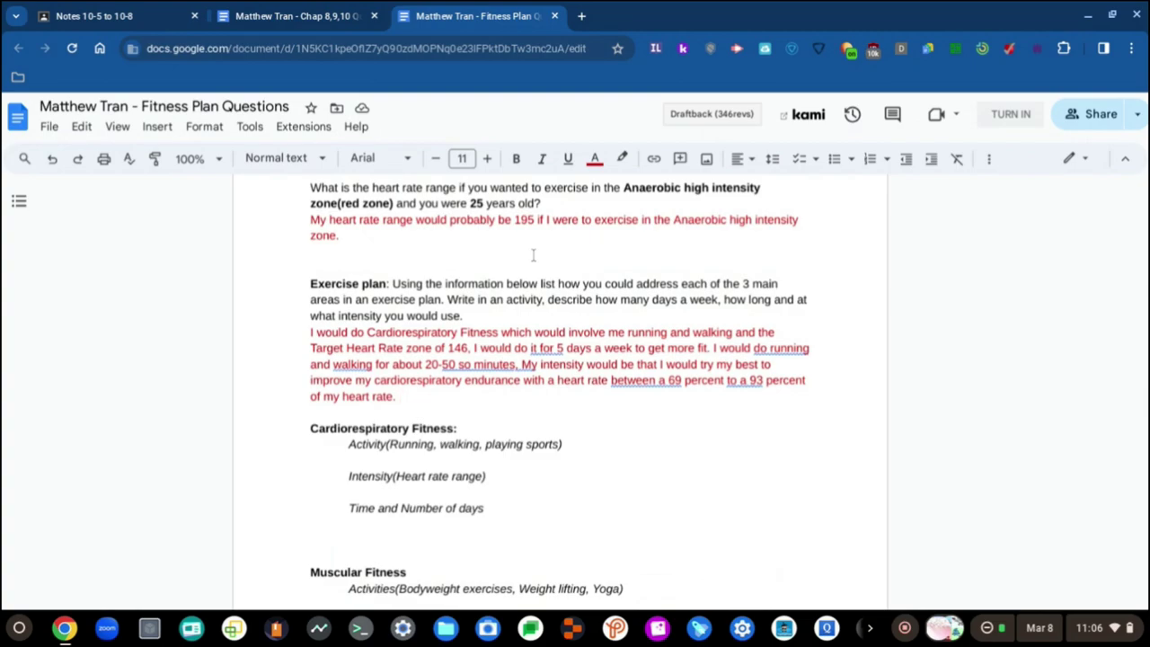
- Dismiss the grammar suggestions on "it for 5", "do running", "walking" and "so minutes" in the exercise plan answer
left_click(554, 347)
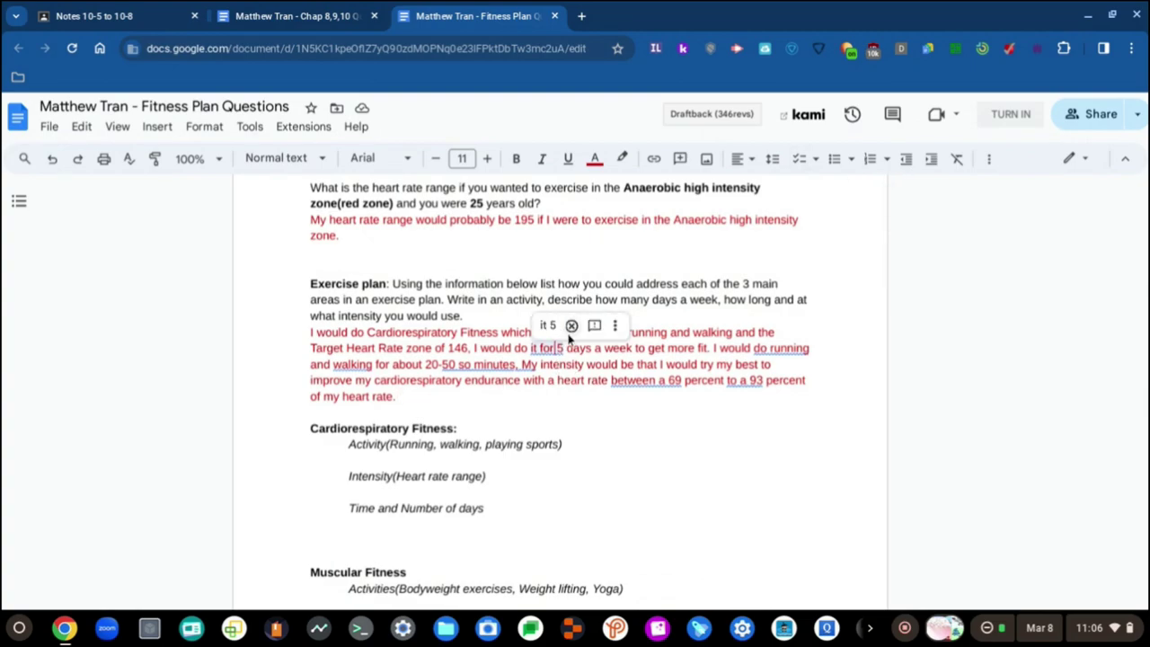
left_click(571, 325)
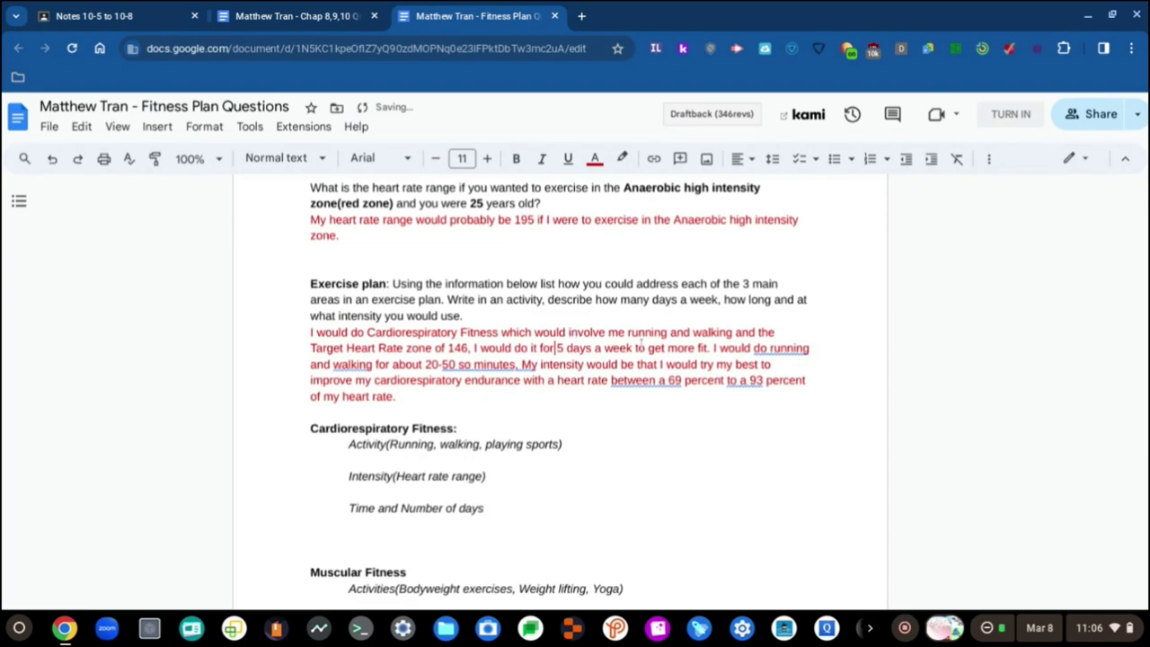
left_click(789, 347)
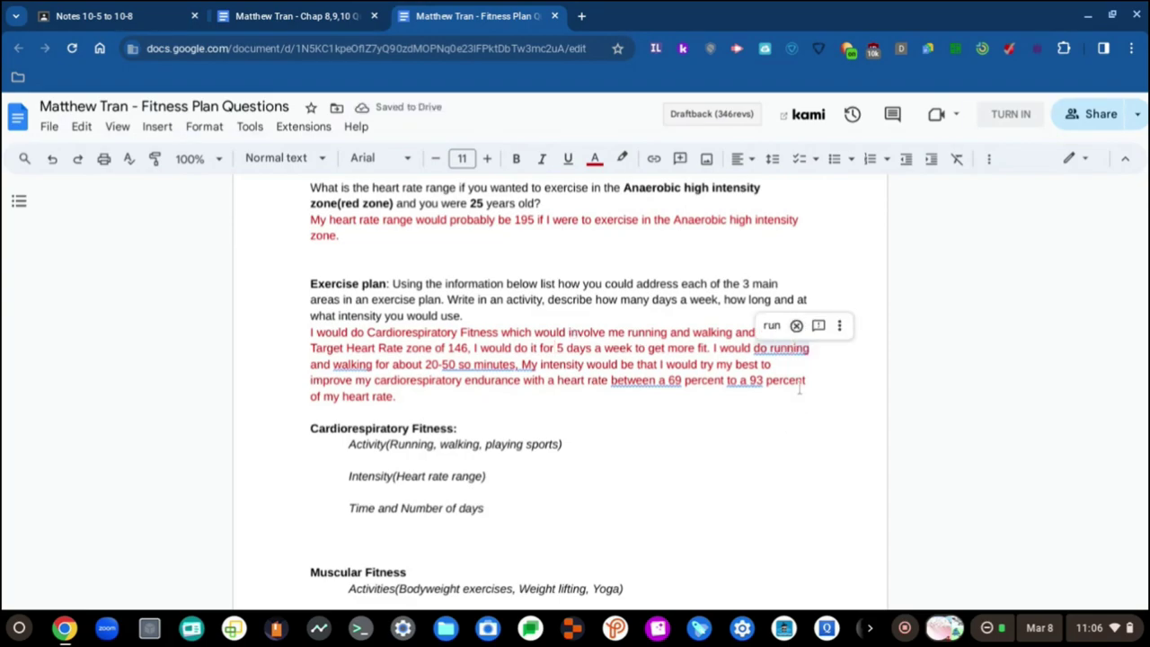
left_click(796, 325)
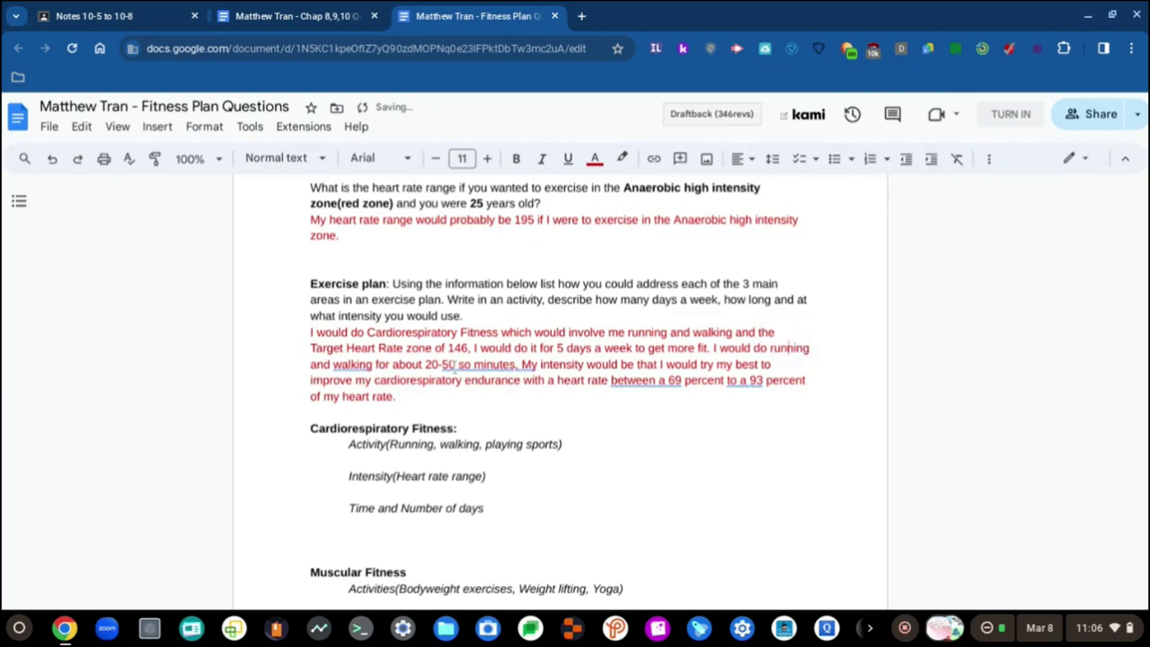
left_click(340, 364)
left_click(381, 345)
left_click(487, 364)
left_click(522, 347)
- Rewrite the duration as "20 to 50 so minutes" and end that sentence with a period before "My intensity"
key("BackSpace")
type("to")
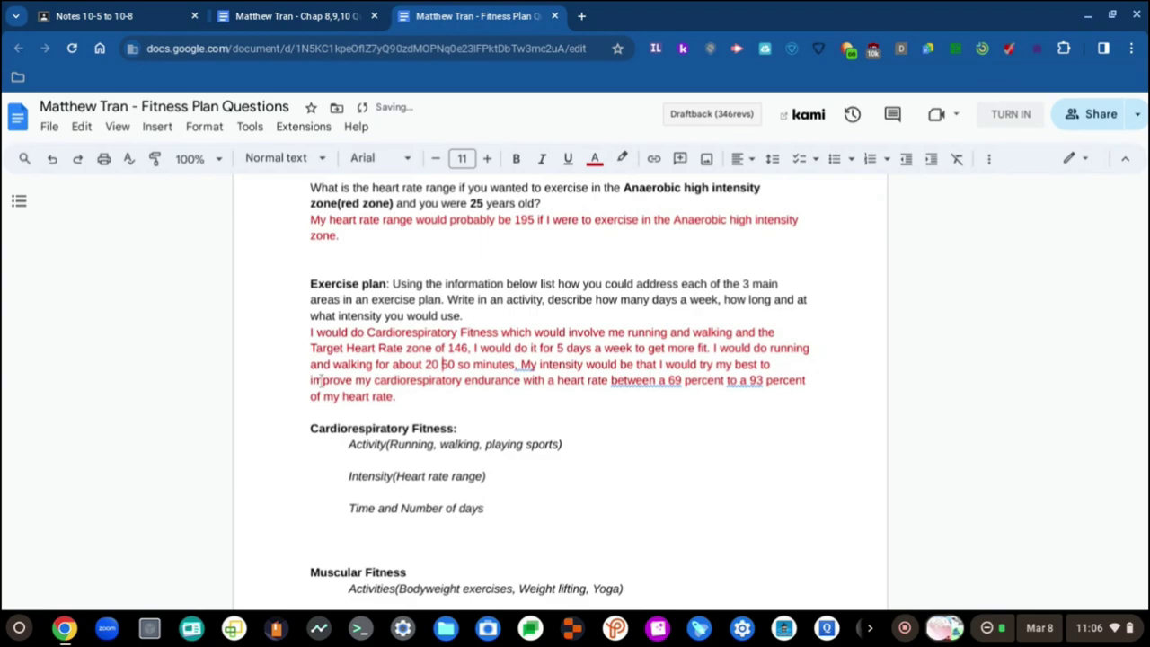
left_click(541, 363)
left_click(574, 345)
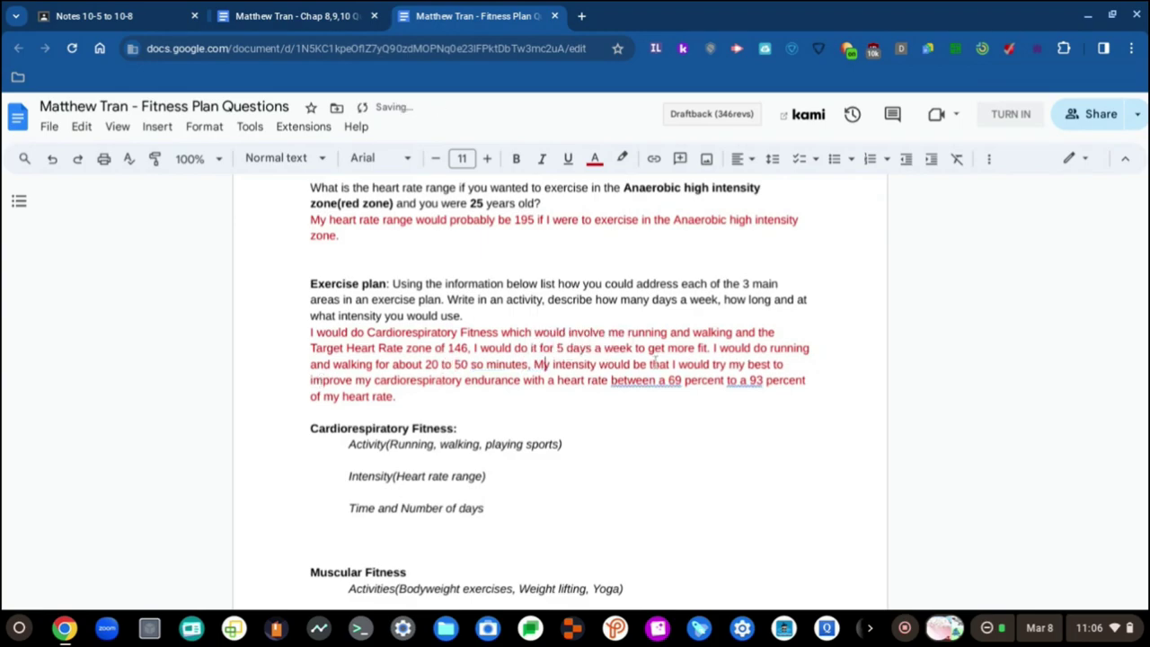
left_click(529, 365)
key("BackSpace")
type(".")
- Dismiss the grammar suggestions on "between a 69" and "to a 93" in the intensity sentence
left_click(634, 380)
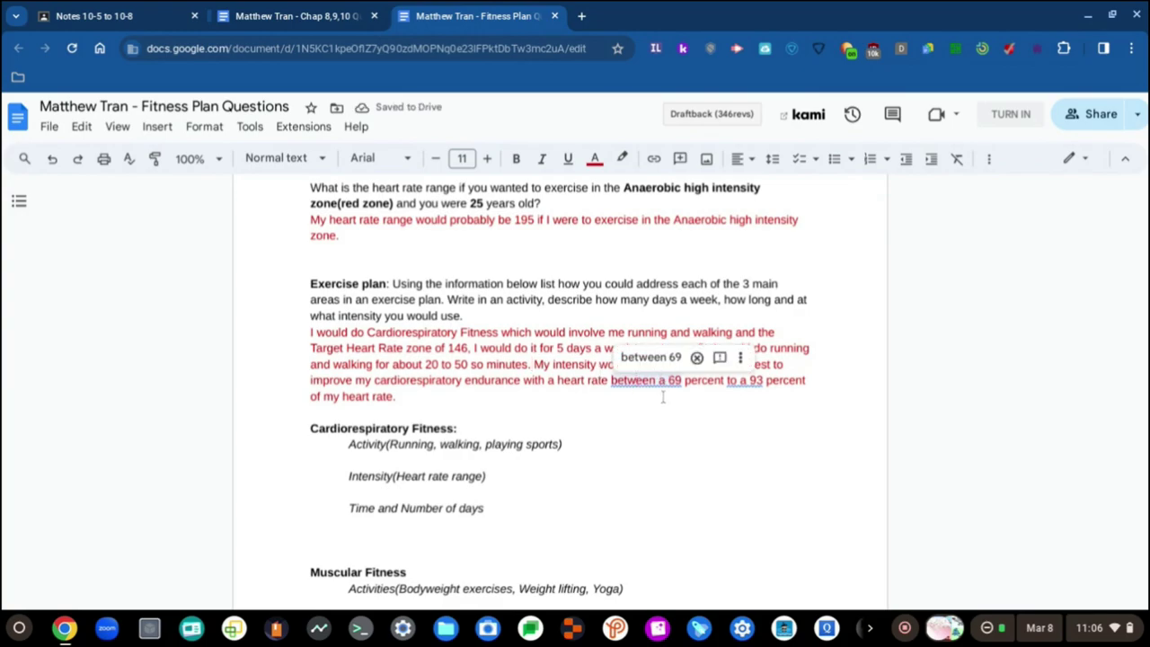
left_click(696, 357)
left_click(741, 380)
left_click(778, 357)
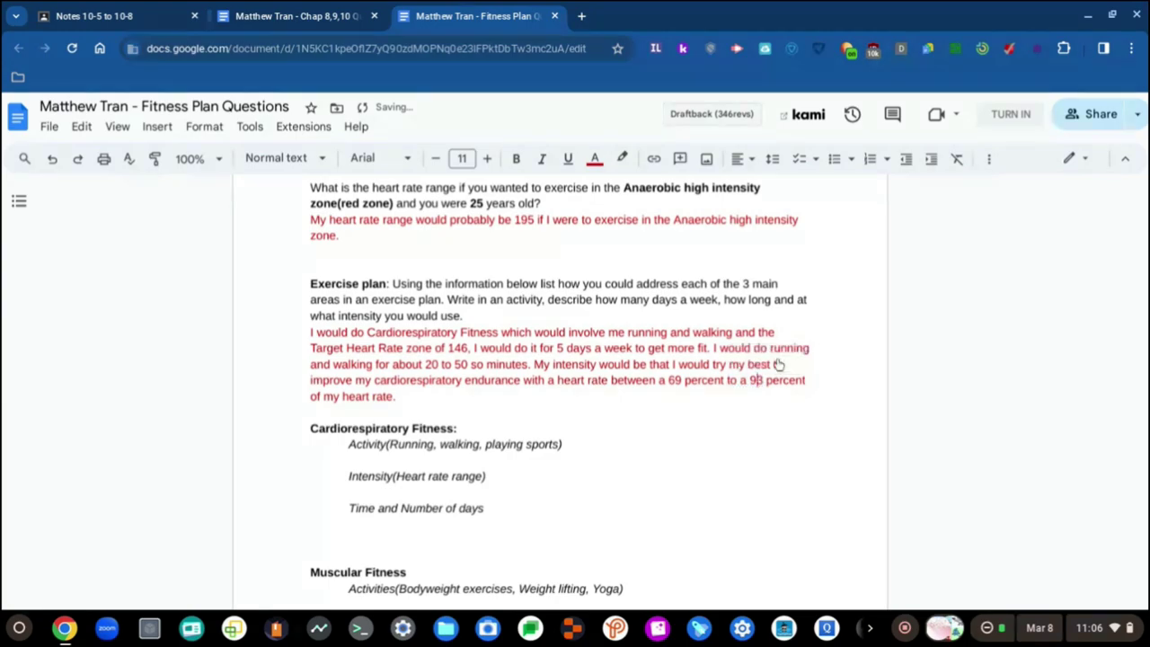
- Continue the exercise plan answer after "of my heart rate." with "For the Muscular Fitness, I would try to do Weight lifting"
left_click(493, 404)
left_click(532, 396)
scroll(533, 396, "down", 2)
scroll(530, 368, "up", 1)
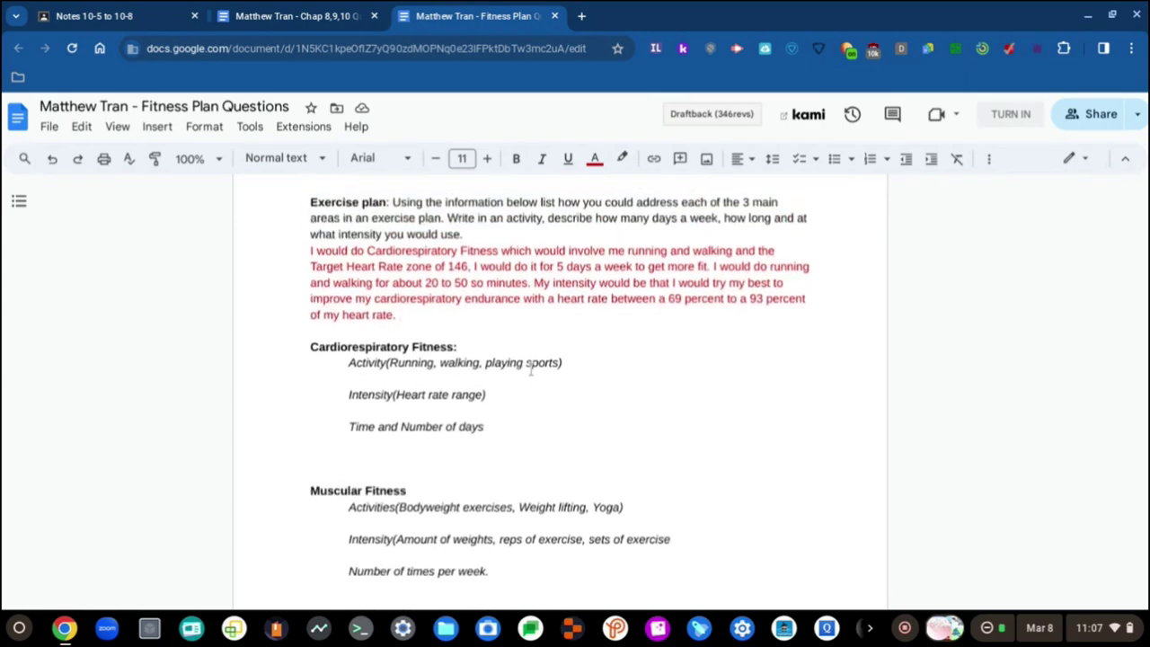
type("For the ")
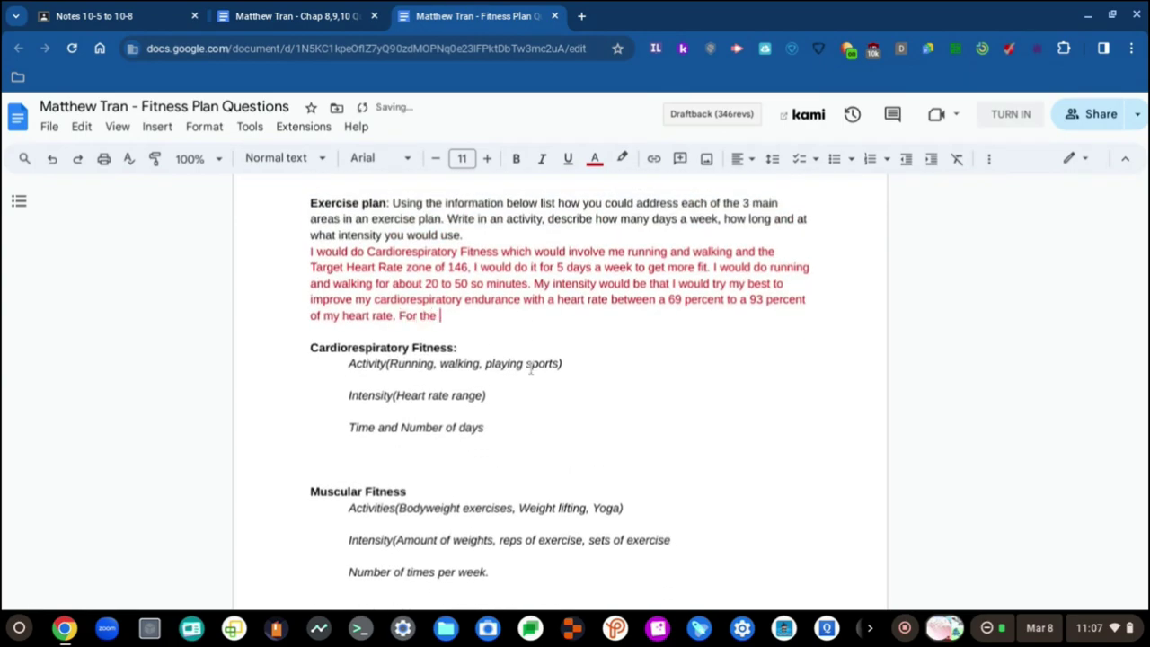
type("Muscular Fitness")
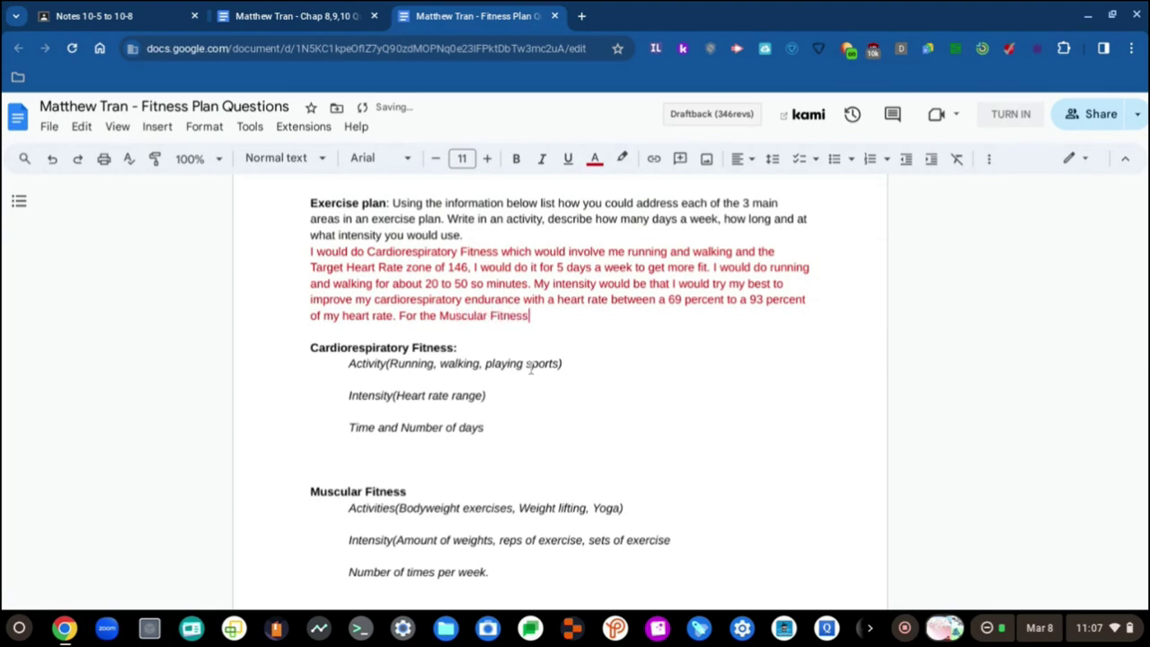
type(", I would try to do")
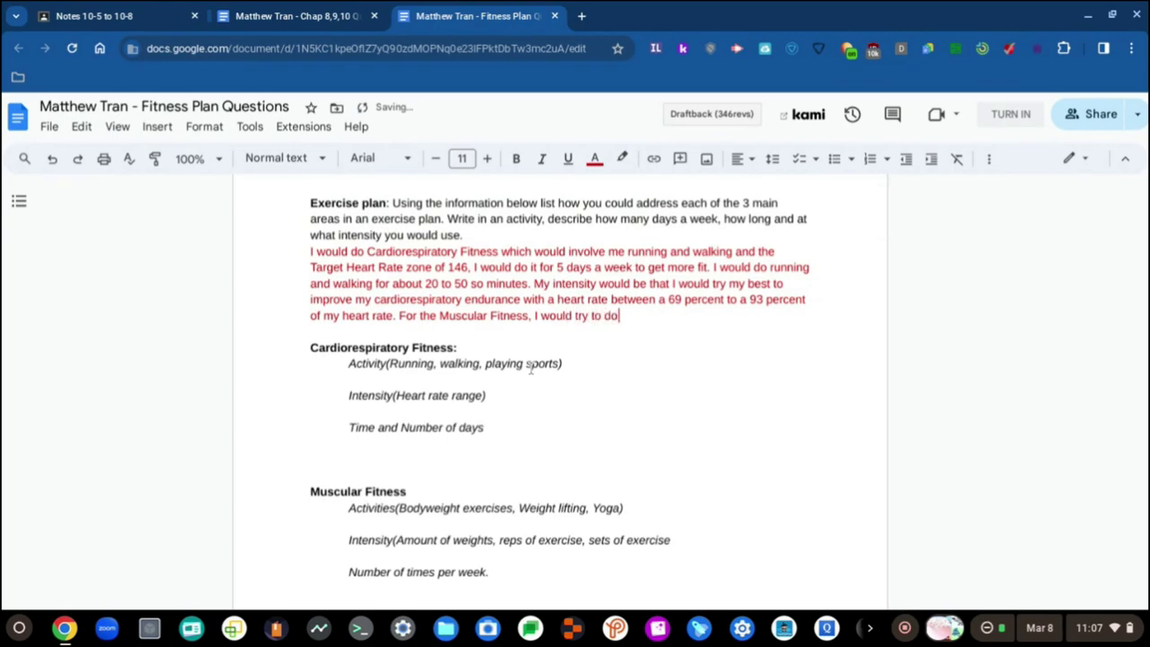
type(" Weight lifting along")
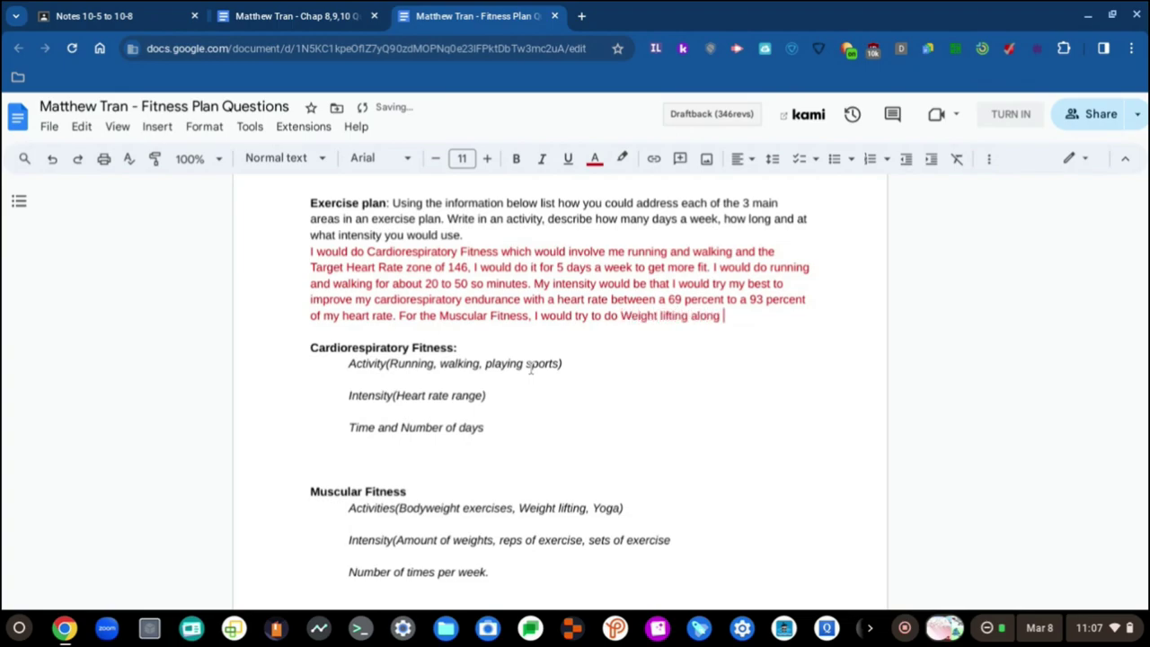
key("BackSpace")
key("BackSpace")
key("BackSpace")
key("BackSpace")
key("BackSpace")
key("BackSpace")
- Consult the chapter notes and add the weight lifting frequency "for about 3 days a week" to the muscular fitness sentence
left_click(315, 15)
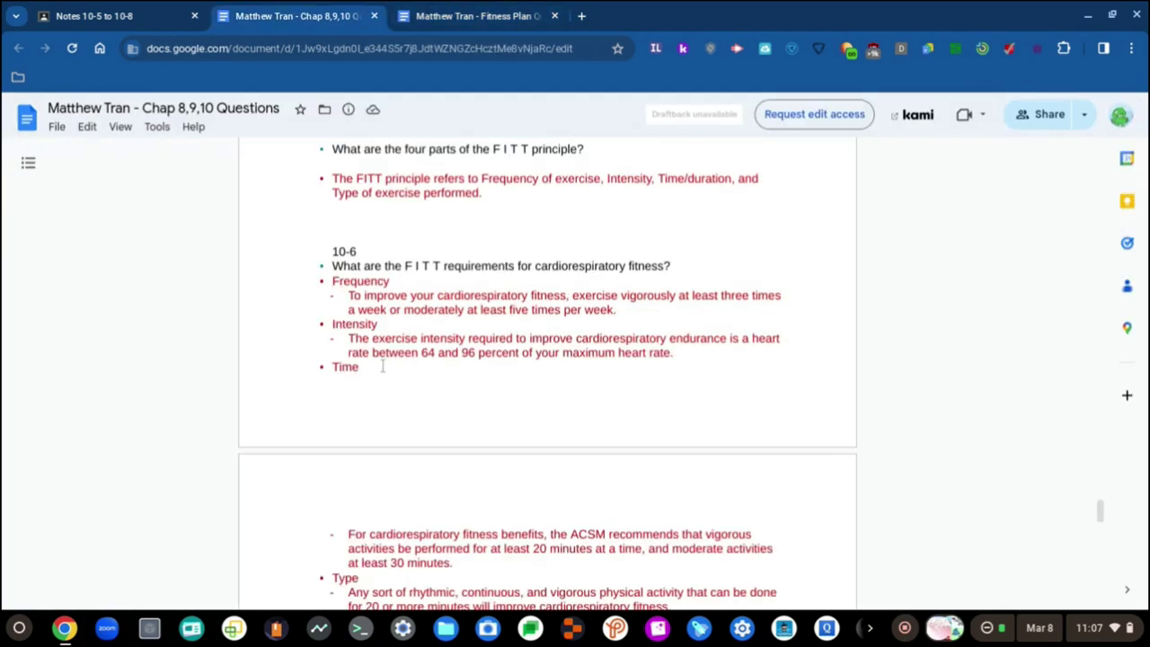
left_click(474, 15)
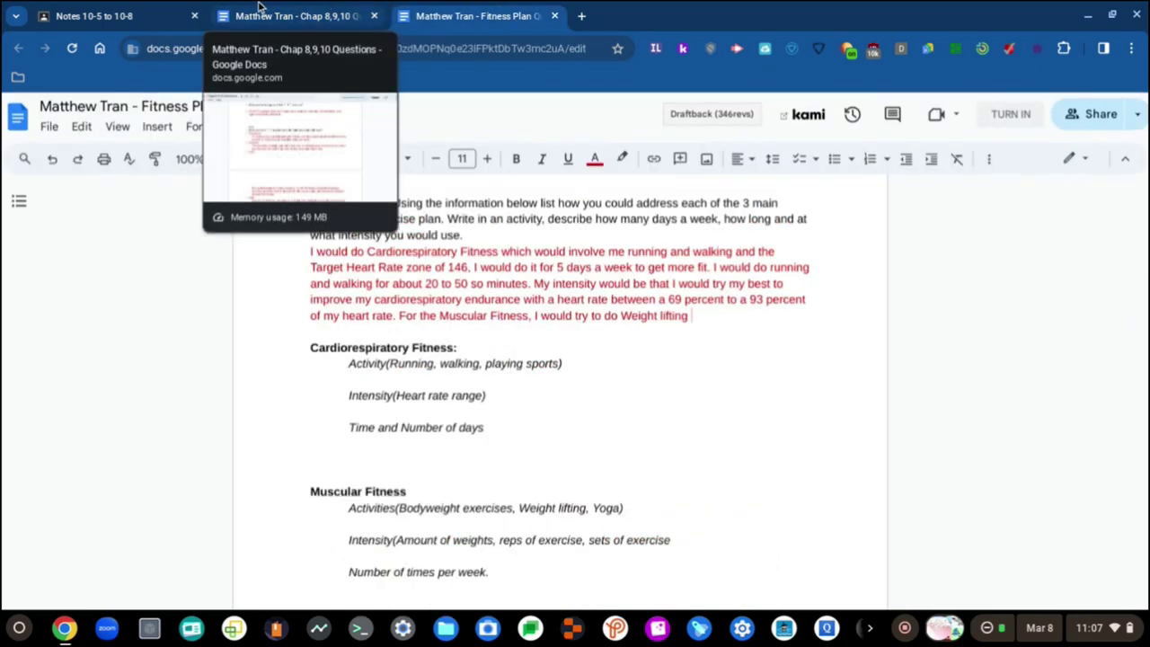
type("for ab")
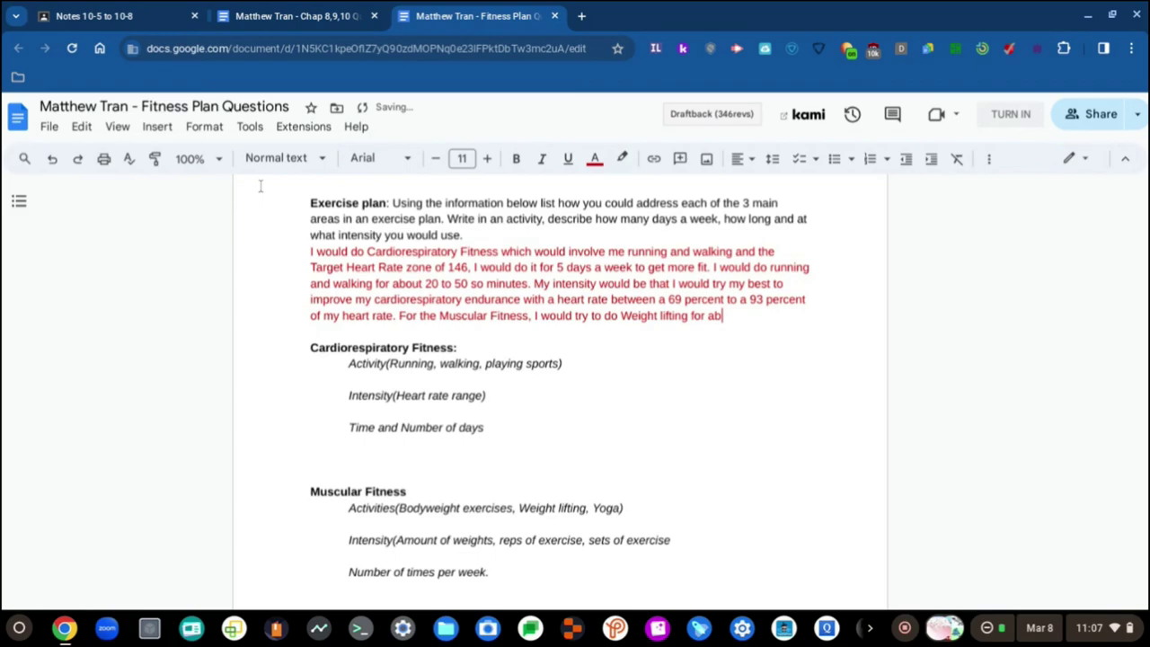
type("out 3 days a week")
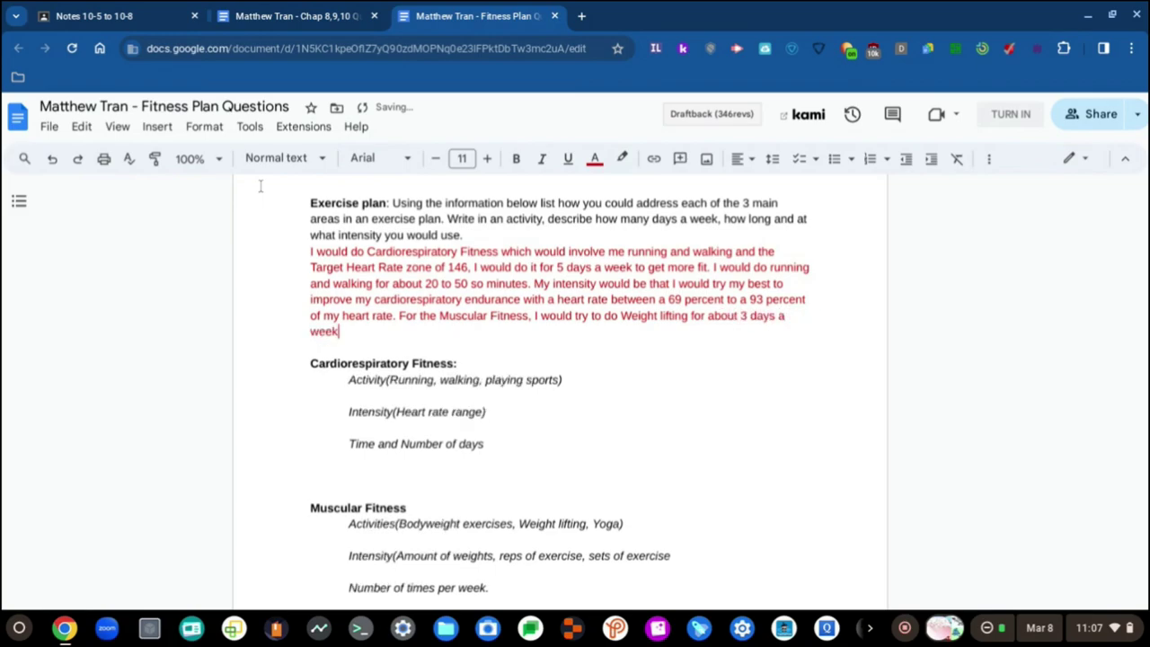
- Check the FITT notes, and extend the muscular fitness sentence with "and I would do it for 30 to 40 minutes of exercise"
key("ctrl+shift+Tab")
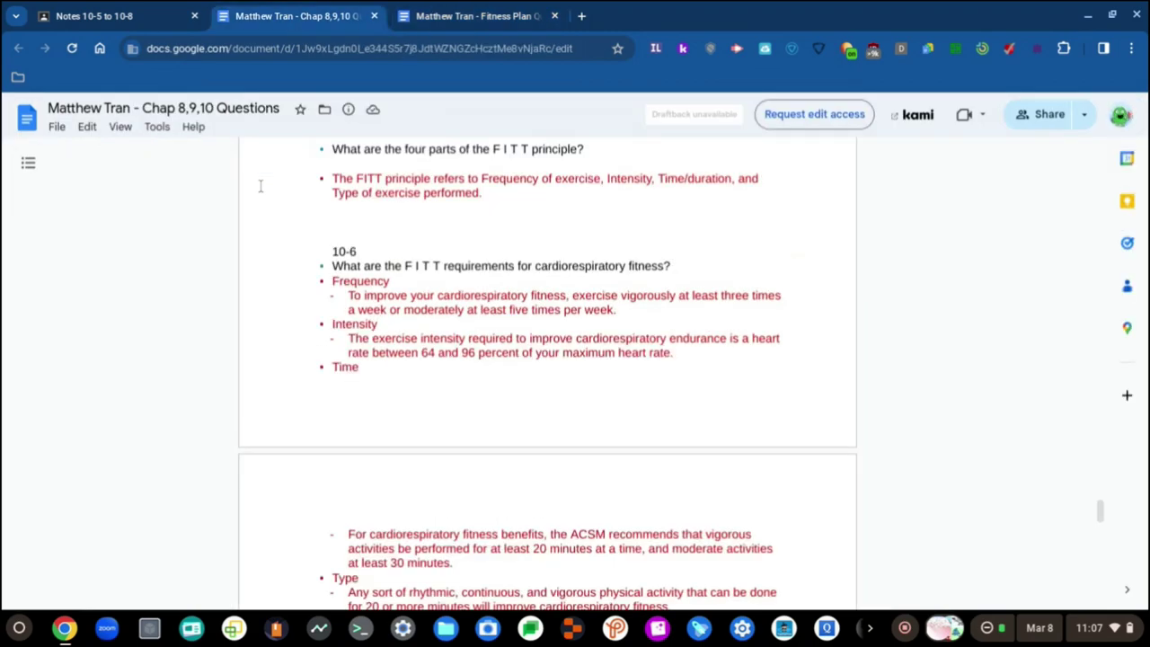
key("ctrl+Tab")
key("ctrl+shift+Tab")
key("ctrl+Tab")
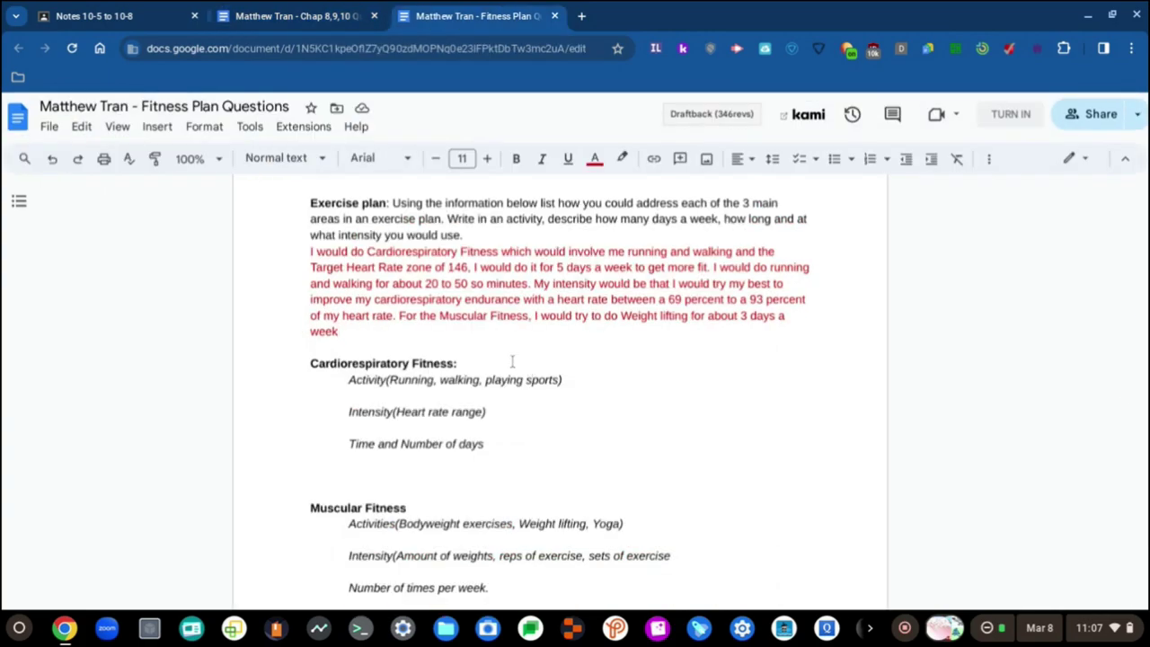
type("and I ")
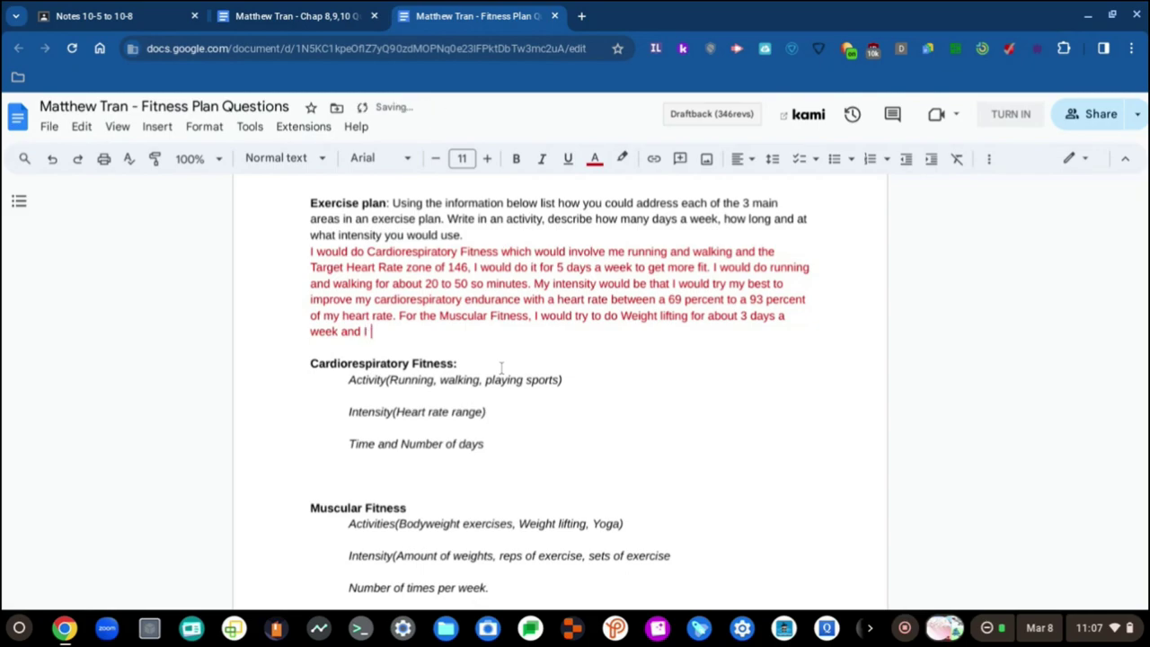
type("would do it for")
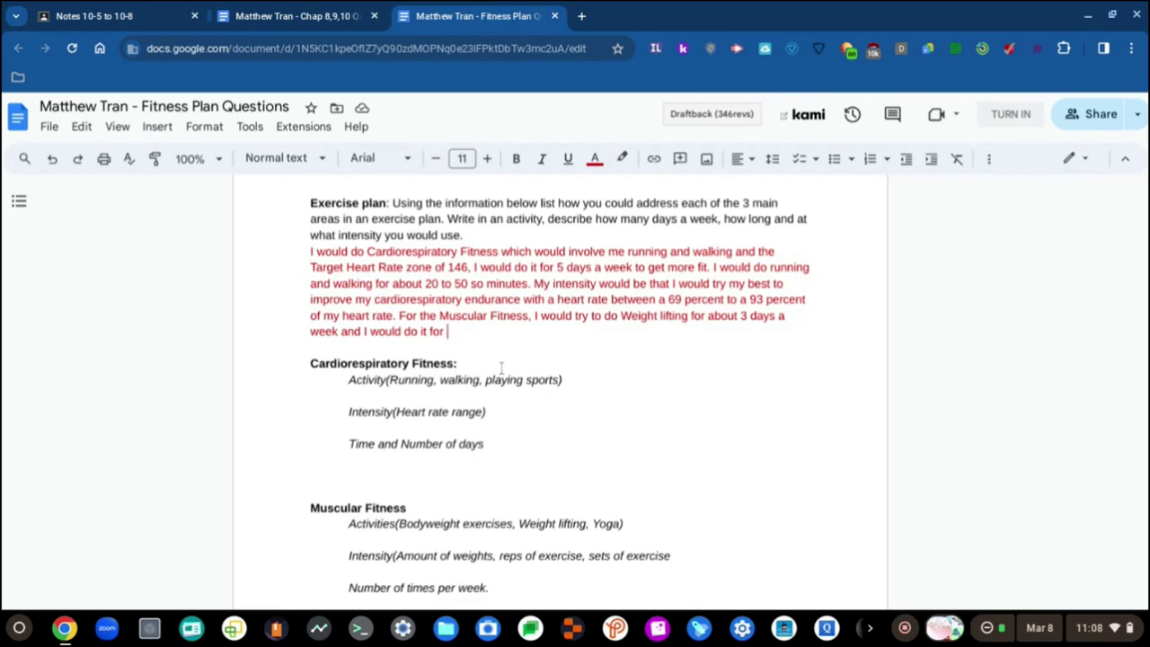
type("30-")
type("40")
key("BackSpace")
key("BackSpace")
key("BackSpace")
type("to 40 minutes")
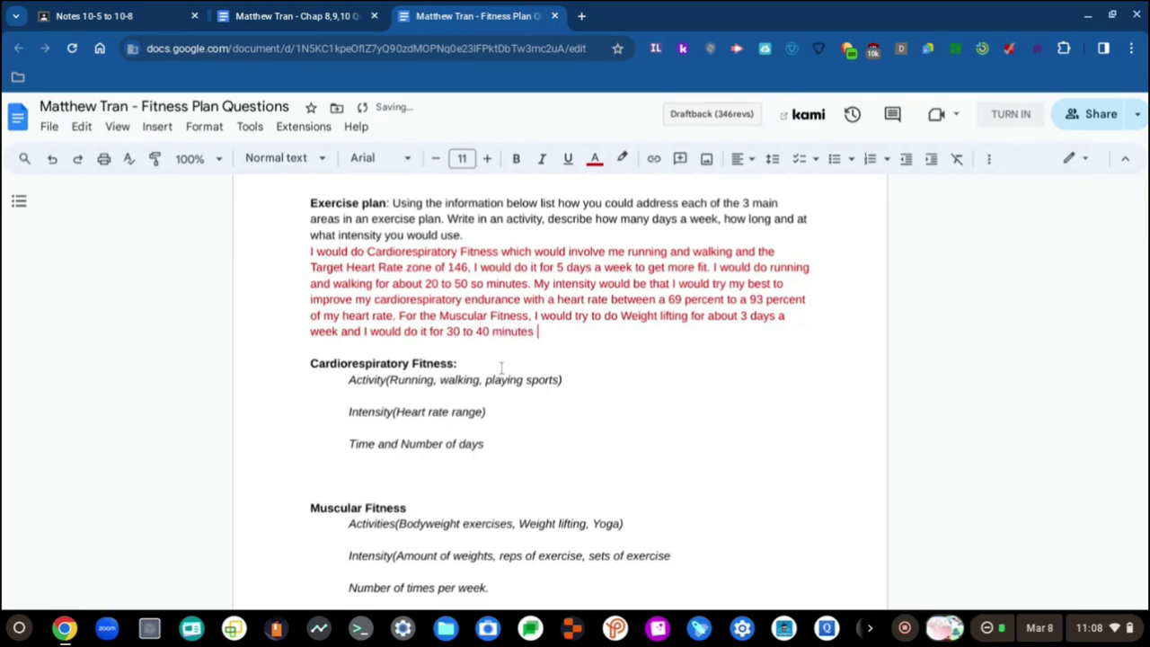
type(" of exercise")
- Refer to the chapter notes, end the duration sentence with a period, and begin a new one with "My Weight Lifting intensity would"
key("ctrl+shift+Tab")
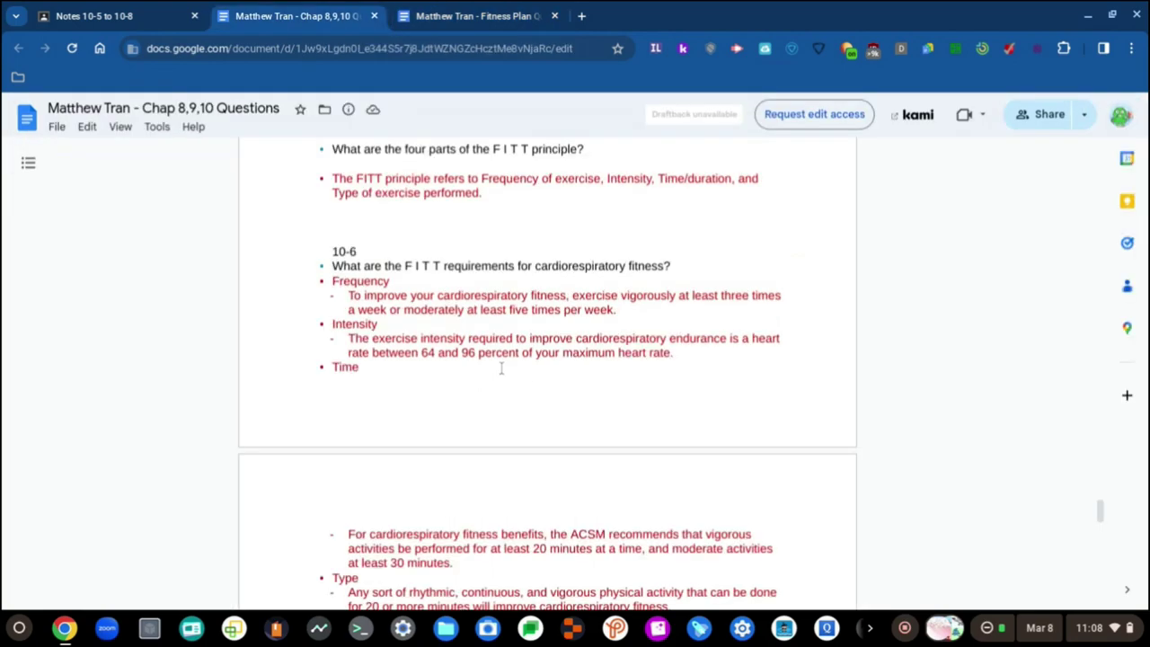
key("ctrl+Tab")
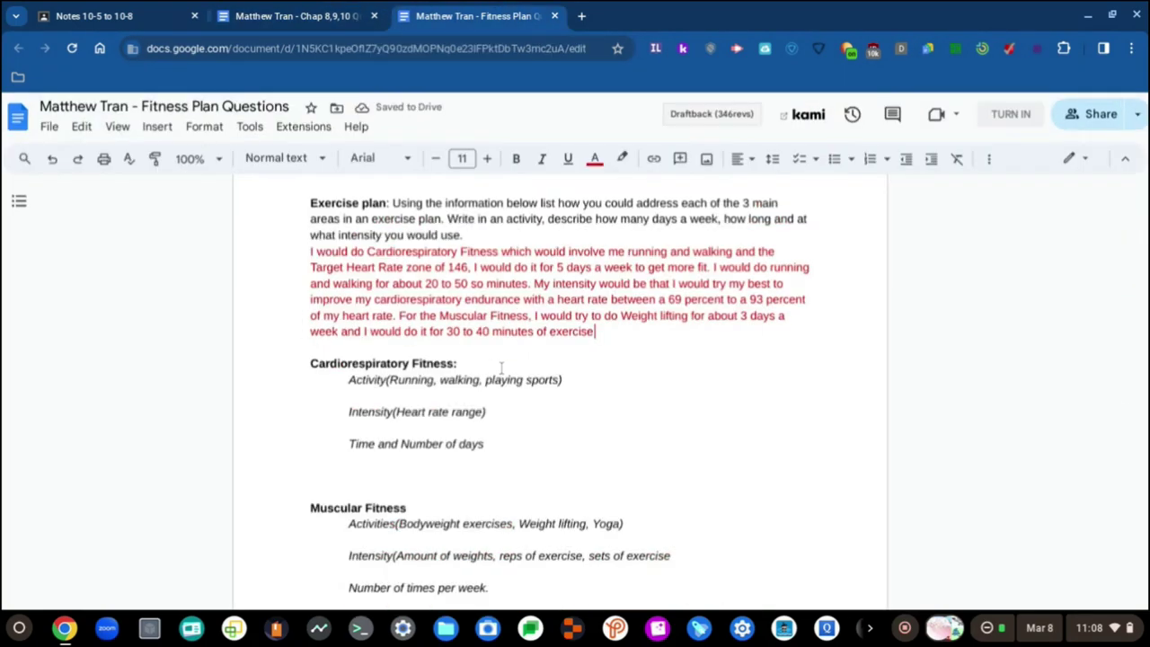
type(". My ")
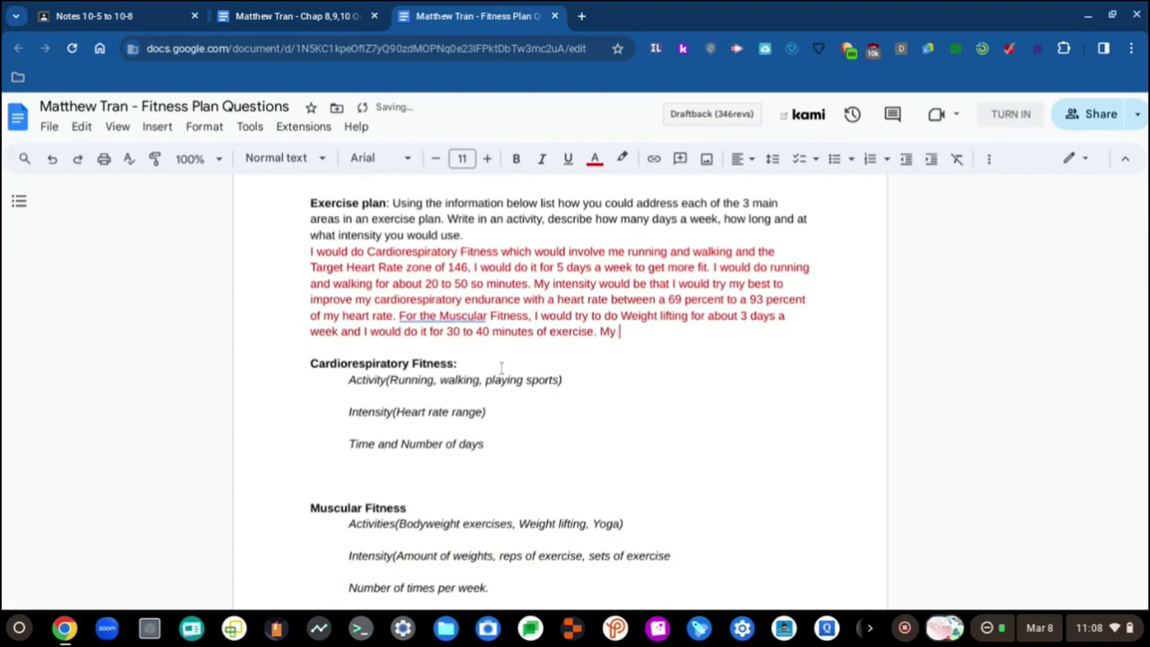
type("Weight Lifting ")
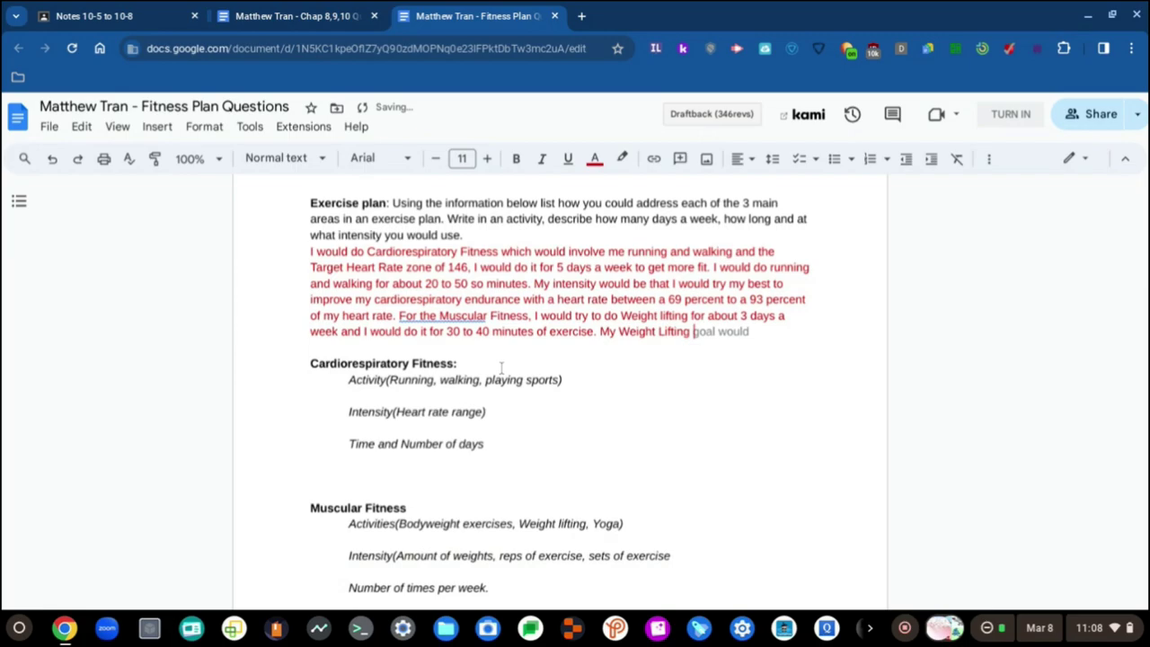
type("inten")
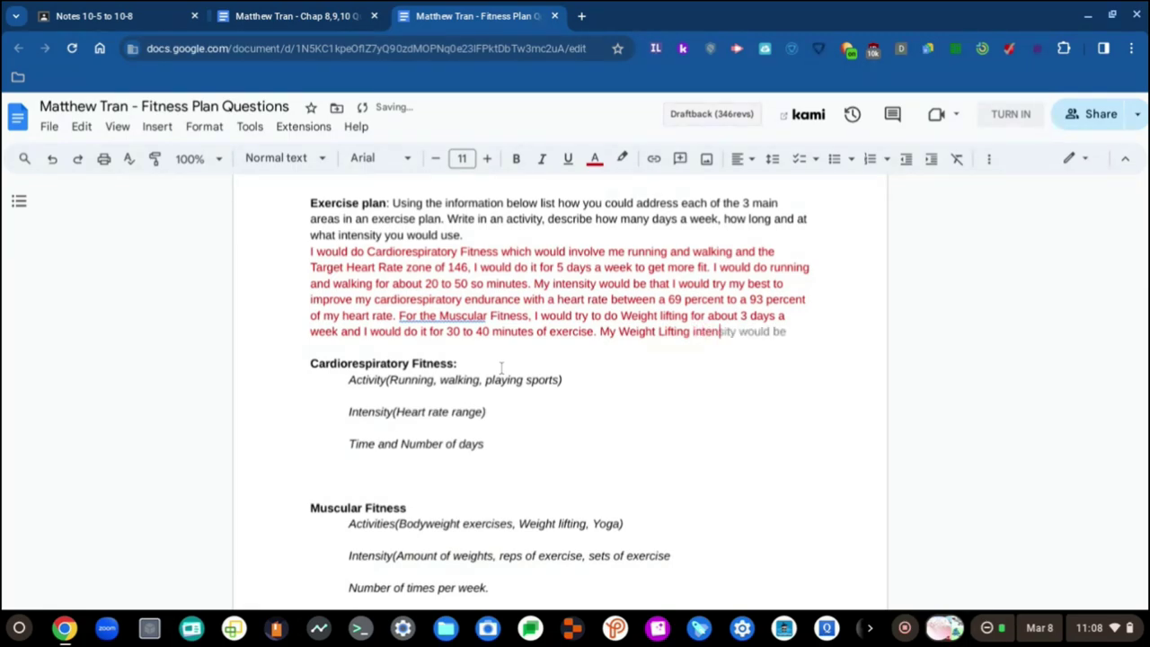
type("sity would")
- Dismiss the grammar suggestion on "For the Muscular" and return to the end of the exercise plan answer
left_click(440, 316)
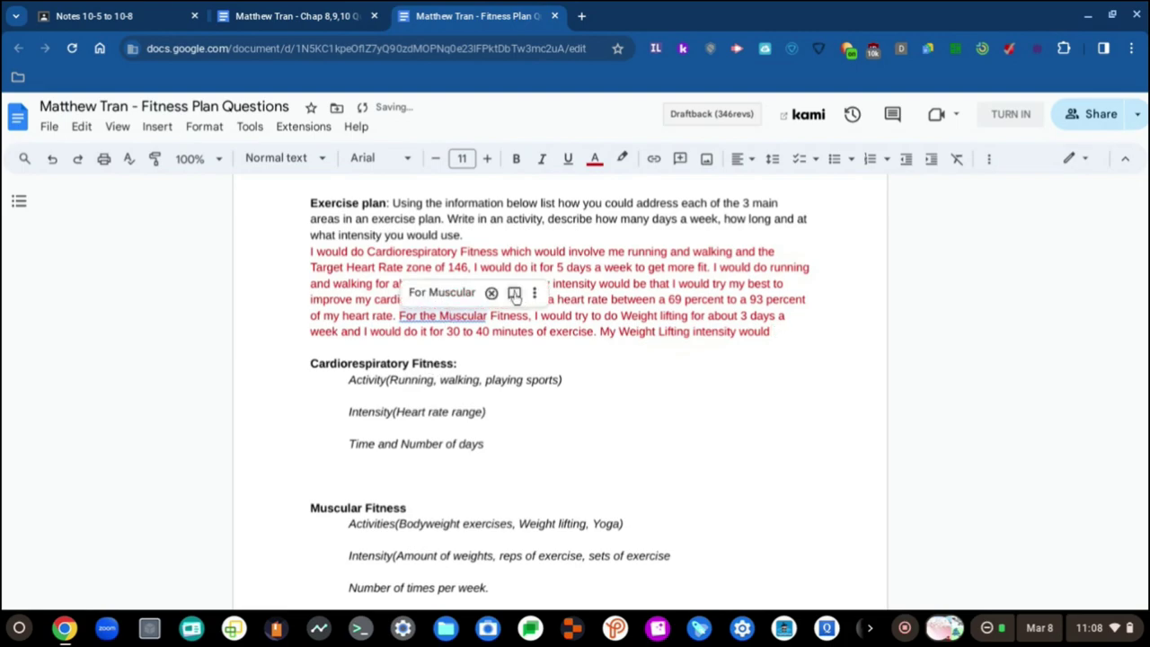
left_click(513, 291)
left_click(791, 331)
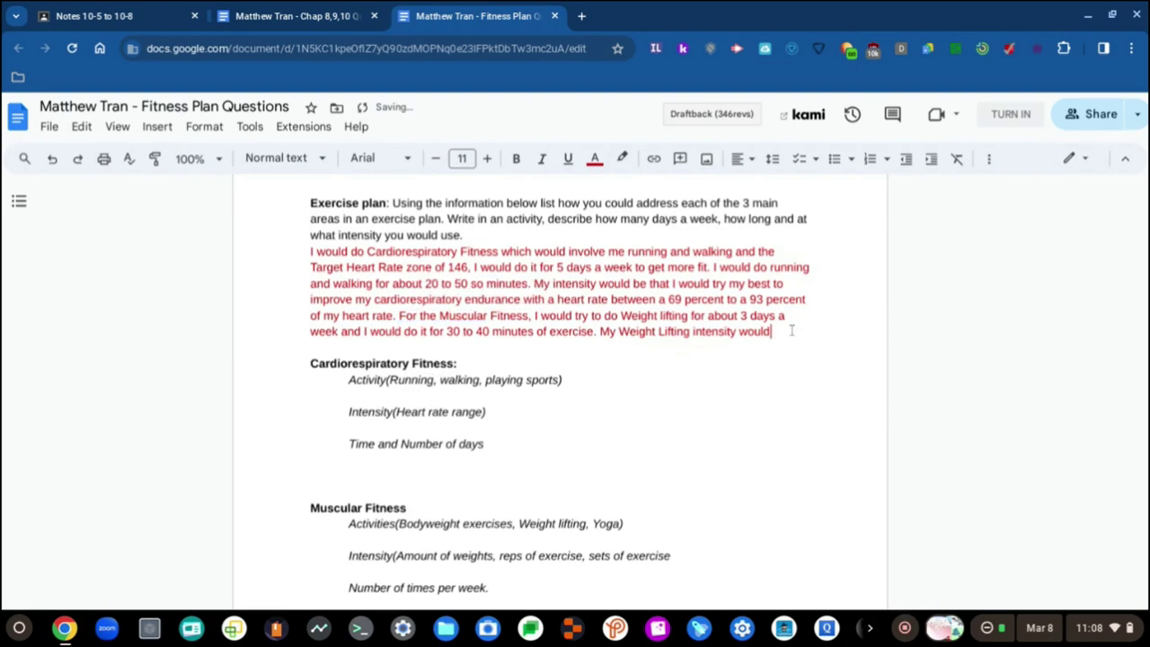
- Check the intensity range in the chapter notes and continue the weight lifting intensity sentence with "be 66 to 83 percent of my"
left_click(296, 15)
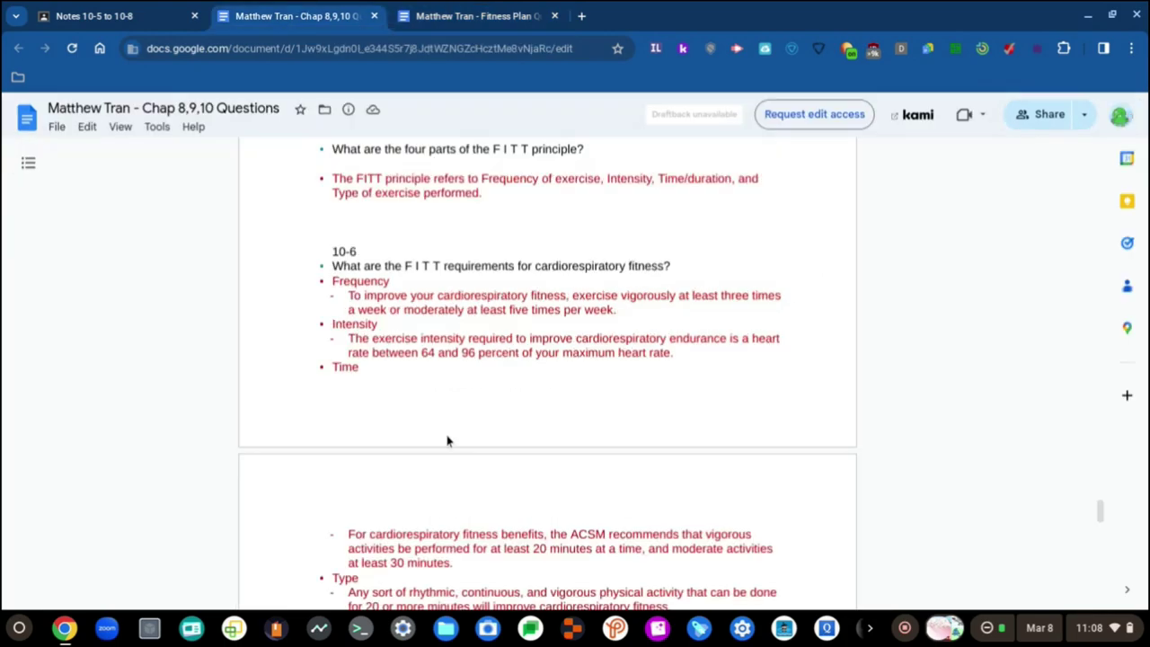
left_click(500, 11)
type("66 to ")
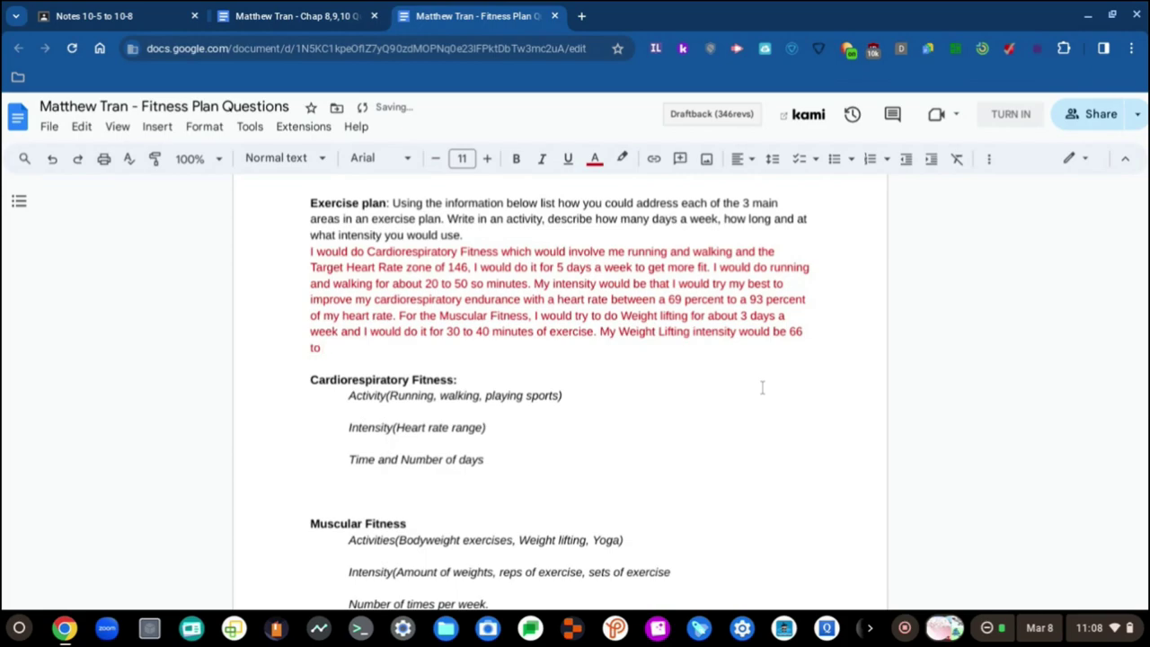
type("86")
key("BackSpace")
type("3 percent of my")
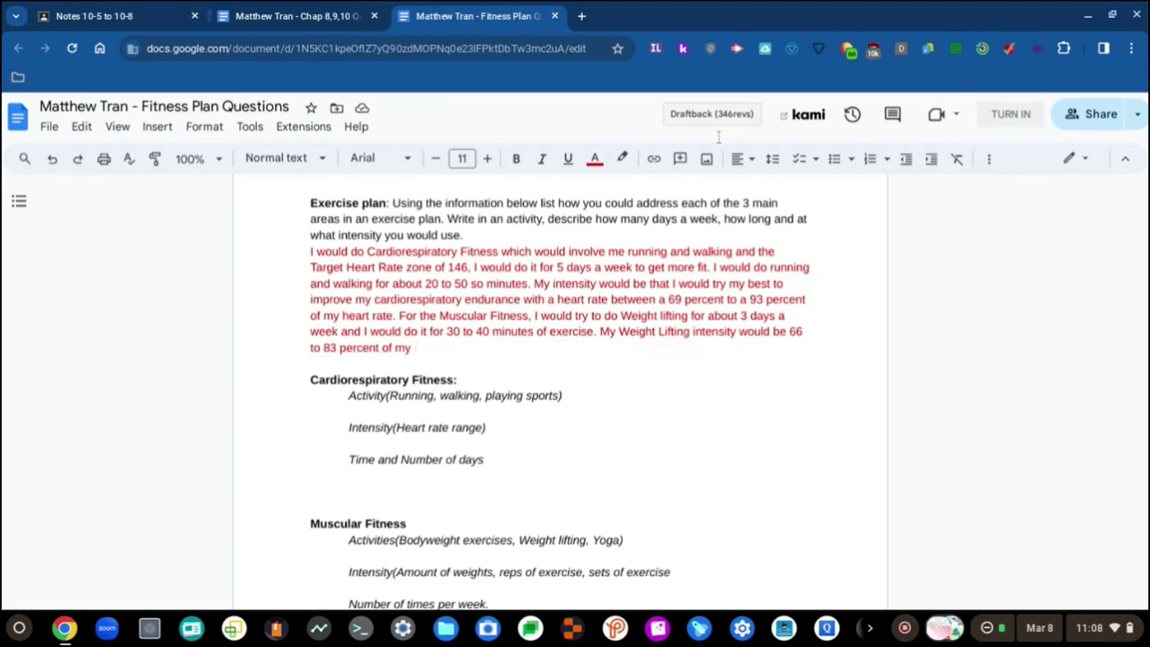
- Recheck the intensity wording in the chapter notes and finish the weight lifting sentence with "maximum heart rate."
left_click(304, 7)
left_click(476, 13)
left_click(344, 8)
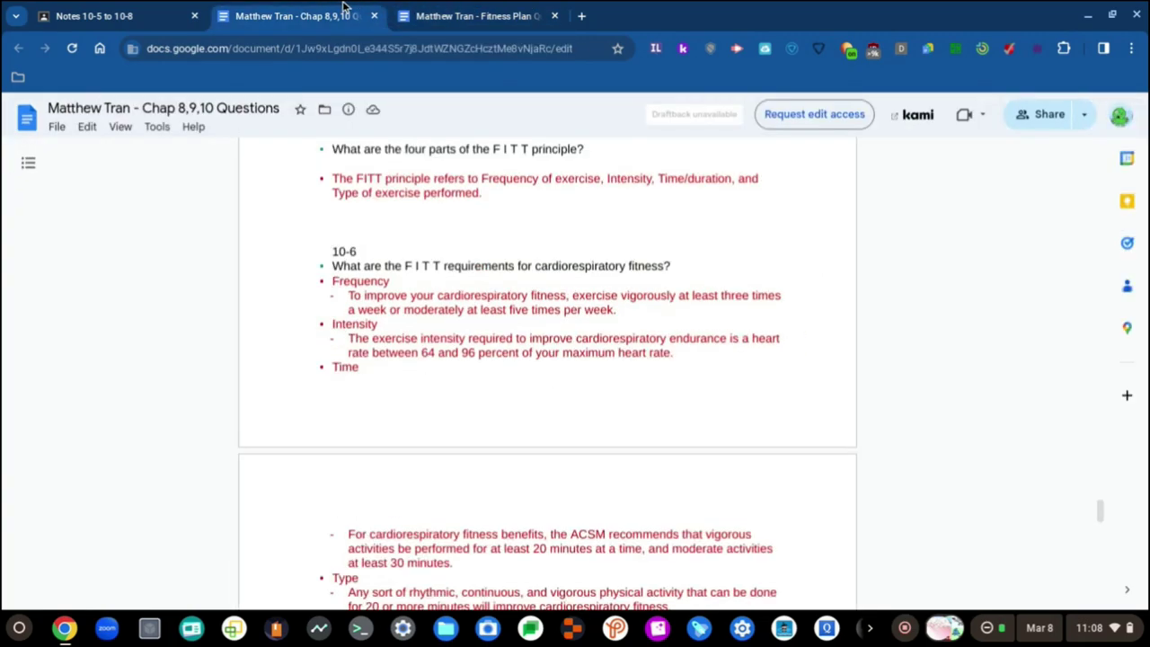
left_click(498, 11)
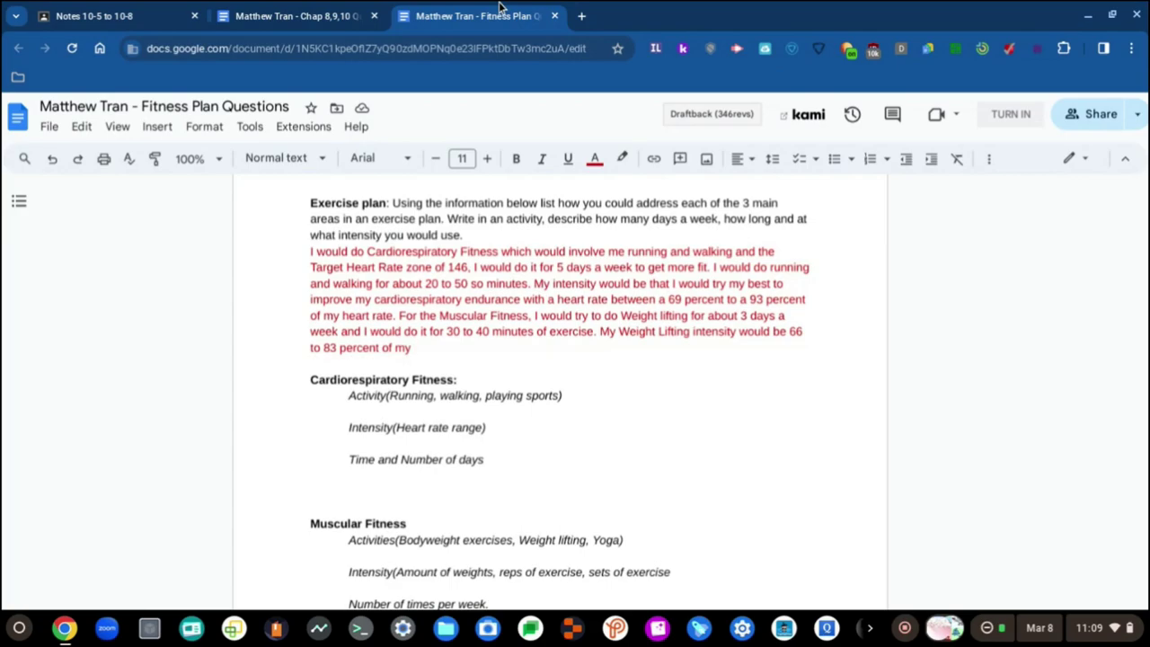
type("maximum heart rate")
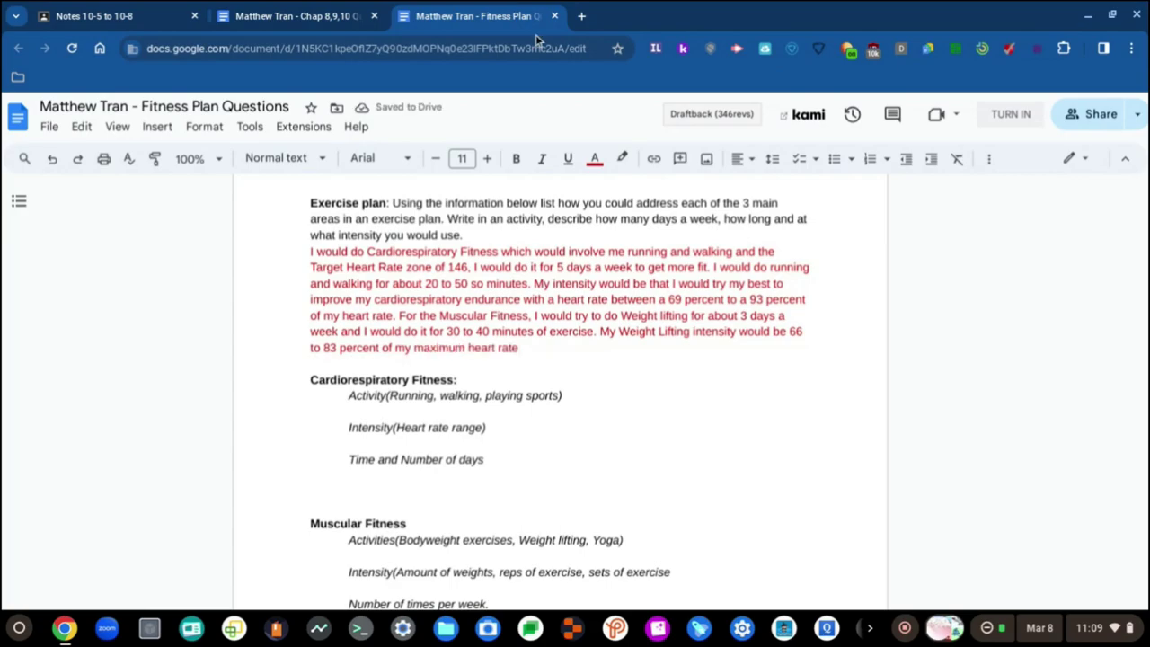
type(".")
- Insert "maximum" before "heart rate" at the end of the cardiorespiratory intensity sentence, and return to the end of the answer
left_click(337, 315)
type("maximum")
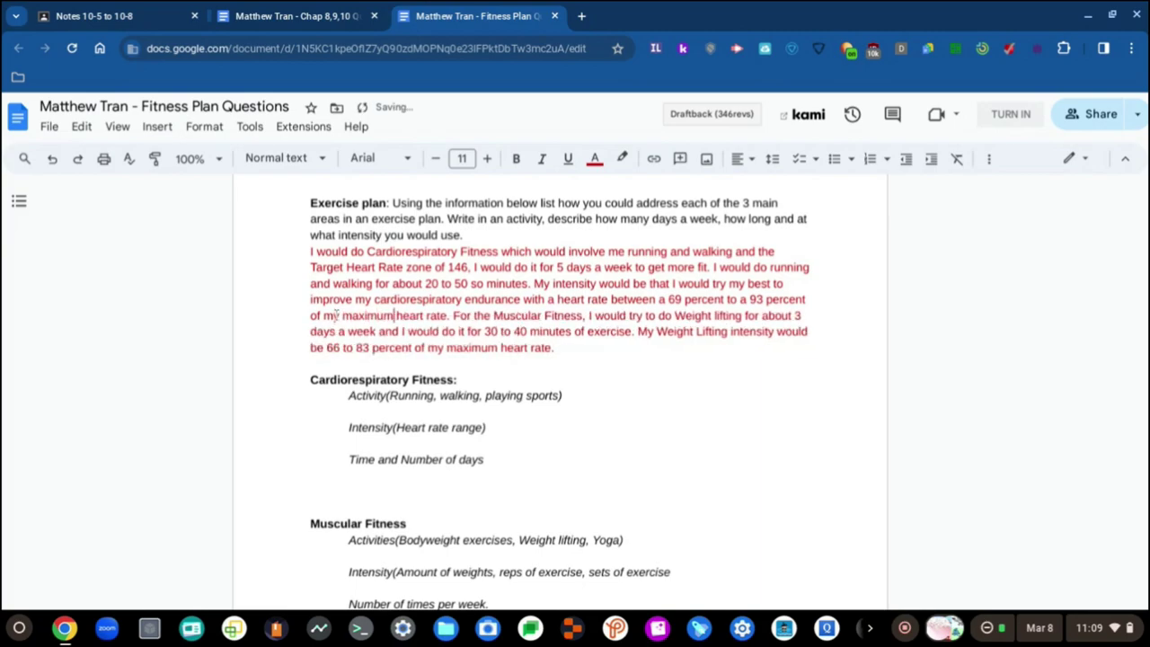
left_click(647, 358)
left_click(653, 338)
- Review the cardiorespiratory, muscular and flexibility prompts below the answer and compare them with what the exercise plan covers so far
scroll(258, 244, "down", 5)
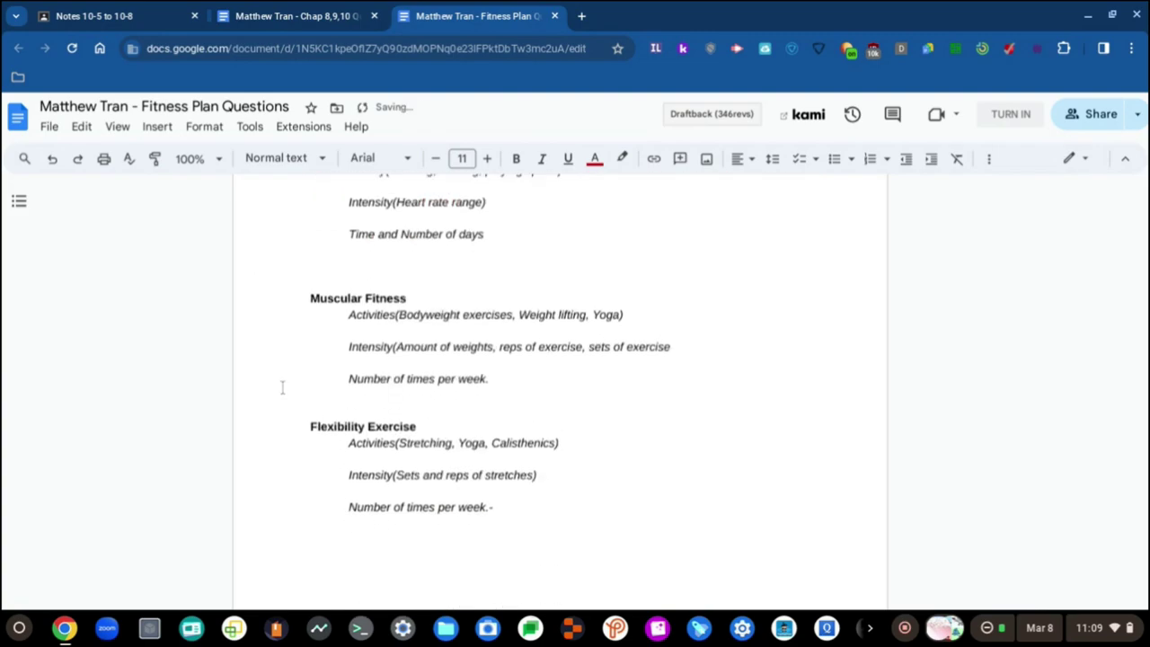
scroll(282, 387, "up", 1)
scroll(371, 376, "up", 2)
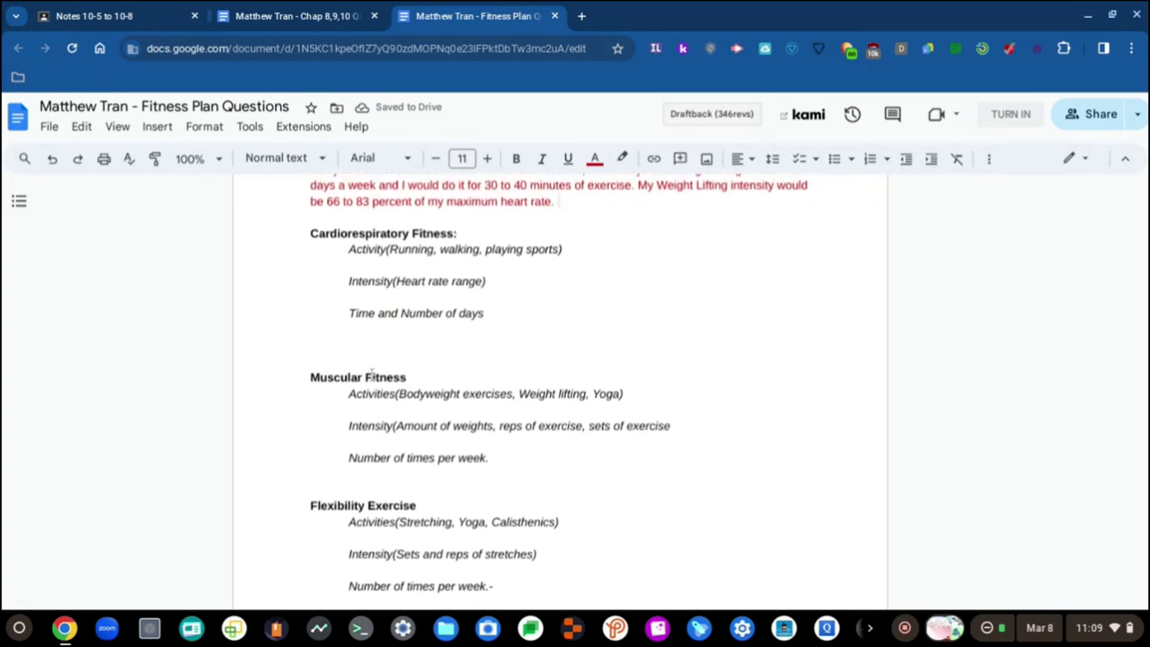
scroll(371, 378, "down", 1)
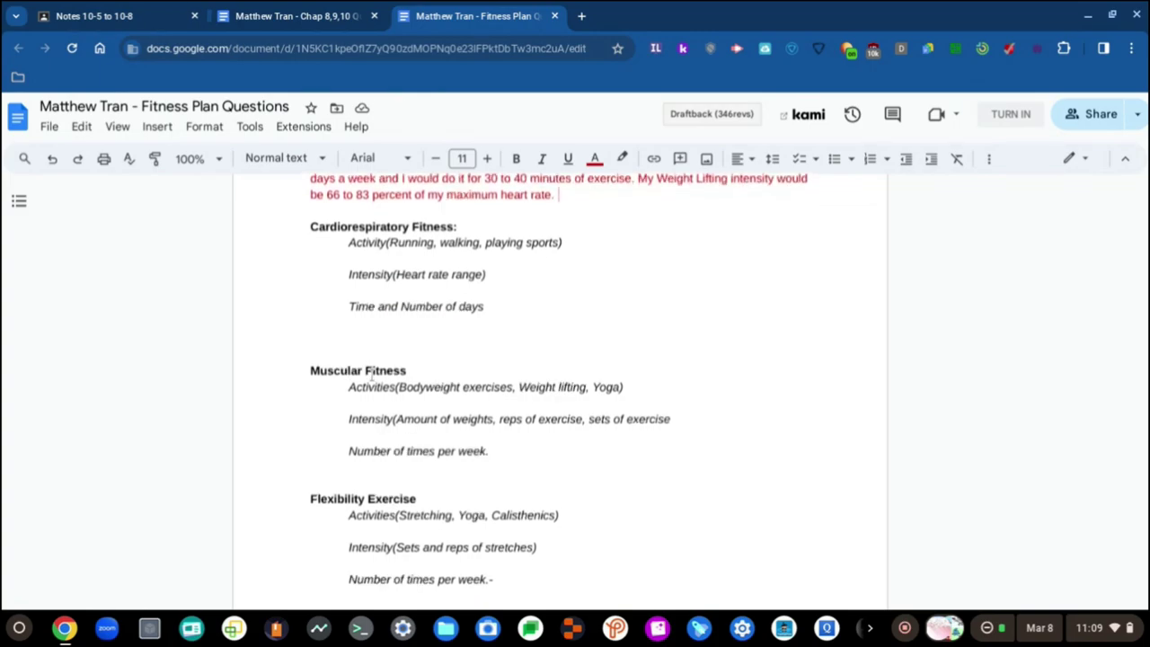
scroll(371, 376, "up", 1)
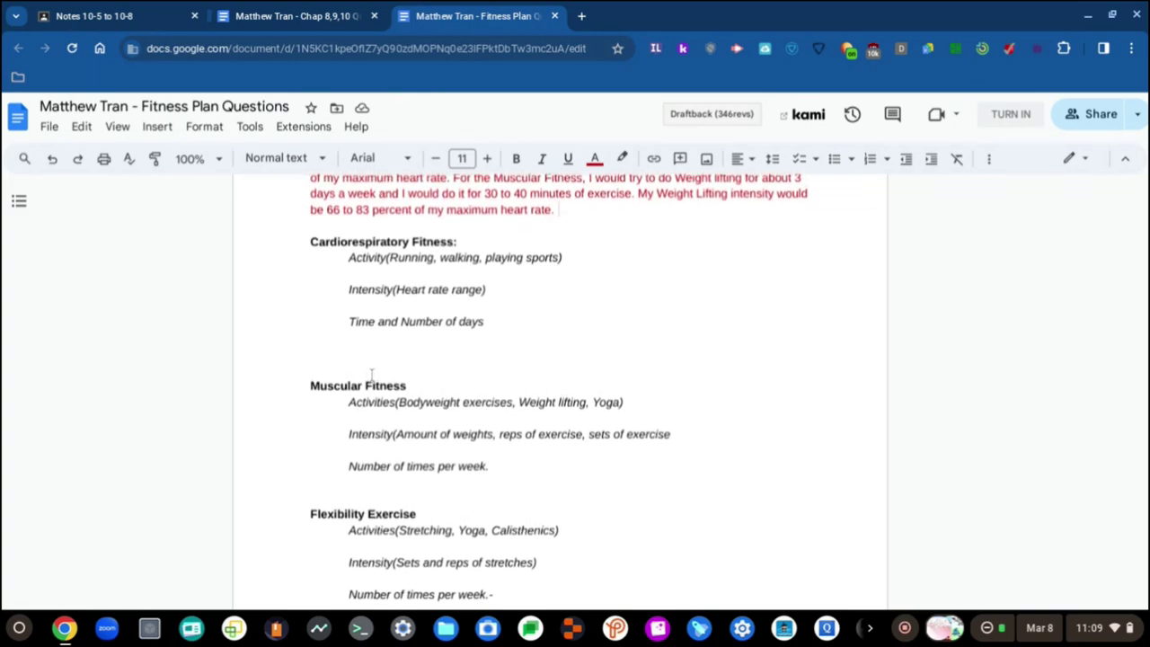
scroll(371, 374, "up", 1)
scroll(371, 375, "up", 3)
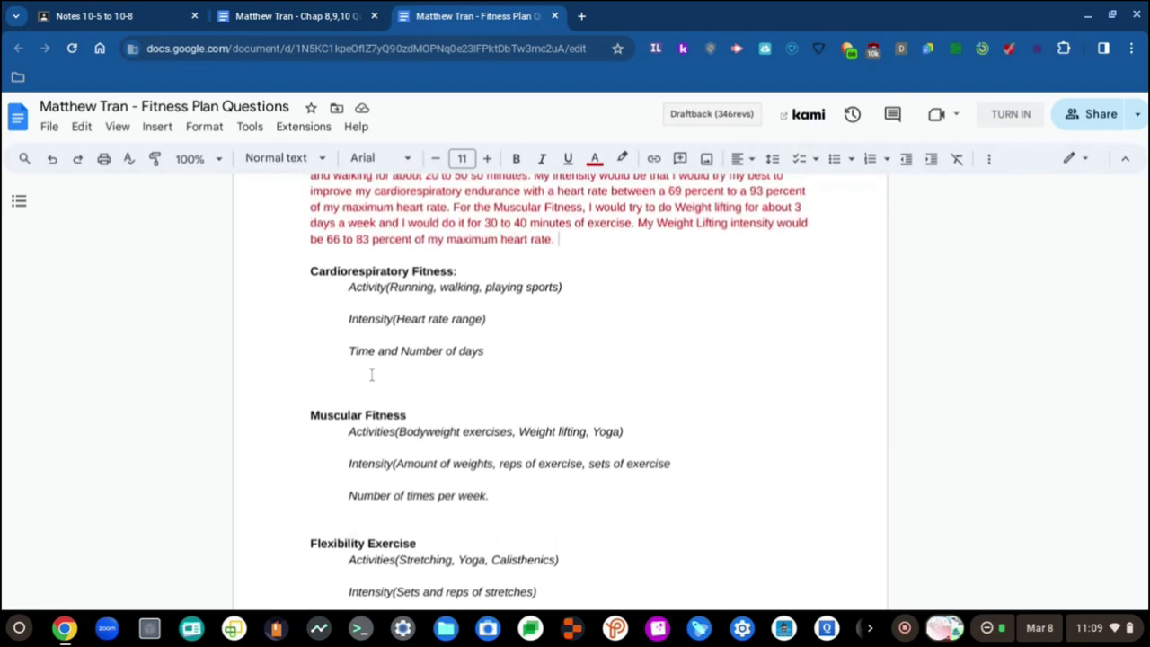
scroll(371, 375, "down", 1)
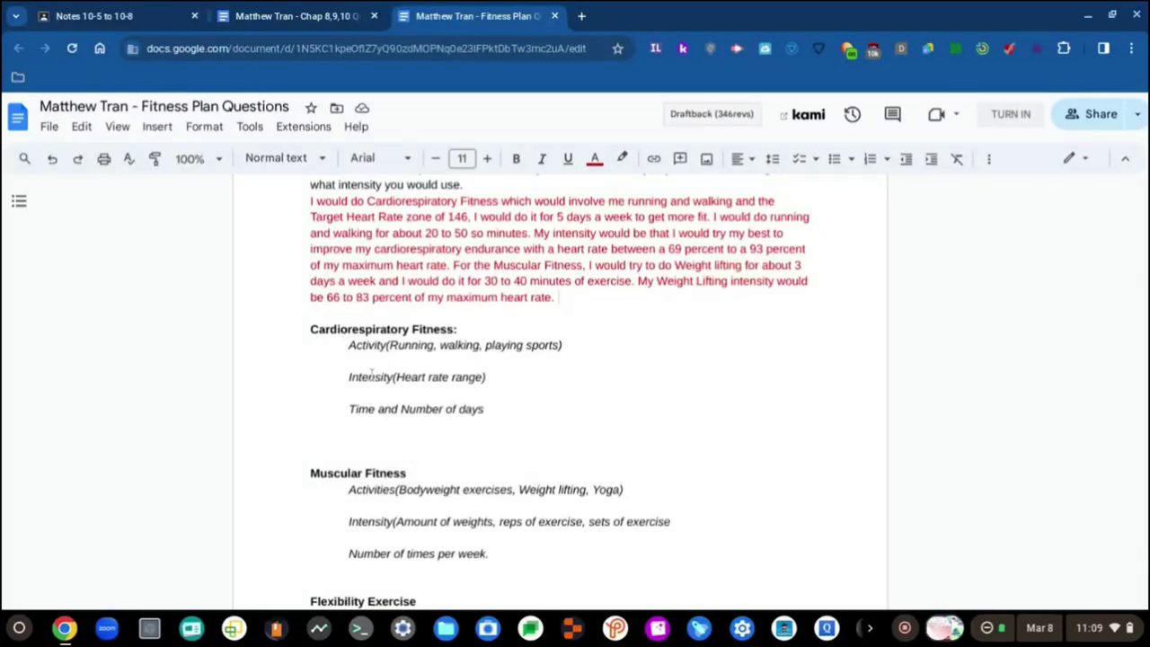
scroll(371, 375, "up", 3)
scroll(371, 376, "down", 3)
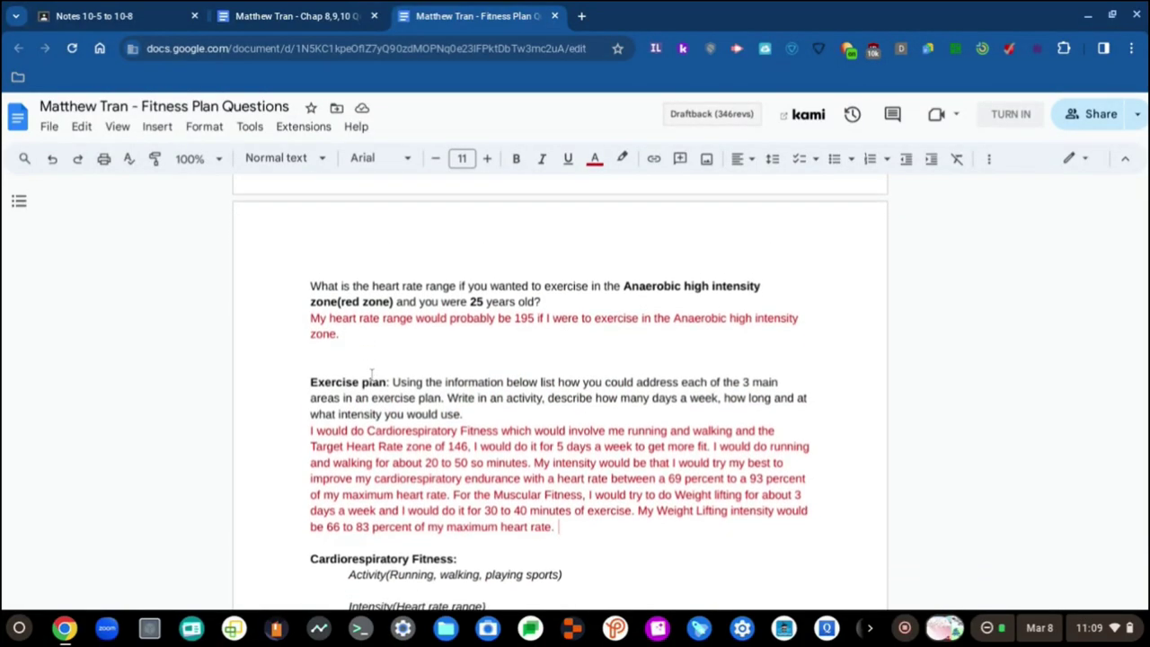
- Add the sentence "I would lift about 2 weights with 25 reps of exercise." to the end of the exercise plan answer
scroll(371, 375, "down", 1)
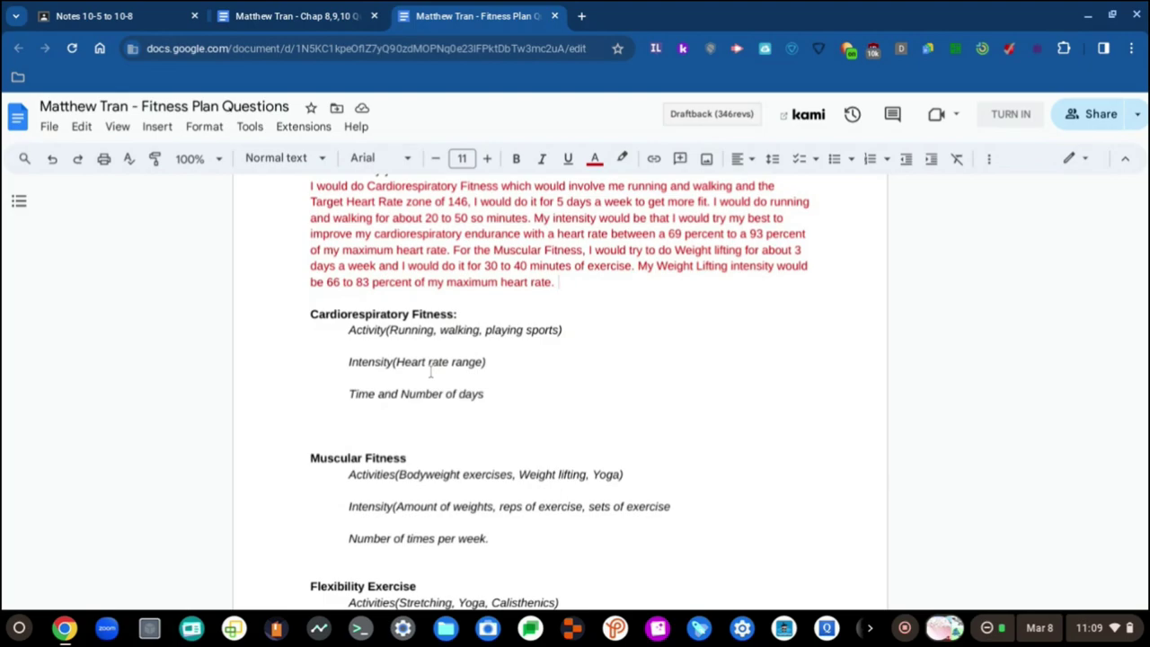
type("I would")
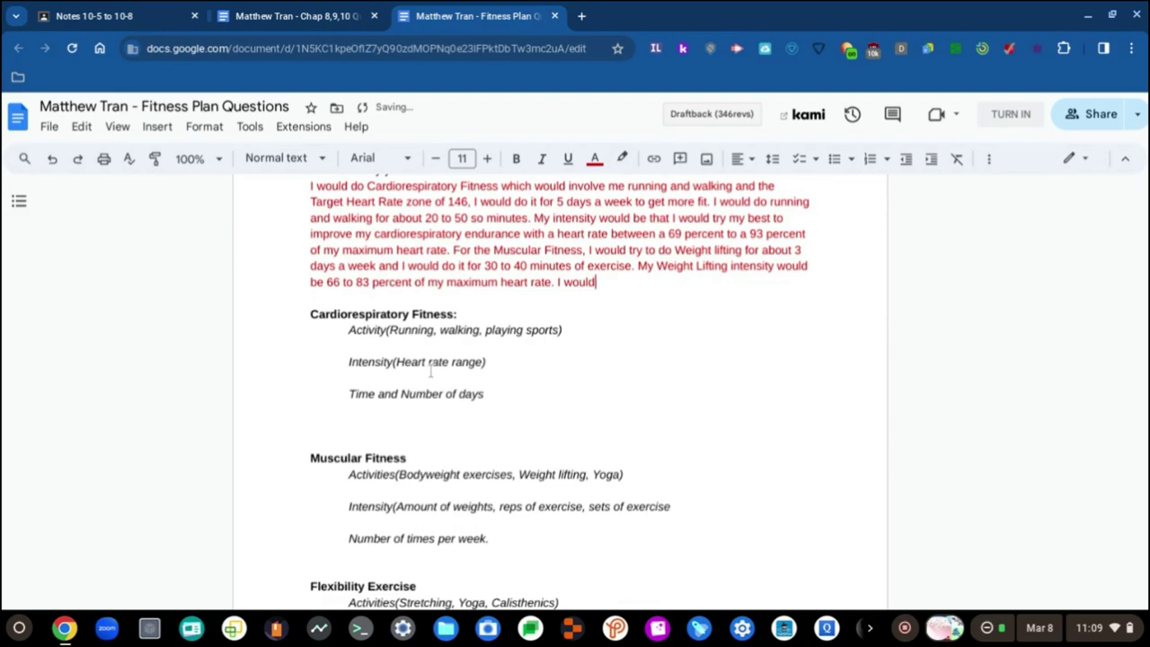
type(" lift about 2 wweight")
key("BackSpace")
key("BackSpace")
key("BackSpace")
key("BackSpace")
key("BackSpace")
key("BackSpace")
type("eights with ")
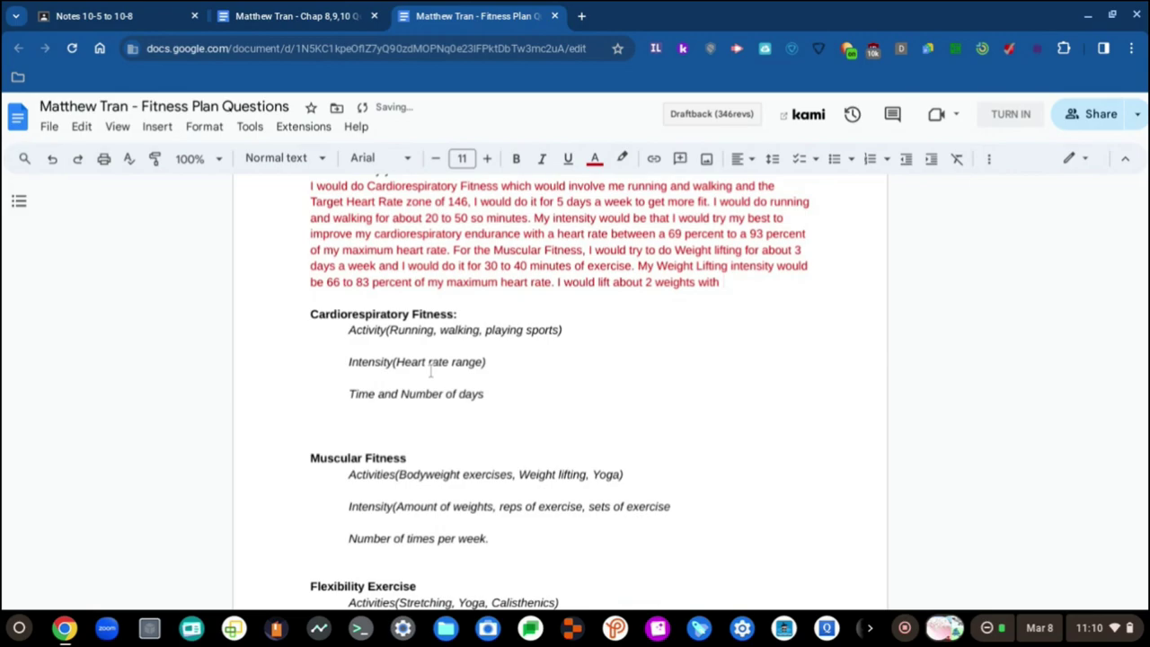
type("25 reps of exercise")
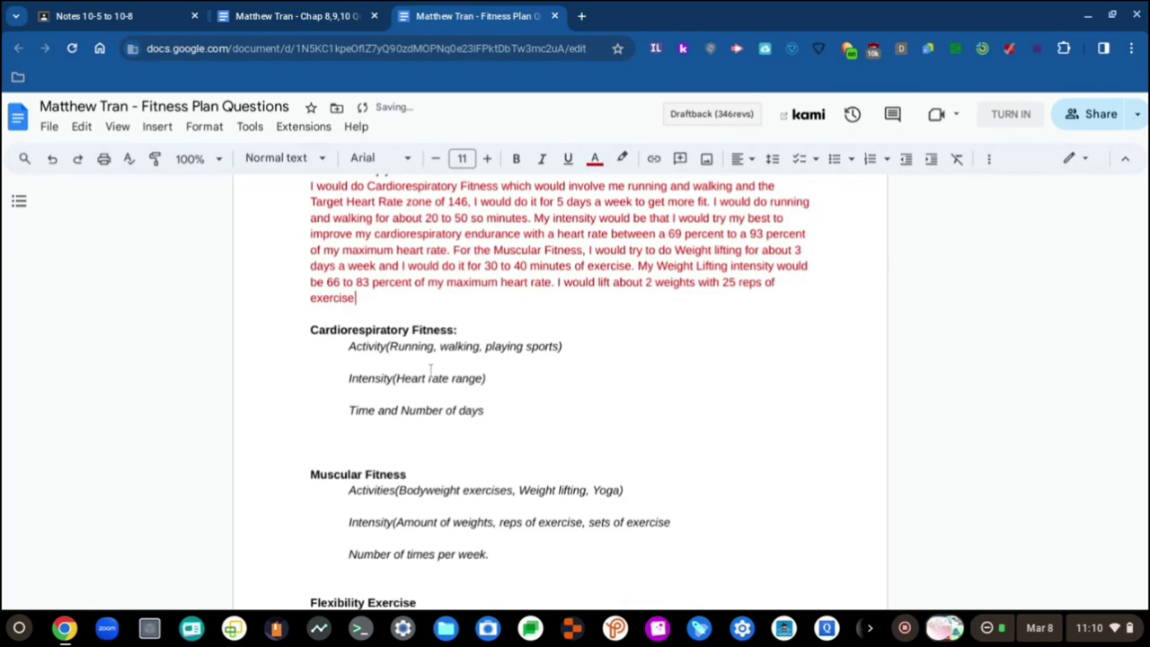
type(".")
- Check the flexibility exercise prompts and begin the next sentence with "Next, I would do Stretching for about 6 days a week"
scroll(141, 393, "down", 1)
scroll(177, 339, "down", 1)
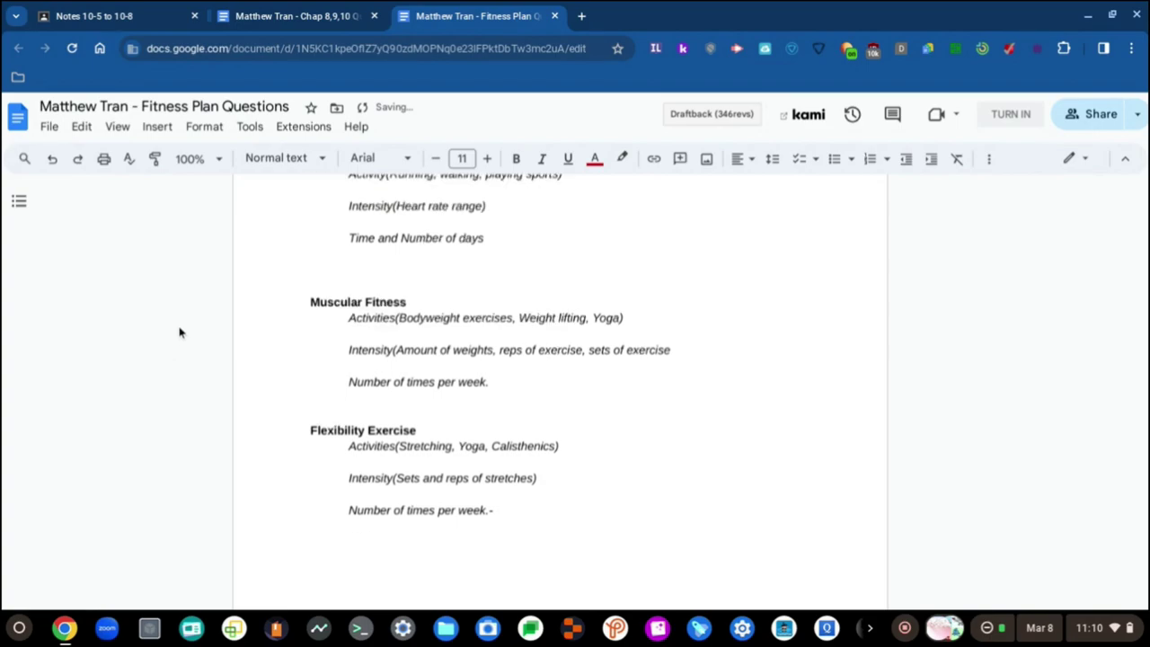
scroll(178, 333, "up", 1)
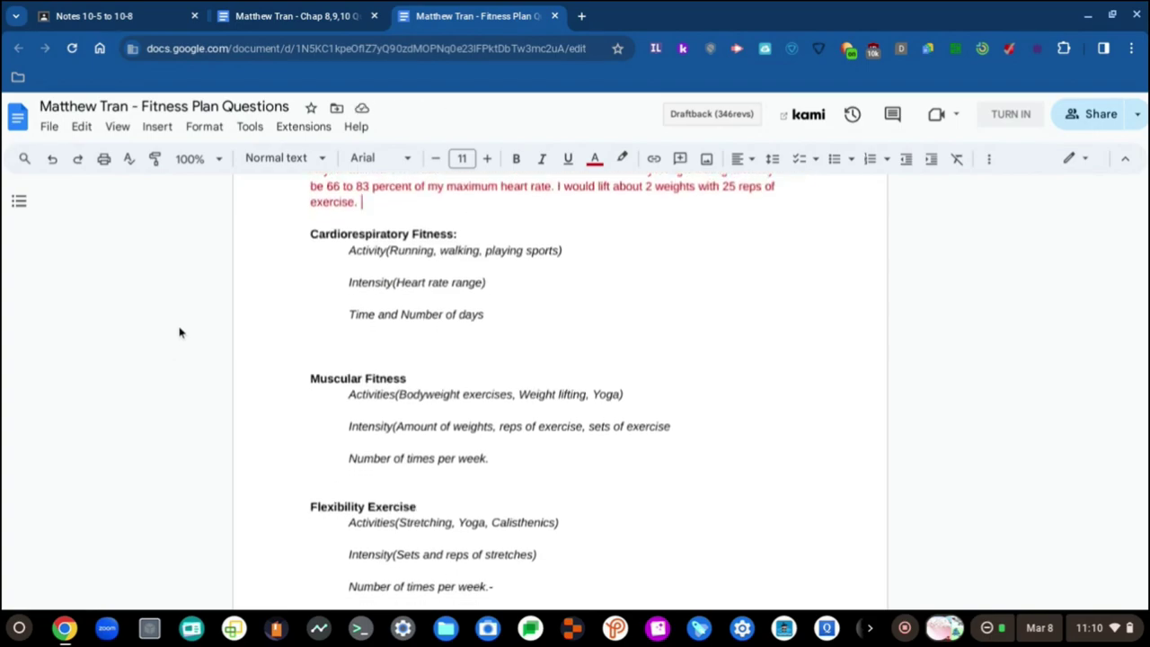
type("Next, I would do")
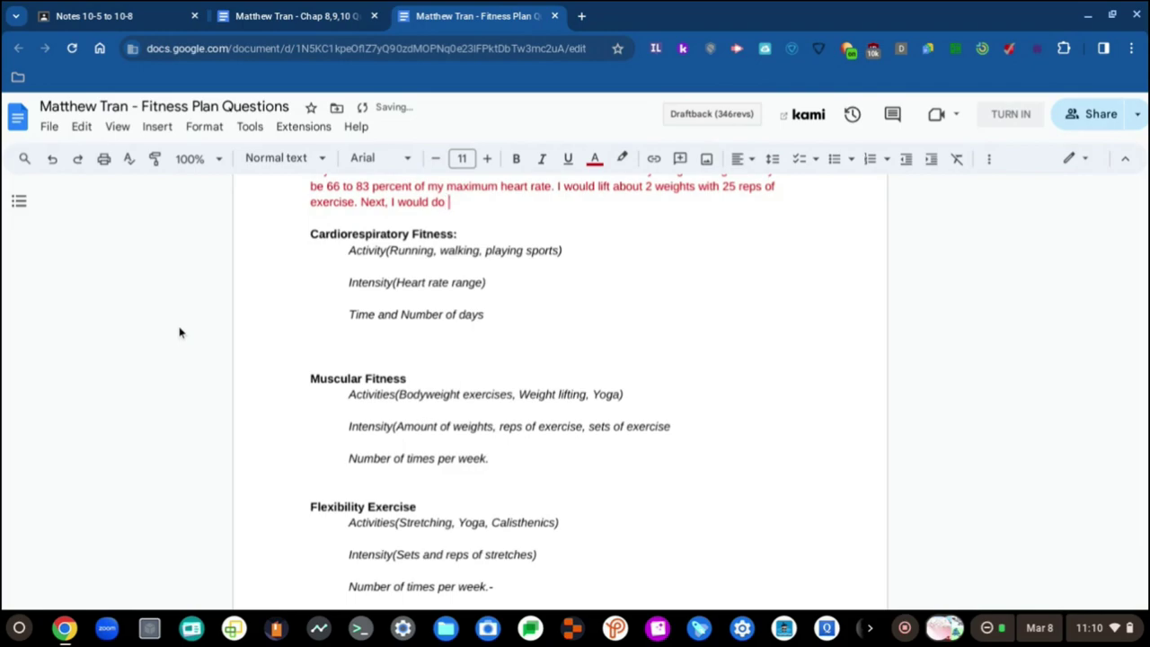
type(" Stretching")
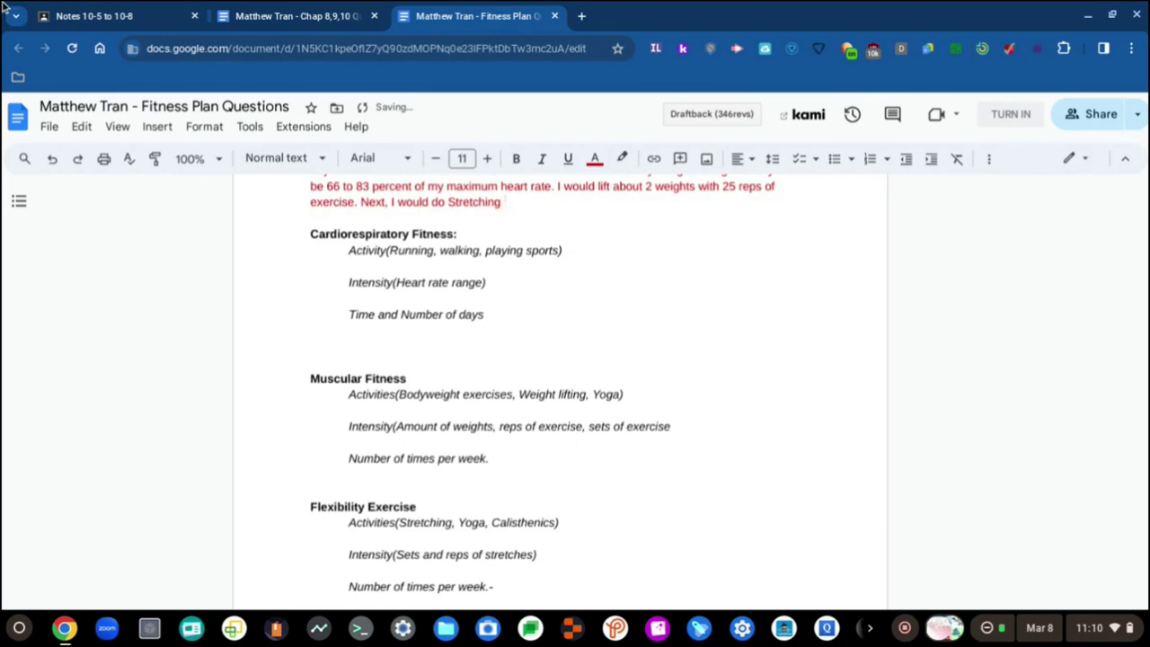
scroll(333, 375, "up", 3)
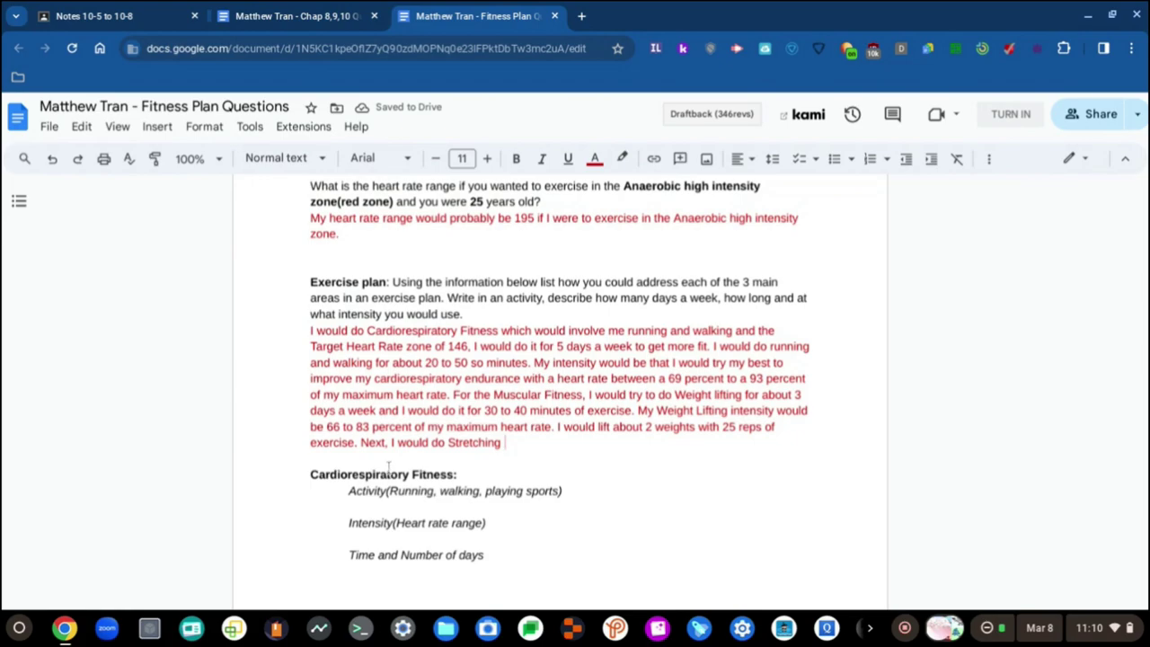
type("for about")
scroll(388, 466, "down", 2)
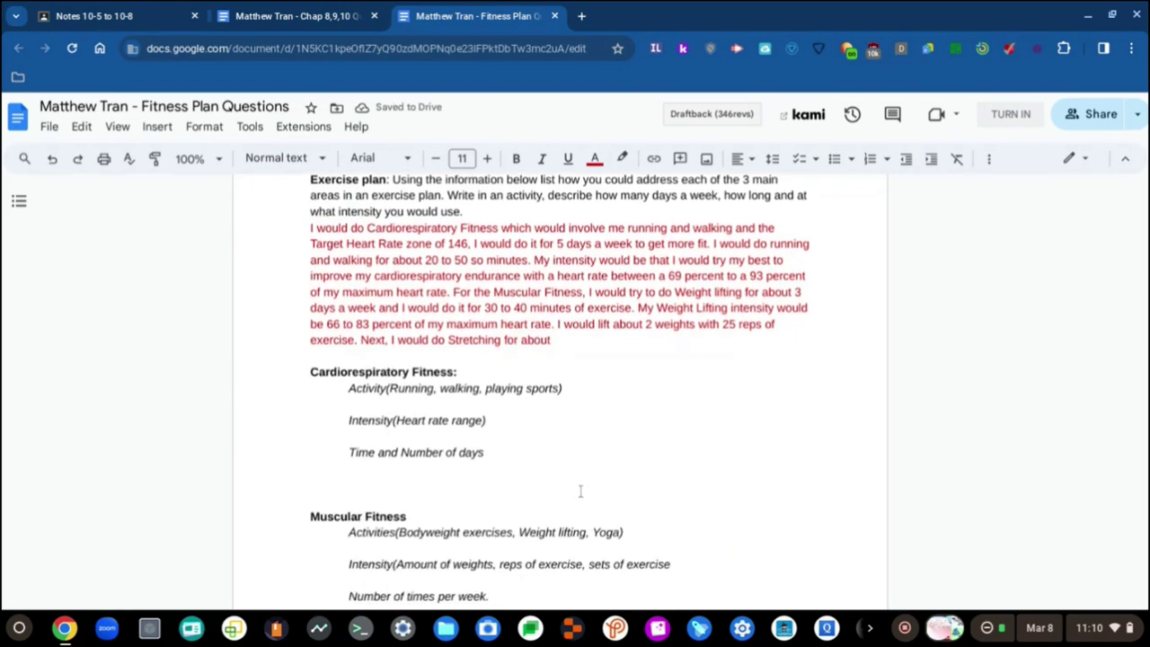
type("6 days a week")
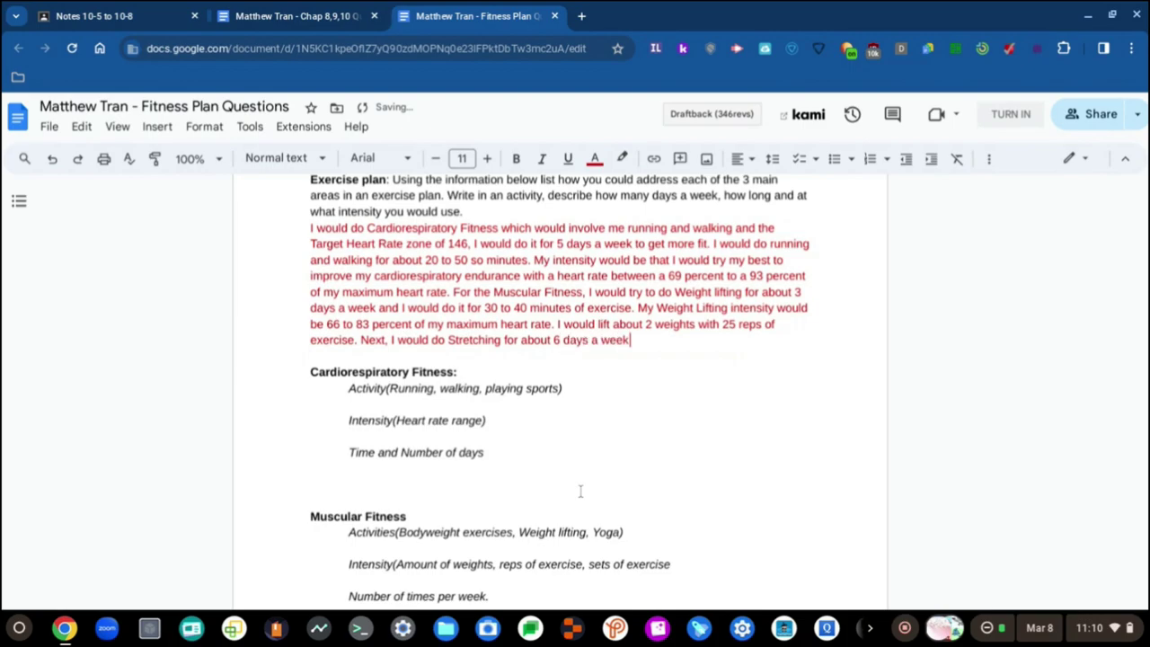
- Review the flexibility prompts and continue the stretching sentence with "just to kind of relax myself more"
scroll(580, 490, "down", 2)
scroll(580, 490, "down", 2)
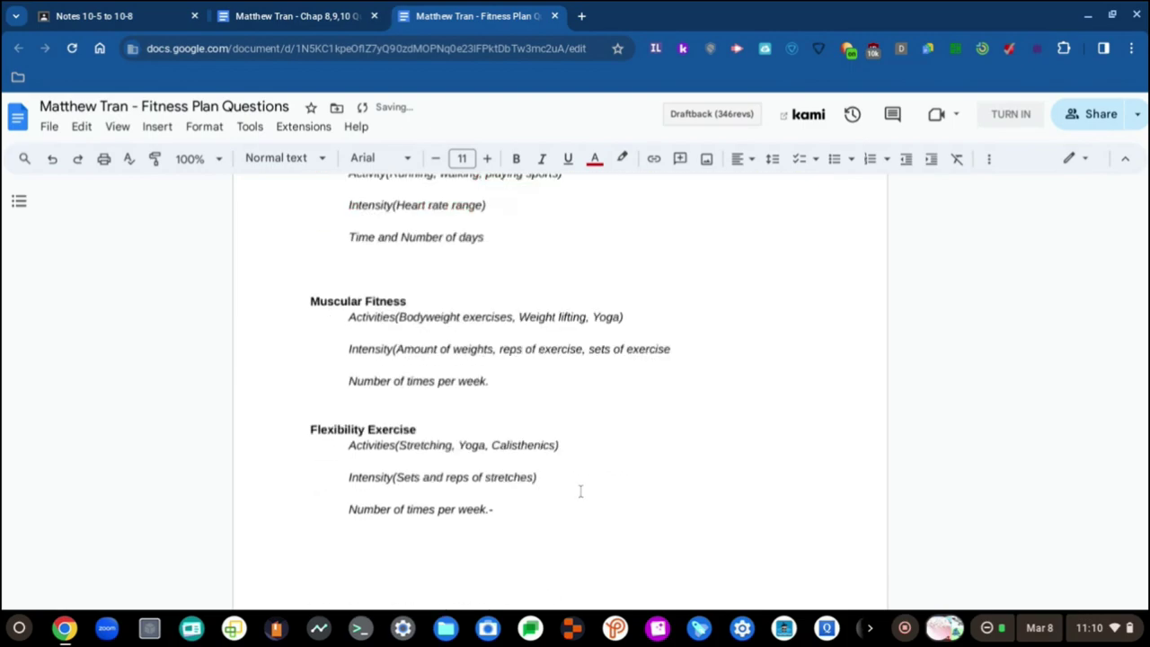
scroll(635, 475, "up", 1)
scroll(634, 476, "up", 3)
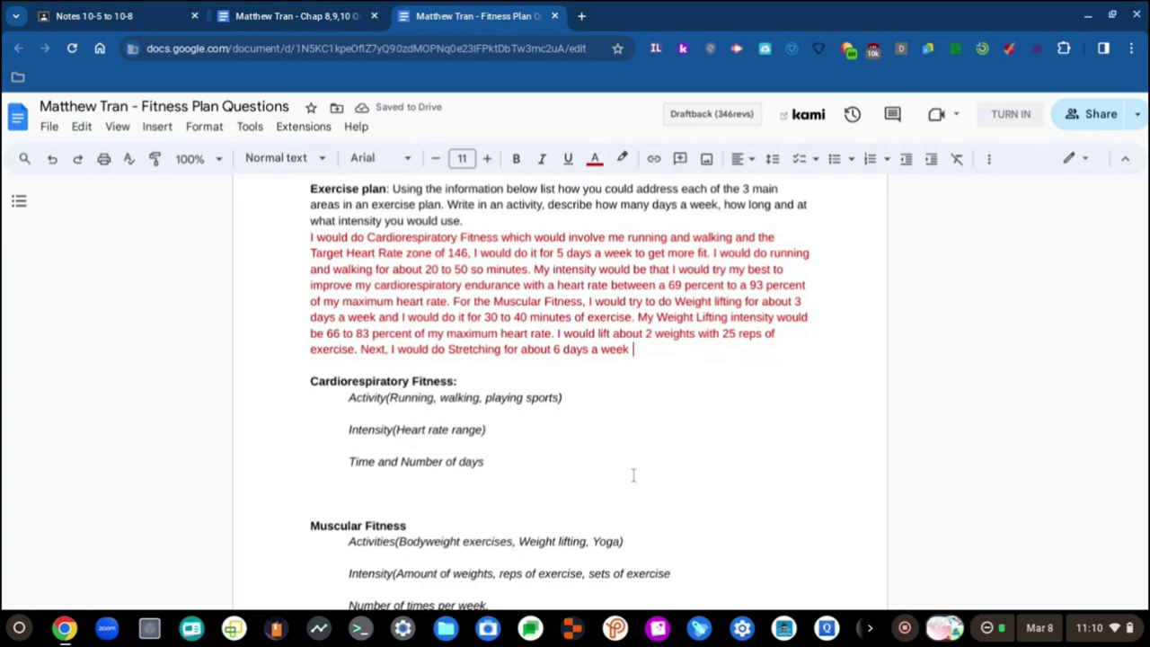
type("just to ")
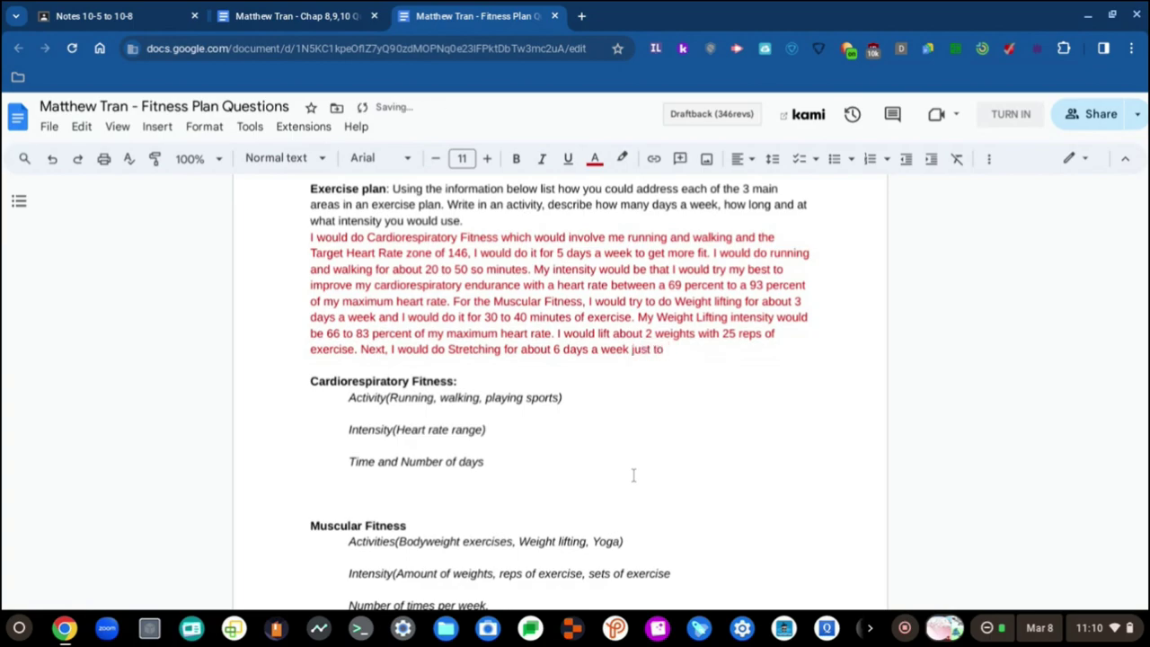
type("kind of rela")
type("x my")
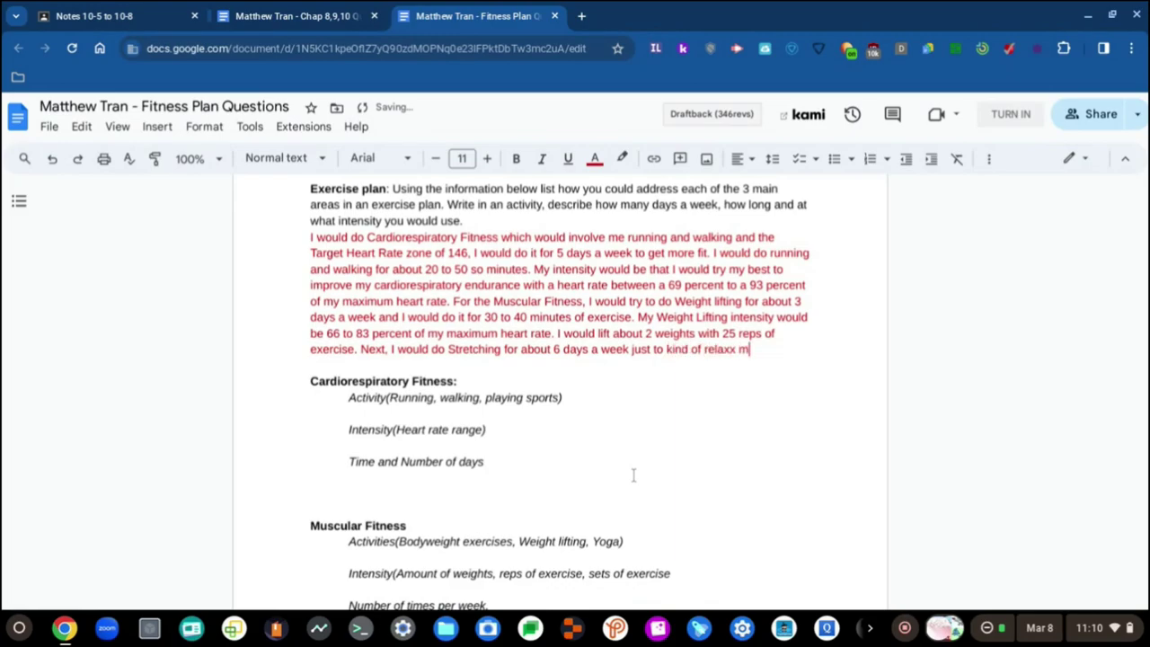
key("BackSpace")
key("BackSpace")
key("BackSpace")
key("BackSpace")
type("x myself and")
scroll(634, 475, "down", 5)
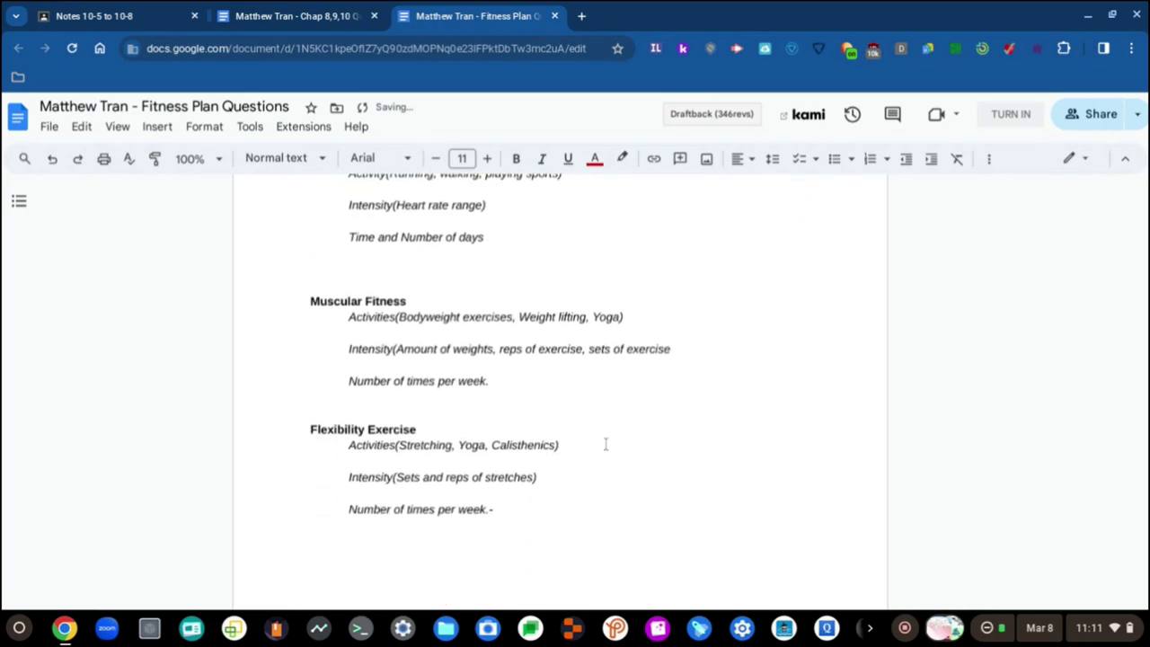
scroll(605, 444, "up", 2)
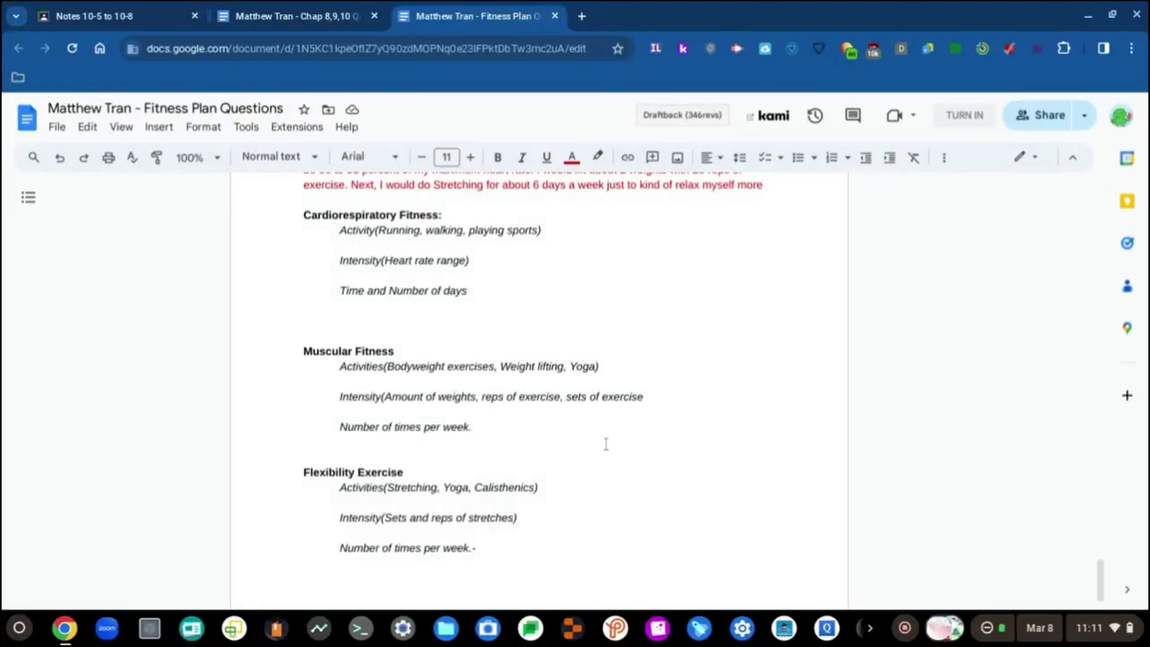
scroll(606, 444, "up", 4)
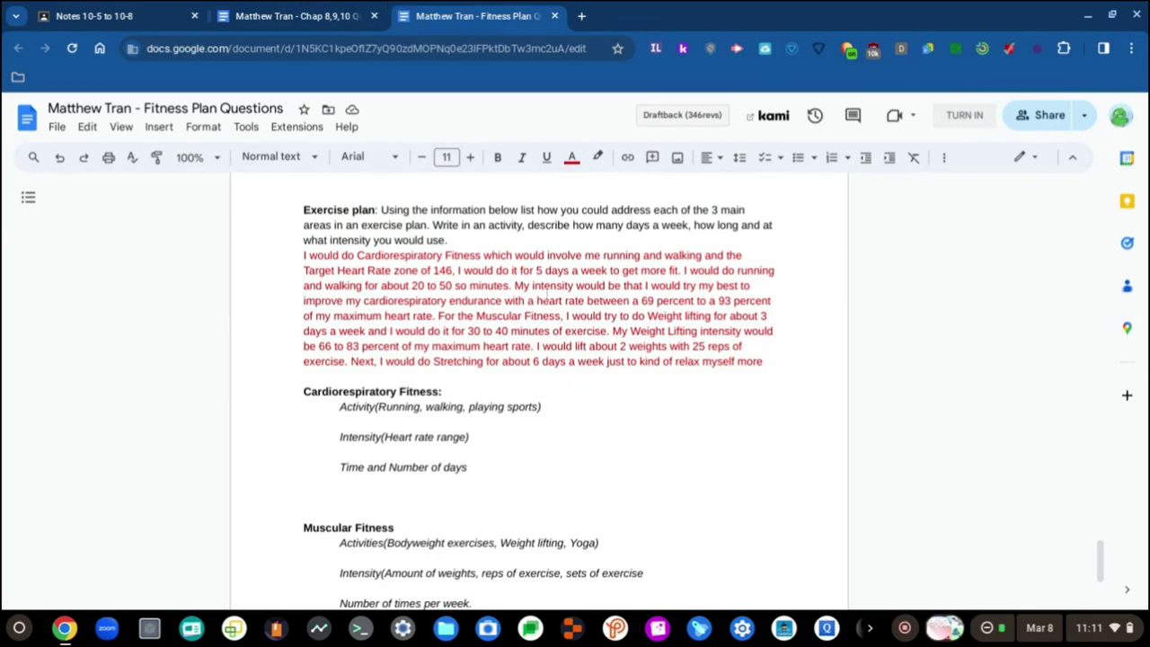
scroll(547, 306, "down", 1)
type("more")
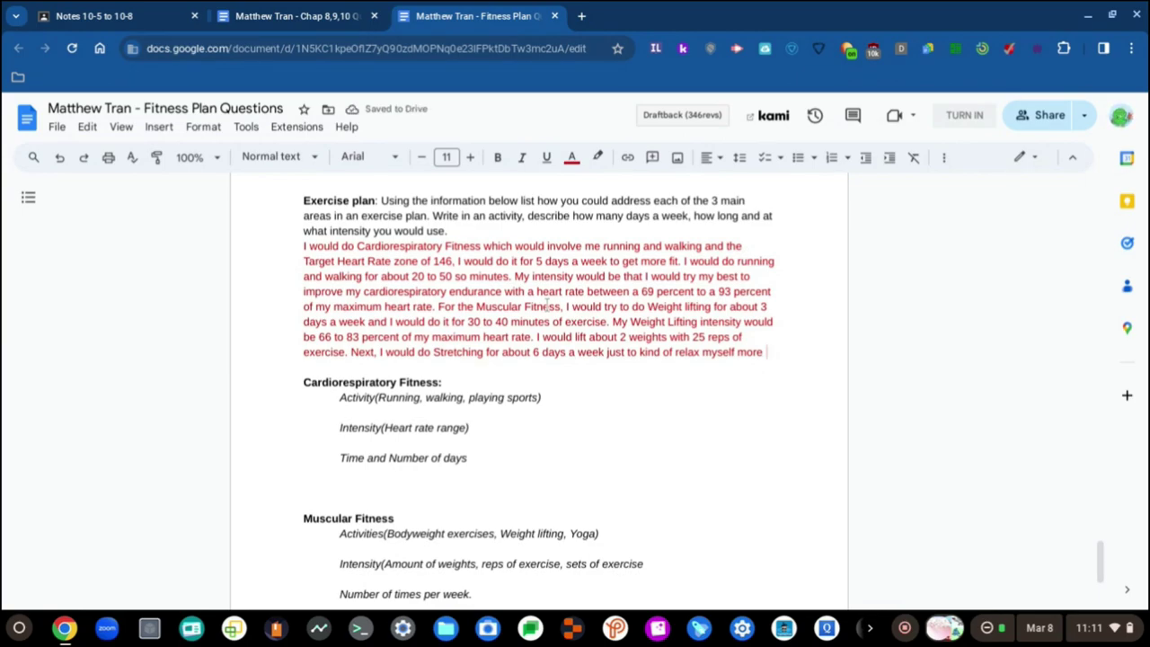
- Continue the stretching sentence with ", I would also do this for about"
type(", I wou")
type("ld also do th")
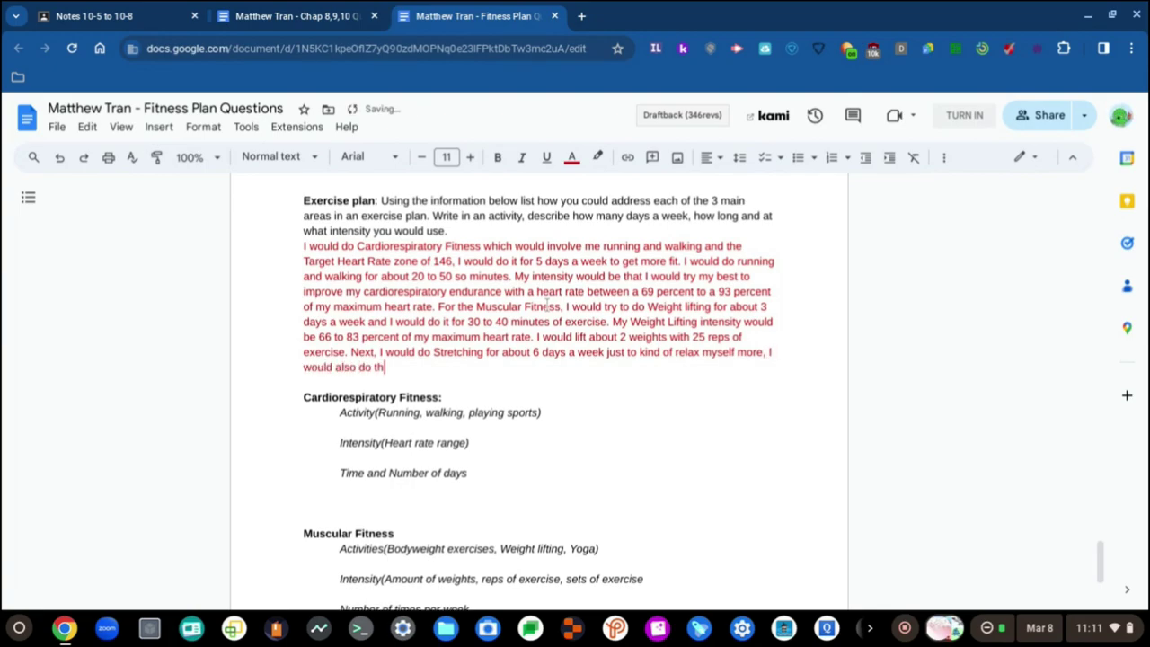
type("is for about")
- Shorten the stretching frequency wording to "6 days/week"
left_click(573, 353)
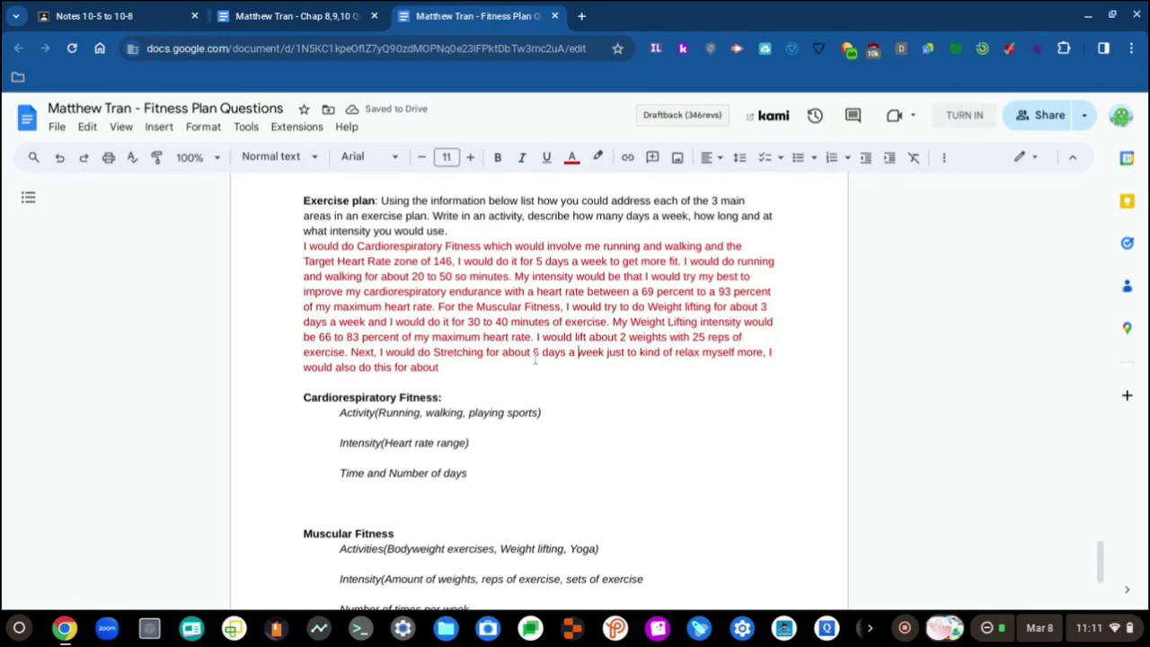
key("BackSpace")
key("BackSpace")
key("BackSpace")
type("/")
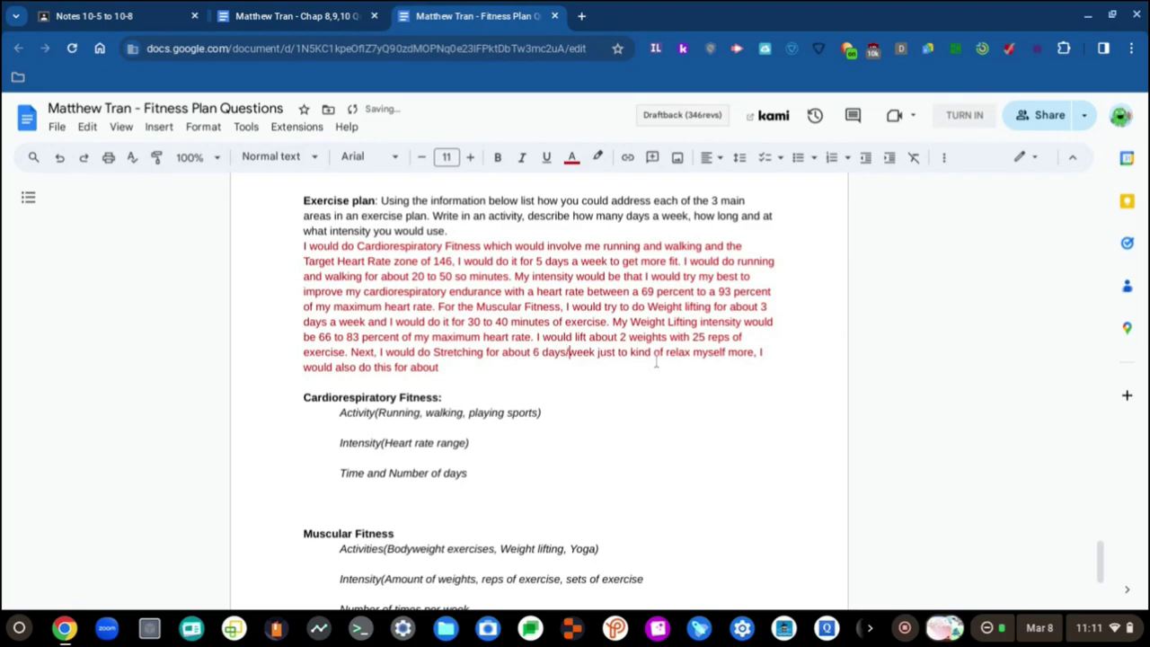
- Shorten the weight lifting frequency in the muscular fitness sentence to "3 days/week"
key("Down")
key("Down")
left_click(542, 369)
left_click(338, 322)
key("BackSpace")
key("BackSpace")
key("BackSpace")
type("/")
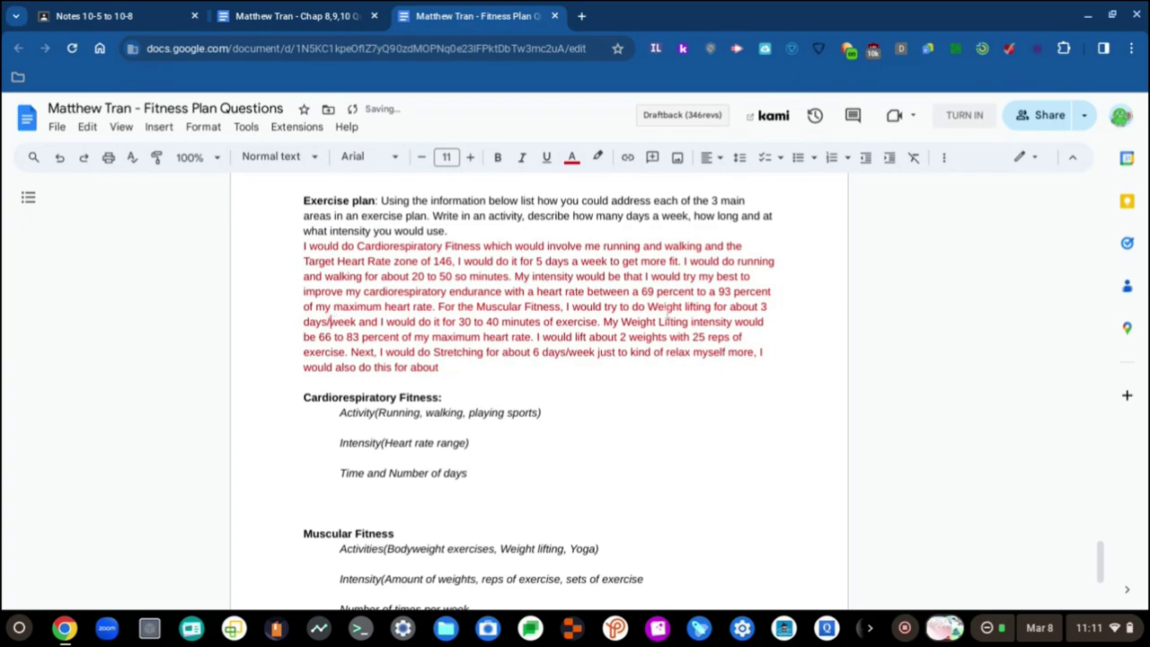
- Glance at the chapter notes, shorten the cardiorespiratory frequency to "5 days/week", and return to the end of the answer
left_click(336, 9)
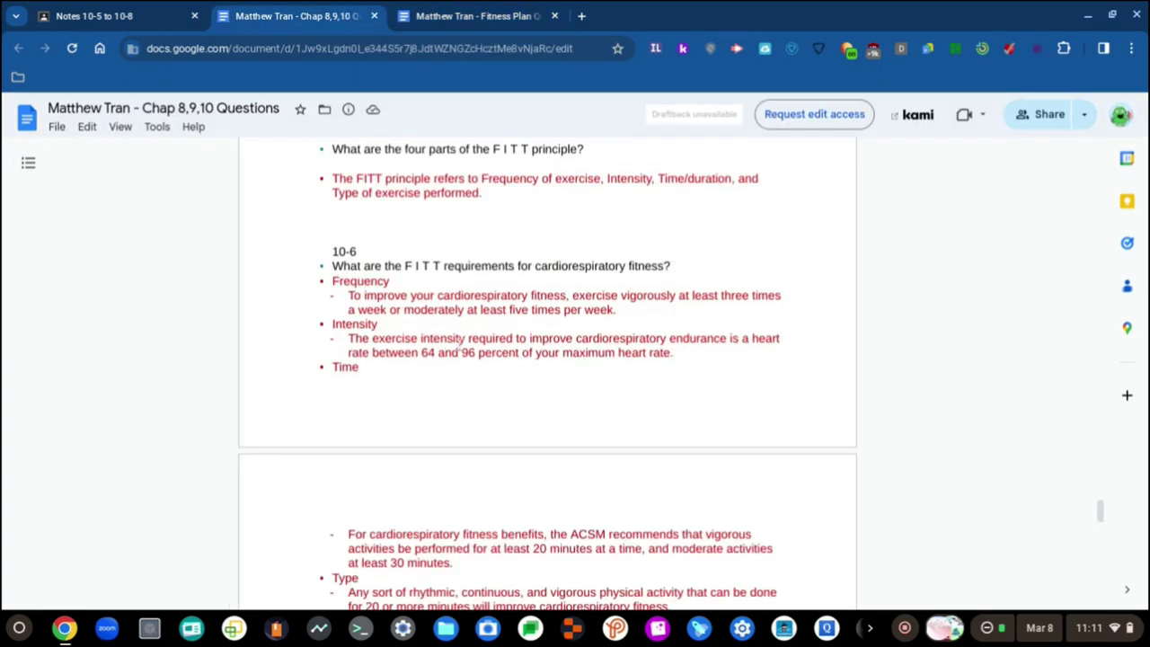
left_click(454, 11)
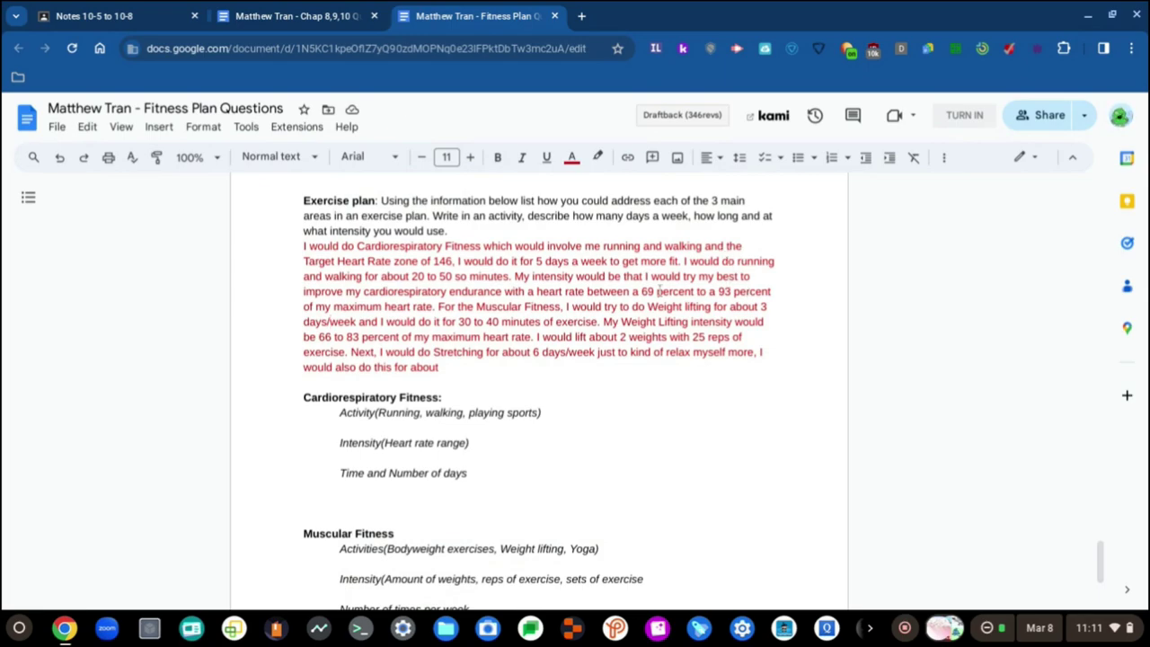
left_click(579, 260)
key("BackSpace")
key("BackSpace")
key("BackSpace")
type("/")
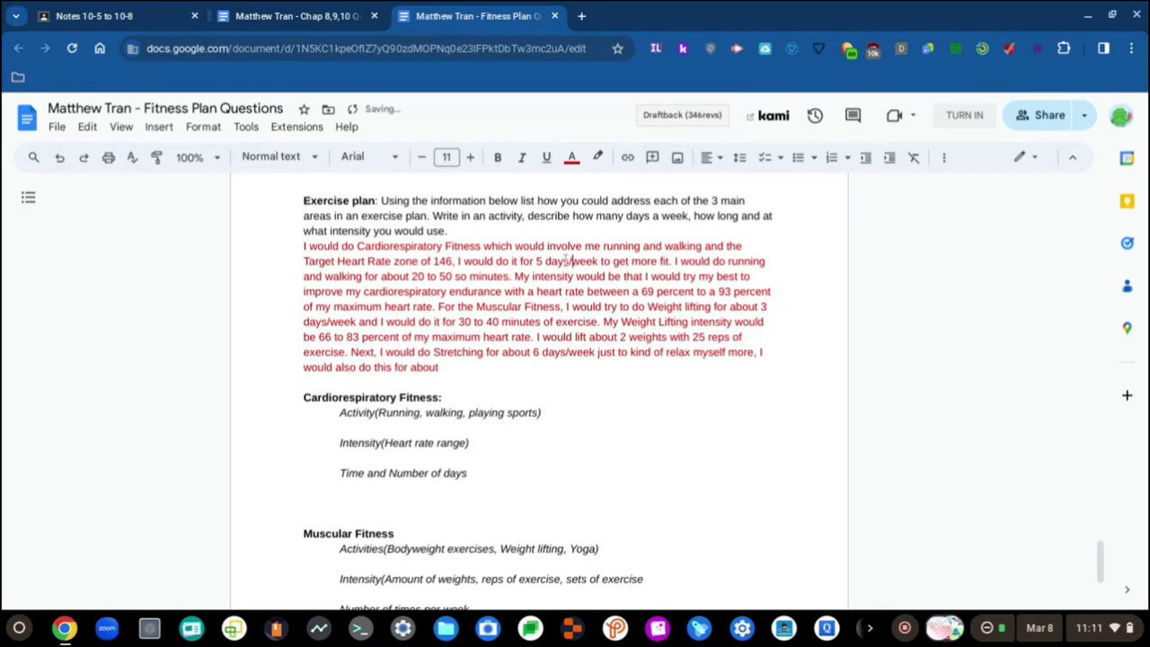
left_click(594, 364)
type("2 days")
key("BackSpace")
key("BackSpace")
key("BackSpace")
key("BackSpace")
key("BackSpace")
key("BackSpace")
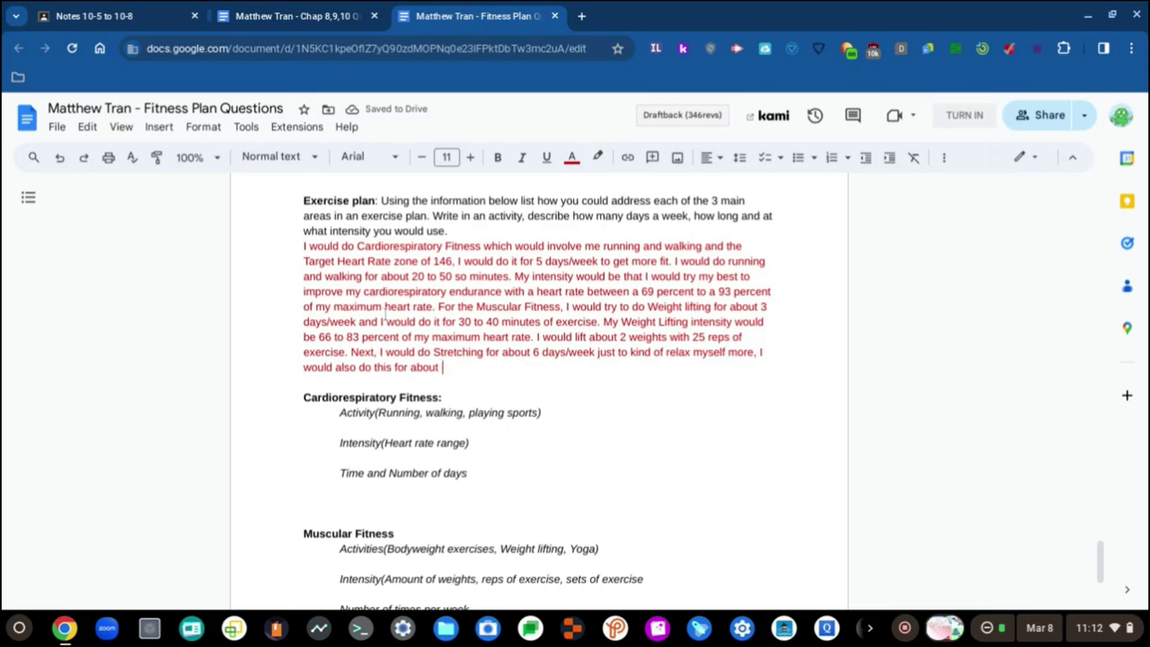
- Complete the stretching duration with "30 to 60 minutes each day", glancing at the chapter notes in between
type("30-")
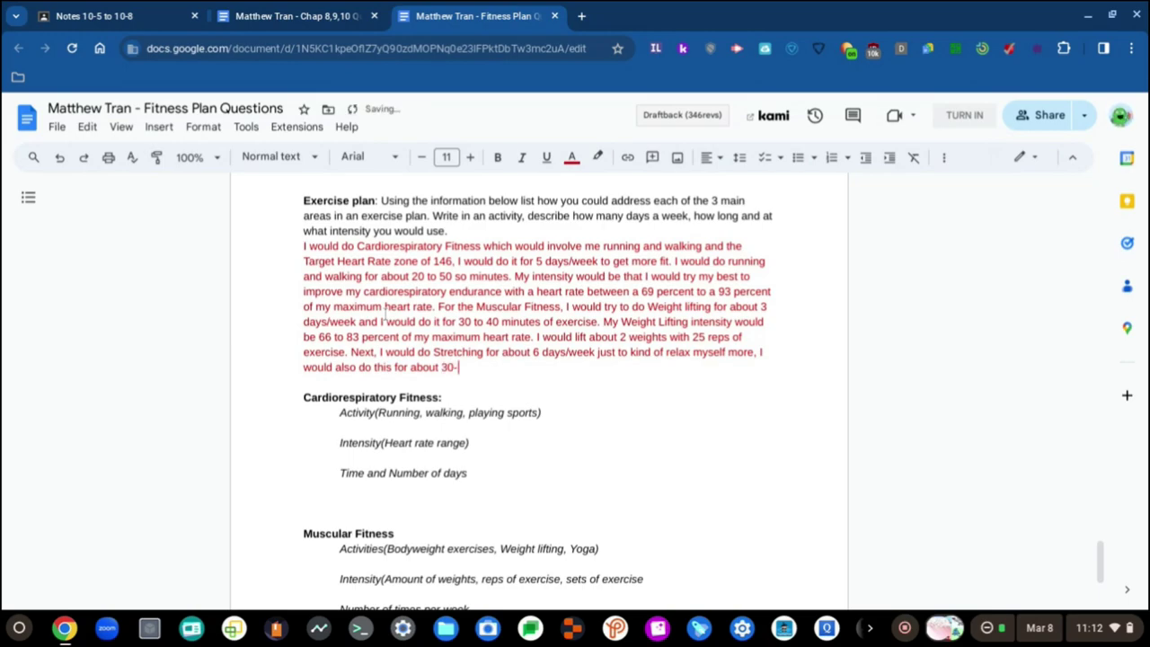
key("BackSpace")
type("to 60 minutes")
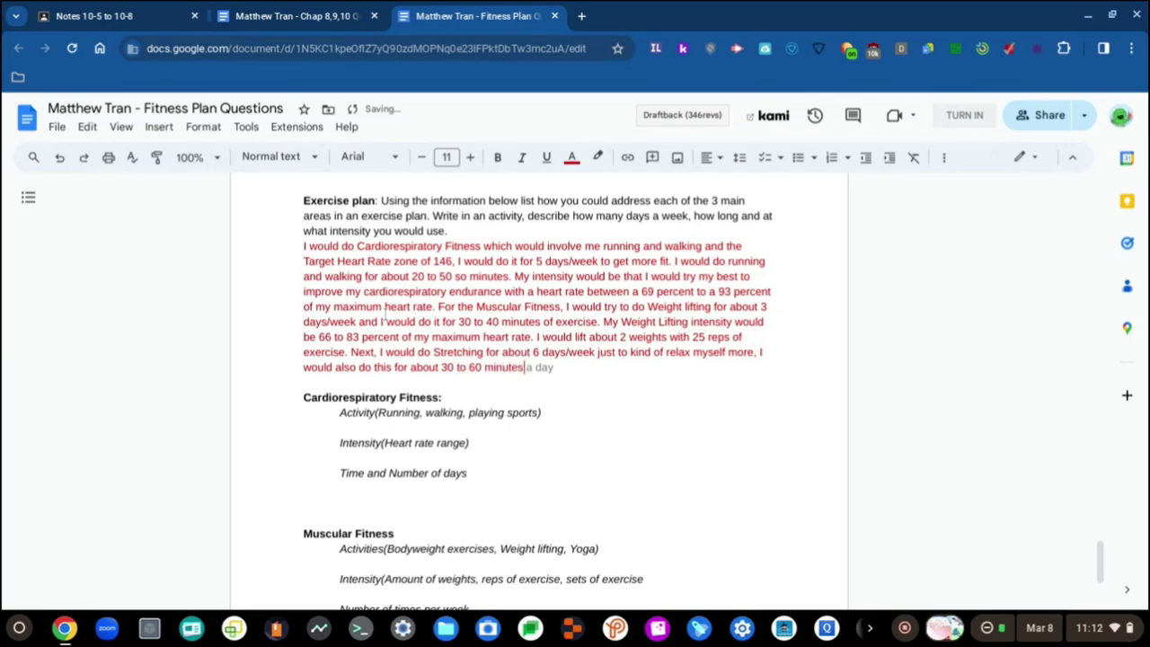
key("ctrl+shift+Tab")
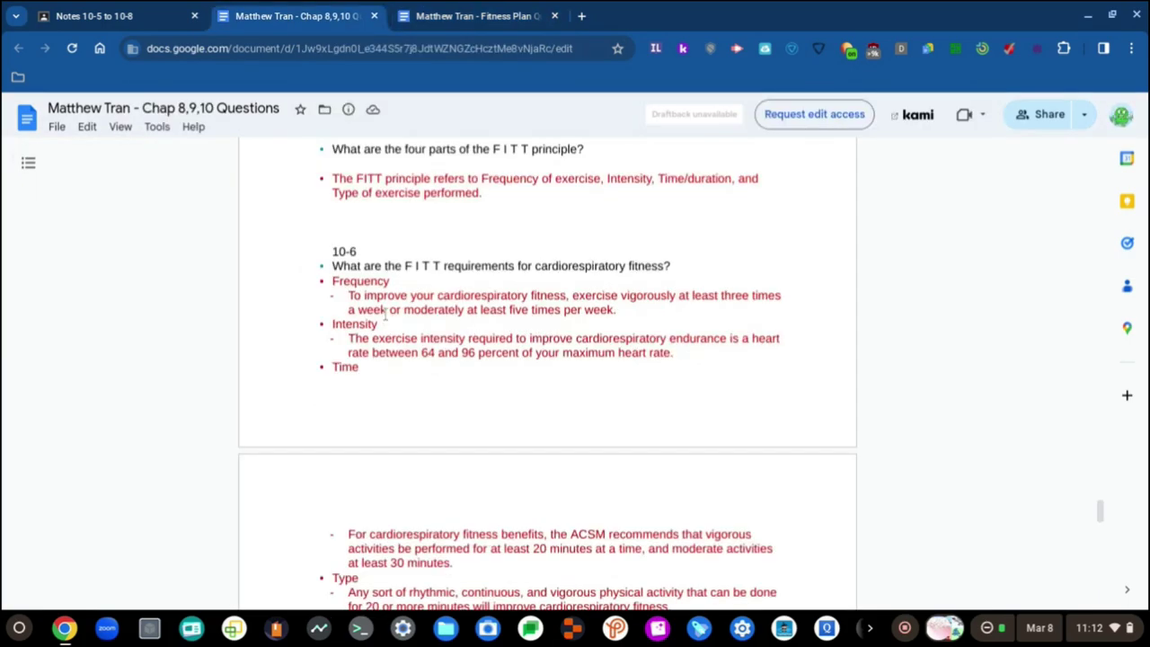
key("ctrl+Tab")
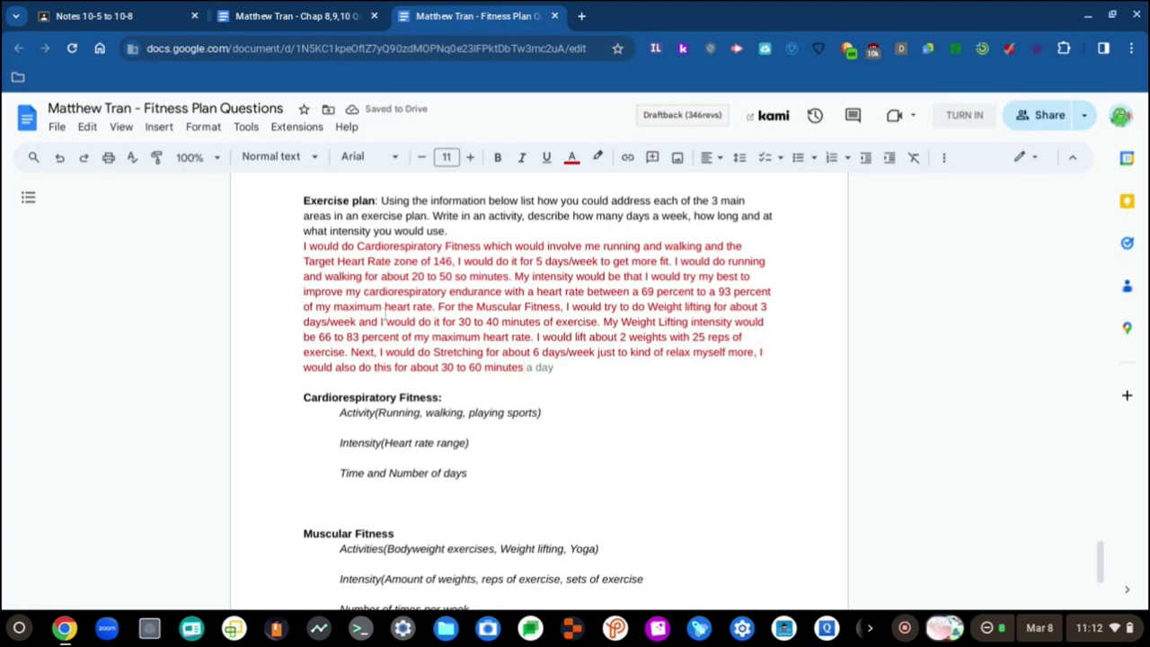
type("e")
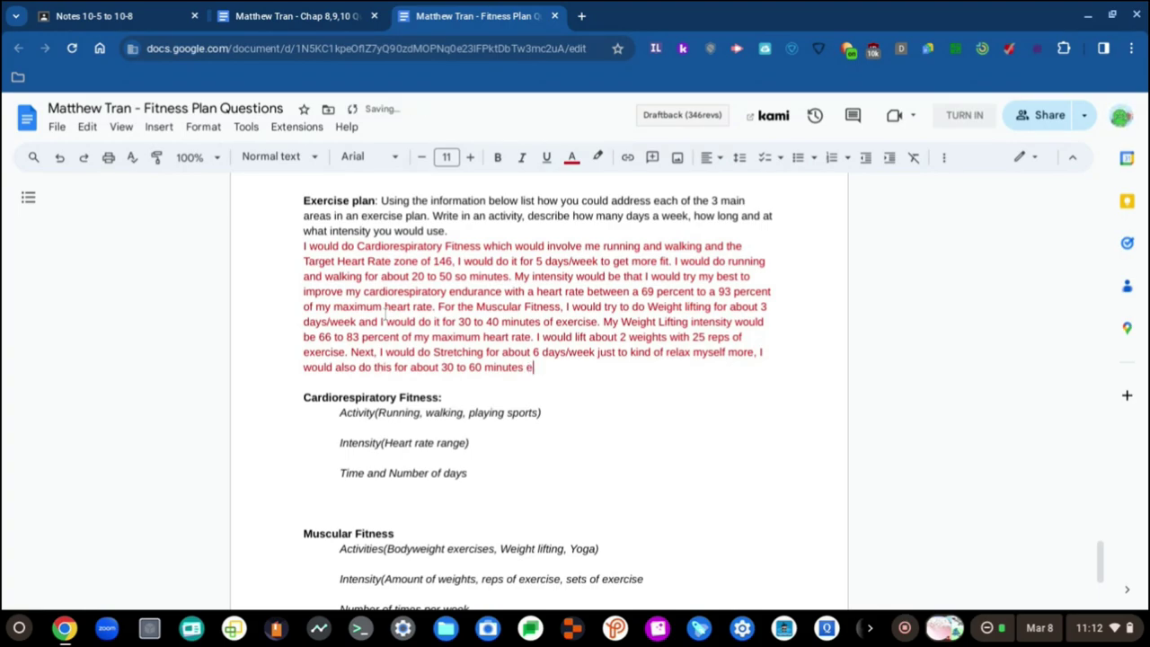
type("ach dau")
key("BackSpace")
type("y")
- Compare the exercise plan answer with the FITT requirements for cardiorespiratory fitness in the chapter notes
key("ctrl+shift+Tab")
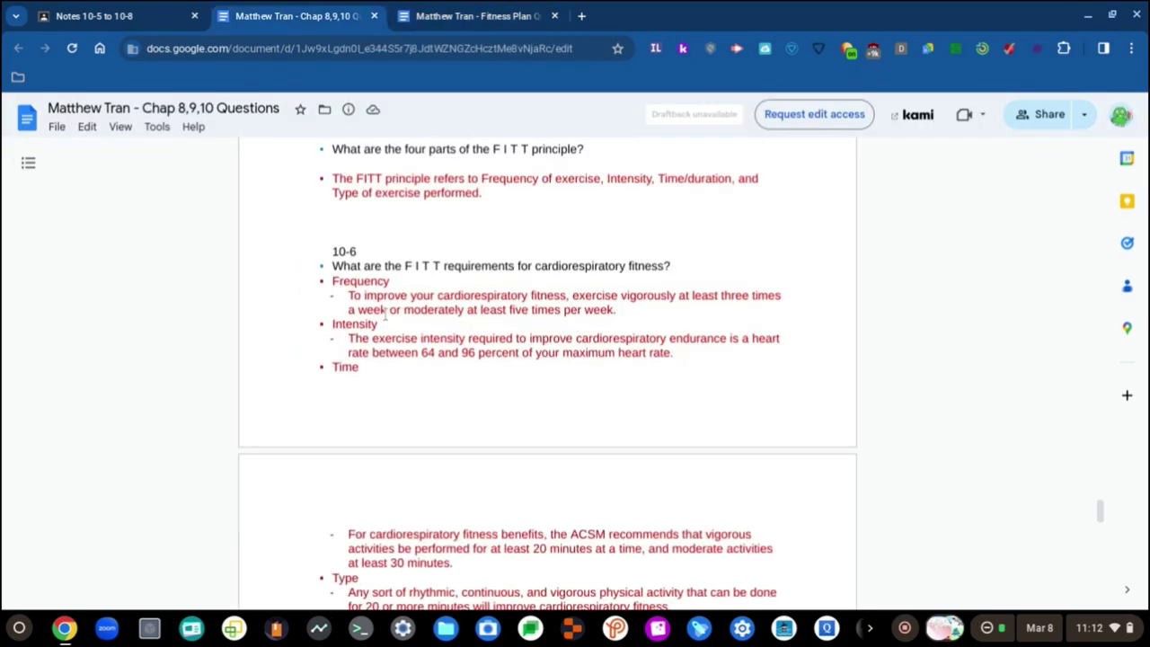
key("ctrl+Tab")
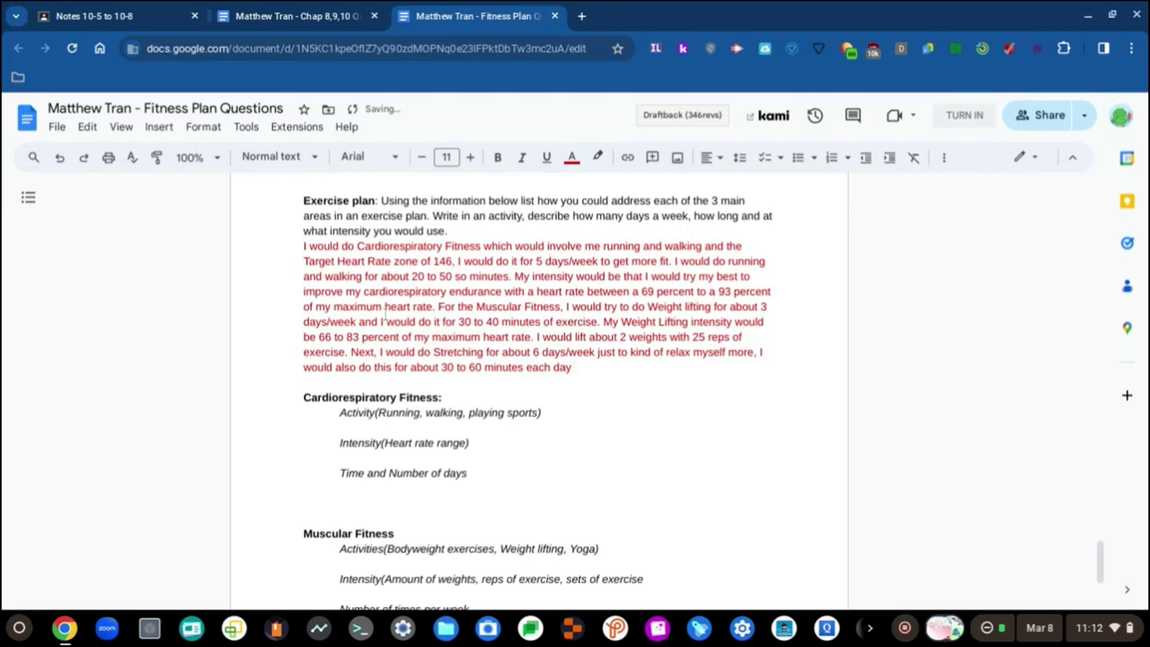
key("ctrl+shift+Tab")
key("ctrl+Tab")
key("ctrl+shift+Tab")
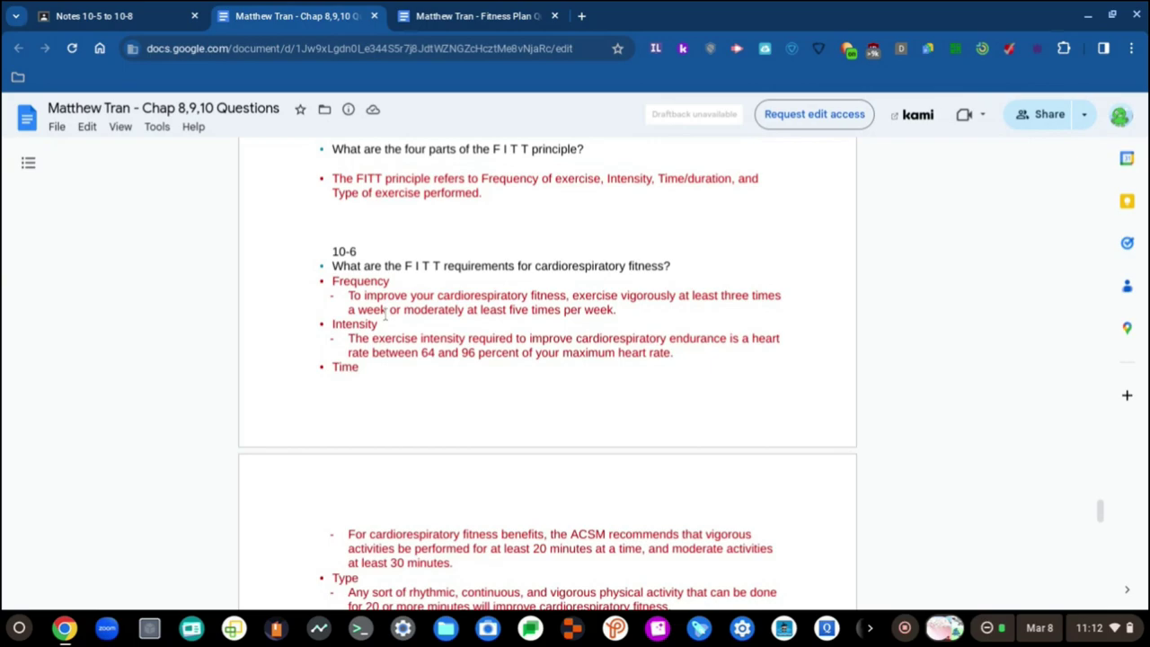
- Check the cardiorespiratory time recommendations in the chapter notes and move the stretching frequency to the answer's end as "for 6 days/week"
key("ctrl+Tab")
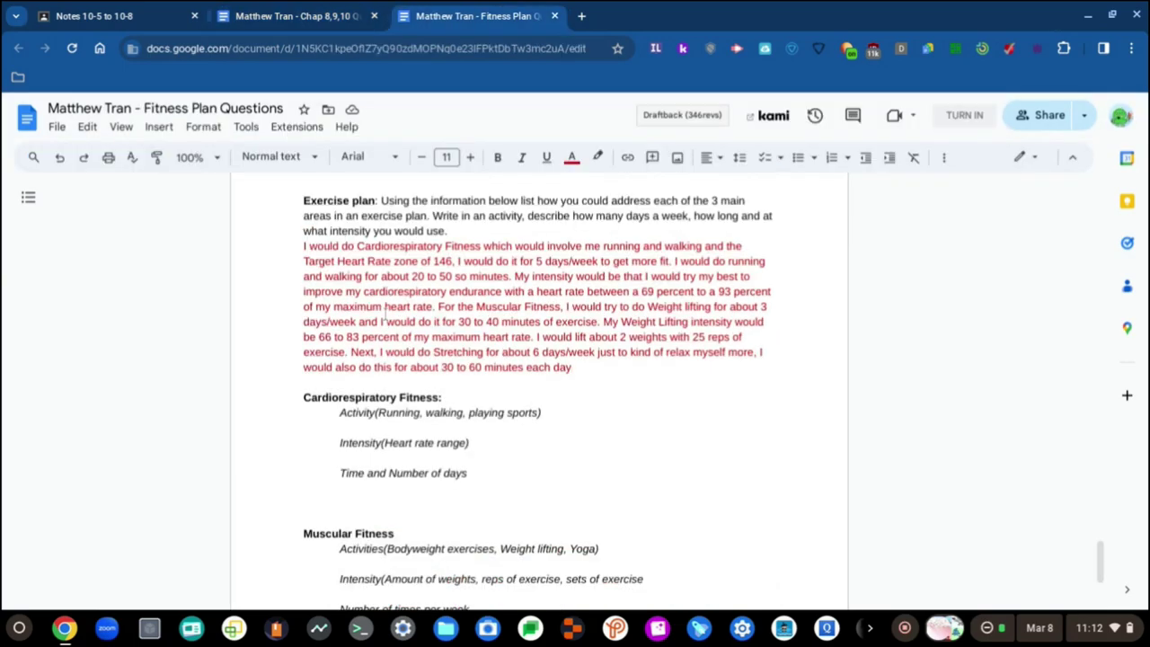
key("ctrl+shift+Tab")
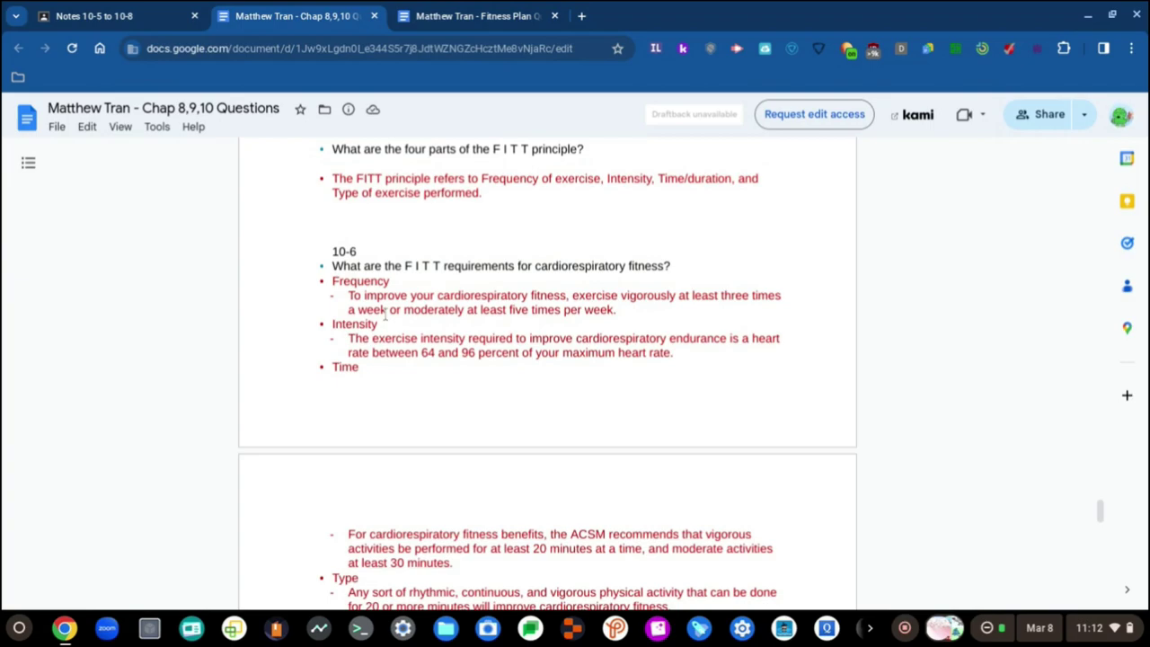
scroll(560, 323, "down", 3)
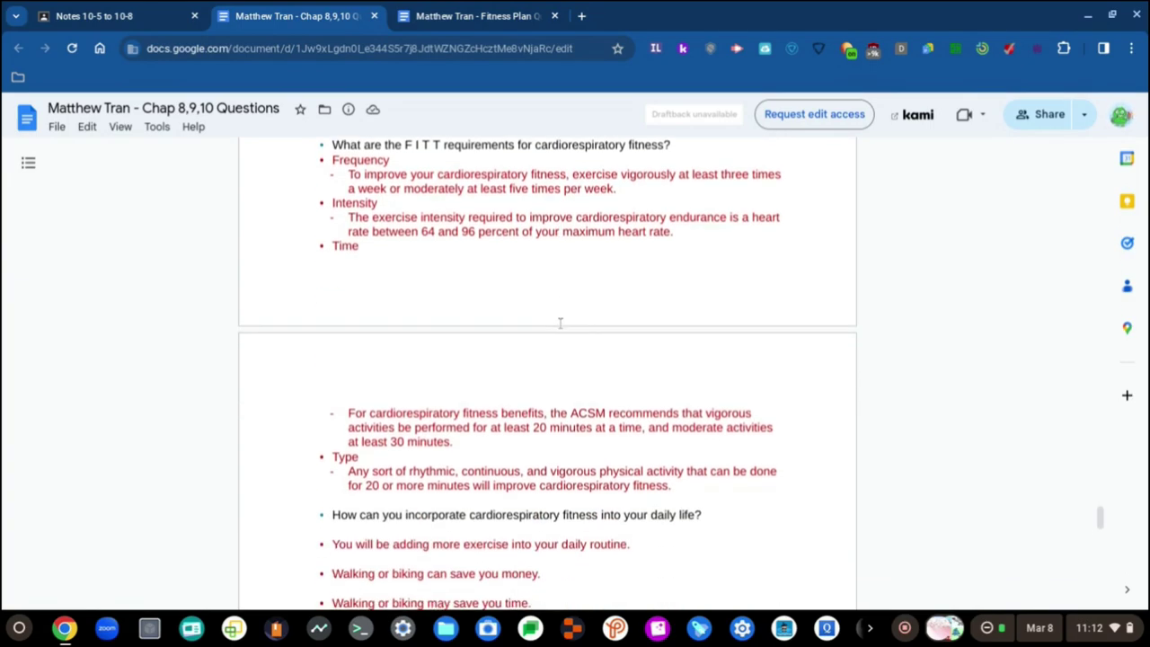
key("ctrl+shift+Tab")
key("ctrl+Tab")
key("ctrl+Tab")
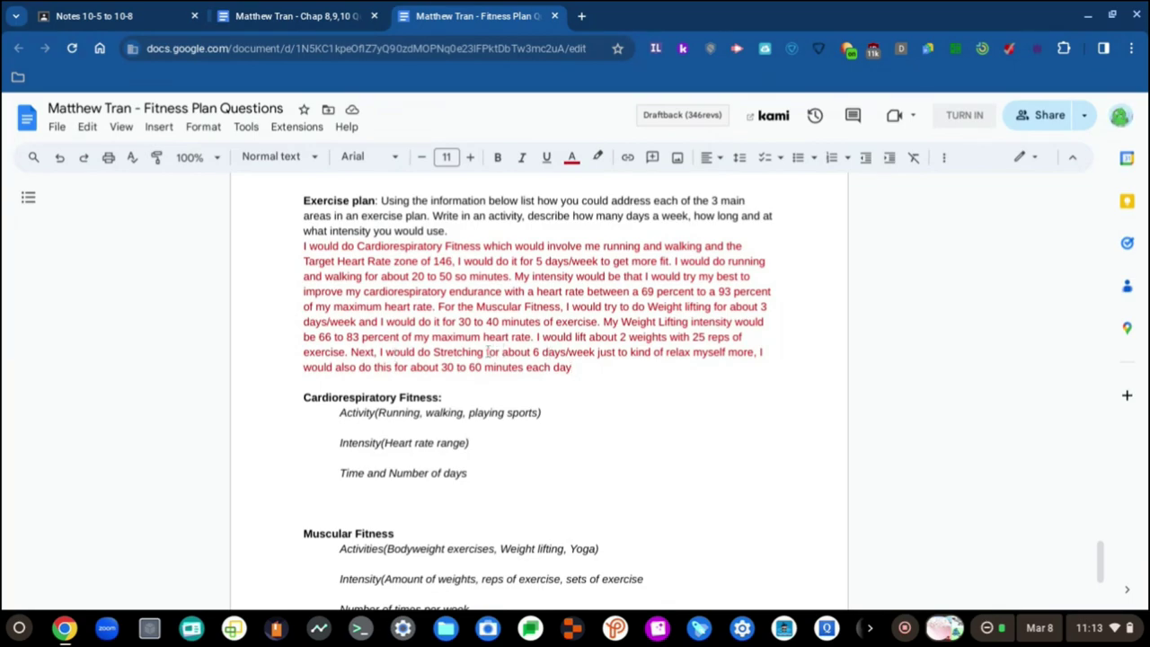
left_click_drag(487, 351, 598, 352)
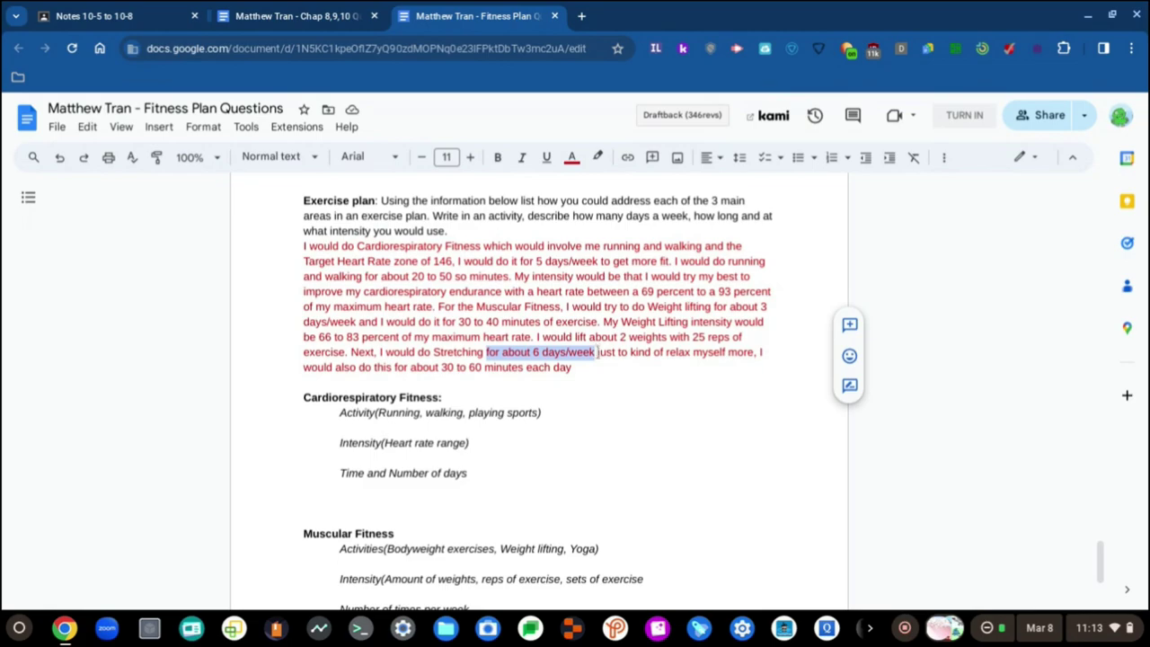
key("BackSpace")
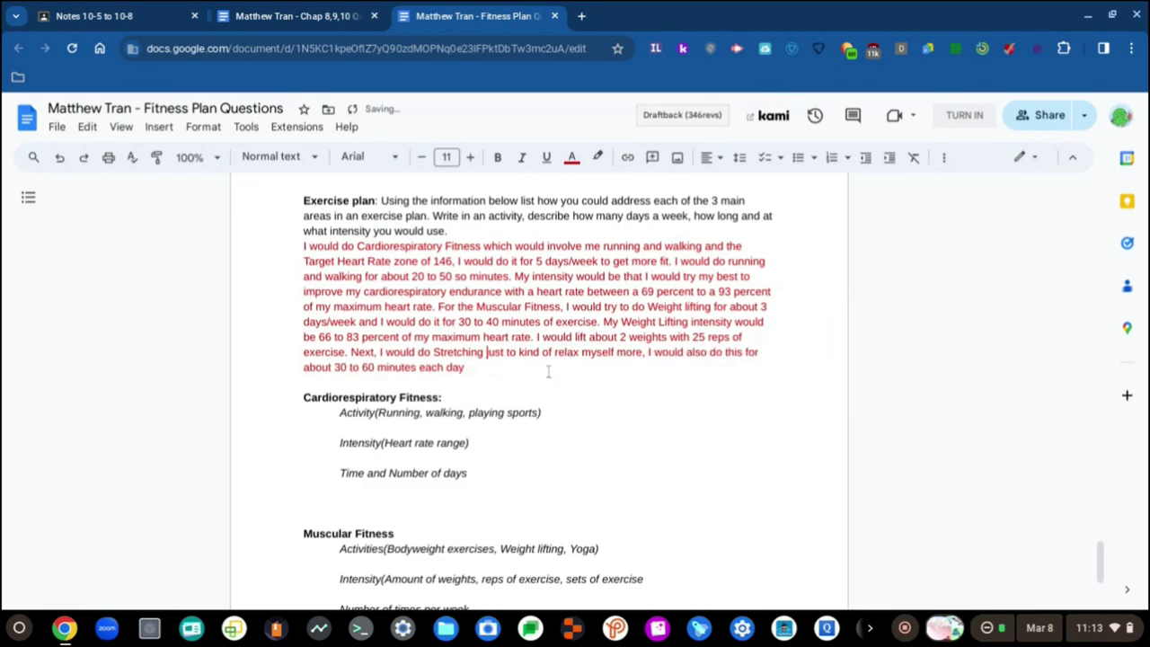
left_click(556, 363)
type("for 6 days/week")
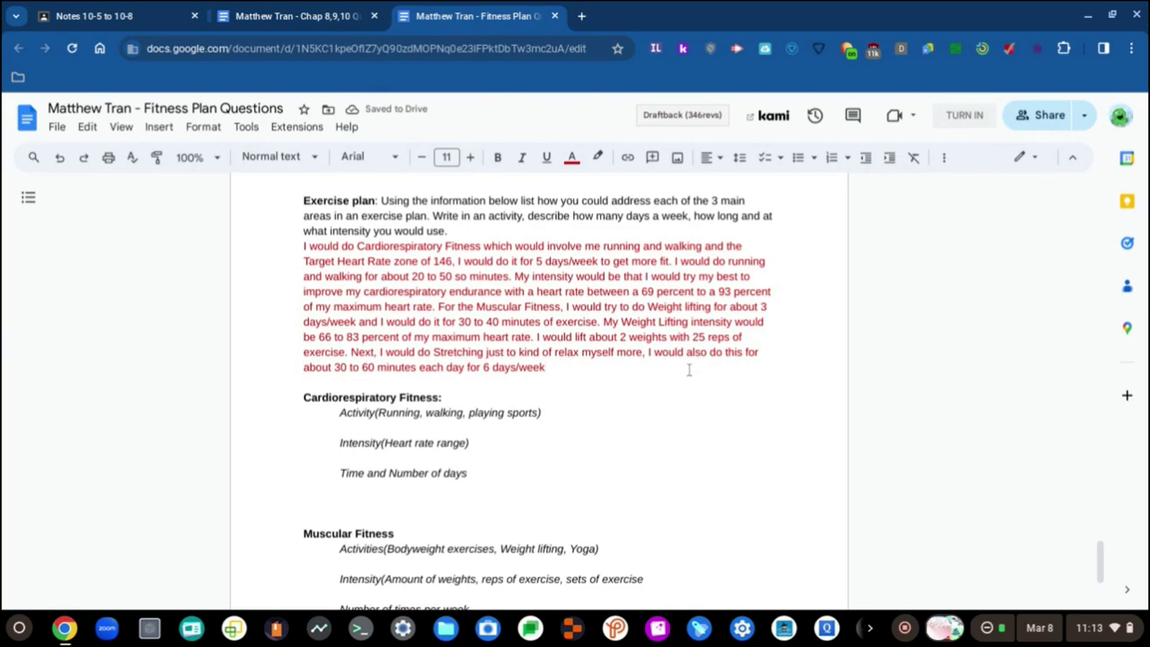
- Glance at the chapter notes and review the muscular and flexibility exercise prompts beneath the exercise plan answer
left_click(344, 7)
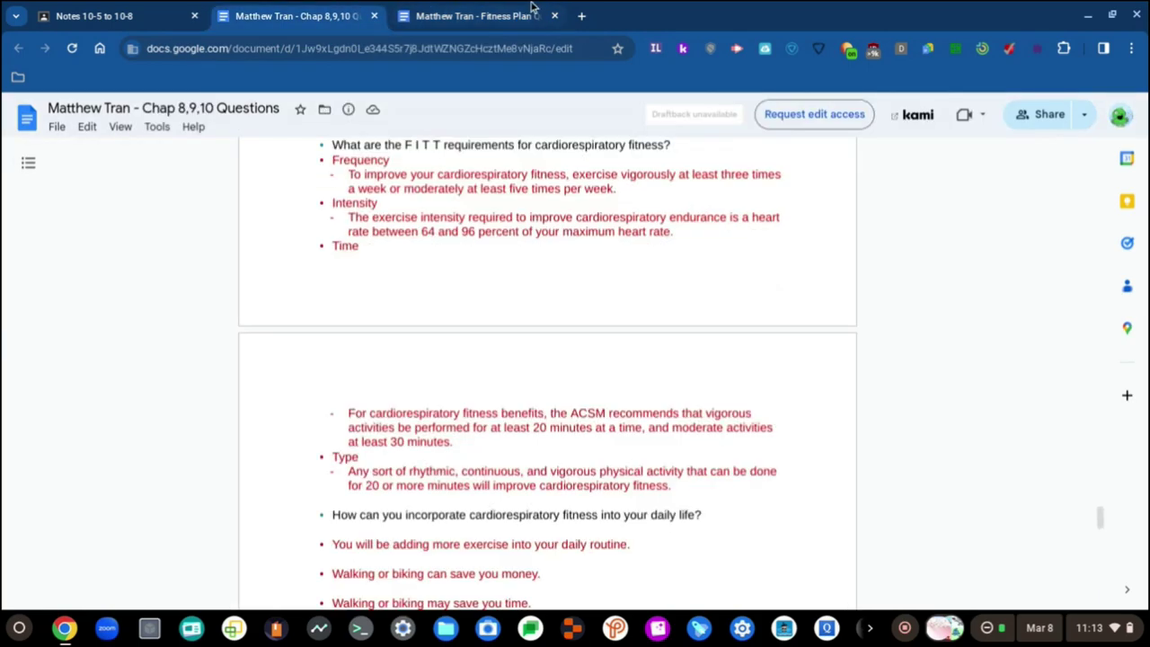
left_click(486, 14)
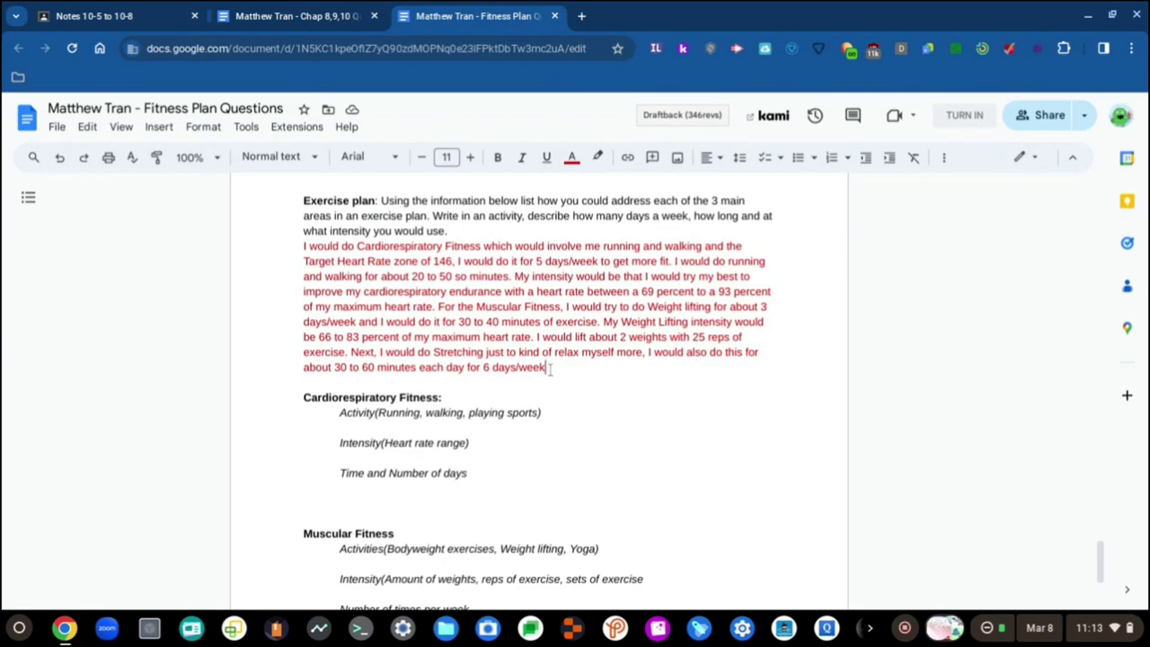
scroll(550, 369, "down", 3)
scroll(550, 369, "up", 1)
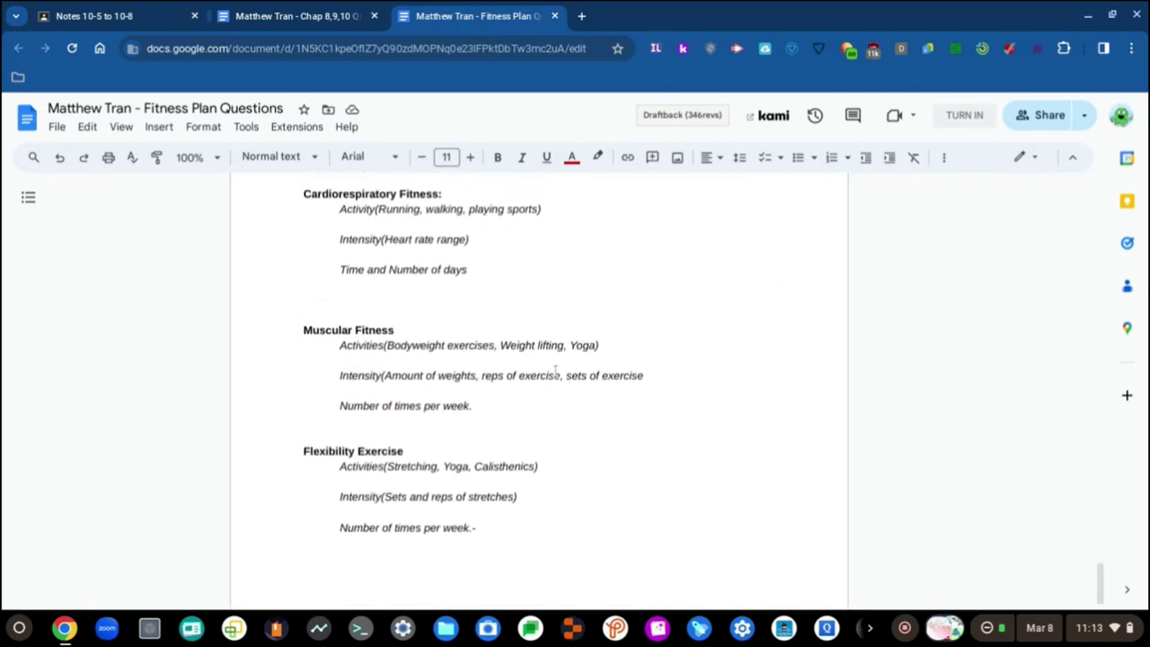
scroll(560, 377, "up", 1)
scroll(561, 377, "up", 4)
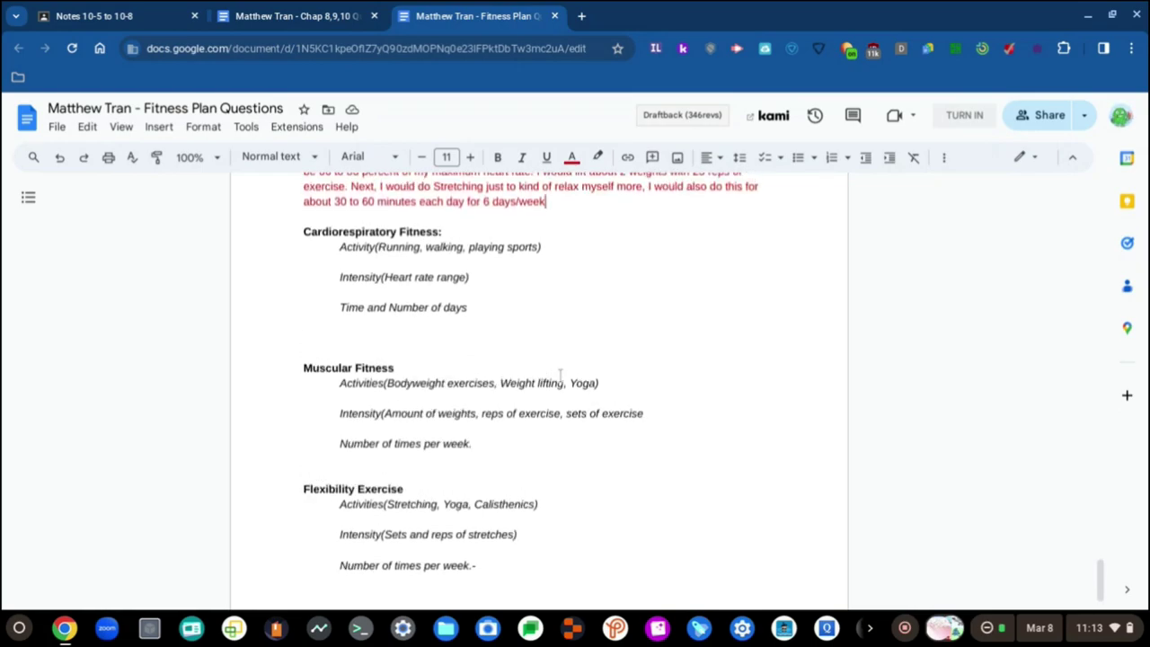
scroll(560, 377, "down", 4)
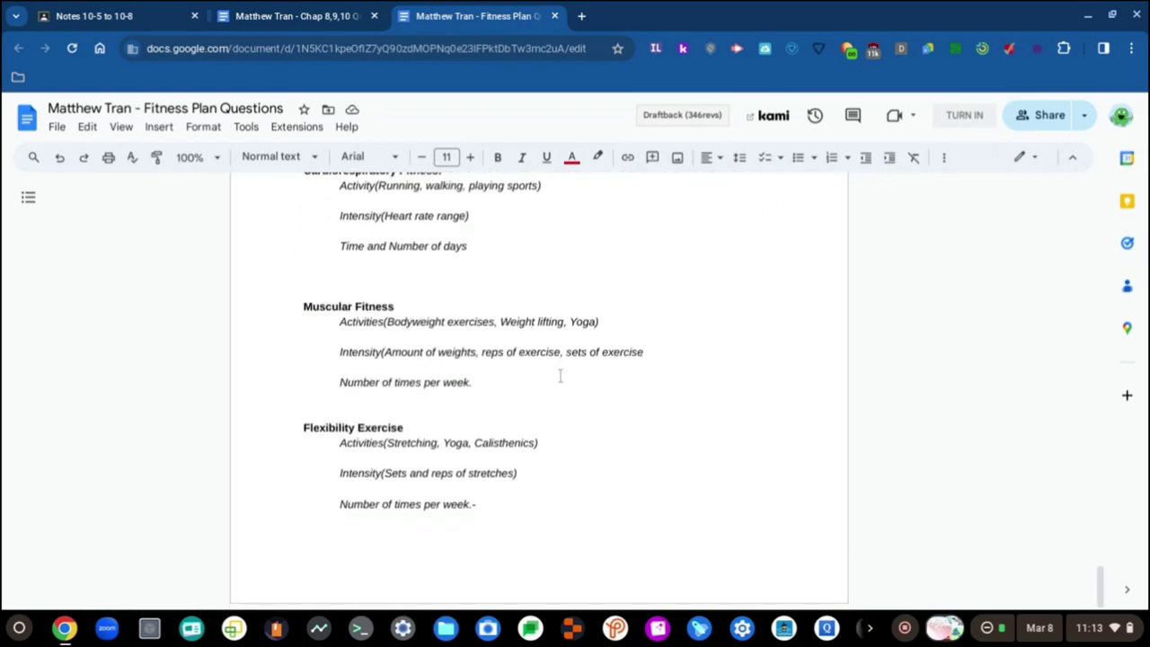
scroll(560, 375, "up", 5)
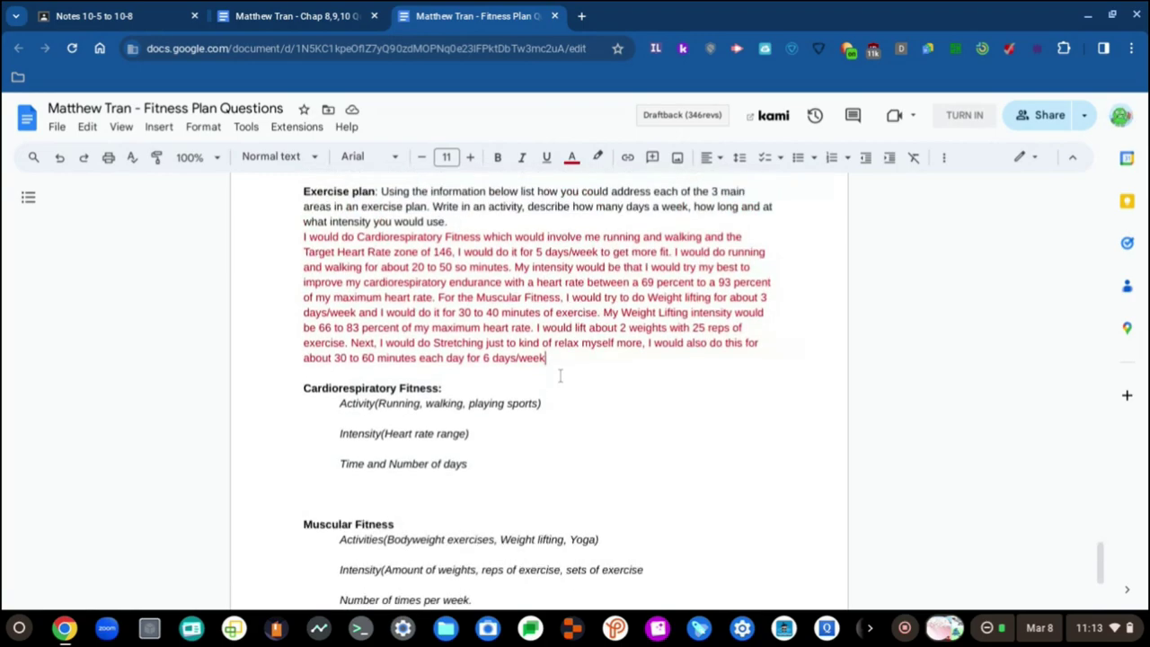
scroll(559, 376, "up", 1)
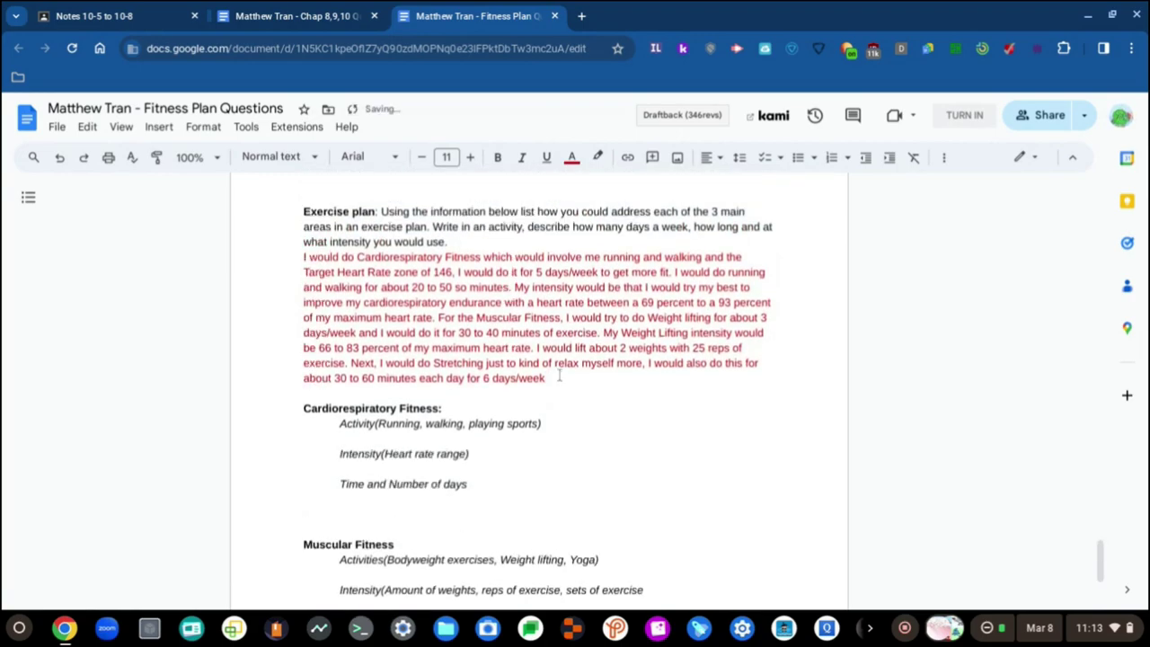
- End the stretching frequency sentence with a period and start a new sentence reading "My intensity would be that"
type("My")
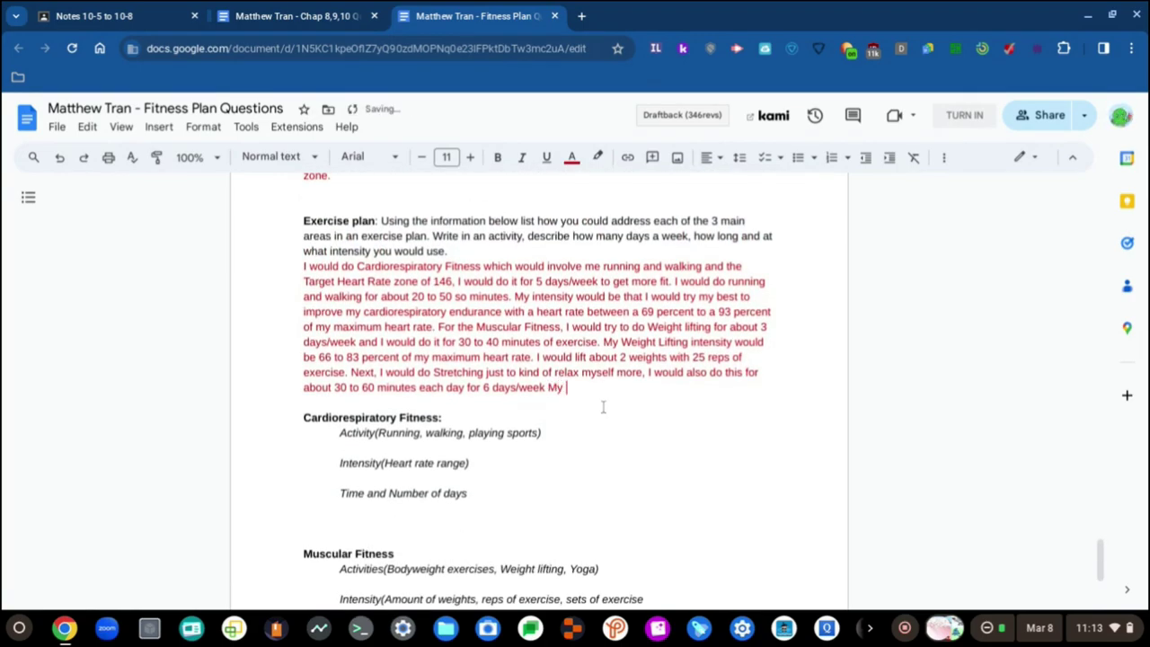
key("BackSpace")
key("BackSpace")
type("My")
key("BackSpace")
key("BackSpace")
type("My oo")
key("BackSpace")
key("BackSpace")
type("intensity would be that")
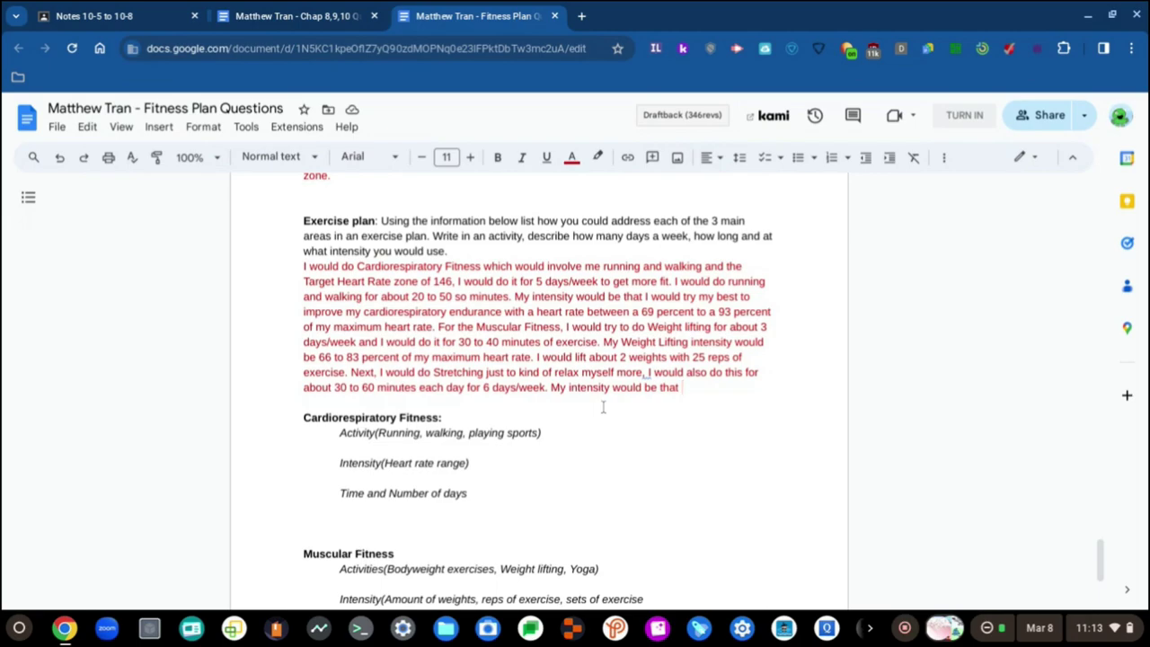
- Replace "that" at the end of the stretching intensity sentence with "doing 5 reps of" stretches
scroll(603, 407, "down", 2)
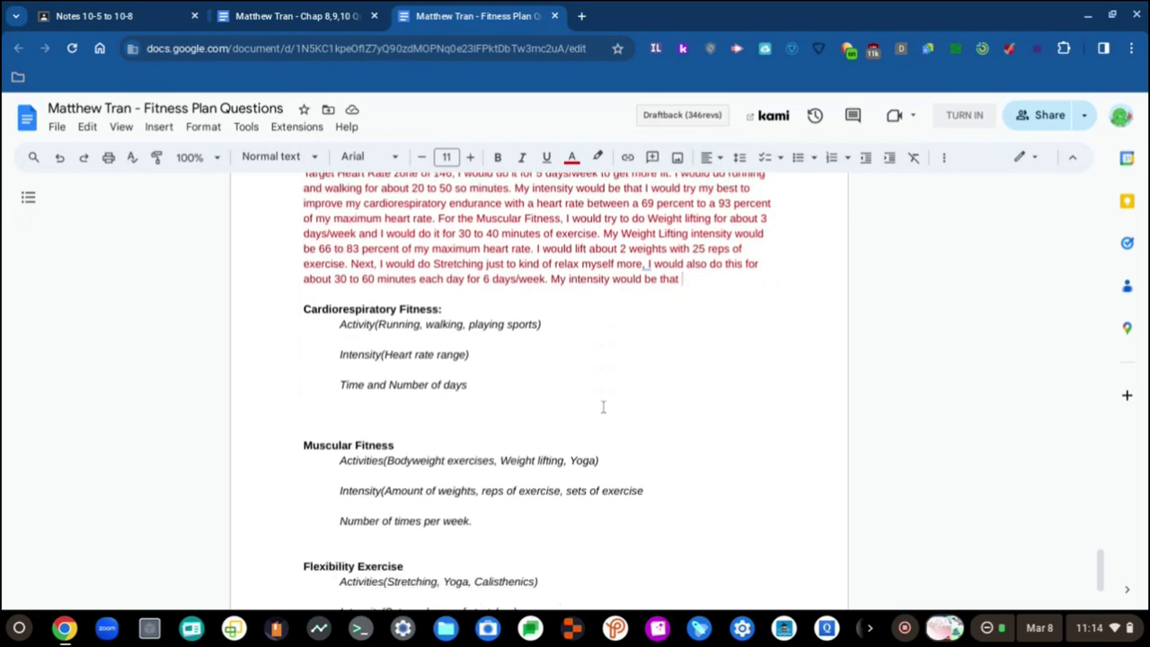
scroll(603, 407, "up", 1)
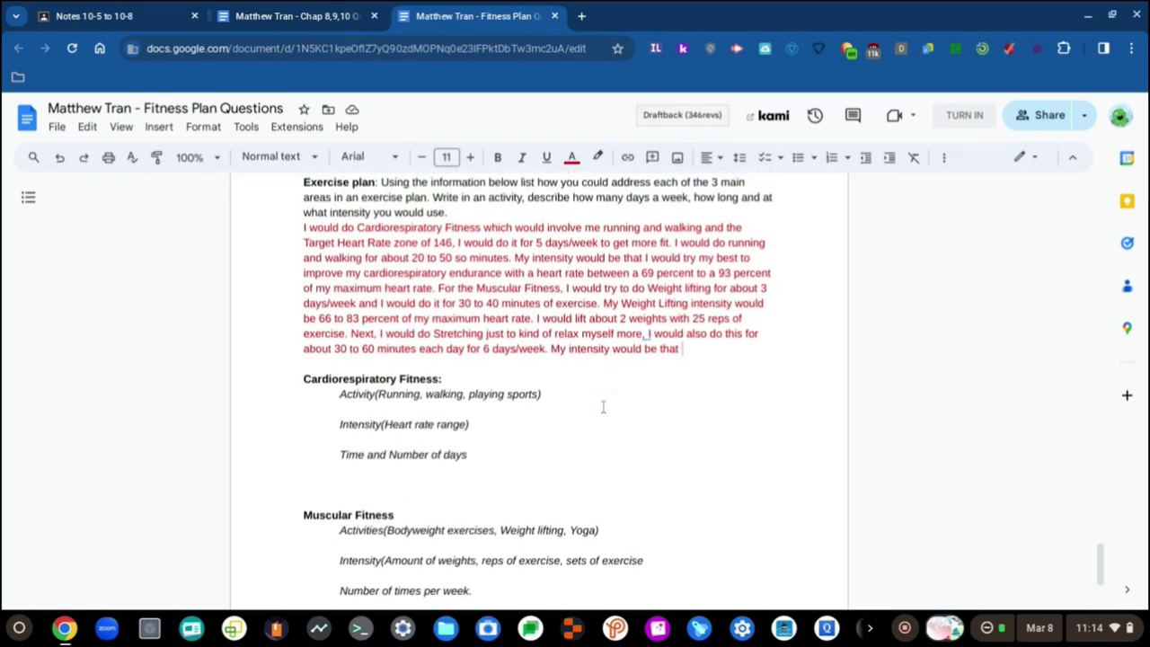
key("BackSpace")
key("BackSpace")
key("BackSpace")
key("BackSpace")
key("BackSpace")
type("doing ")
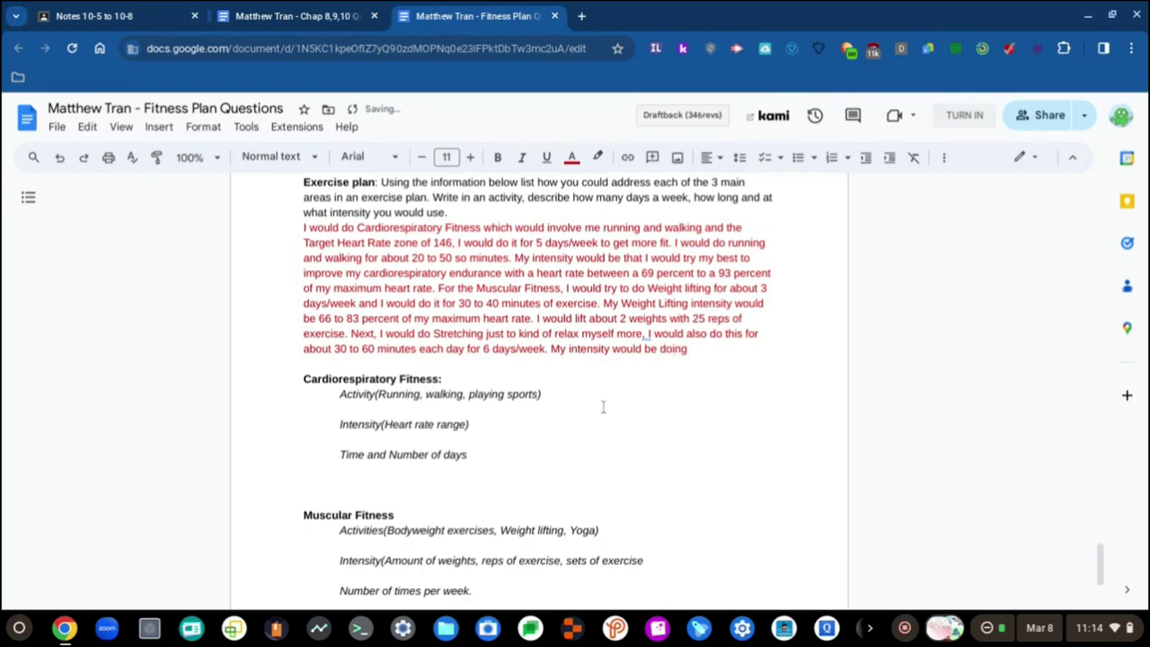
type("5 reps of ")
type("Stretcches")
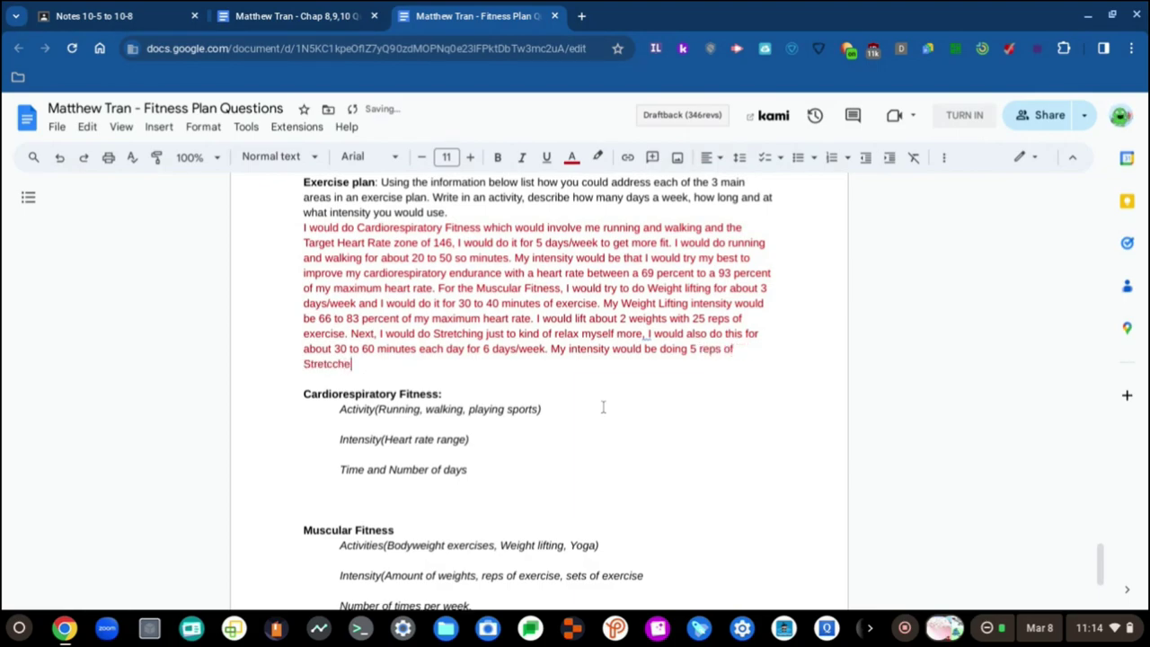
- Dismiss the punctuation suggestion after "relax myself more" and correct the misspelled last word to "Stretches"
mouse_move(653, 333)
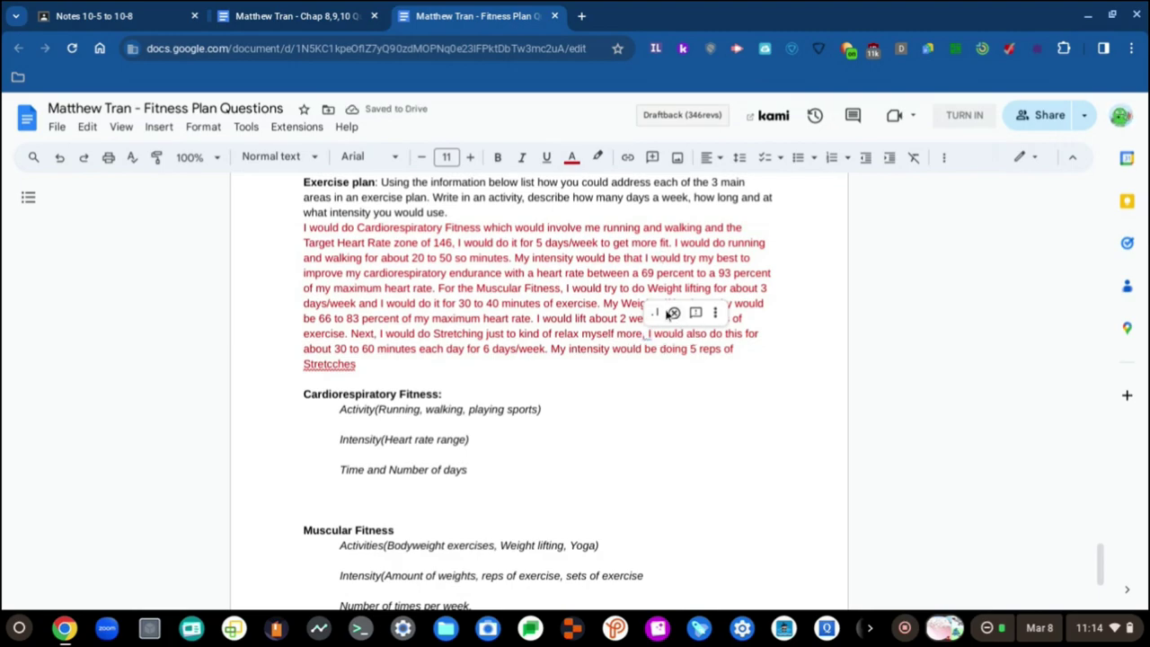
left_click(672, 313)
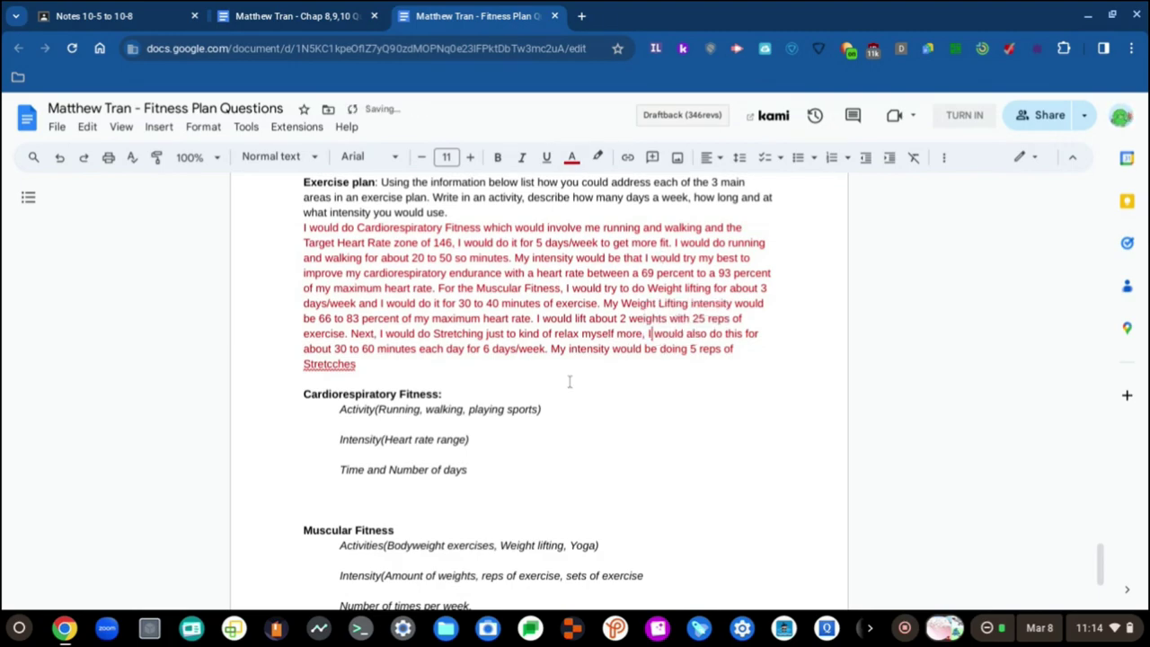
mouse_move(329, 363)
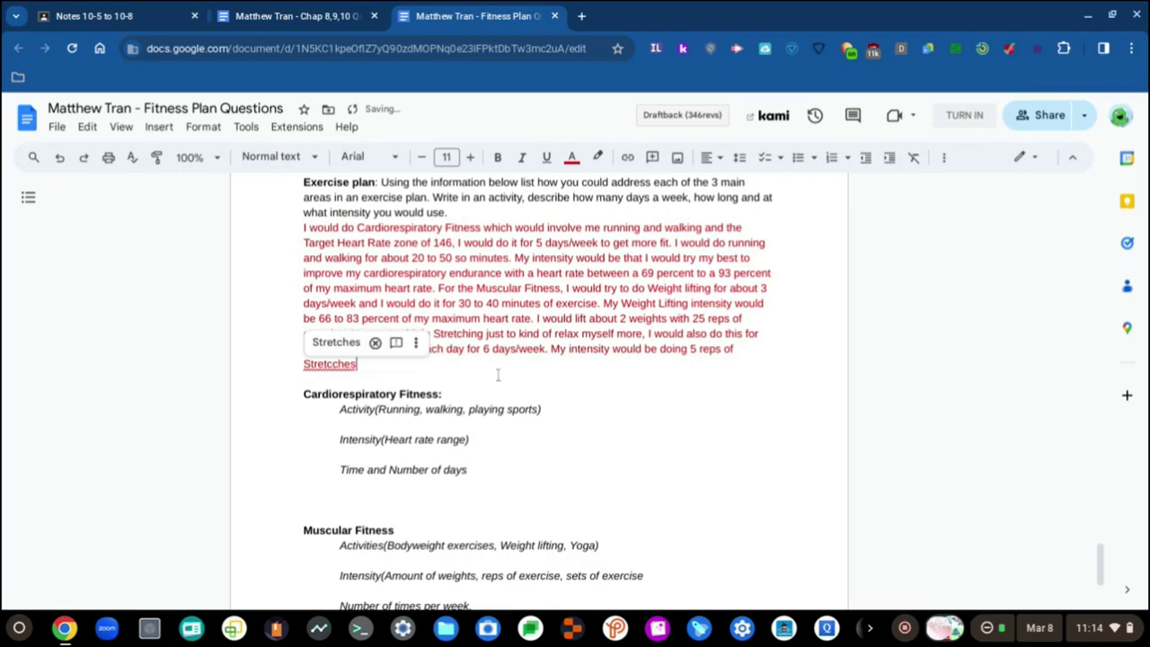
left_click(344, 344)
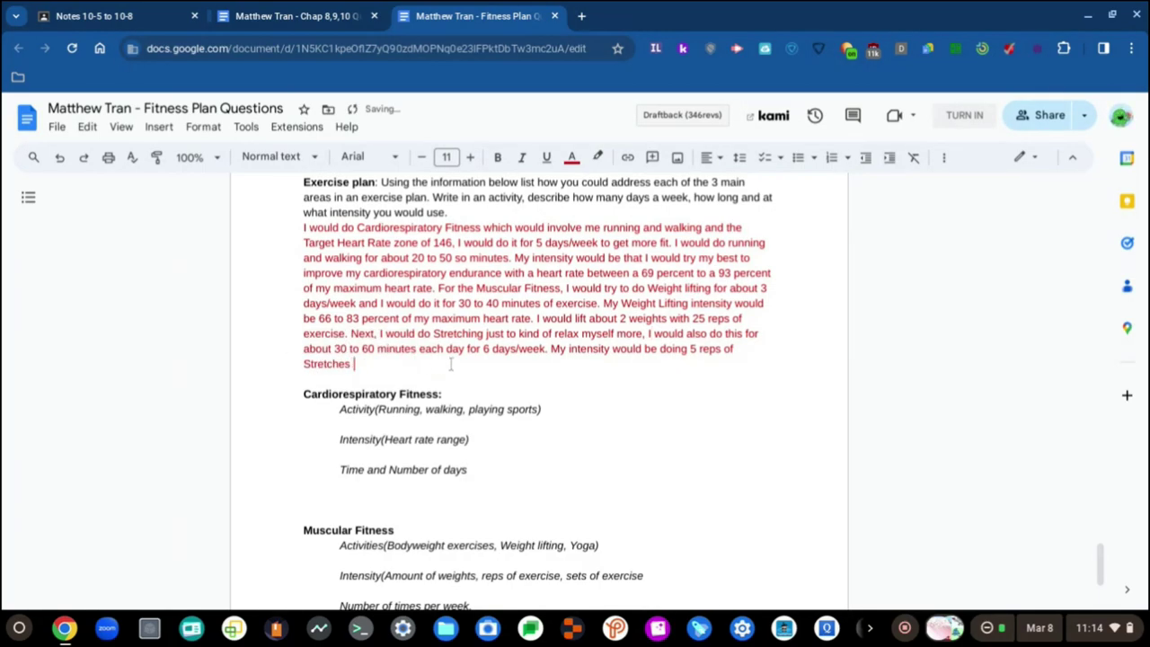
- Reread the exercise prompts and extend the stretching intensity sentence with the word "with"
scroll(417, 366, "down", 3)
scroll(416, 366, "up", 1)
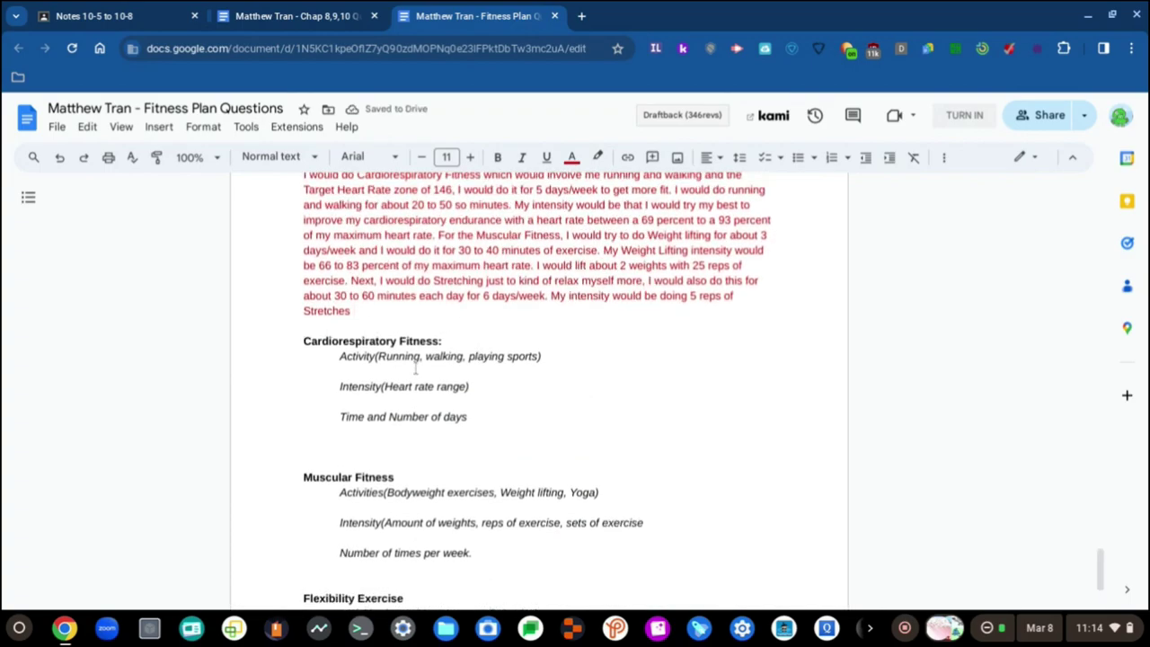
scroll(416, 364, "down", 1)
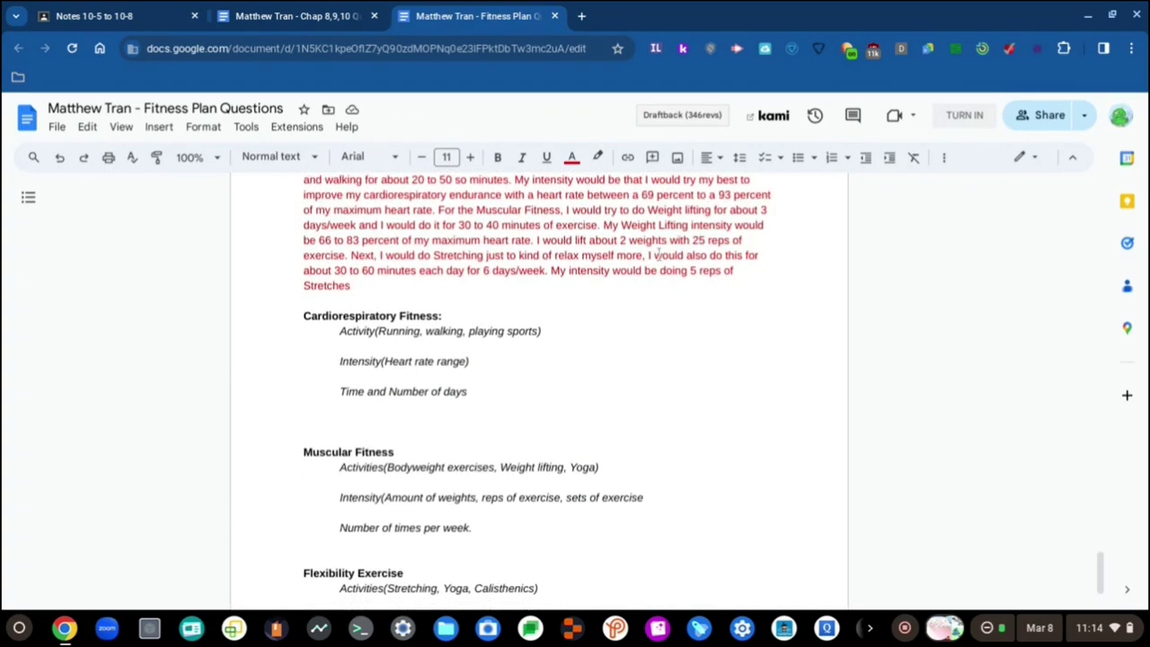
scroll(564, 305, "down", 1)
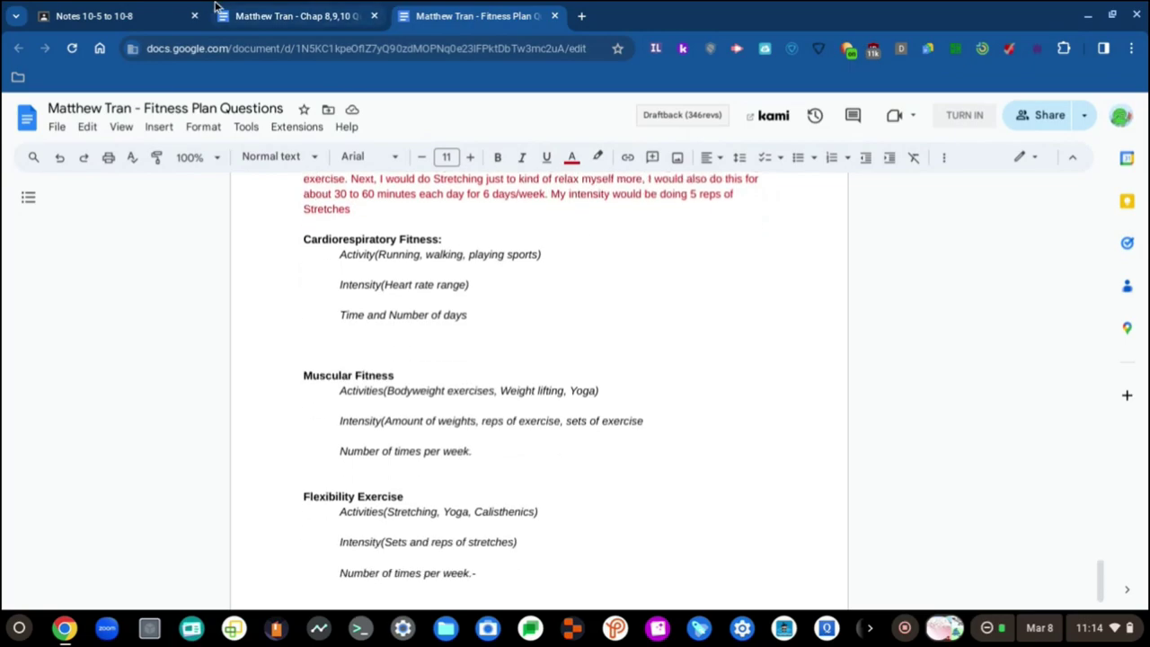
scroll(364, 231, "up", 4)
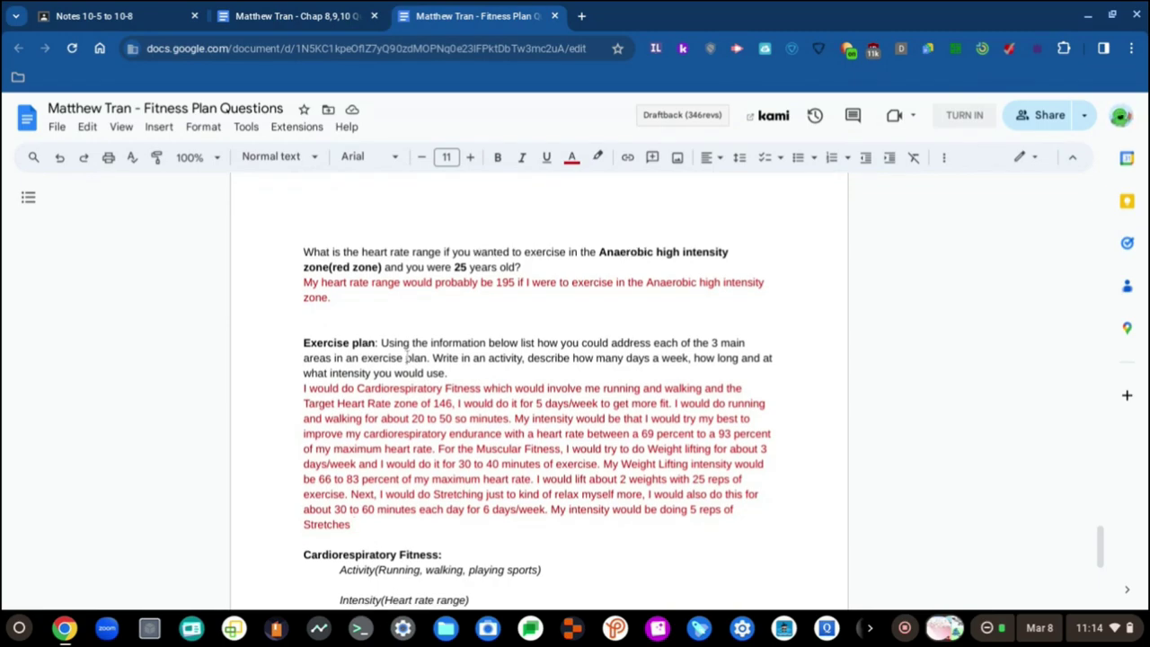
key("BackSpace")
scroll(408, 358, "down", 2)
type("w")
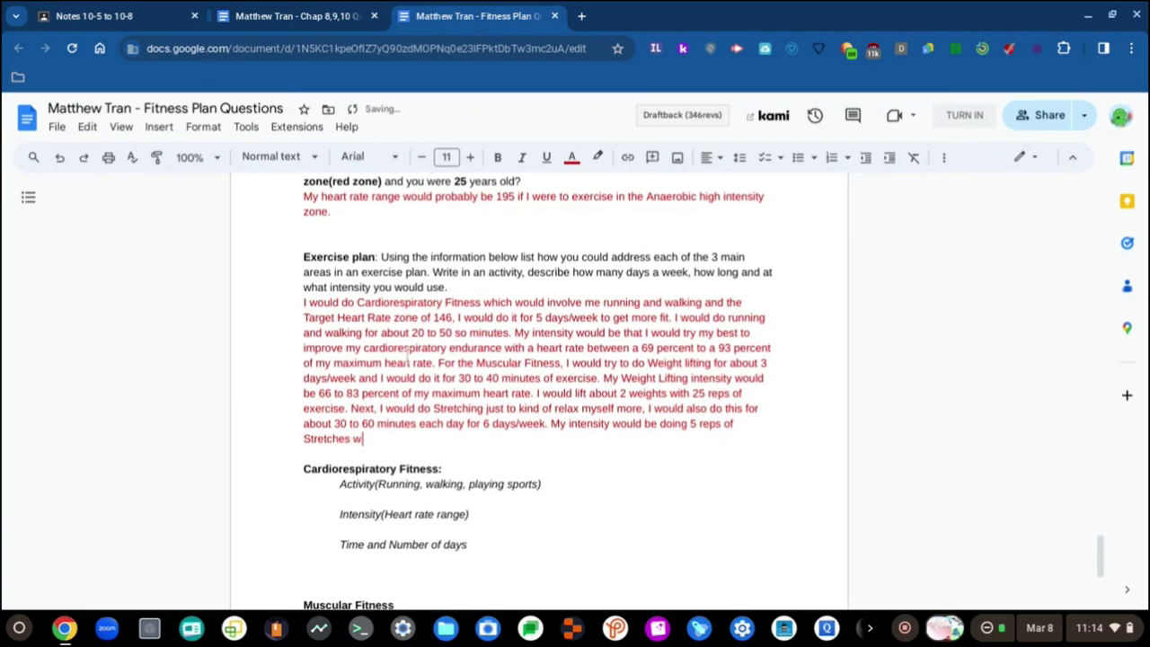
type("ith a m")
key("BackSpace")
key("BackSpace")
key("BackSpace")
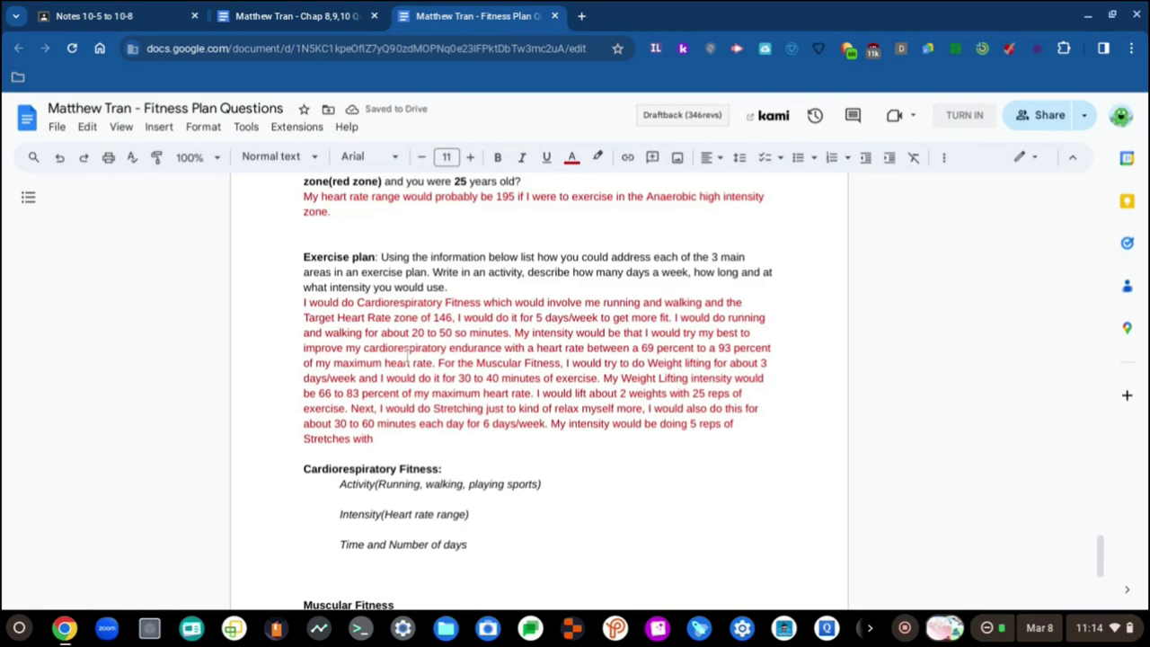
- Complete the stretching intensity sentence with "around 70 to 82 percent of my maximum heart rate."
type("around")
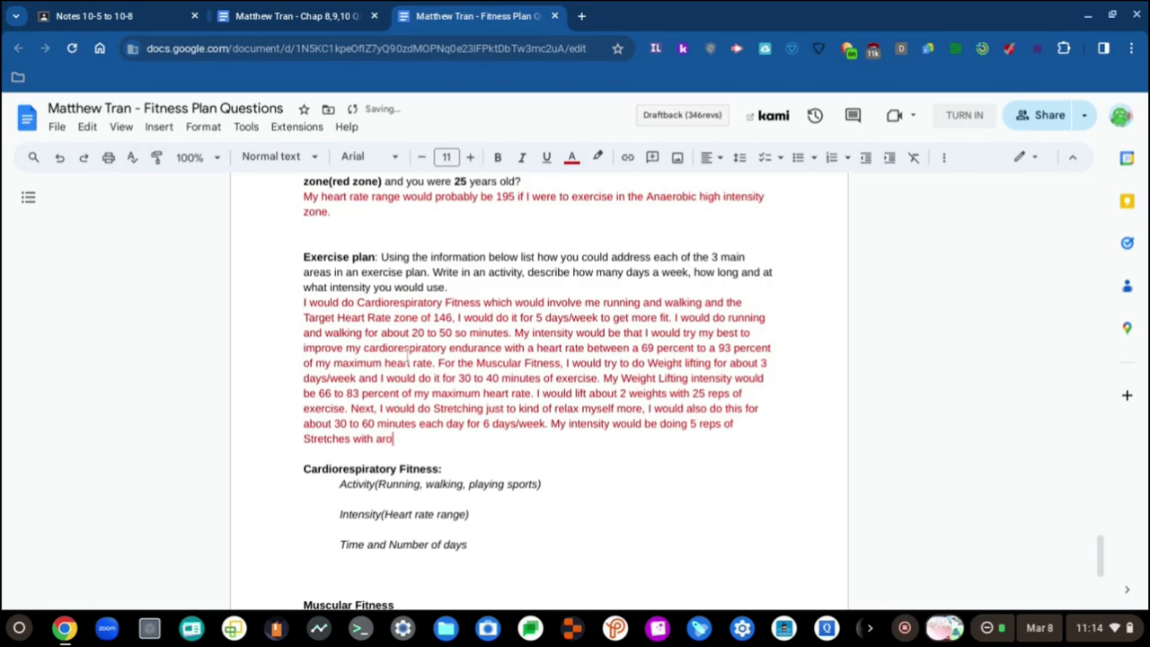
key("BackSpace")
key("BackSpace")
key("BackSpace")
type("und ")
type("70 to ")
type("90")
key("BackSpace")
key("BackSpace")
type("82 perc")
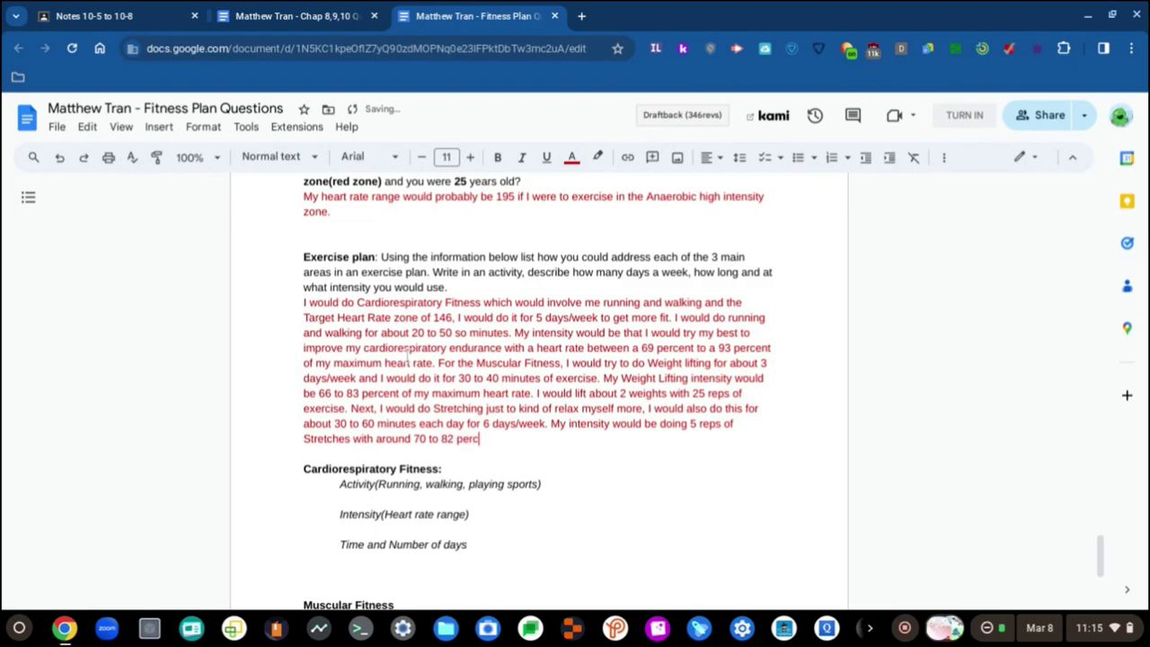
type("ent of my maximum heart rate")
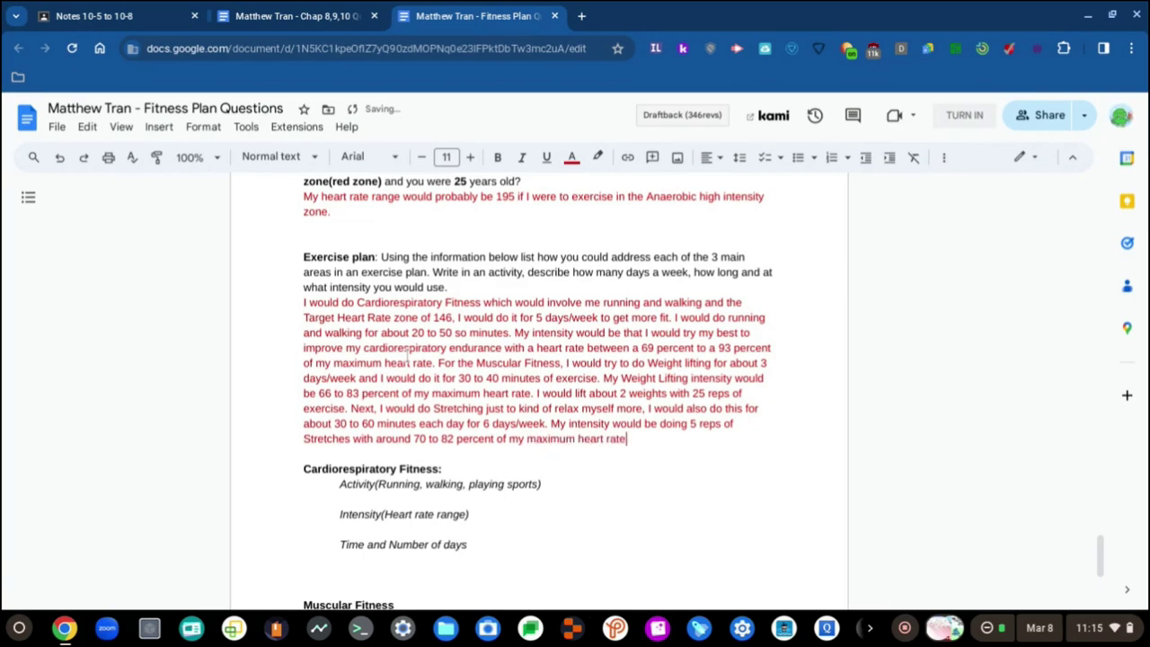
type(".")
- Look over the exercise prompts and the finished answer, and return to the beginning of the document
scroll(538, 455, "down", 3)
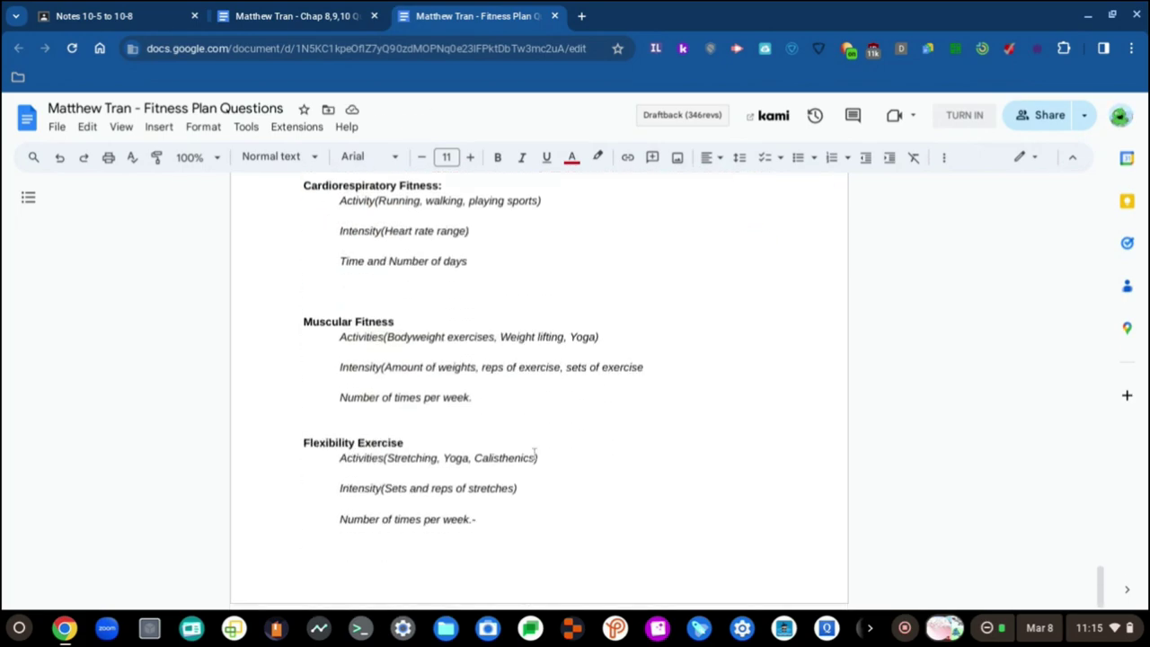
scroll(534, 454, "up", 7)
scroll(534, 453, "down", 5)
key("ctrl+Home")
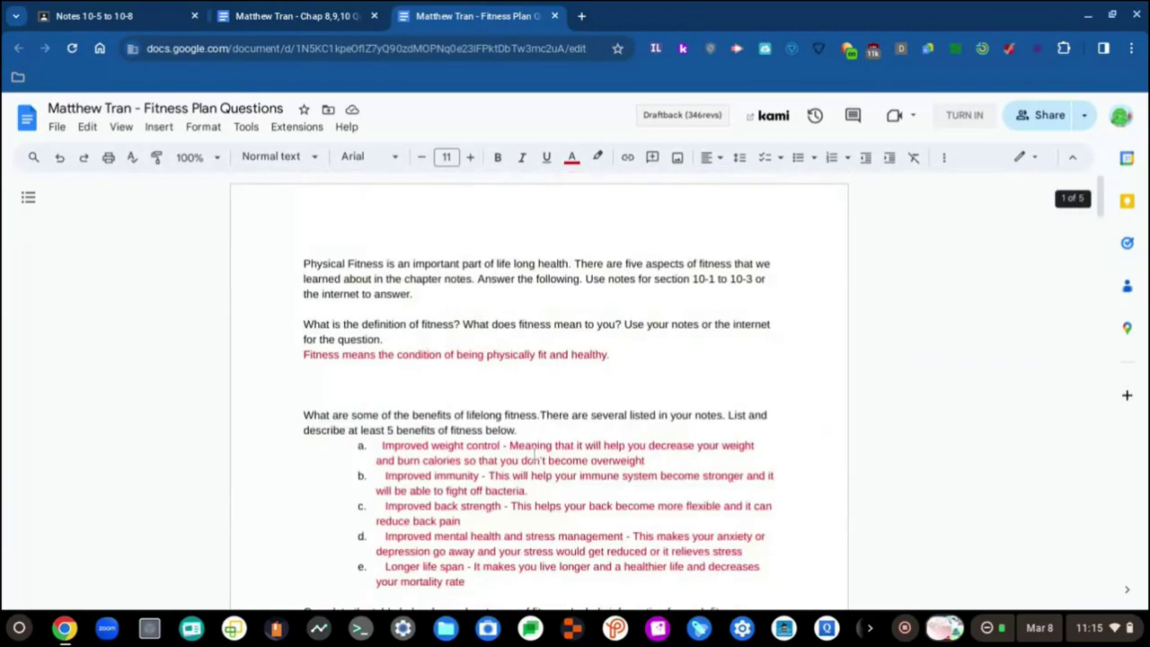
- Review the target heart rate answers, the exercise plan paragraph and the fitness prompts beneath it
scroll(534, 455, "down", 20)
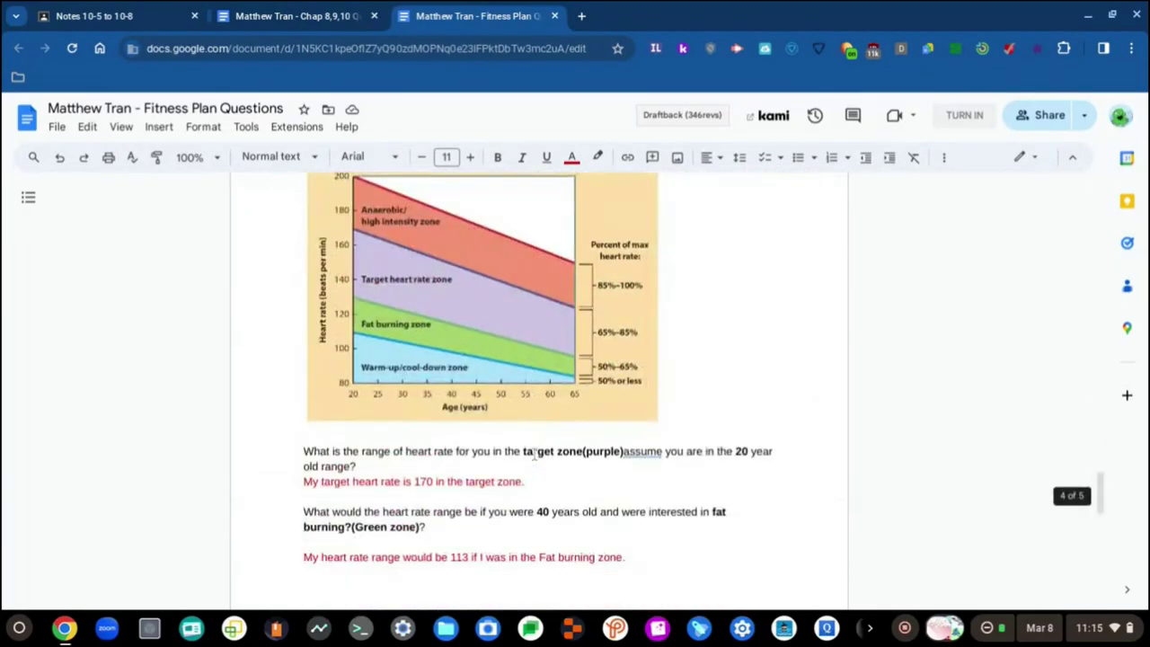
scroll(534, 455, "up", 6)
scroll(534, 454, "down", 4)
scroll(534, 453, "up", 1)
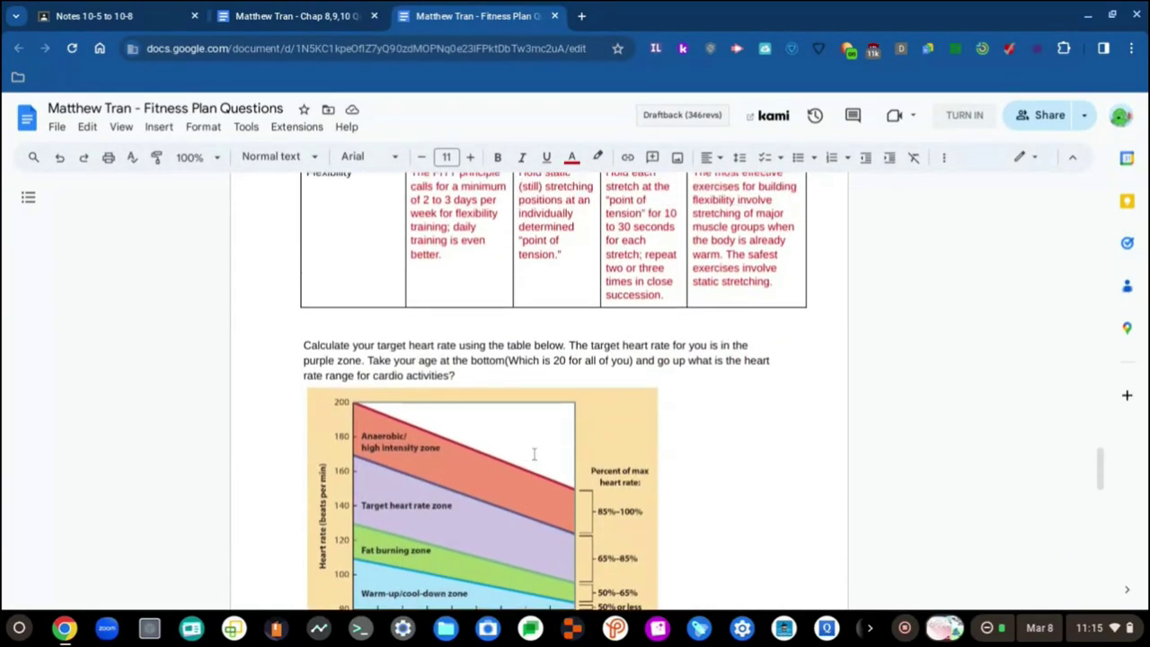
left_click(542, 377)
scroll(543, 376, "down", 10)
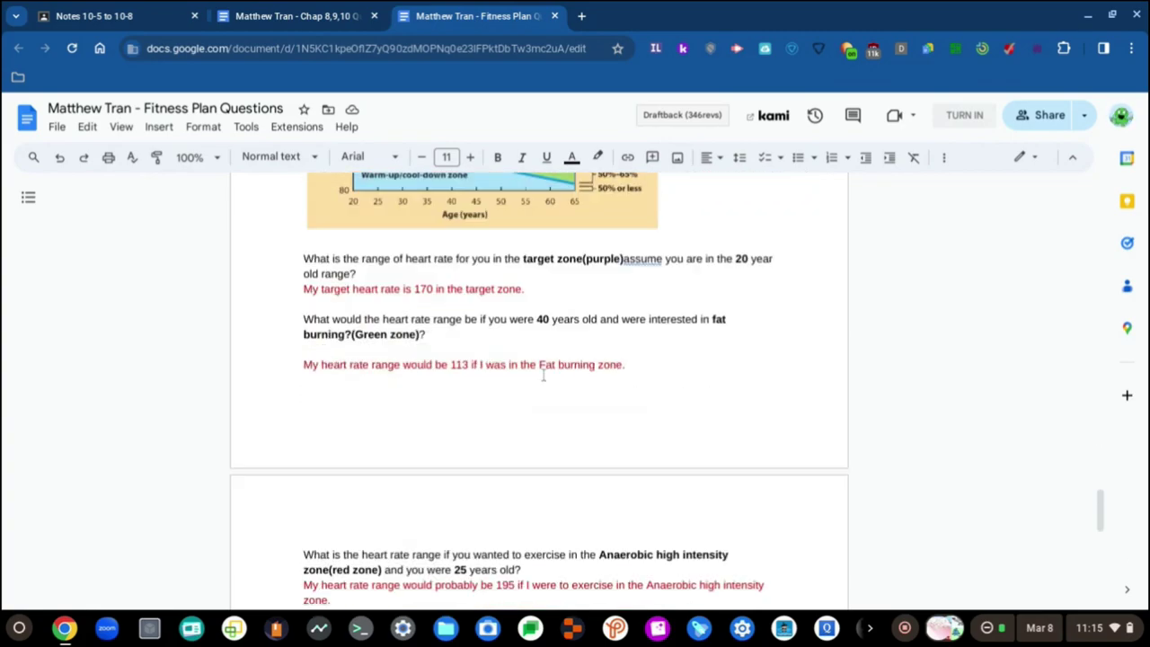
scroll(542, 375, "down", 2)
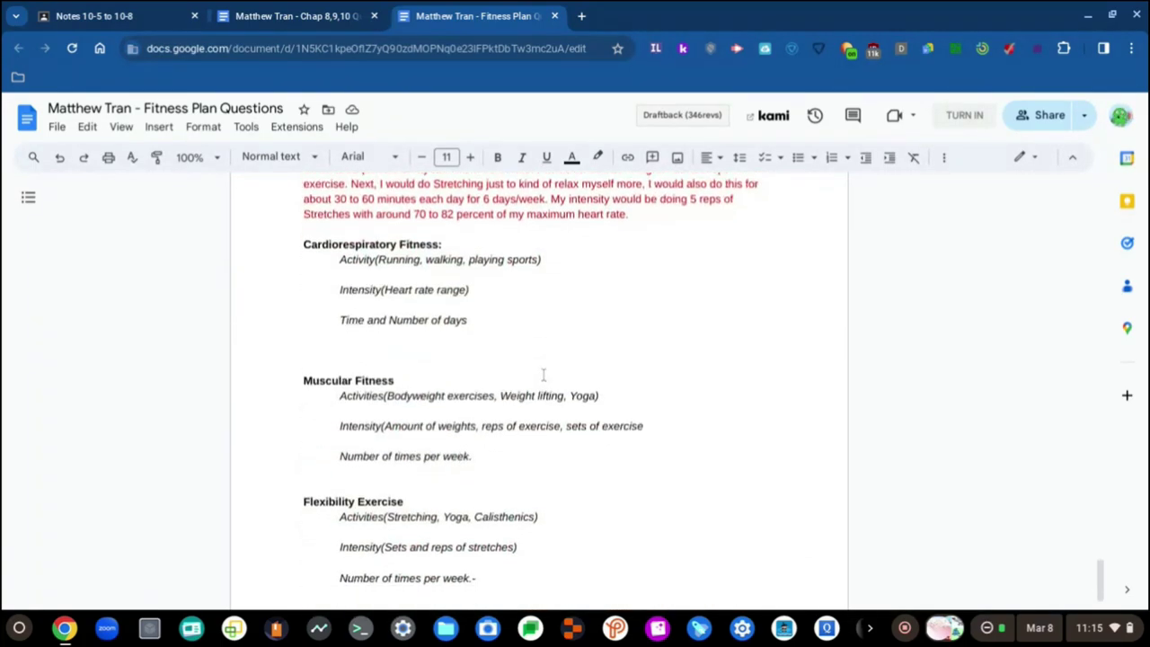
scroll(542, 376, "up", 1)
scroll(543, 375, "up", 2)
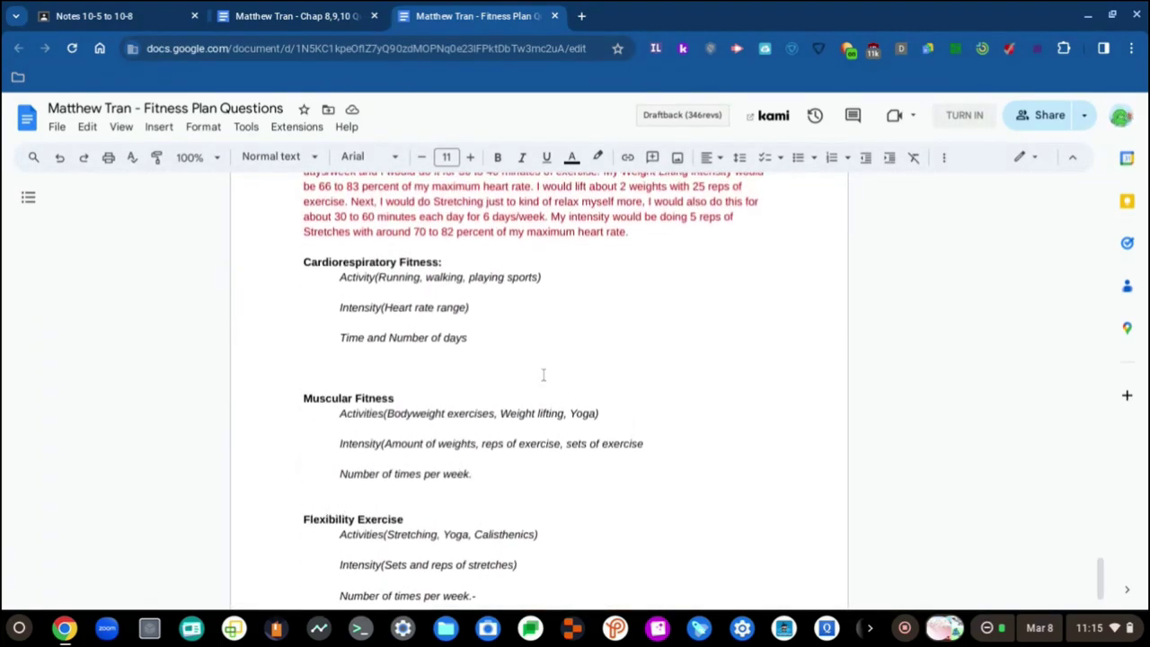
scroll(542, 376, "up", 2)
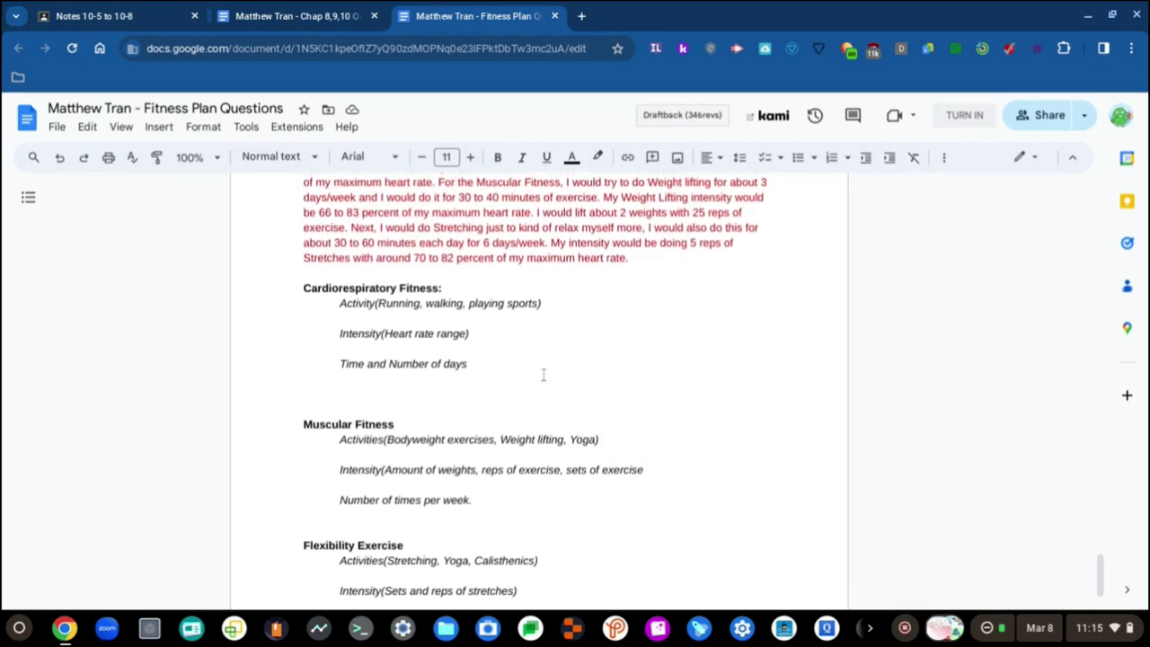
scroll(542, 376, "up", 2)
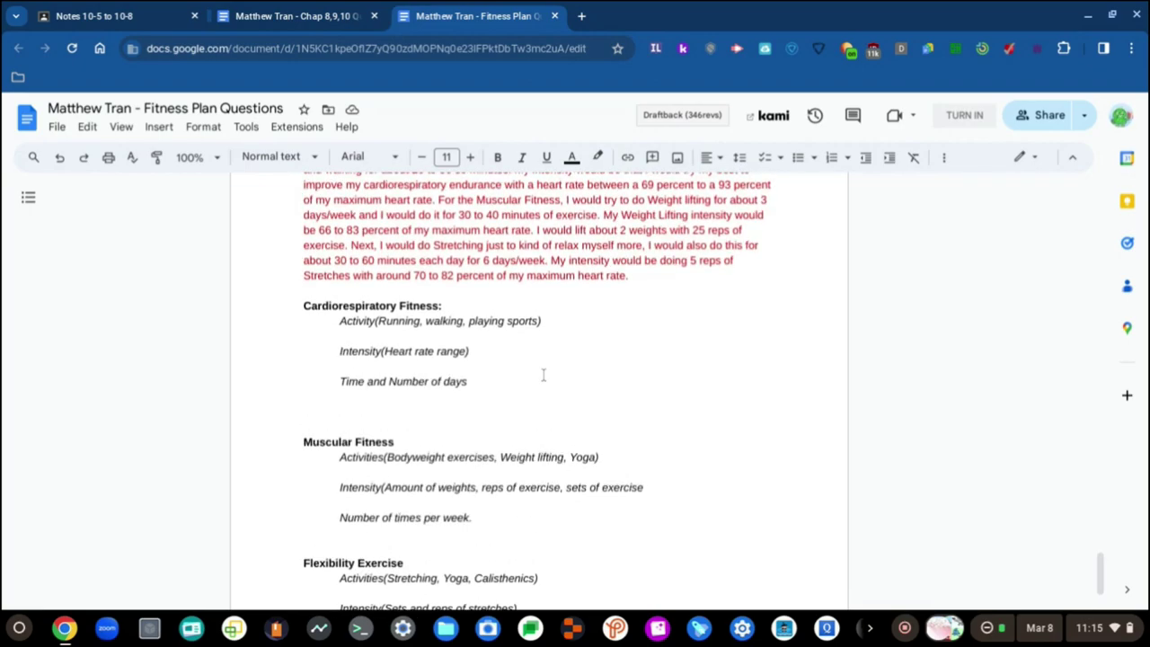
scroll(543, 375, "up", 1)
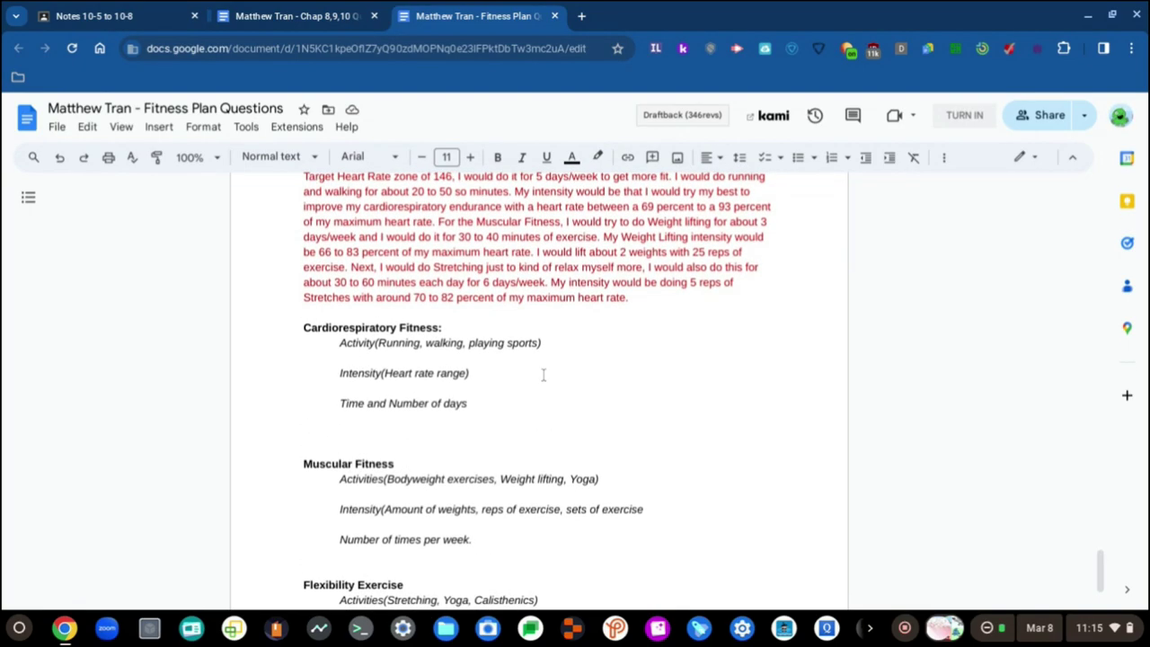
scroll(543, 375, "up", 2)
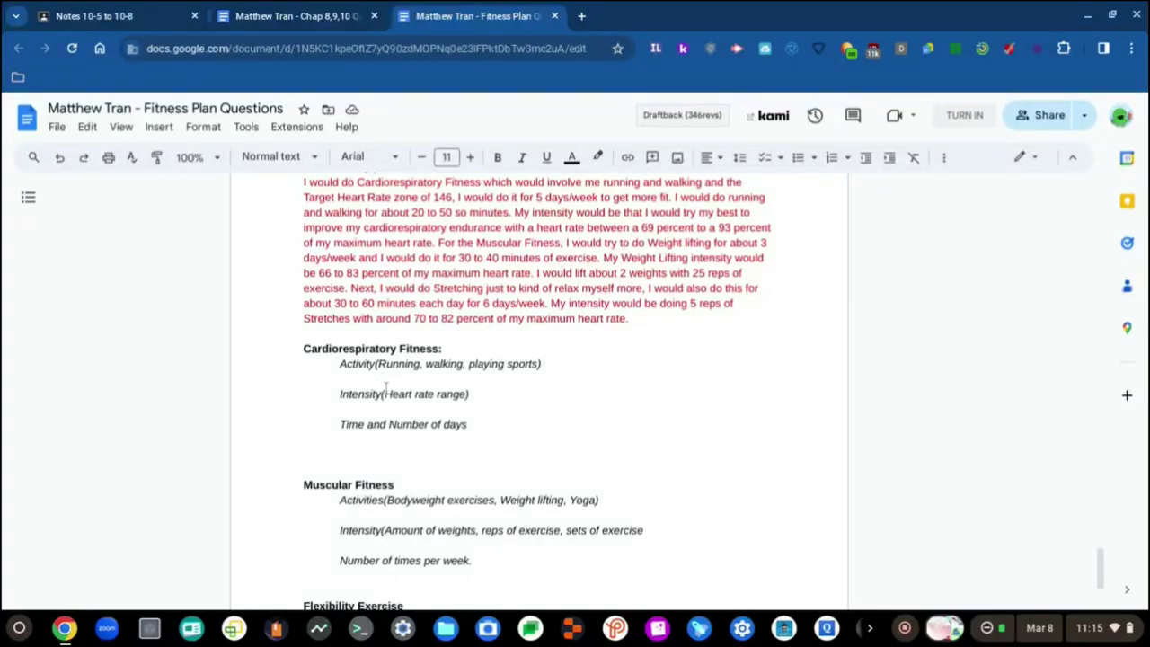
- Consult the 10-6 FITT notes and replace "Heart rate range" in the cardiorespiratory Intensity prompt with "64 to"
left_click_drag(386, 394, 464, 393)
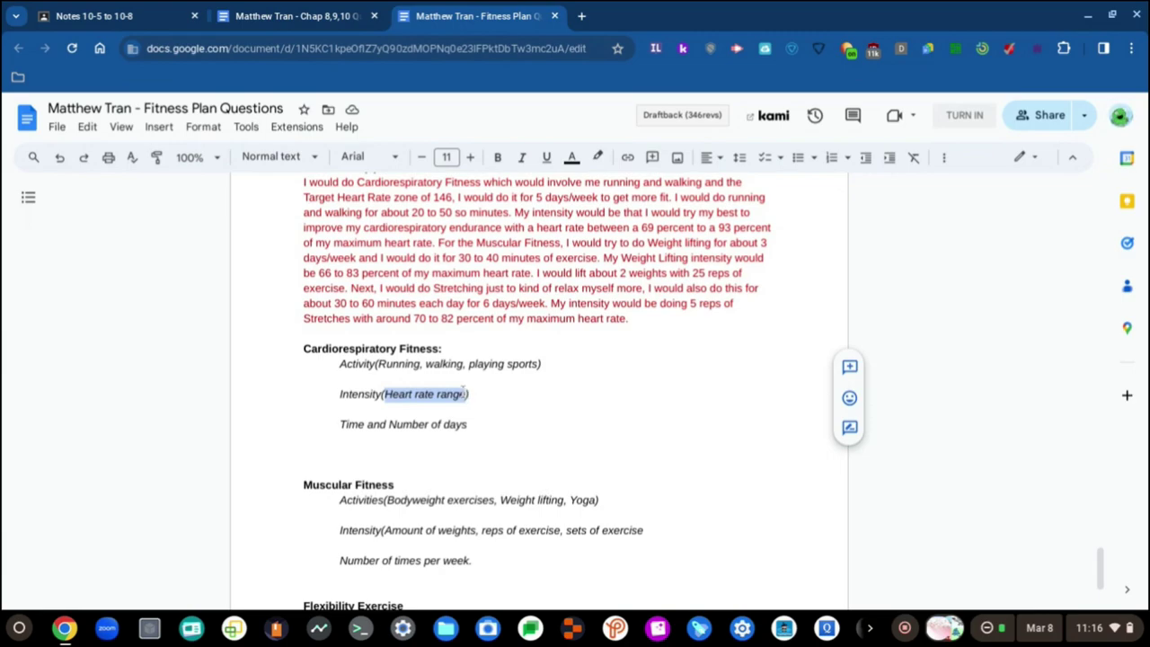
left_click(307, 11)
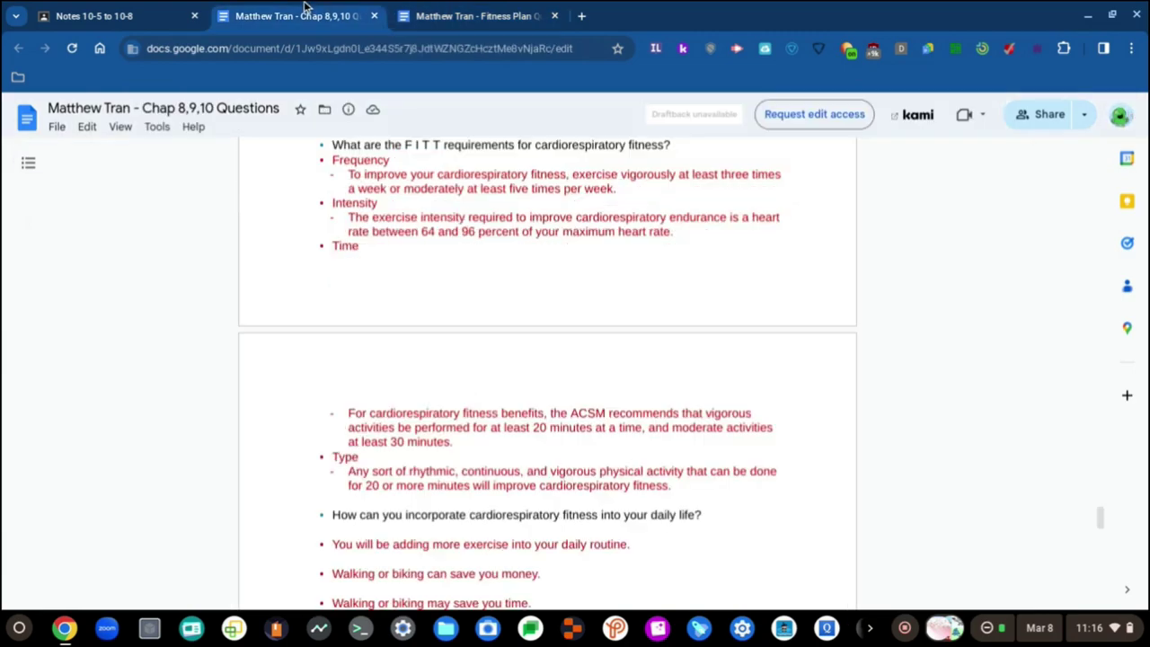
scroll(236, 333, "down", 1)
scroll(237, 333, "up", 2)
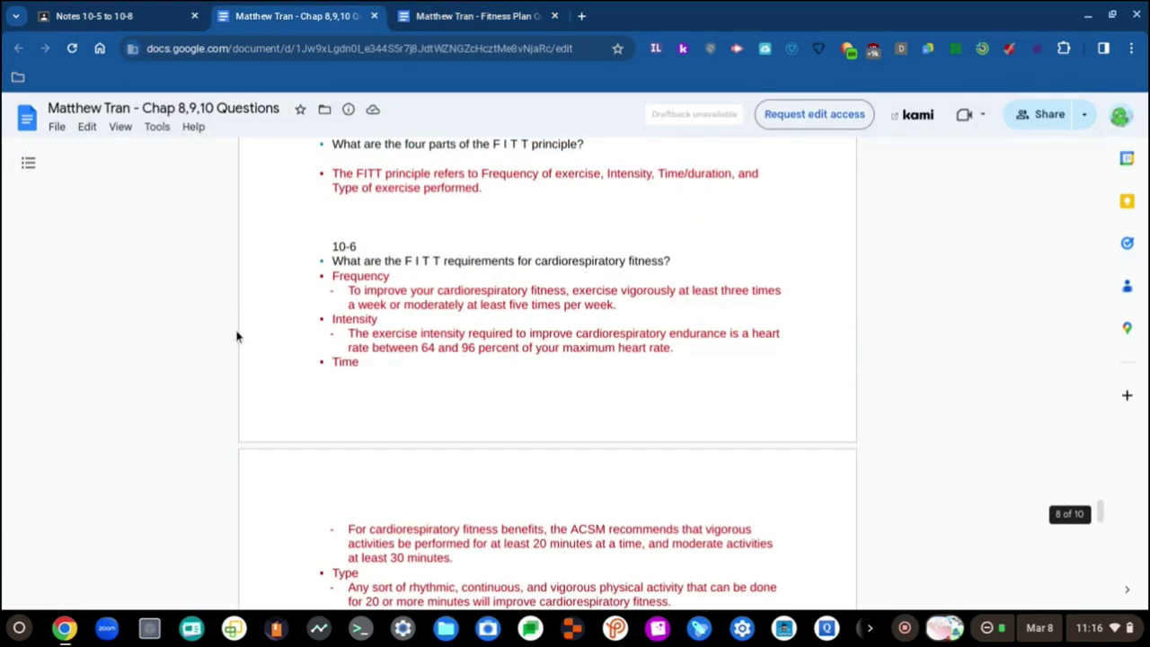
scroll(371, 308, "up", 2)
scroll(371, 308, "down", 3)
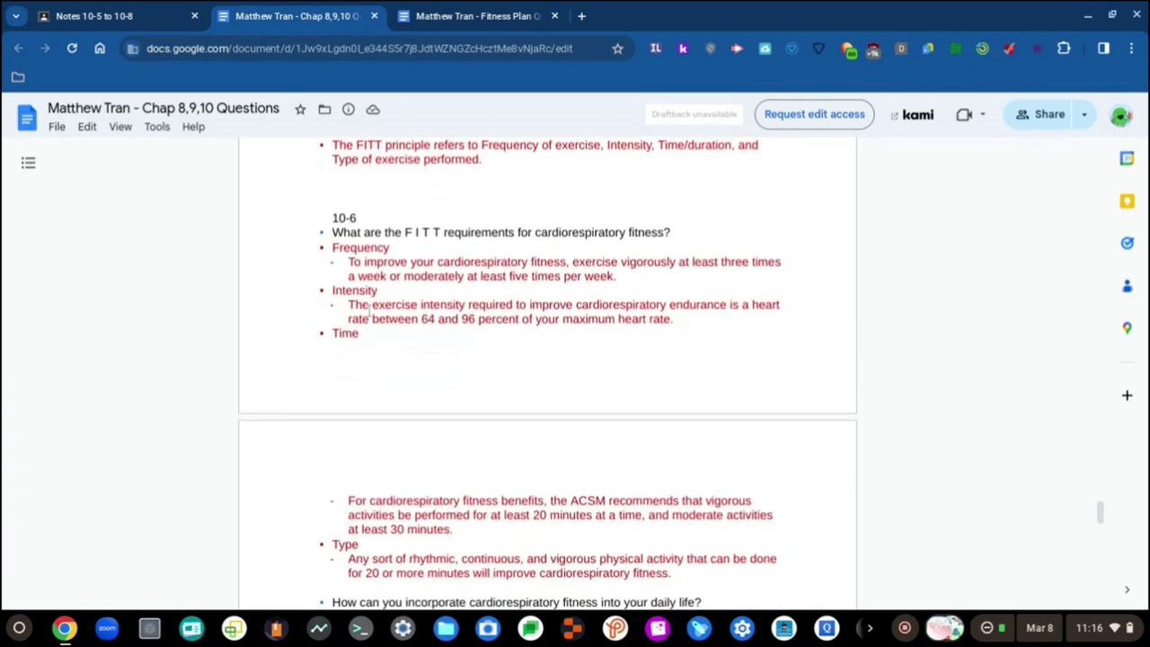
left_click(495, 9)
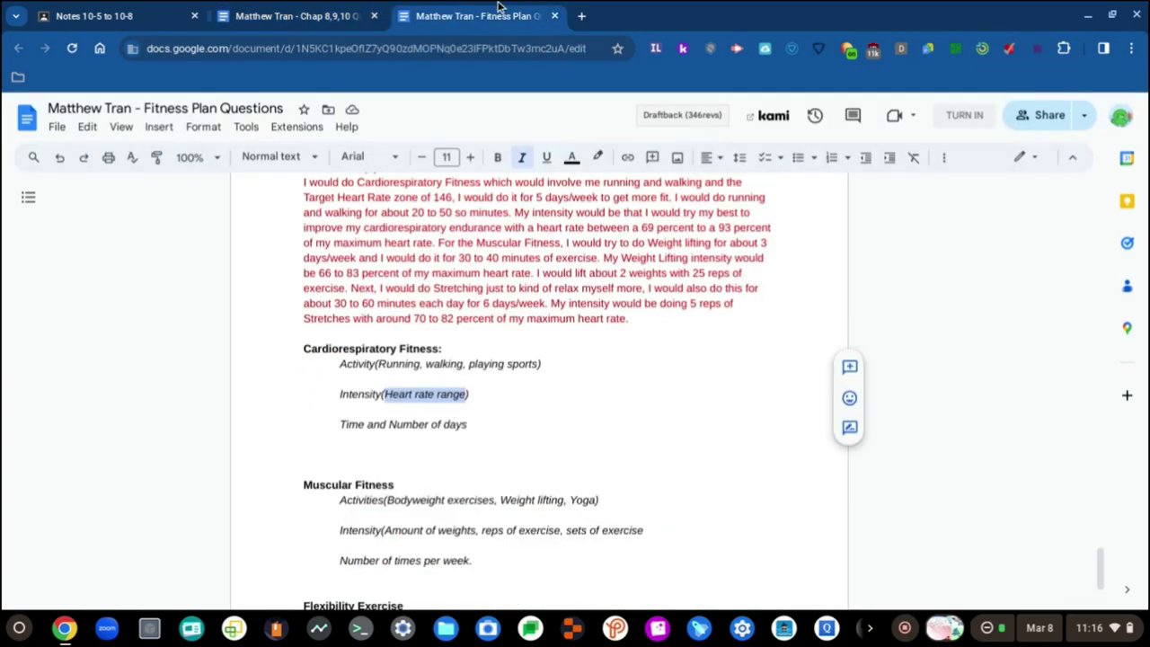
left_click(323, 9)
left_click(499, 10)
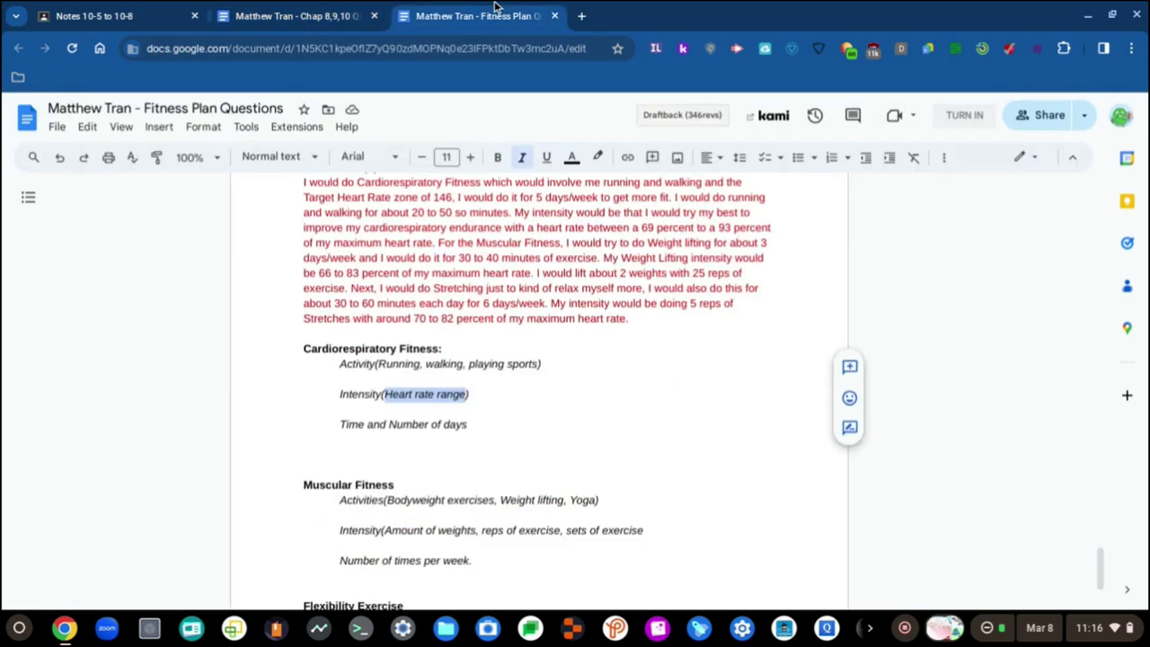
type("64 to")
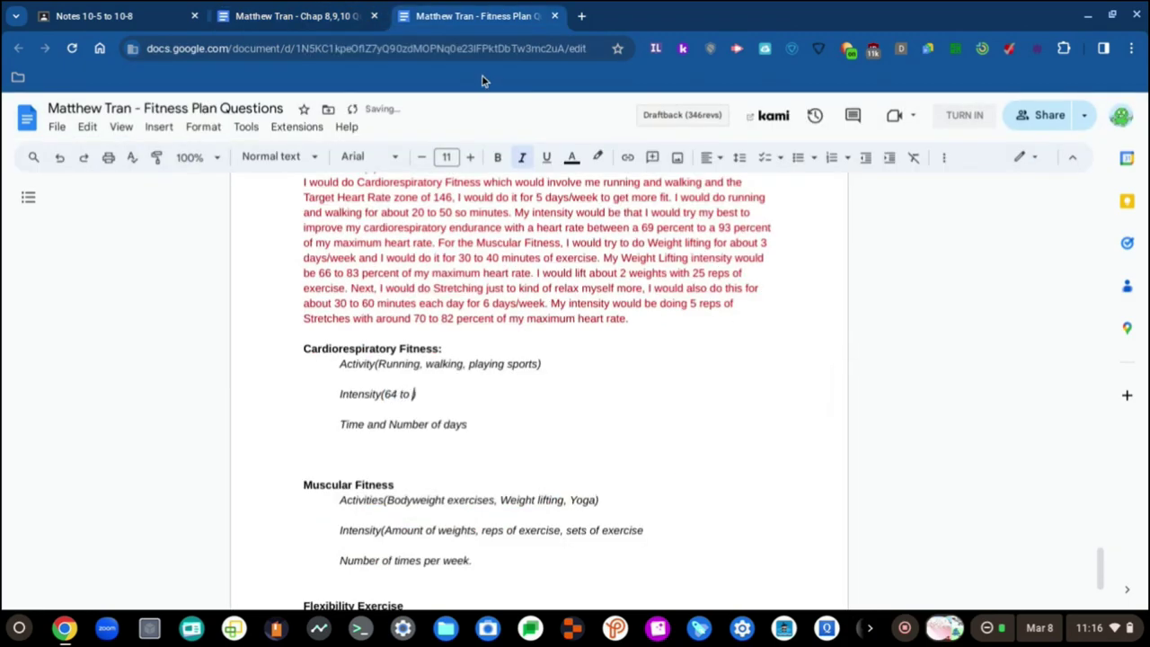
left_click(337, 9)
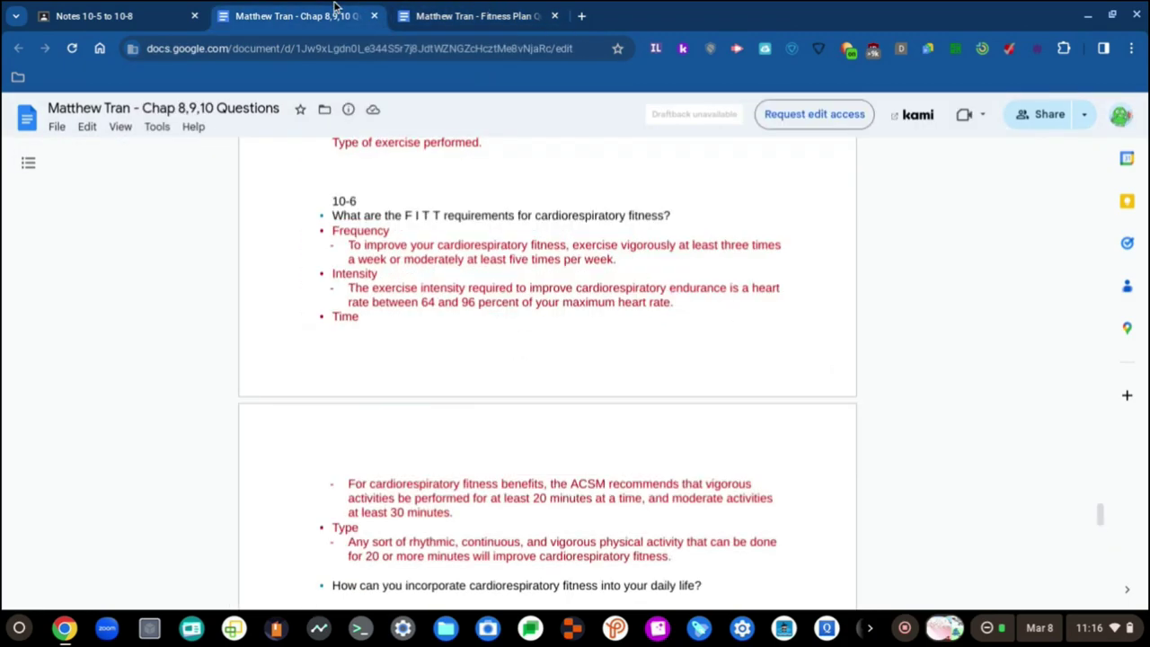
left_click(526, 9)
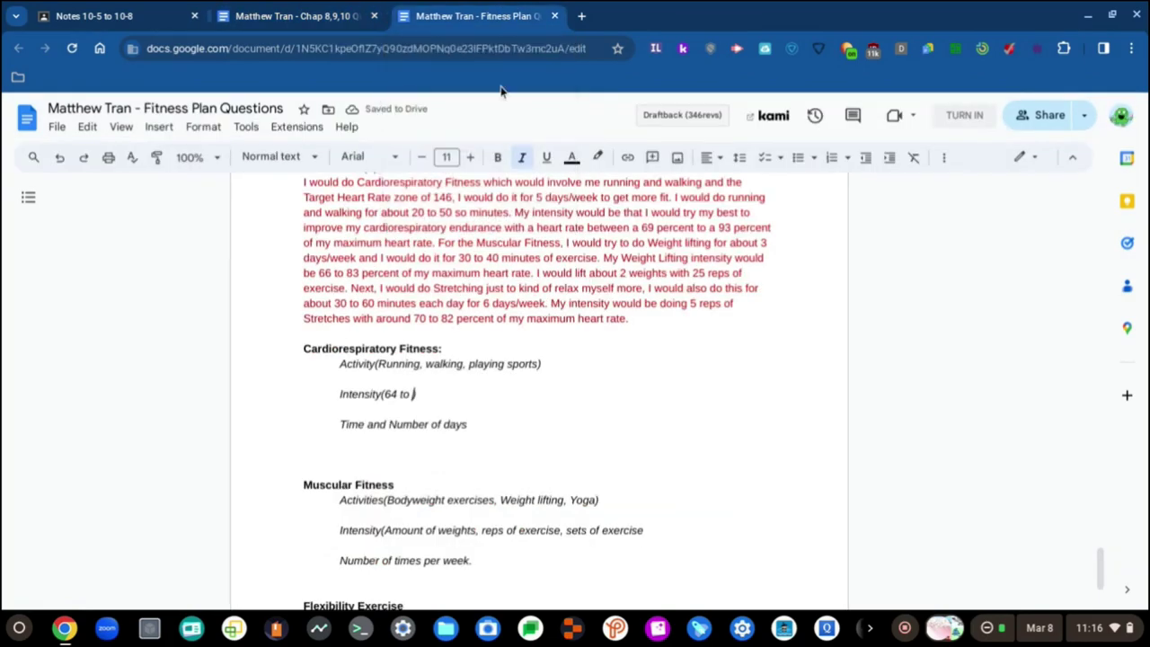
- Clear the text inside the cardiorespiratory Intensity parentheses and set the text color there to the dark red of the other answers
scroll(593, 314, "up", 3)
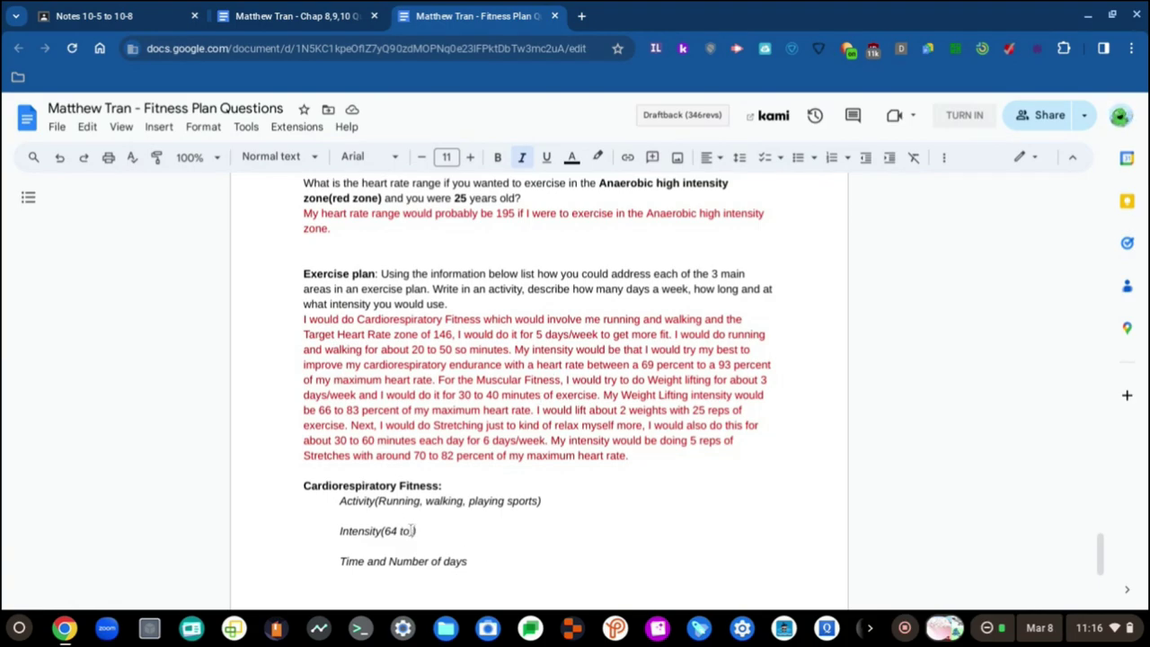
key("BackSpace")
key("BackSpace")
key("BackSpace")
key("BackSpace")
key("BackSpace")
key("BackSpace")
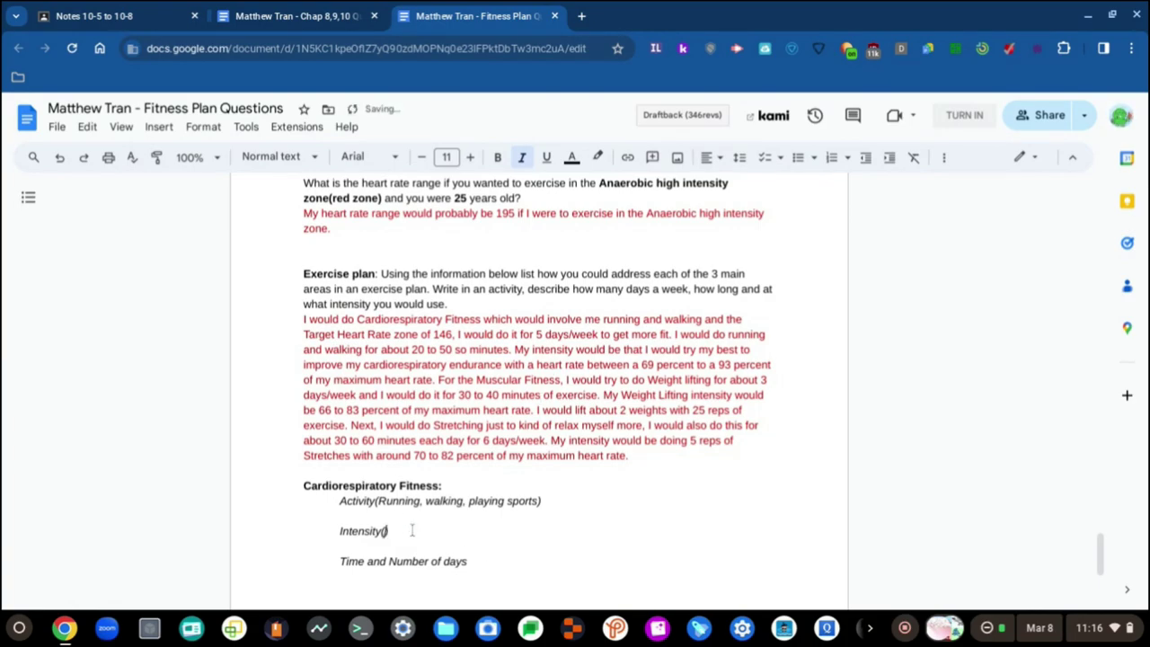
left_click(572, 157)
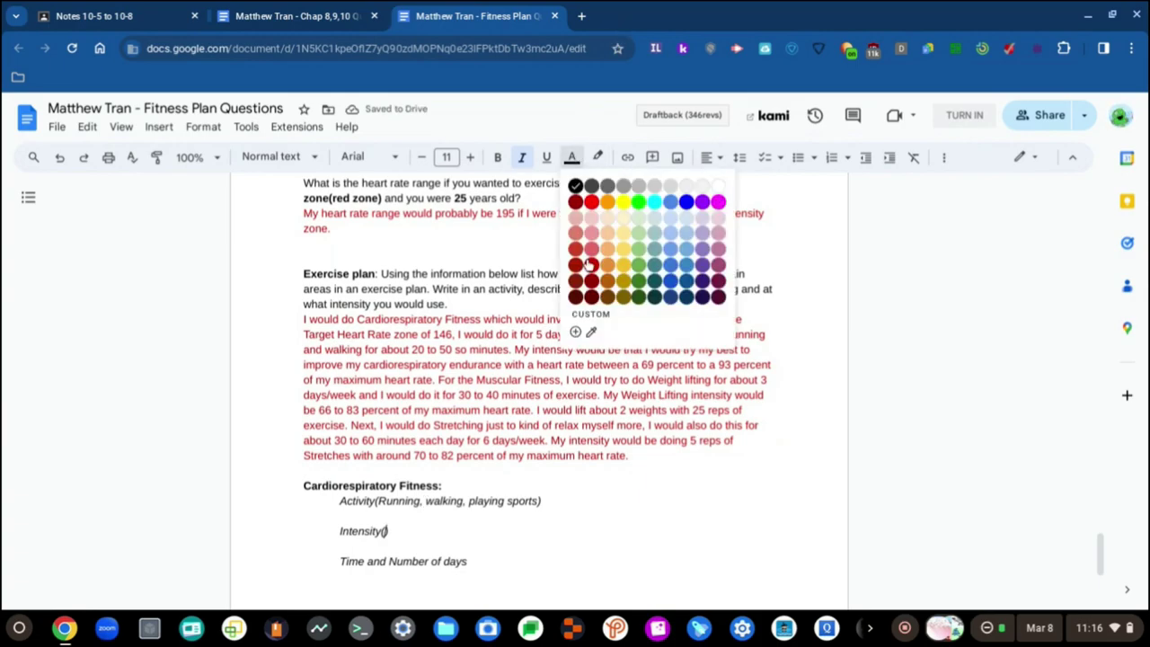
left_click(589, 263)
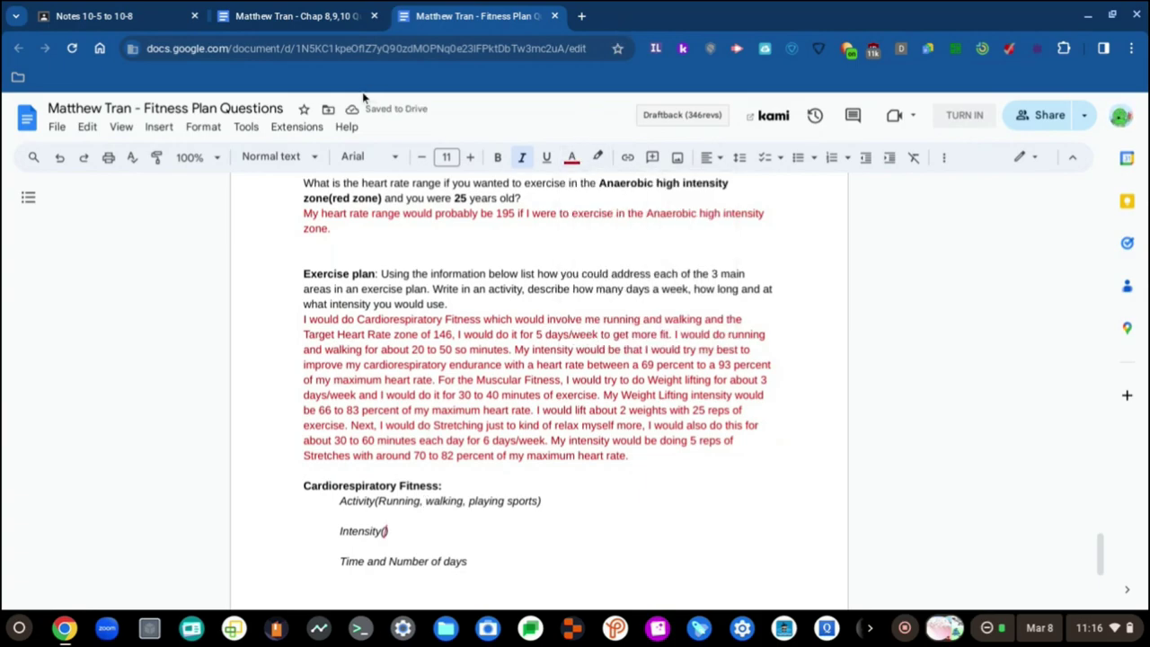
left_click(329, 11)
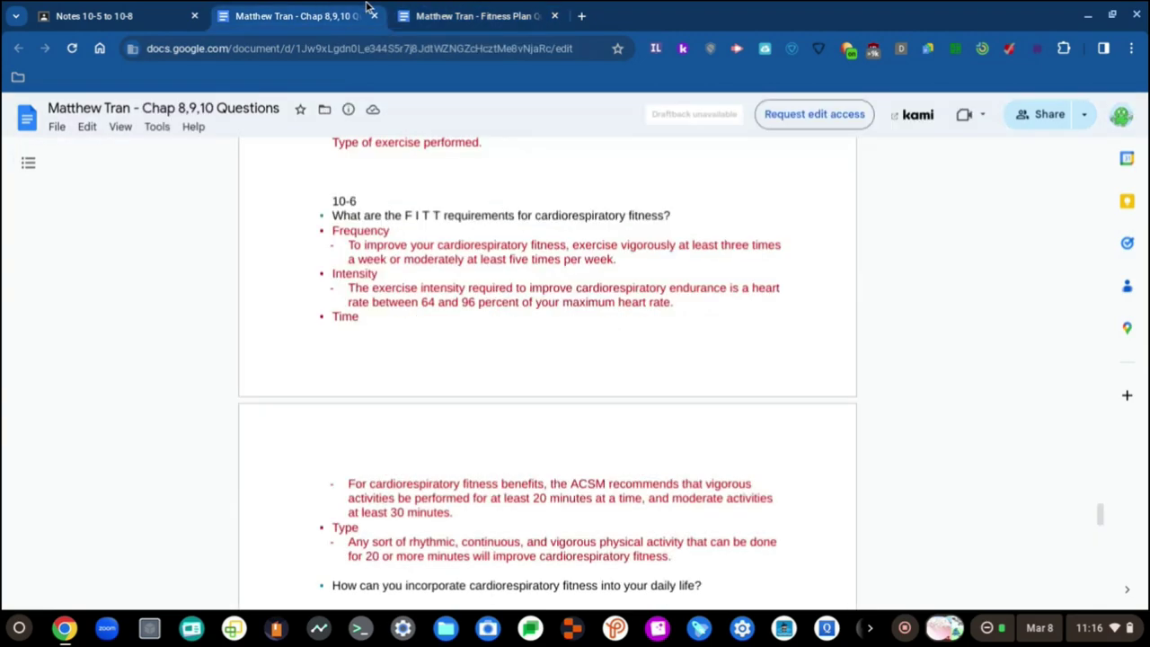
left_click(510, 9)
left_click(355, 13)
left_click(510, 9)
type("94 ")
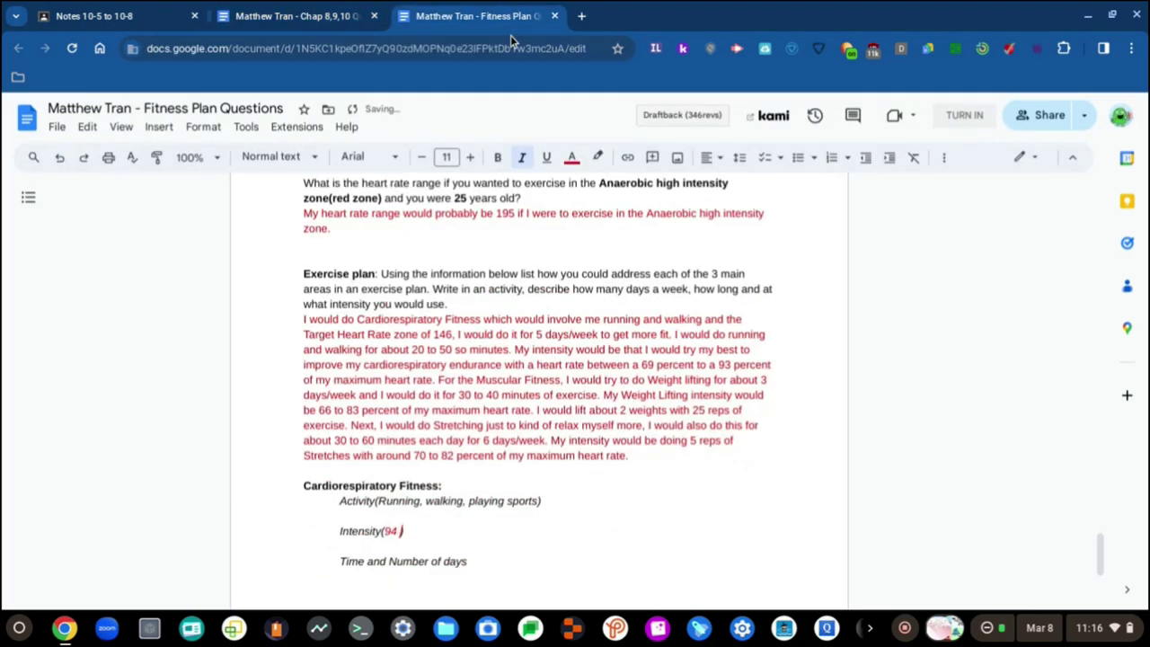
type("to")
key("BackSpace")
key("BackSpace")
key("BackSpace")
key("BackSpace")
key("BackSpace")
key("BackSpace")
- Fill the cardiorespiratory Intensity parentheses with "64 to 96 percent of your maximum heart rate", based on the 10-6 notes
type("64 to")
key("ctrl+shift+Tab")
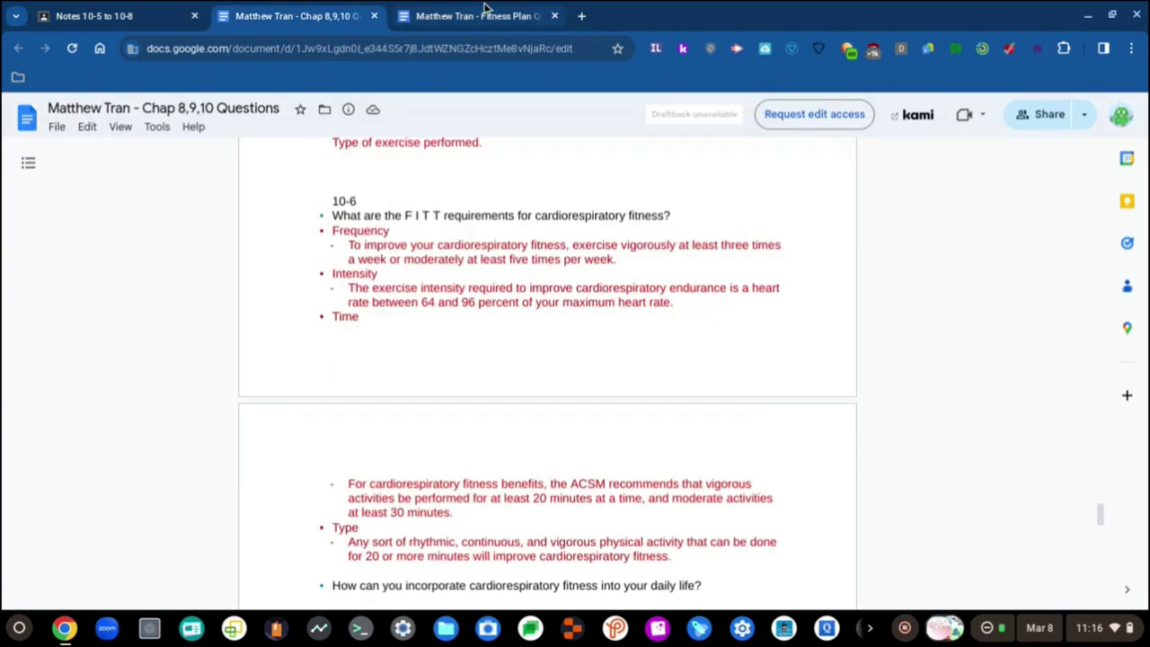
left_click(486, 13)
type("ercent")
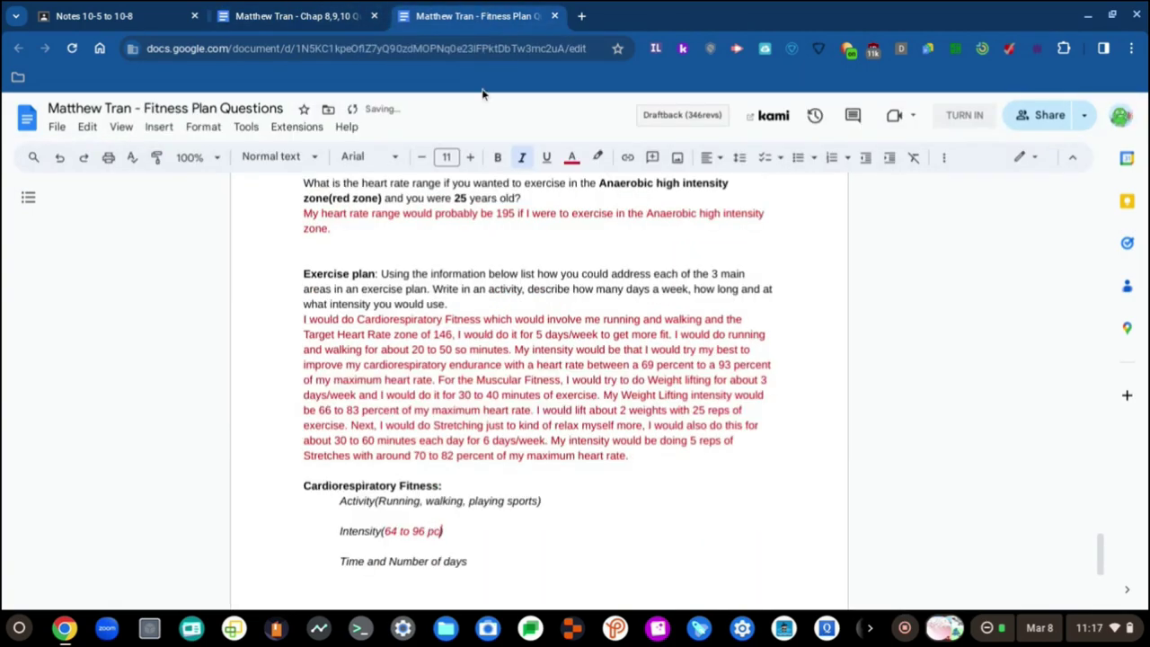
left_click(288, 15)
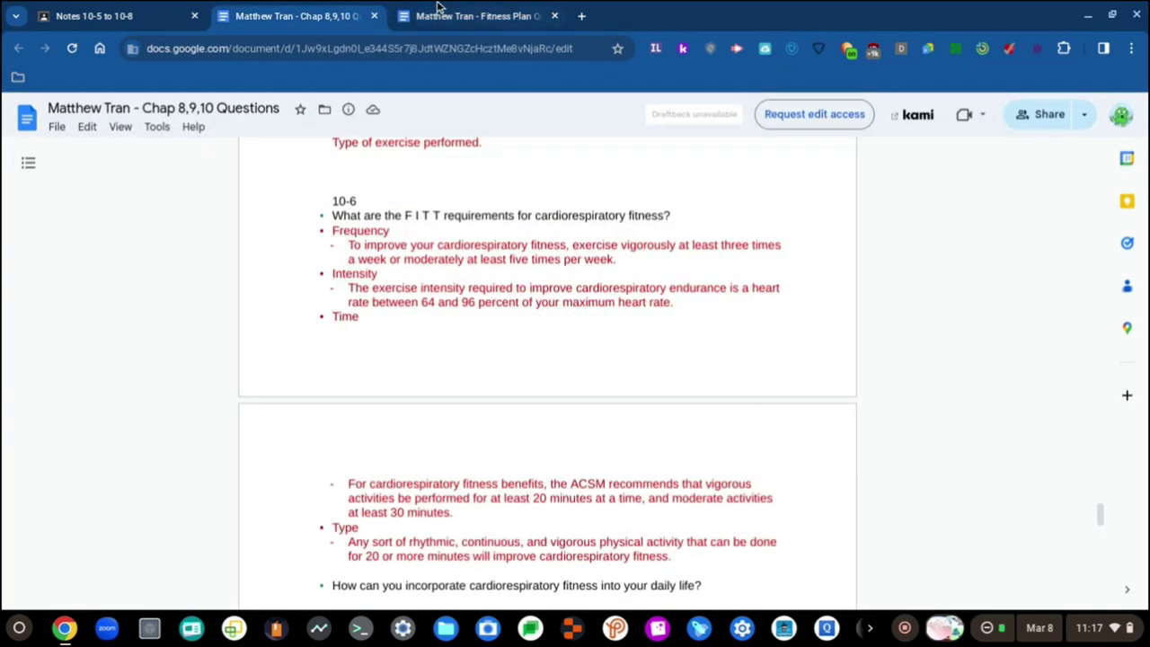
left_click(506, 11)
type("of ")
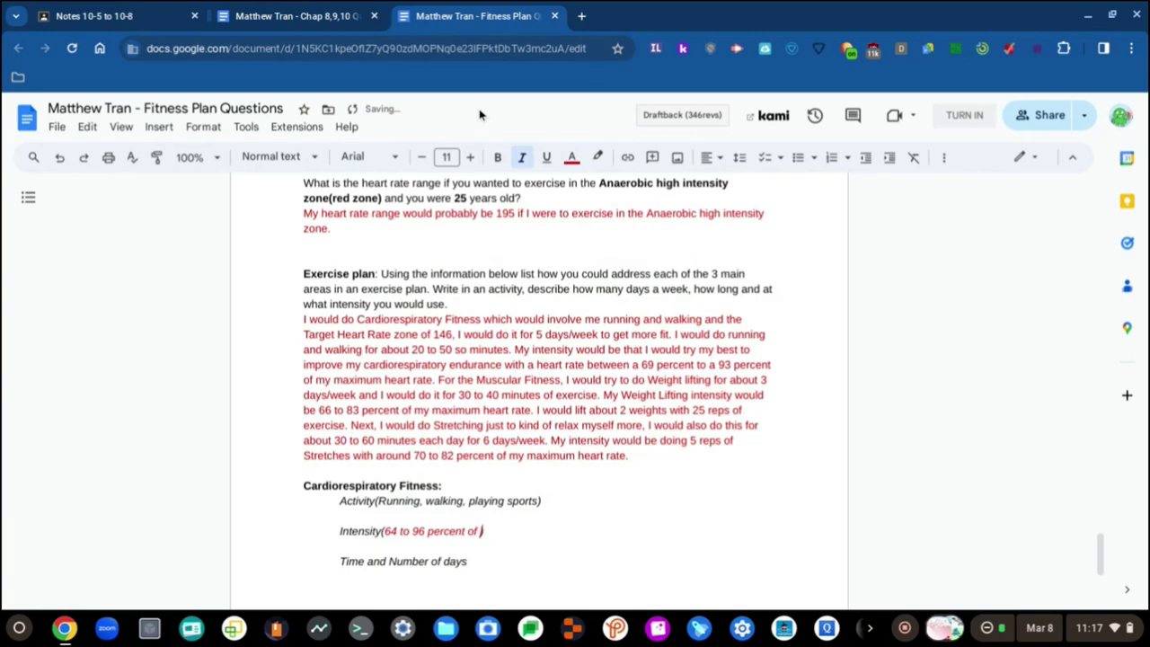
type("your maximum heart rate")
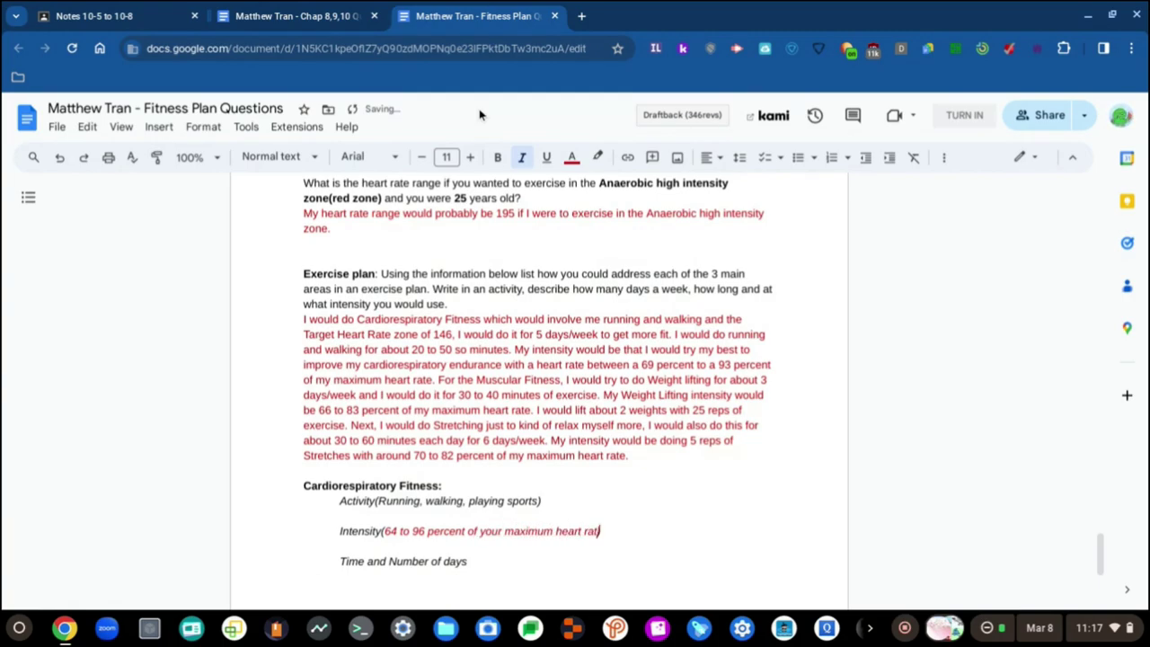
left_click(272, 12)
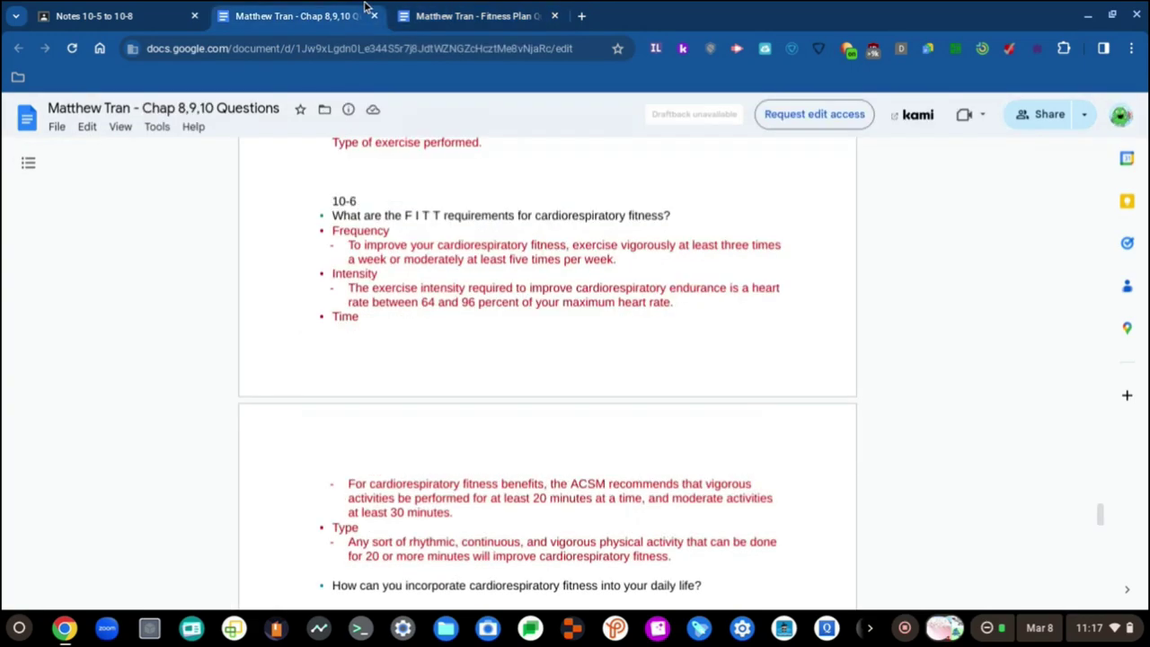
left_click(474, 12)
- Color the cardiorespiratory "Time and Number of days" prompt dark red, delete its text, and consult the 10-6 notes
scroll(470, 448, "down", 3)
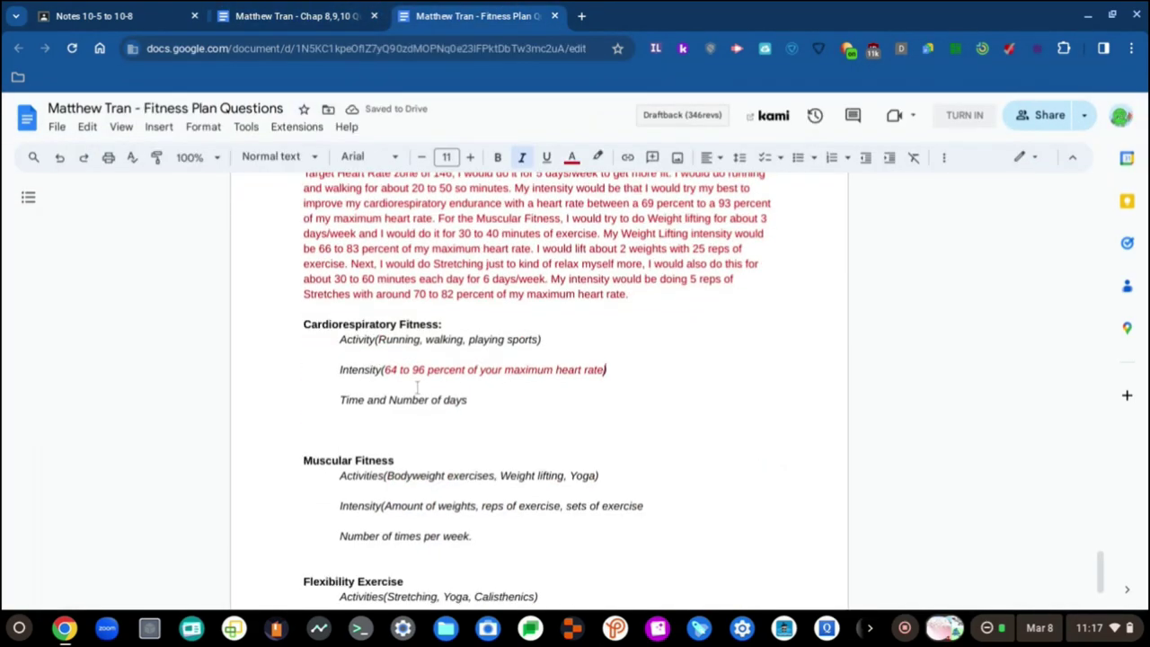
left_click_drag(475, 401, 340, 402)
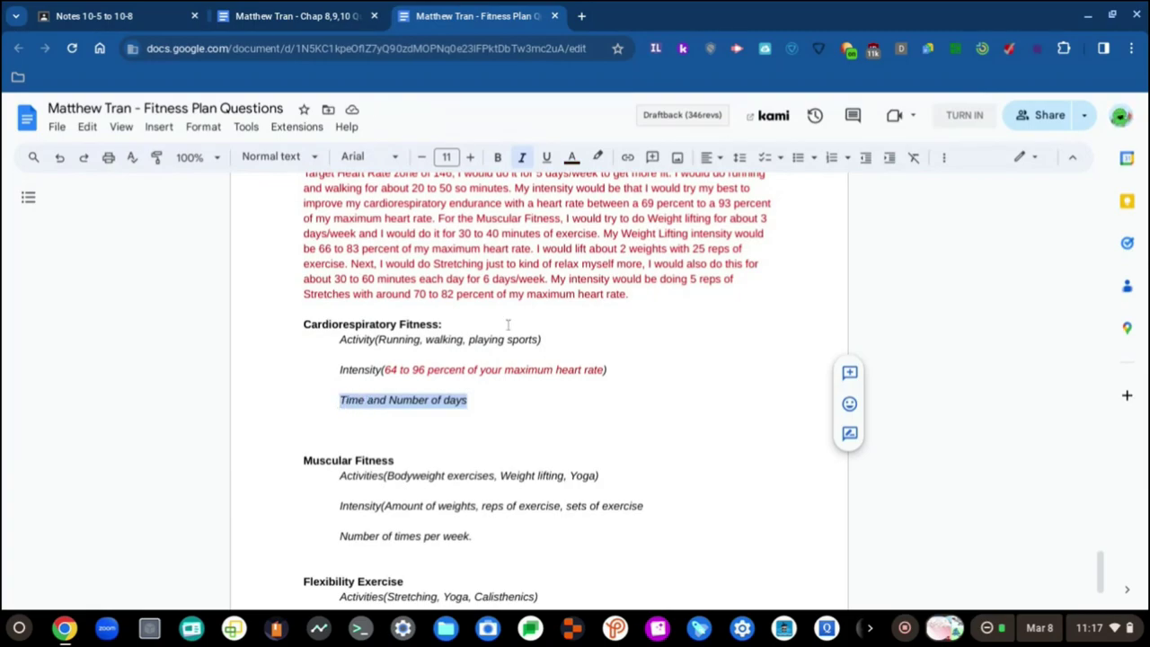
left_click(571, 158)
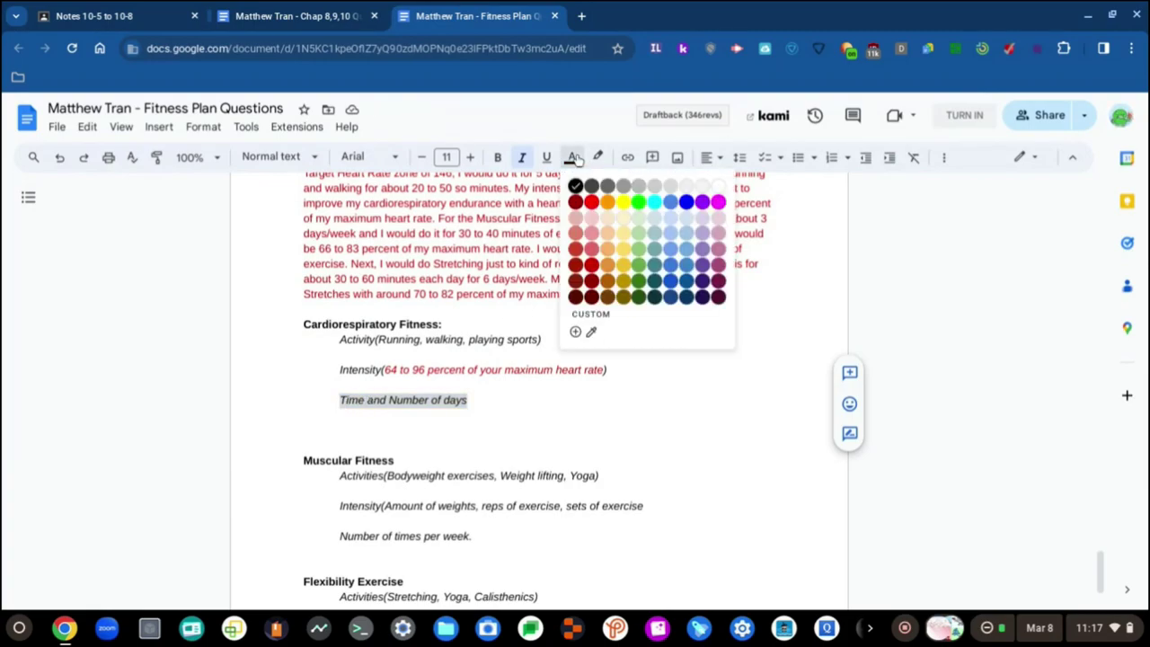
left_click(592, 269)
key("BackSpace")
left_click(310, 16)
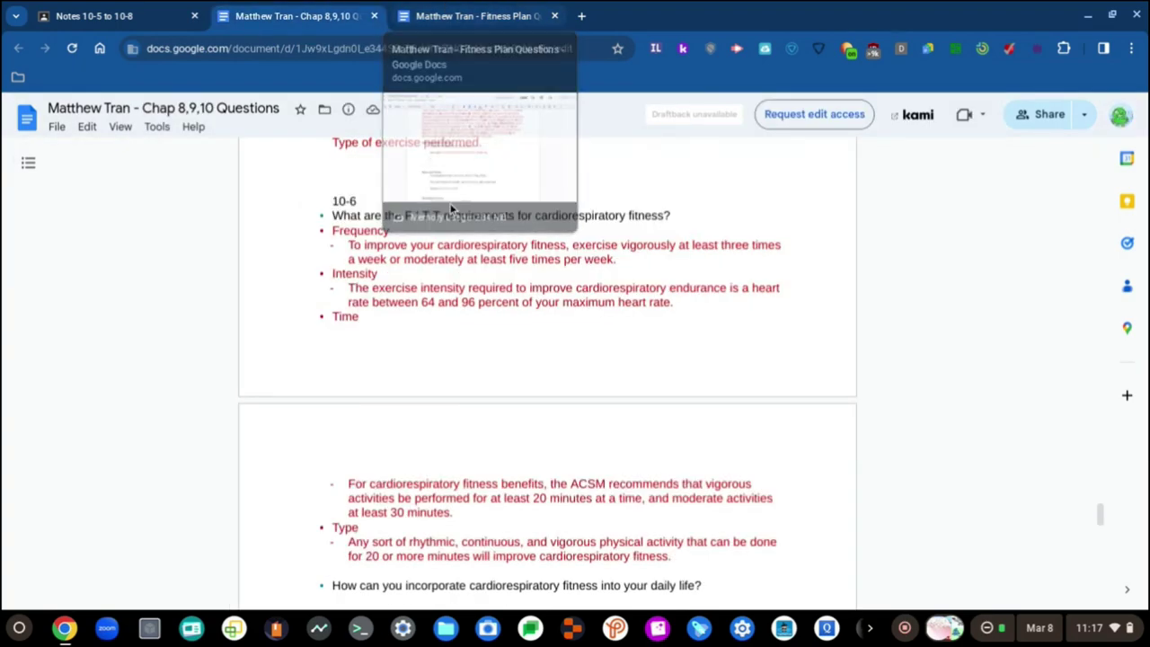
left_click(463, 11)
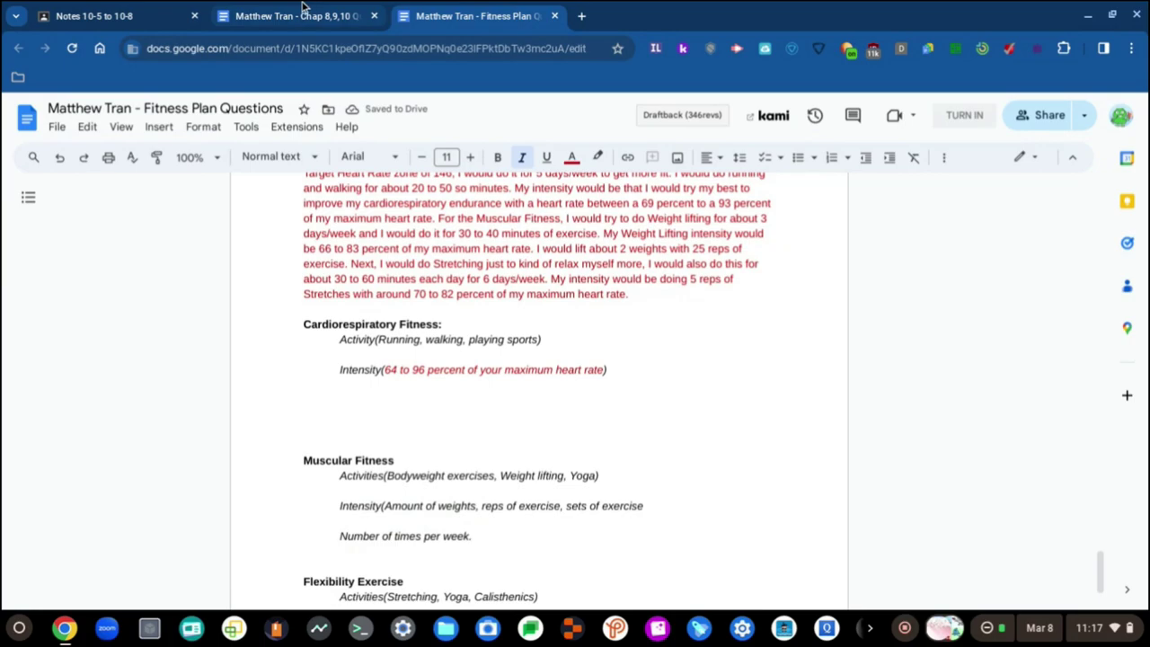
- Check the time guideline in the 10-6 notes and start the cardiorespiratory time answer with "20 minutes at a time"
left_click(306, 11)
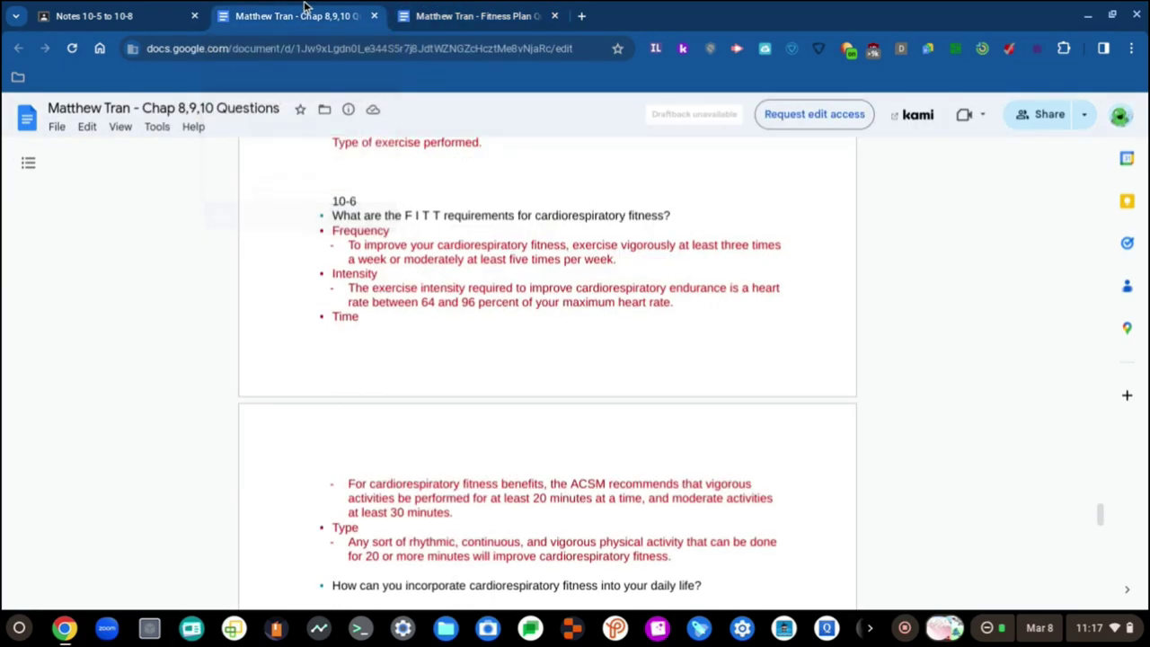
left_click(407, 13)
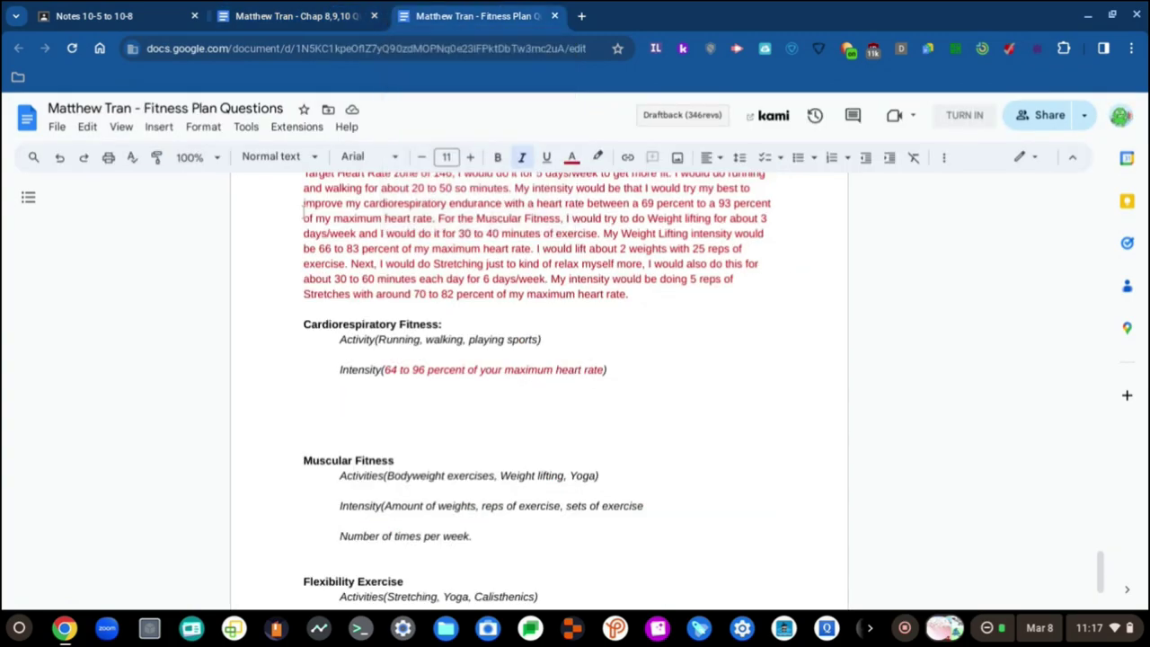
type("20 m")
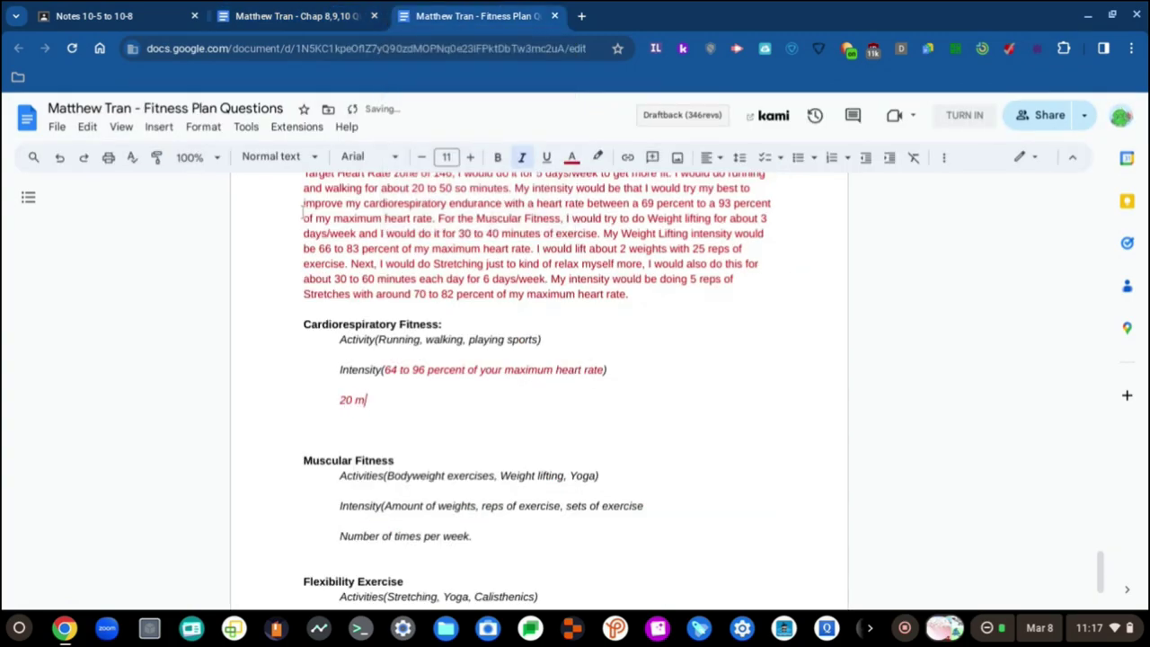
type("inutes at a time")
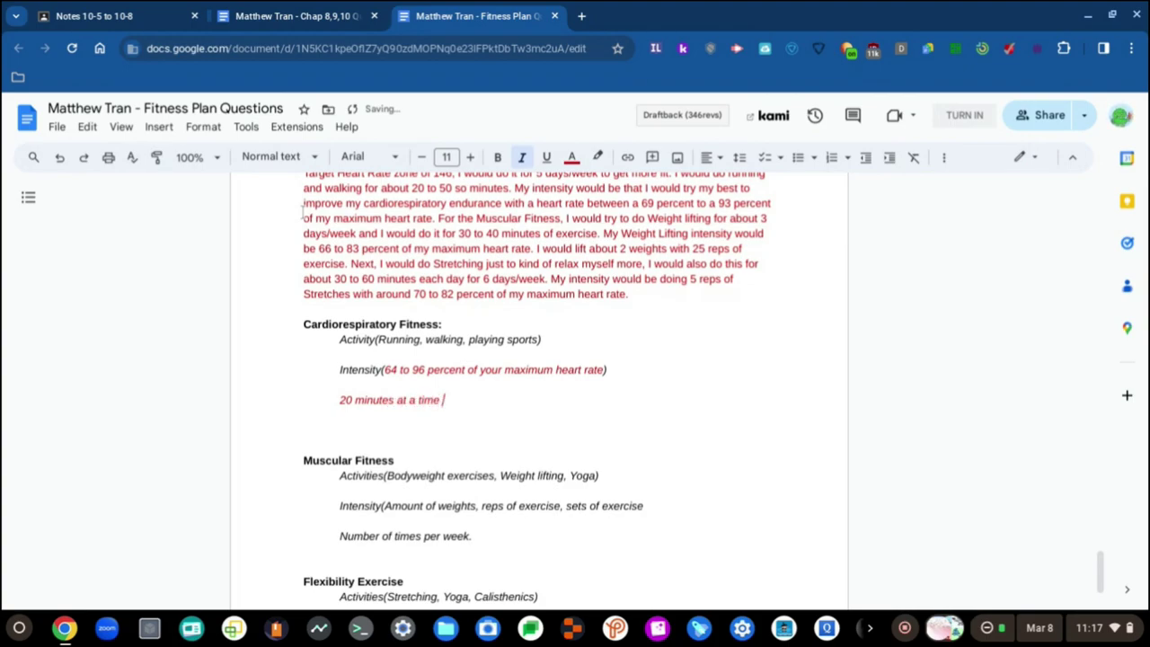
- Consult the 10-6 notes again and extend the cardiorespiratory time answer with "or 30 minutes"
left_click(353, 9)
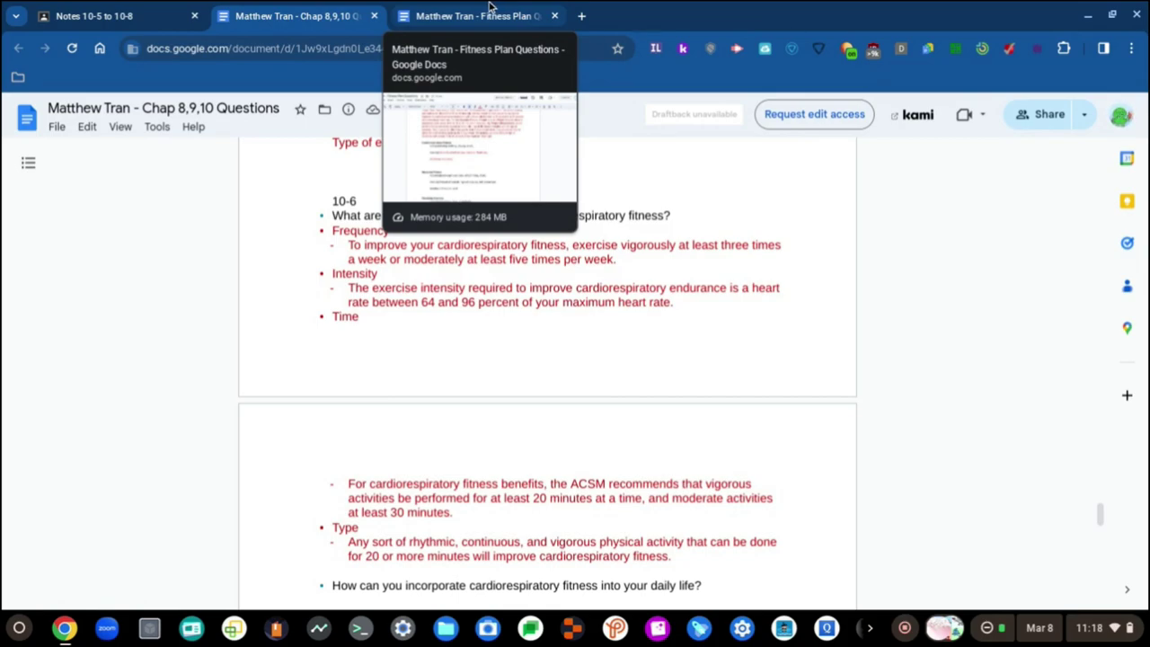
left_click(488, 11)
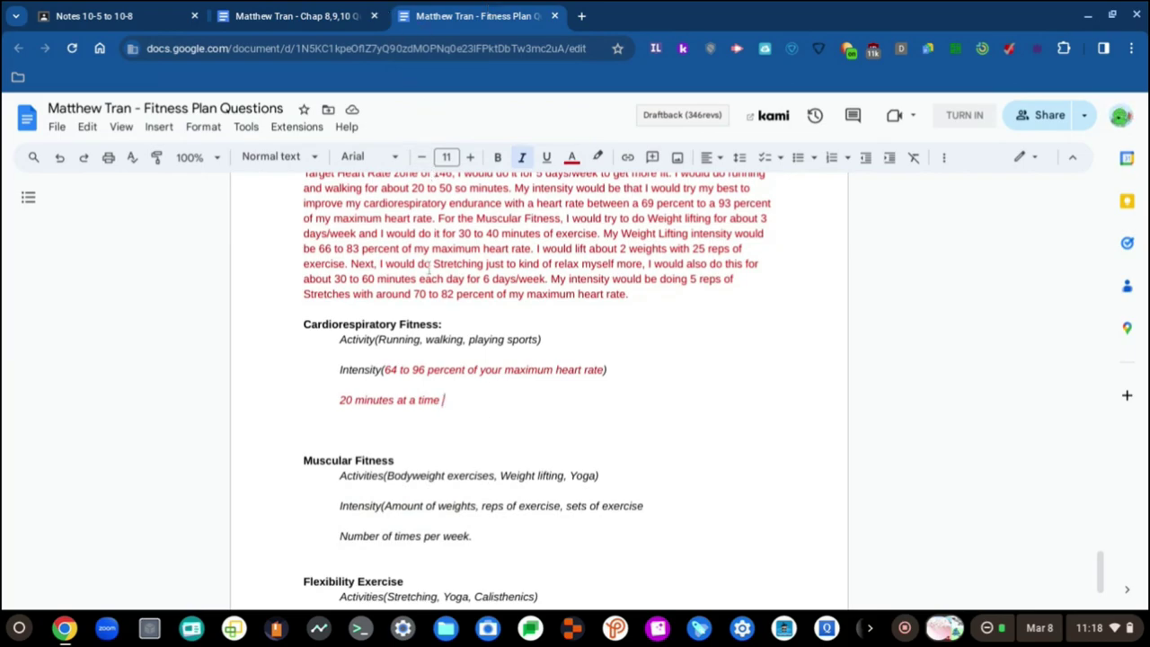
type("ofr")
key("BackSpace")
type("r 30 min")
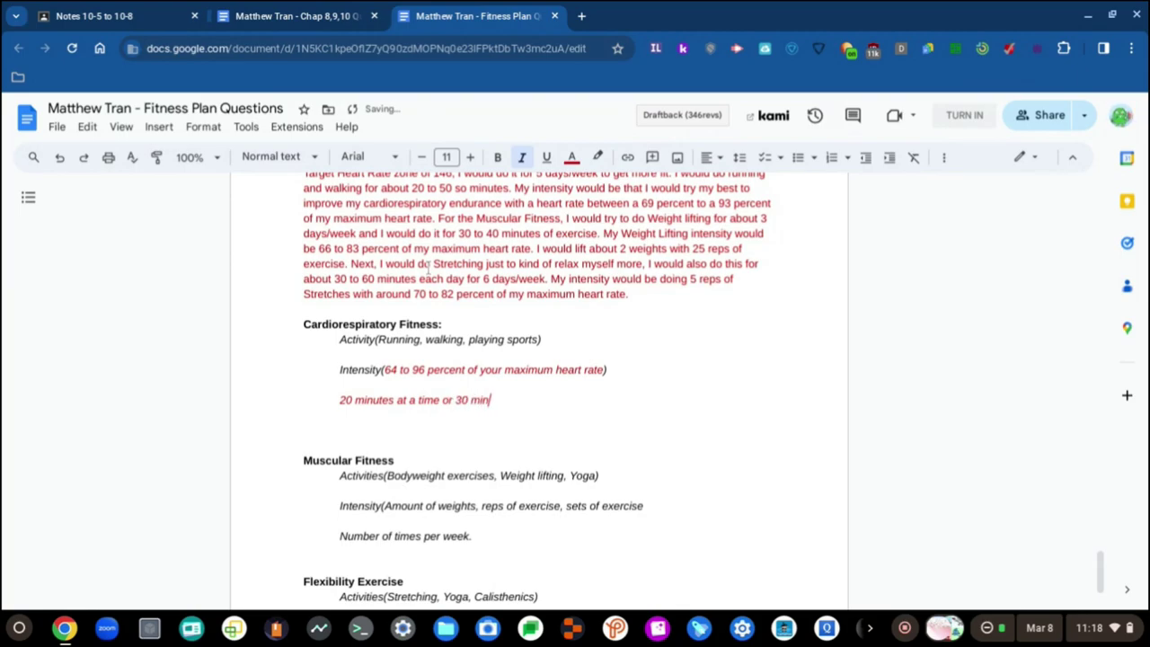
type("utes")
- Continue the cardiorespiratory time answer with "for moderate activities", following the Time entry in the 10-6 notes
left_click(301, 15)
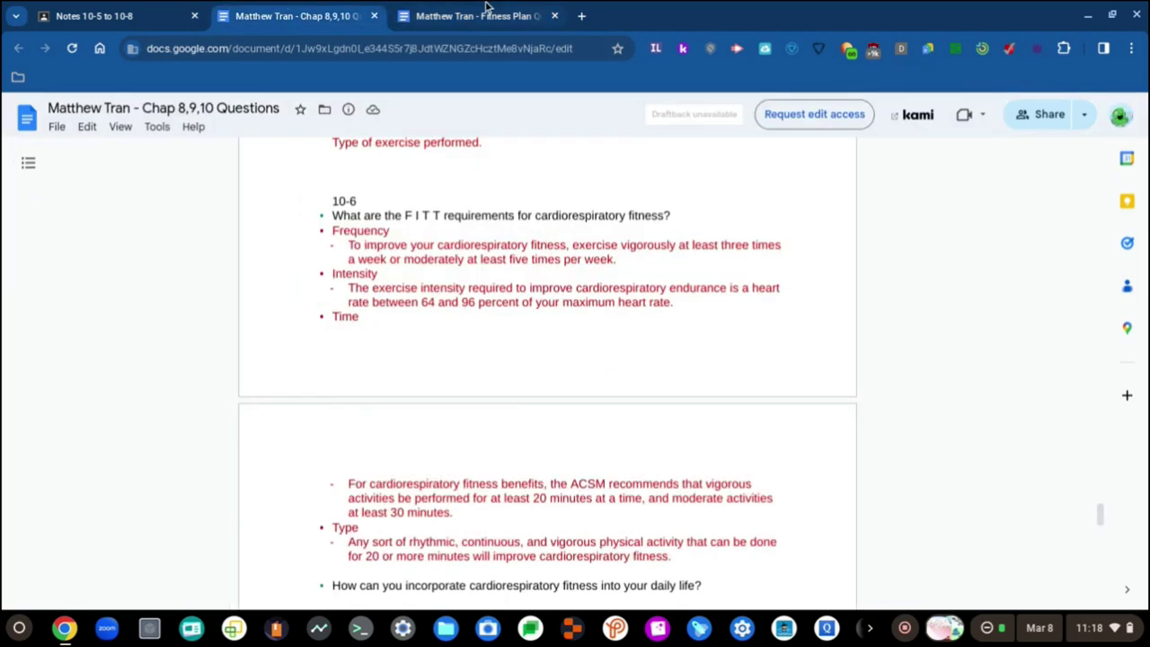
left_click(490, 9)
type("s for")
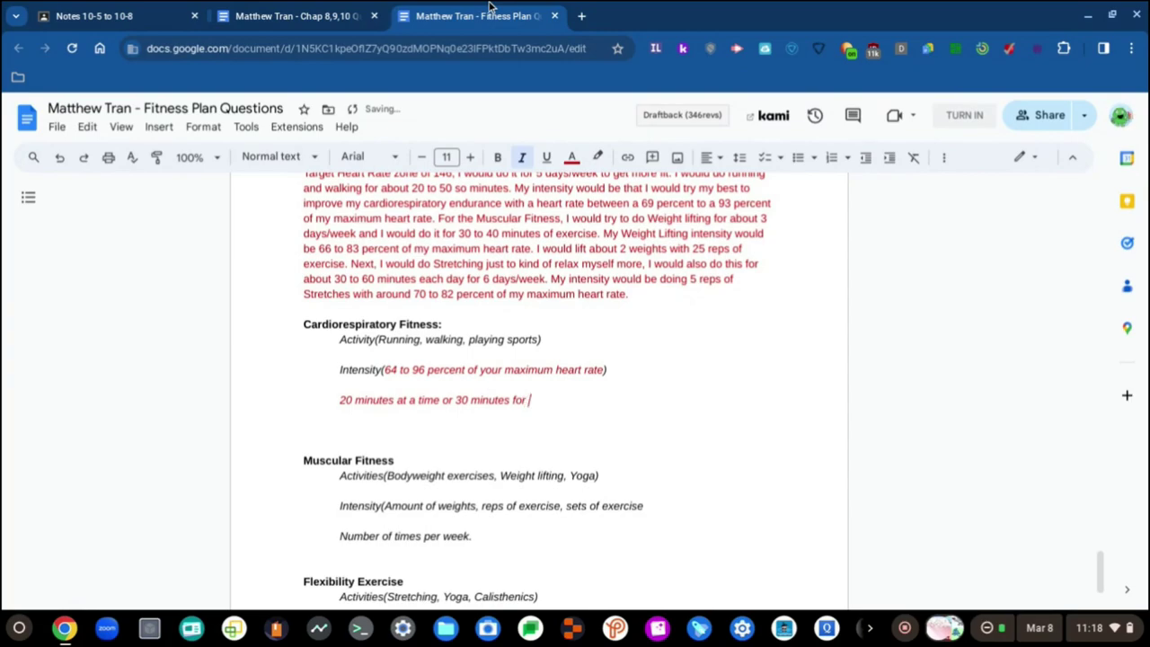
left_click(333, 10)
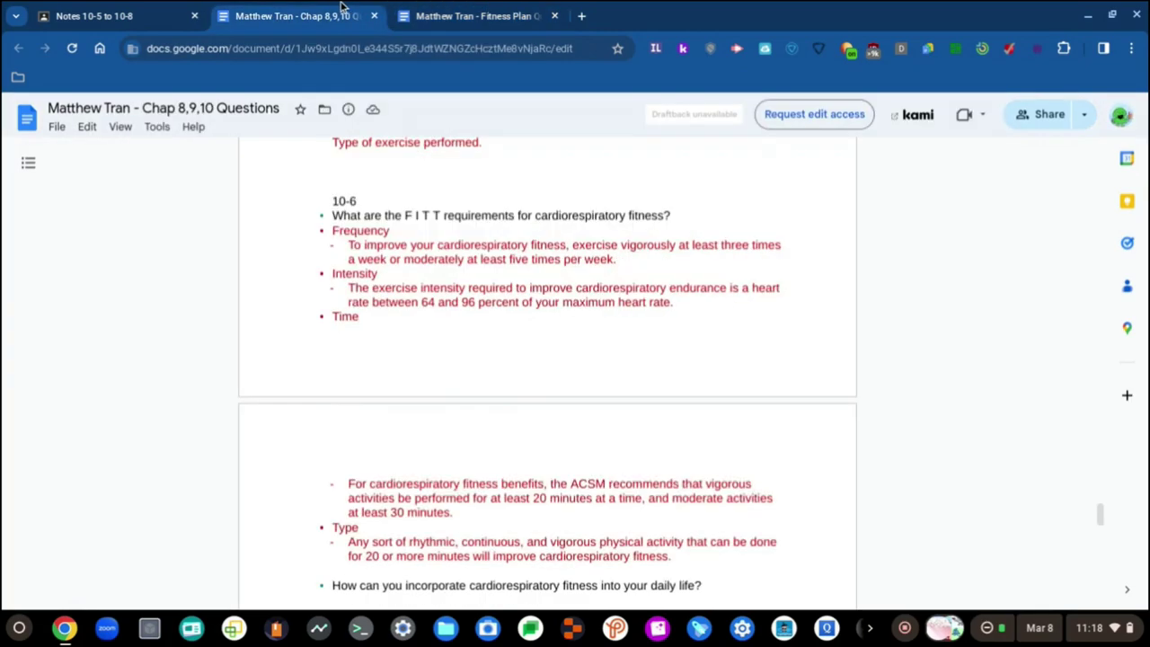
left_click(485, 9)
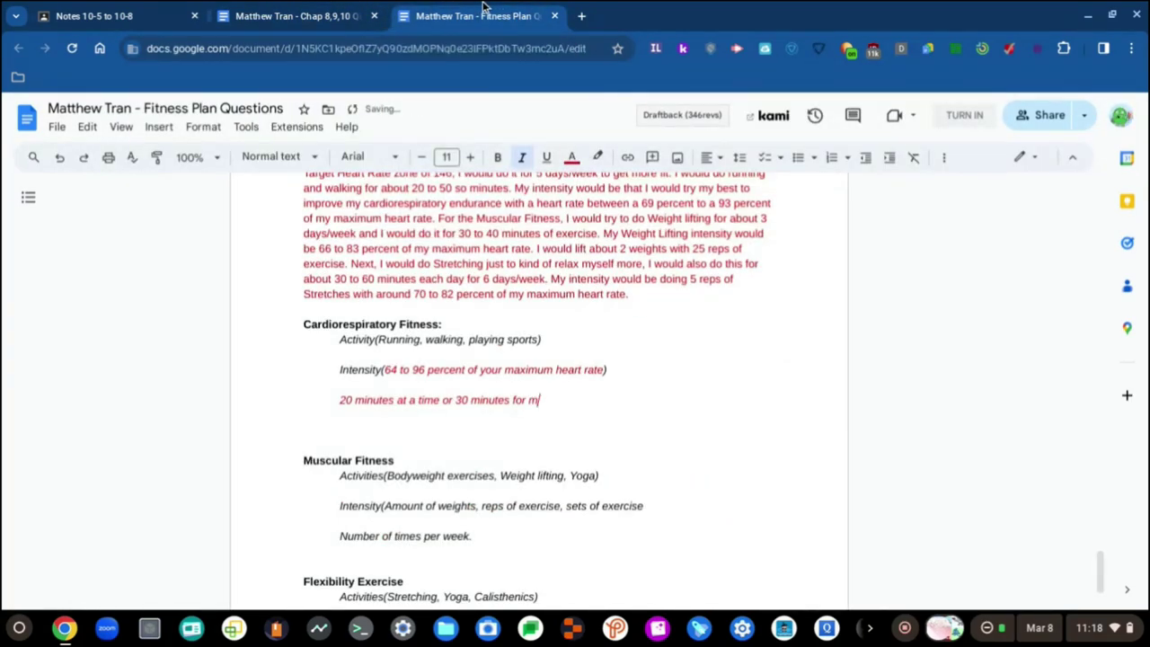
type("moderate activities")
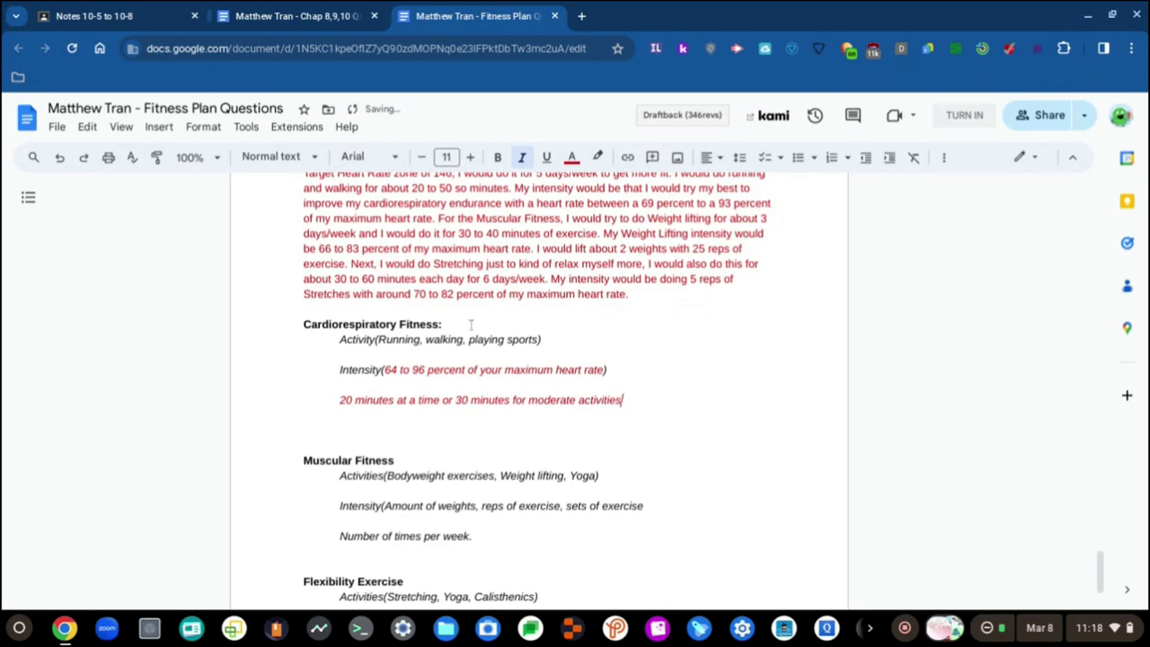
- Add ", do this for about three times a week" to the cardiorespiratory answer, based on the Frequency entry in the notes
type("o this for about")
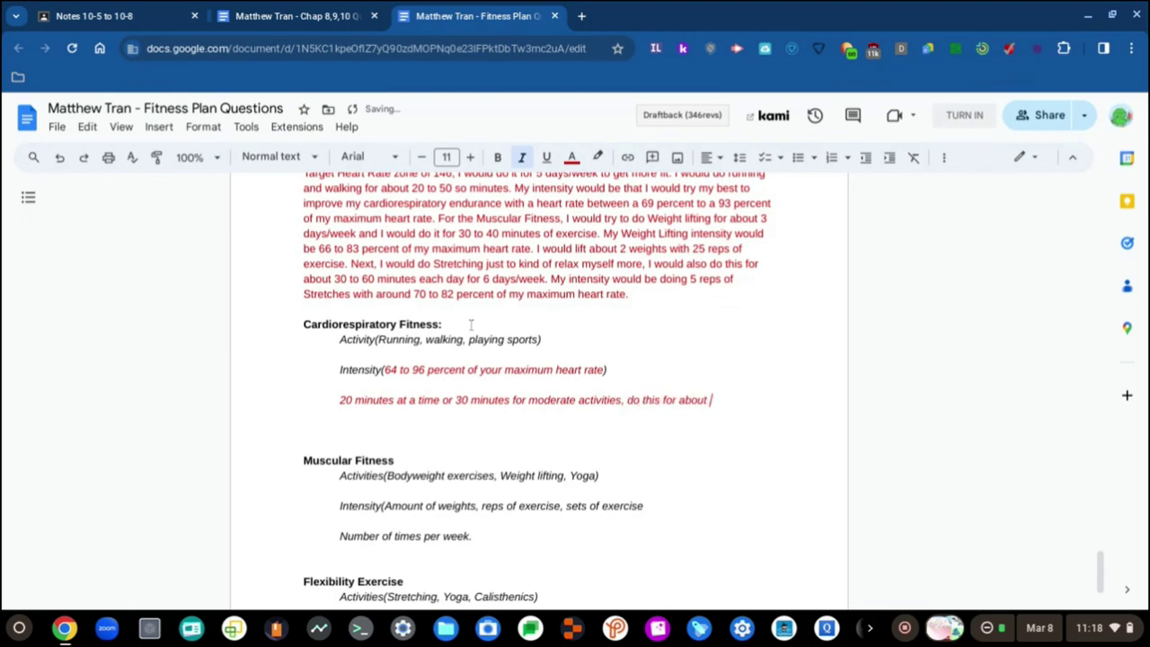
left_click(296, 15)
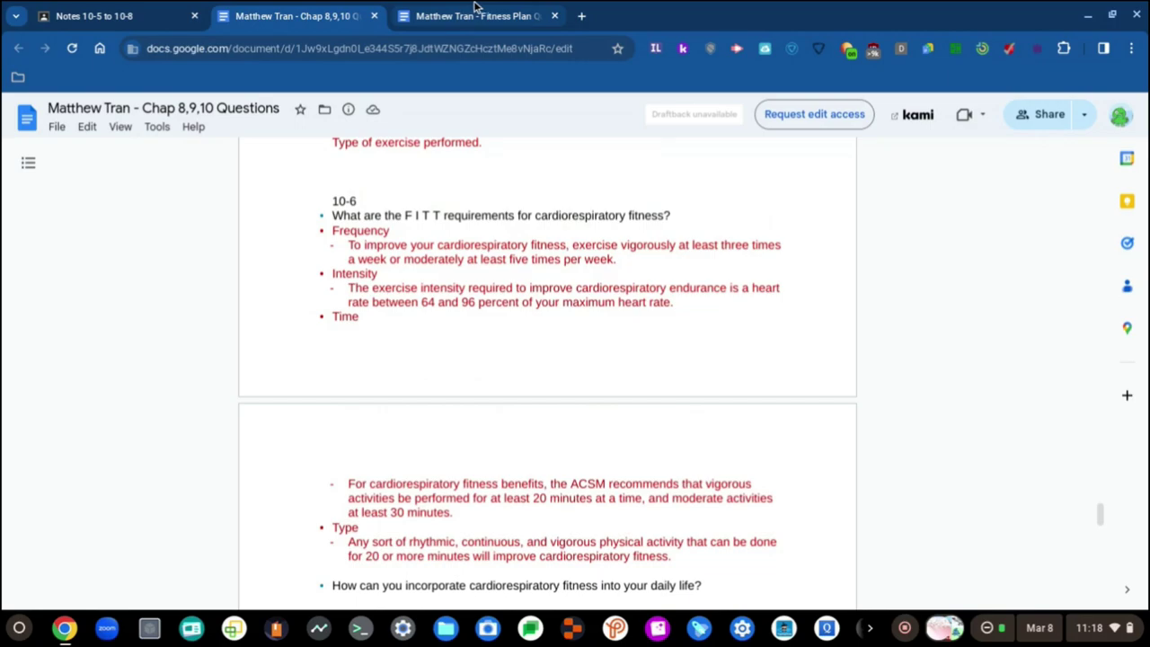
left_click(476, 10)
left_click(315, 11)
left_click(472, 15)
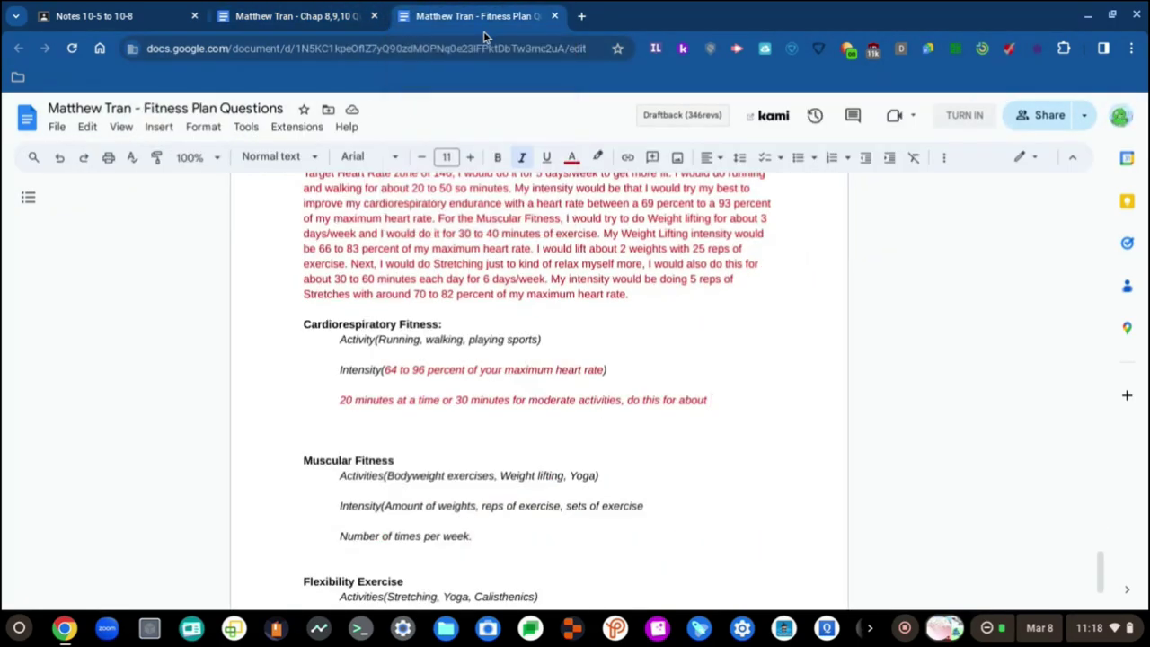
type("three times a ")
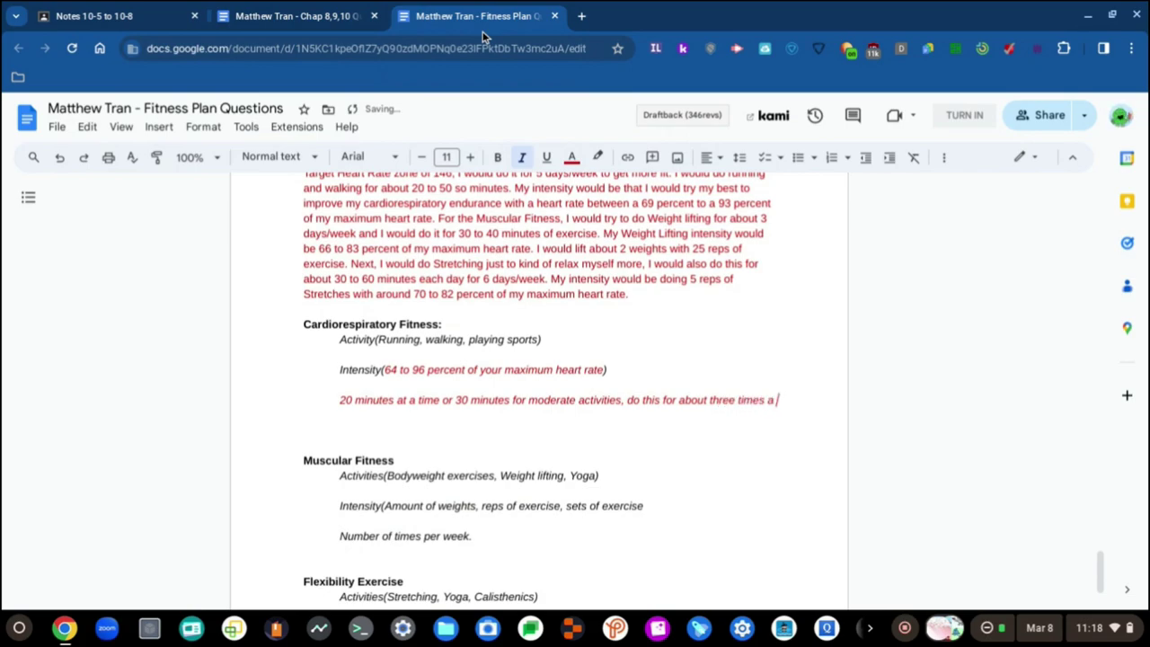
type("week")
- Finish the cardiorespiratory answer with "or moderately 5 times per week", checking the frequency wording in the 10-6 notes
key("ctrl+shift+Tab")
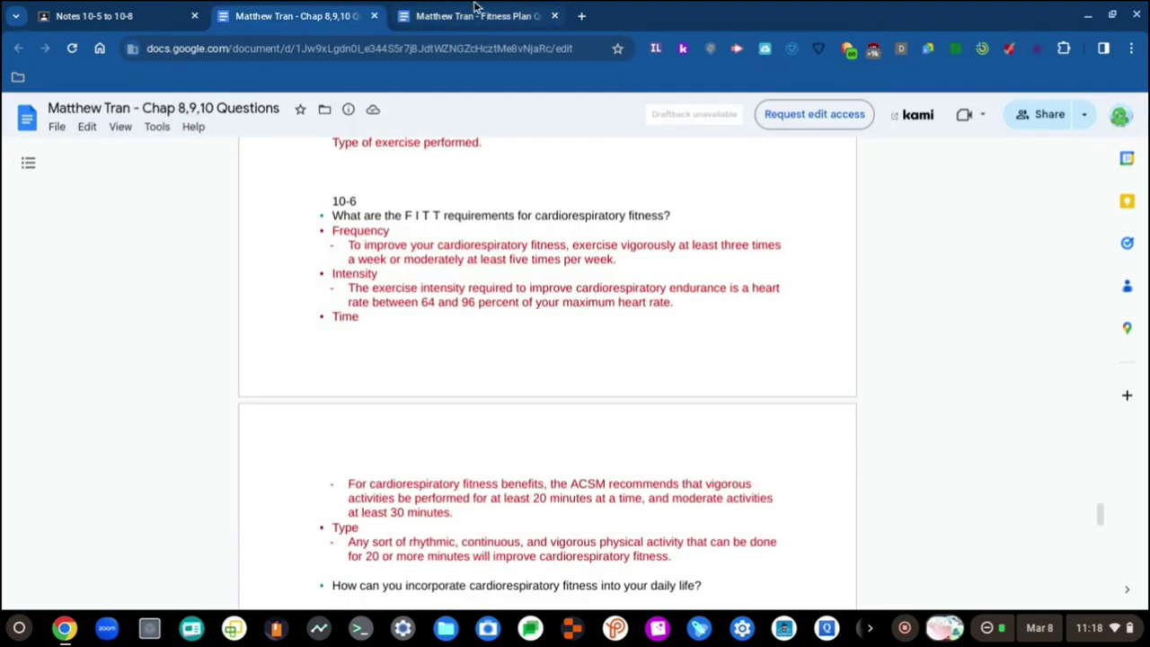
left_click(479, 11)
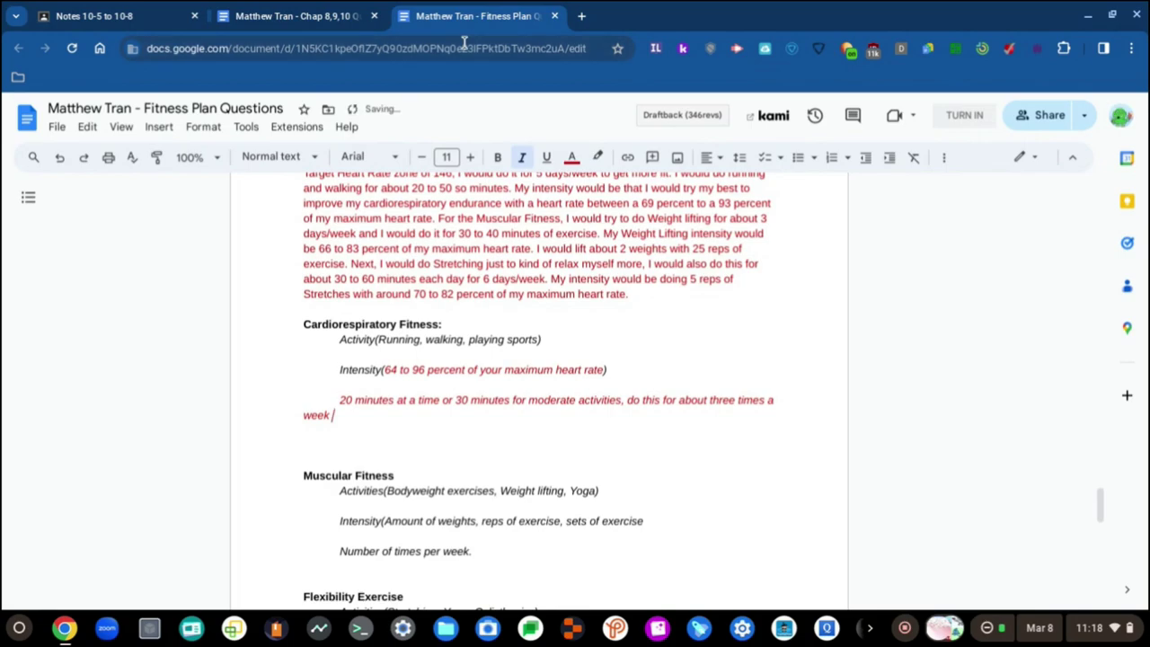
type("k orf  moderately")
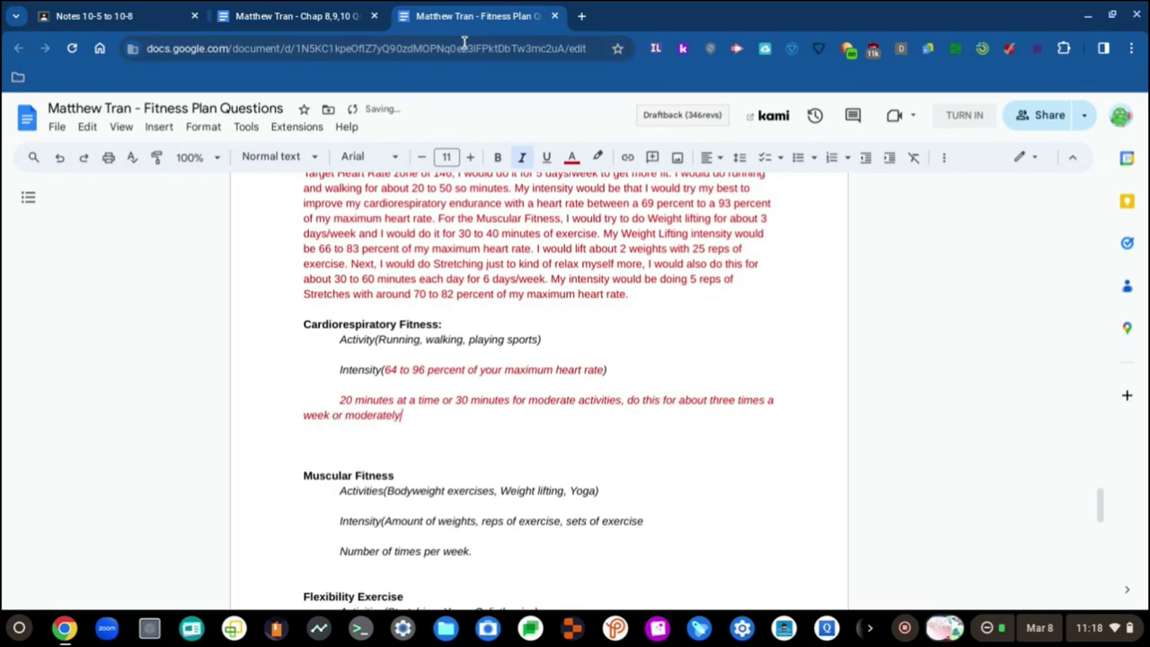
key("ctrl+shift+Tab")
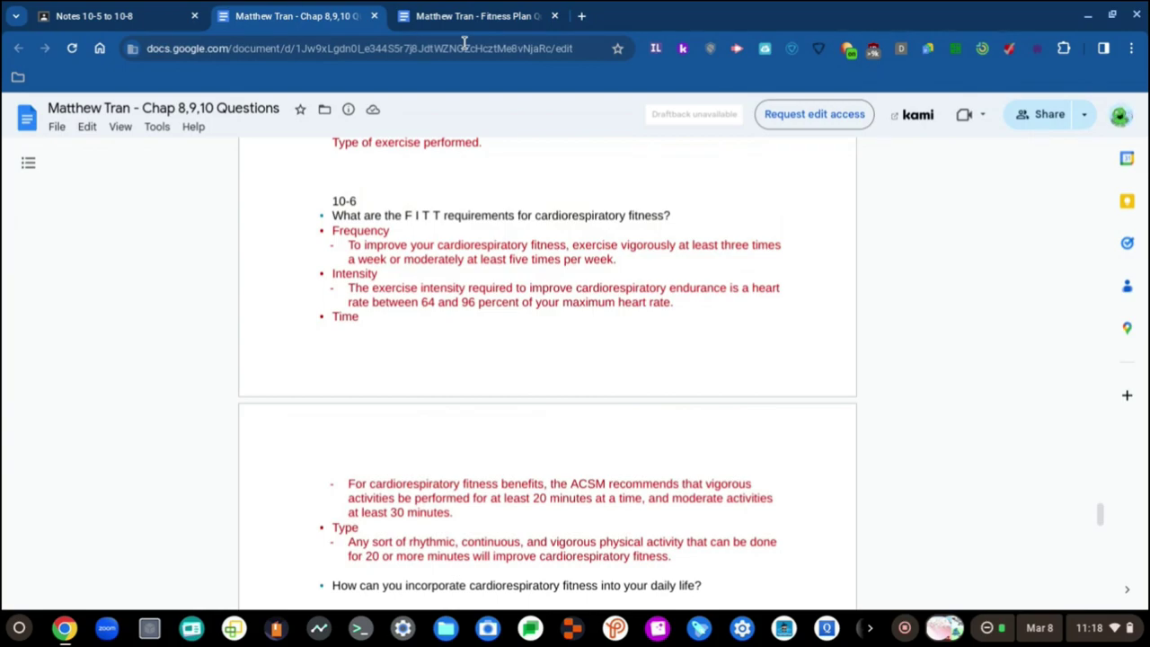
key("ctrl+Tab")
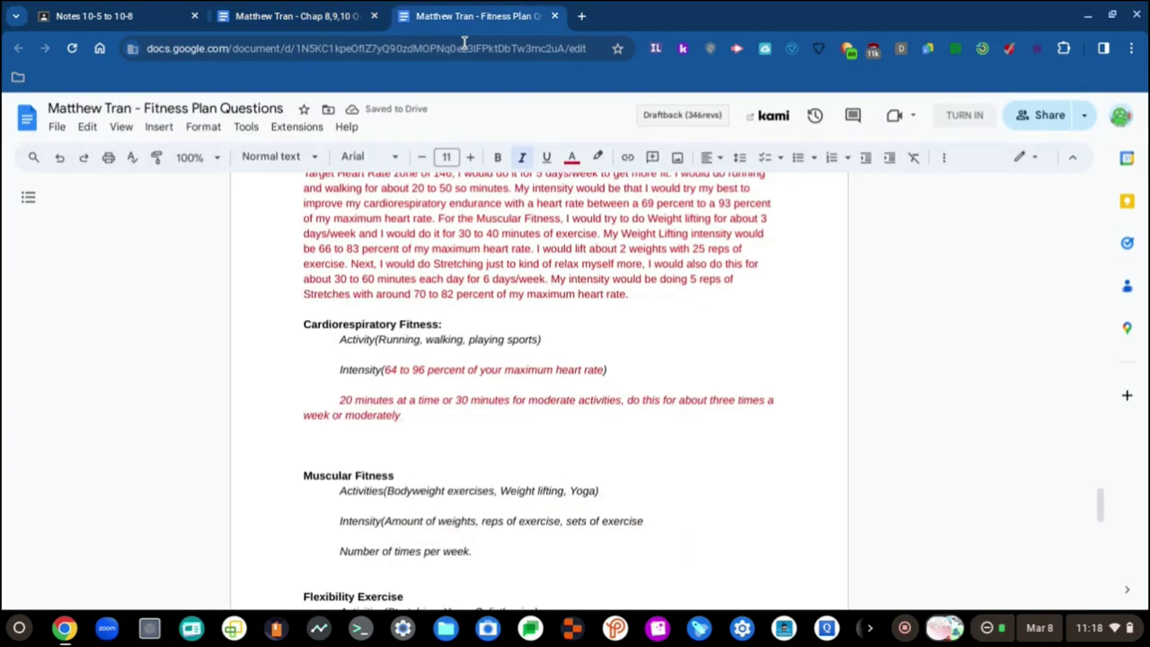
type("5 times")
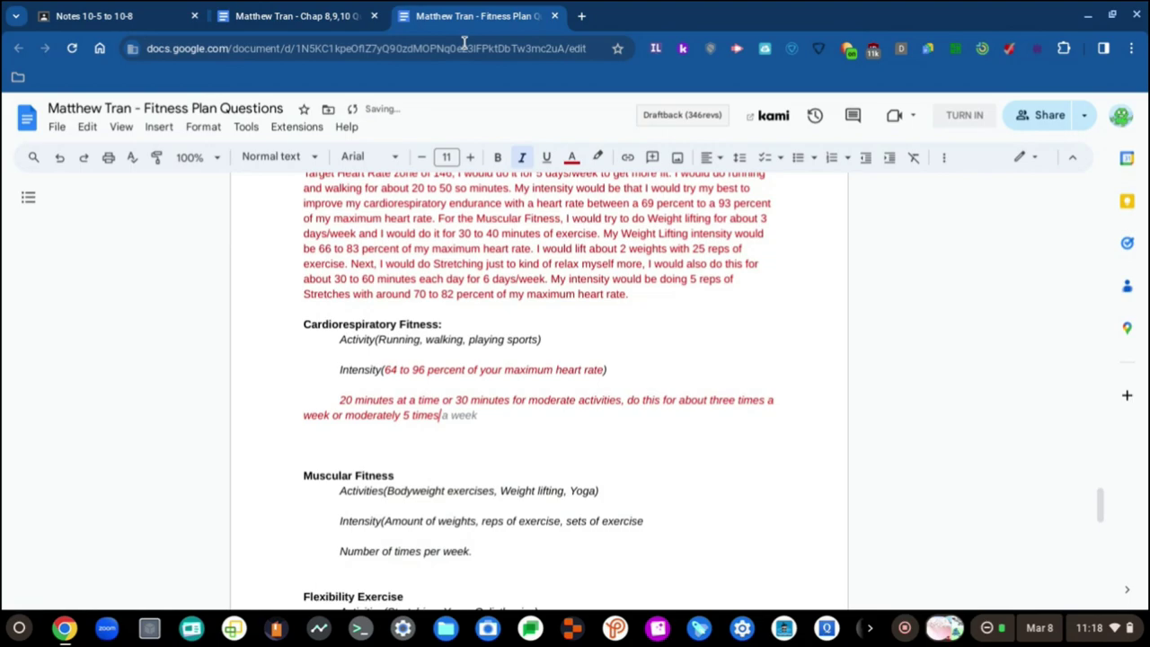
key("ctrl+shift+Tab")
key("ctrl+Tab")
type("per week")
- Replace "a" with "per" in the phrase "three times a week" of the cardiorespiratory answer
left_click(772, 378)
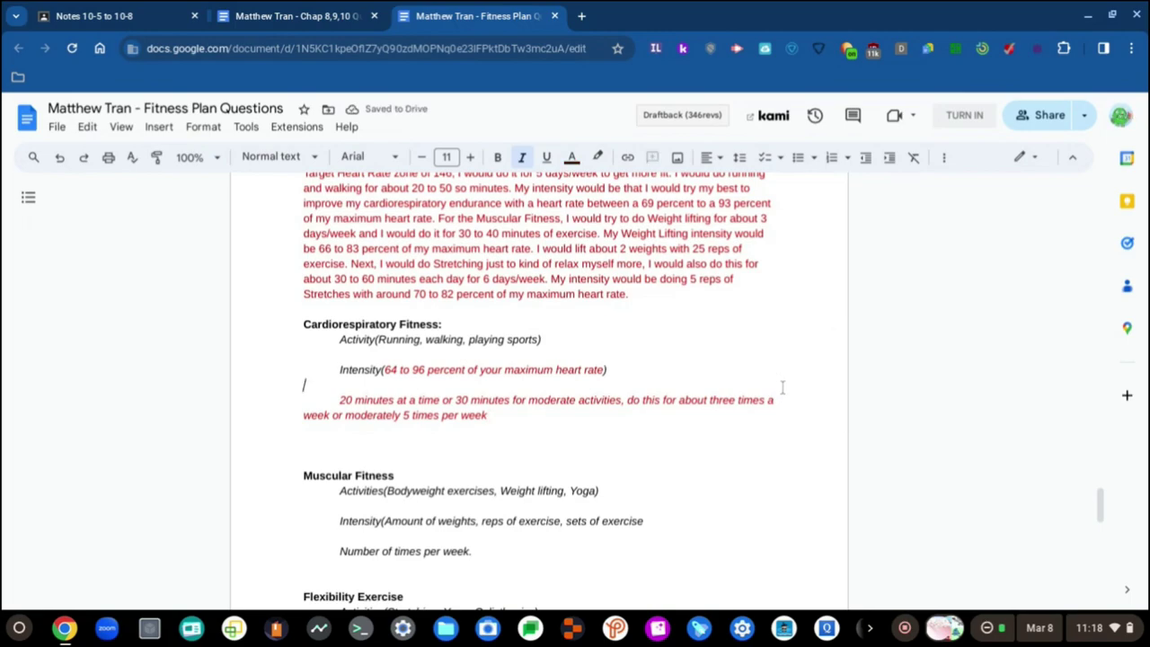
left_click(778, 400)
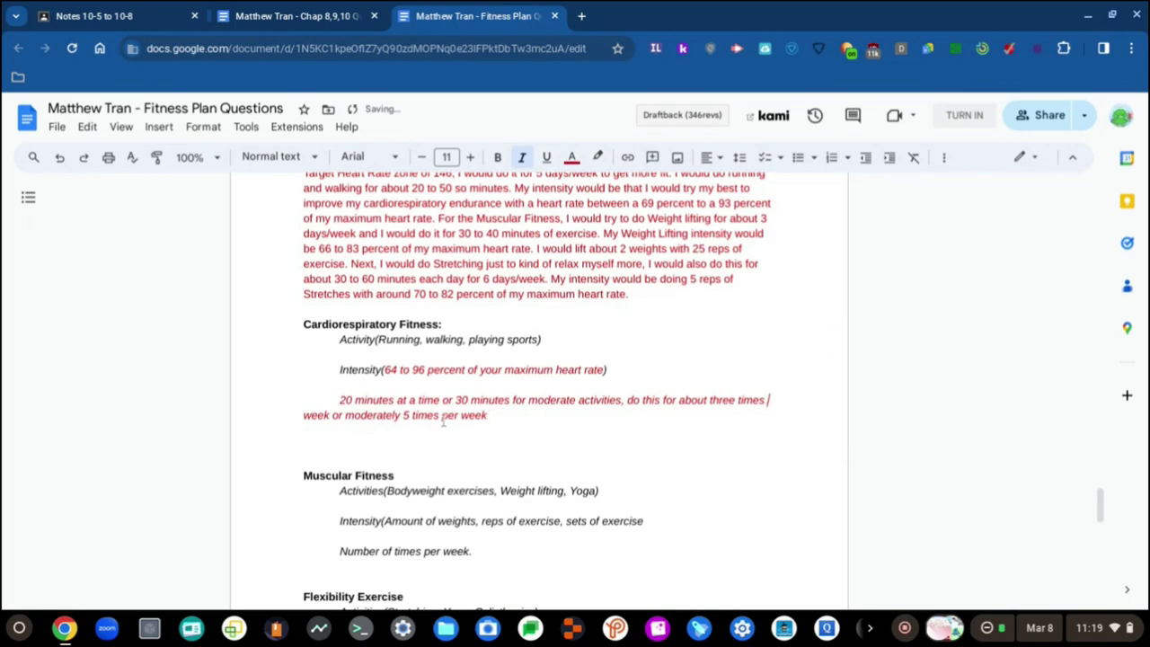
key("BackSpace")
type("per")
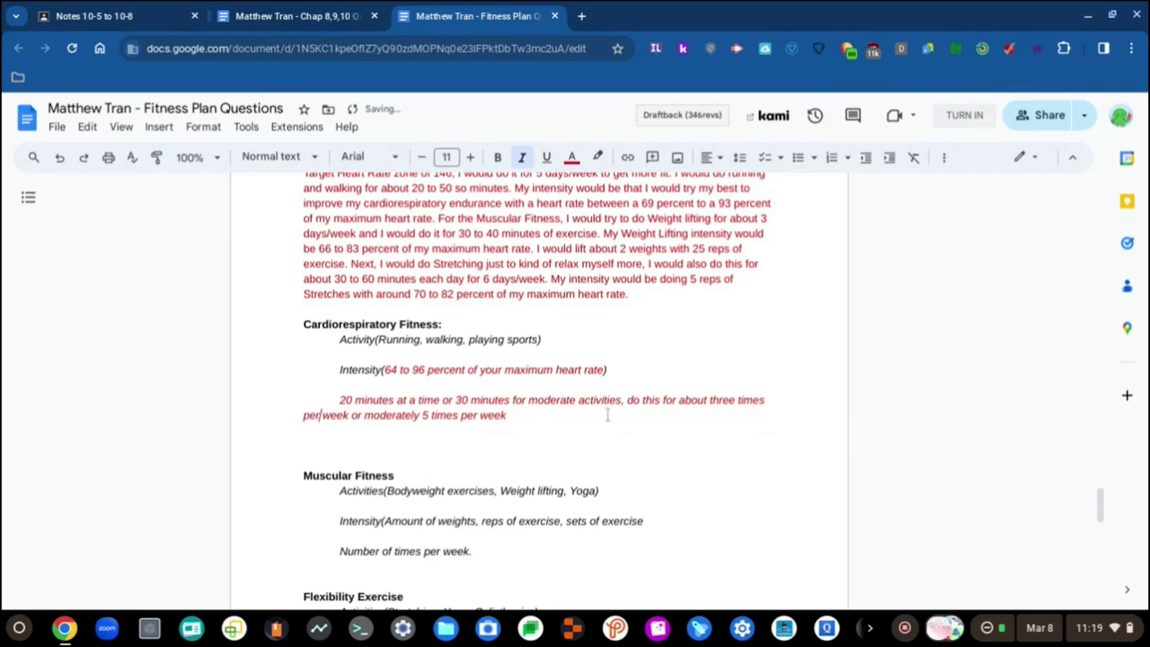
left_click(608, 415)
- Copy "the ACSM recommends that vigorous activities be performed for at least" from the 10-6 notes and paste it before "20 minutes"
left_click(342, 386)
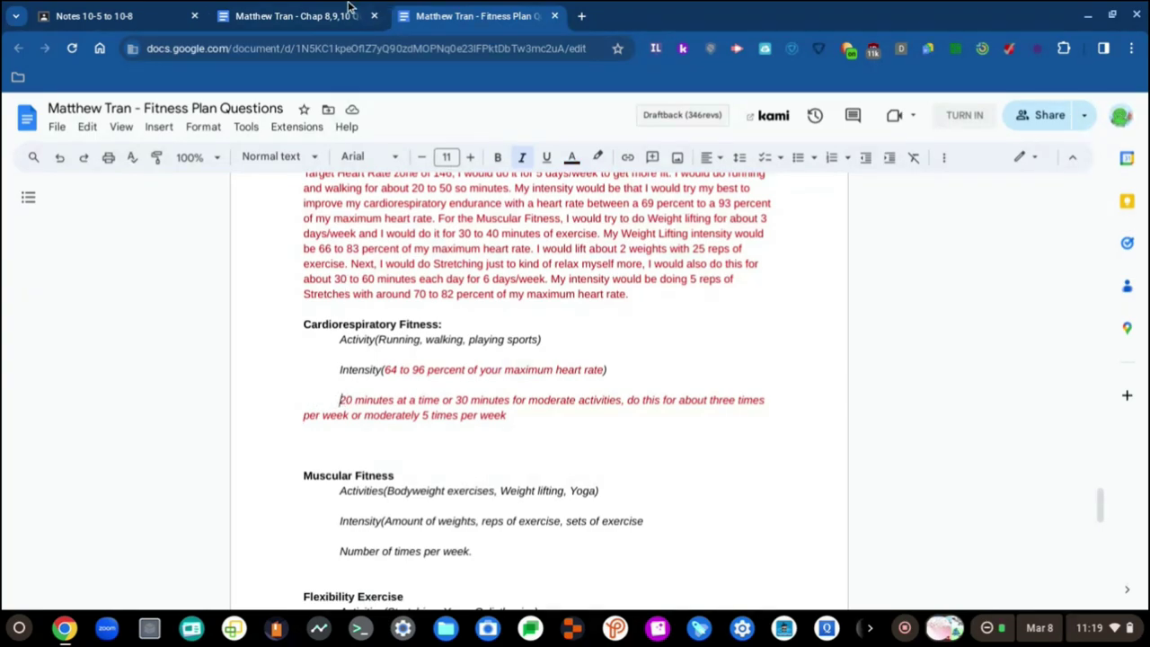
left_click(329, 10)
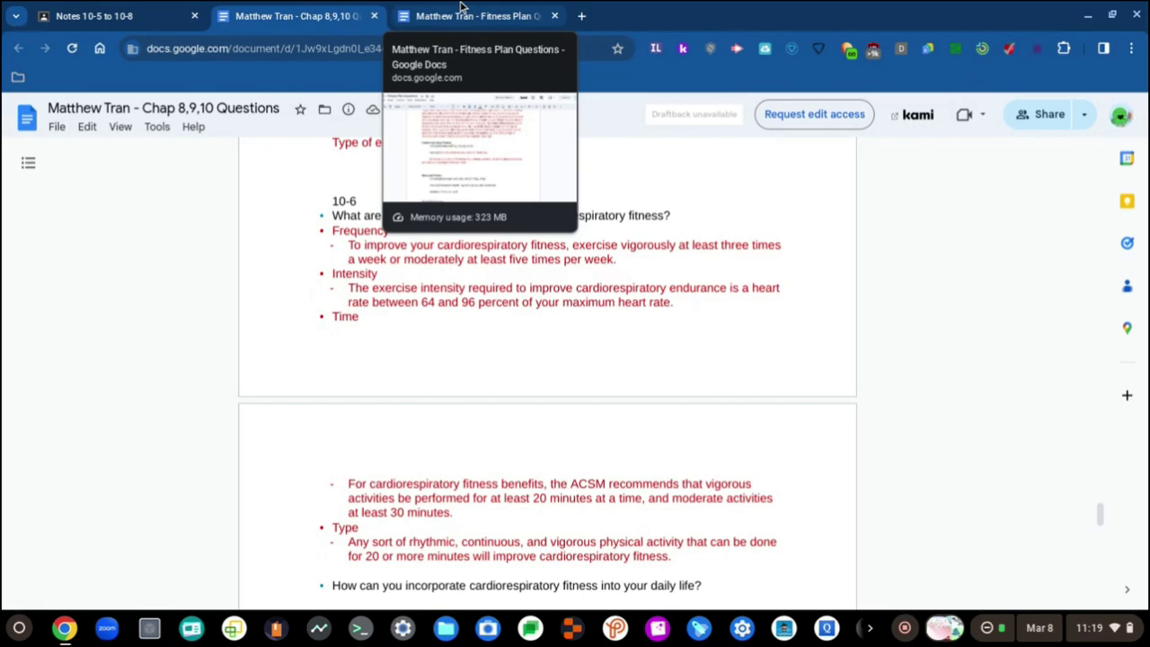
mouse_move(548, 490)
left_mouse_down()
mouse_move(404, 497)
mouse_move(499, 498)
mouse_move(516, 511)
mouse_move(531, 498)
left_mouse_up()
key("ctrl+c")
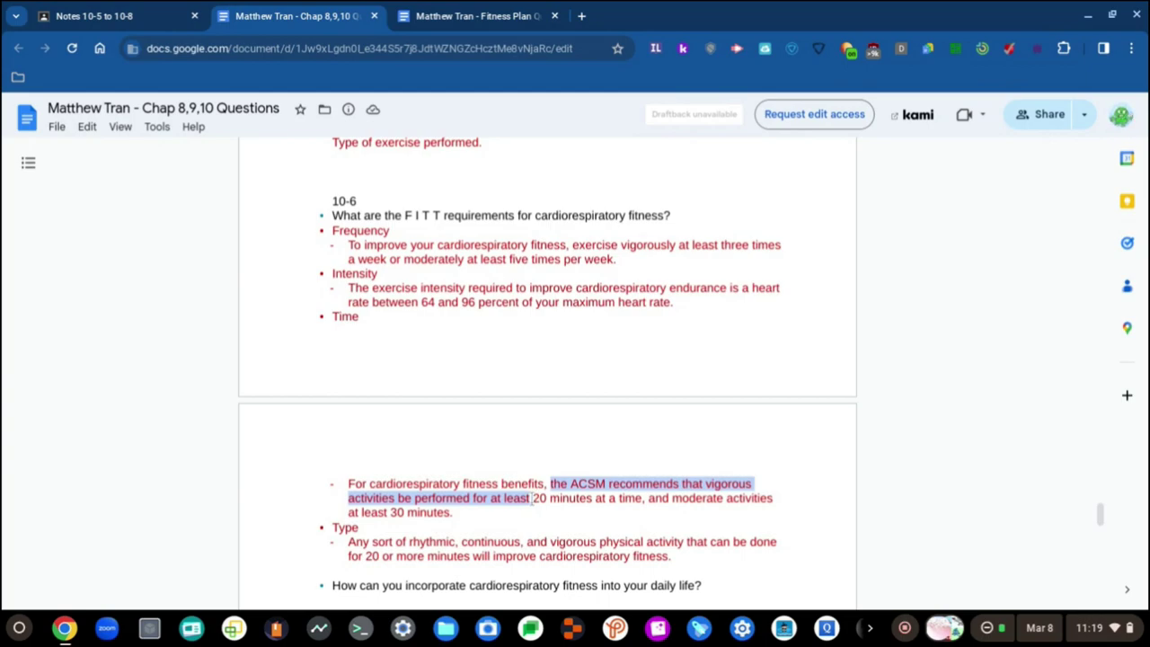
left_click(531, 7)
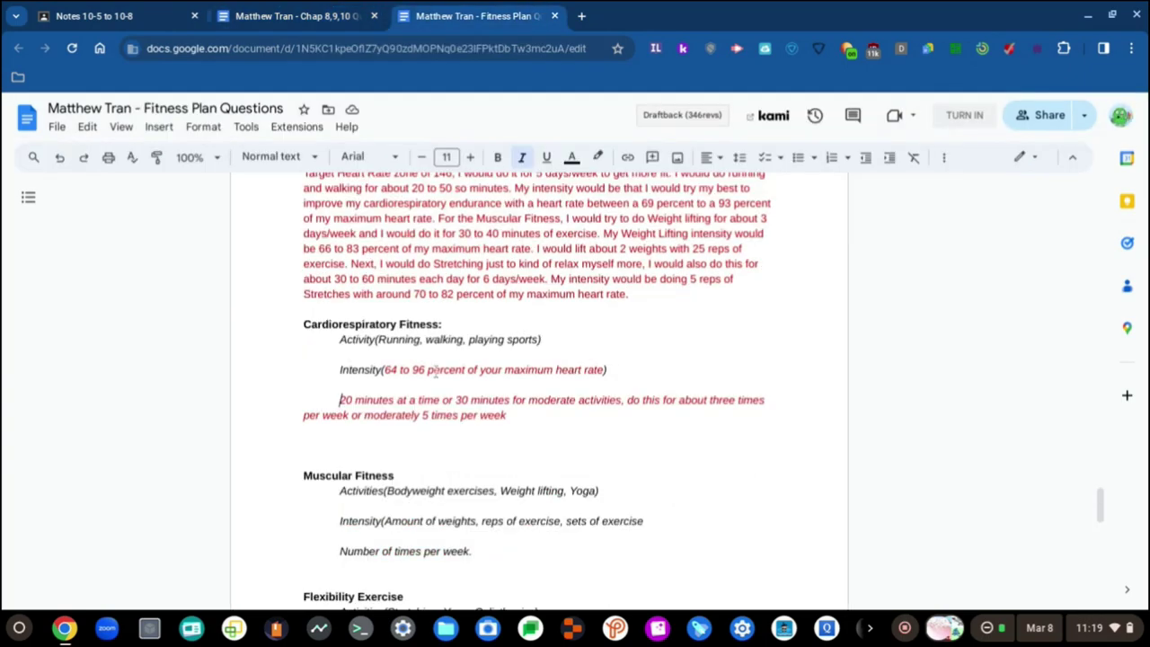
key("ctrl+v")
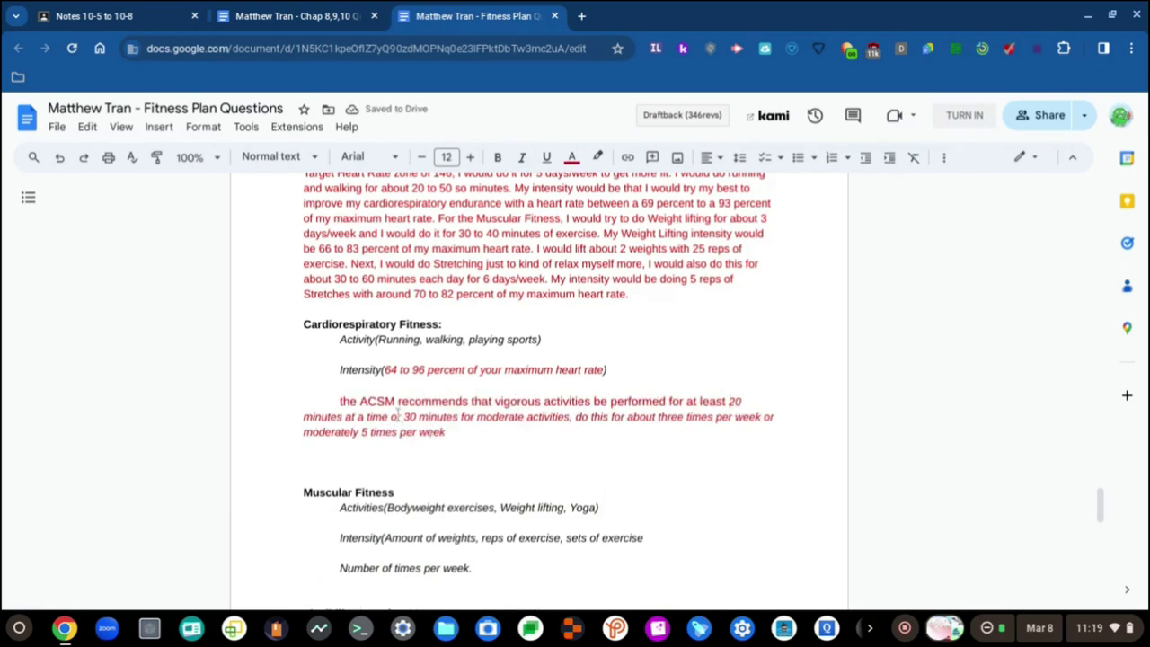
- Format the pasted ACSM phrase in italics at font size 11 to match the rest of the answer
left_click(744, 401)
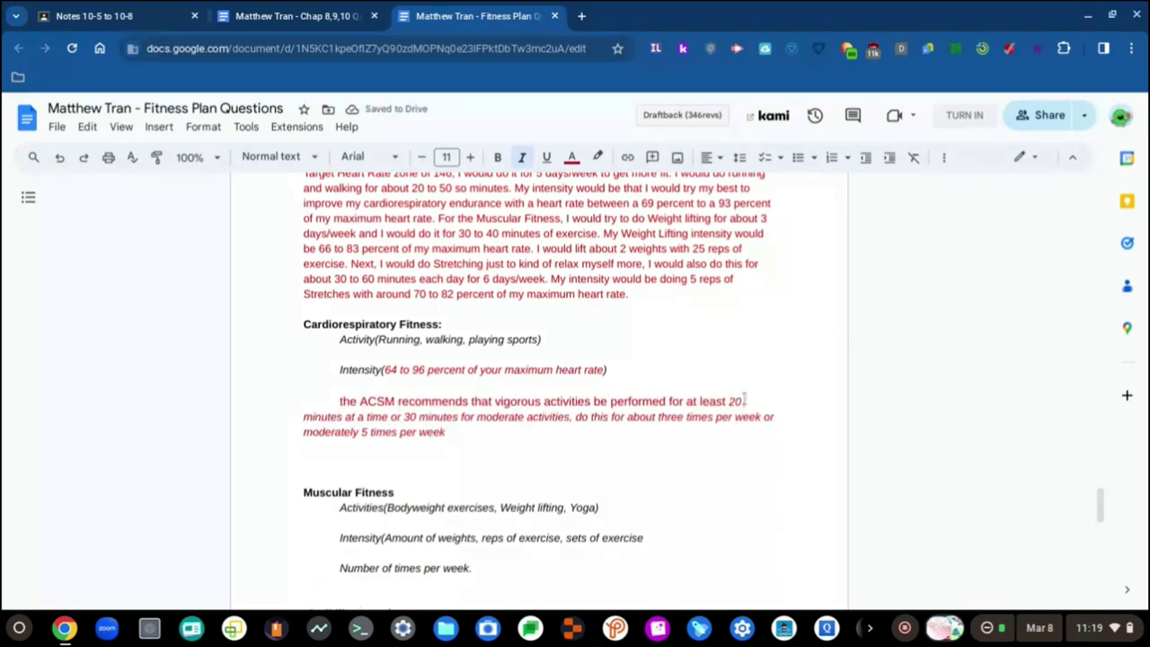
left_click_drag(730, 401, 332, 400)
left_click(419, 157)
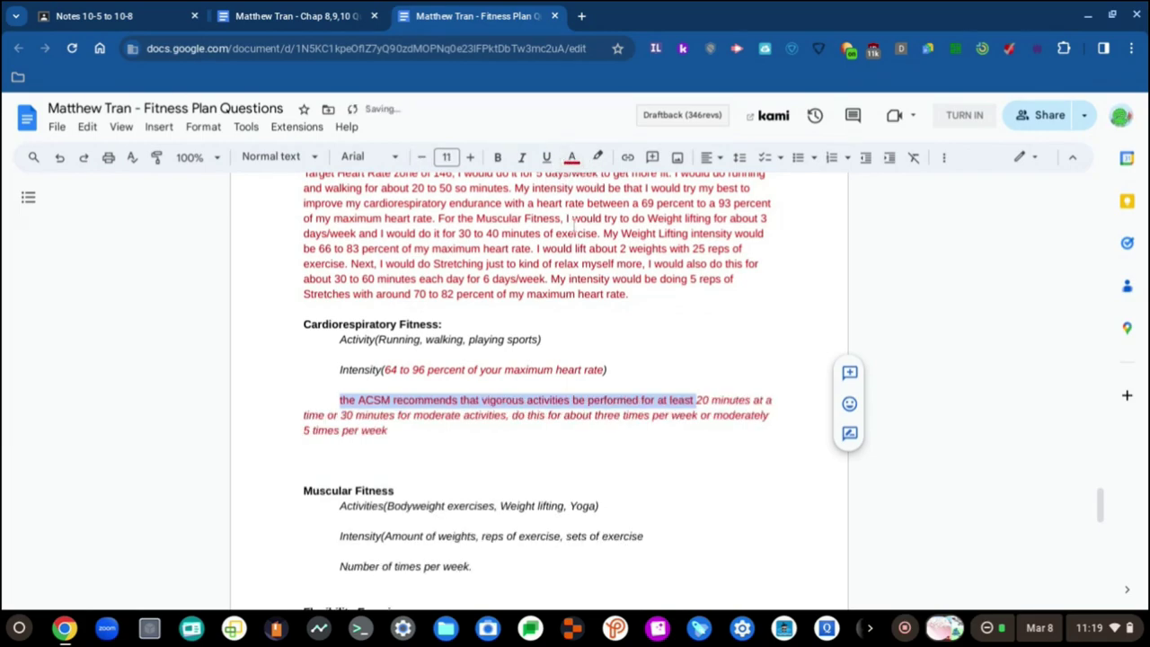
key("ctrl+i")
left_click(719, 426)
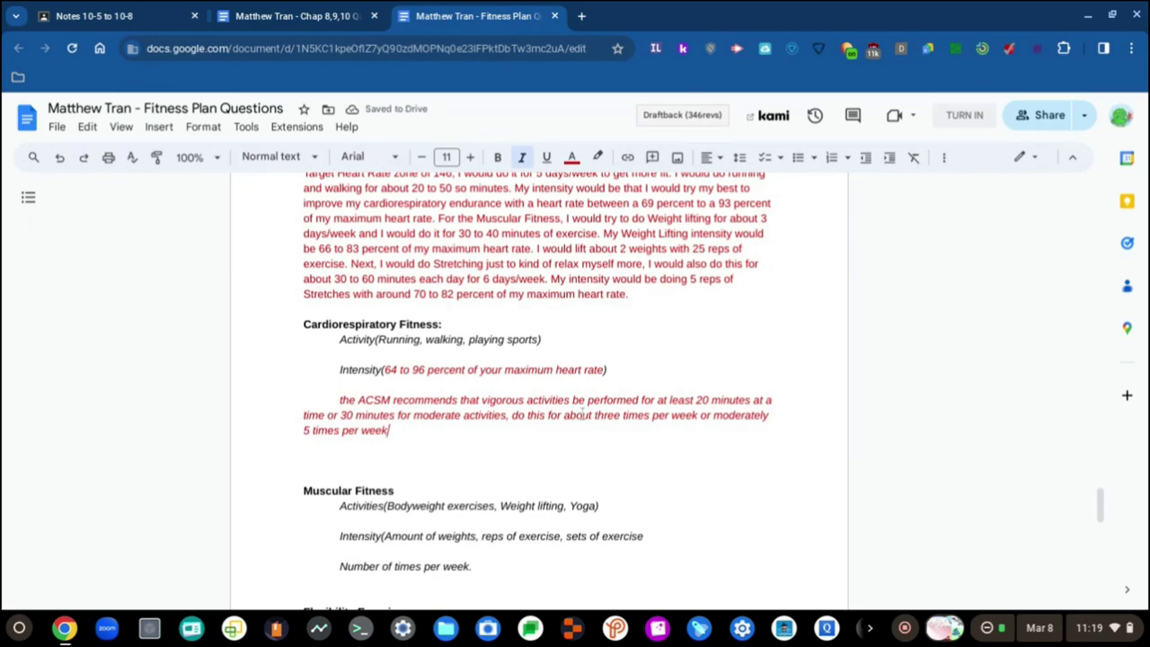
- Capitalize the first word of the cardiorespiratory time answer so it begins with "The ACSM"
left_click(279, 403)
type("T")
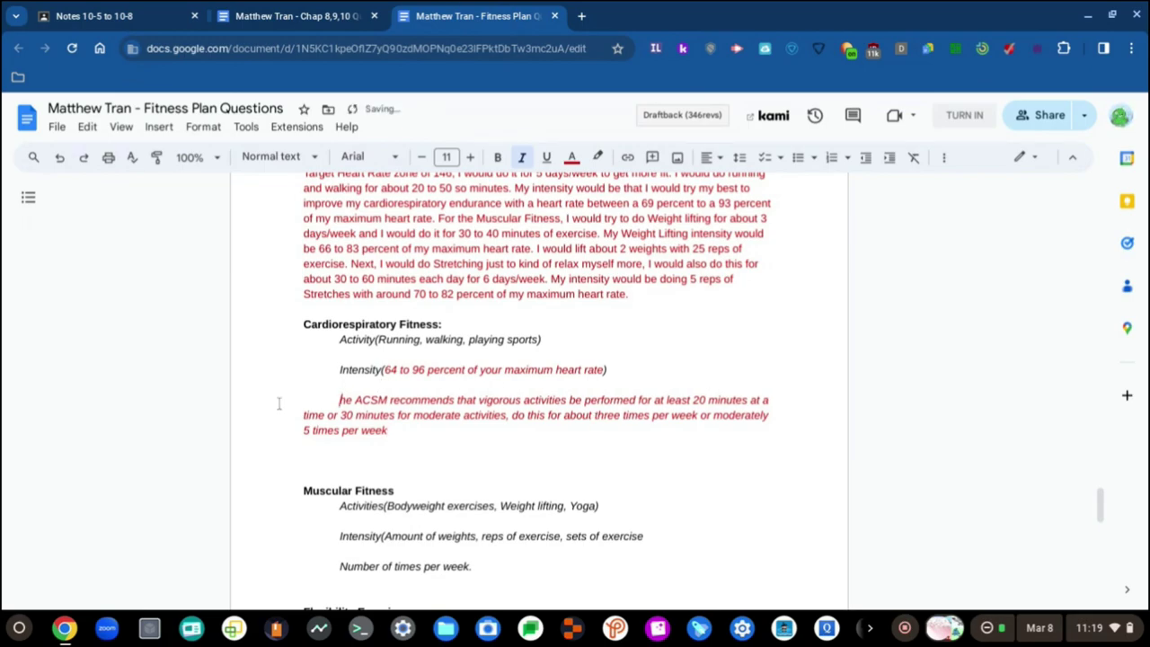
key("Delete")
left_click(537, 429)
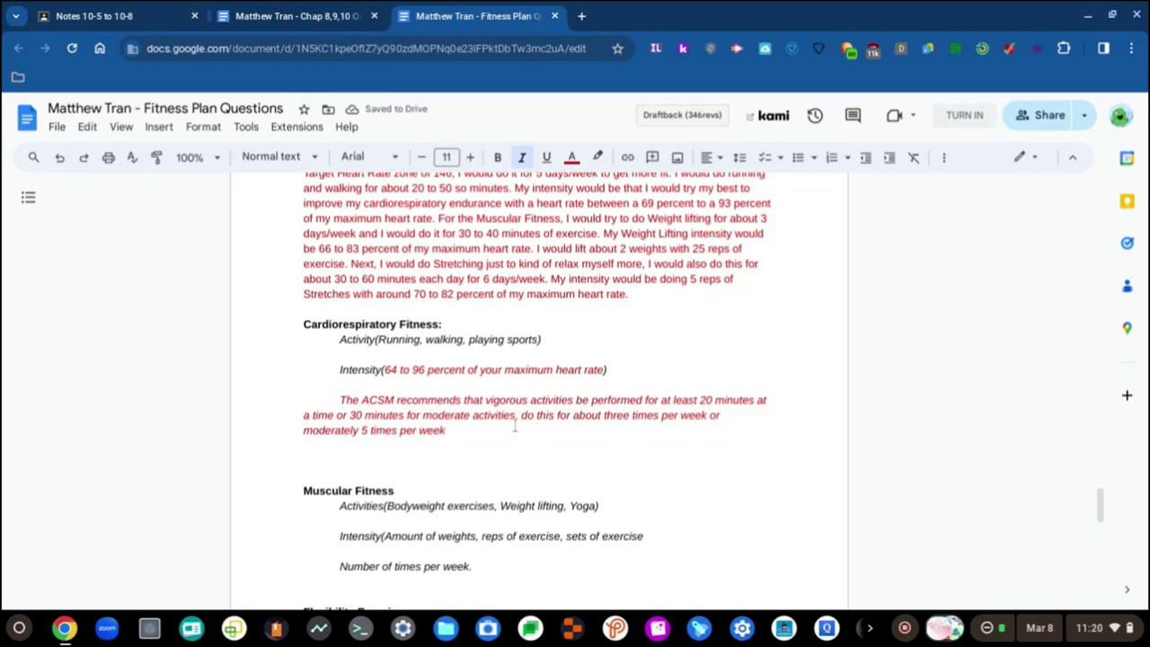
- Review the Fitness Plan Questions document from its opening answers through the Muscular Fitness and Flexibility Exercise prompts
scroll(508, 404, "down", 1)
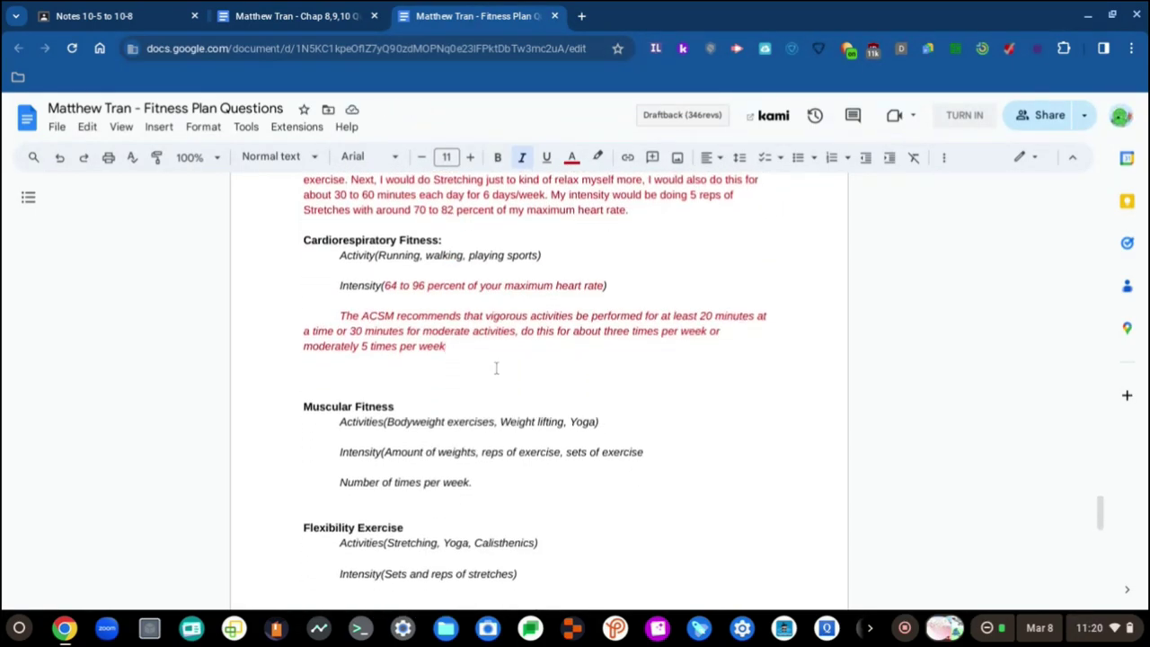
scroll(491, 358, "down", 1)
scroll(490, 356, "up", 15)
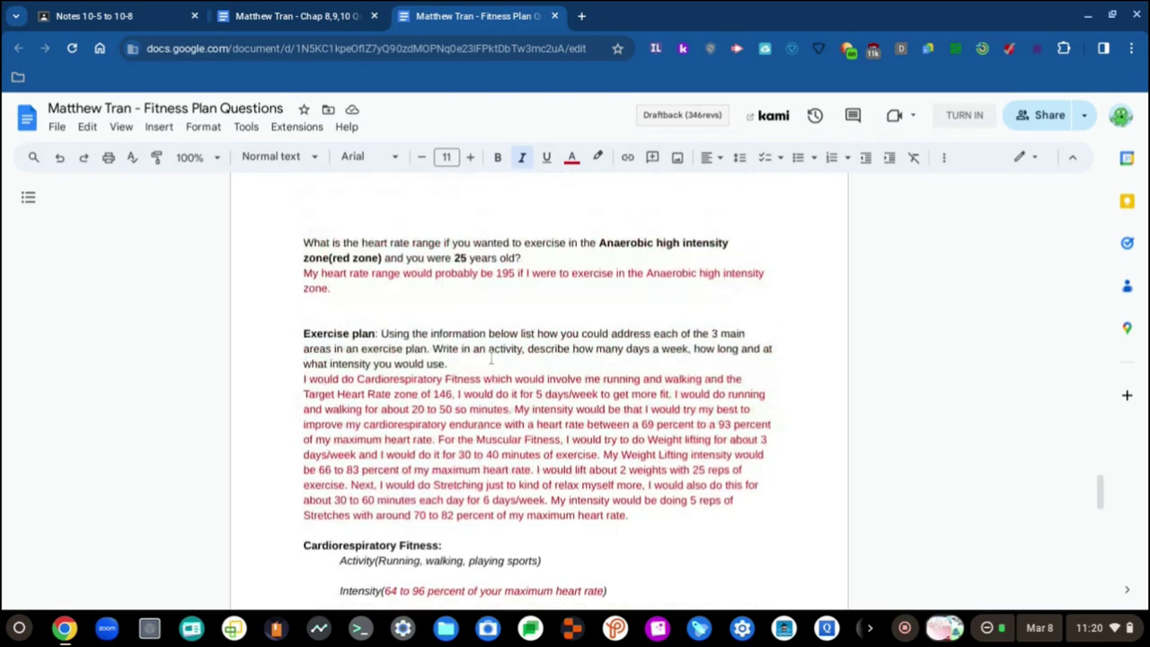
scroll(491, 357, "down", 2)
scroll(491, 357, "up", 2)
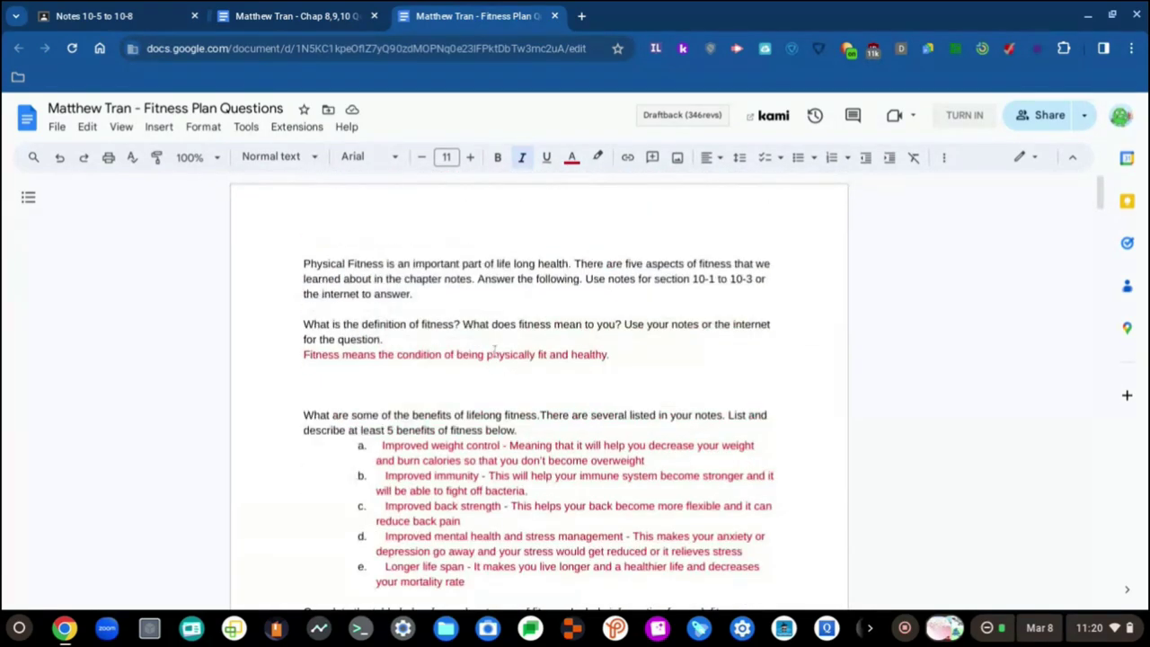
scroll(496, 351, "down", 9)
scroll(502, 338, "down", 5)
scroll(513, 306, "up", 2)
scroll(519, 285, "down", 5)
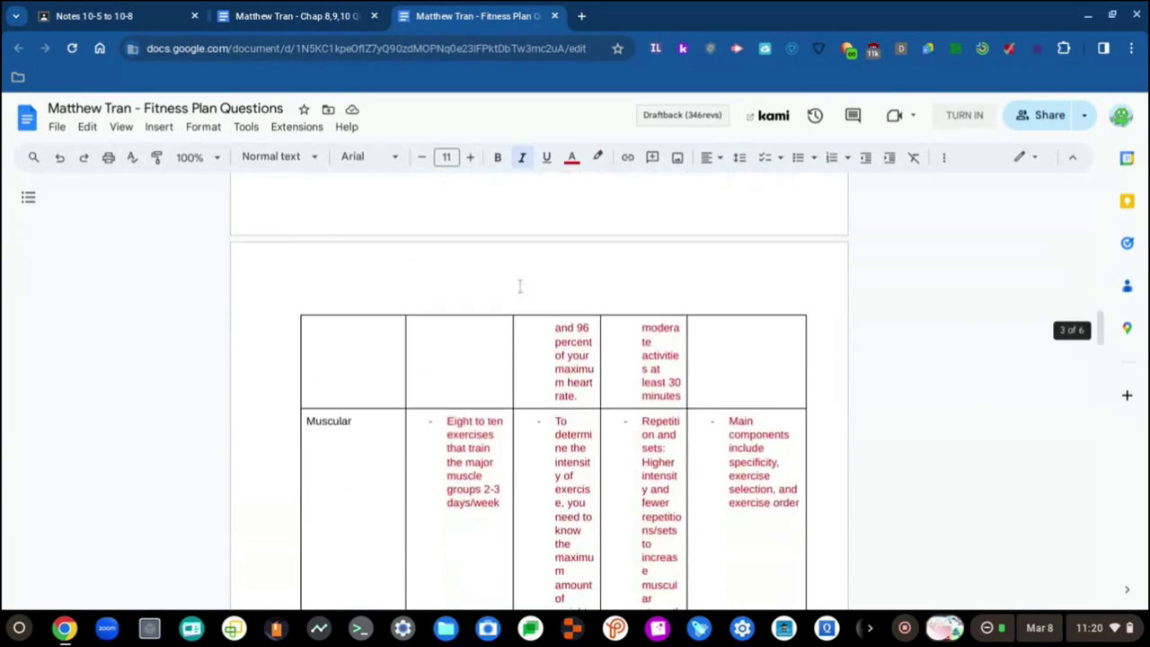
scroll(518, 285, "down", 15)
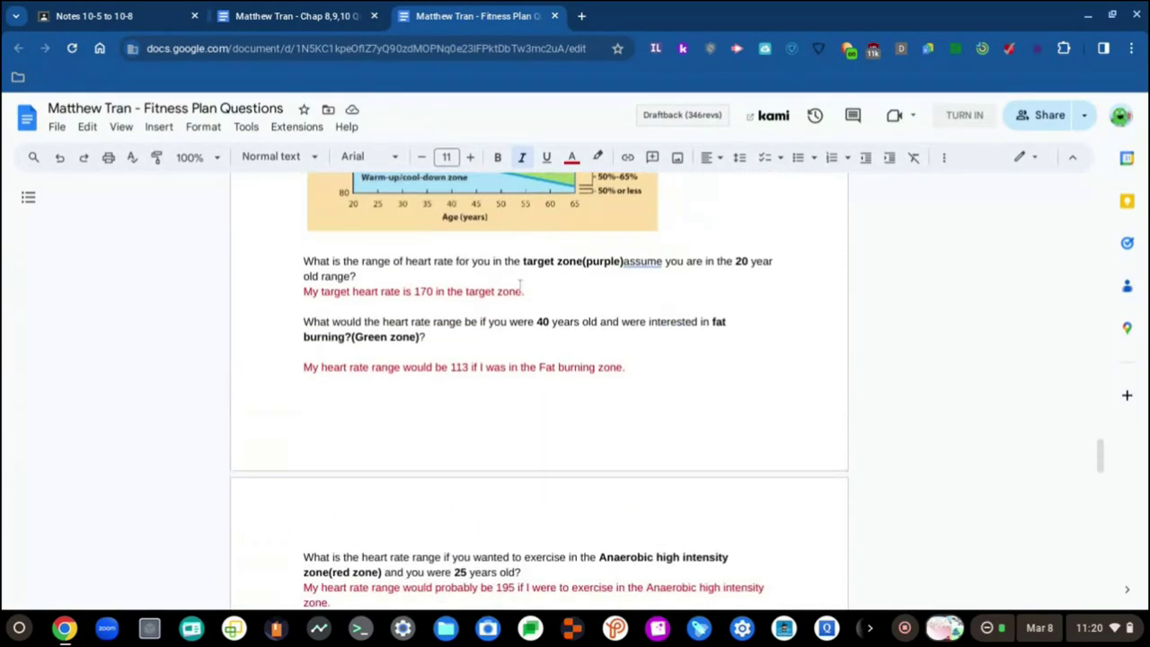
scroll(519, 284, "down", 5)
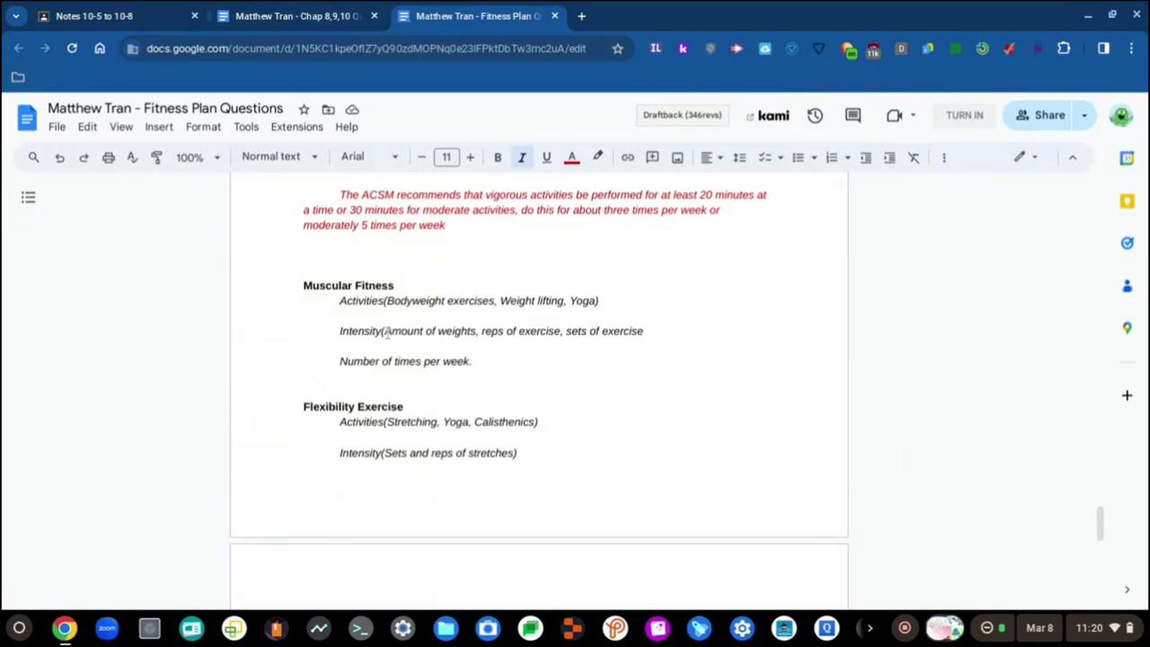
- Look through the 10-6 and 10-7 FITT sections of the Chap 8,9,10 Questions notes for information matching the Muscular Fitness prompts
key("ctrl+shift+Tab")
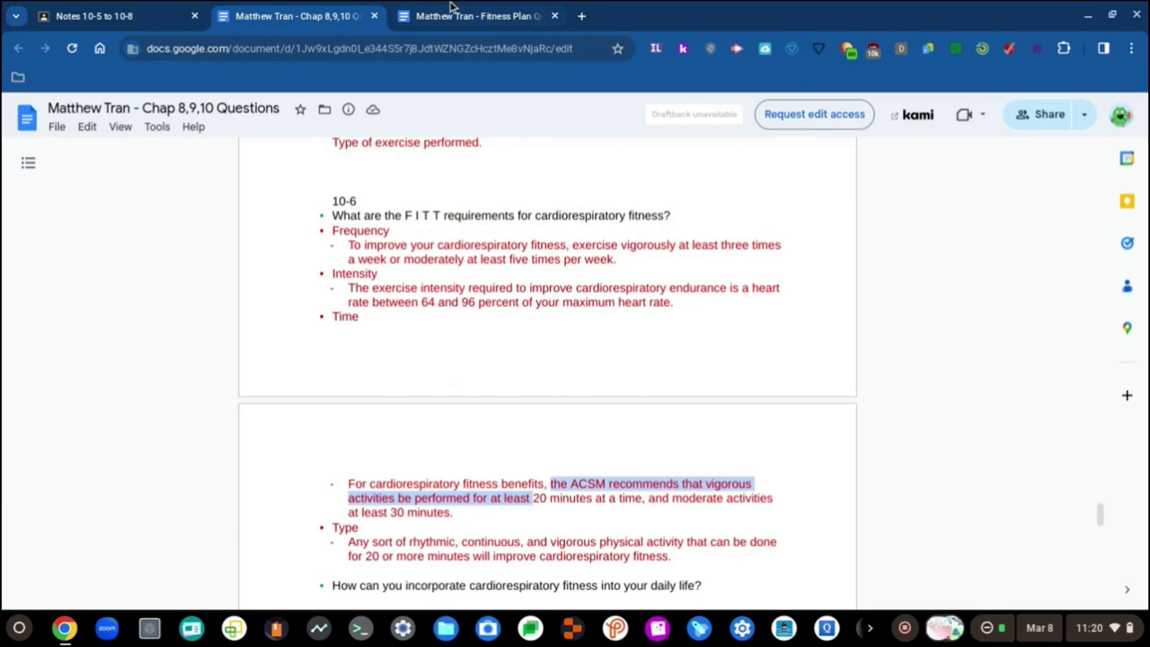
left_click(452, 10)
scroll(385, 208, "down", 2)
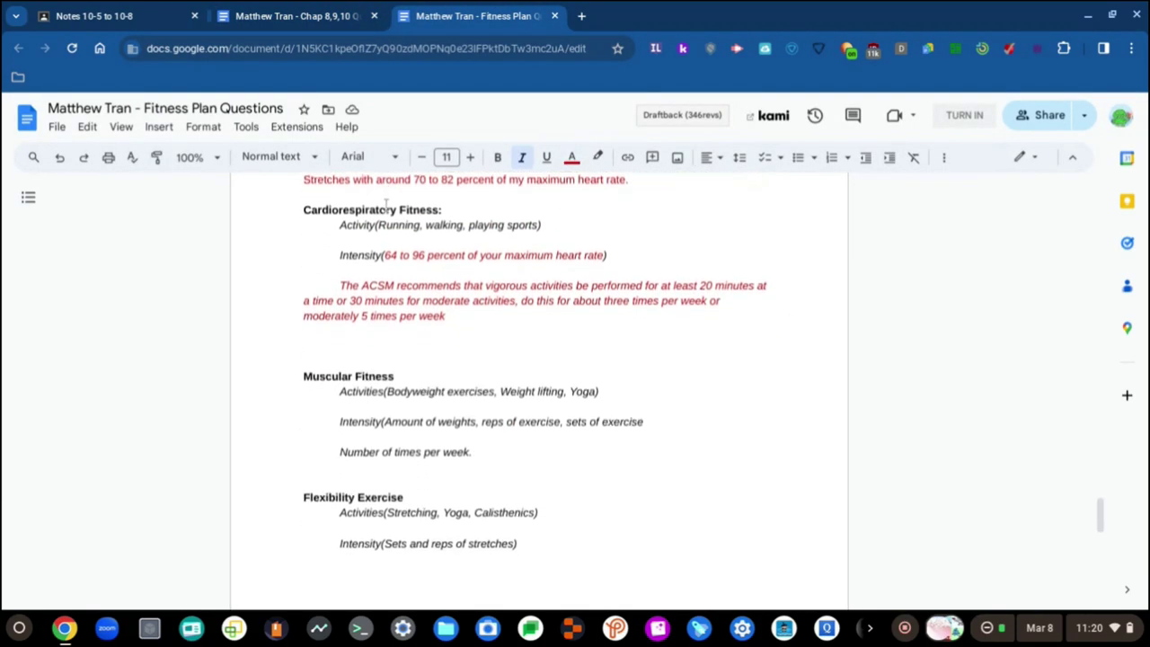
left_click(305, 11)
scroll(401, 524, "down", 3)
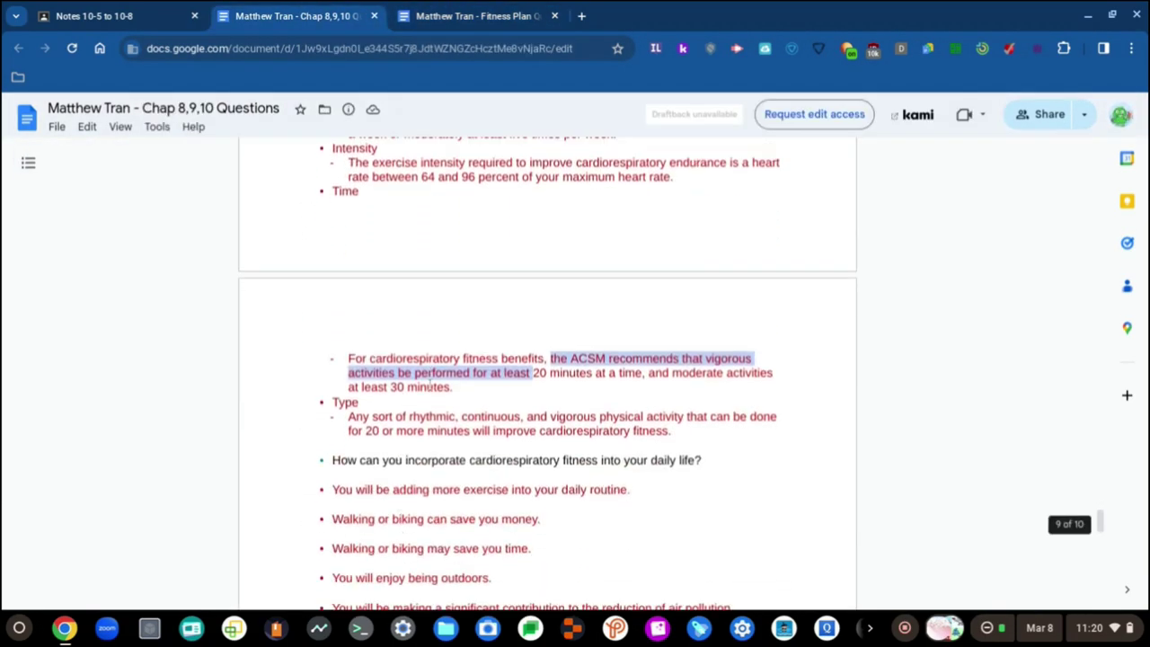
scroll(393, 350, "down", 3)
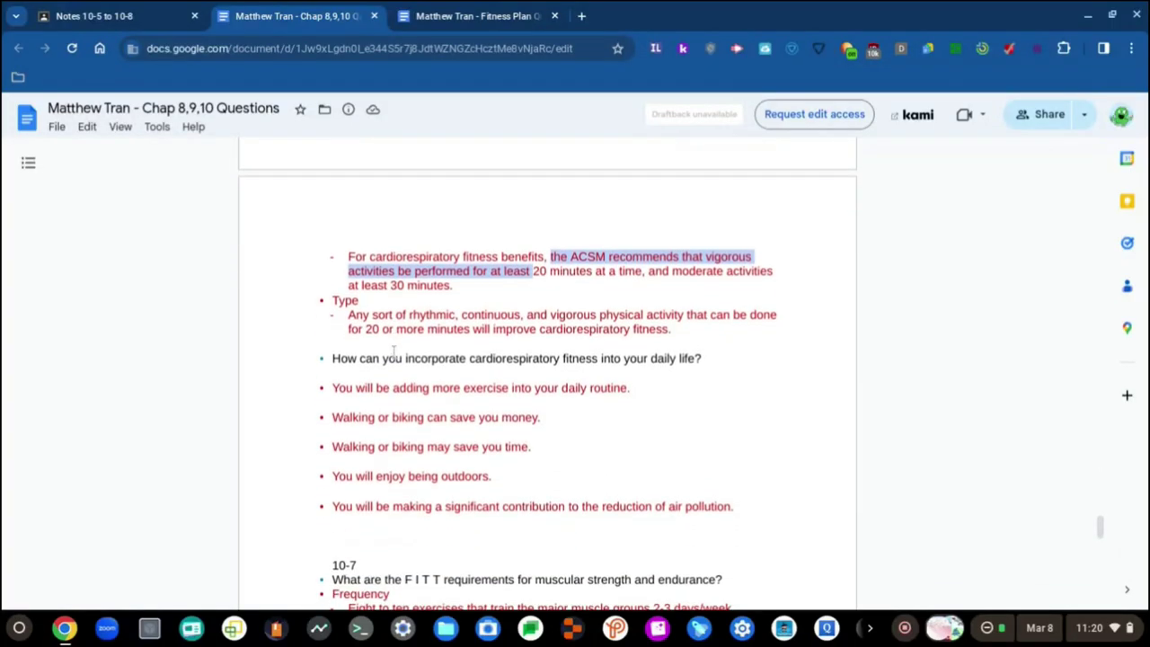
scroll(366, 316, "down", 1)
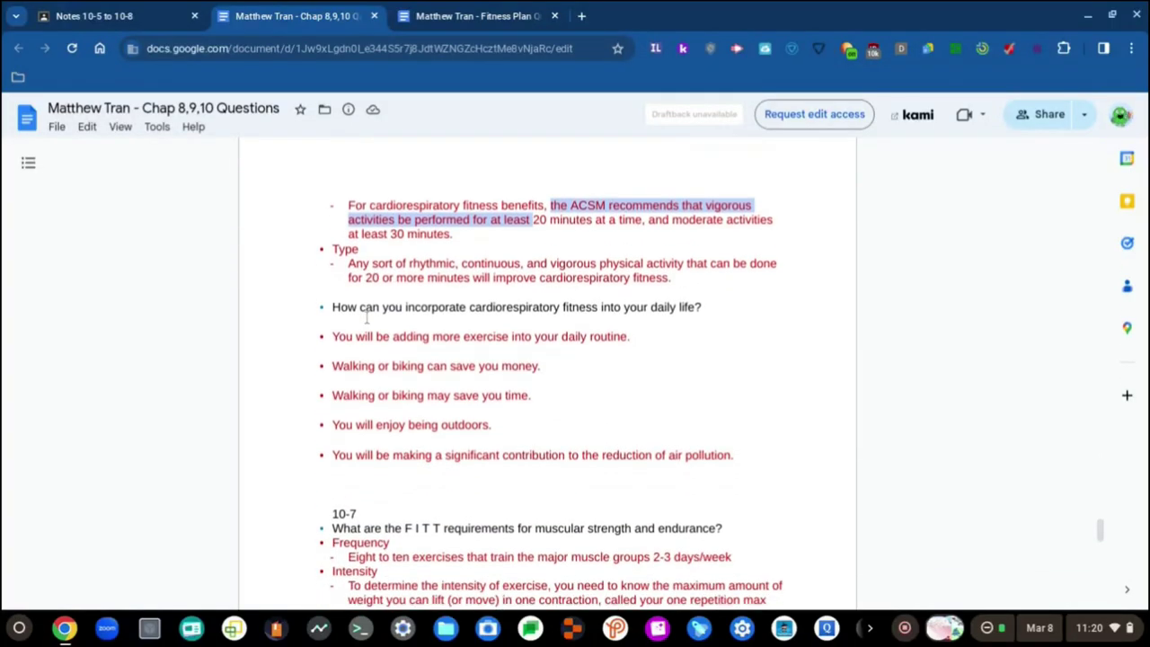
scroll(366, 316, "up", 6)
scroll(366, 316, "down", 5)
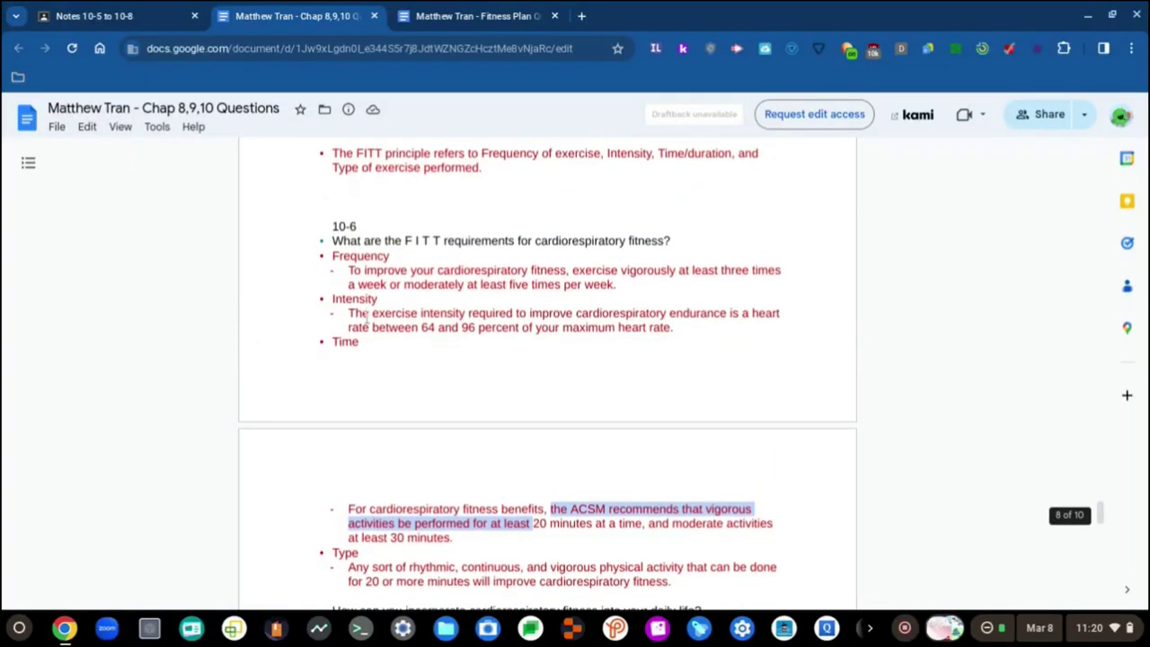
scroll(367, 317, "down", 6)
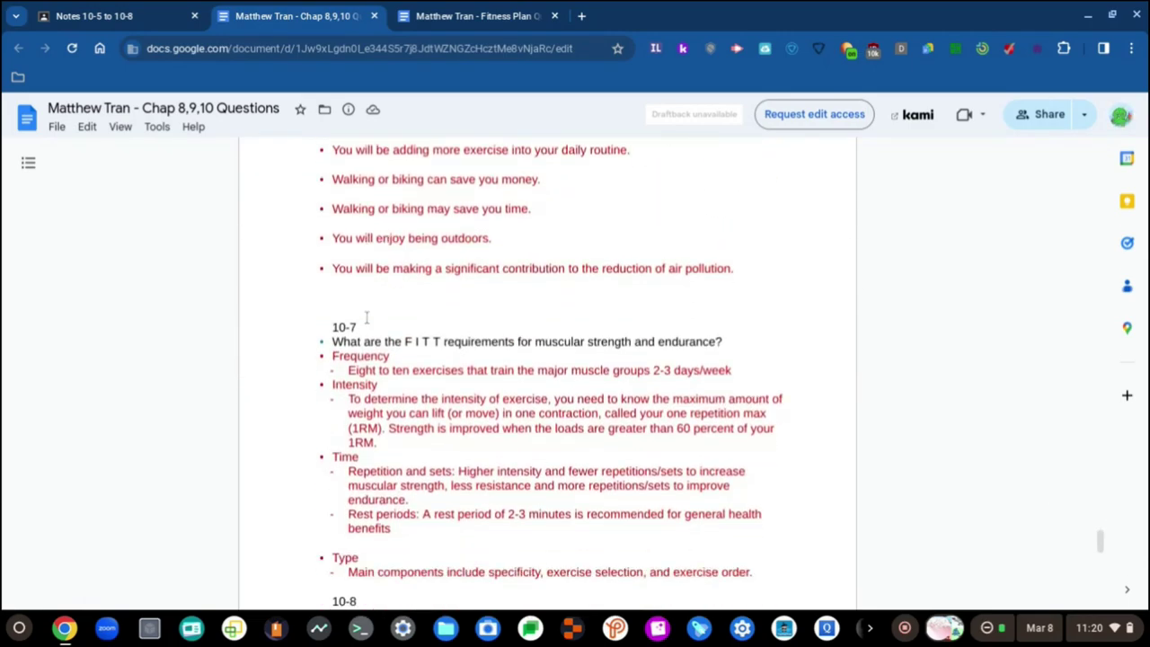
left_click(413, 9)
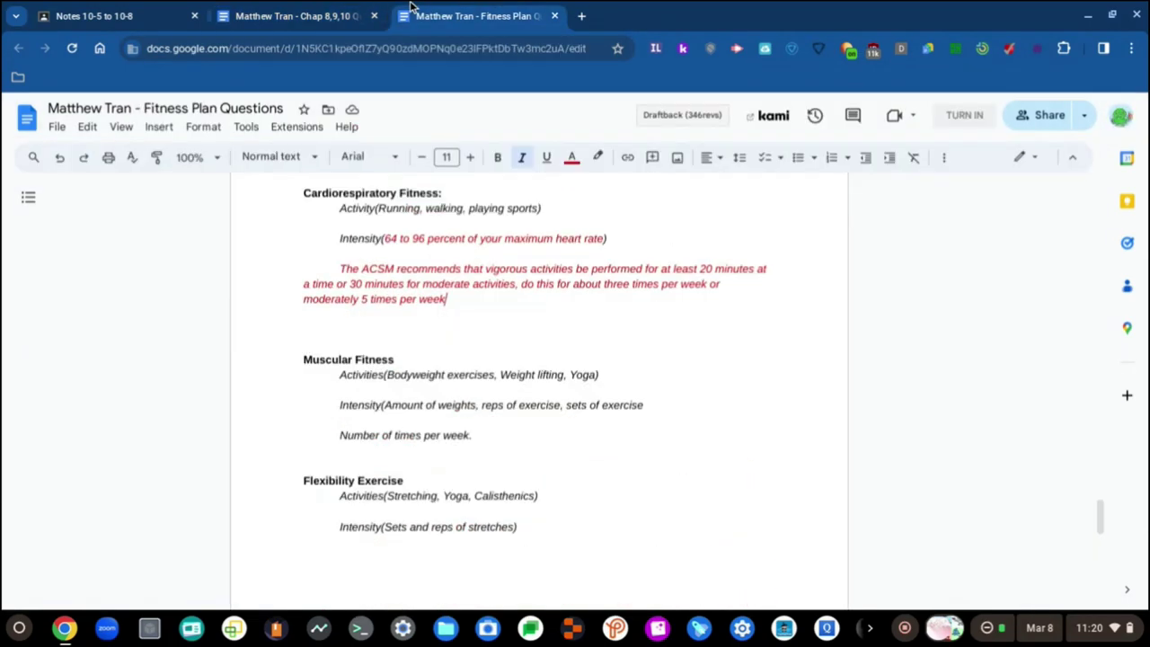
left_click(355, 11)
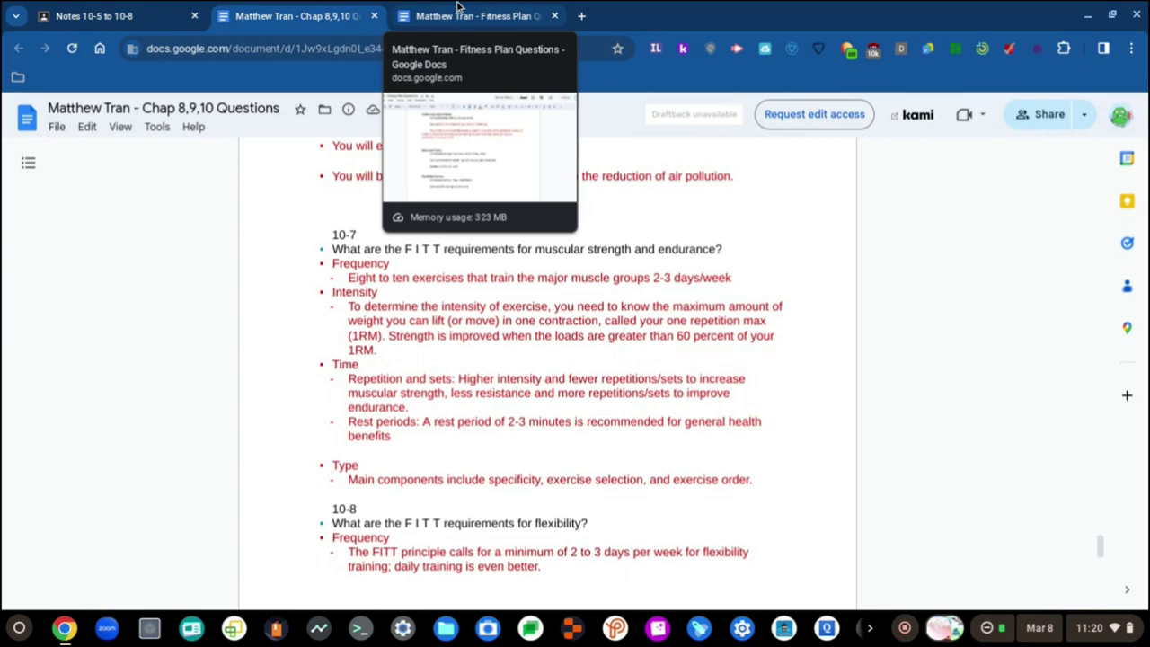
left_click(457, 8)
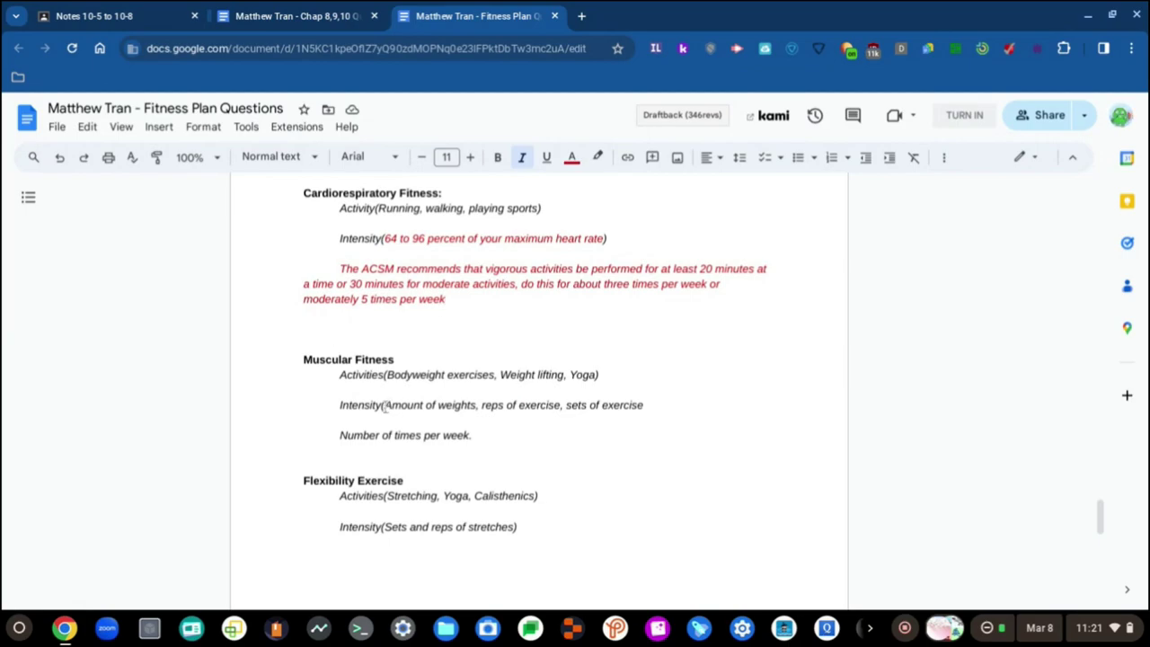
- Compare the "Amount of weights" part of the muscular intensity prompt with an enlarged view of the 10-7 muscular strength and endurance notes
left_click_drag(384, 406, 476, 406)
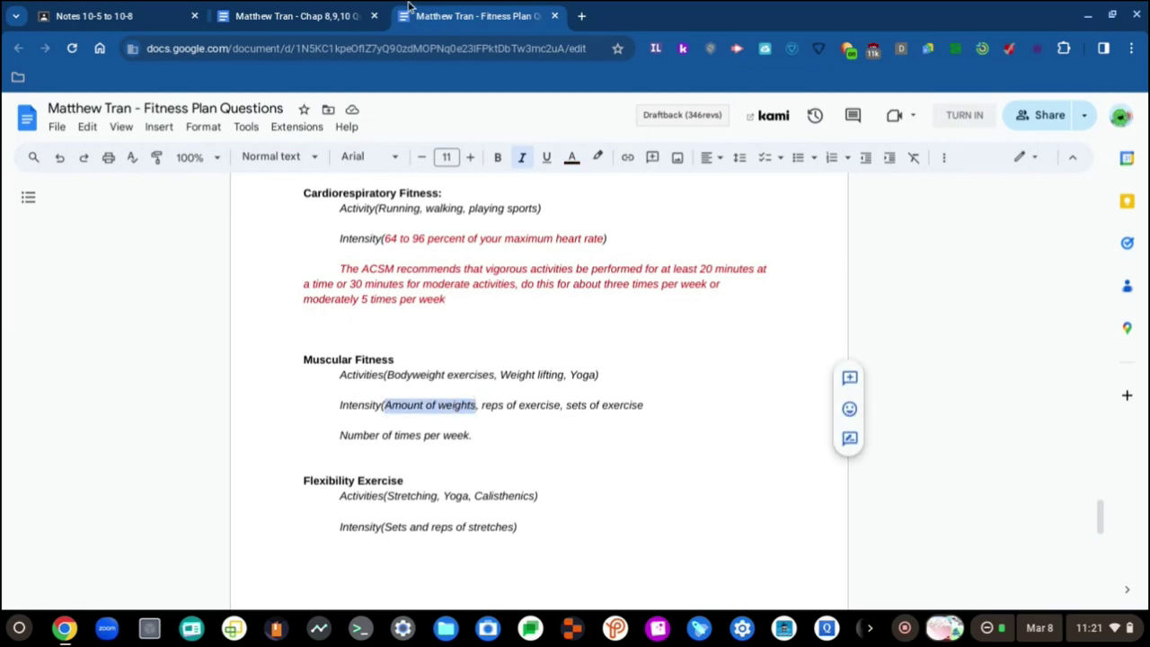
left_click(270, 11)
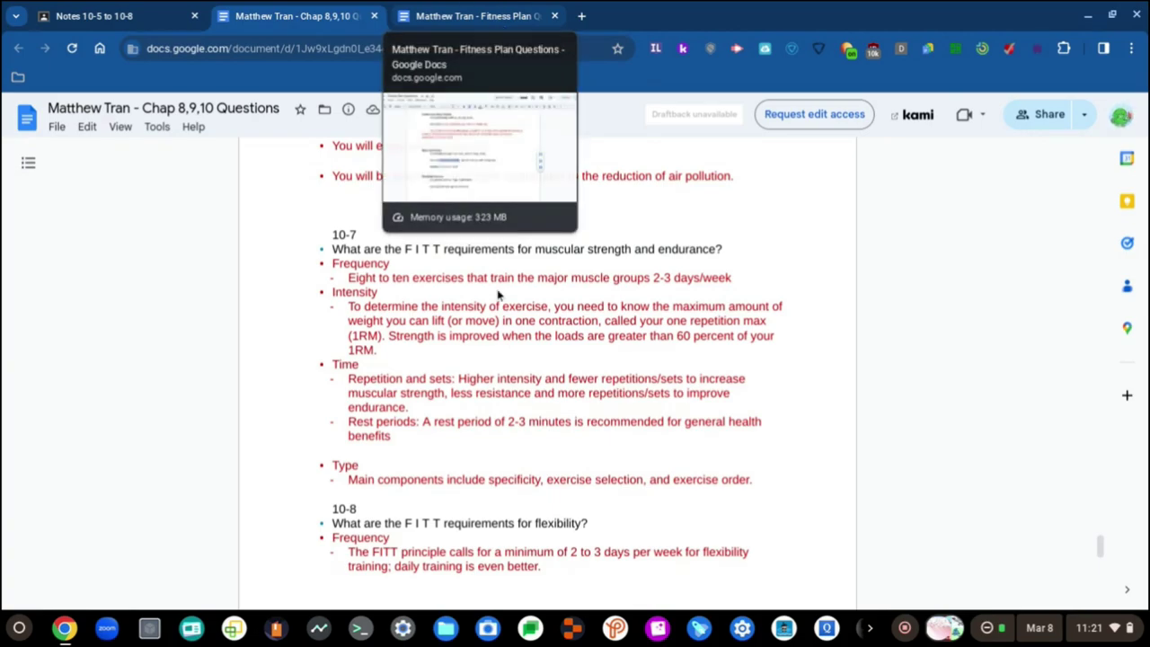
scroll(499, 295, "down", 1)
scroll(499, 295, "up", 1)
scroll(436, 413, "up", 2)
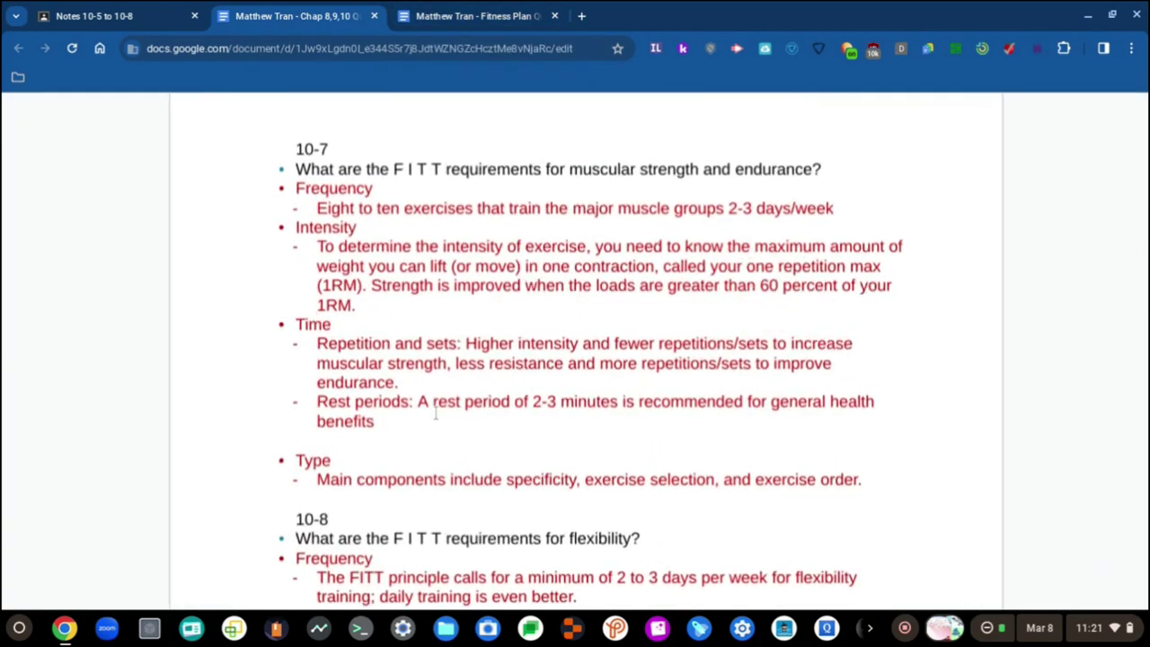
scroll(436, 413, "up", 1)
scroll(473, 325, "up", 2)
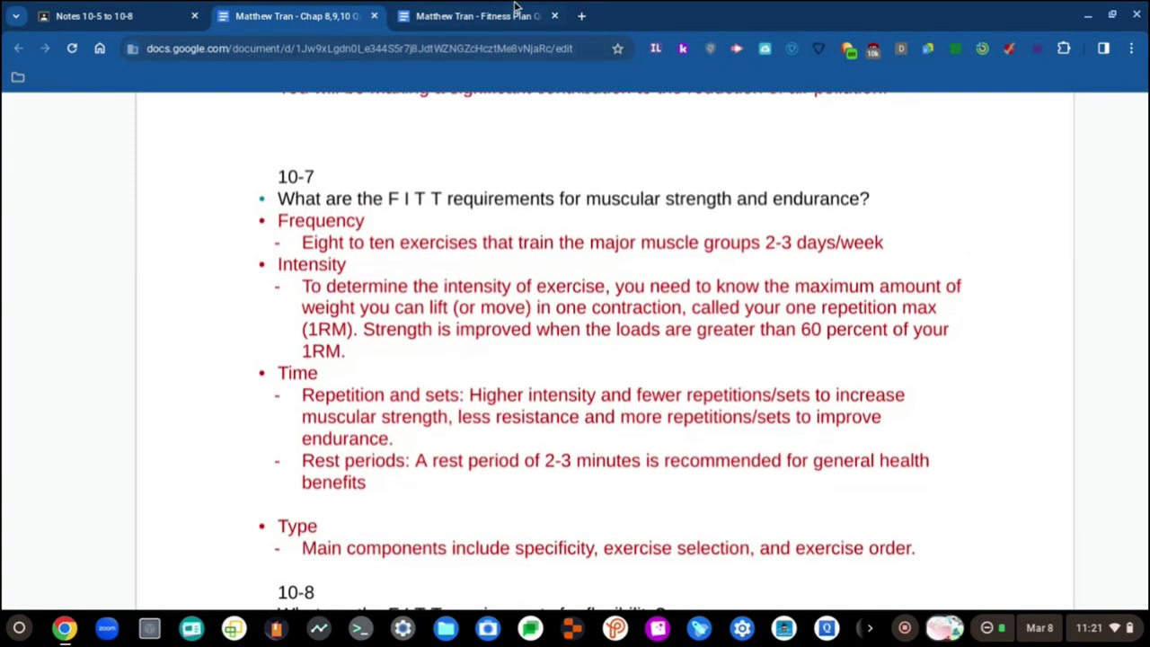
mouse_move(508, 7)
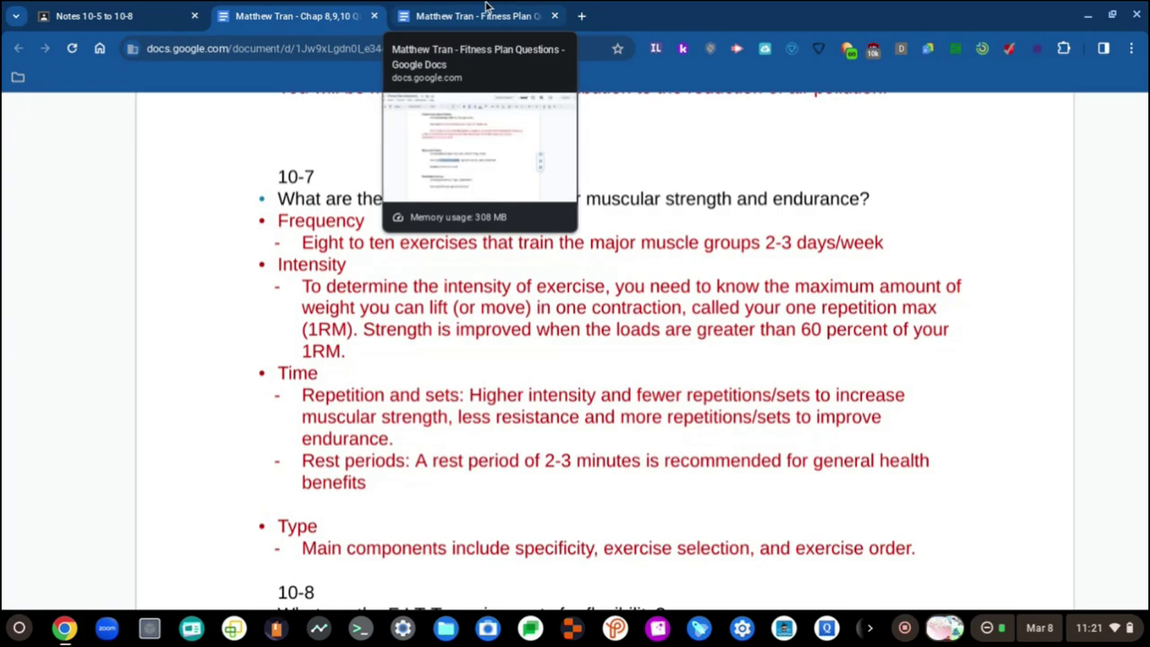
left_click(492, 7)
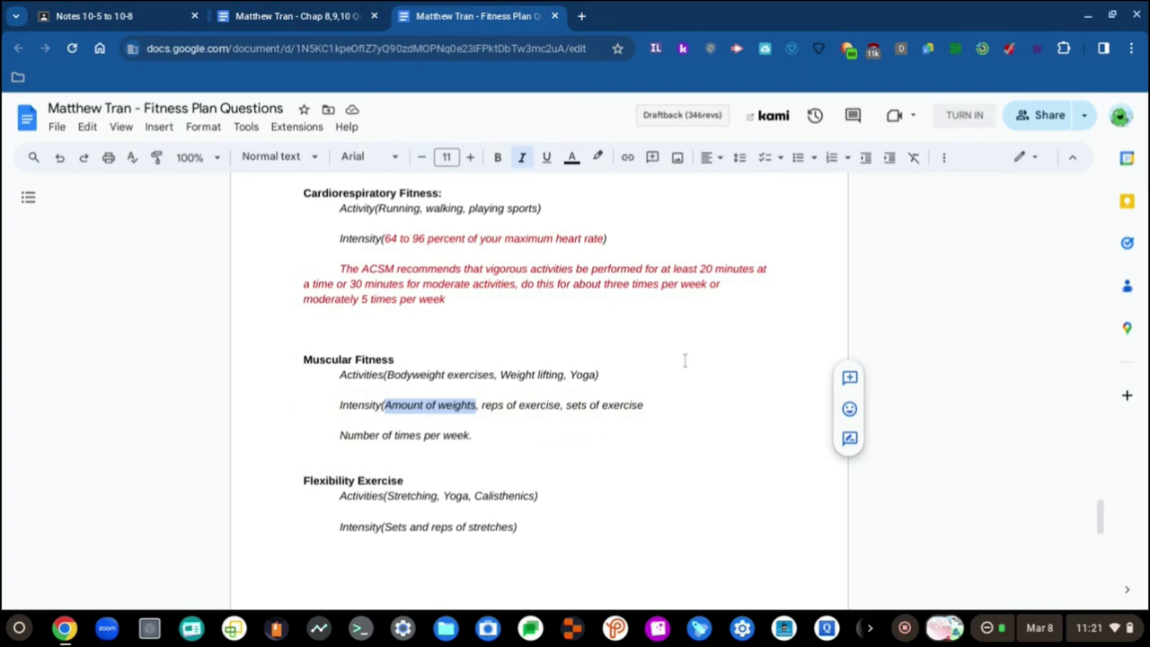
- Replace the bracketed text of the Muscular Fitness intensity prompt with "1 amount of weights" in red
left_click_drag(669, 404, 380, 405)
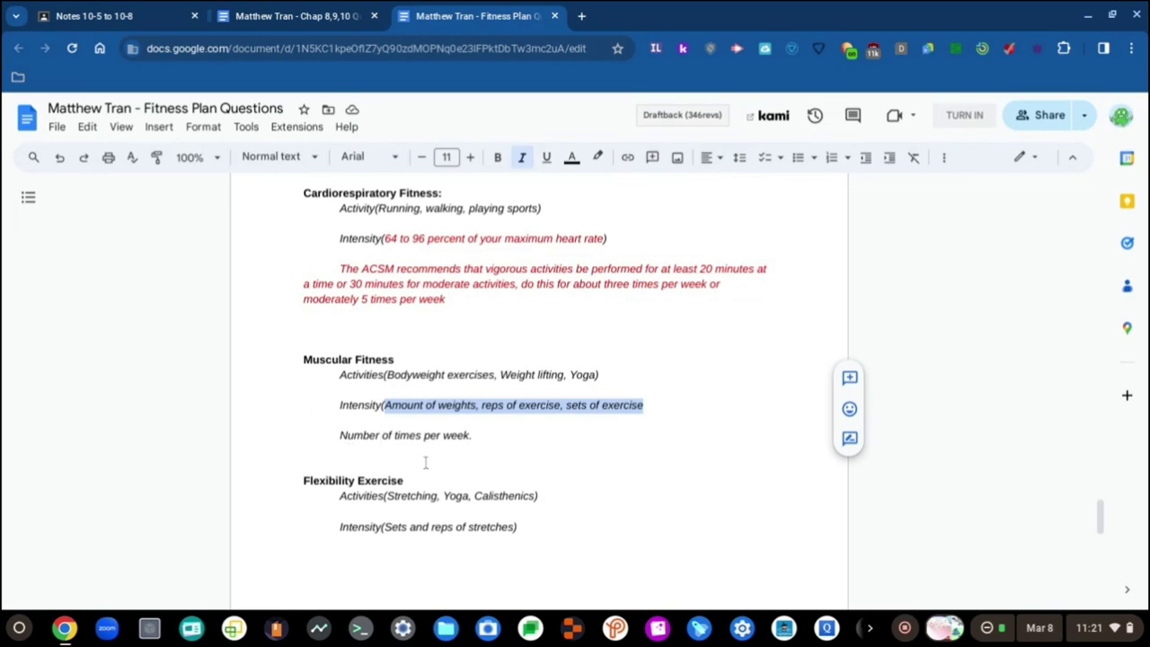
key("BackSpace")
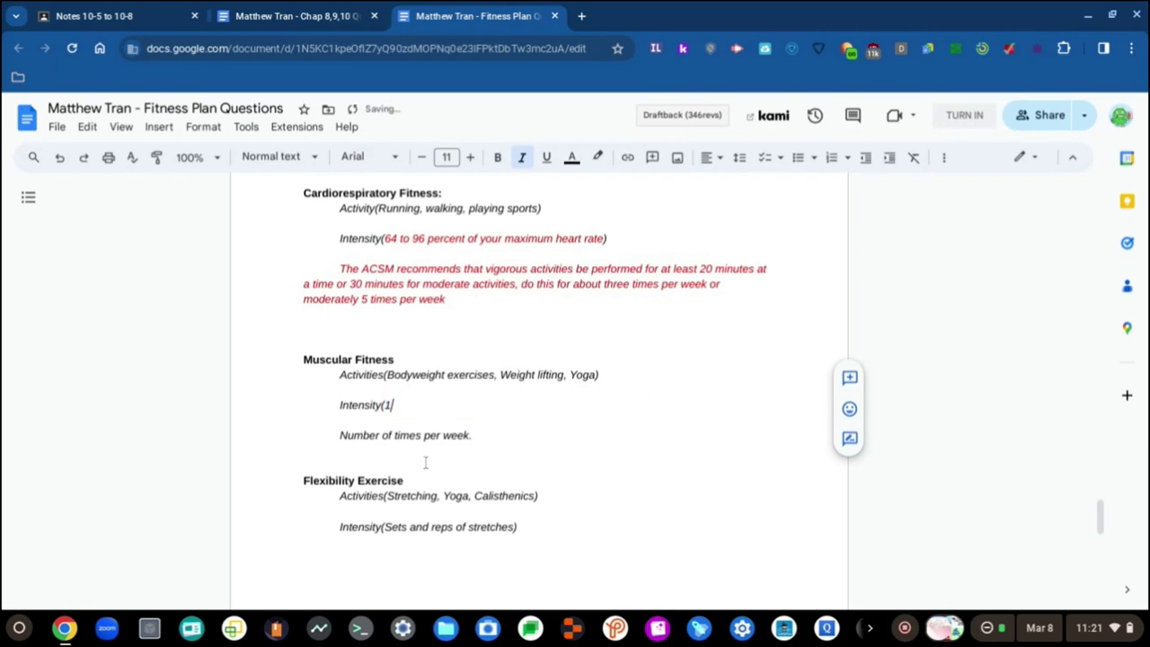
left_click(571, 157)
left_click(597, 272)
type("1 ")
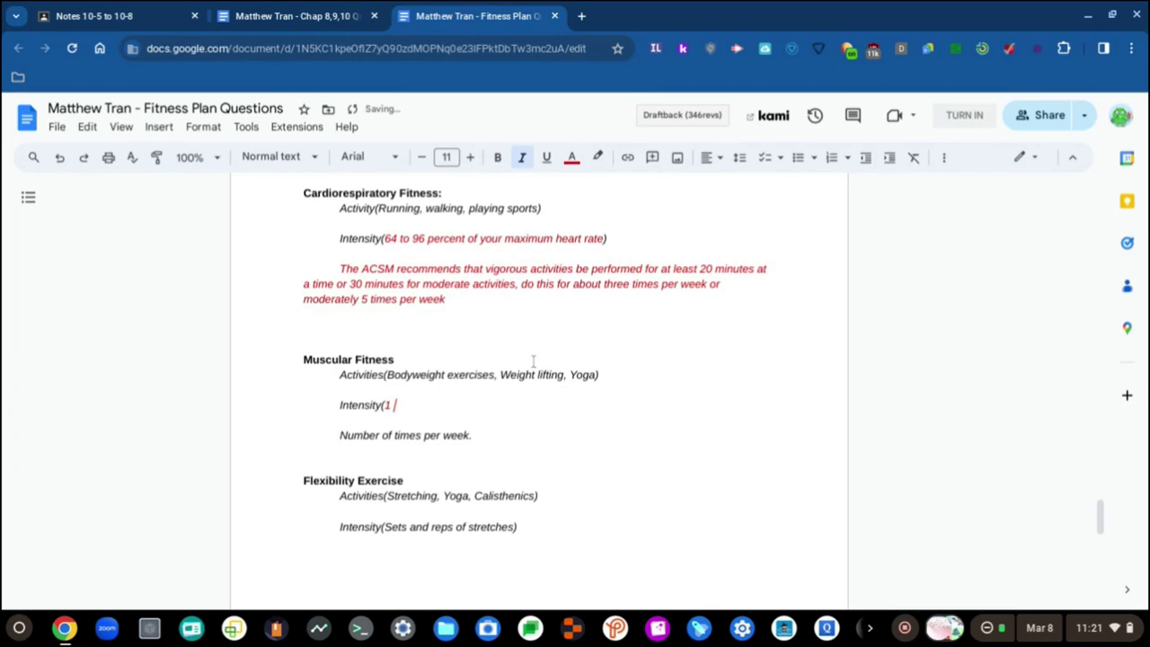
type("amount of weights")
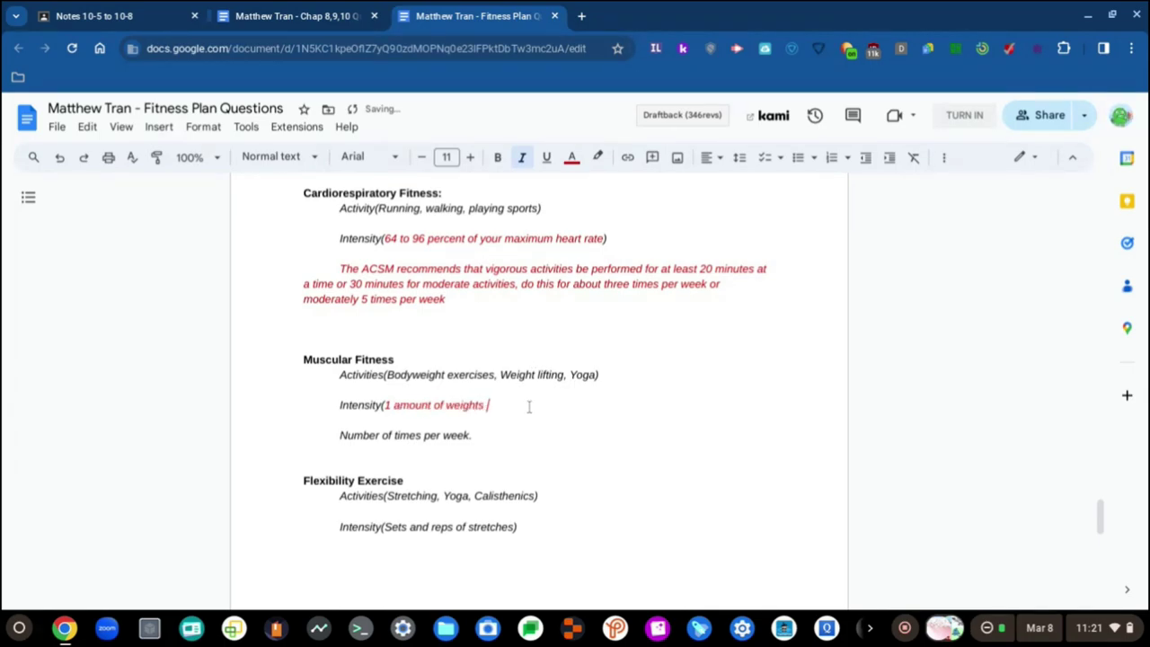
- Change the number before "amount of weights" in the muscular intensity answer to 2
left_click(392, 406)
key("BackSpace")
type("2")
key("BackSpace")
type("2")
key("BackSpace")
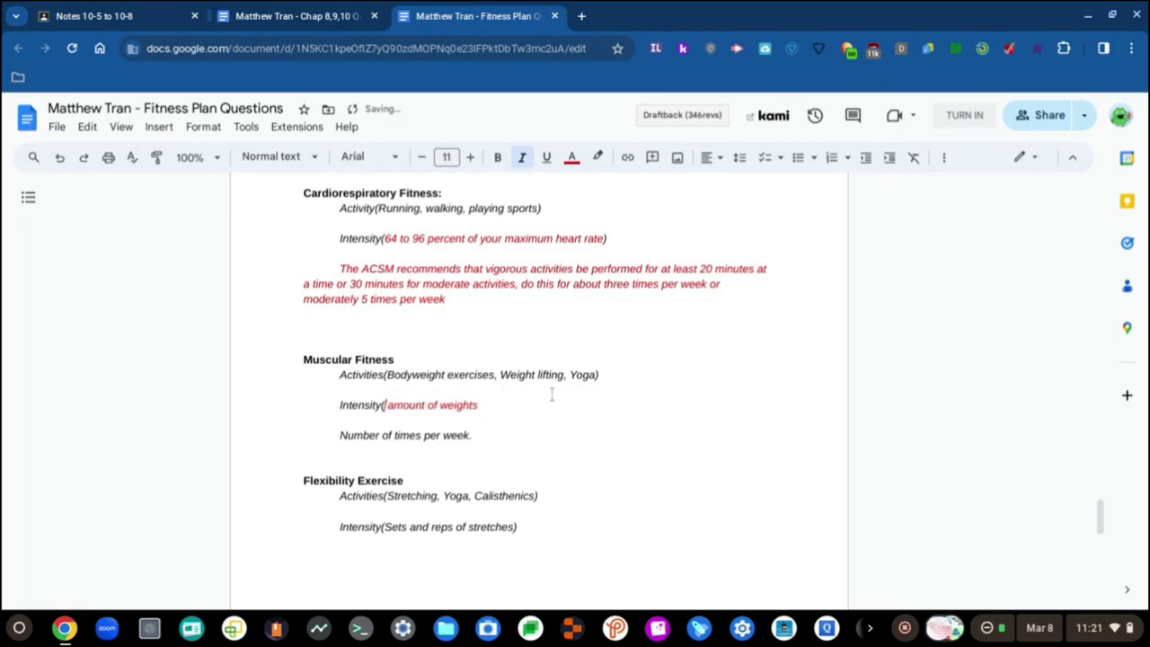
type("2")
left_click(509, 407)
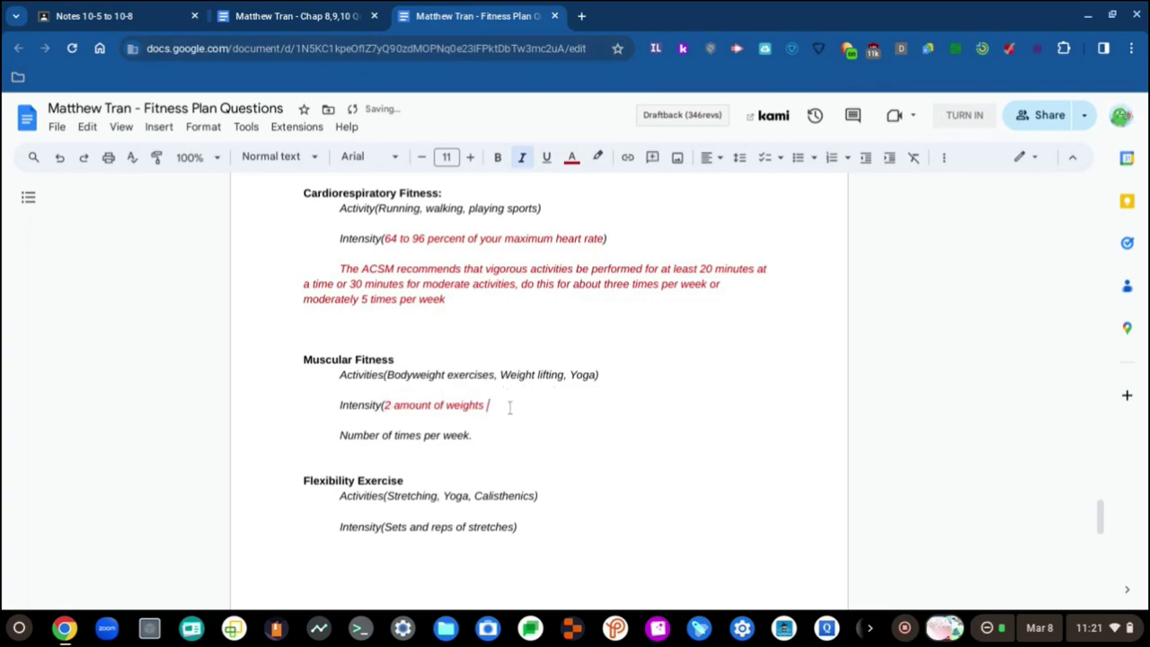
- Check the 10-7 notes on repetitions and sets against the muscular intensity answer
left_click(328, 11)
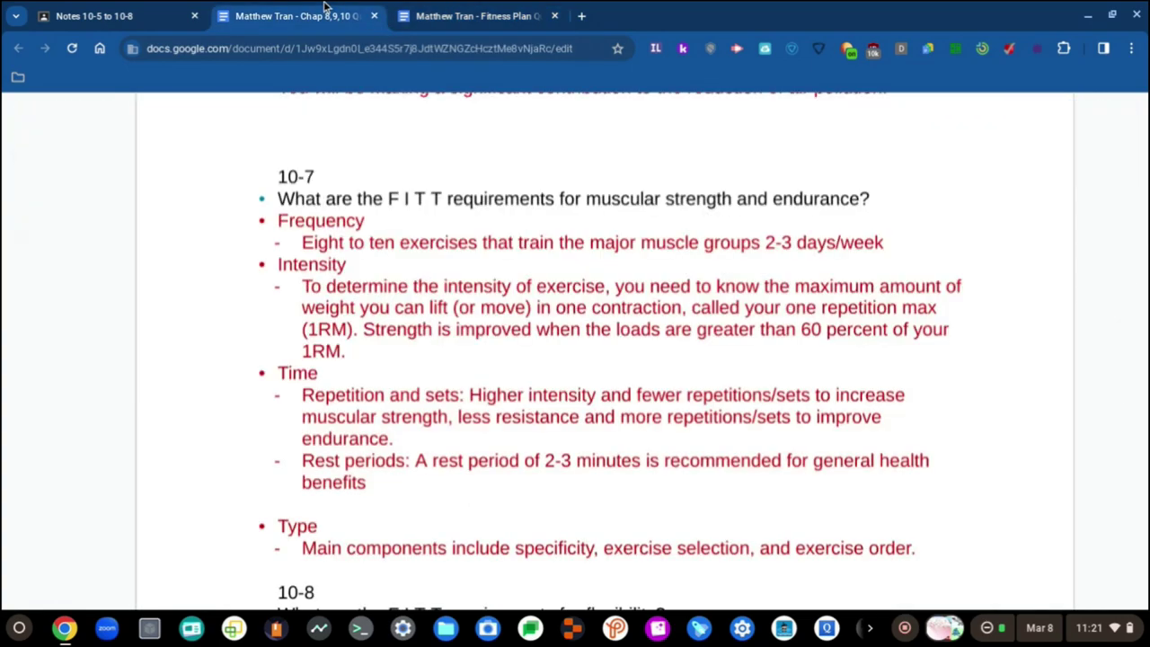
left_click(483, 9)
left_click(299, 12)
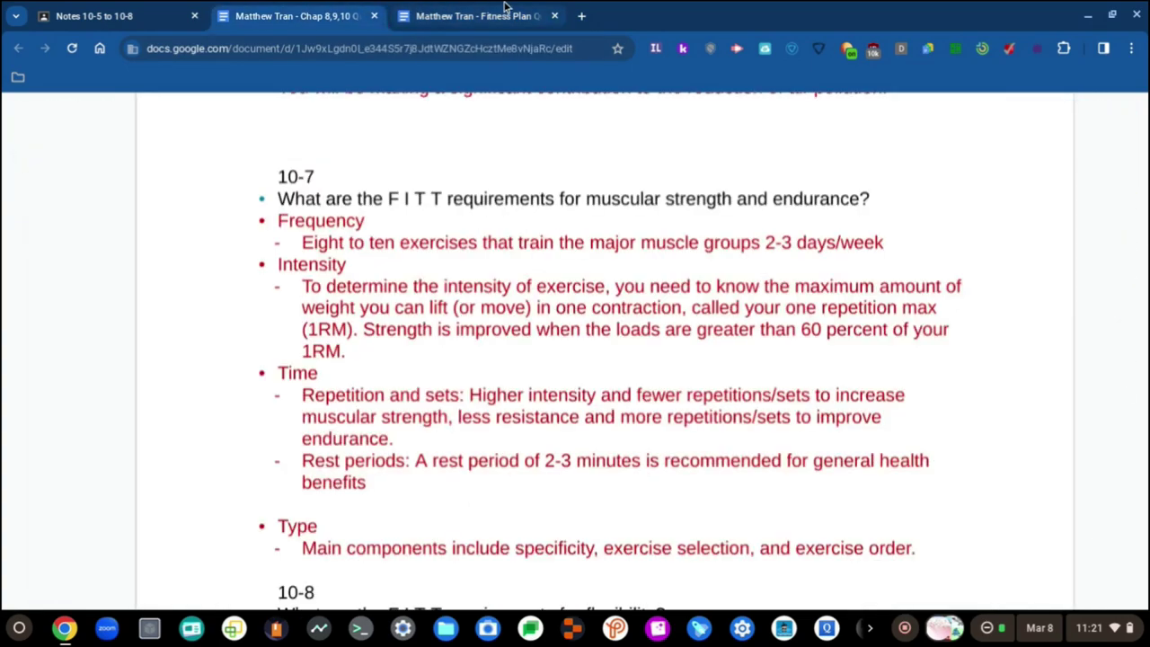